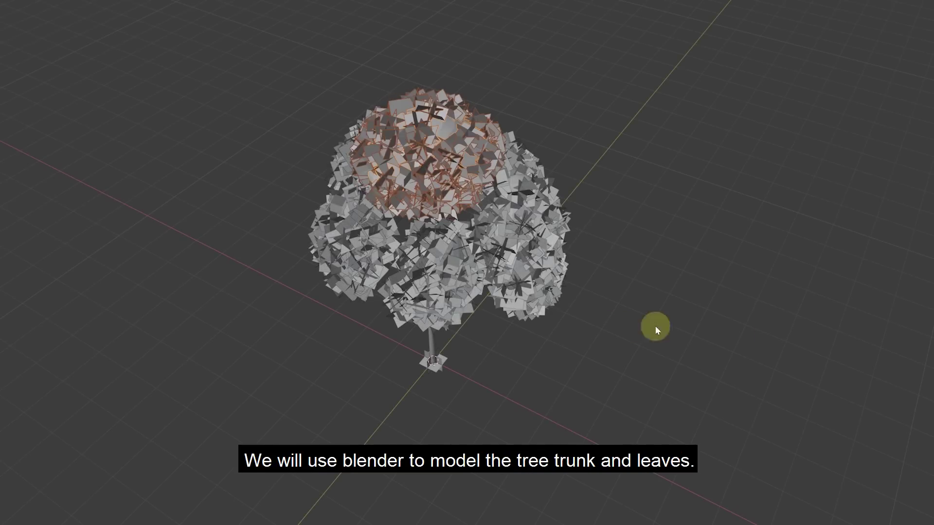
middle_drag(655, 327, 733, 298)
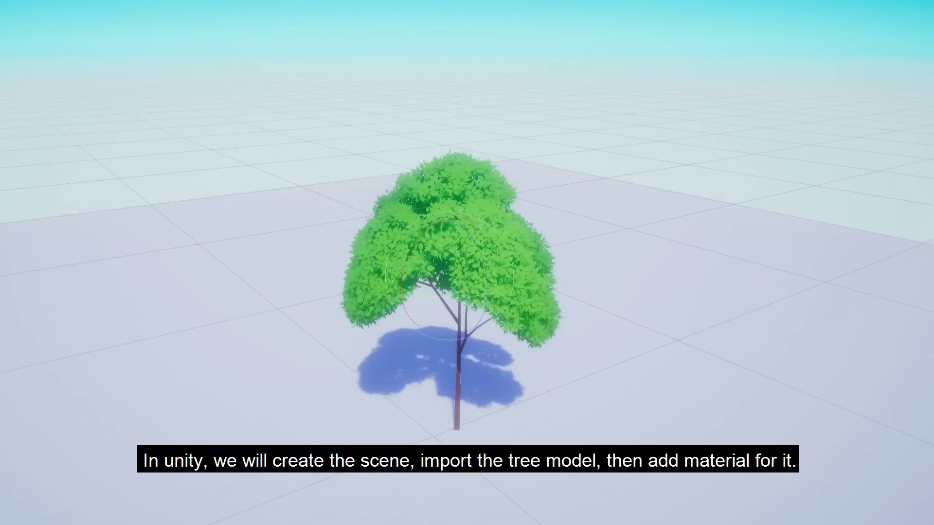
drag(471, 294, 271, 217)
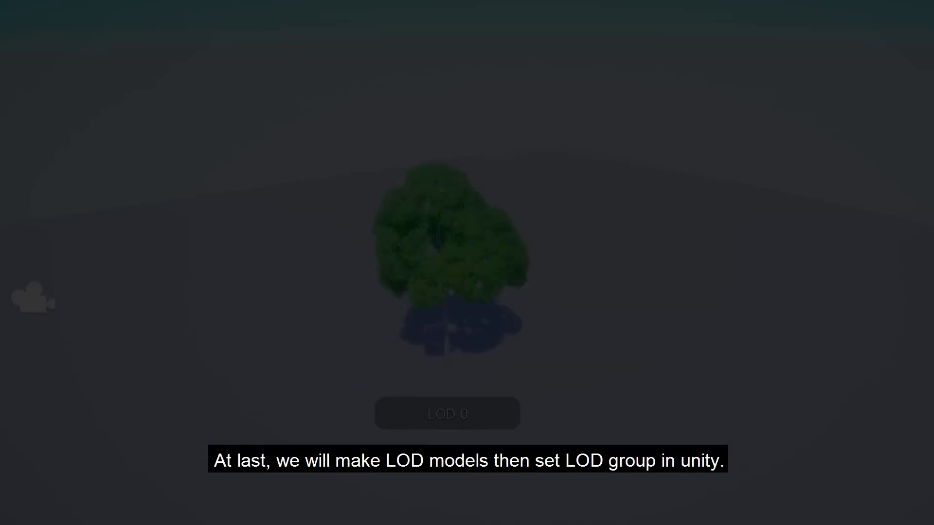
scroll(549, 331, down, 9)
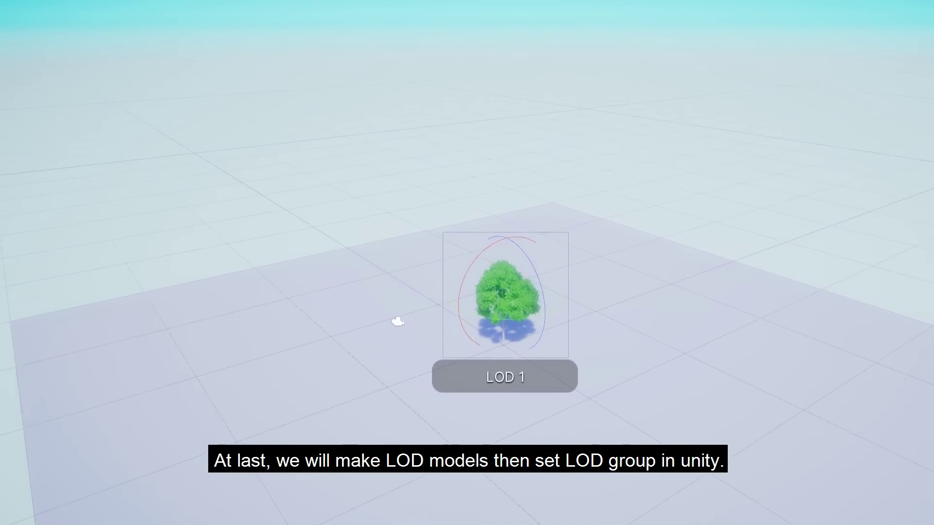
scroll(550, 331, up, 4)
scroll(506, 297, up, 6)
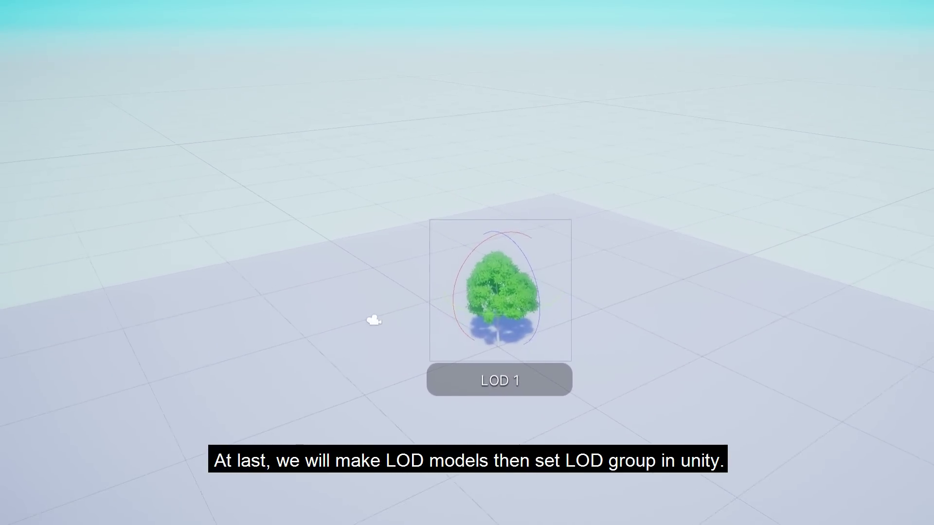
scroll(545, 321, up, 1)
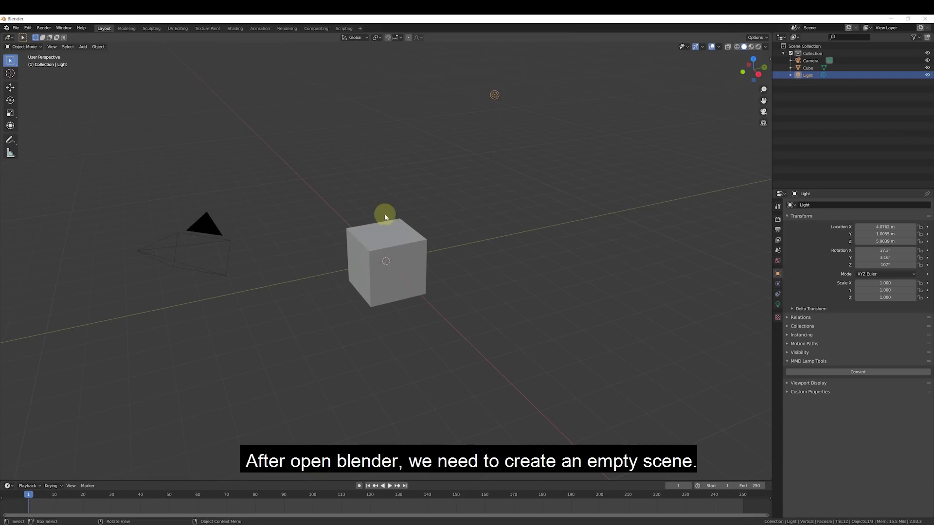
- Create a new file from the General template, discarding the changes in the current untitled file
click(15, 27)
mouse_move(27, 36)
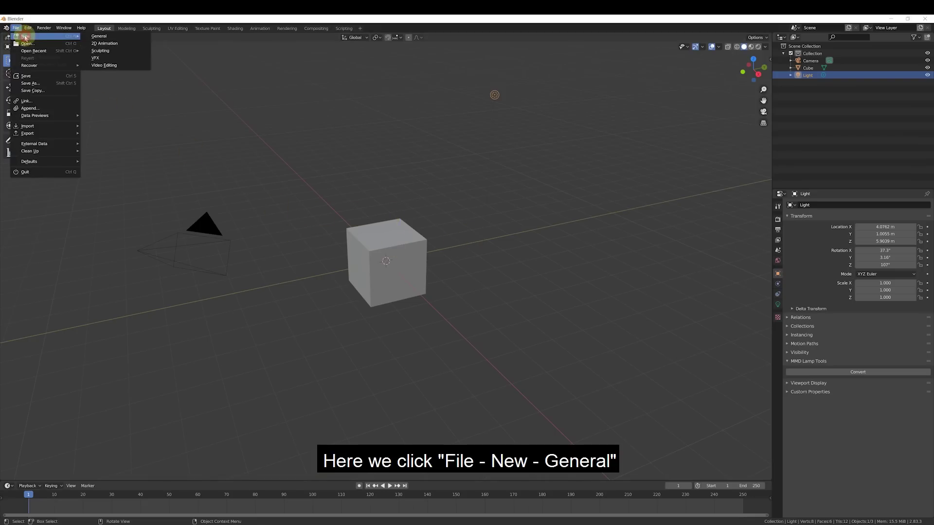
click(122, 36)
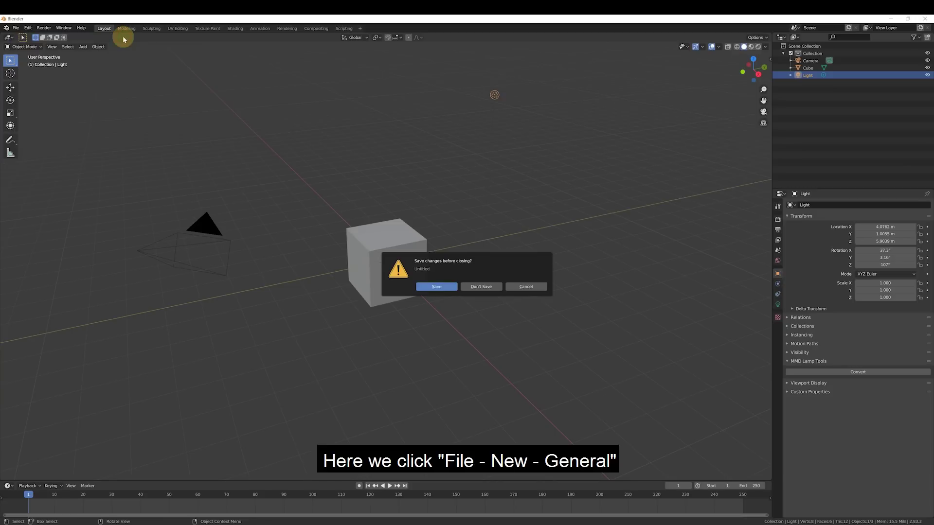
click(490, 287)
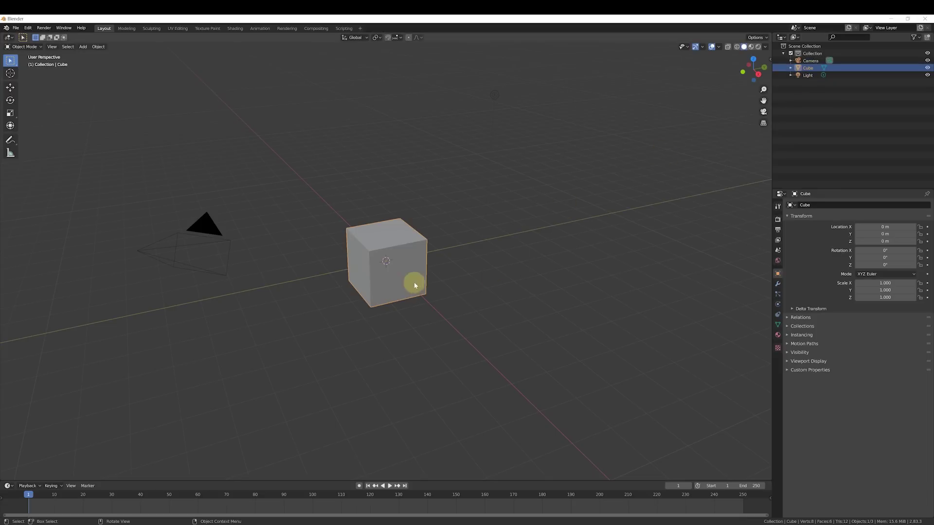
- Delete all default objects from the scene: the camera, the cube and the light
click(486, 268)
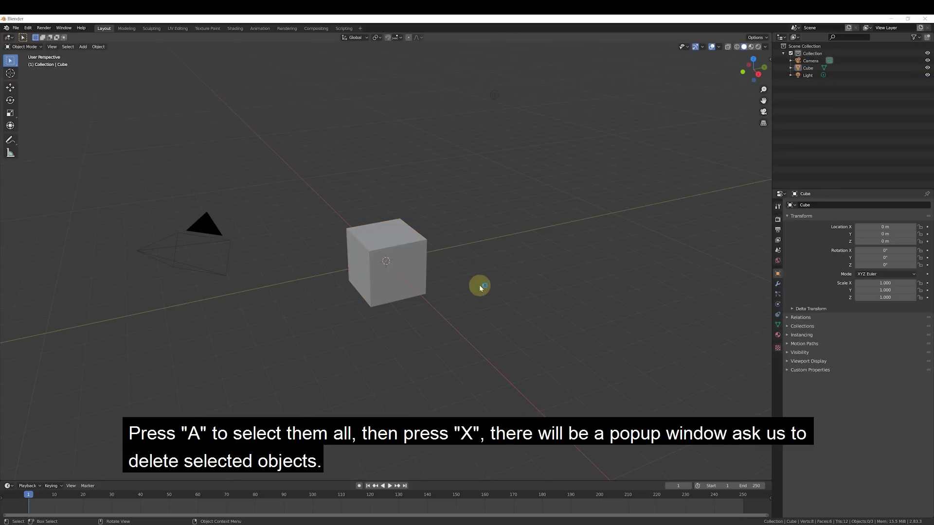
key(a)
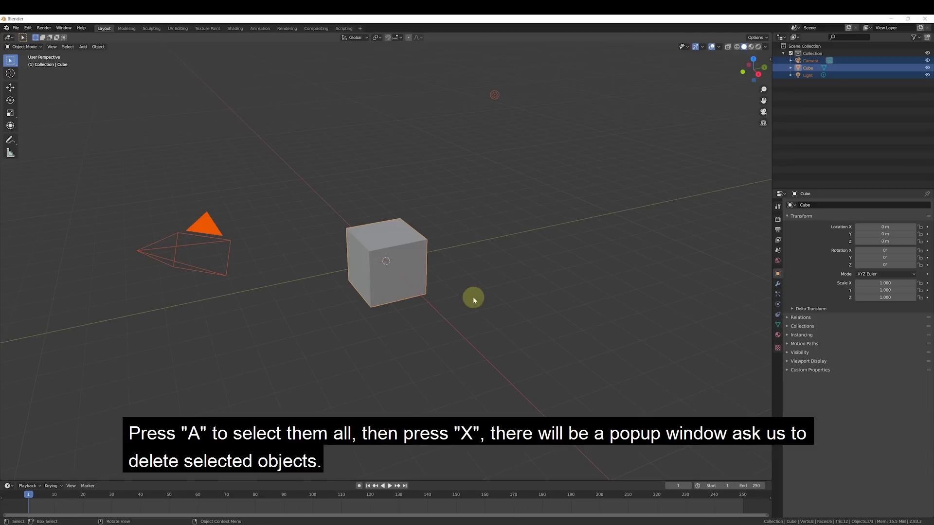
key(x)
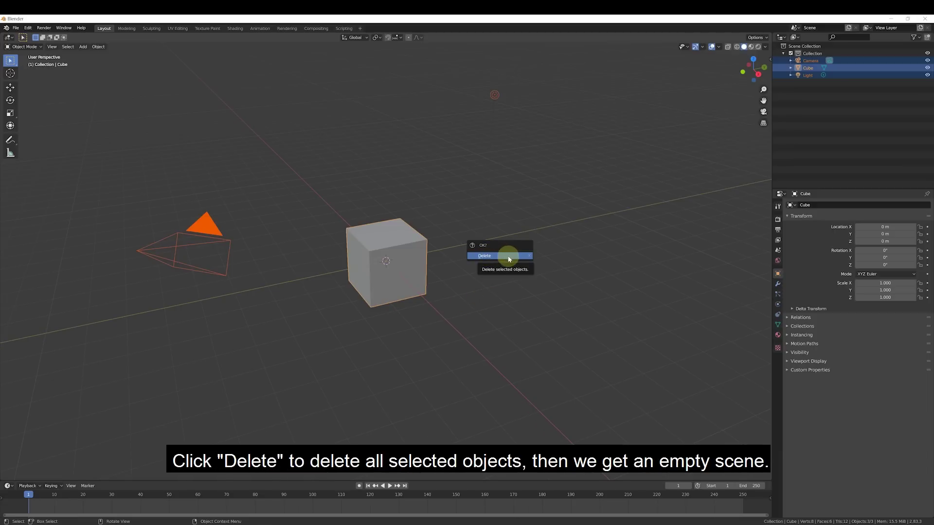
click(507, 257)
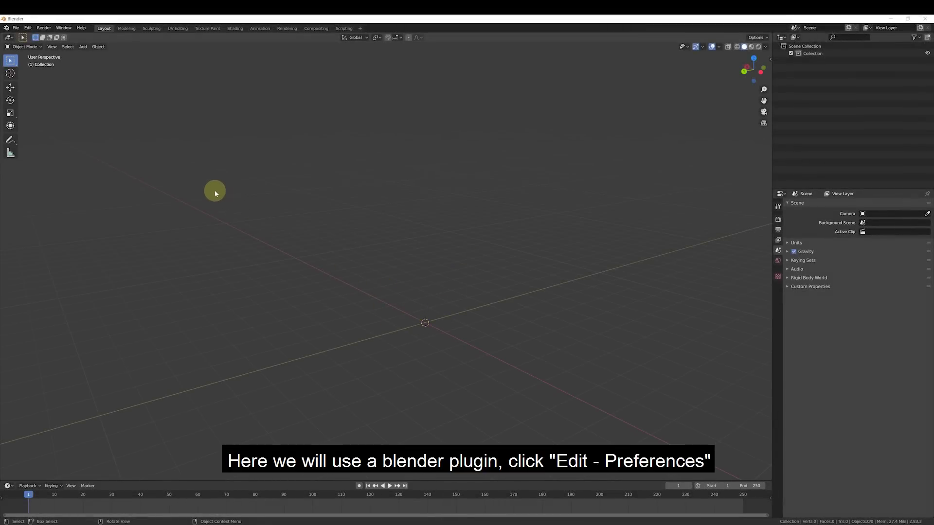
- Find the add-on "Add Curve: Sapling Tree Gen" by searching for "Tree" in the preferences, enable it and close the preferences
click(29, 28)
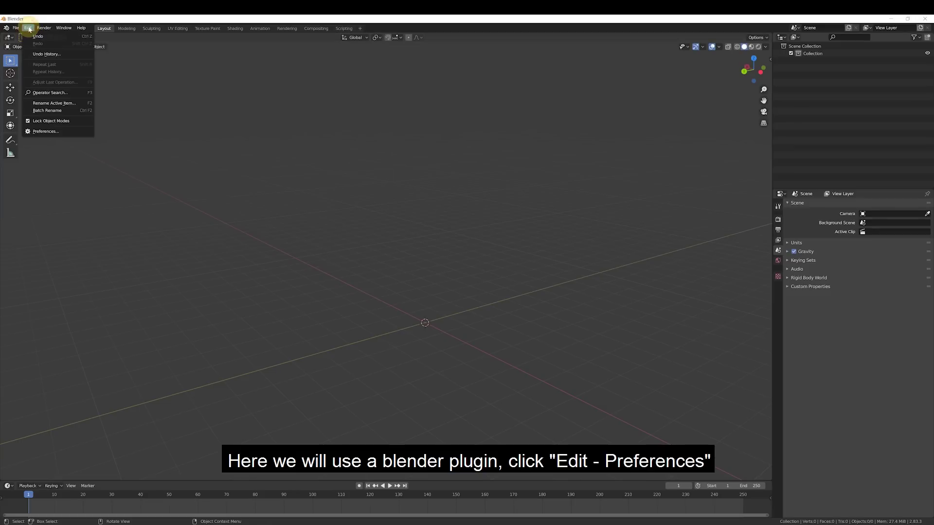
click(68, 132)
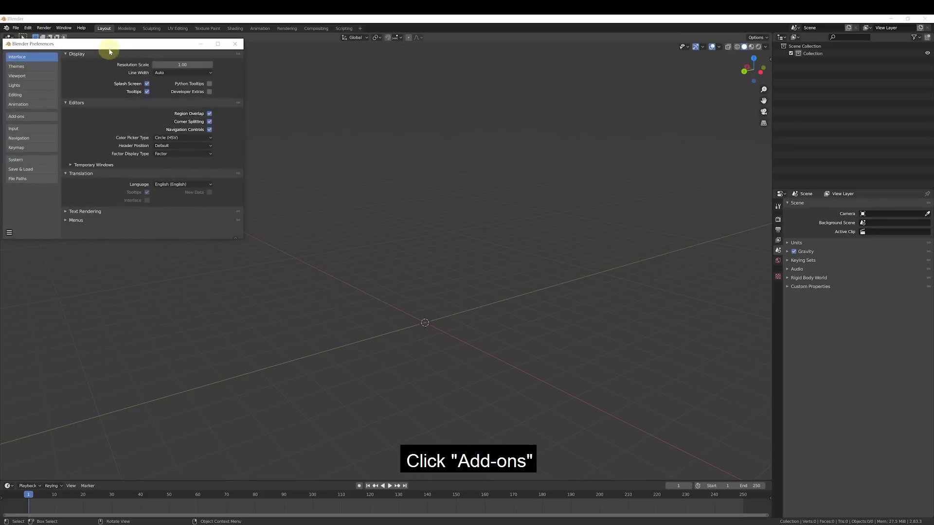
drag(109, 44, 391, 207)
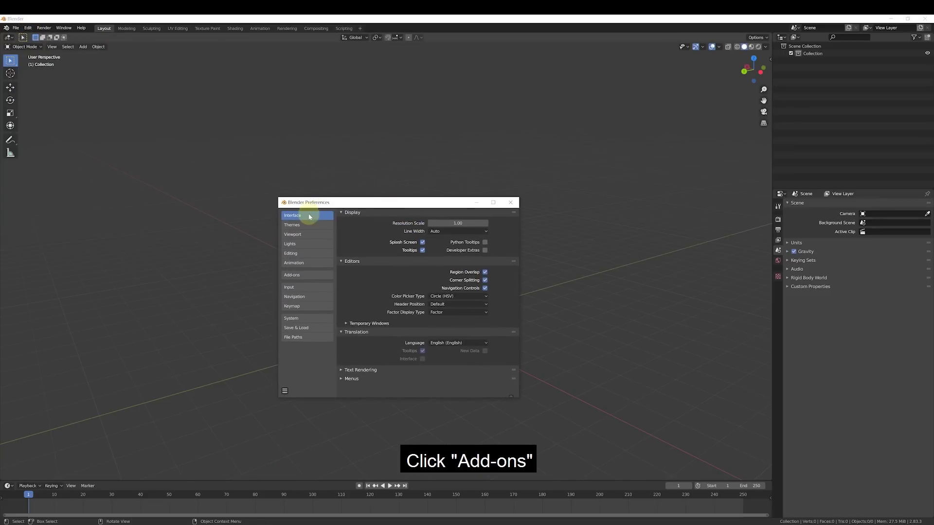
click(304, 275)
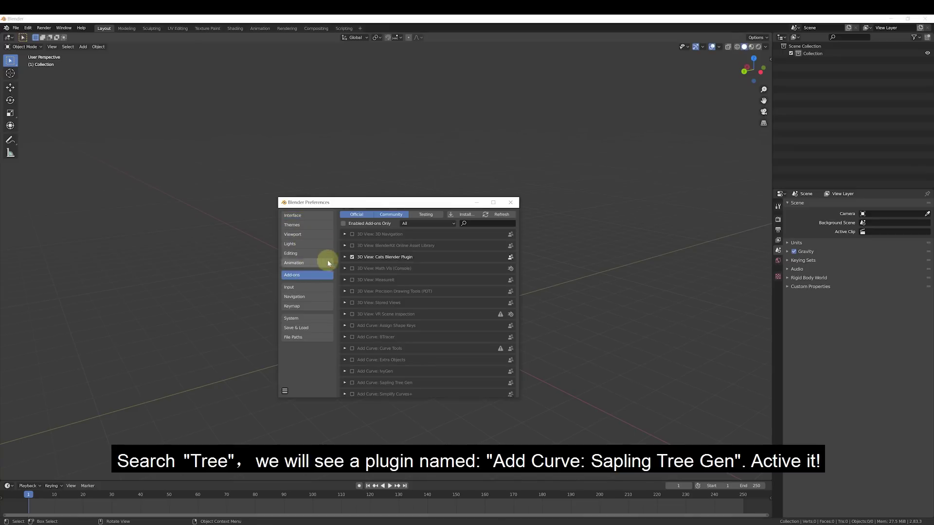
click(487, 221)
text(Tre)
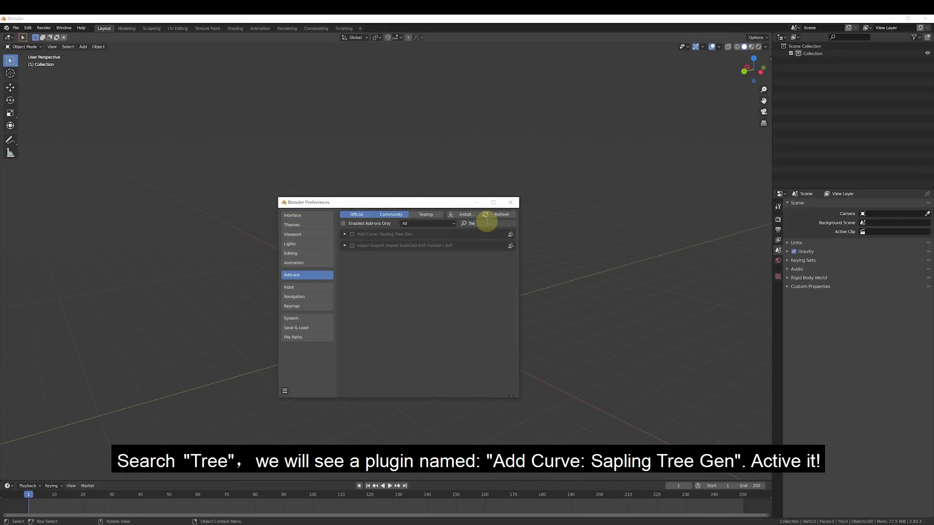
text(e)
key(Return)
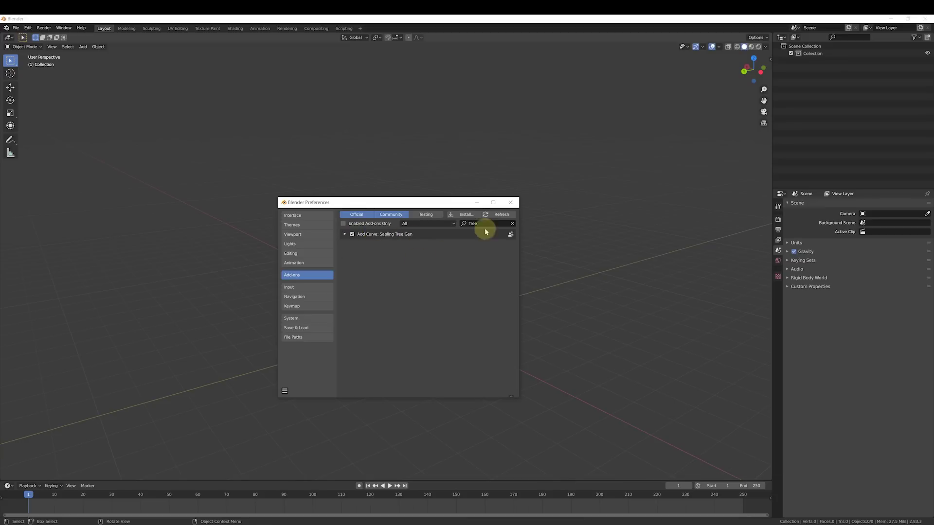
click(511, 203)
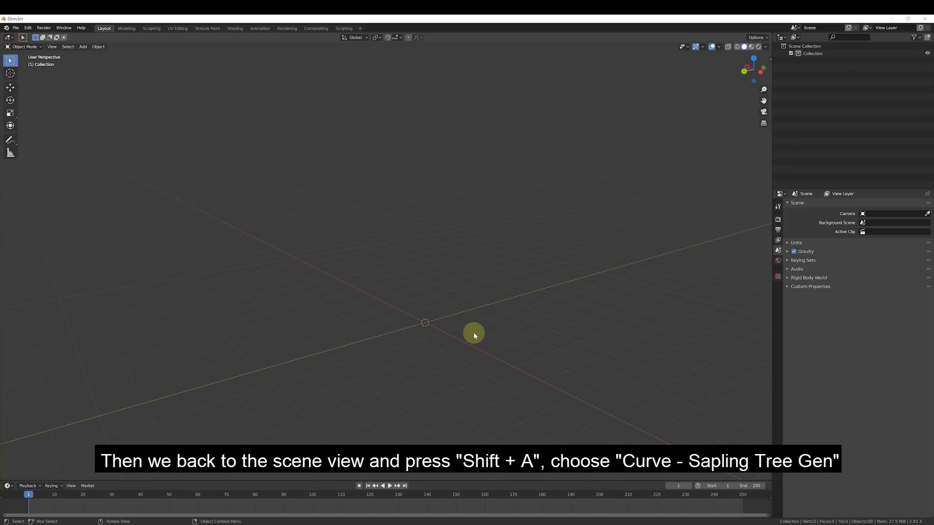
- Add a Sapling Tree Gen curve object to the empty scene
key(shift+a)
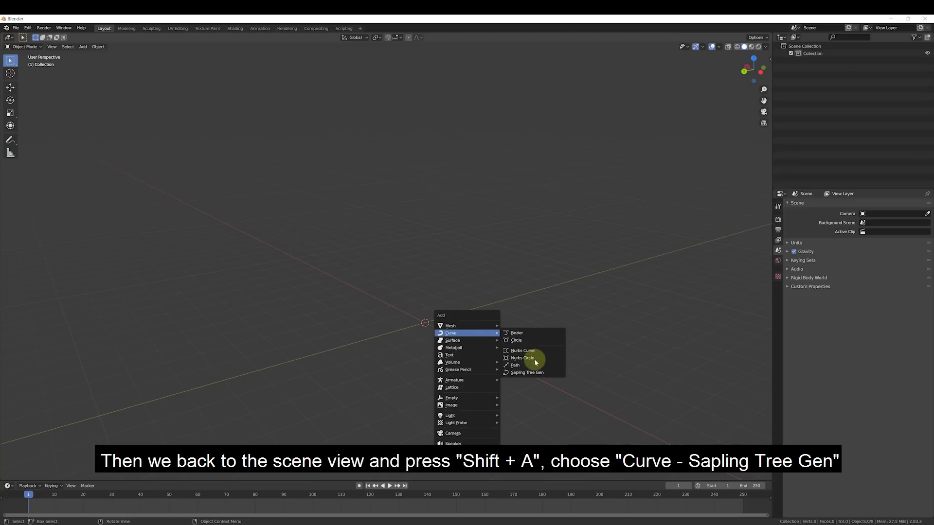
click(554, 373)
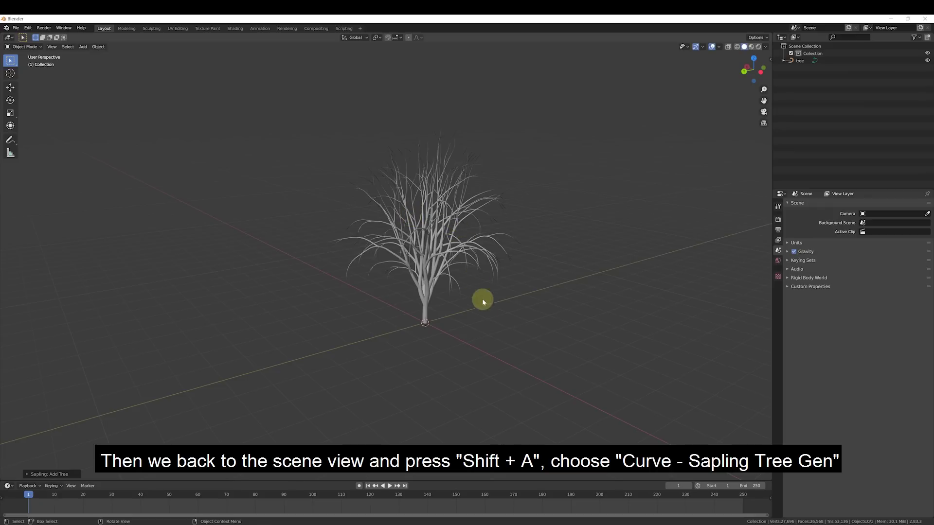
mouse_move(509, 322)
middle_down()
mouse_move(481, 320)
mouse_move(503, 319)
middle_up()
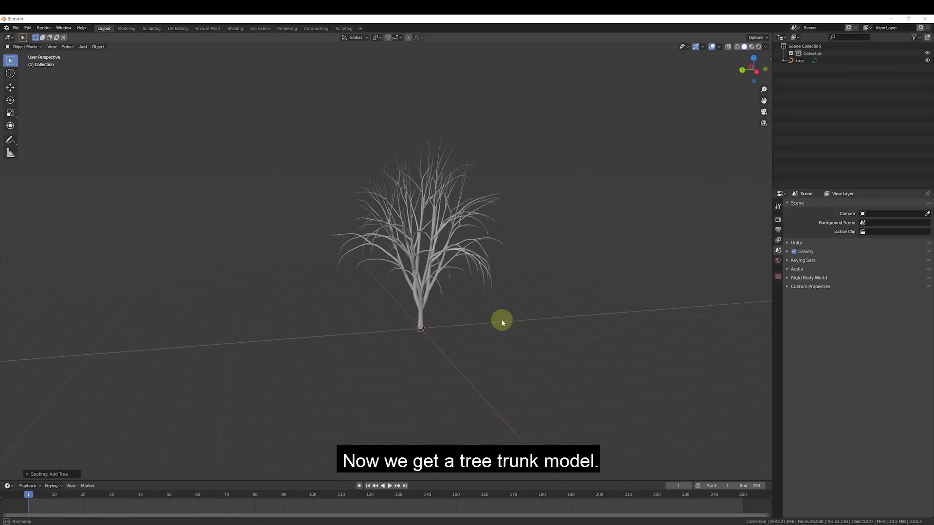
- In the tree's Geometry settings, set Bevel Resolution to 0 and Curve Resolution to 1
click(51, 473)
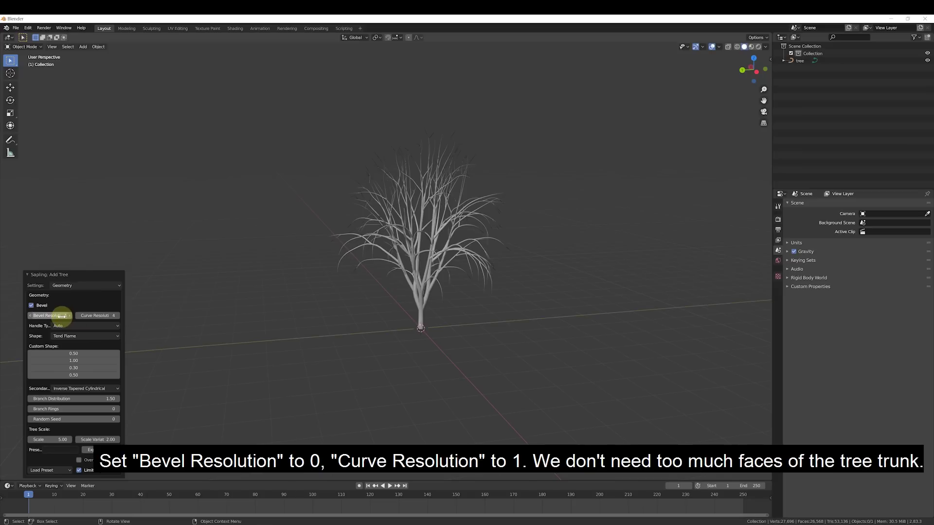
click(30, 316)
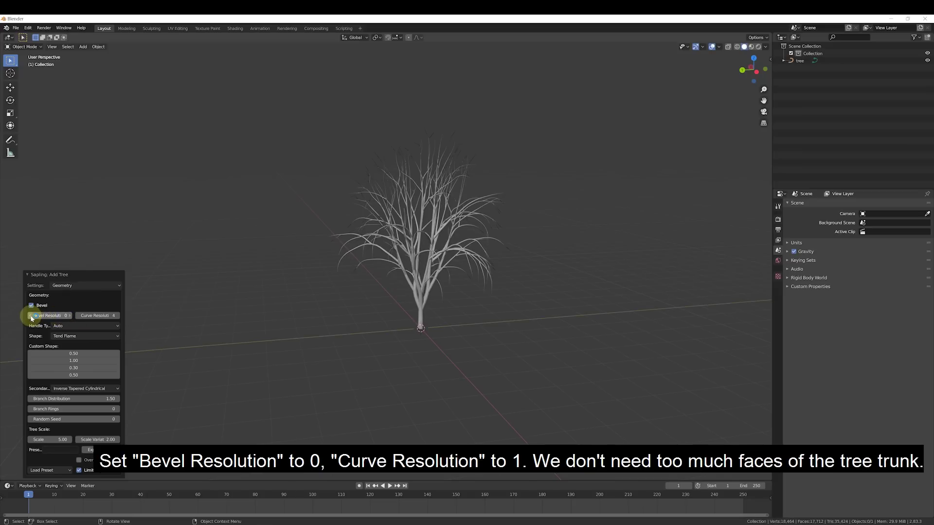
click(78, 316)
click(77, 316)
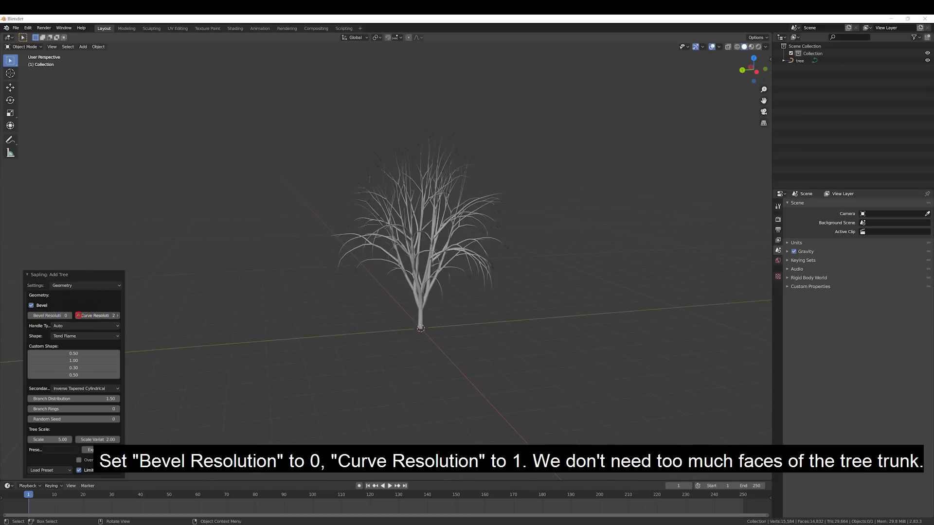
click(77, 316)
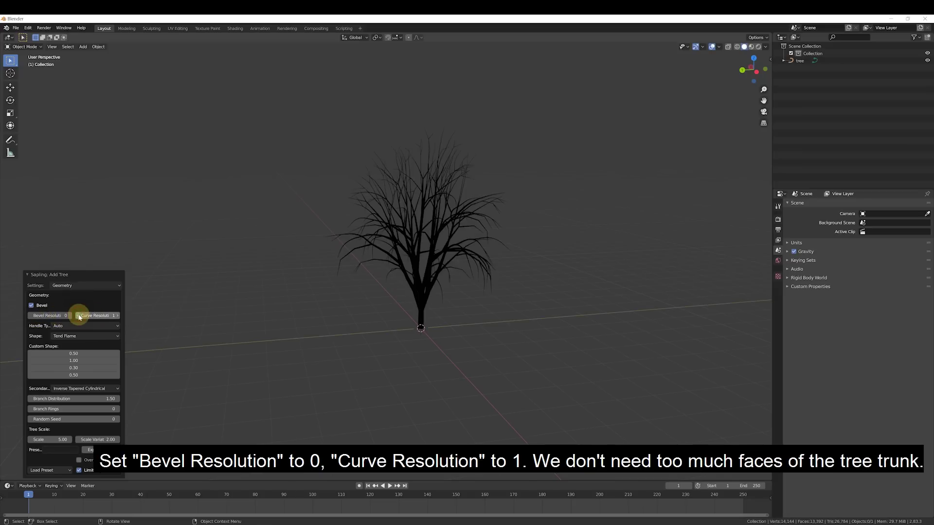
- In the tree's Branch Splitting settings, set Base Splits to 0 and the second Branches value to 8
click(93, 286)
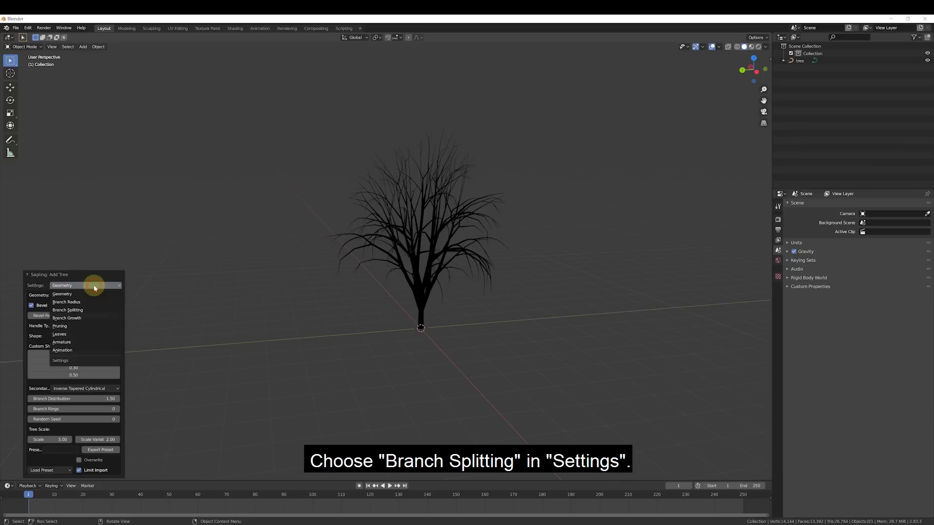
click(86, 310)
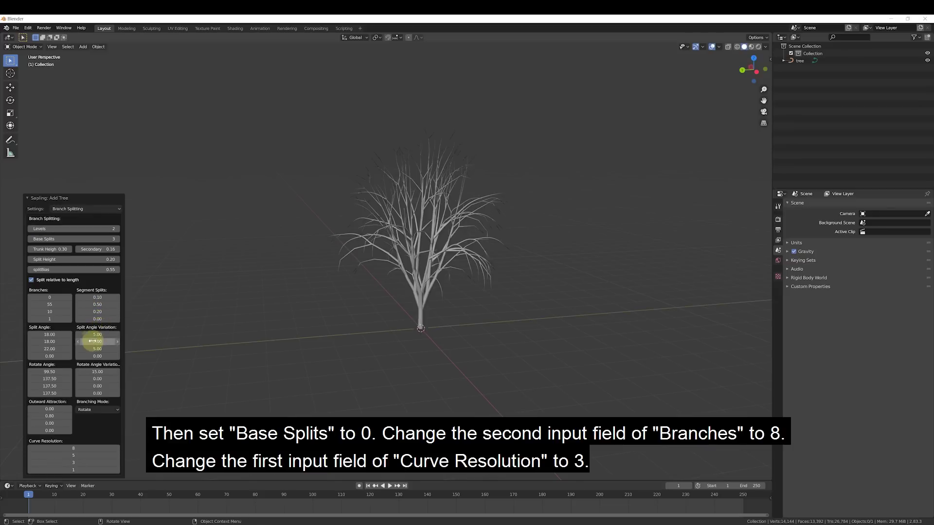
click(99, 240)
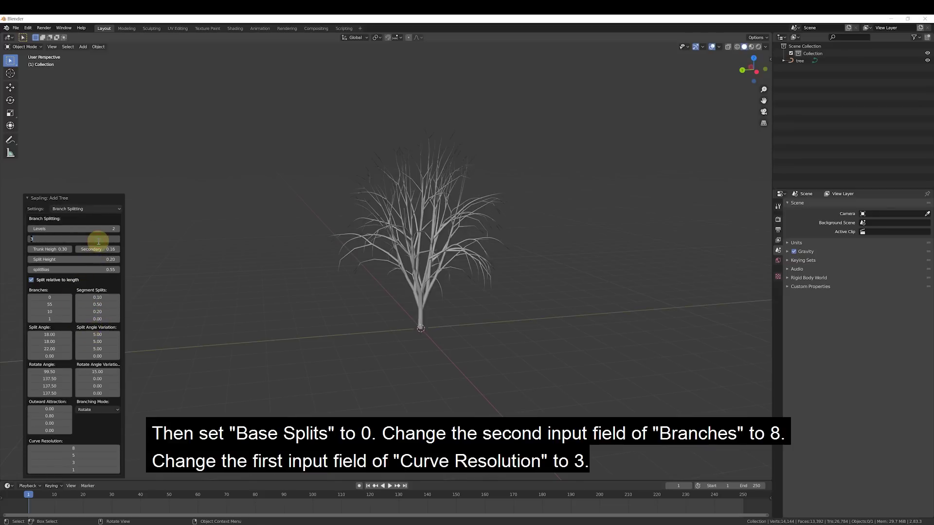
text(0)
key(Return)
click(58, 305)
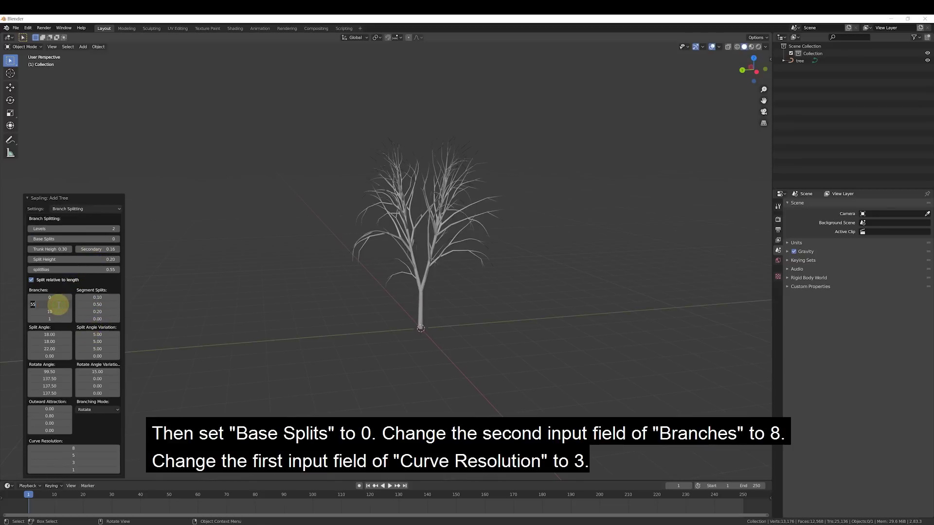
text(8)
key(Return)
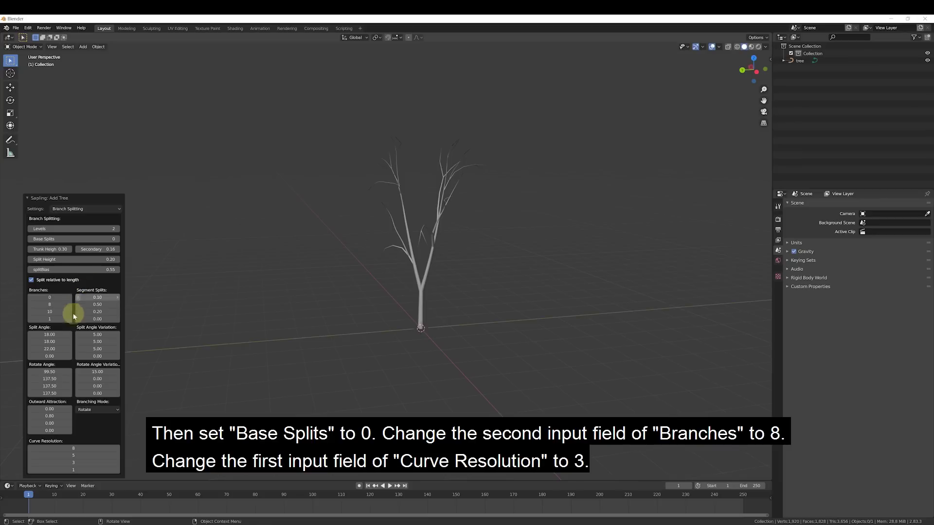
- Set the first Curve Resolution value of the branch splitting to 3 and collapse the tree settings
drag(72, 456, 81, 456)
click(76, 448)
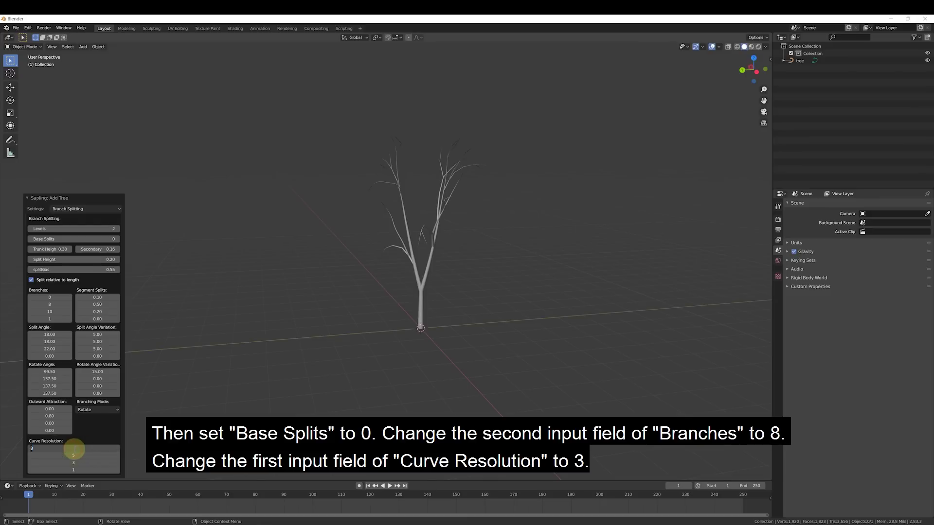
text(3)
key(Return)
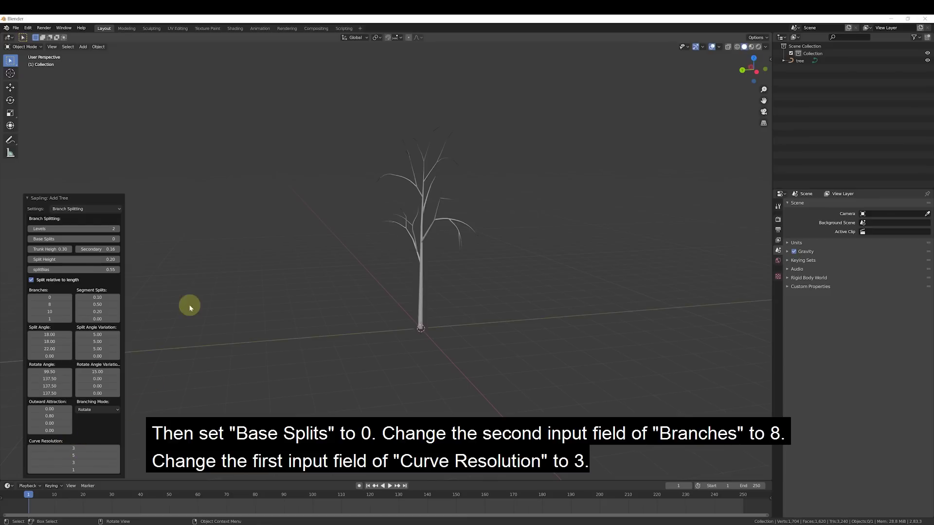
click(34, 199)
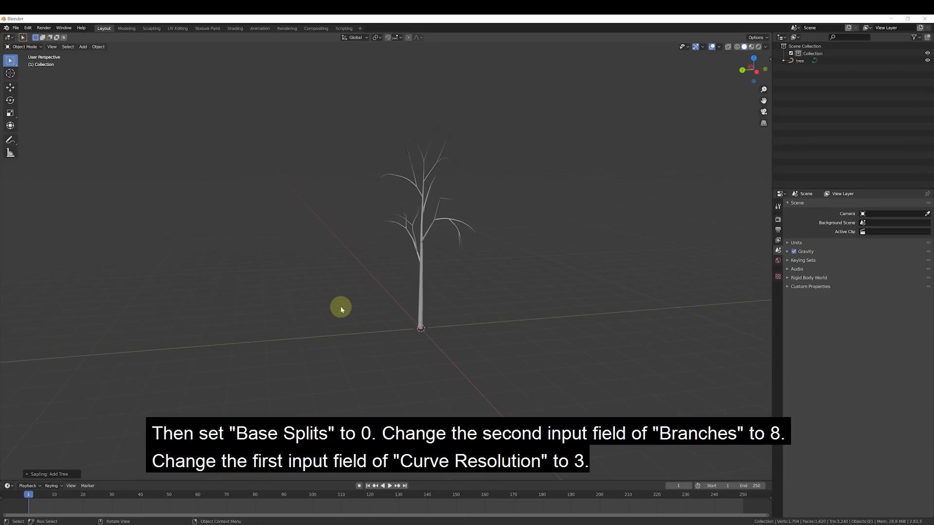
middle_drag(340, 307, 431, 300)
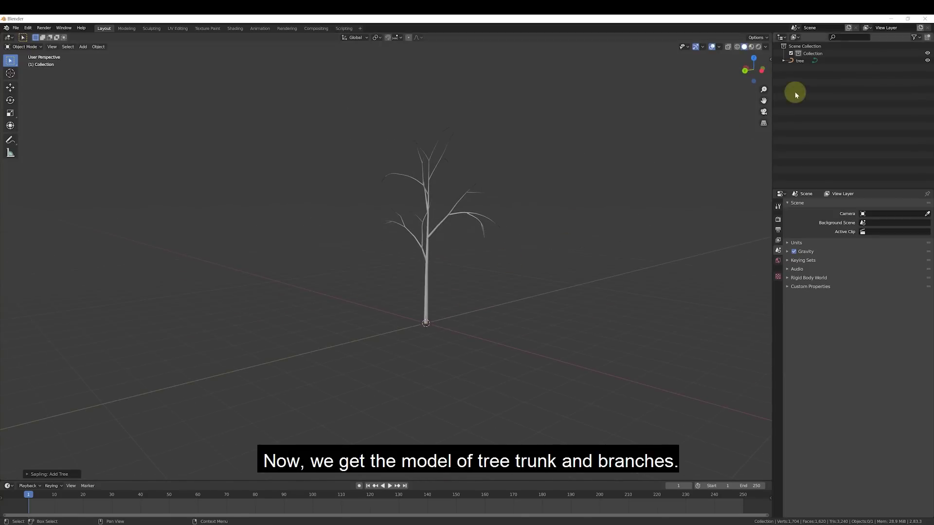
- Convert the tree curve object to a mesh and deselect it
click(800, 61)
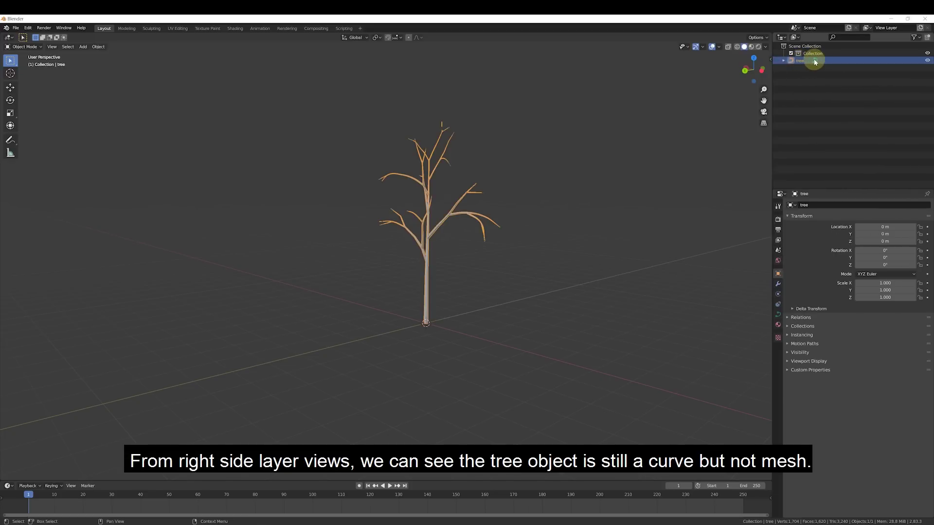
click(106, 48)
mouse_move(121, 241)
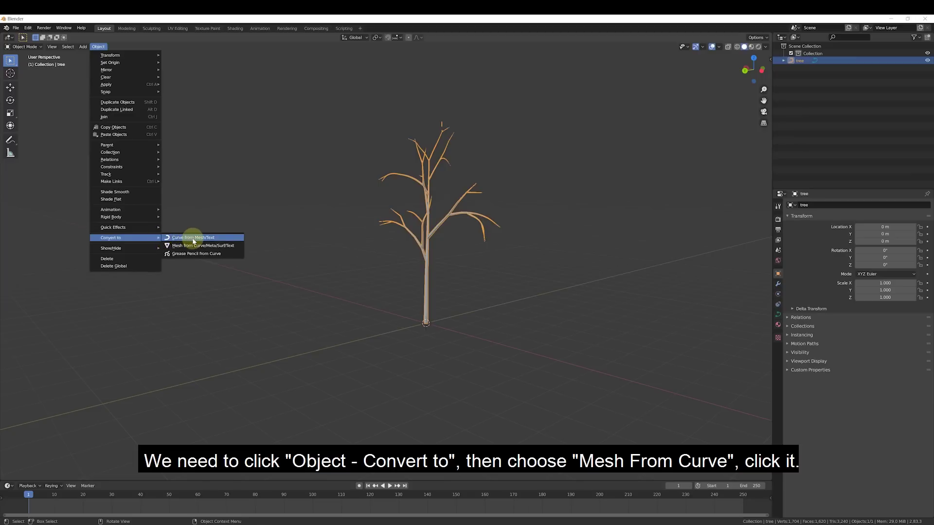
click(239, 247)
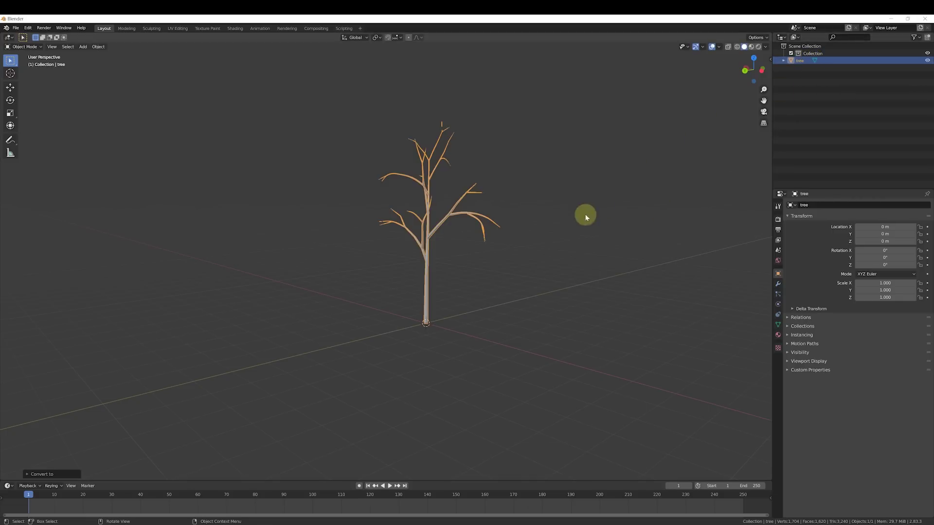
click(533, 266)
- Add a UV sphere at the base of the tree
middle_drag(577, 254, 421, 276)
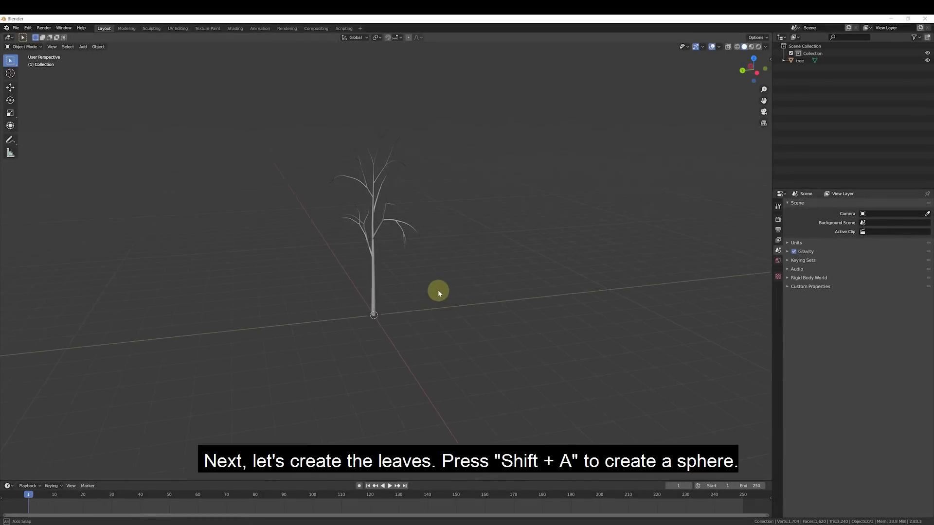
middle_drag(437, 290, 462, 291)
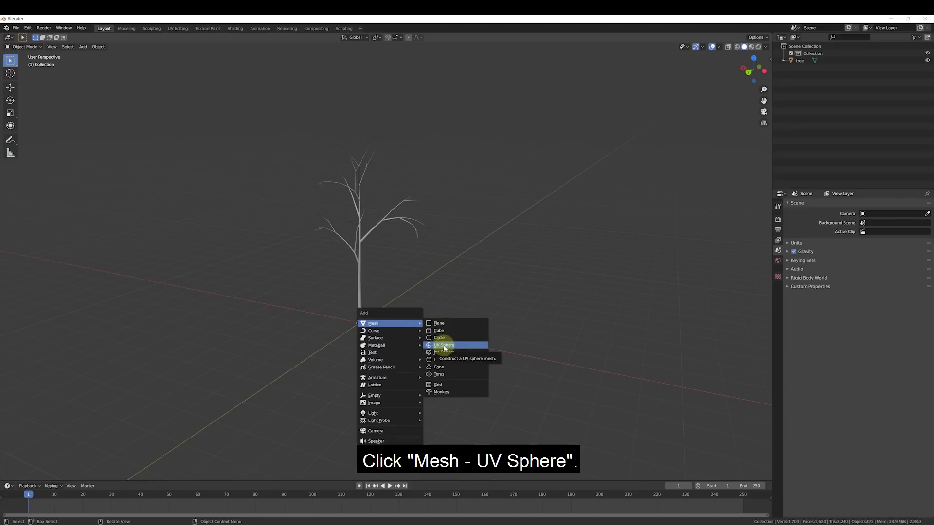
click(444, 345)
middle_drag(456, 316, 408, 335)
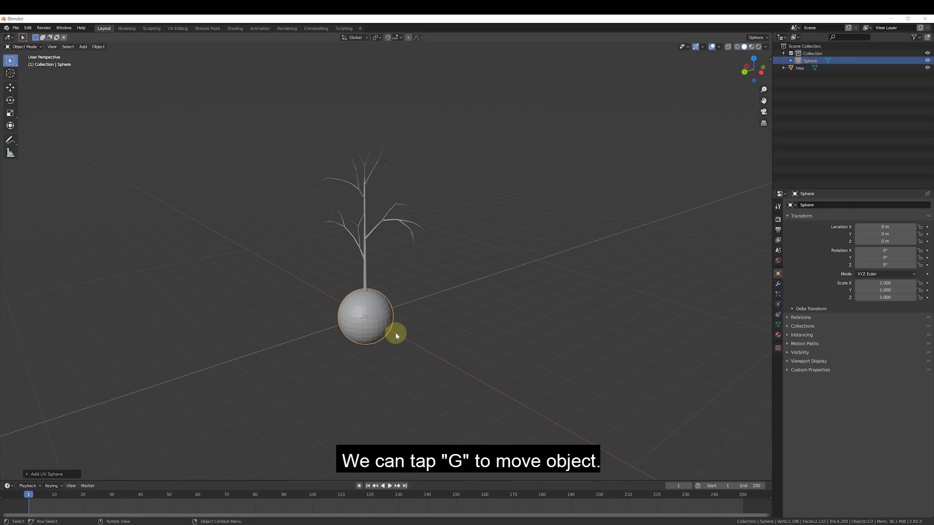
key(g)
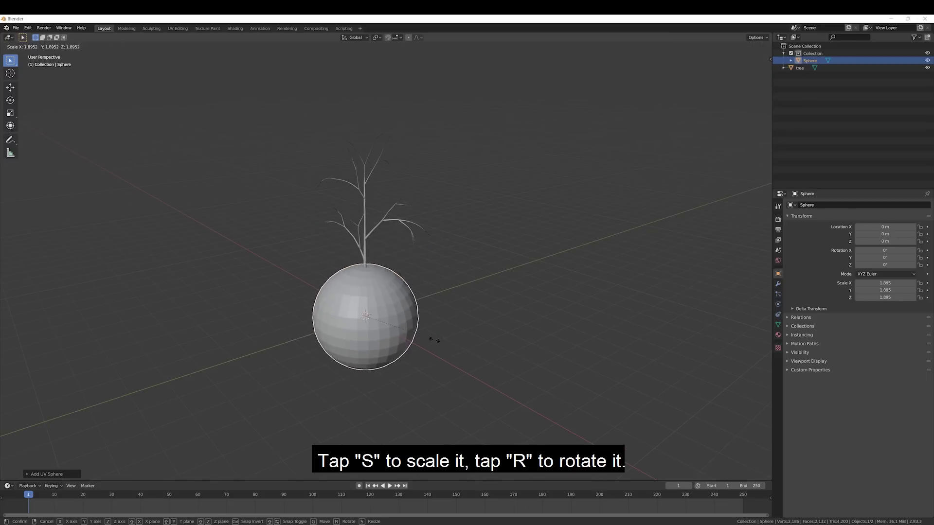
right_click(462, 350)
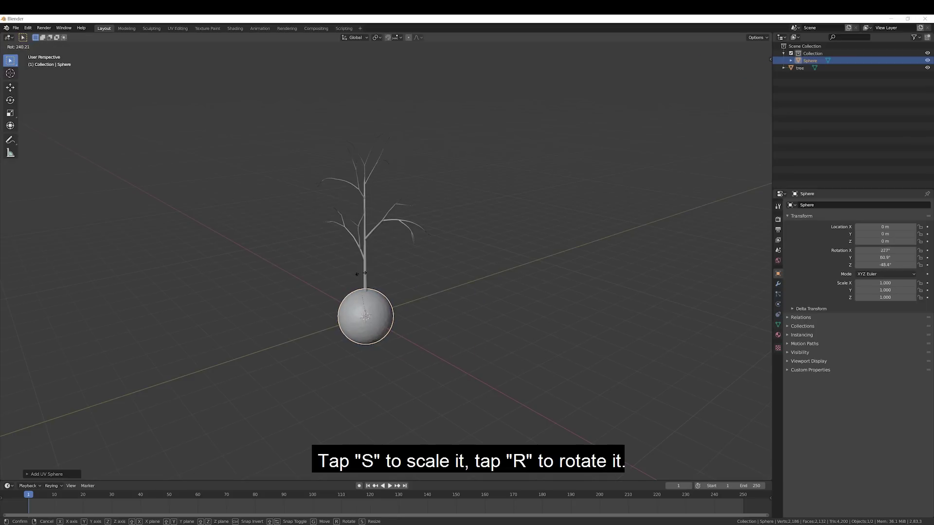
right_click(450, 298)
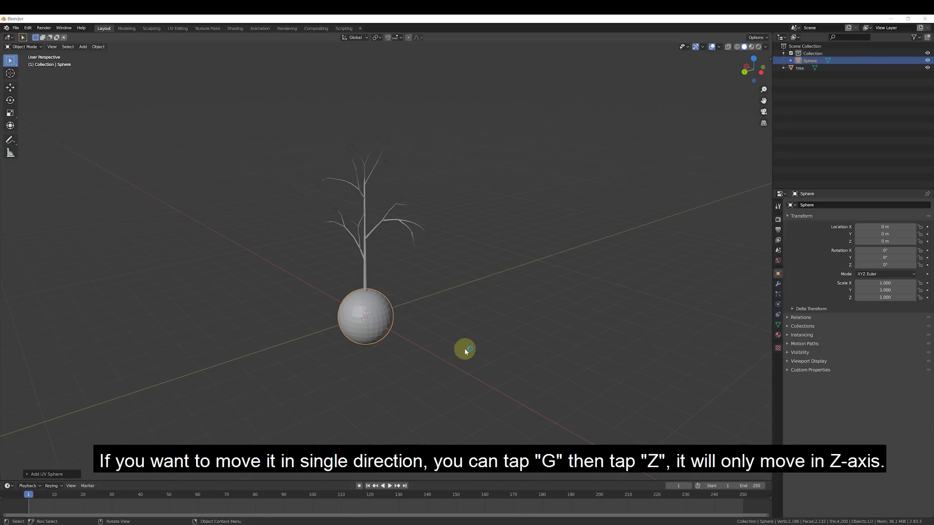
key(g)
key(z)
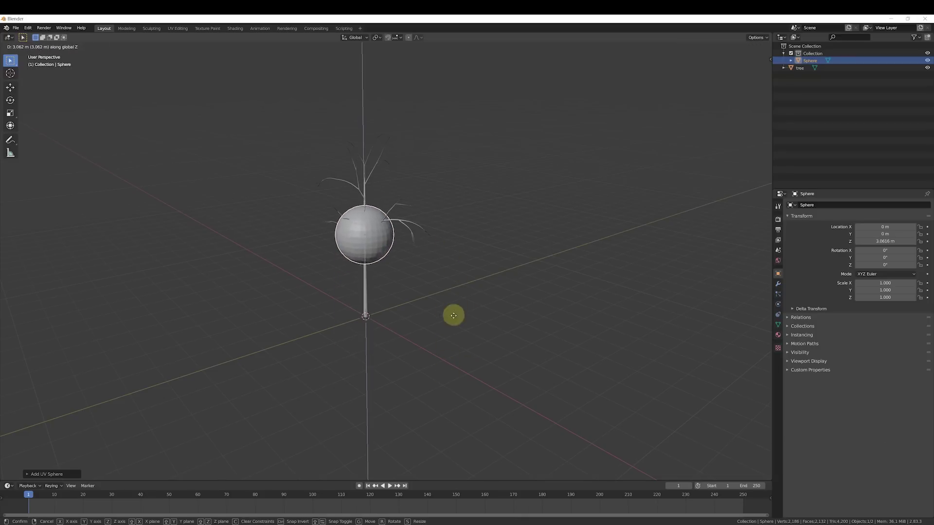
key(x)
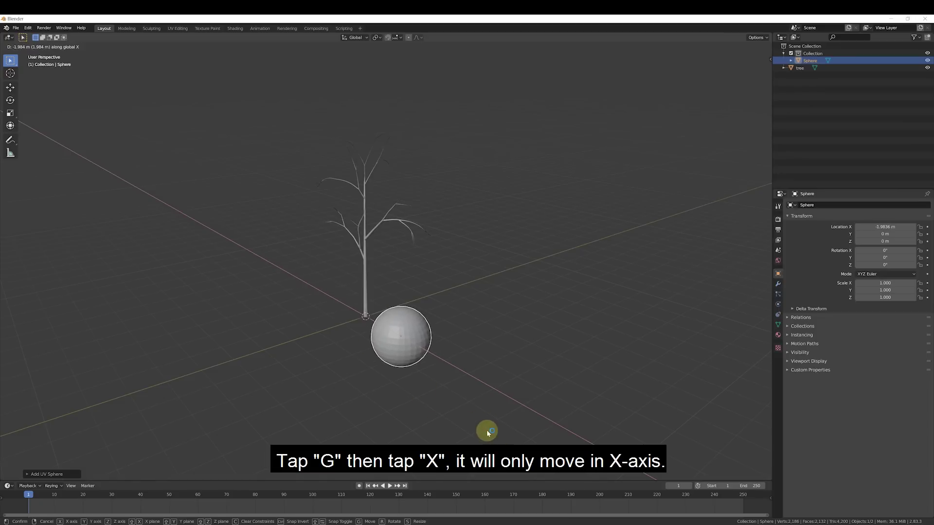
key(y)
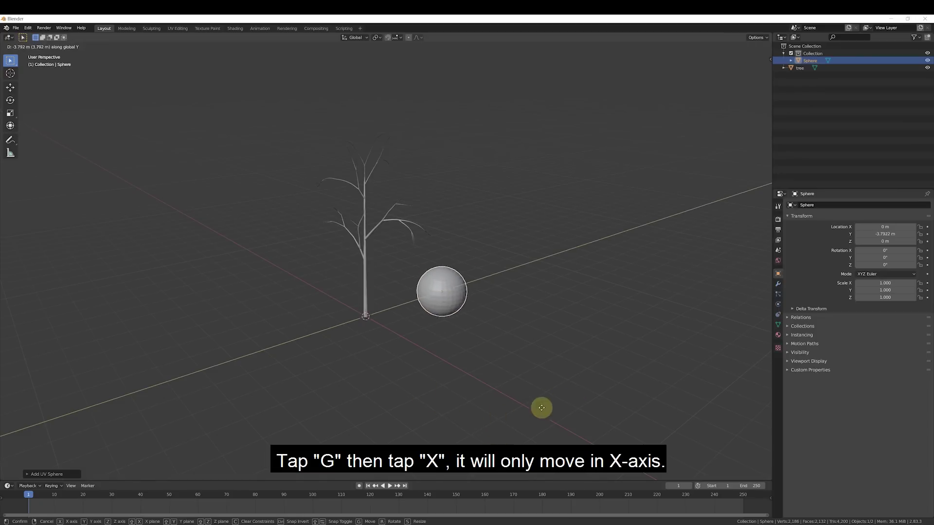
key(Escape)
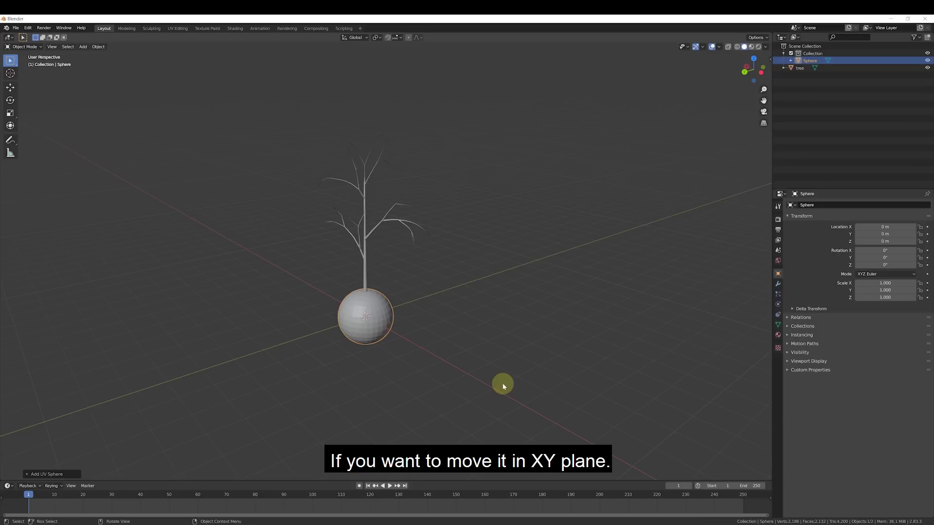
key(g)
key(shift+z)
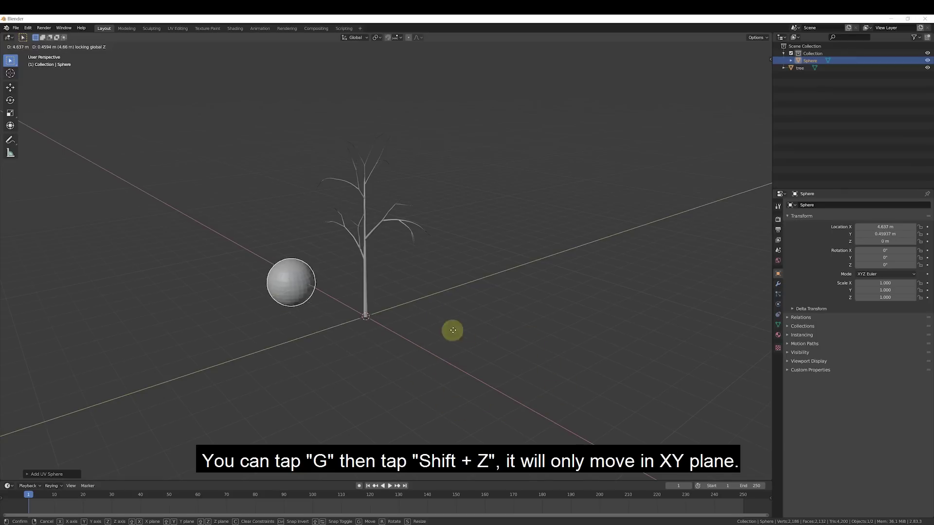
right_click(526, 401)
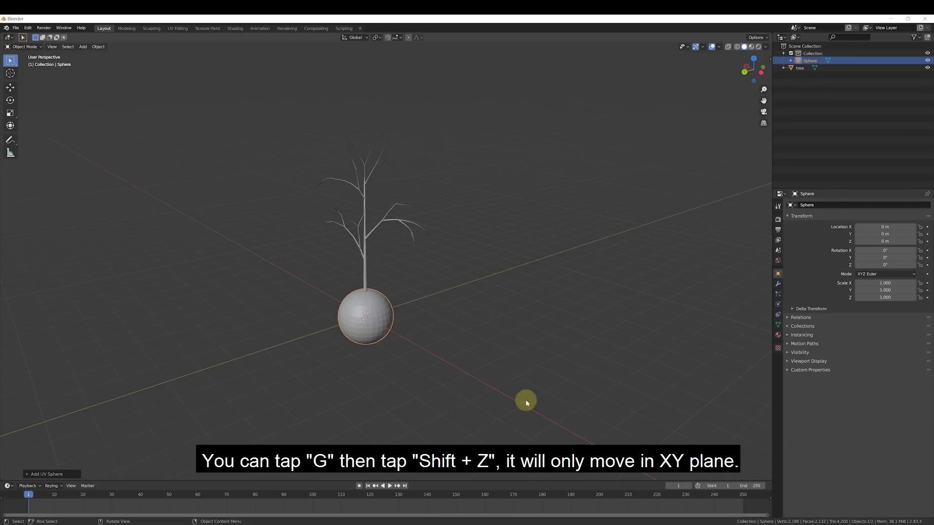
middle_drag(547, 356, 566, 350)
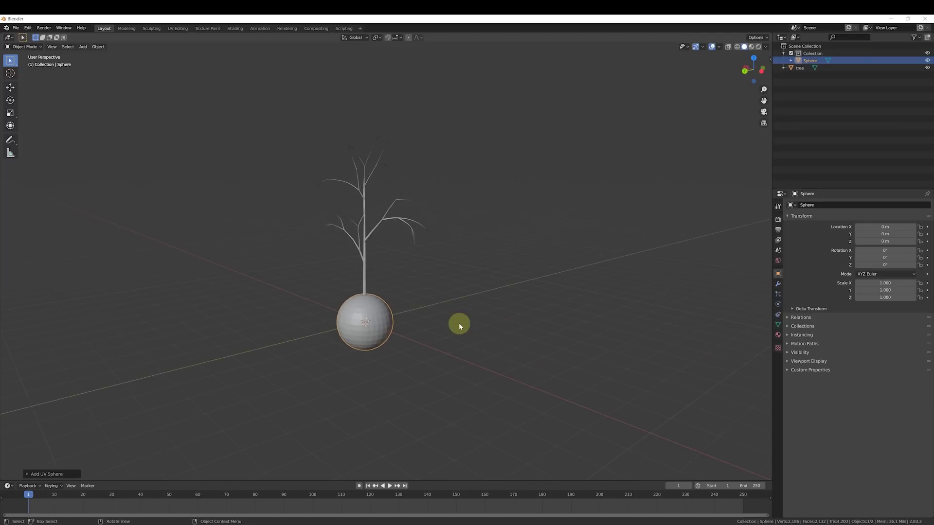
key(s)
key(z)
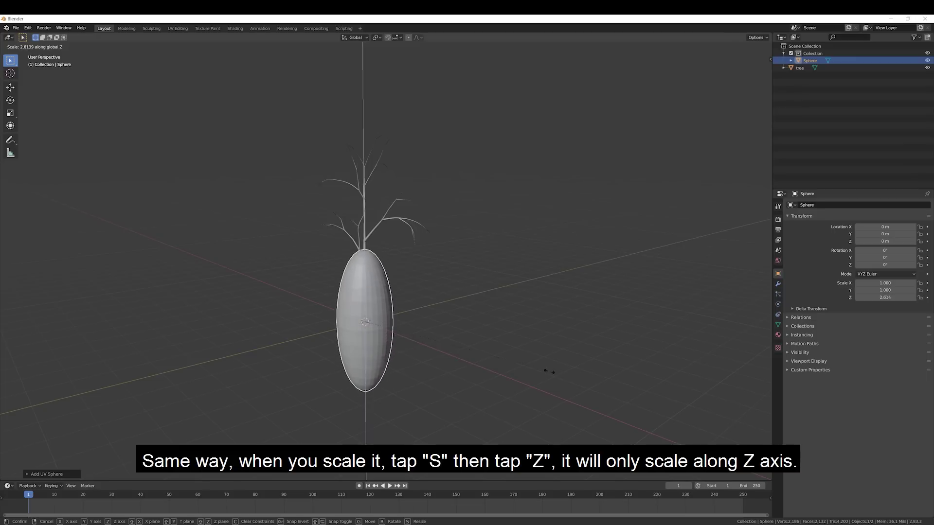
right_click(452, 353)
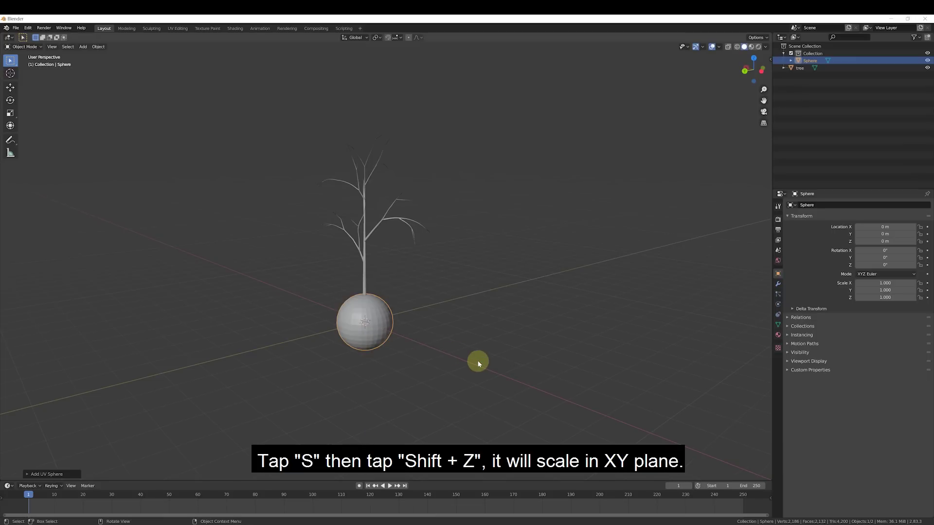
key(s)
key(shift+z)
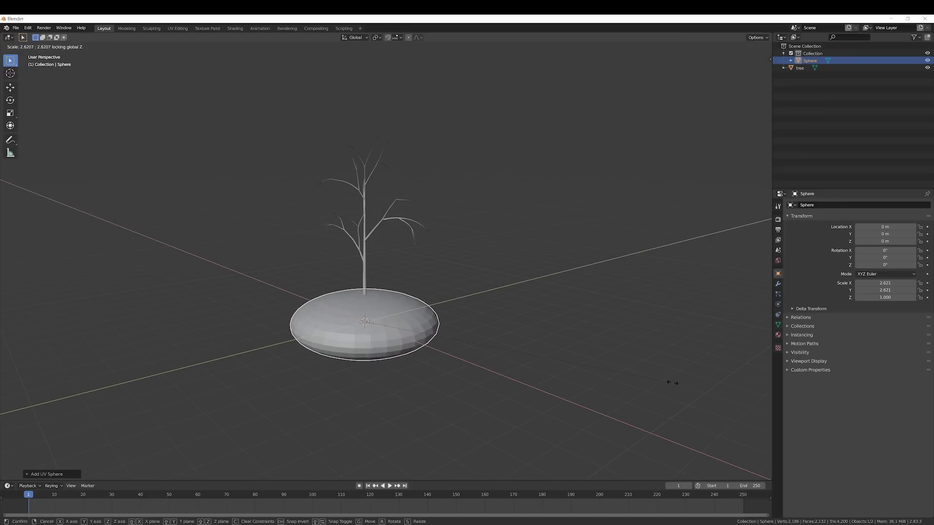
right_click(606, 366)
- Move the sphere from the trunk's base up onto one of the side branches
middle_drag(454, 267, 437, 312)
key(g)
click(485, 226)
middle_drag(487, 263, 454, 294)
key(g)
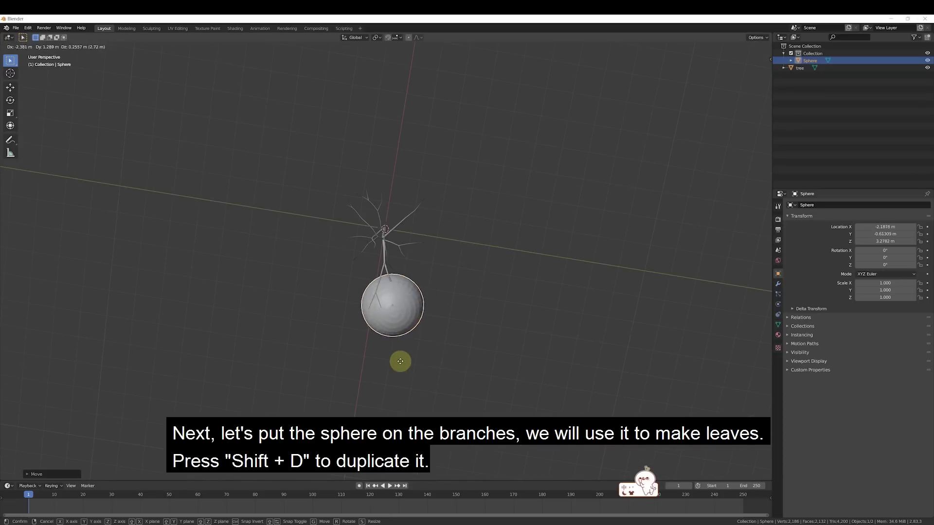
click(401, 360)
- Scale the sphere to about 0.755 and place it on the branch at about X -2.34 m, Y -0.11 m, Z 4.74 m
middle_drag(523, 352, 523, 278)
key(g)
click(577, 290)
key(s)
click(525, 269)
key(g)
click(527, 252)
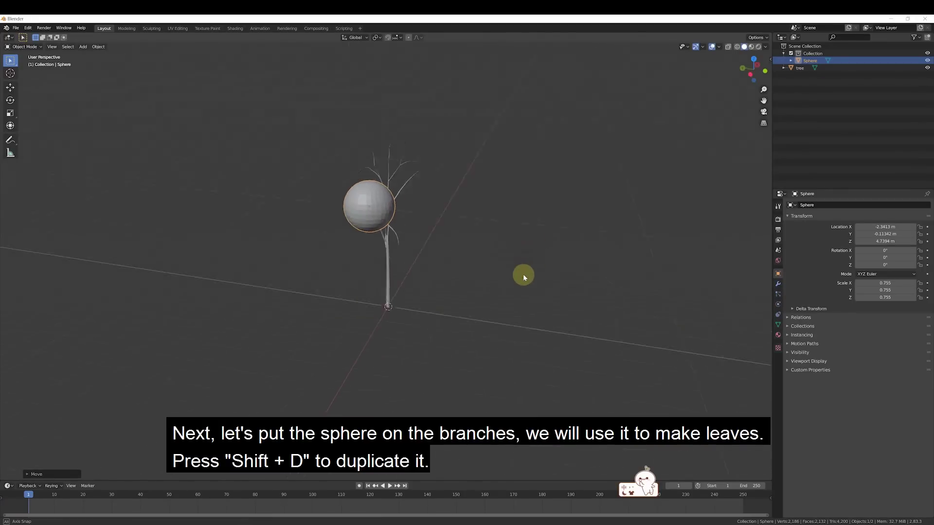
- Duplicate the sphere, shrink the copy and place it just below the original on the branch's lower twig
key(shift+d)
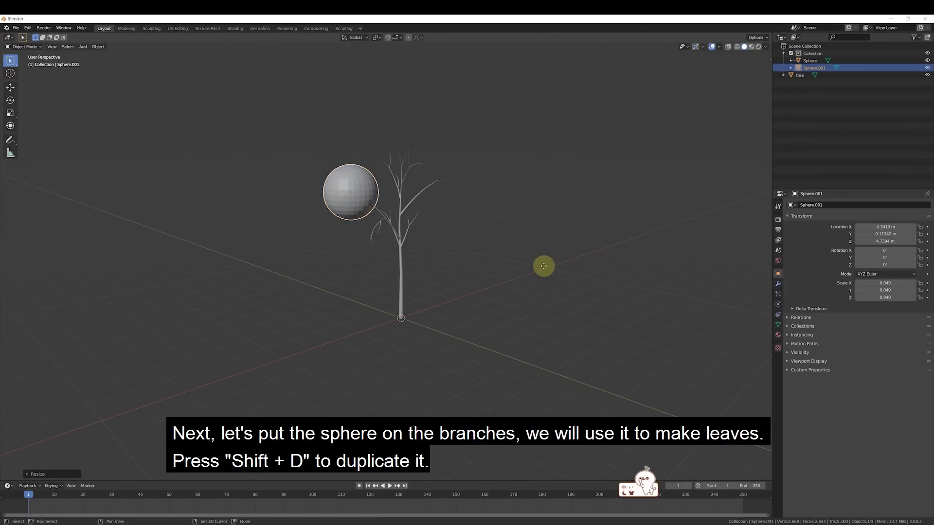
click(571, 323)
key(s)
click(528, 306)
middle_drag(528, 306, 579, 292)
key(g)
click(519, 301)
- Enlarge the first sphere to a scale of about 0.914 and raise it along the Z axis
click(417, 209)
key(s)
click(515, 217)
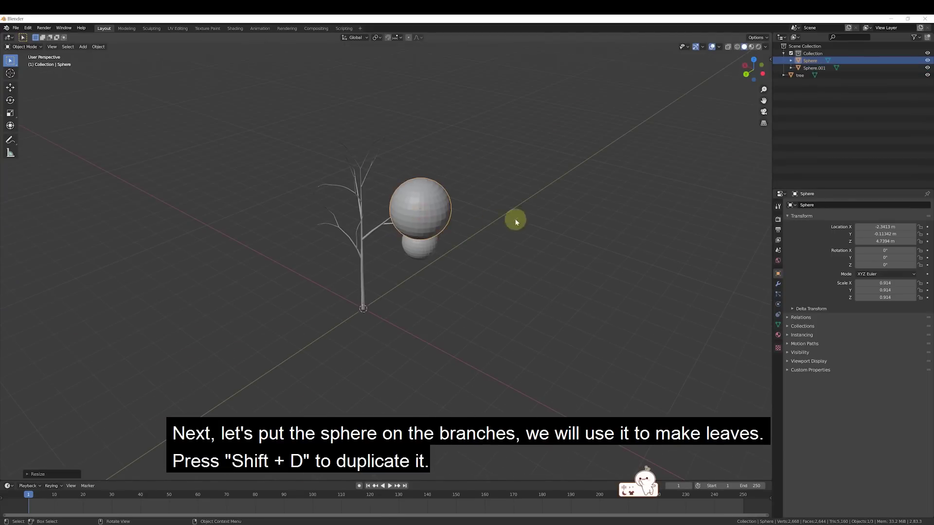
middle_drag(515, 216, 484, 219)
key(g)
key(z)
click(535, 213)
- Duplicate the large sphere and position the copy on the lower branch across the trunk, at about Z 3.53 m
middle_drag(570, 259, 560, 256)
key(shift+d)
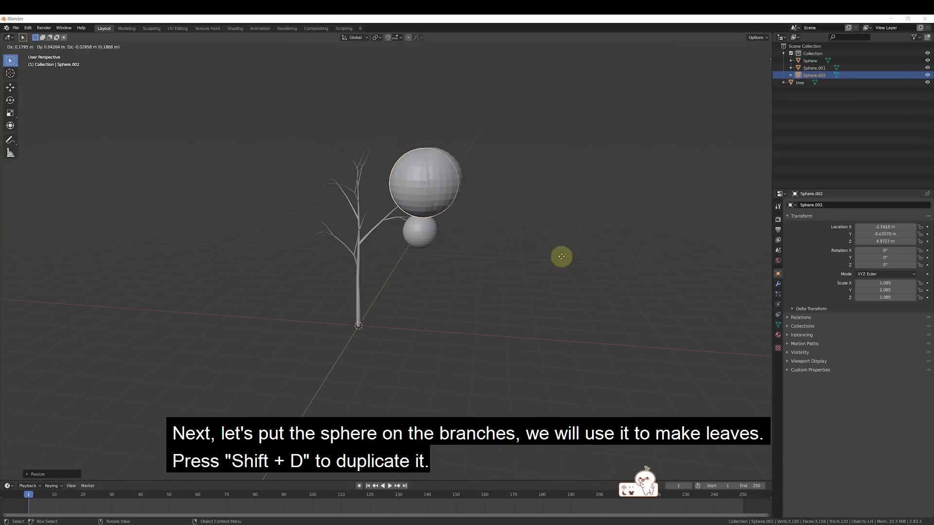
click(471, 327)
middle_drag(470, 327, 570, 287)
key(g)
key(shift+z)
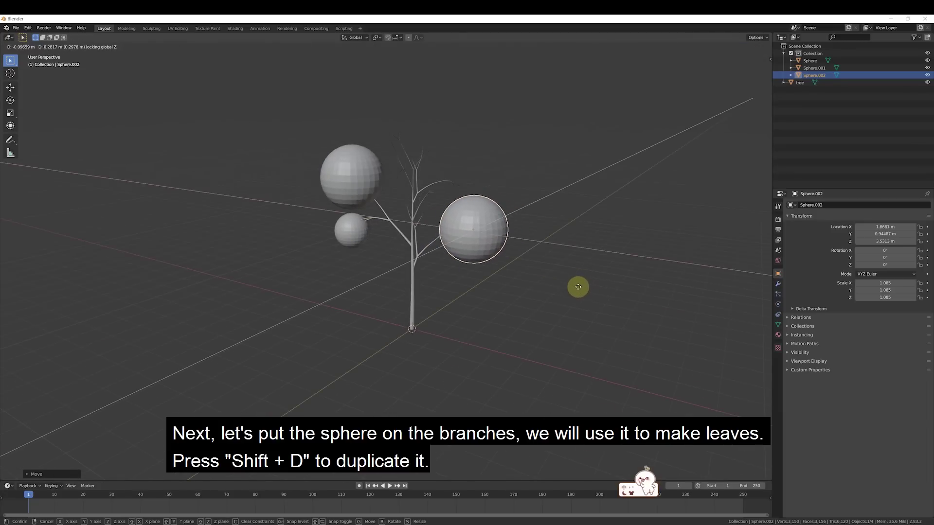
click(588, 273)
- Duplicate that sphere at a scale of about 1.024 and place the copy at about X 2.07 m, Y -1.22 m, Z 5.19 m
middle_drag(588, 273, 496, 282)
key(shift+d)
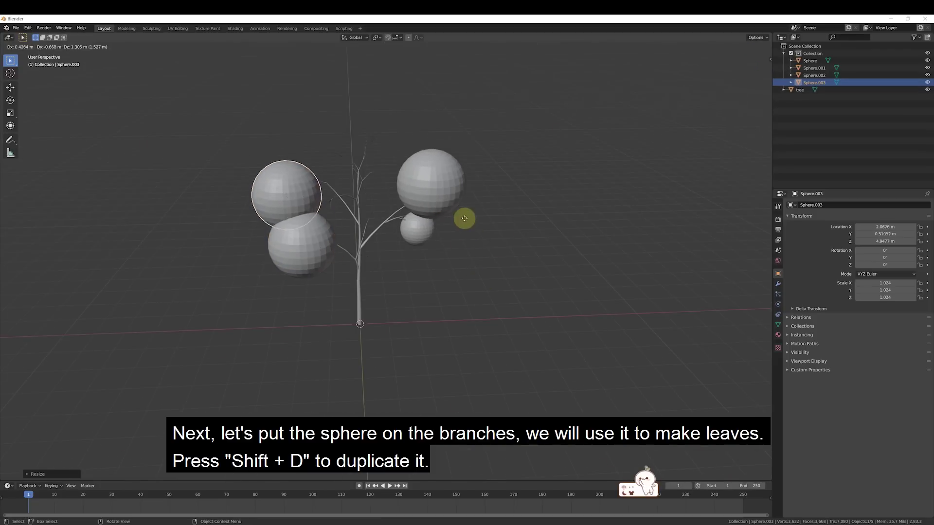
click(462, 213)
middle_drag(462, 213, 590, 293)
key(g)
click(567, 305)
key(g)
key(z)
click(625, 281)
- Duplicate the sphere onto the treetop at about X 0.10 m, Y -0.13 m, Z 6.72 m
key(shift+d)
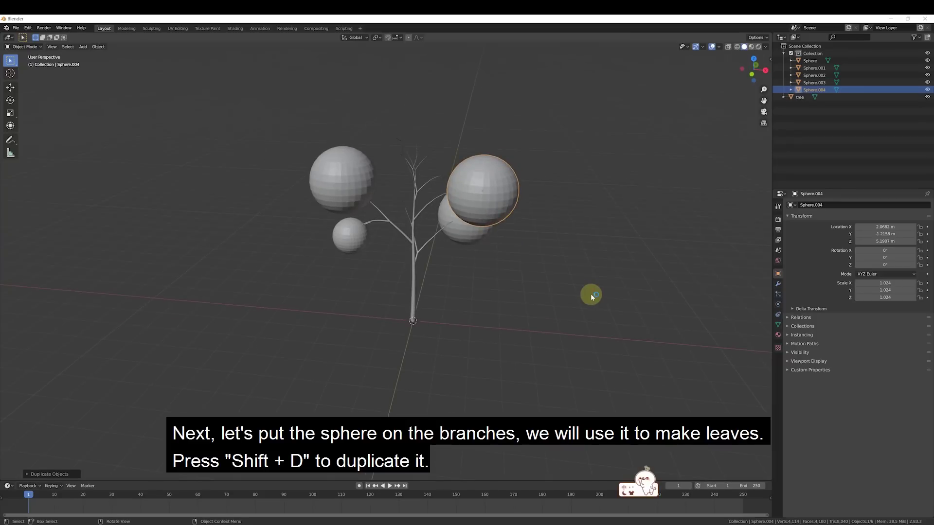
middle_drag(565, 255, 559, 273)
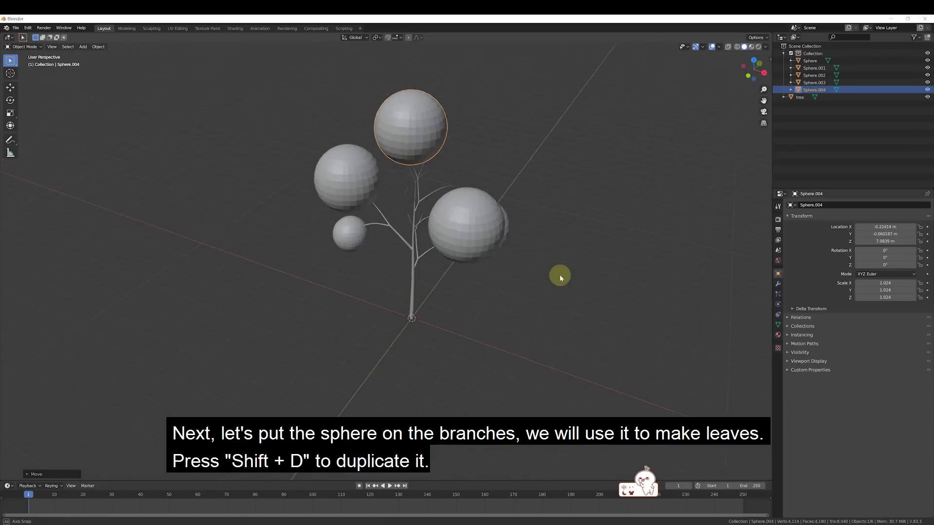
key(g)
middle_drag(584, 317, 549, 305)
key(g)
click(635, 301)
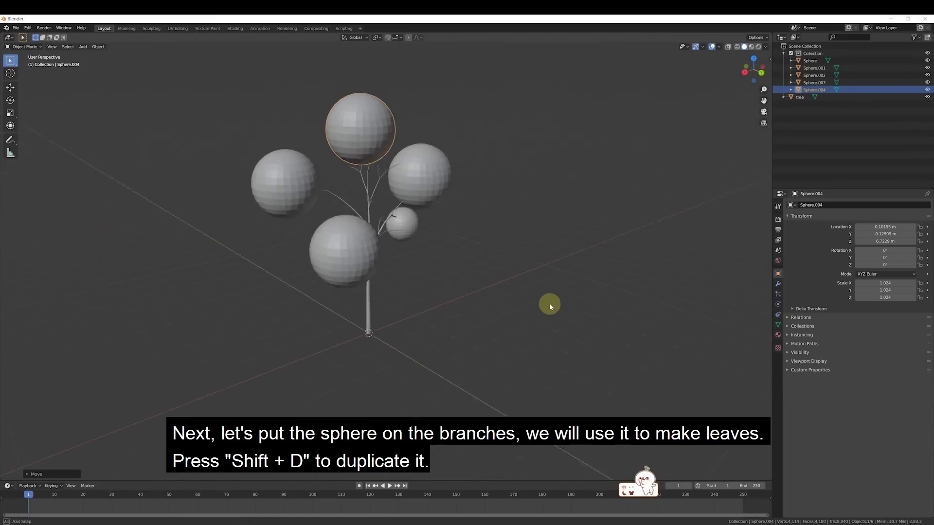
- Duplicate the treetop sphere, scale the copy to about 0.734 and place it lower among the middle branches
key(shift+d)
key(s)
click(511, 337)
key(g)
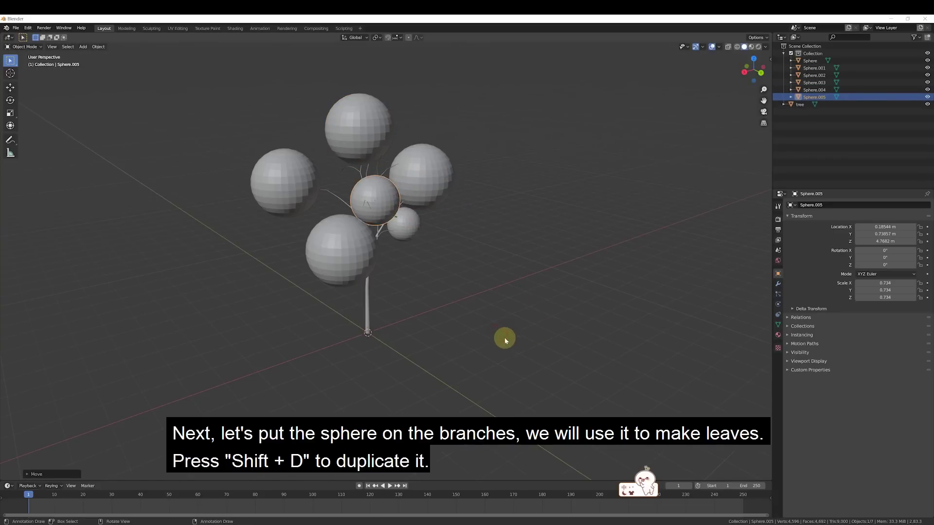
middle_drag(505, 340, 467, 366)
key(g)
click(461, 360)
- Duplicate the middle sphere, scale the copy to about 0.571 and place it on a lower branch at about Z 3.71 m
key(shift+d)
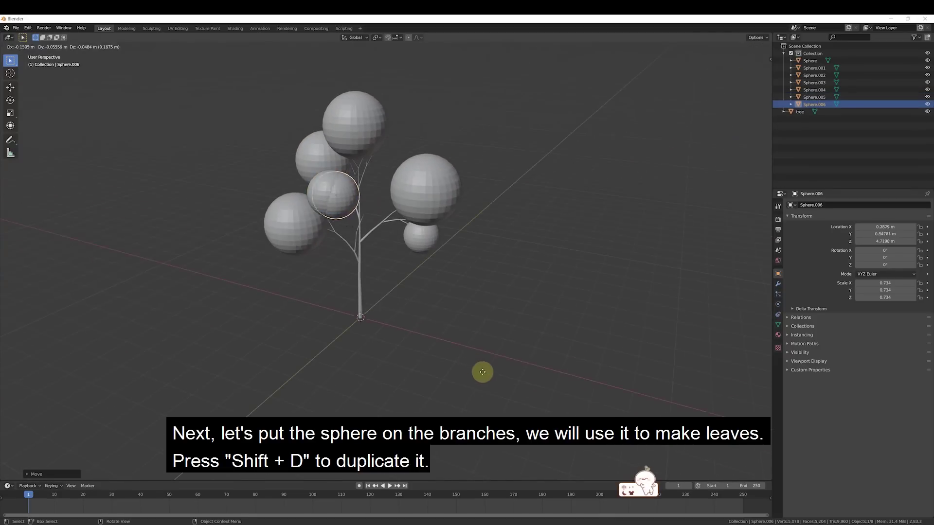
click(506, 405)
click(508, 401)
middle_drag(508, 401, 470, 376)
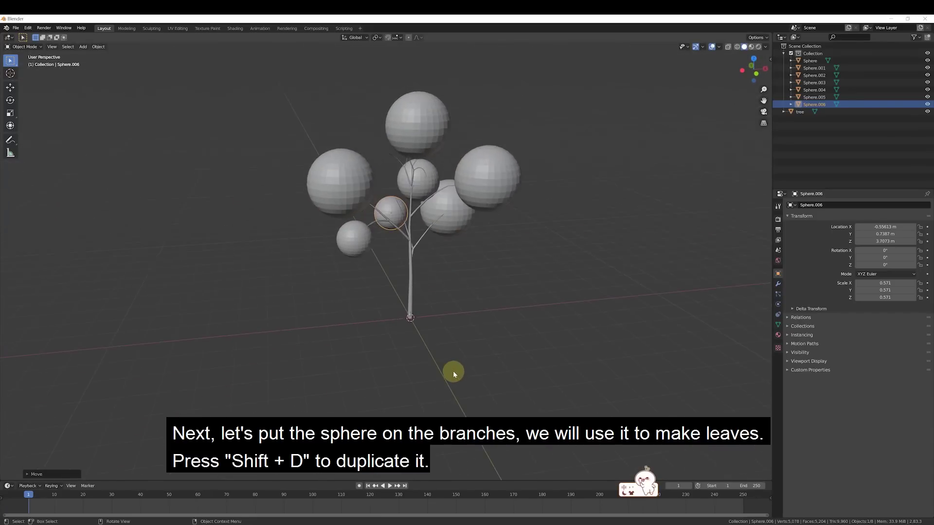
- Duplicate the large upper side sphere, scale the copy to about 1.04 and place it at about X -0.64 m, Y -1.79 m, Z 5.04 m
click(492, 200)
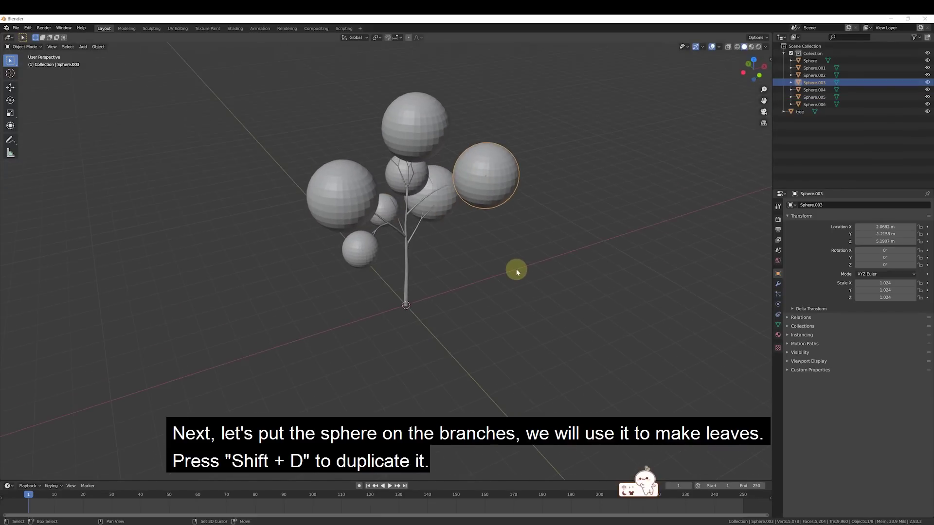
key(shift+d)
click(494, 334)
middle_drag(494, 333, 541, 263)
key(ctrl+z)
key(shift+d)
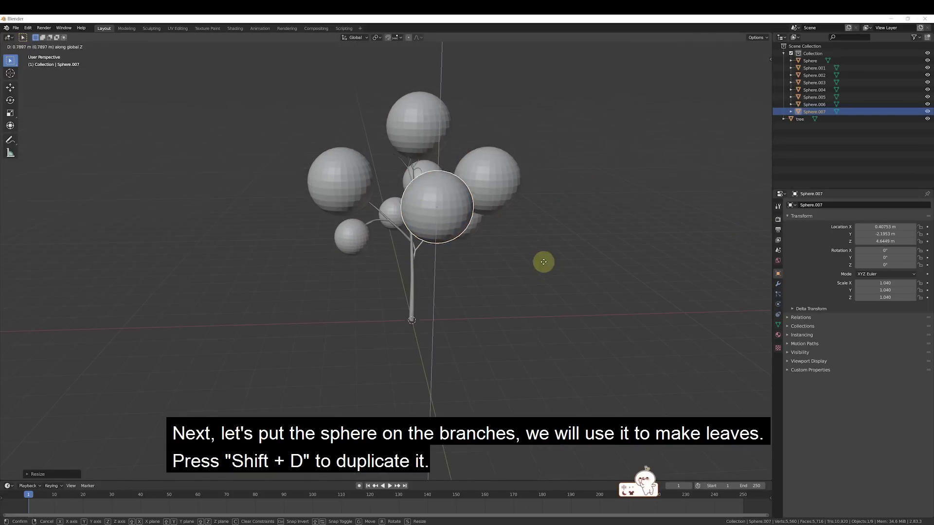
click(585, 307)
middle_drag(585, 307, 661, 320)
key(g)
key(shift+z)
click(618, 344)
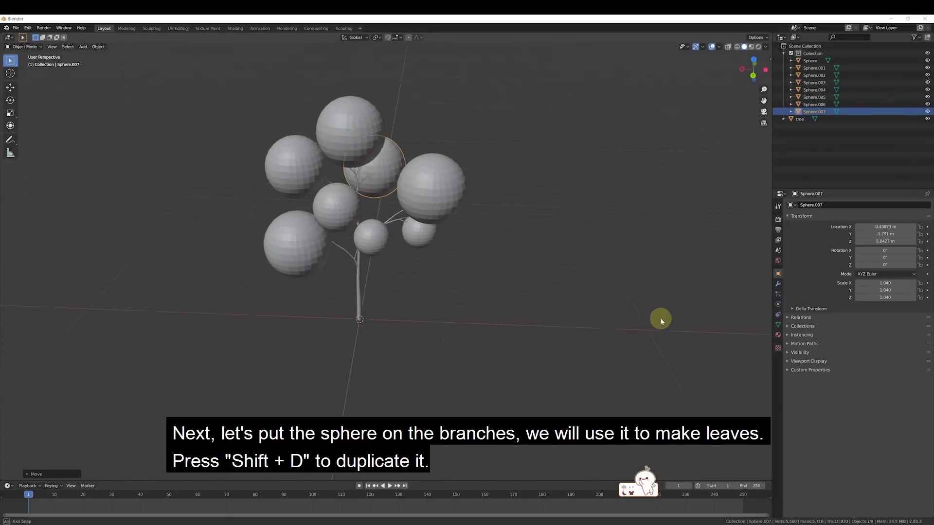
- Scale the treetop sphere to about 1.119 and place it at about X -0.16 m, Y -0.02 m, Z 6.56 m
click(363, 140)
click(425, 204)
middle_drag(425, 204, 598, 393)
key(g)
key(s)
click(496, 207)
key(g)
key(shift+z)
click(561, 205)
key(g)
key(z)
click(494, 191)
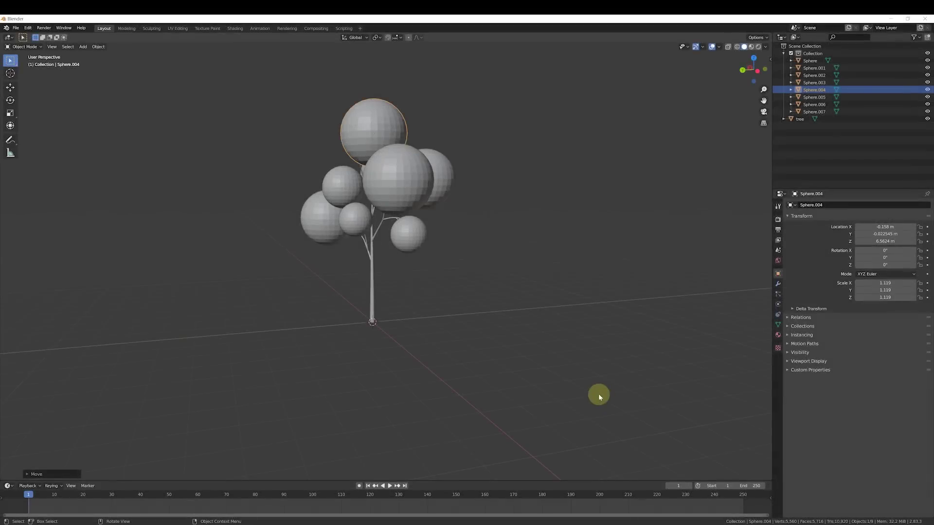
- Enter Sculpt Mode and set the Grab brush to a radius of about 139 px and a strength of 0.442
middle_drag(484, 297, 521, 294)
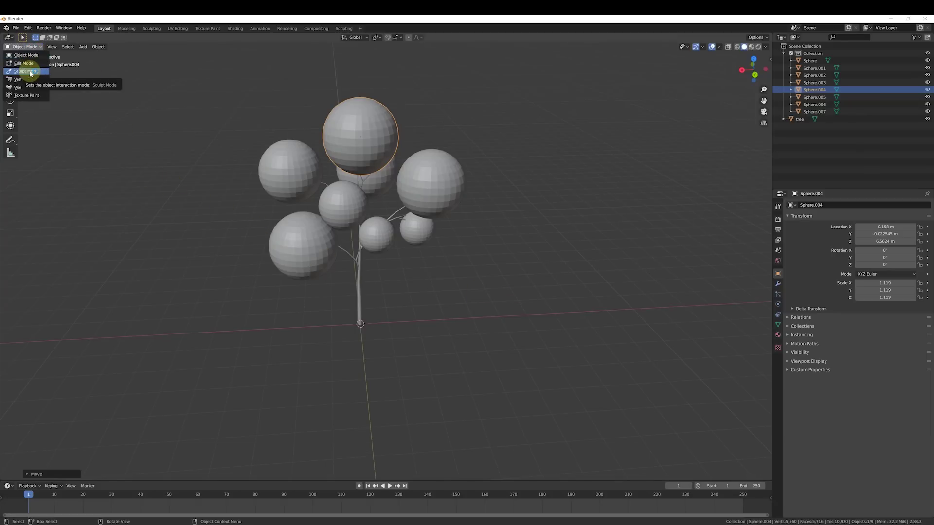
click(26, 71)
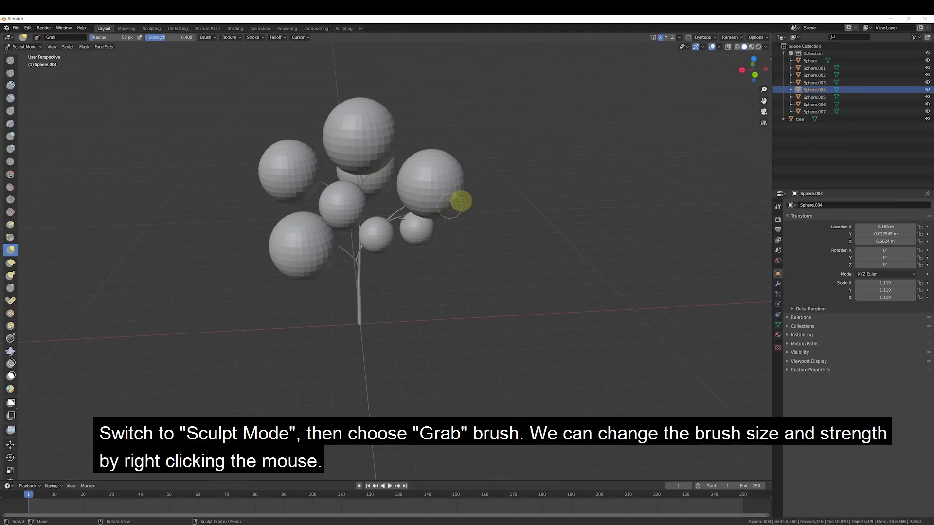
right_click(446, 194)
right_click(501, 184)
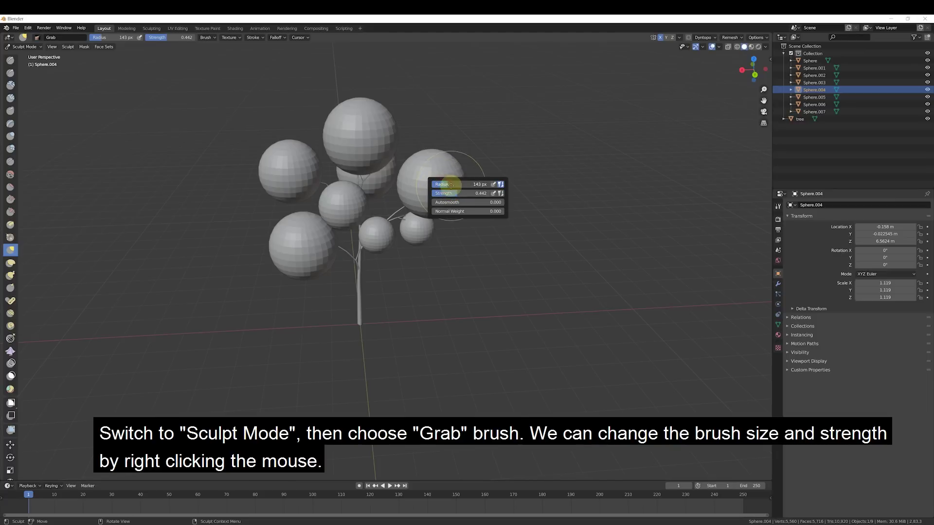
scroll(452, 212, up, 3)
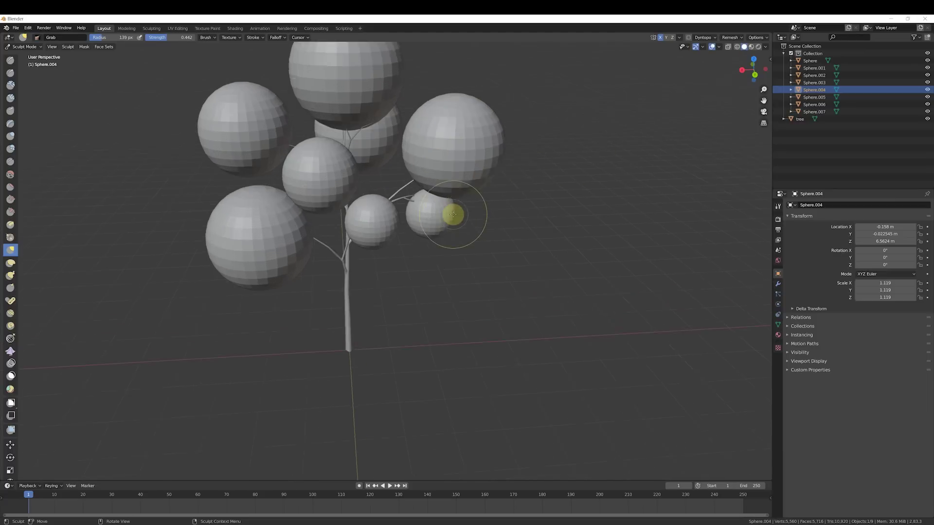
middle_drag(452, 213, 384, 207)
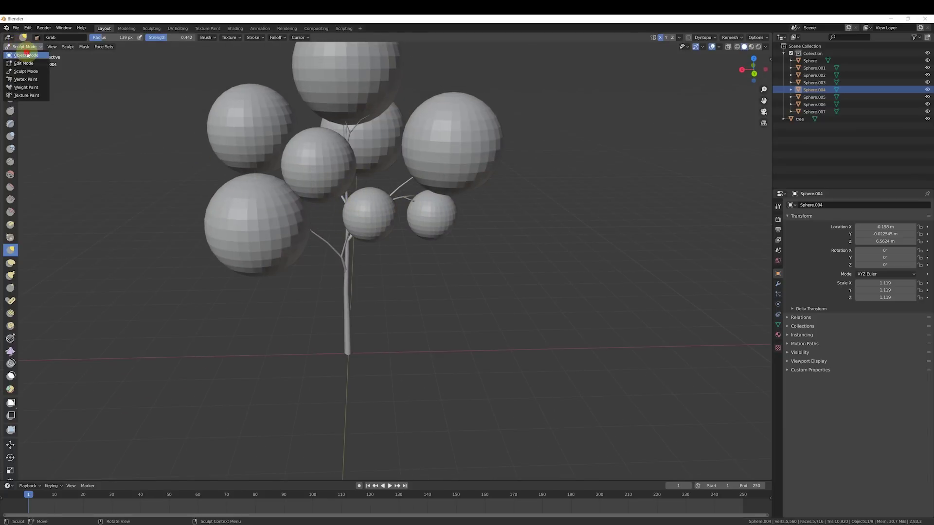
- Return to Object Mode and flatten the large upper side sphere along the X and Y axes
click(28, 55)
middle_drag(598, 210, 491, 169)
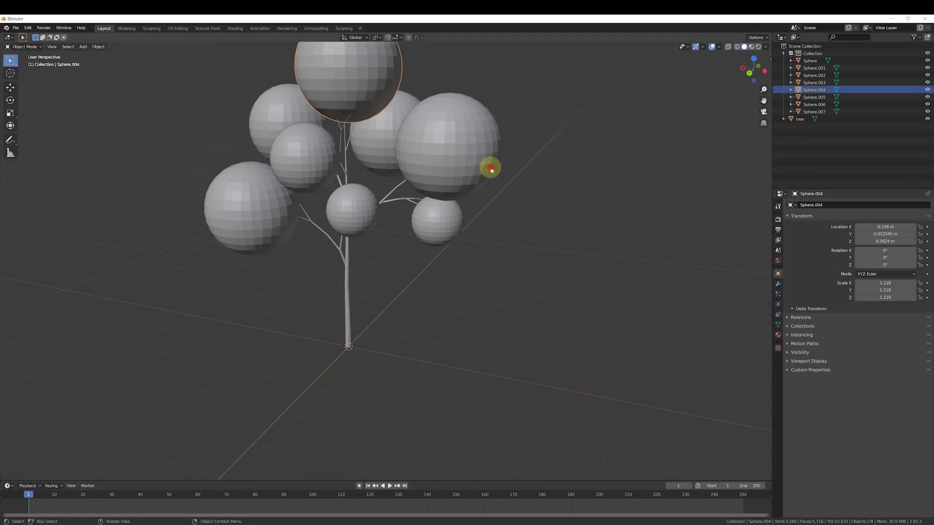
click(491, 170)
middle_drag(563, 203, 527, 234)
key(s)
key(x)
click(537, 207)
key(s)
key(y)
click(468, 203)
- Rotate the flattened sphere to about 12.5°, 20.1°, 4.35° and narrow its X scale to about 0.57
key(r)
click(585, 190)
mouse_move(585, 190)
middle_down()
mouse_move(488, 209)
mouse_move(524, 189)
mouse_move(587, 225)
mouse_move(559, 204)
middle_up()
key(r)
click(550, 211)
key(s)
key(x)
click(569, 213)
- Enter Sculpt Mode on the flattened sphere with the Grab brush at a radius of about 179 px
click(25, 47)
click(24, 71)
middle_drag(428, 161, 438, 150)
click(10, 250)
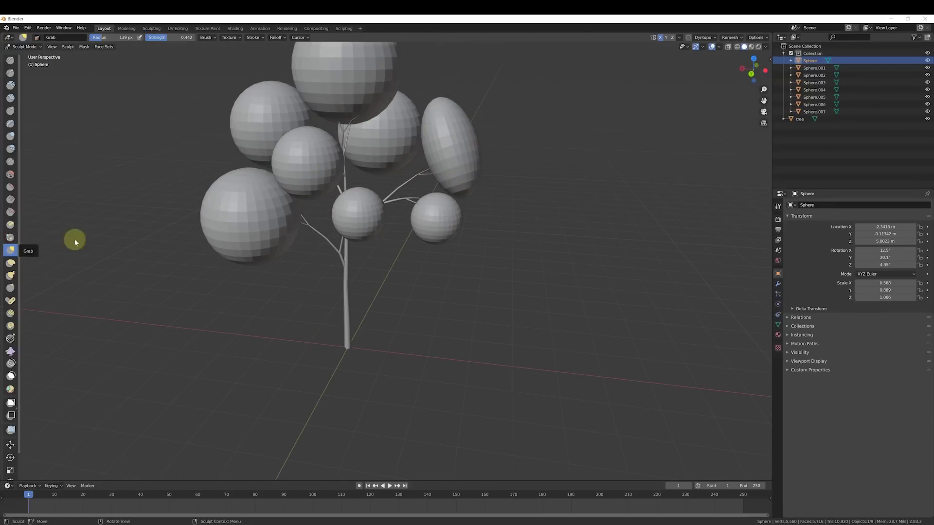
mouse_move(390, 175)
middle_down()
mouse_move(548, 150)
mouse_move(445, 147)
middle_up()
right_click(445, 147)
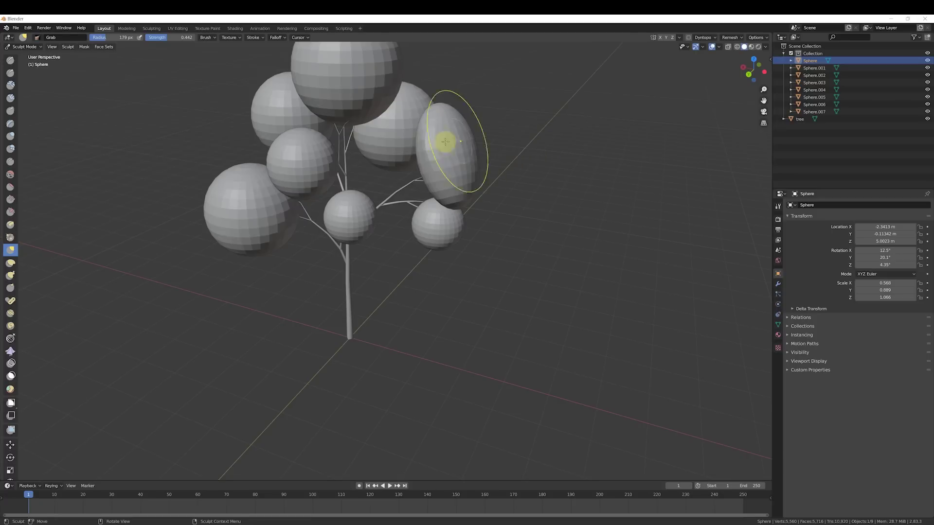
middle_drag(453, 114, 481, 116)
- Sculpt the flattened sphere into an irregular leaf cluster and rescale it in Object Mode
drag(442, 144, 431, 147)
mouse_move(346, 155)
middle_down()
mouse_move(475, 188)
mouse_move(444, 167)
mouse_move(358, 181)
mouse_move(360, 169)
mouse_move(434, 141)
mouse_move(375, 115)
mouse_move(486, 160)
mouse_move(413, 183)
mouse_move(372, 138)
mouse_move(480, 146)
mouse_move(335, 140)
mouse_move(533, 163)
mouse_move(389, 174)
mouse_move(462, 153)
mouse_move(497, 175)
middle_up()
key(ctrl+Tab)
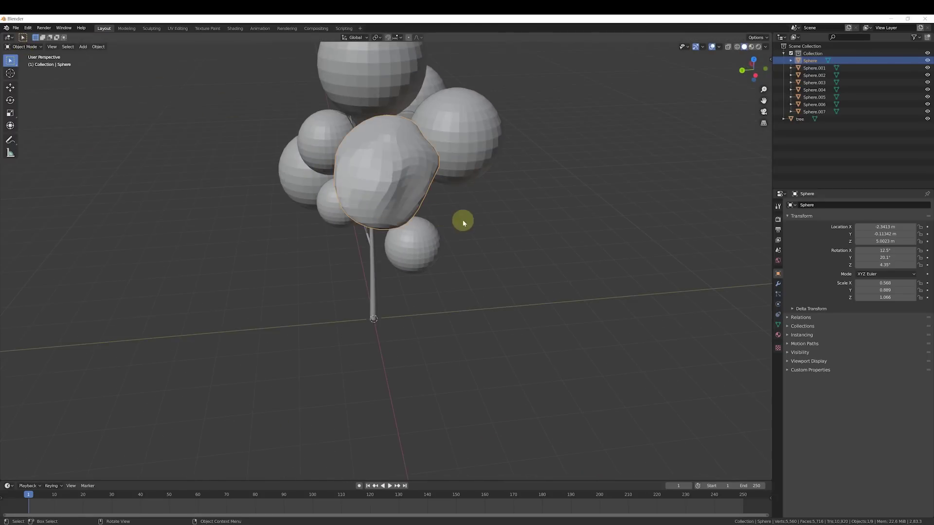
key(s)
click(504, 211)
middle_drag(504, 211, 467, 165)
- Flatten the large round sphere beside the sculpted cluster to a Y scale of about 0.624 in Object Mode
click(463, 148)
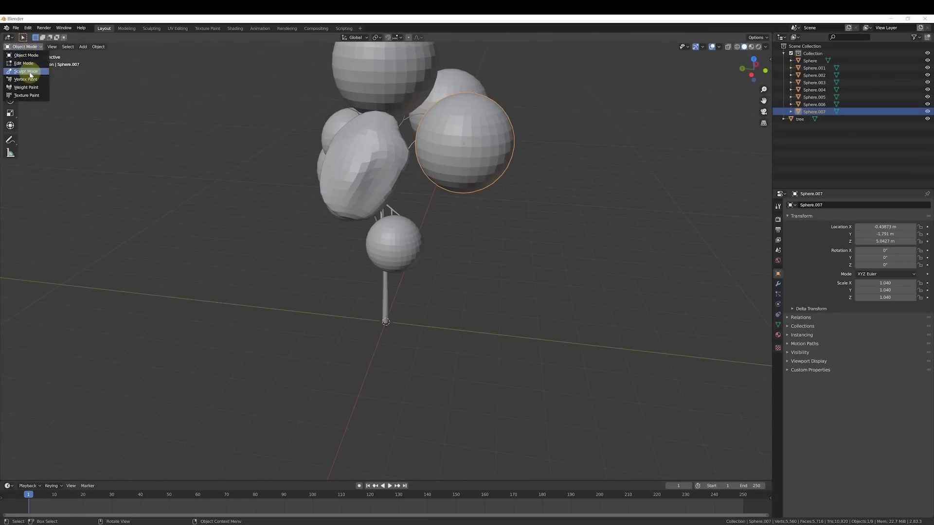
click(30, 73)
click(24, 47)
click(26, 55)
mouse_move(525, 183)
middle_down()
mouse_move(462, 167)
mouse_move(535, 195)
middle_up()
key(s)
key(y)
click(538, 247)
- Resize the flattened sphere Sphere.007 along X and tilt it about the X and Y axes
key(s)
key(x)
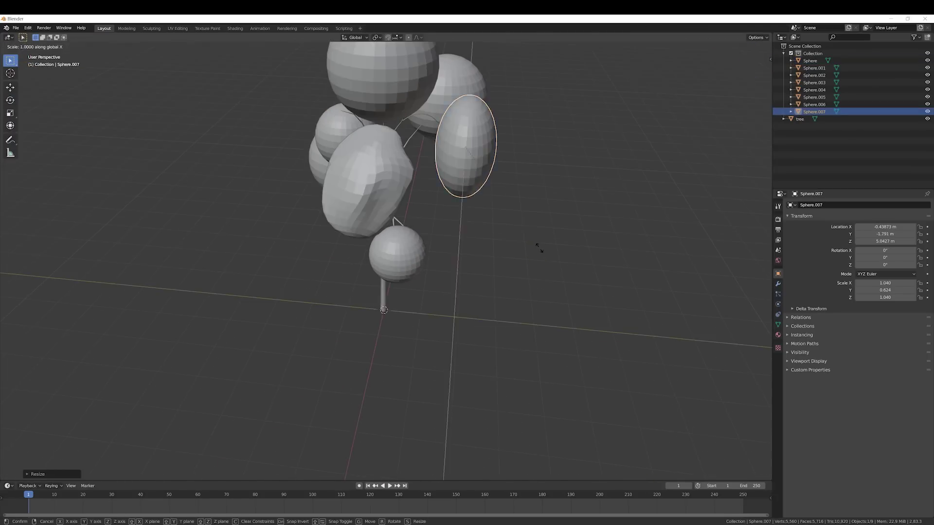
key(s)
key(x)
middle_drag(617, 243, 530, 209)
click(516, 195)
key(r)
key(x)
key(r)
key(y)
- Set Sphere.007's X scale to about 0.981 and turn it about Z to roughly -16.7°
middle_drag(606, 223, 574, 268)
key(s)
key(x)
click(652, 247)
key(r)
key(z)
click(569, 260)
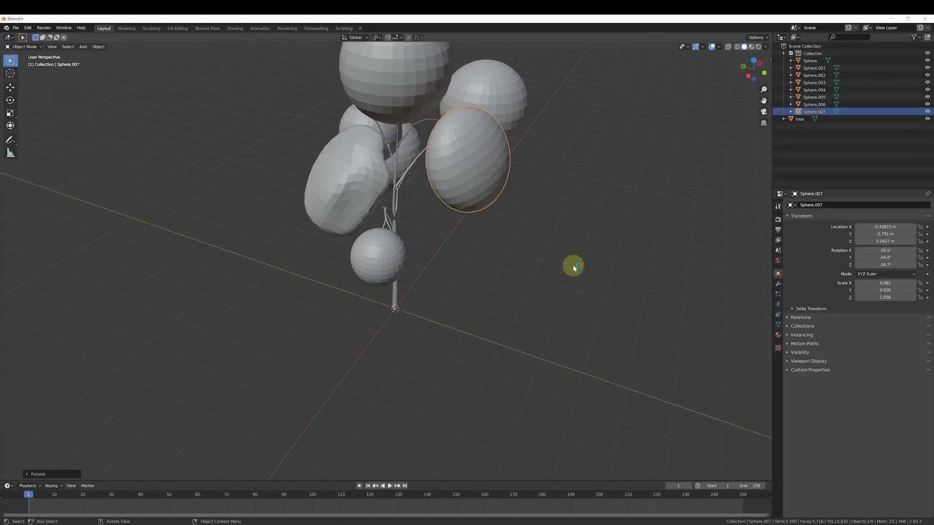
- Sculpt Sphere.007 into an irregular leaf cluster with the Grab brush and turn it to about -8.55° in Z
click(25, 46)
click(31, 73)
mouse_move(463, 204)
middle_down()
mouse_move(509, 154)
mouse_move(415, 129)
middle_up()
mouse_move(452, 158)
middle_down()
mouse_move(396, 146)
mouse_move(436, 162)
mouse_move(479, 154)
mouse_move(436, 151)
mouse_move(496, 158)
mouse_move(446, 160)
mouse_move(423, 211)
mouse_move(521, 217)
mouse_move(426, 242)
middle_up()
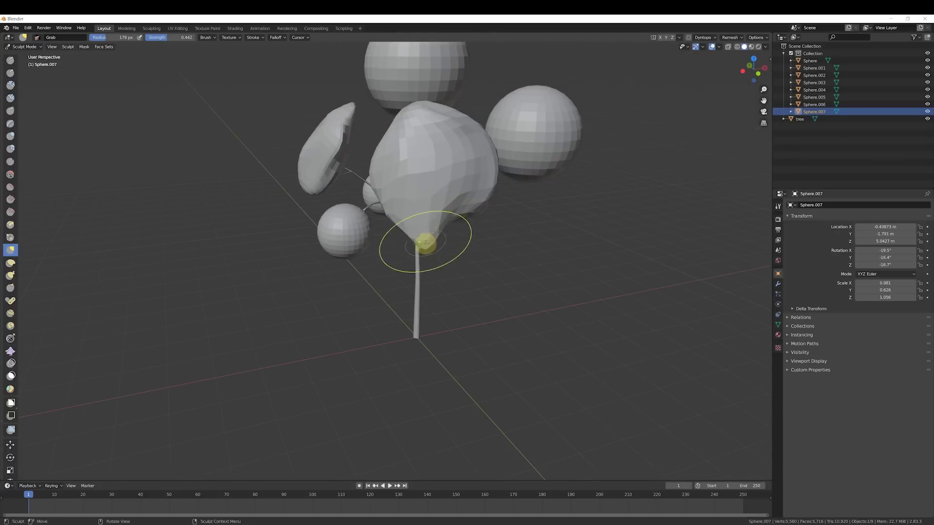
middle_drag(467, 176, 391, 177)
mouse_move(471, 202)
middle_down()
mouse_move(451, 182)
mouse_move(525, 176)
mouse_move(386, 215)
mouse_move(486, 256)
mouse_move(473, 283)
mouse_move(475, 168)
middle_up()
key(ctrl+Tab)
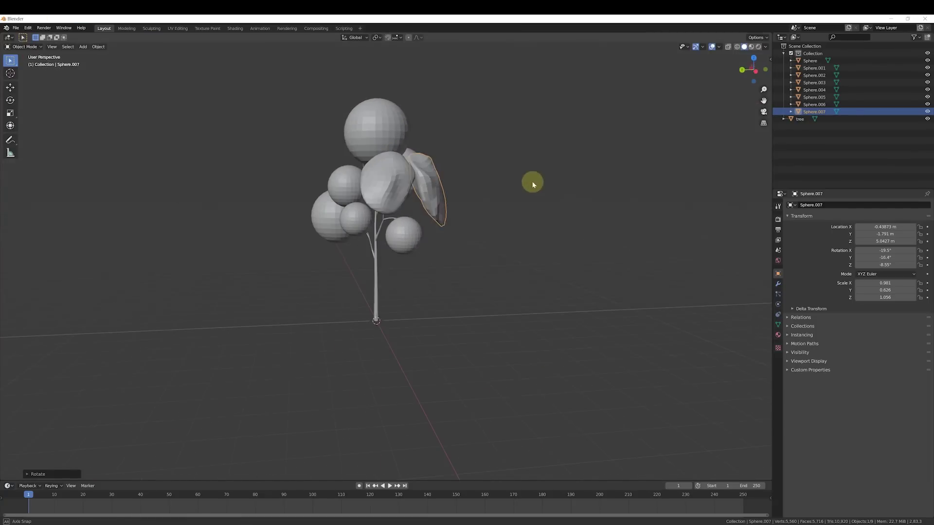
- Stretch Sphere.003 to a scale of about X 0.655, Y 0.867, Z 1.298
click(452, 207)
middle_drag(587, 207, 563, 284)
key(s)
key(x)
click(540, 229)
key(s)
key(z)
click(576, 264)
key(s)
key(y)
click(549, 246)
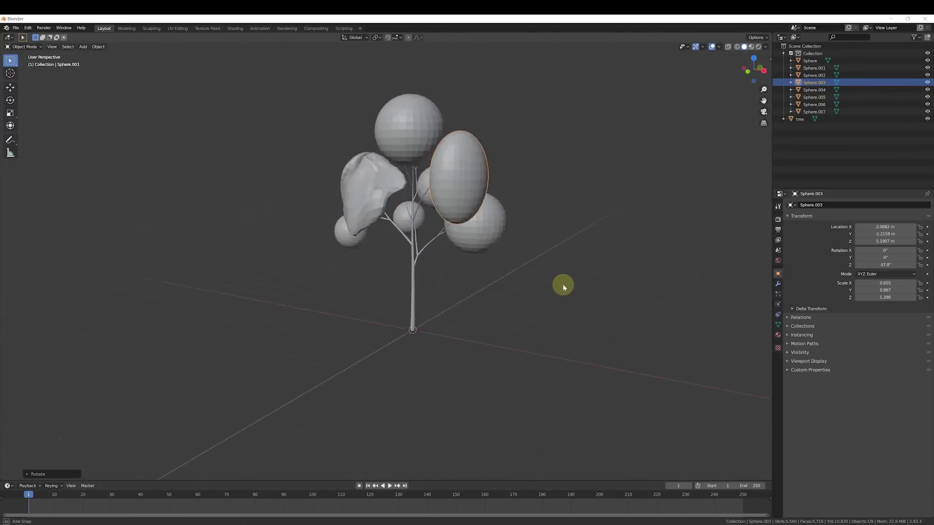
- Rotate the stretched Sphere.003 about the Z axis to about -37.8°
key(r)
key(z)
click(563, 283)
click(23, 46)
key(Tab)
middle_drag(555, 200, 27, 58)
click(23, 47)
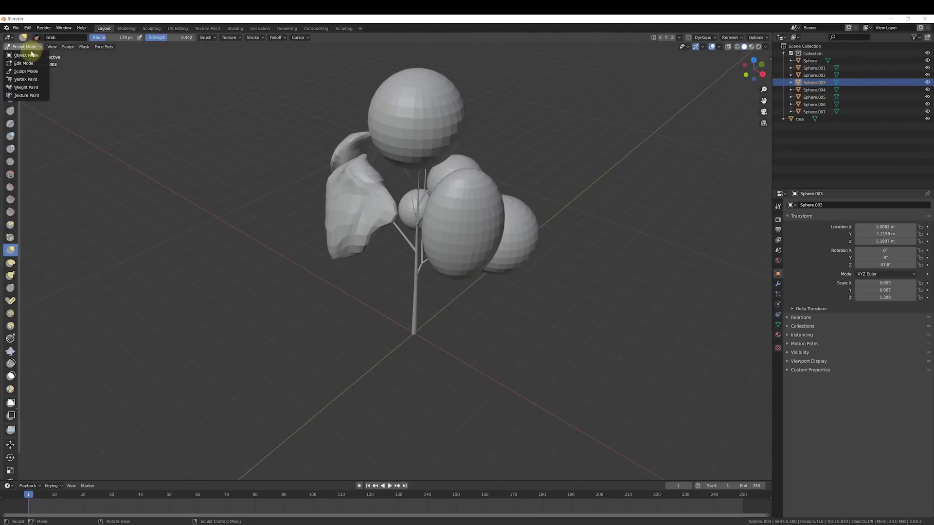
click(26, 55)
- Move Sphere.003 to about X 1.52 m, Y -1.23 m, Z 5.10 m and tilt it to follow the crown
key(g)
click(588, 235)
mouse_move(588, 235)
middle_down()
mouse_move(594, 218)
mouse_move(575, 227)
middle_up()
key(r)
click(574, 226)
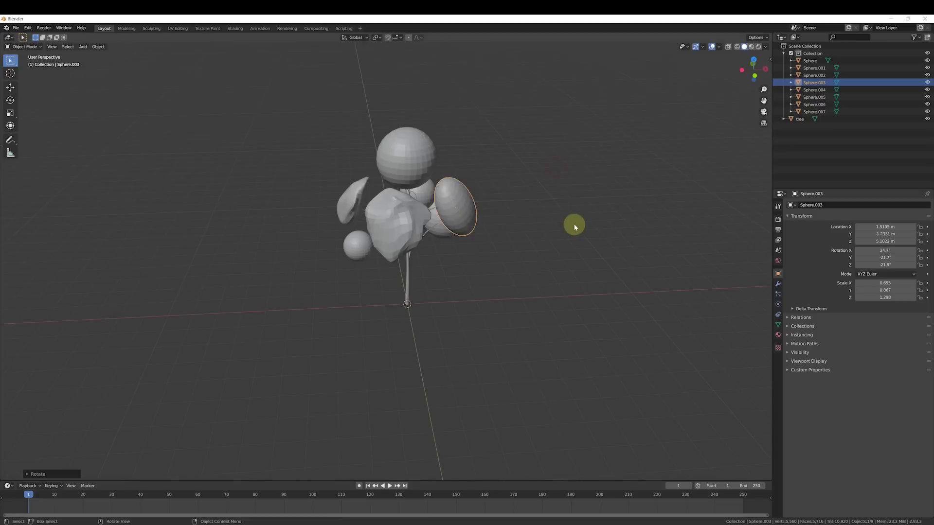
- Sculpt Sphere.003 into an irregular leaf cluster with the Grab brush at a radius of about 235 px
click(26, 71)
mouse_move(341, 146)
middle_down()
mouse_move(424, 186)
mouse_move(433, 138)
middle_up()
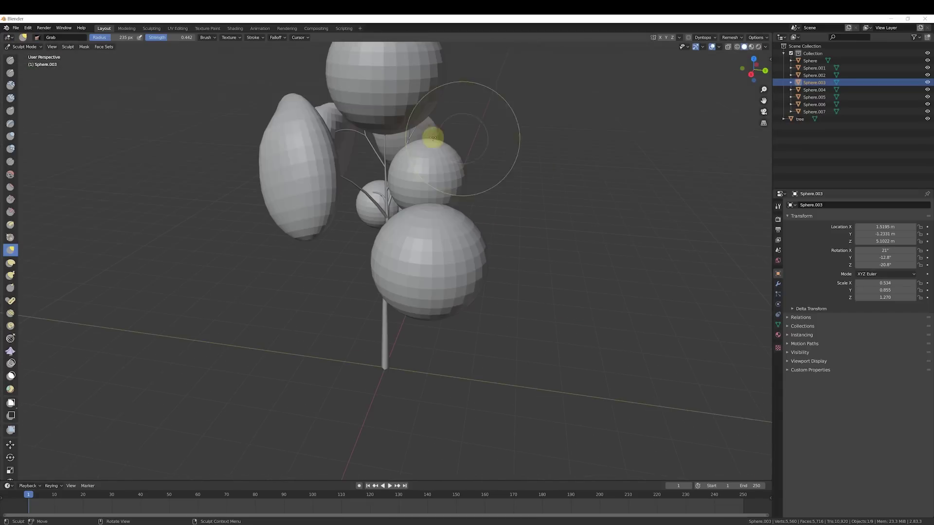
mouse_move(374, 201)
middle_down()
mouse_move(348, 223)
mouse_move(534, 213)
mouse_move(329, 203)
mouse_move(387, 182)
mouse_move(419, 215)
mouse_move(517, 184)
mouse_move(371, 154)
mouse_move(465, 160)
mouse_move(494, 138)
mouse_move(242, 156)
mouse_move(459, 108)
mouse_move(340, 164)
mouse_move(525, 125)
mouse_move(297, 100)
mouse_move(432, 187)
mouse_move(359, 236)
mouse_move(486, 132)
mouse_move(467, 163)
mouse_move(402, 165)
mouse_move(281, 125)
mouse_move(454, 129)
mouse_move(364, 168)
mouse_move(619, 169)
mouse_move(398, 163)
mouse_move(327, 192)
middle_up()
key(ctrl+Tab)
- Rescale the treetop sphere along Z and overall, and adjust its height on the tree
click(374, 105)
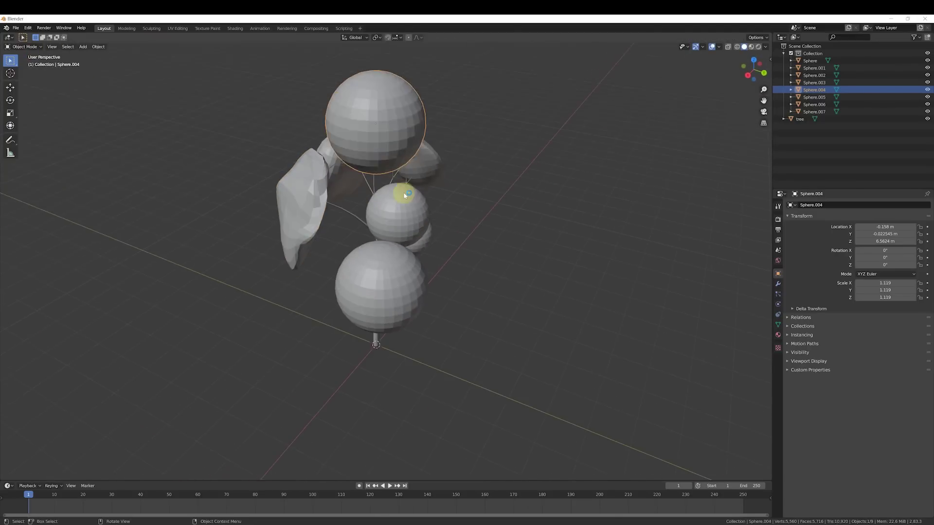
key(s)
key(z)
click(474, 152)
key(s)
middle_drag(474, 152, 419, 117)
key(s)
click(448, 219)
key(g)
key(z)
click(419, 122)
- Sculpt the treetop sphere into a dome-shaped leaf cap and move it along the Z axis
click(24, 47)
click(29, 69)
mouse_move(390, 161)
middle_down()
mouse_move(416, 146)
mouse_move(423, 104)
mouse_move(365, 150)
mouse_move(359, 112)
mouse_move(379, 141)
mouse_move(365, 108)
mouse_move(397, 132)
mouse_move(401, 100)
mouse_move(355, 83)
mouse_move(464, 104)
mouse_move(532, 150)
mouse_move(463, 250)
mouse_move(432, 258)
mouse_move(514, 266)
mouse_move(479, 260)
mouse_move(625, 214)
mouse_move(277, 202)
mouse_move(434, 282)
mouse_move(402, 309)
mouse_move(490, 334)
mouse_move(484, 381)
middle_up()
key(ctrl+Tab)
key(g)
key(z)
click(465, 103)
- Sculpt the large lower sphere, Sphere.002, into an irregular leaf cluster
click(432, 259)
click(277, 202)
key(ctrl+a)
click(483, 381)
middle_drag(521, 326, 348, 289)
click(347, 289)
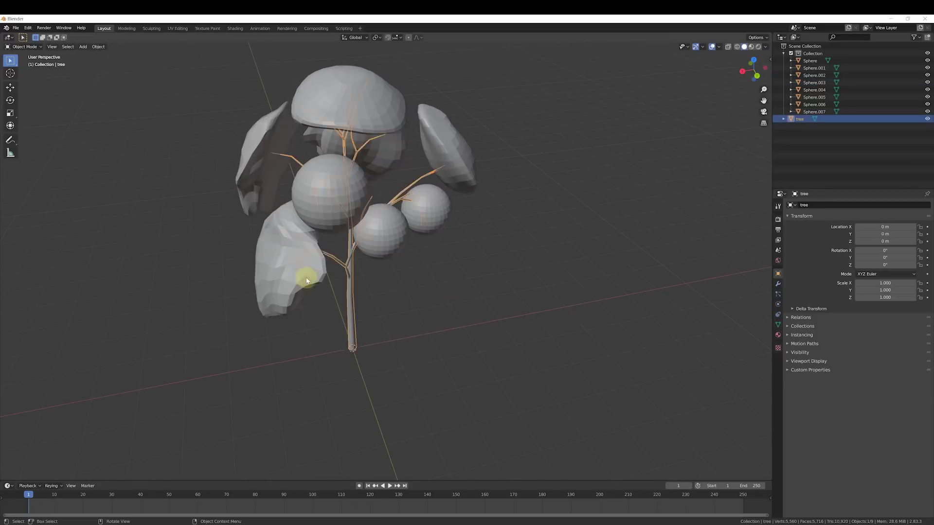
- Move the lower leaf cluster to about X 1.59 m, Y 0.73 m, Z 3.52 m and rotate it about -47.7° around X
click(308, 277)
key(g)
click(295, 275)
middle_drag(295, 275, 385, 287)
key(r)
key(g)
click(393, 348)
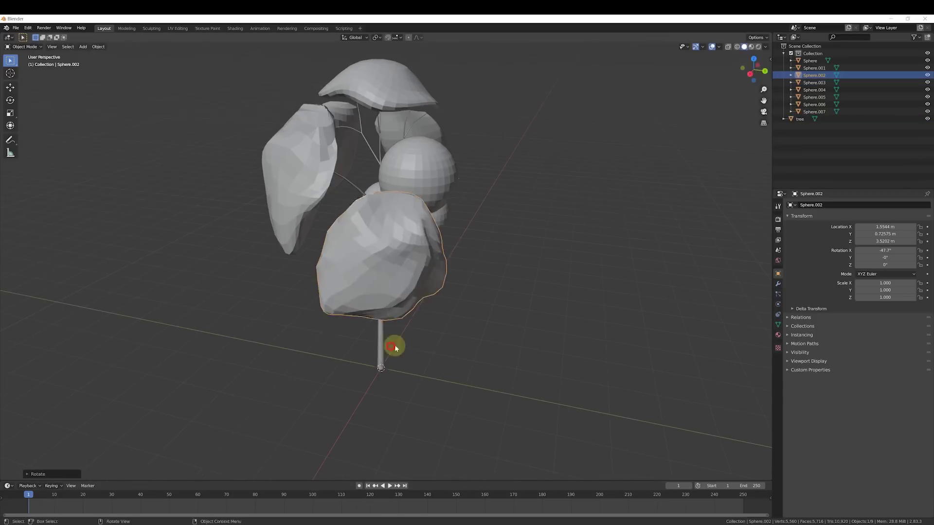
- Refine the lower leaf cluster in Sculpt Mode and scale it uniformly to about 0.781 in Object Mode
middle_drag(392, 349, 496, 334)
click(23, 47)
click(26, 71)
middle_drag(437, 272, 399, 285)
click(25, 47)
click(26, 56)
key(s)
click(364, 219)
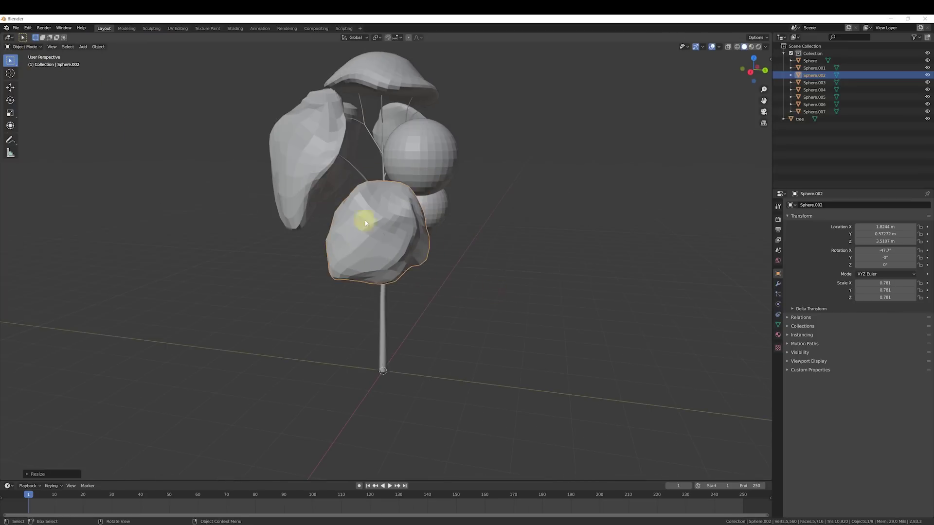
- Scale the lower leaf cluster, Sphere.002, along the X axis and adjust its position on the branches
key(s)
key(x)
key(g)
click(451, 265)
mouse_move(451, 265)
middle_down()
mouse_move(476, 318)
mouse_move(452, 266)
mouse_move(415, 242)
mouse_move(298, 205)
mouse_move(390, 221)
mouse_move(428, 217)
mouse_move(375, 198)
mouse_move(336, 223)
mouse_move(300, 217)
mouse_move(355, 267)
mouse_move(362, 331)
middle_up()
click(24, 46)
click(26, 71)
click(24, 47)
click(24, 55)
- Flatten Sphere.005 above the lower cluster along Y to a scale of about 0.471 and rotate it about 32.3° around X
middle_drag(413, 307, 410, 255)
click(400, 158)
mouse_move(428, 204)
middle_down()
mouse_move(501, 217)
mouse_move(392, 243)
mouse_move(437, 224)
middle_up()
key(s)
key(y)
click(500, 210)
key(r)
key(x)
click(499, 211)
- Rotate the next unshaped leaf sphere around the Y axis and resize it
middle_drag(500, 210, 354, 235)
click(404, 250)
key(r)
key(y)
click(488, 210)
key(s)
click(501, 215)
key(ctrl+a)
click(354, 235)
key(ctrl+alt+shift+c)
- Scale the leaf spheres on the far side of the crown along the X and Y axes
click(459, 205)
key(s)
key(x)
middle_drag(459, 205, 413, 195)
click(418, 227)
key(s)
key(y)
click(494, 248)
- Adjust Sphere.005 in Sculpt Mode and move it in Object Mode to about X 0.56 m, Y 1.45 m, Z 4.83 m
click(413, 190)
key(ctrl+Tab)
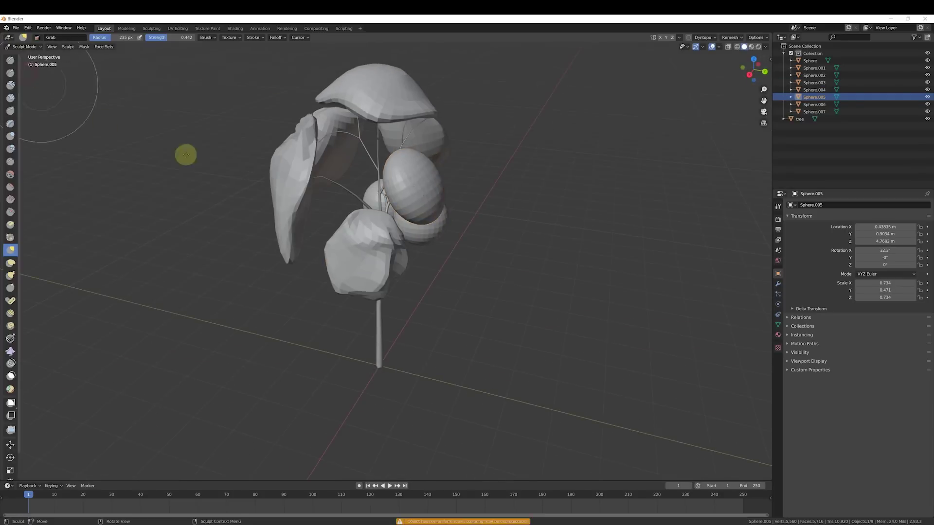
mouse_move(185, 152)
middle_down()
mouse_move(456, 209)
mouse_move(359, 194)
mouse_move(334, 234)
mouse_move(480, 189)
mouse_move(358, 219)
middle_up()
key(ctrl+Tab)
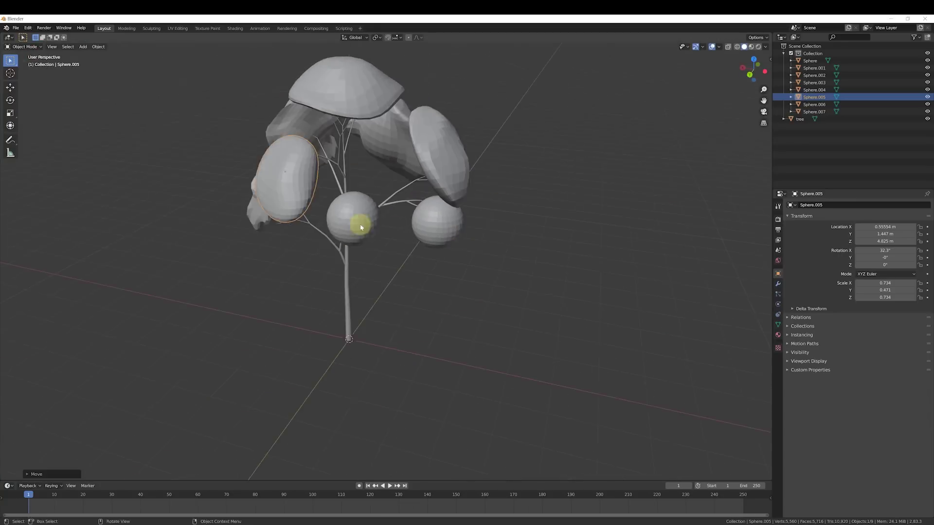
- Rotate Sphere.001 around Z, scale it along X, and position it at about X -2.08 m, Y -0.70 m, Z 3.44 m
click(438, 210)
right_click(437, 211)
click(442, 214)
middle_drag(443, 214, 592, 321)
key(r)
key(z)
click(505, 277)
key(g)
click(486, 307)
key(s)
key(x)
click(423, 215)
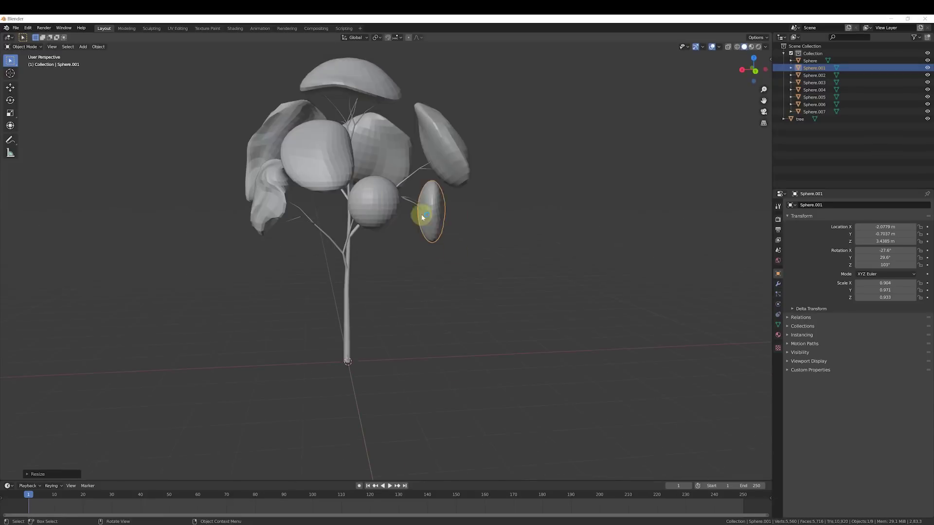
- Place Sphere.006 at about X -0.55 m, Y 0.77 m, Z 4.19 m, rotated about 26.5° around X and 37.2° around Z
middle_drag(423, 214, 423, 287)
click(375, 263)
key(g)
click(452, 317)
middle_drag(453, 316, 446, 339)
- Adjust Sphere.006 in Sculpt Mode and move it outward along the Y axis in Object Mode
key(ctrl+Tab)
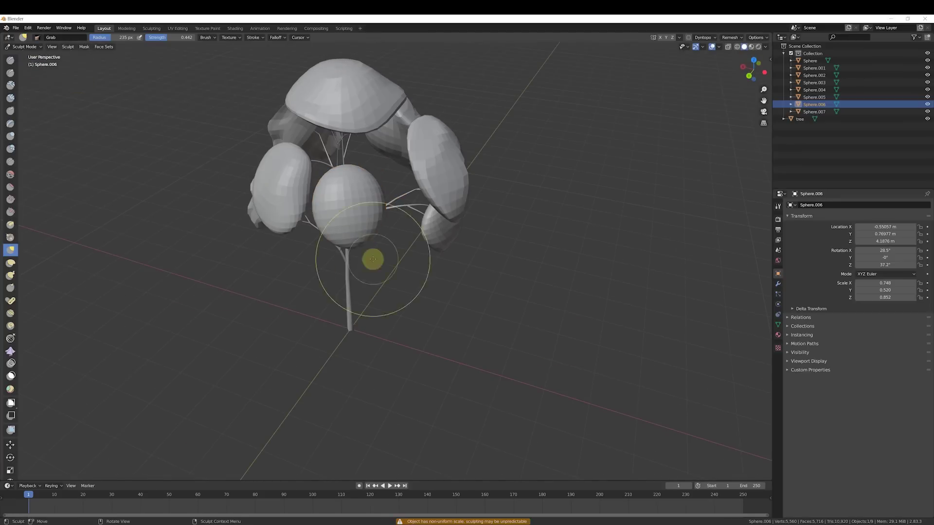
mouse_move(329, 155)
middle_down()
mouse_move(379, 226)
mouse_move(392, 209)
mouse_move(396, 291)
mouse_move(466, 244)
mouse_move(42, 52)
middle_up()
key(ctrl+Tab)
scroll(396, 260, down, 3)
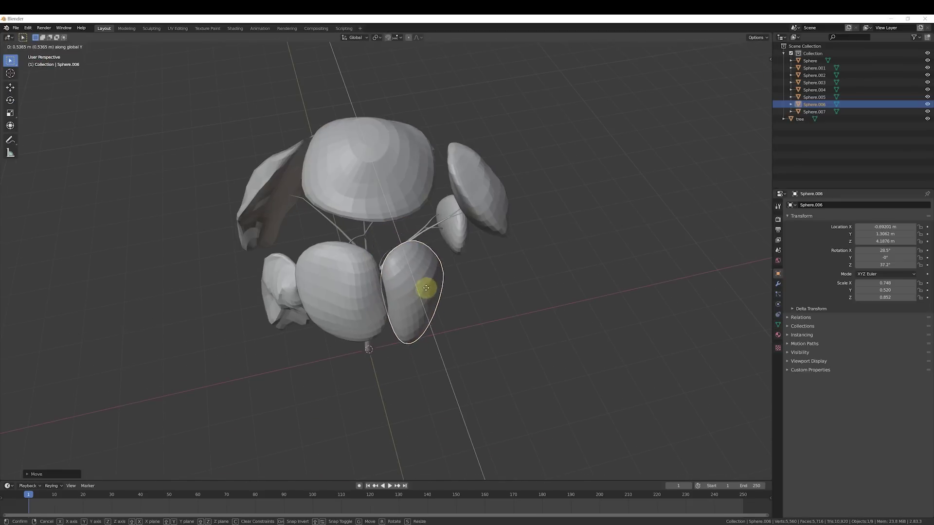
key(g)
mouse_move(425, 286)
middle_down()
mouse_move(477, 236)
mouse_move(389, 267)
mouse_move(534, 252)
mouse_move(436, 282)
mouse_move(457, 284)
middle_up()
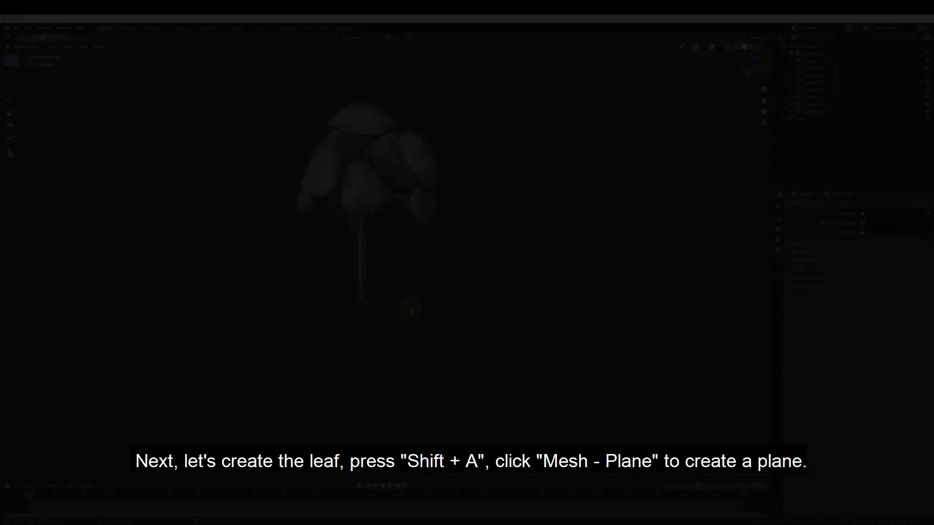
- Add a mesh plane at the base of the trunk with a size of 0.5 m
scroll(410, 310, down, 2)
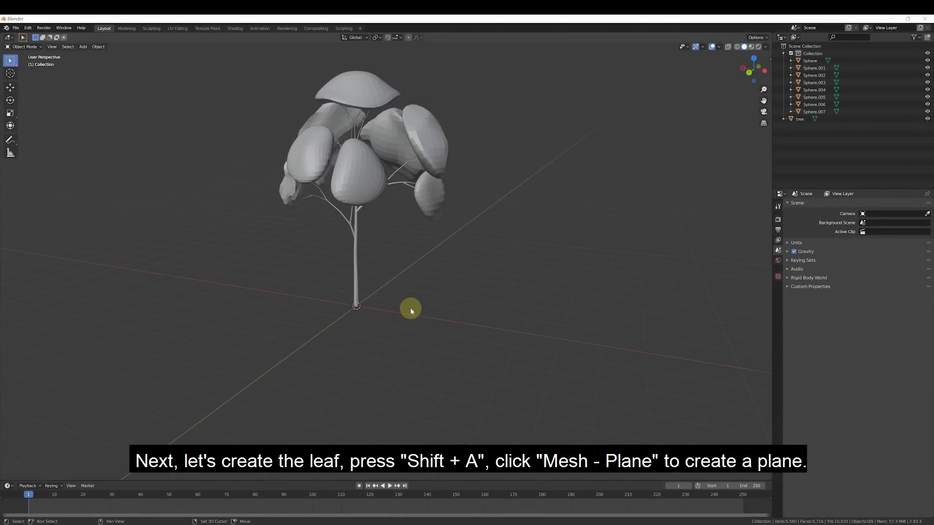
key(shift+a)
mouse_move(411, 310)
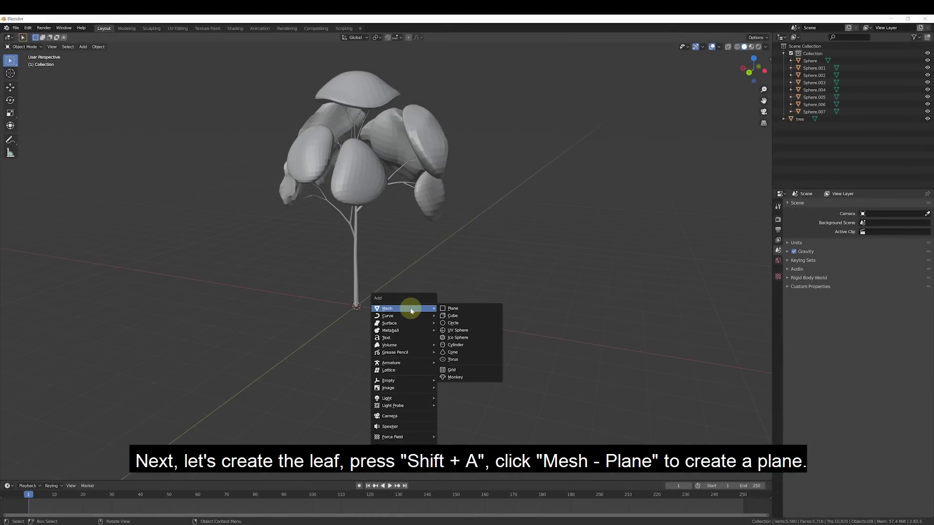
click(465, 310)
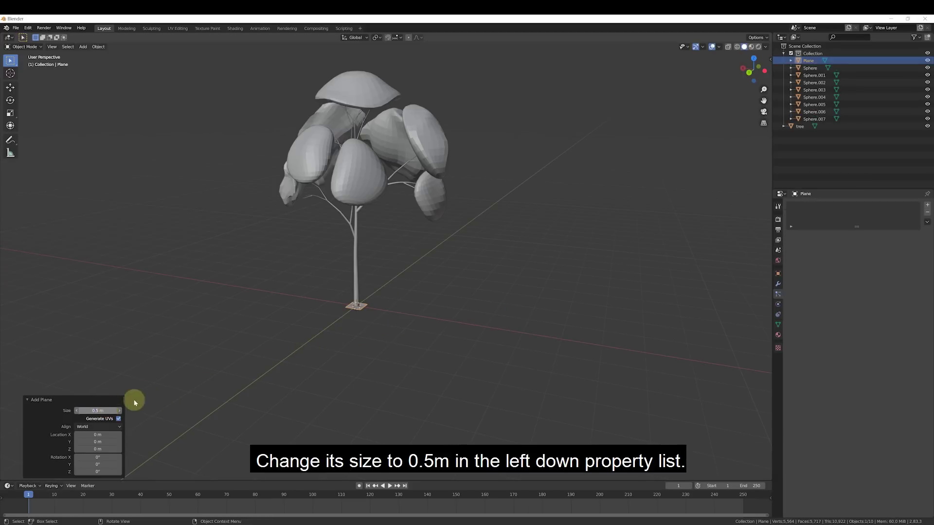
- Duplicate the plane twice with 90° rotations around X and Z, and join all three planes into one mesh named Leaf
scroll(354, 307, up, 3)
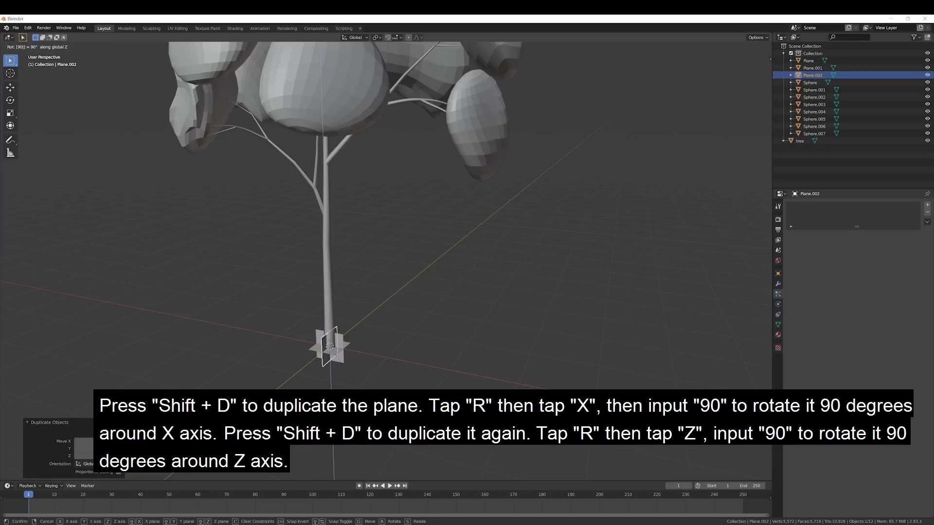
click(809, 62)
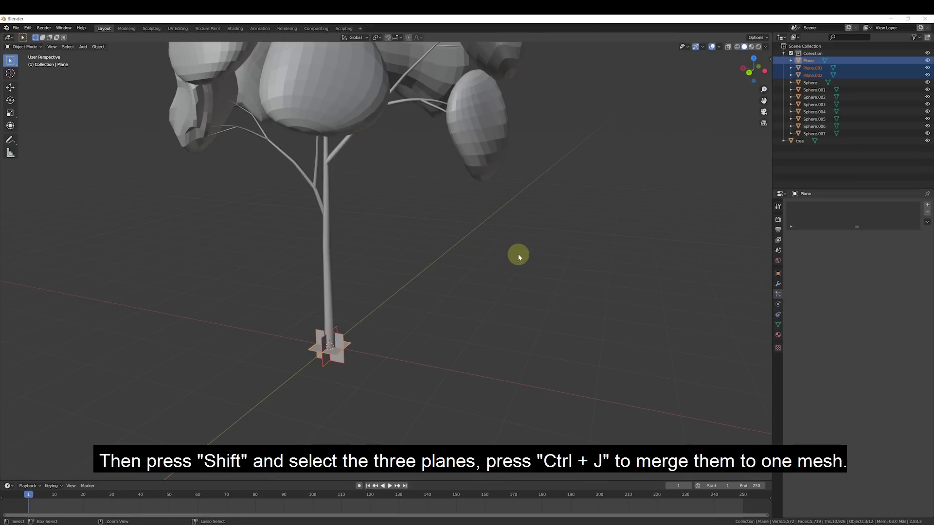
key(g)
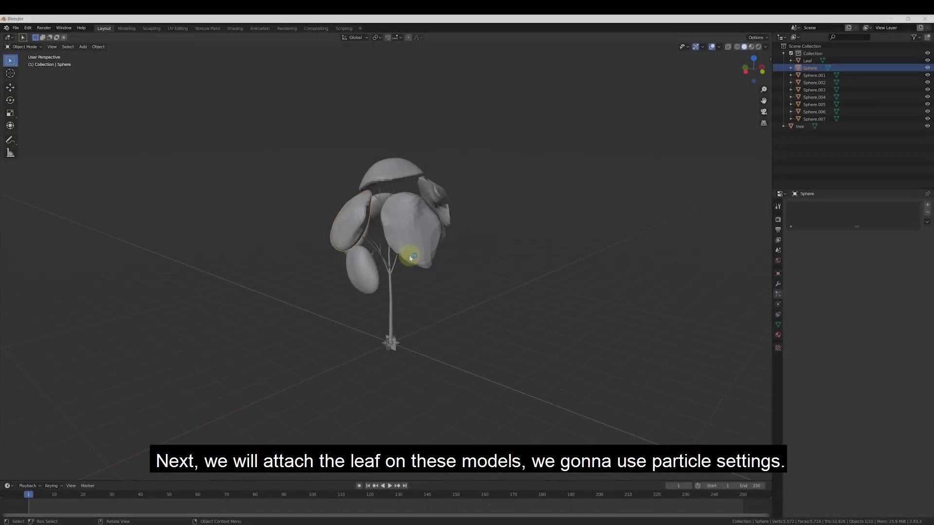
- Add a particle system to the leaf cluster Sphere and set it to Hair with Advanced enabled
scroll(409, 254, up, 2)
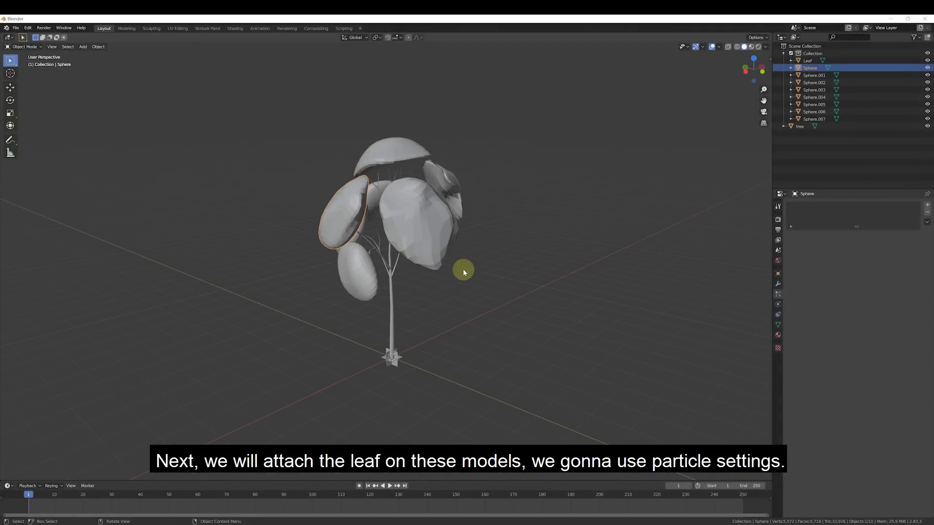
middle_drag(463, 272, 413, 267)
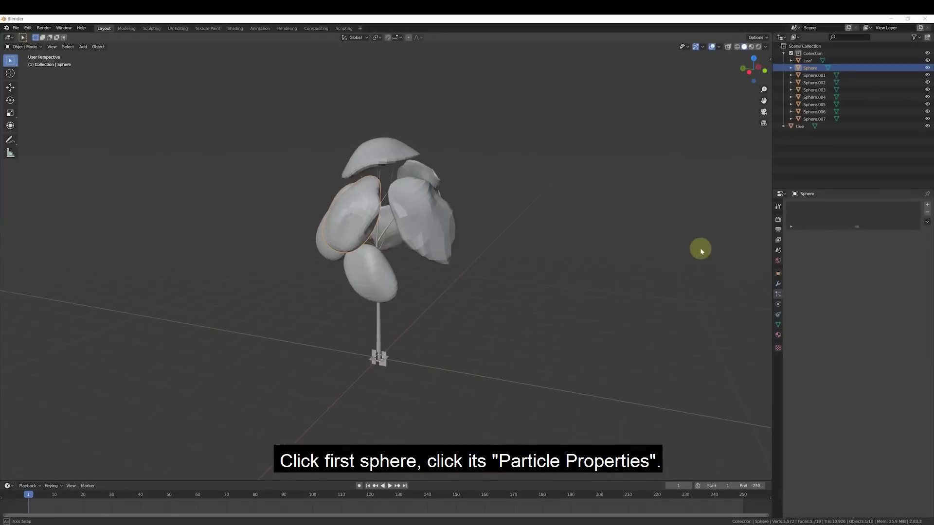
middle_drag(701, 250, 487, 249)
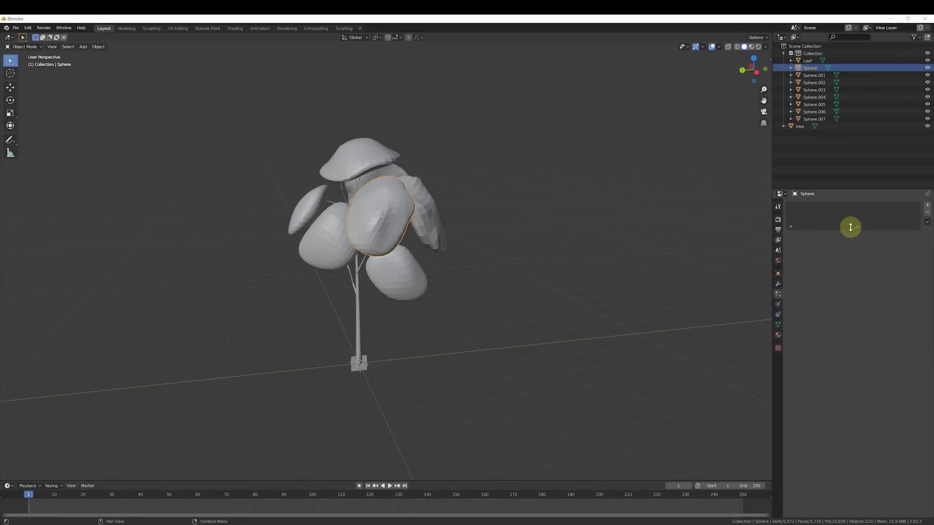
click(927, 207)
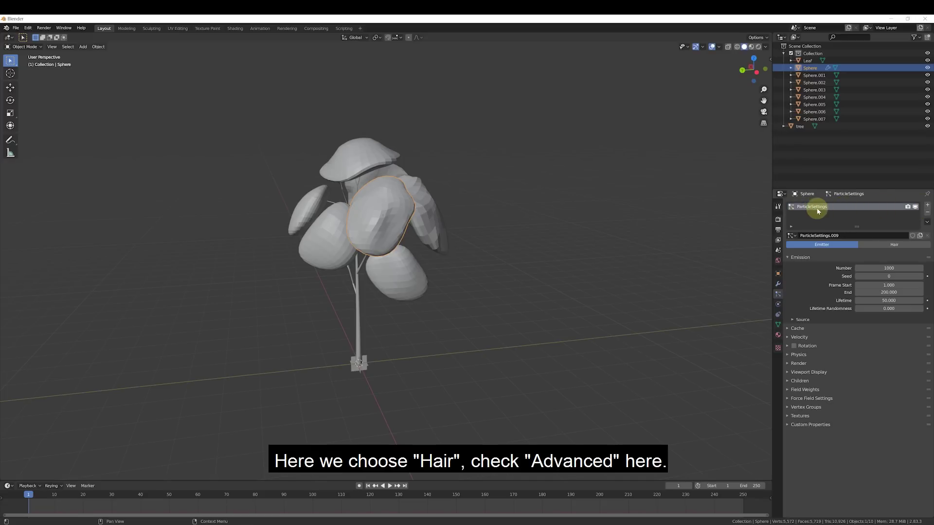
click(897, 245)
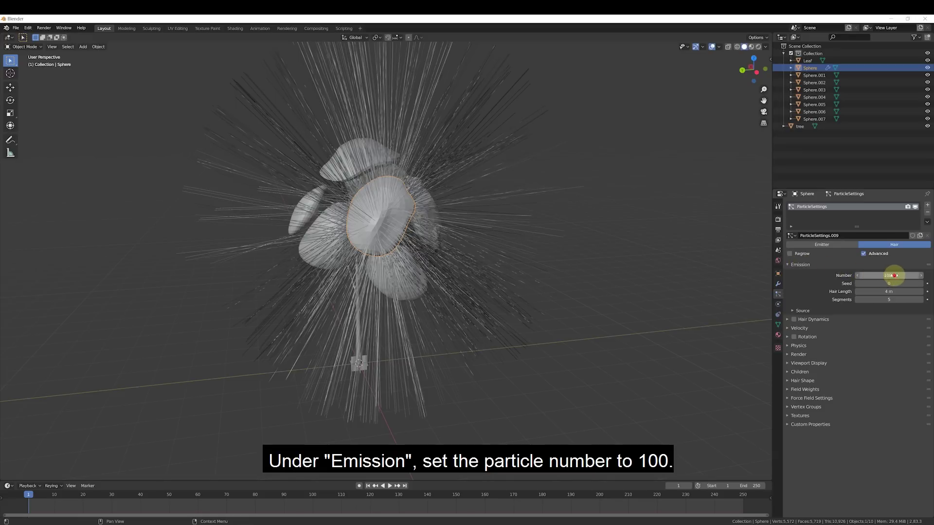
- Set the particle emission to 100 hairs with a hair length of 0.9 m and 2 segments
key(BackSpace)
key(Return)
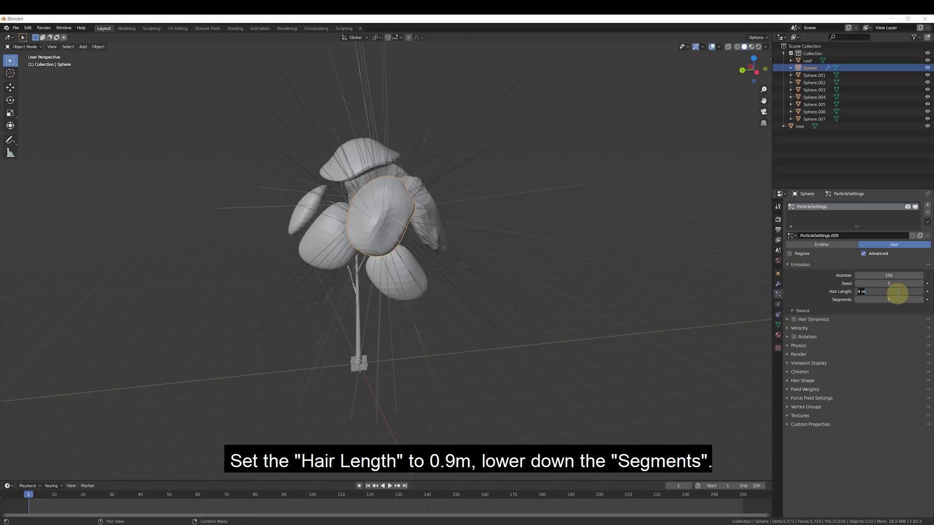
text(0.9)
key(Return)
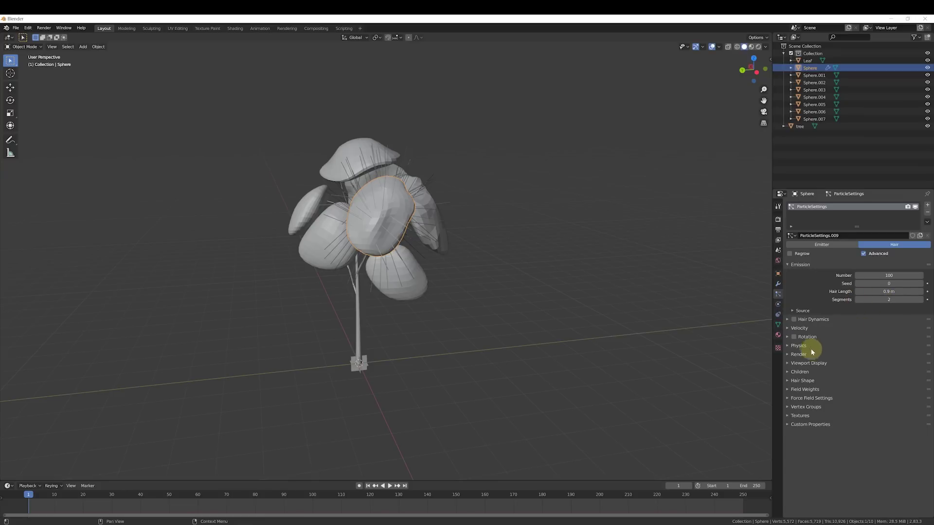
- Render the particles as Object at scale 1, using Leaf as the instance object
click(787, 355)
click(863, 365)
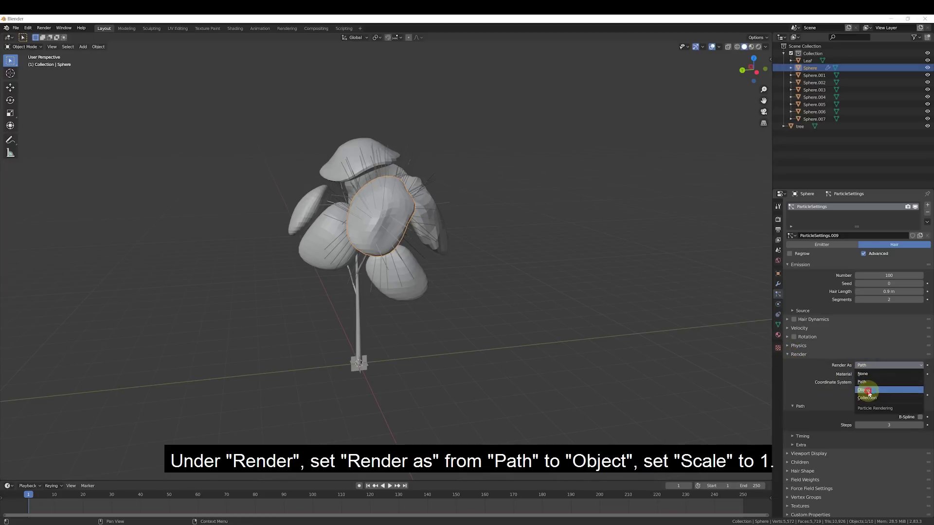
click(866, 391)
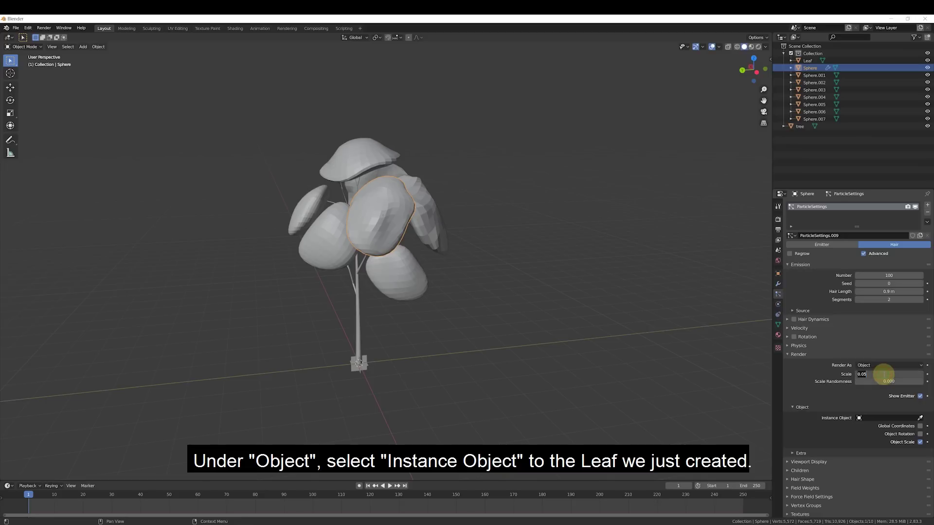
text(1)
key(Return)
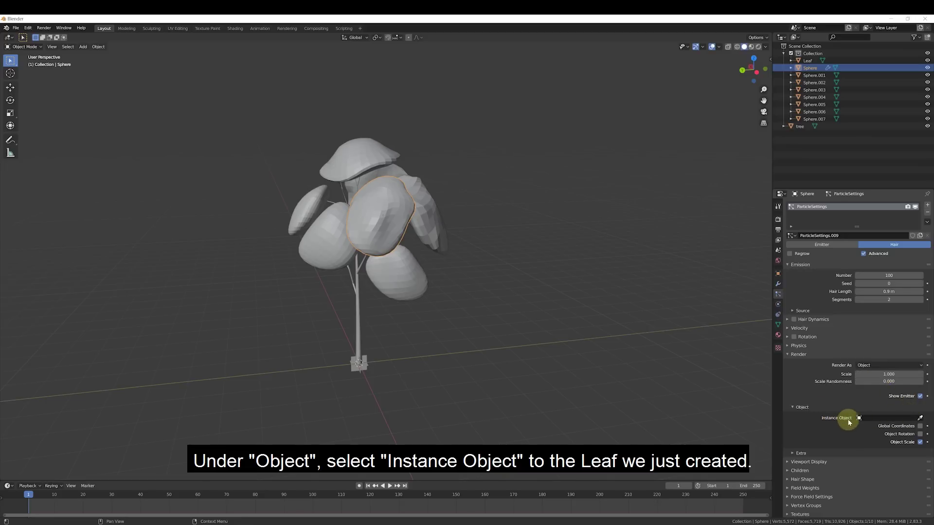
click(921, 420)
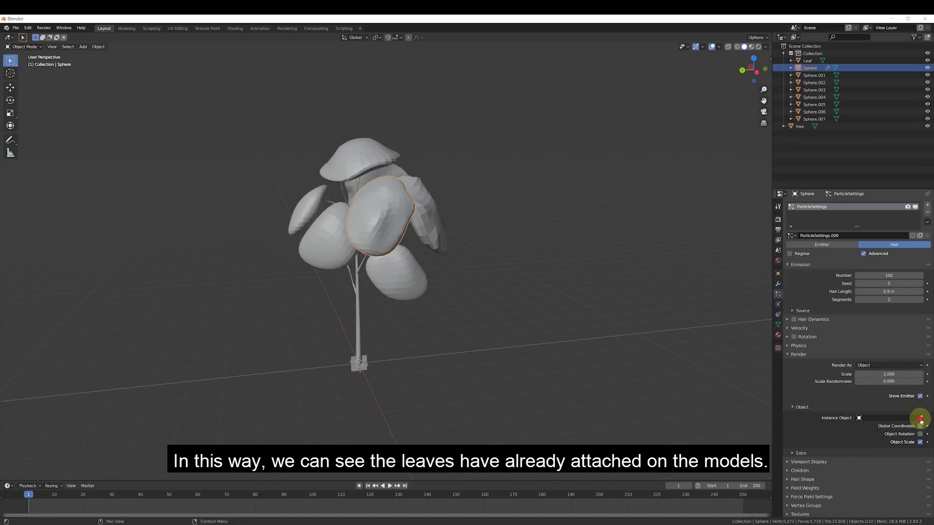
click(810, 58)
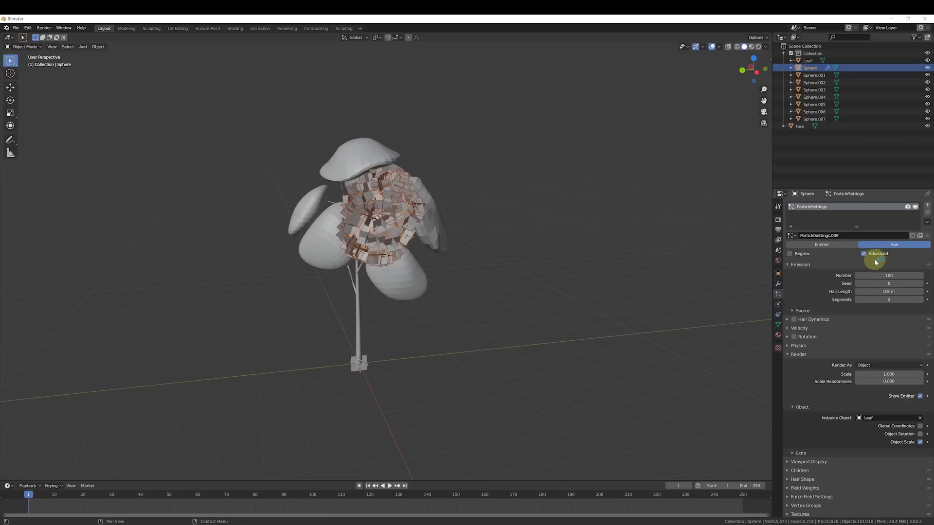
- Enable particle rotation with the Normal orientation axis, Randomize 0.771, Phase 0.169 and Randomize Phase about 0.61
click(788, 338)
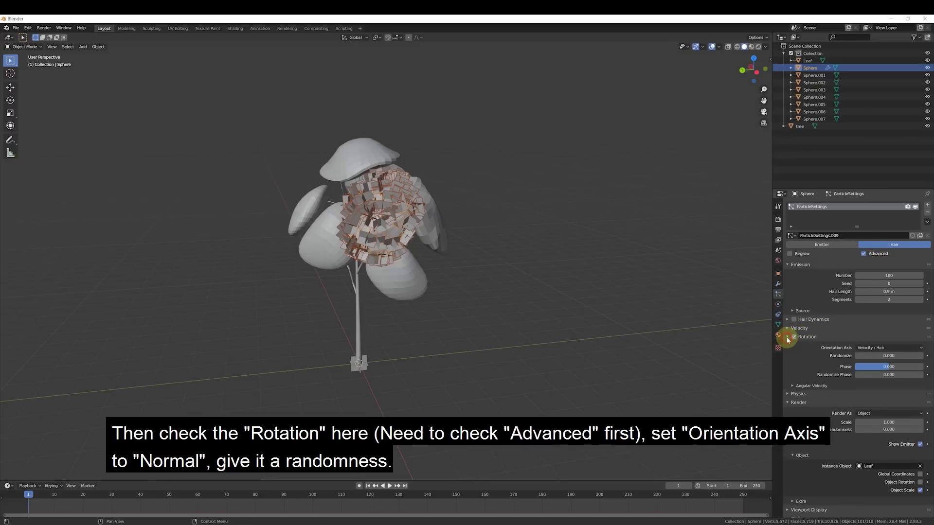
click(864, 349)
click(871, 362)
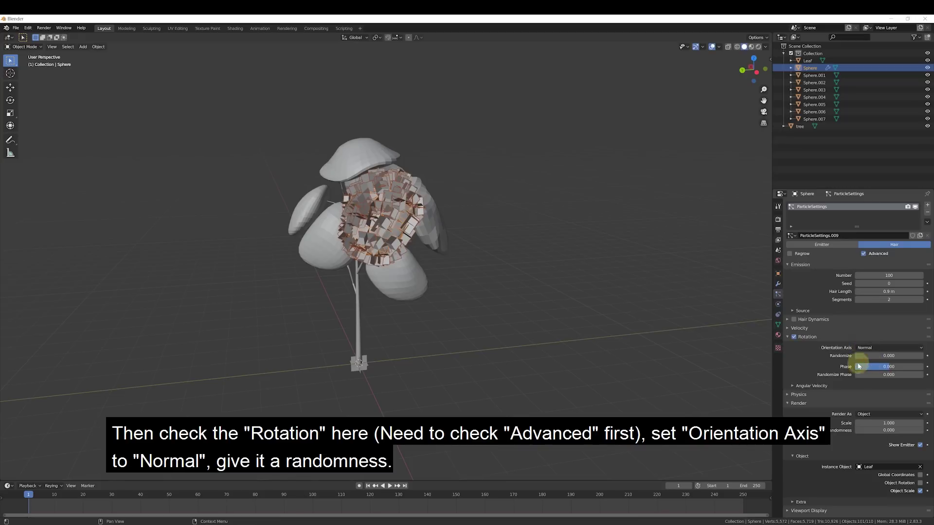
drag(876, 355, 904, 374)
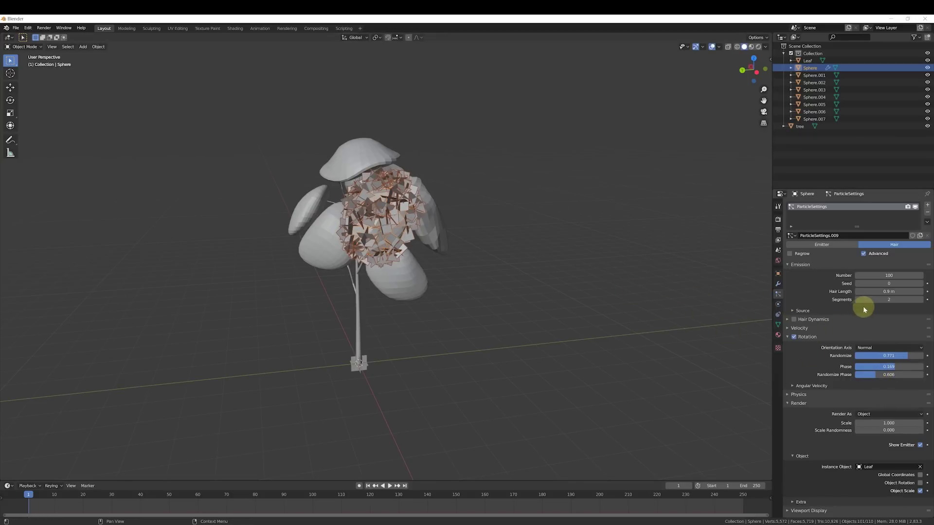
- Set the particle emission seed to 35 to vary the leaf distribution
drag(886, 284, 903, 283)
scroll(873, 322, down, 2)
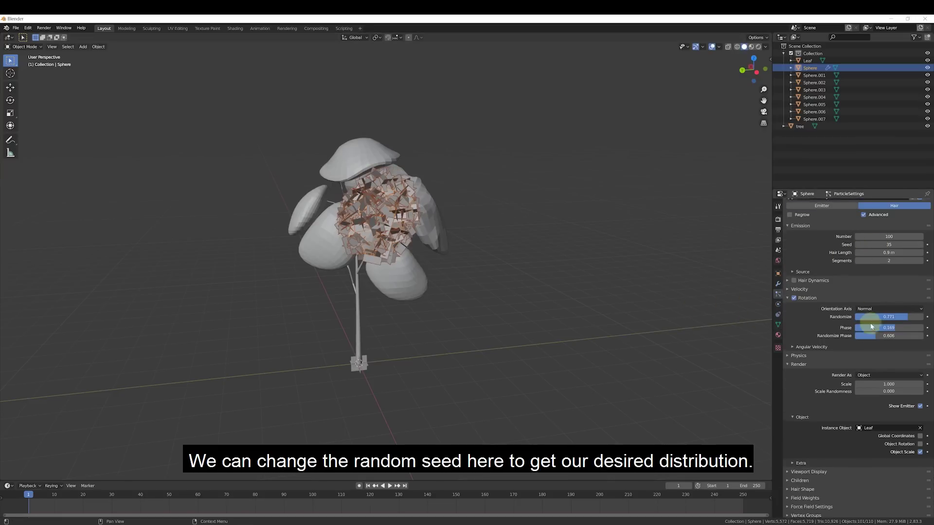
scroll(873, 322, up, 2)
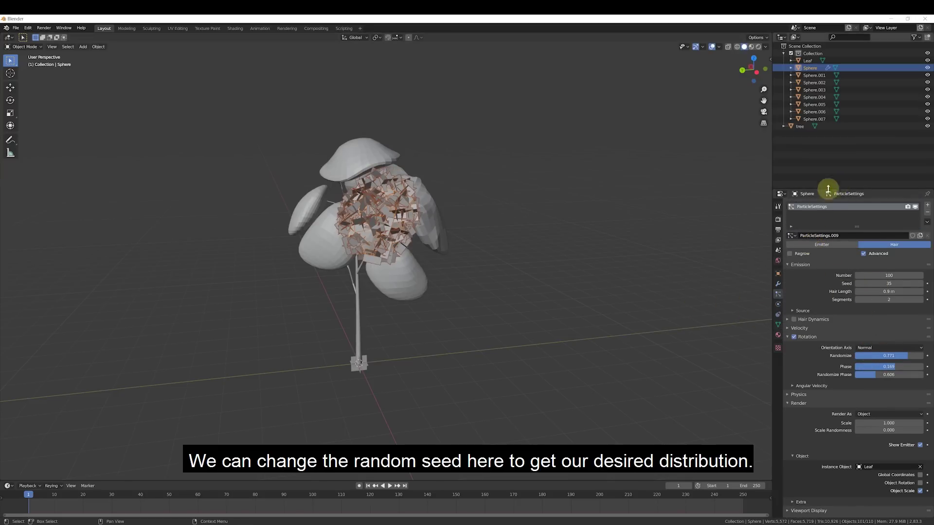
- Copy the active particle settings from Sphere to the selected leaf cluster Sphere.007
middle_drag(642, 210, 409, 232)
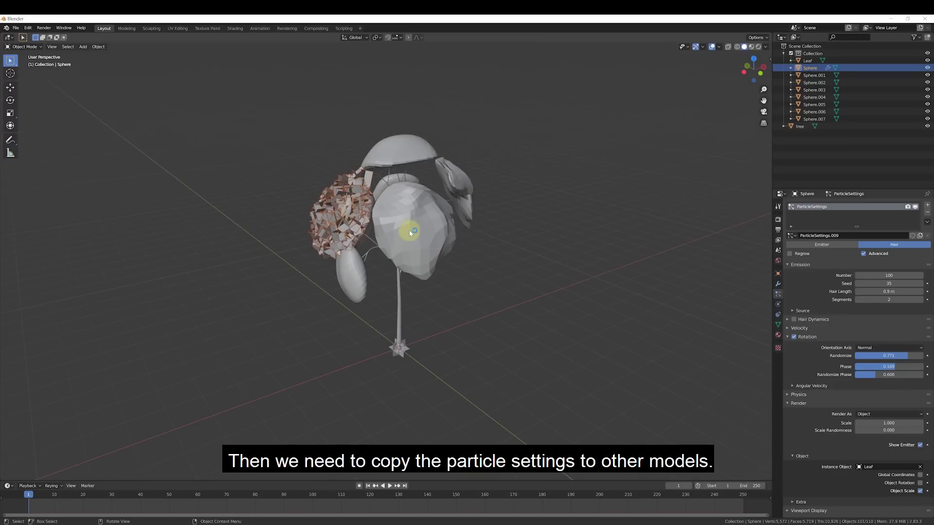
click(416, 224)
middle_drag(516, 255, 497, 261)
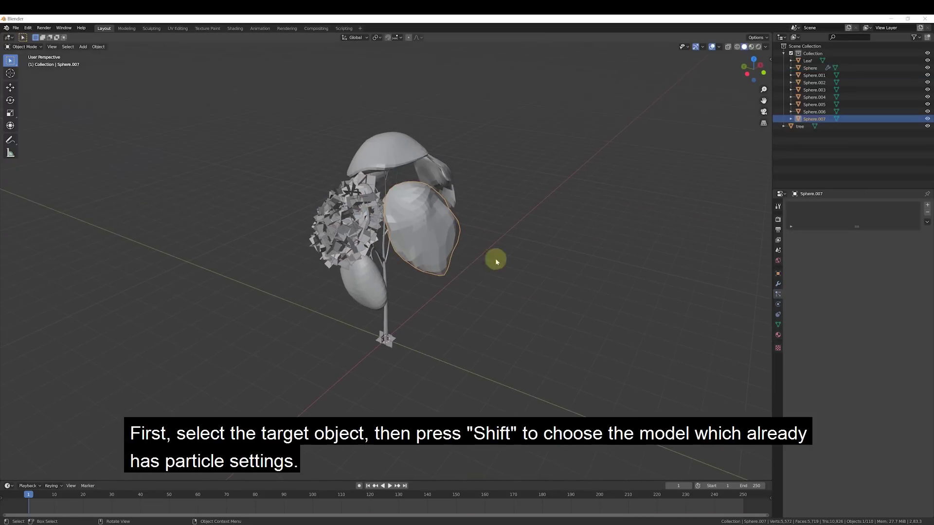
click(487, 281)
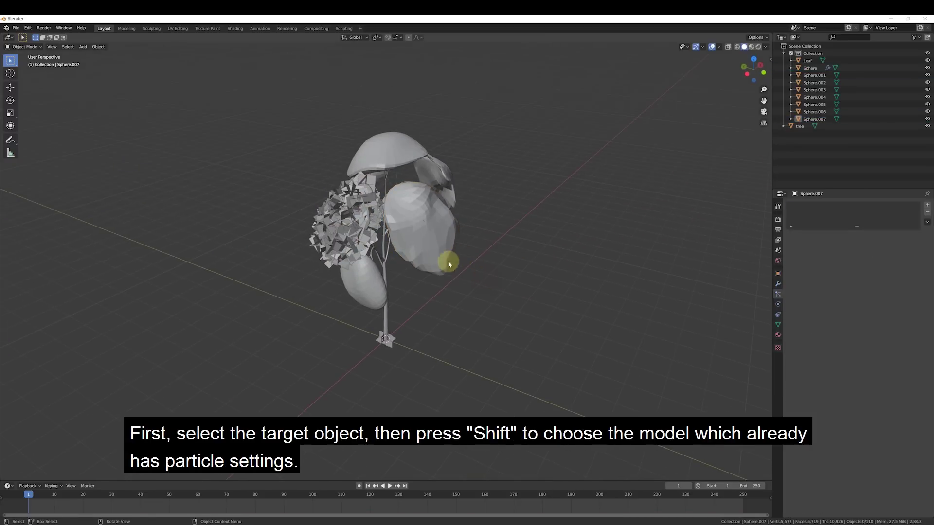
click(434, 234)
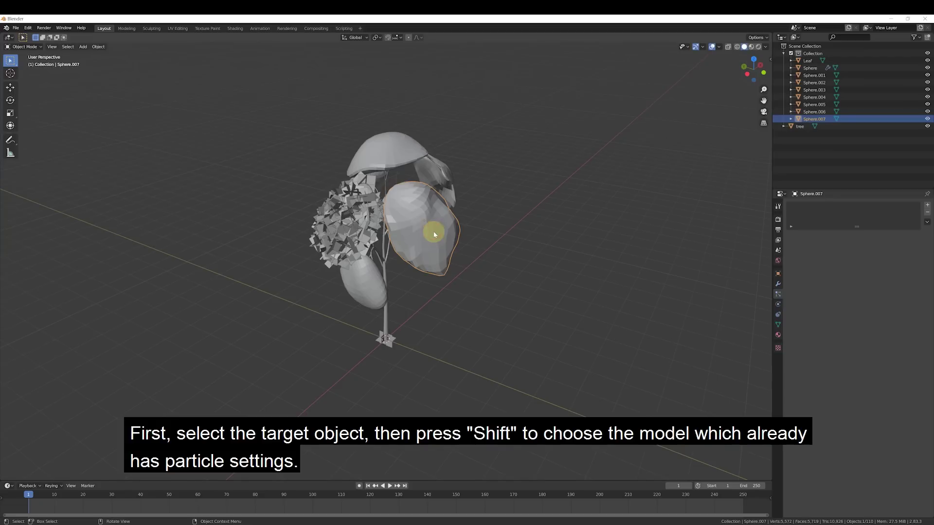
shift+click(349, 216)
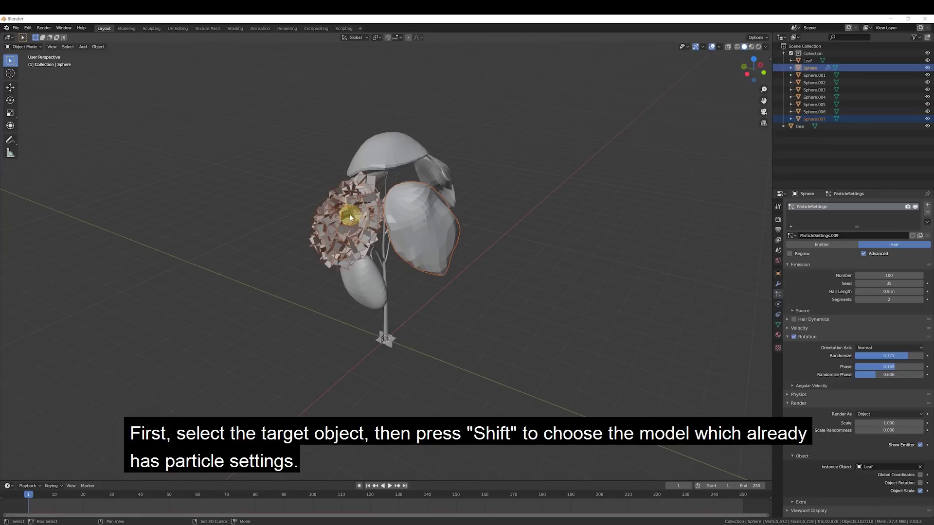
click(928, 224)
click(884, 228)
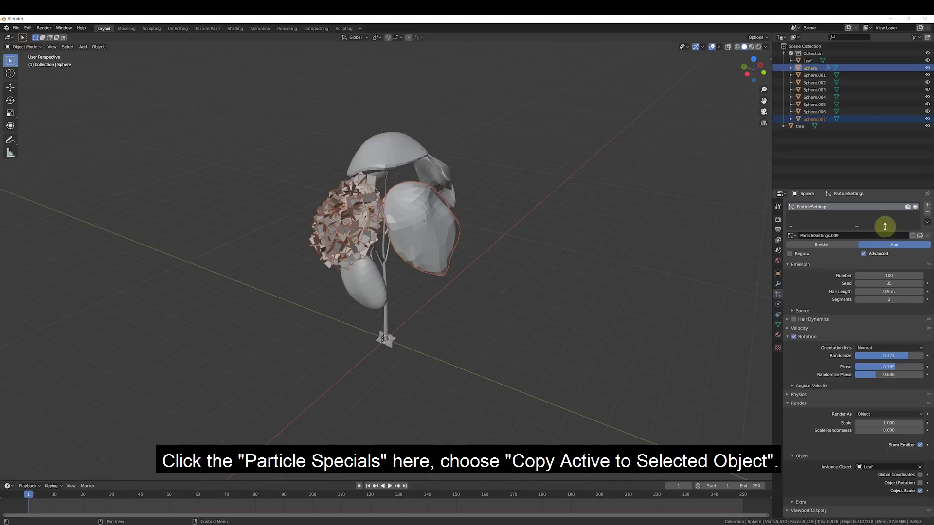
- Copy Sphere's active particle system to Sphere.007, then make Sphere.007's particle settings a single-user copy
click(926, 222)
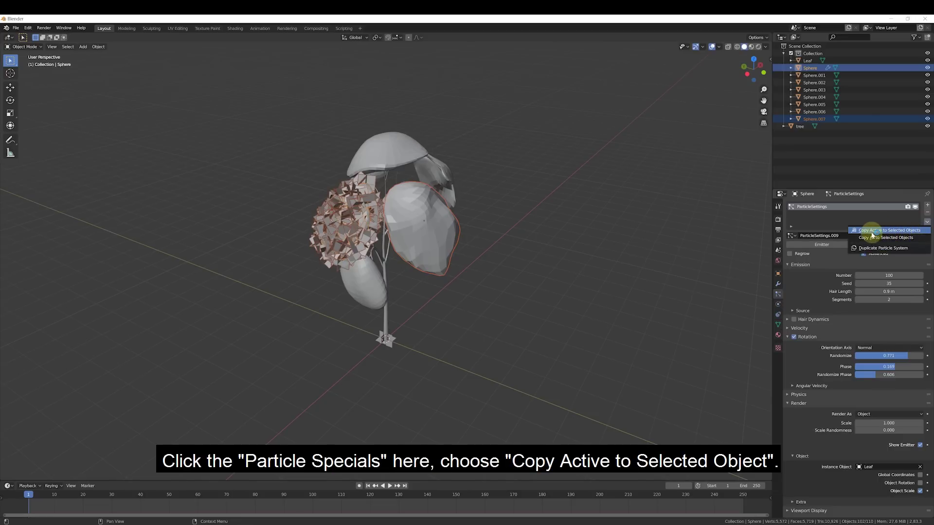
click(924, 232)
middle_drag(577, 233, 556, 227)
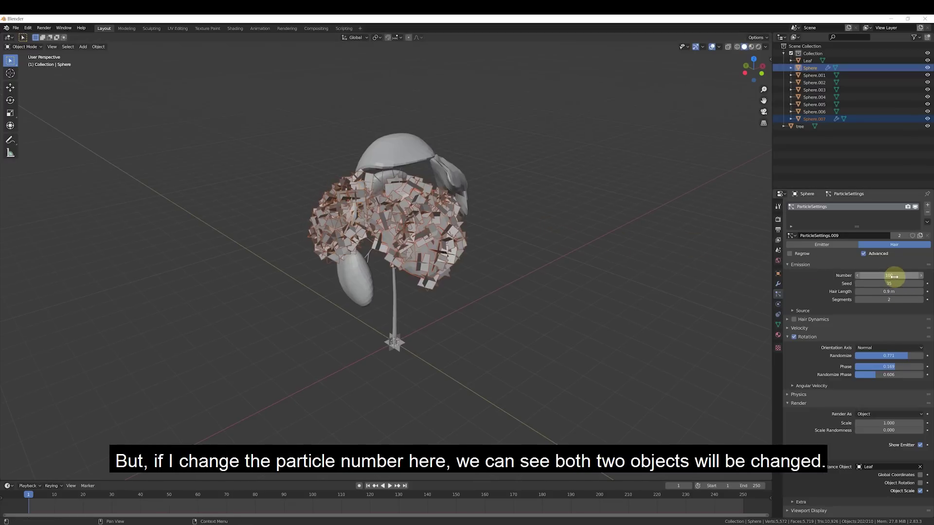
click(436, 236)
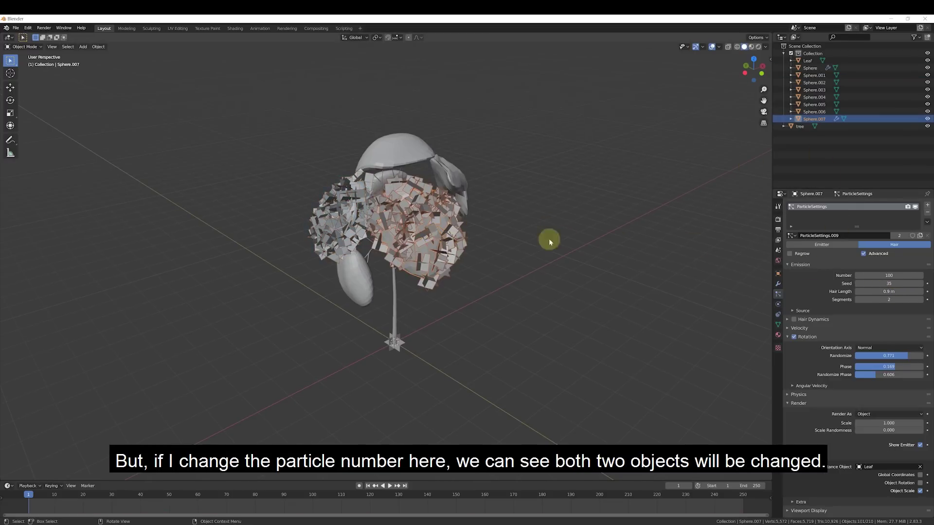
mouse_move(876, 275)
mouse_down()
mouse_move(857, 276)
mouse_move(871, 287)
mouse_up()
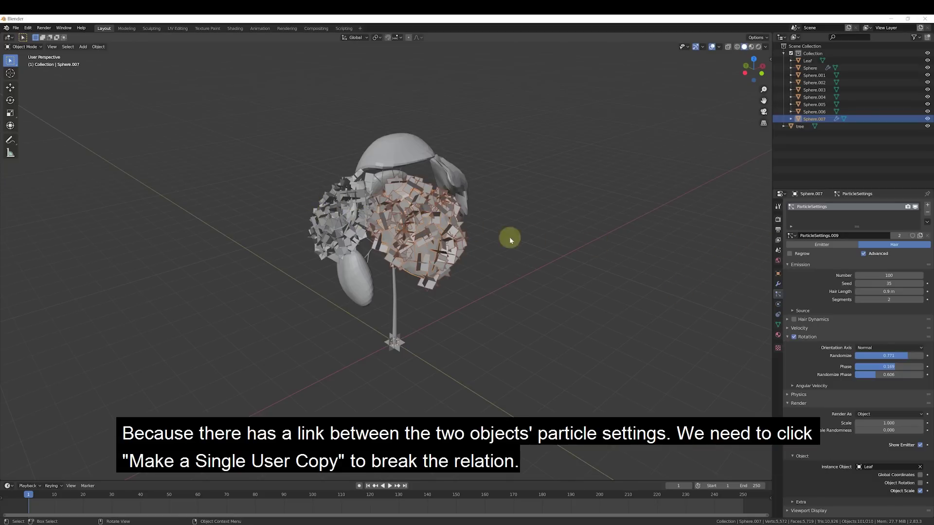
click(900, 236)
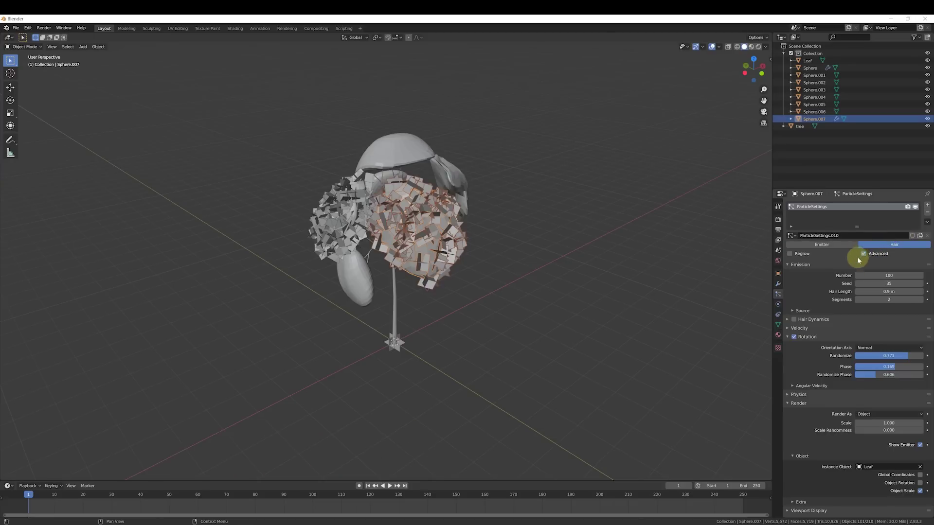
- Set Sphere.007's particle number to 150 and its emission seed to 4
drag(881, 276, 886, 275)
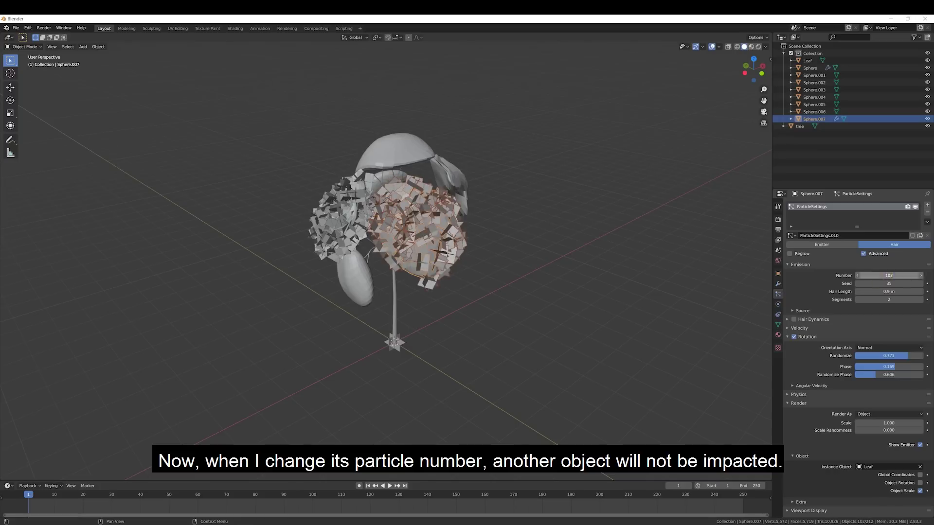
click(889, 275)
key(Return)
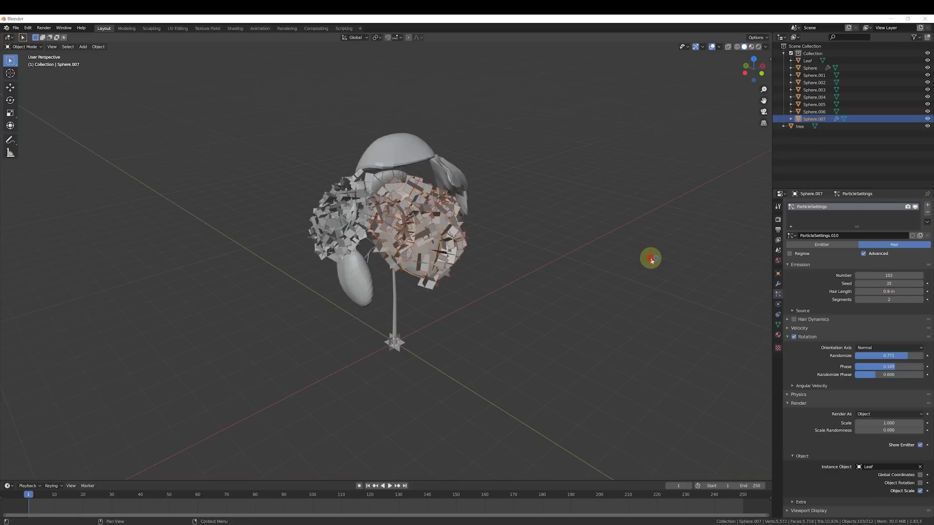
middle_drag(650, 261, 760, 258)
text(15)
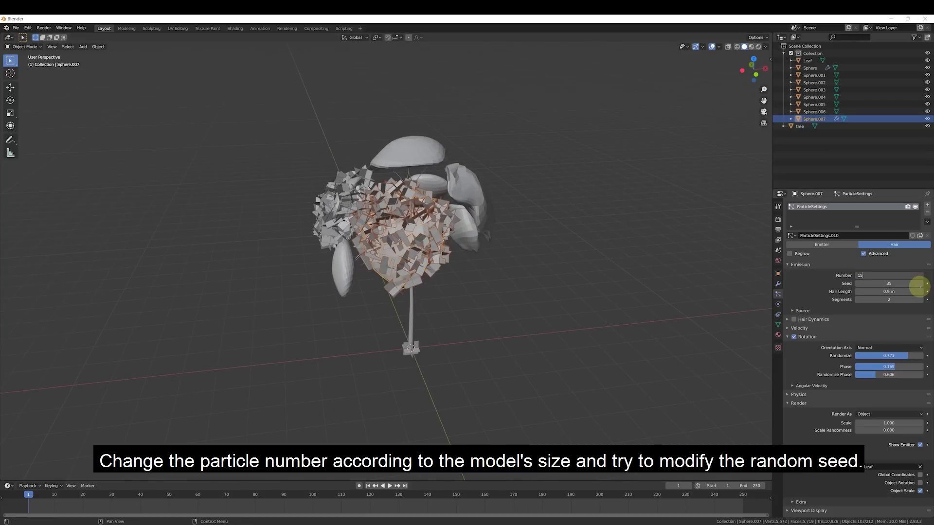
text(0)
key(Return)
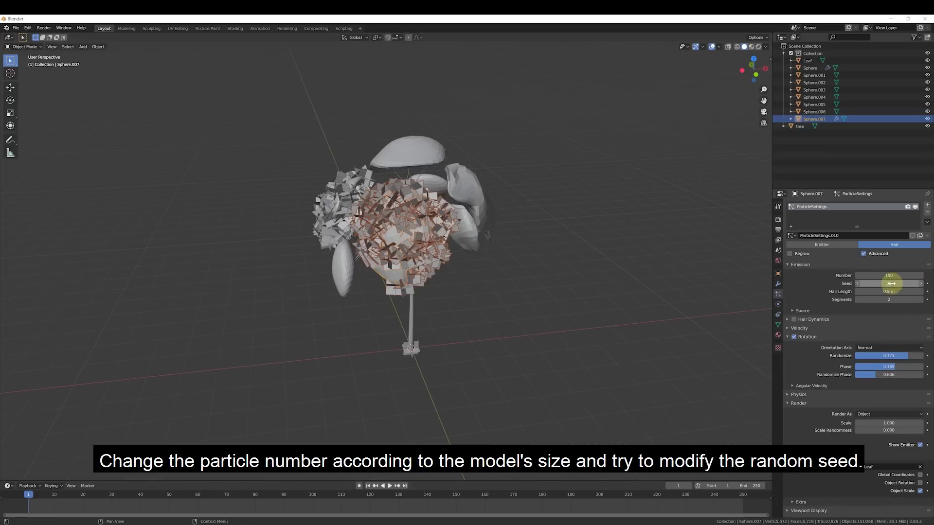
drag(891, 284, 781, 271)
middle_drag(749, 272, 534, 276)
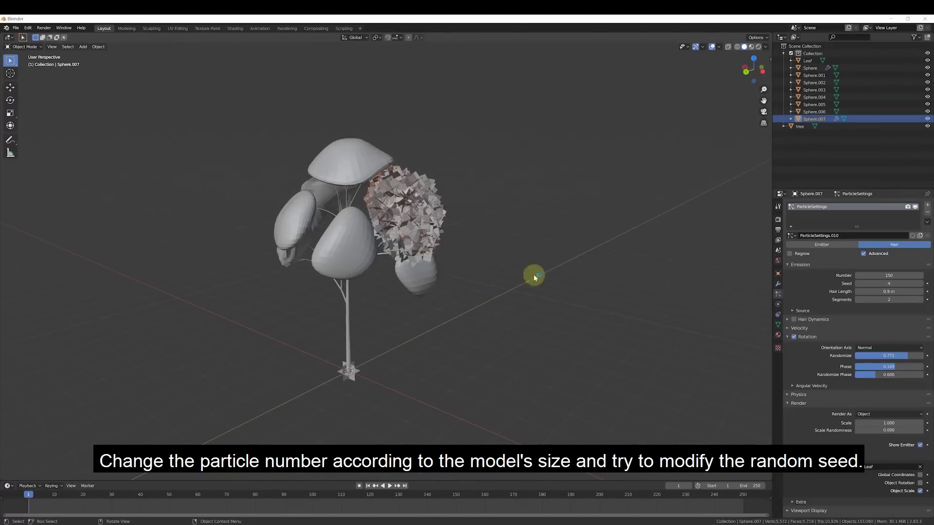
- Copy Sphere's particle settings to the leaf cluster Sphere.001 and make a single-user copy to break the link
click(425, 276)
shift+click(399, 209)
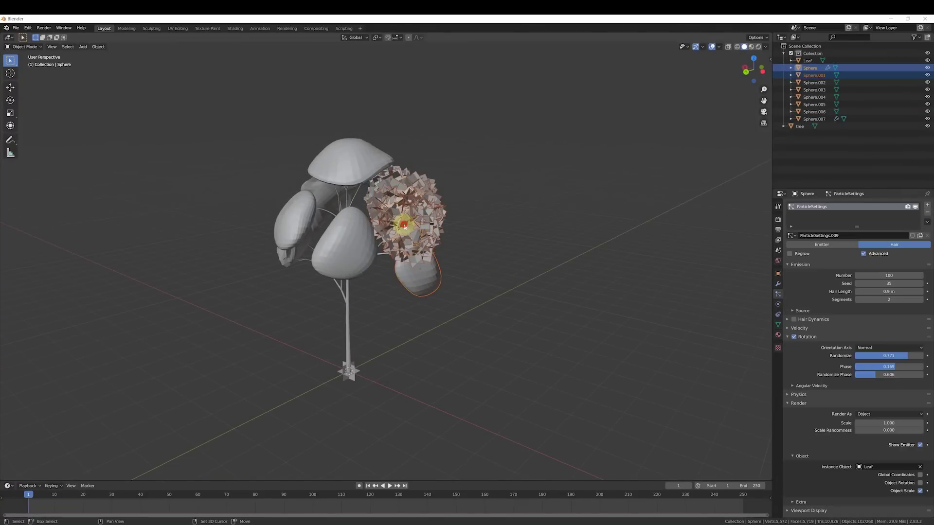
click(926, 223)
click(885, 228)
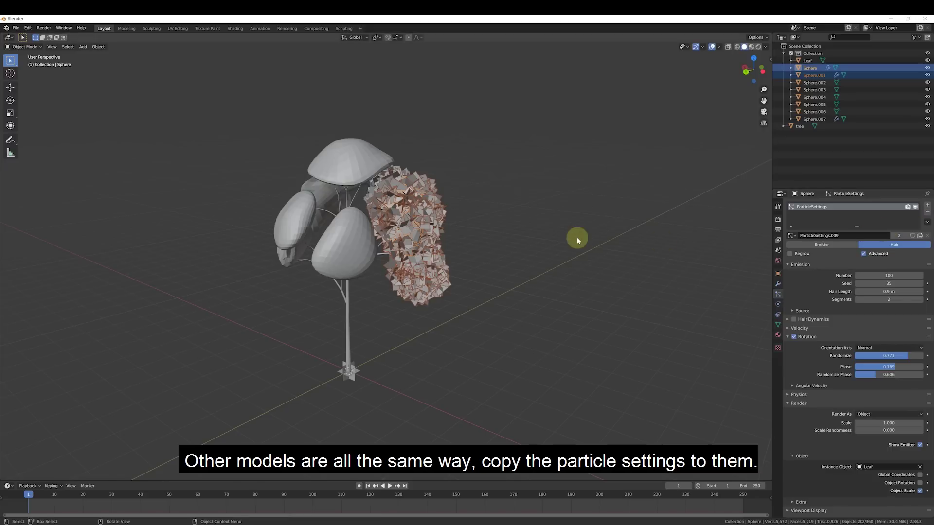
middle_drag(578, 240, 705, 240)
click(899, 235)
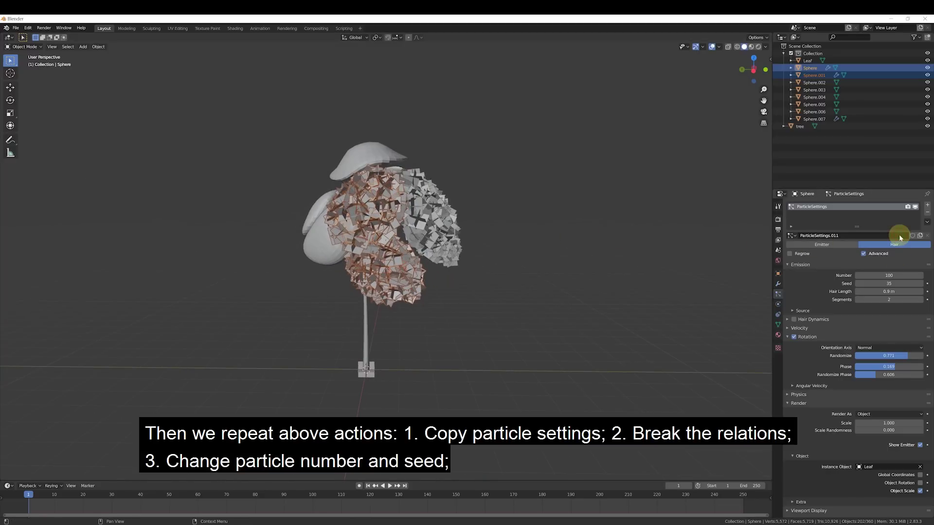
double_click(875, 275)
text(80)
key(Return)
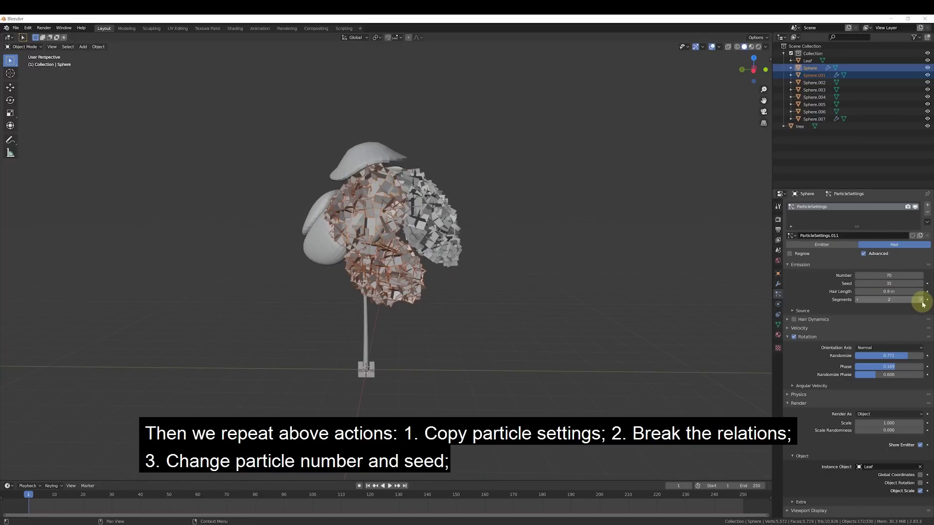
middle_drag(559, 243, 522, 248)
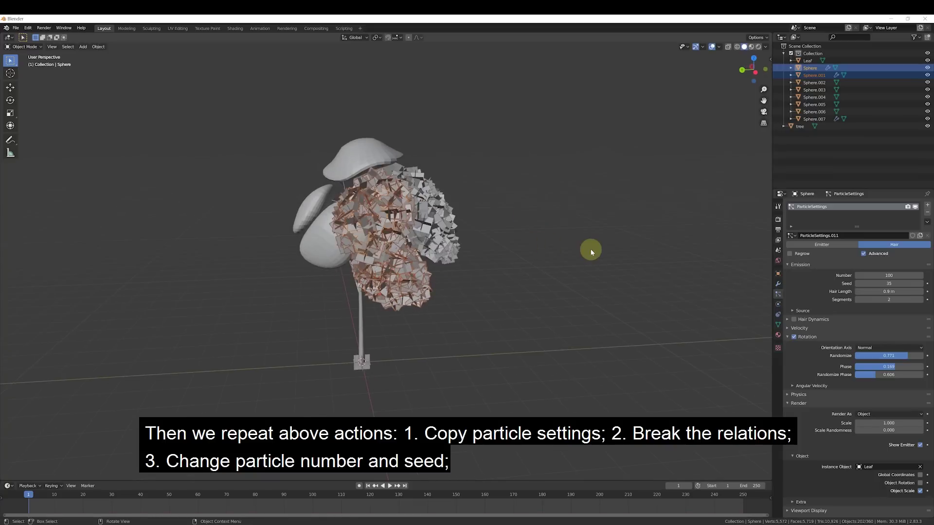
- Set Sphere.001's particle number to 60 and its emission seed to 37
middle_drag(592, 248, 381, 272)
click(382, 273)
drag(878, 277, 758, 280)
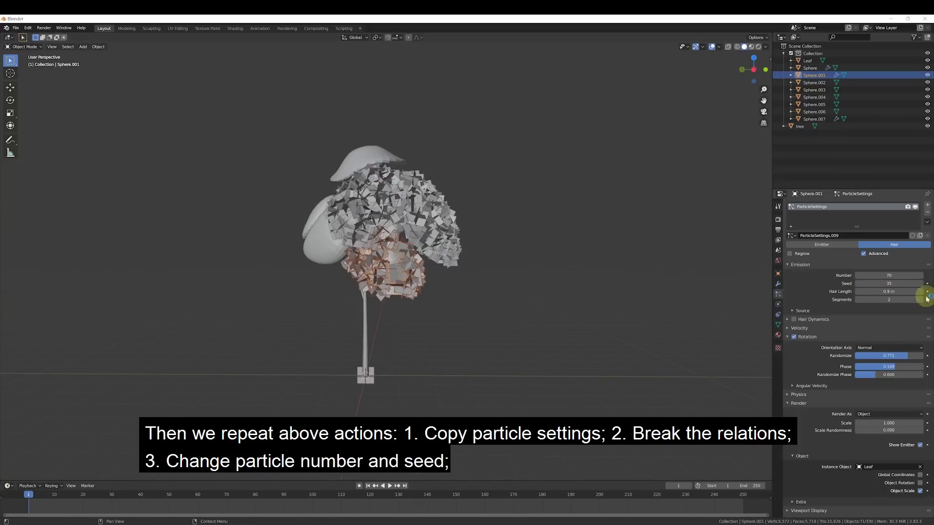
drag(890, 284, 898, 283)
middle_drag(760, 280, 778, 280)
click(888, 276)
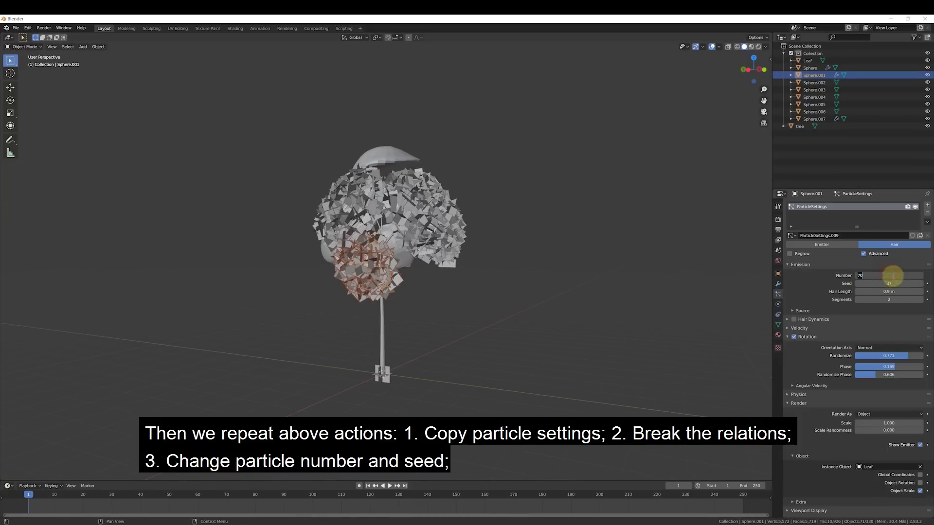
text(60)
key(Return)
- Copy the particle settings from Sphere.001 to the leaf cluster Sphere.006, with the two unlinked, and select Sphere.006
middle_drag(535, 297, 548, 277)
click(362, 239)
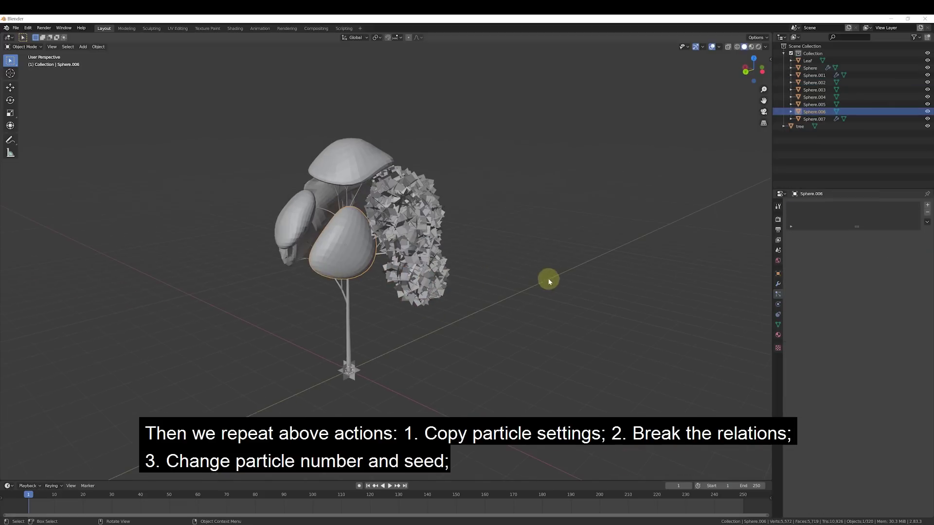
shift+click(427, 277)
click(927, 222)
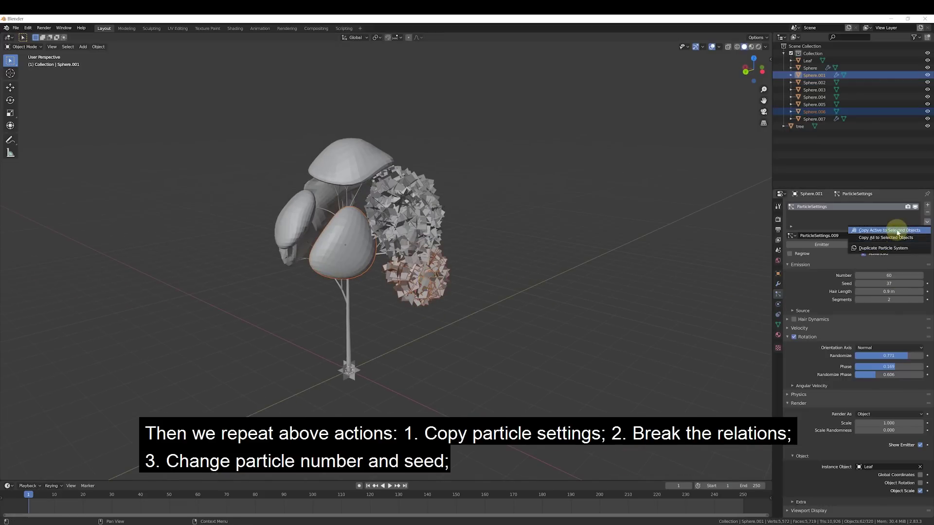
click(921, 231)
click(323, 250)
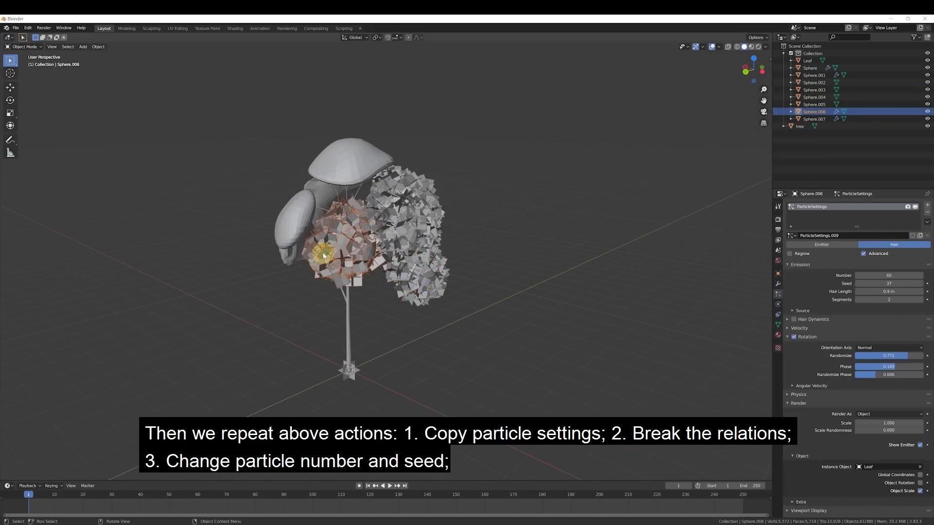
- Set Sphere.006's particle number to 80 and its emission seed to 37
middle_drag(597, 286, 856, 292)
drag(870, 283, 895, 275)
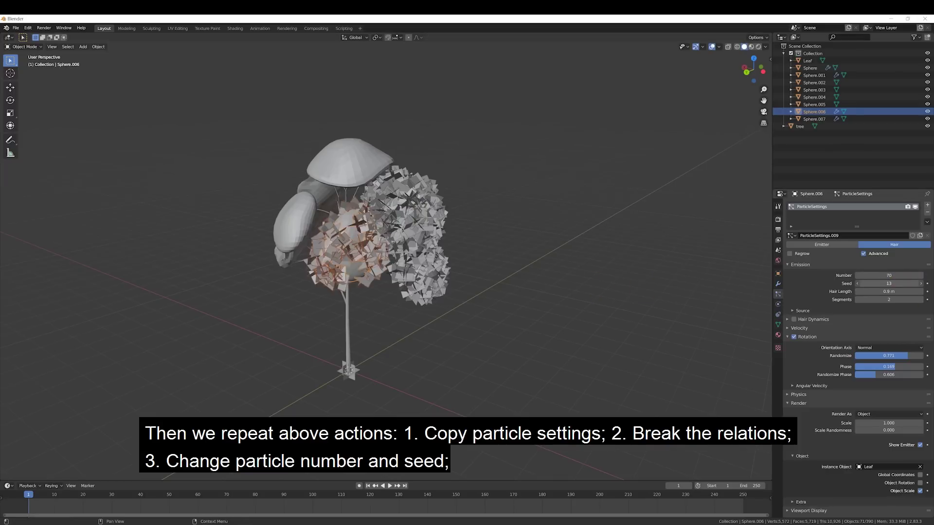
text(80)
key(Tab)
text(37)
key(Return)
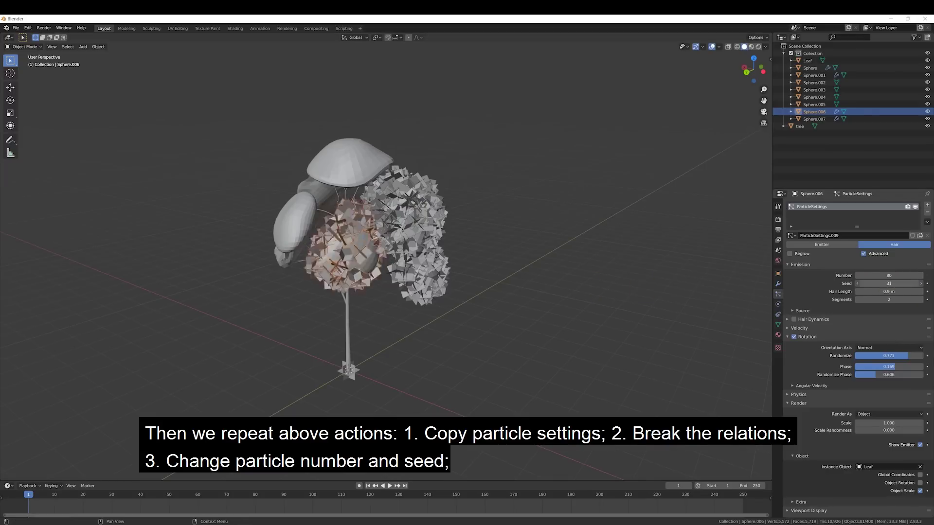
- Copy Sphere.006's particle settings to the leaf cluster Sphere.005 and separate them with a single-user copy
middle_drag(467, 336, 388, 255)
shift+click(388, 255)
middle_drag(481, 290, 375, 260)
shift+click(375, 260)
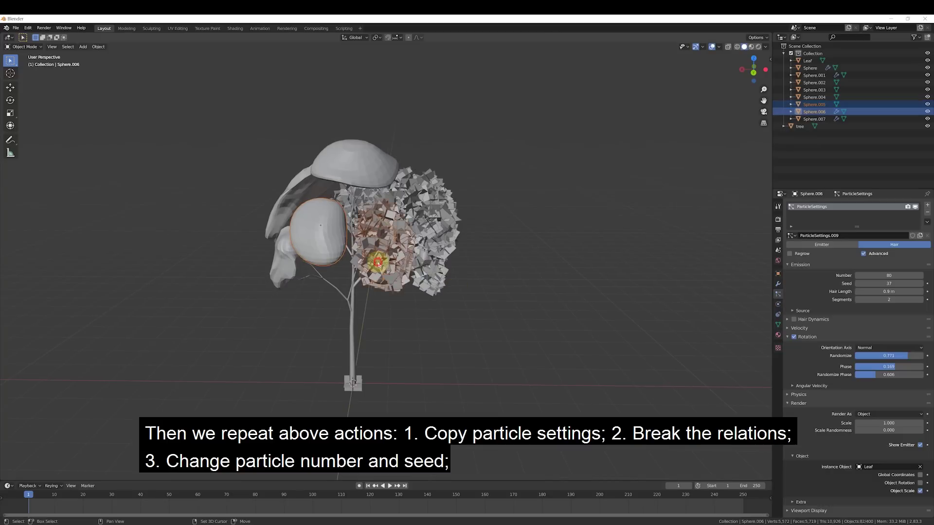
click(927, 221)
click(885, 230)
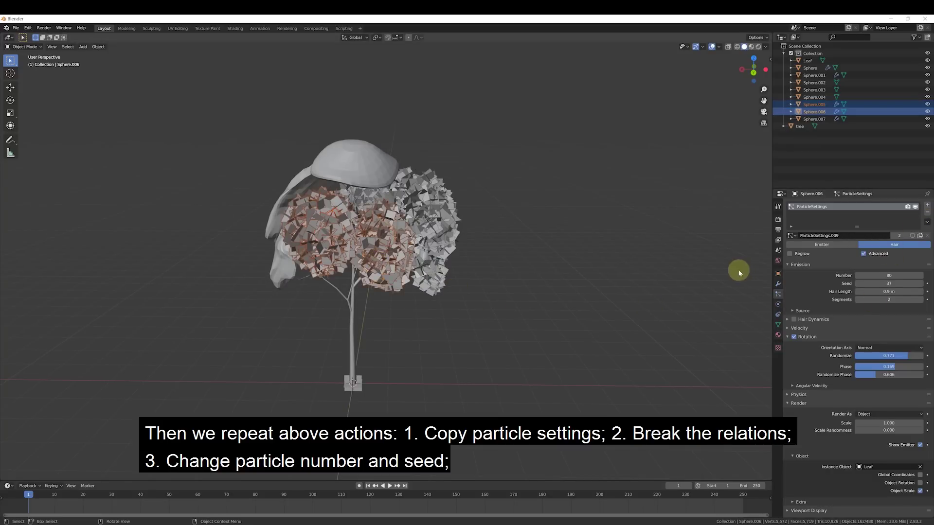
middle_drag(535, 304, 525, 307)
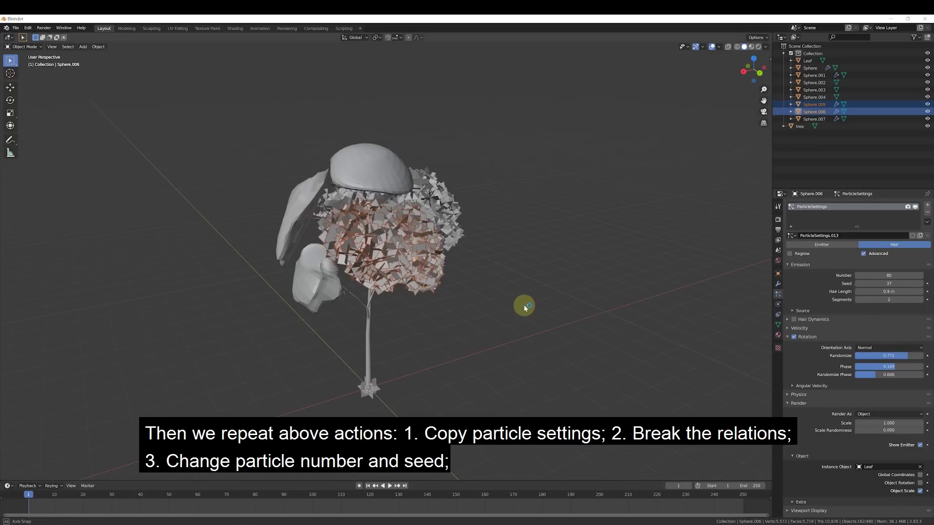
- Set Sphere.005's particle number to 70 and its emission seed to 45
click(372, 250)
middle_drag(371, 250, 443, 308)
ctrl+scroll(890, 284, up, 4)
ctrl+scroll(891, 284, up, 4)
ctrl+scroll(890, 275, down, 10)
- Copy the particle settings from Sphere.005 to the low leaf cluster Sphere.002, unlink them, and select Sphere.002
click(444, 270)
shift+click(458, 253)
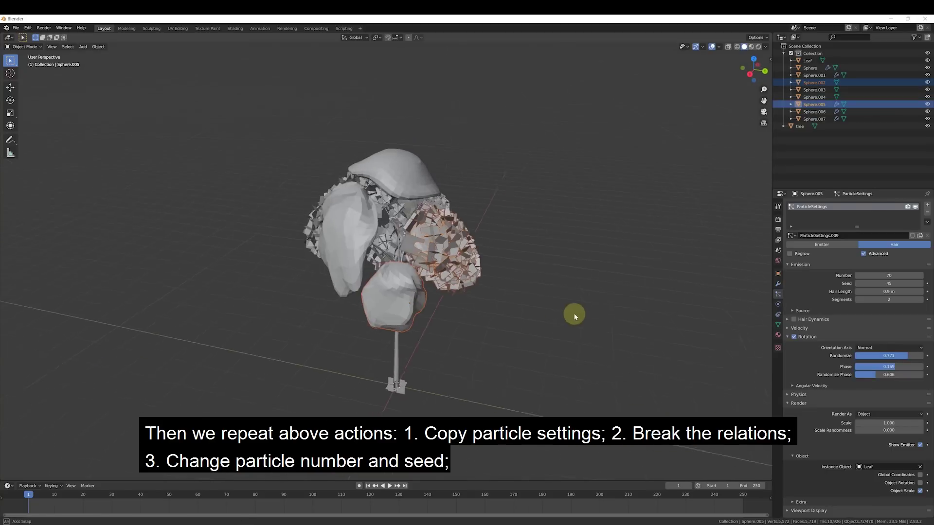
click(927, 222)
click(897, 231)
click(389, 307)
middle_drag(390, 308, 531, 328)
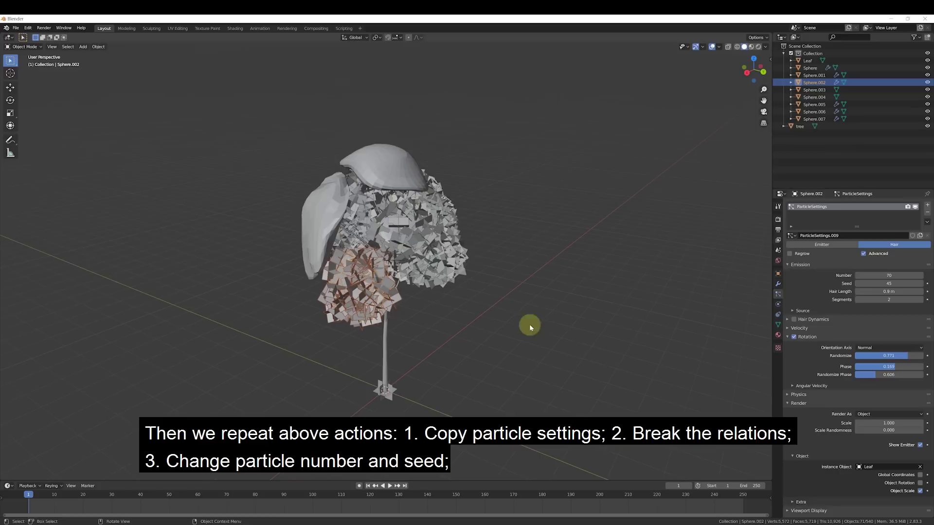
- Set Sphere.002's particle emission seed to about 44 to vary its leaf distribution
ctrl+scroll(890, 284, down, 11)
ctrl+scroll(890, 284, up, 2)
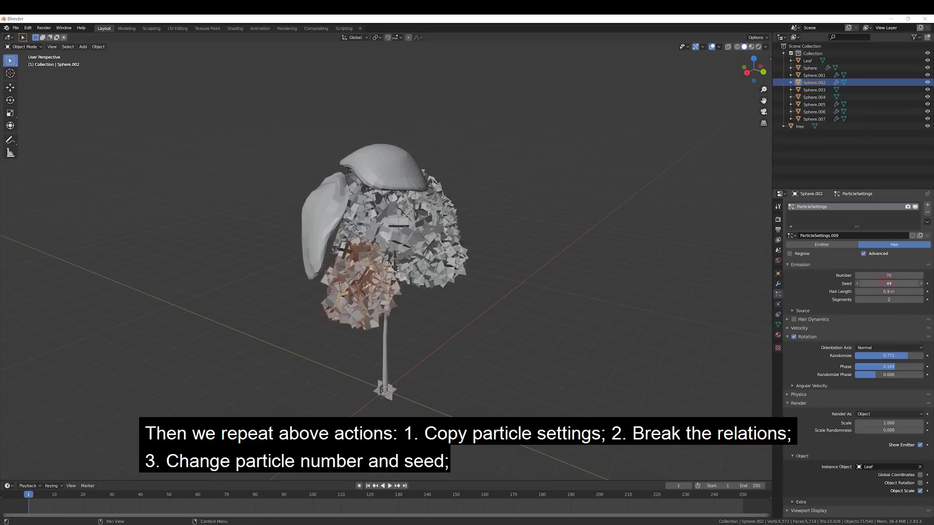
middle_drag(681, 316, 584, 336)
ctrl+scroll(891, 283, up, 1)
- Copy the particle settings from Sphere.007 to the large side leaf cluster Sphere.003
middle_drag(691, 300, 486, 273)
click(419, 256)
shift+click(387, 266)
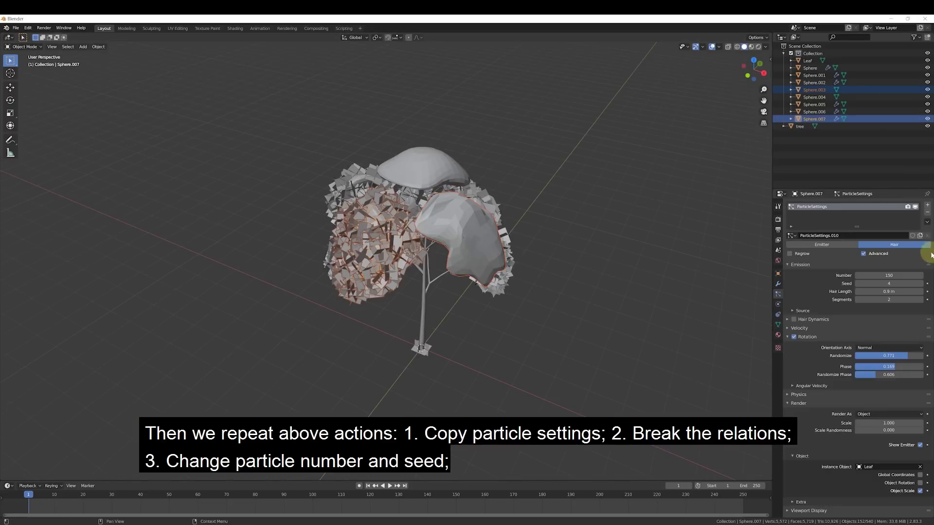
click(927, 222)
click(895, 239)
- Copy Sphere's particle settings to the crown cluster Sphere.004 and make them a single-user copy
middle_drag(664, 314, 506, 250)
click(404, 258)
click(444, 208)
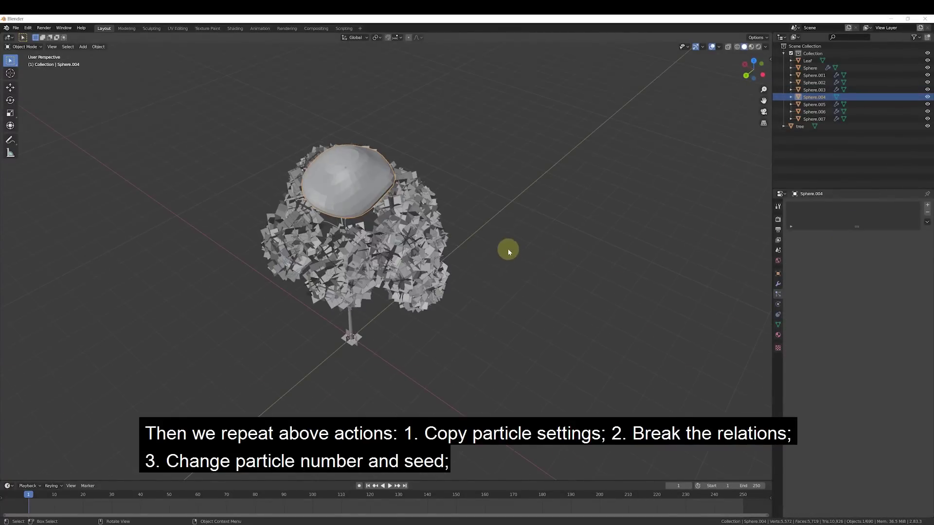
shift+click(418, 246)
click(927, 222)
click(888, 233)
click(899, 236)
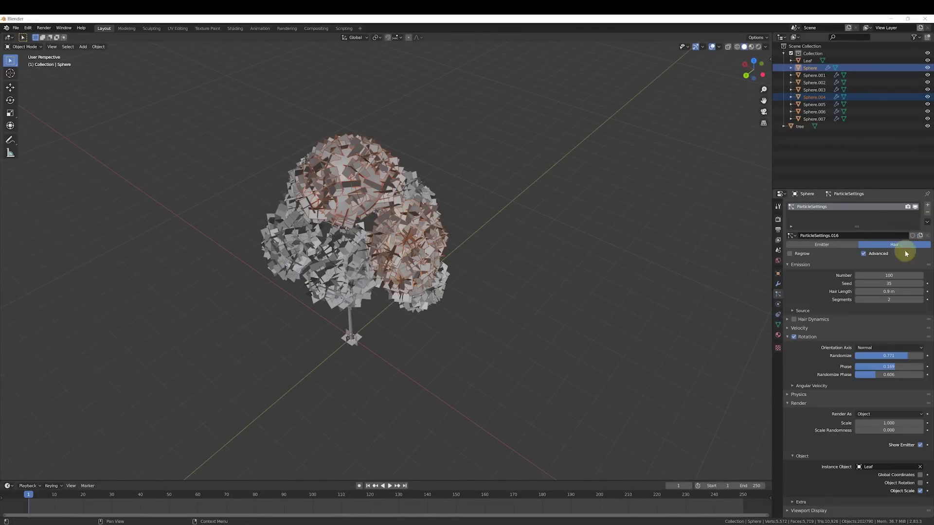
- Set the particle number of the crown cluster Sphere.004 to 135
middle_drag(580, 267, 349, 173)
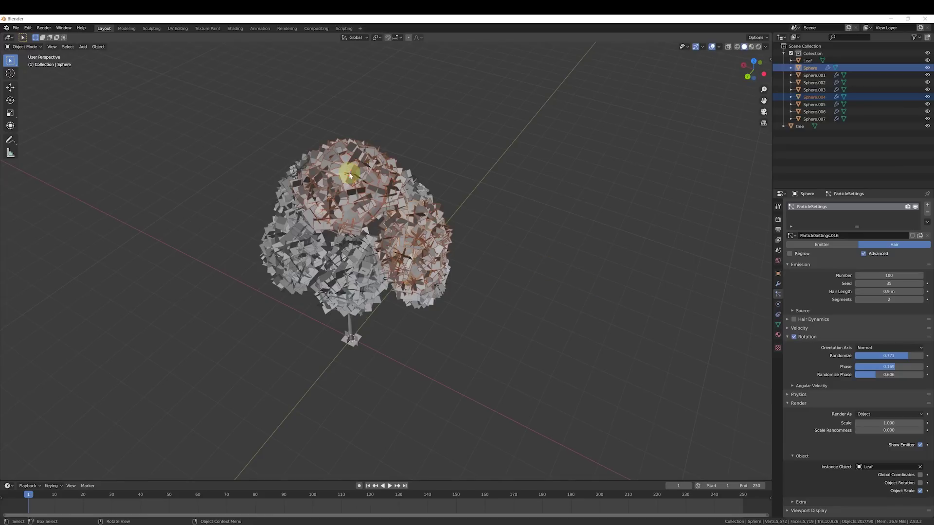
click(349, 172)
mouse_move(897, 276)
mouse_down()
mouse_move(887, 275)
mouse_move(906, 283)
mouse_up()
click(887, 275)
text(135)
key(Return)
middle_drag(513, 314, 457, 290)
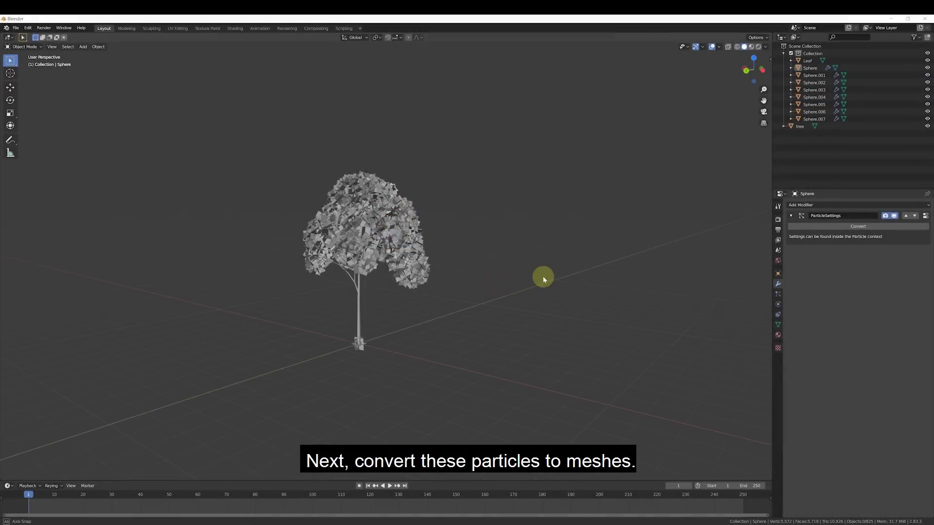
middle_drag(541, 276, 492, 273)
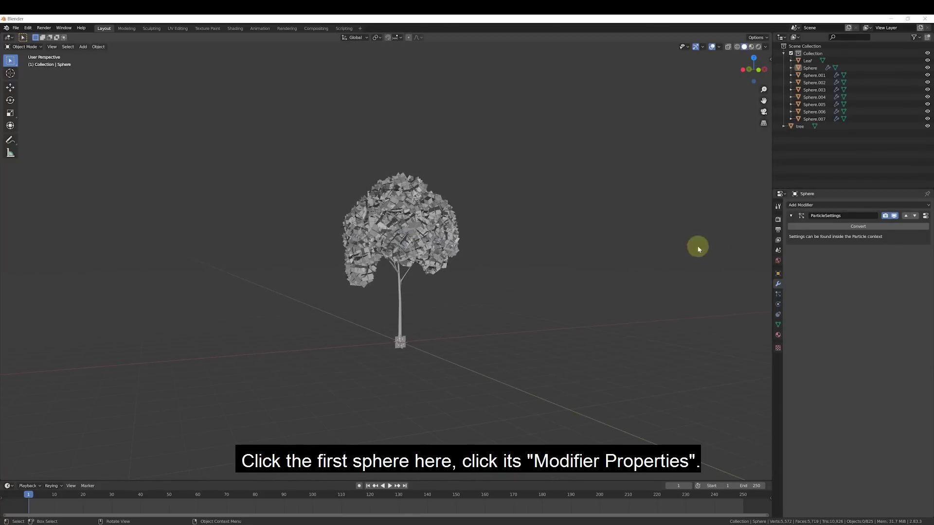
middle_drag(699, 248, 560, 184)
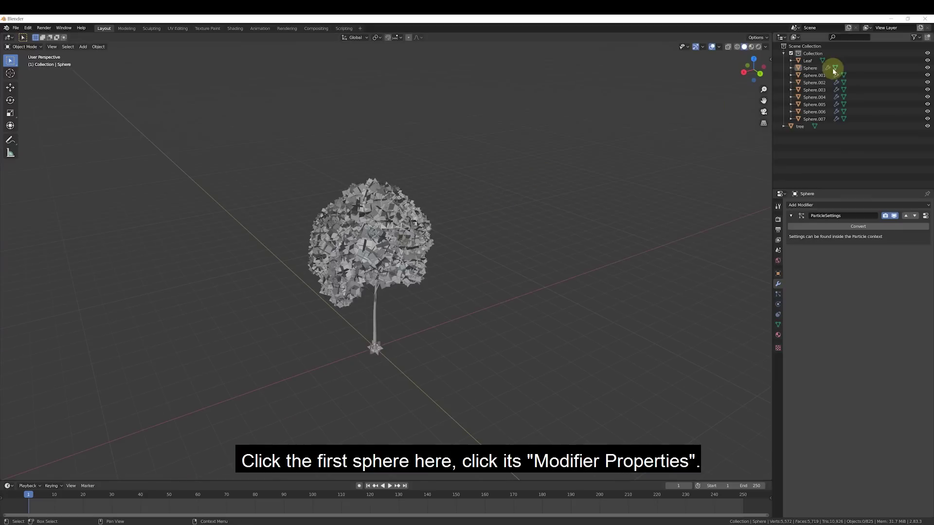
- Convert the leaf particles of the first cluster, Sphere, into separate leaf mesh objects through its ParticleSettings modifier
click(812, 68)
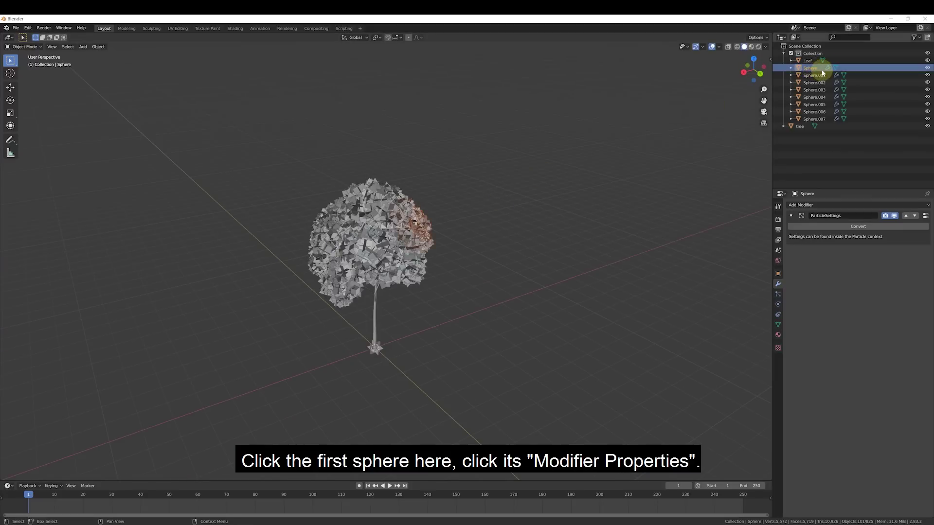
click(777, 294)
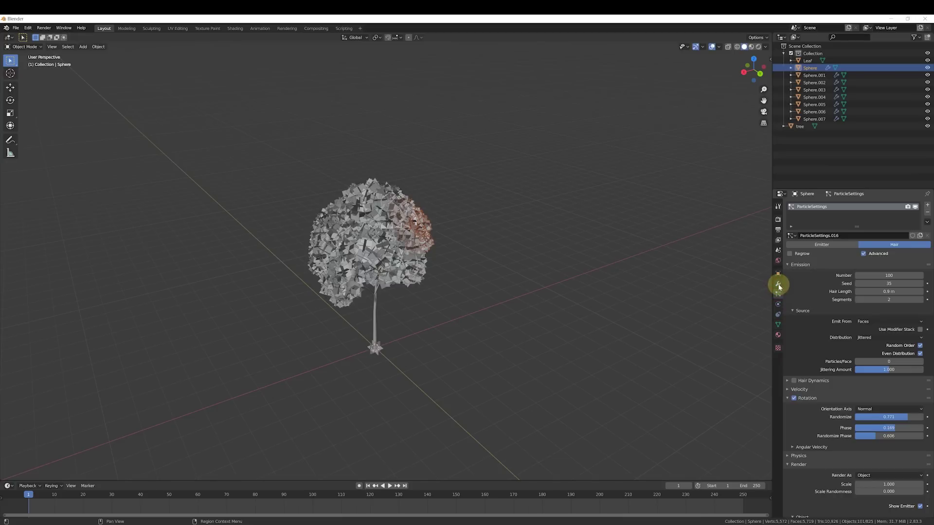
click(779, 285)
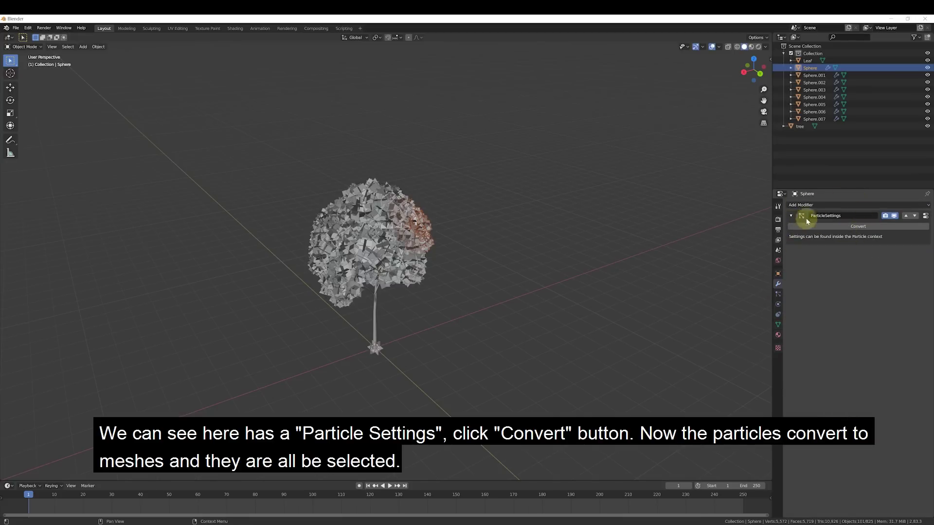
click(857, 227)
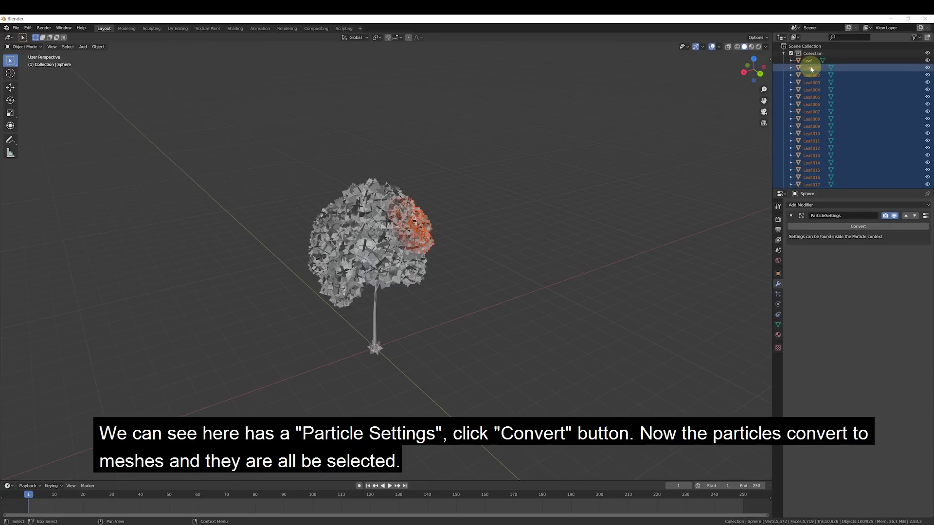
scroll(814, 111, down, 10)
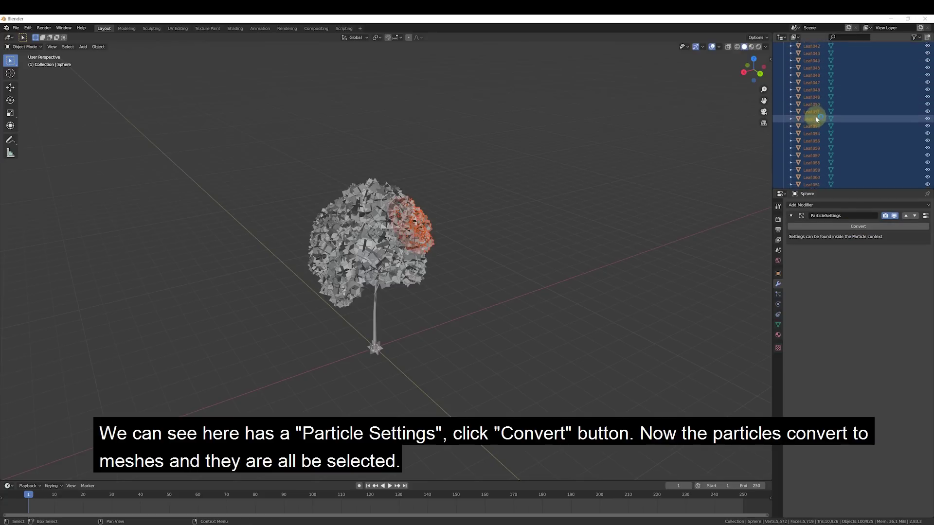
scroll(815, 116, up, 12)
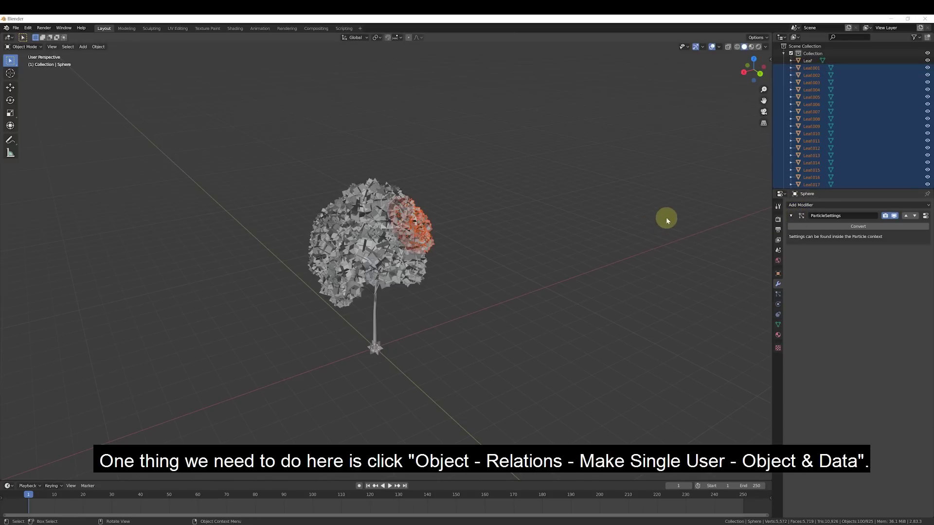
- Try to make the selected converted leaves single-user with the Object & Data option
click(101, 48)
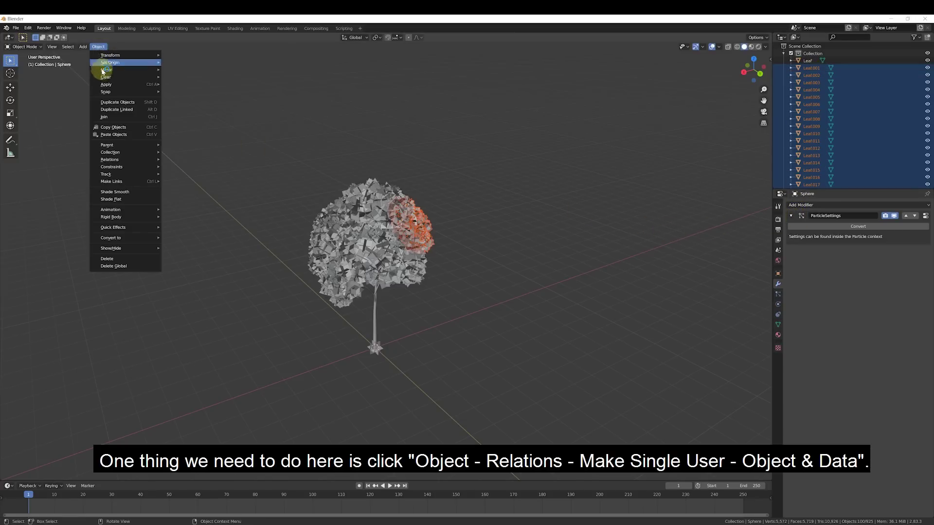
mouse_move(133, 161)
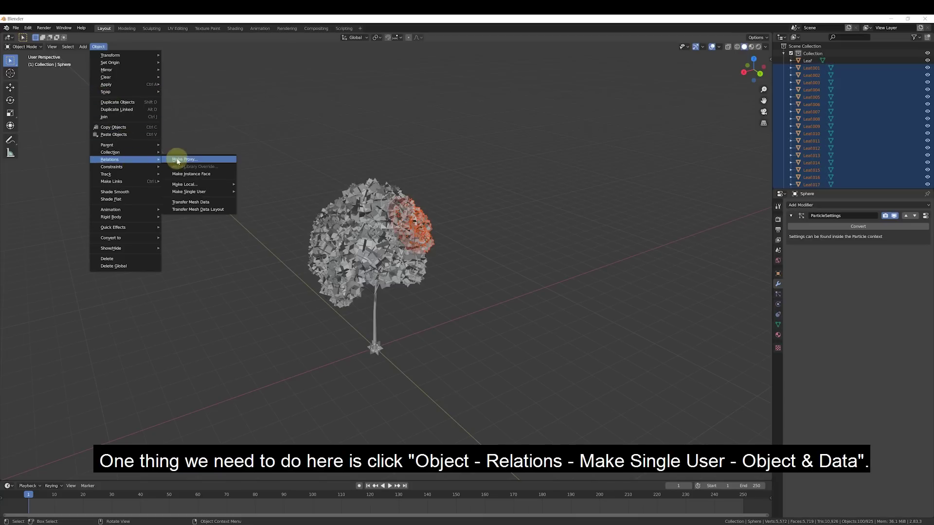
click(210, 191)
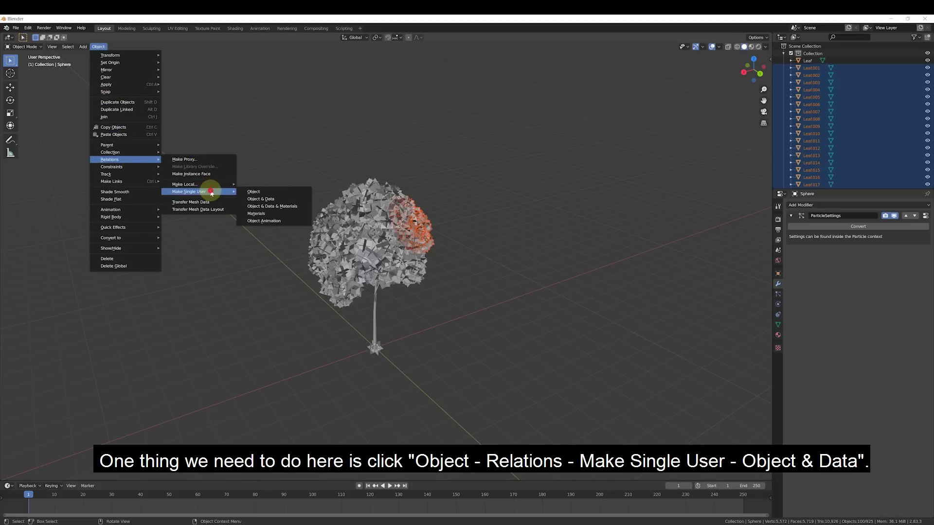
click(275, 200)
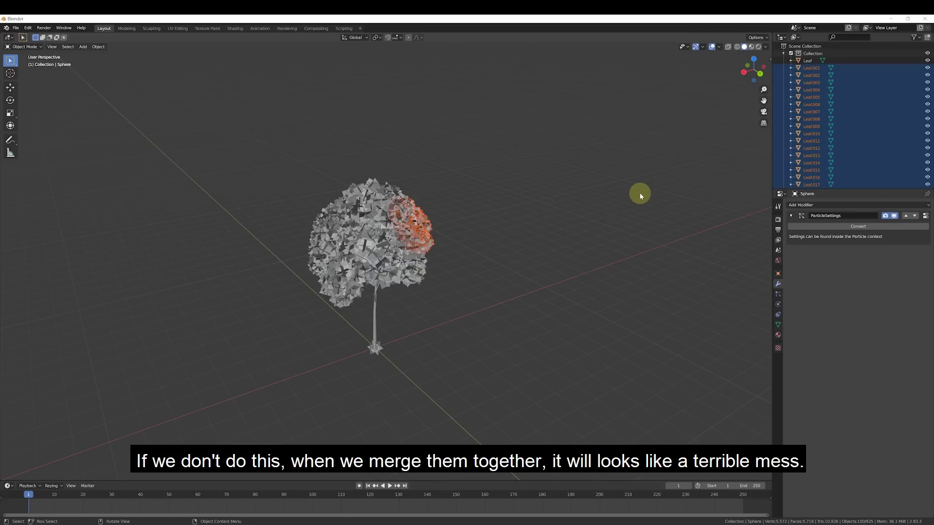
- Try joining the still-linked leaf meshes into Leaf.001, inspect the tree, and undo the join
ctrl+click(811, 69)
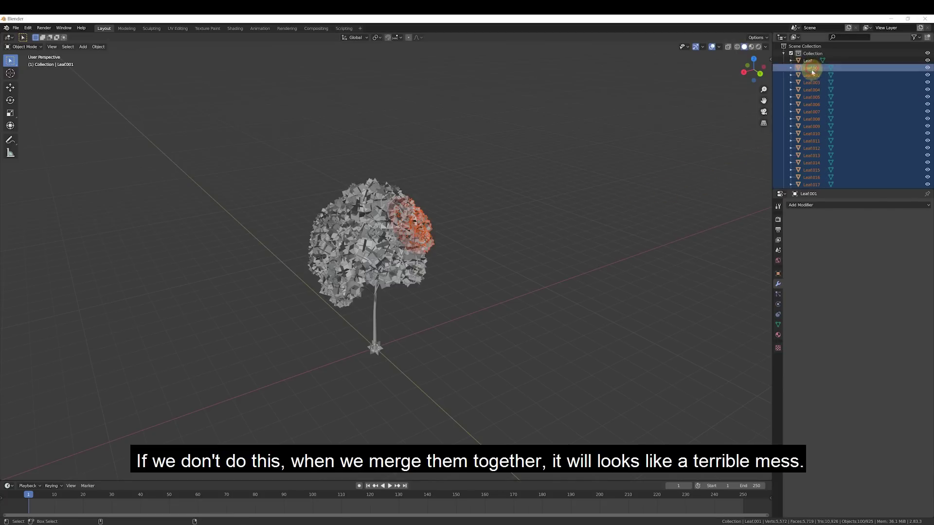
key(ctrl+j)
middle_drag(613, 233, 575, 213)
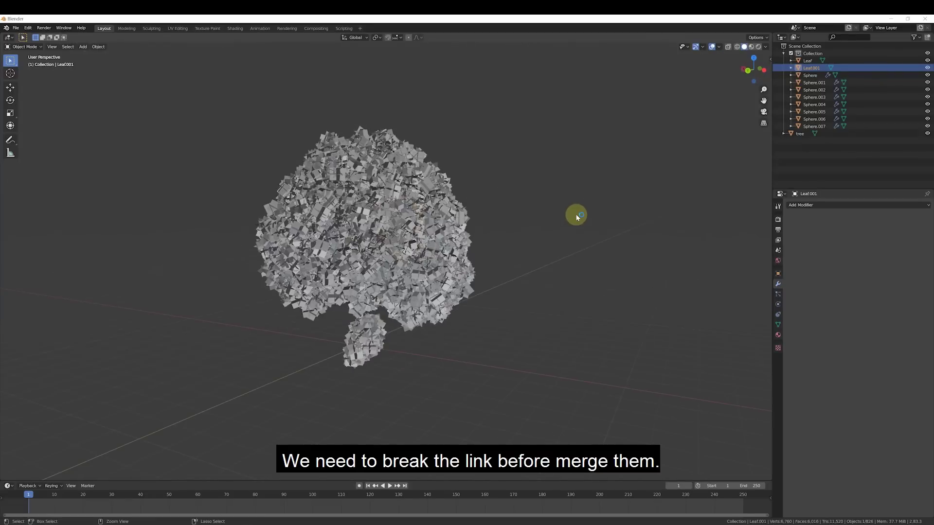
key(ctrl+z)
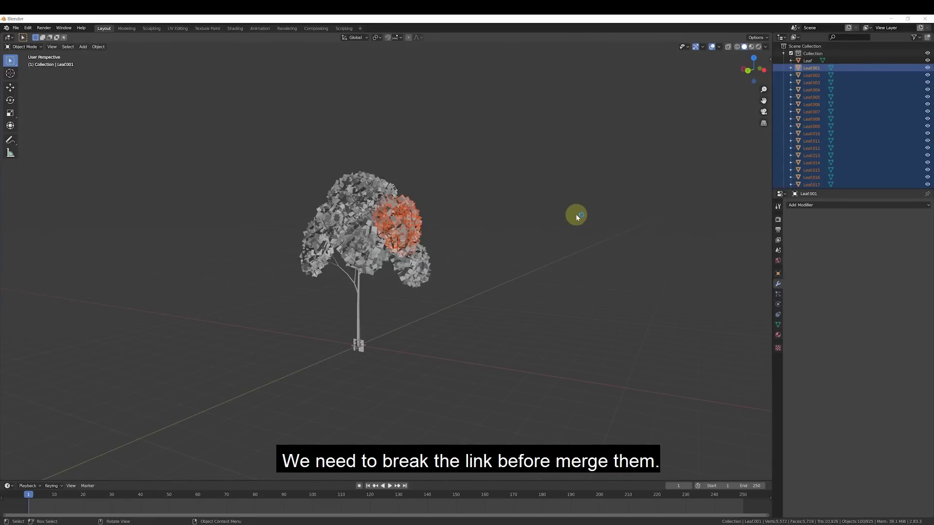
- Make the selected leaf meshes from Sphere single-user for Object & Data
click(98, 48)
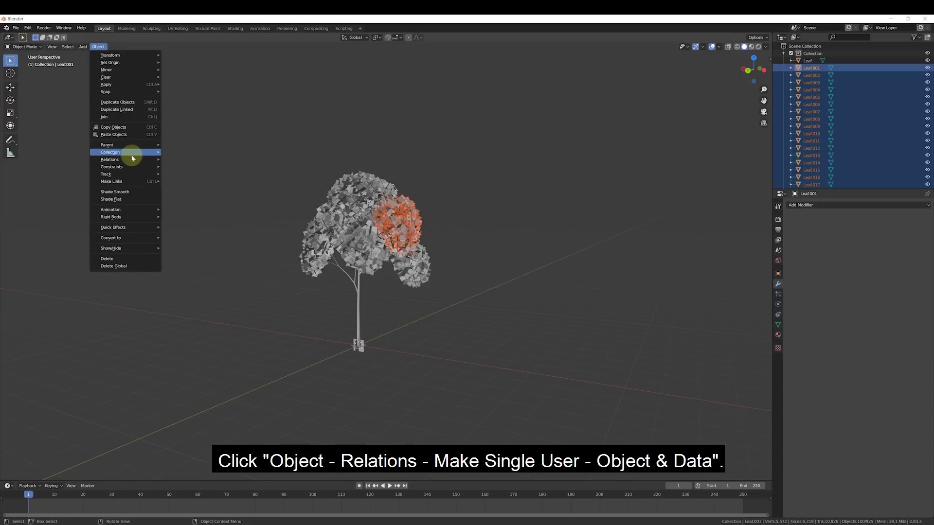
mouse_move(130, 160)
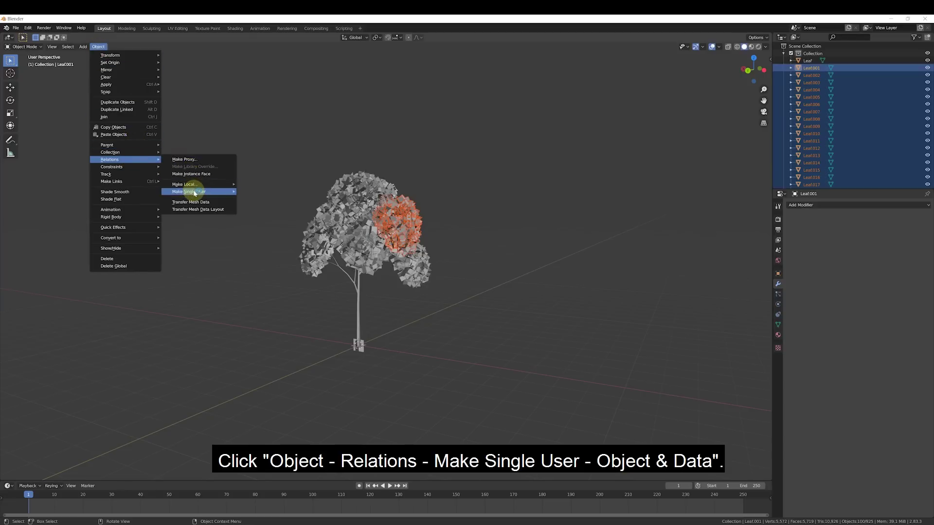
mouse_move(195, 193)
click(268, 201)
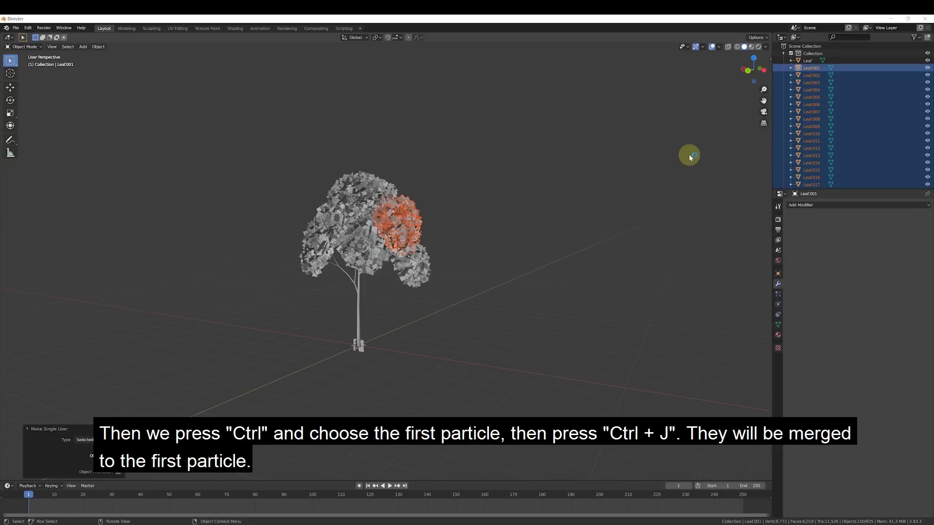
- Join all the leaf meshes converted from Sphere into one object with Leaf.001 as the active target
ctrl+click(811, 68)
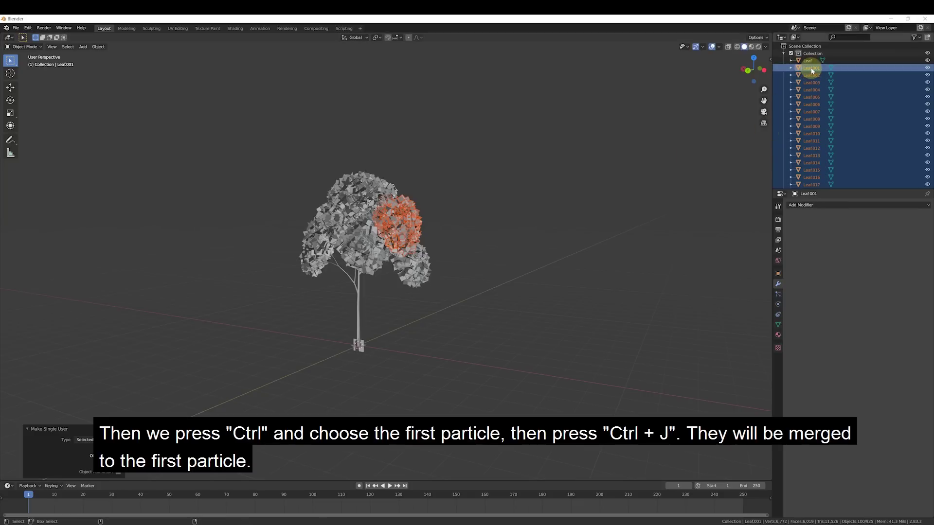
ctrl+click(811, 68)
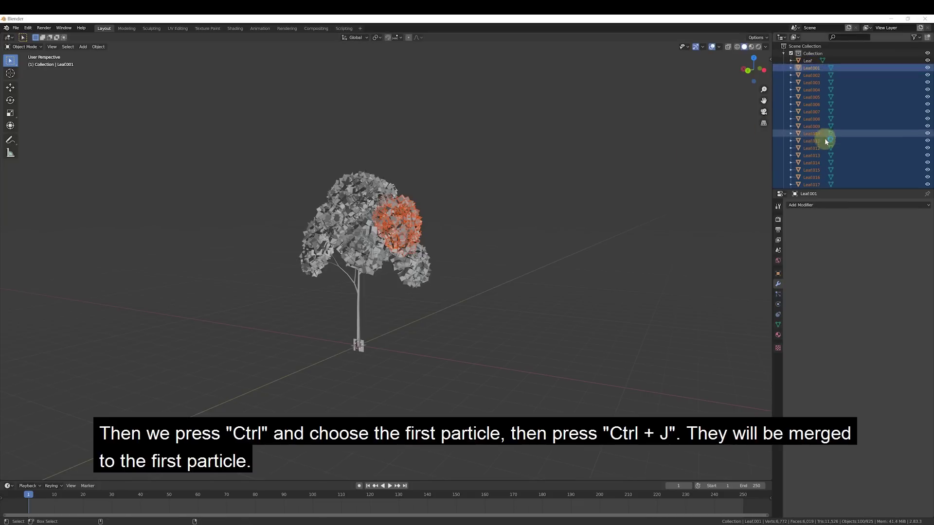
key(ctrl+j)
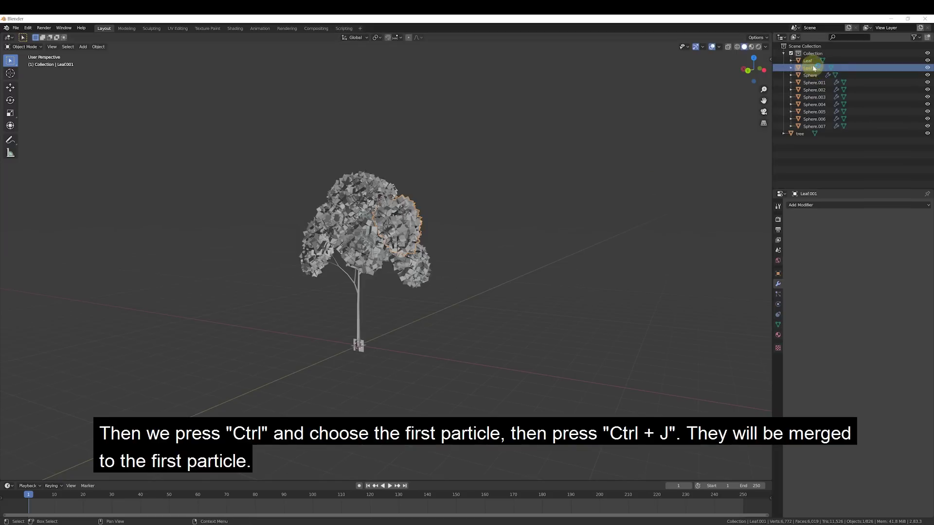
middle_drag(654, 115, 632, 128)
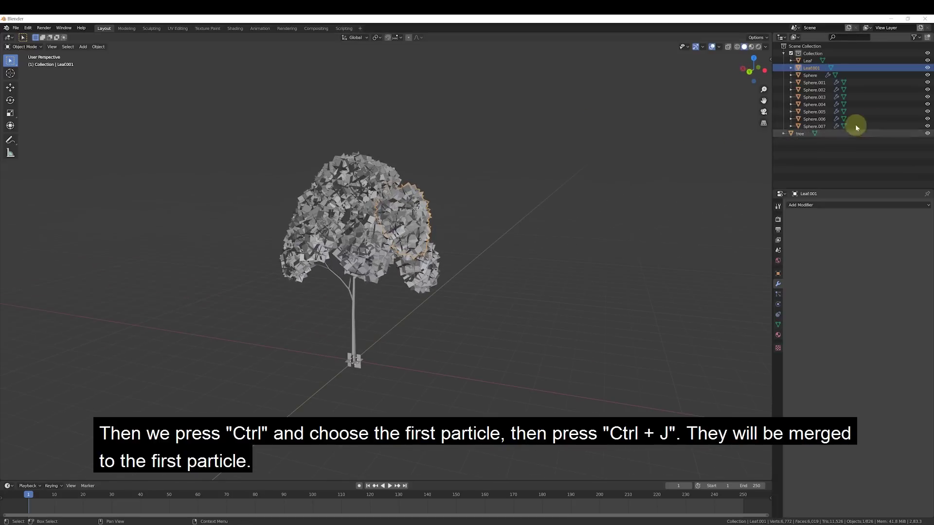
- Convert Sphere.001's leaf particles to meshes with single-user Object & Data, and join them into Leaf.002
click(821, 84)
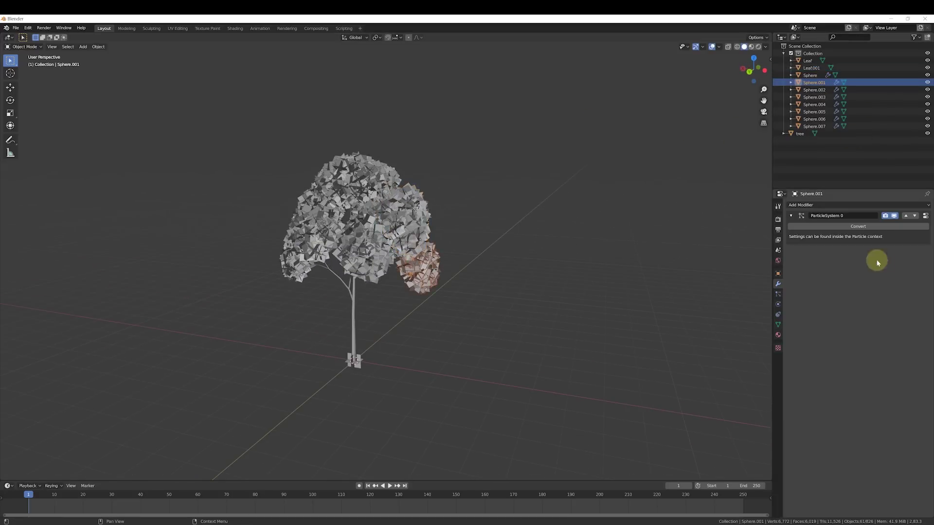
click(831, 227)
click(98, 46)
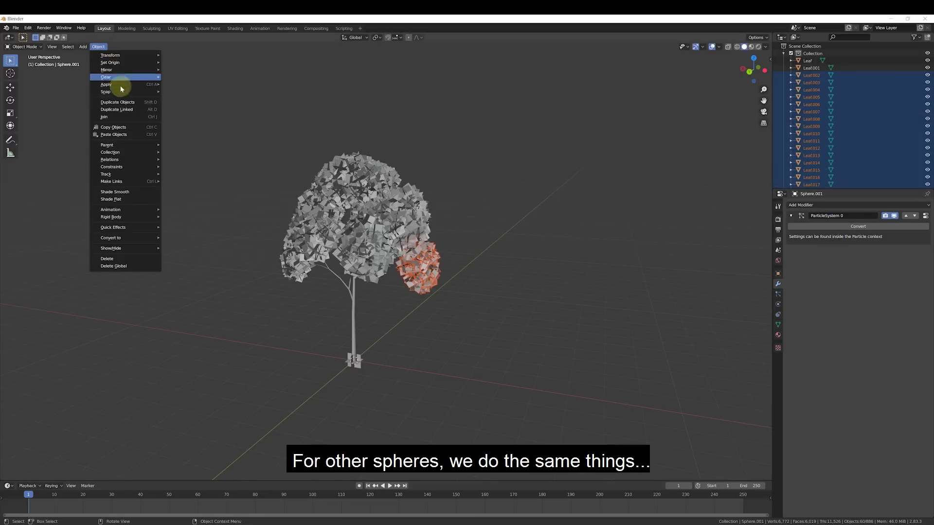
mouse_move(122, 159)
mouse_move(194, 192)
click(267, 199)
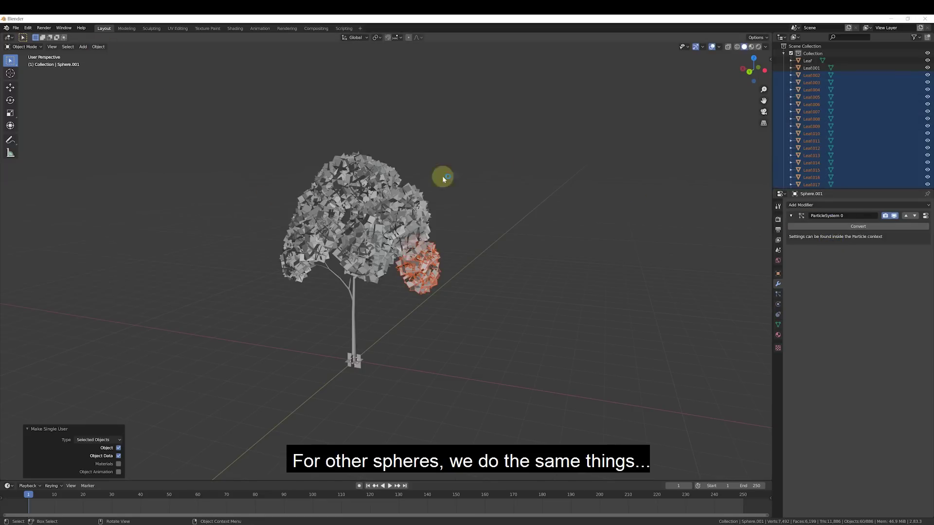
ctrl+click(815, 78)
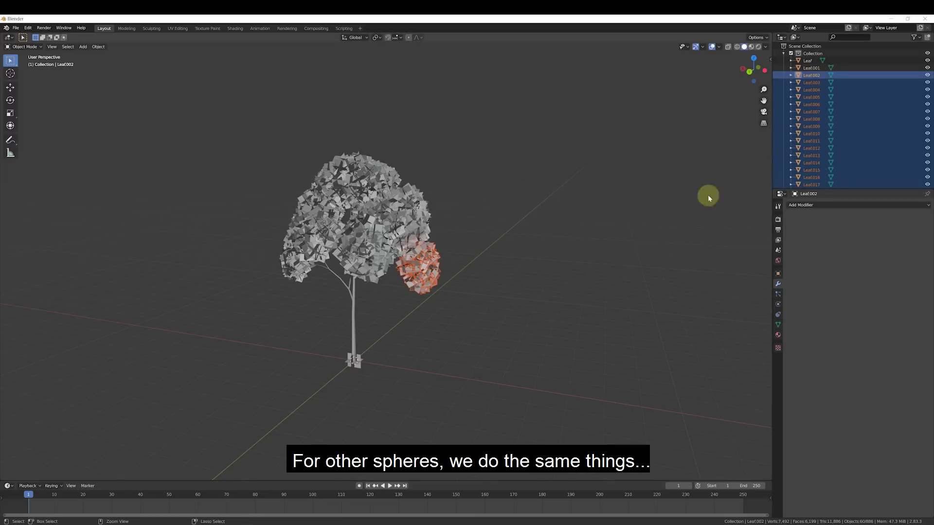
key(ctrl+j)
- Convert Sphere.002's leaf particles to meshes with single-user Object & Data, and join them into Leaf.003
click(822, 98)
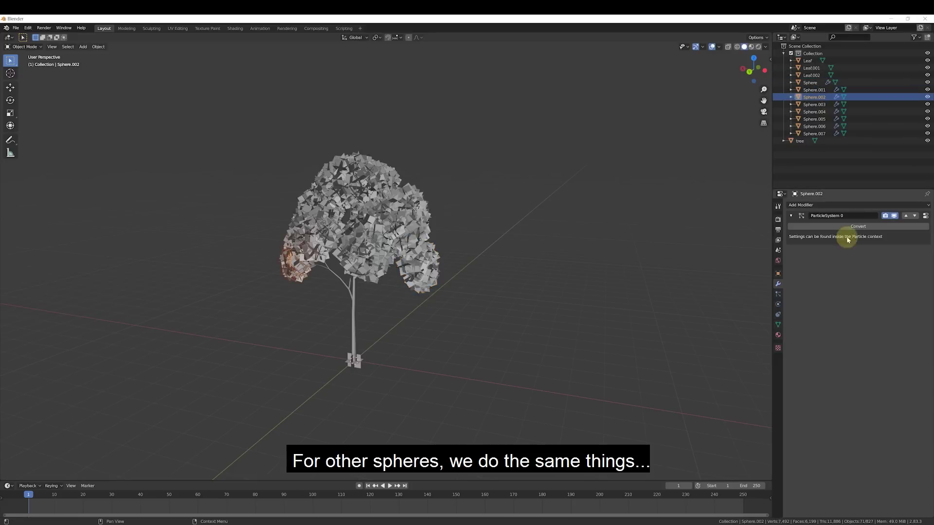
click(844, 227)
click(98, 46)
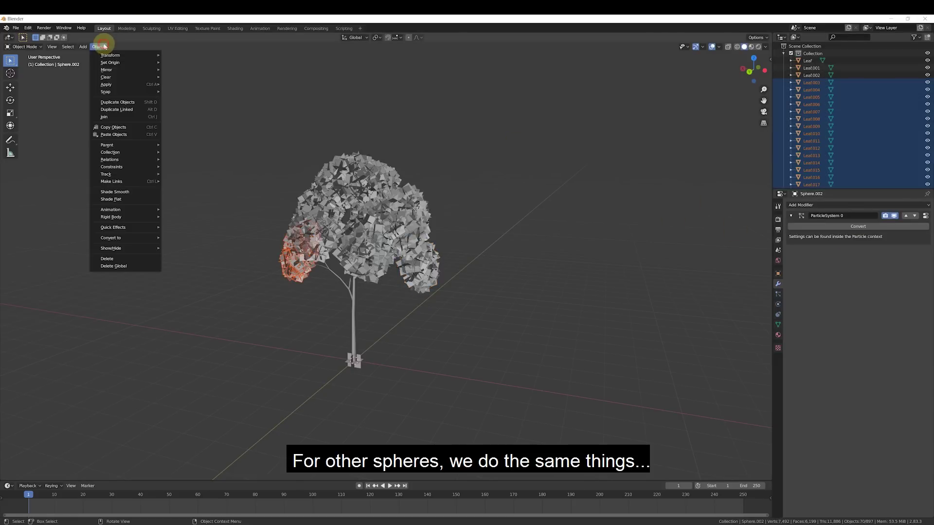
mouse_move(111, 160)
mouse_move(197, 192)
click(272, 191)
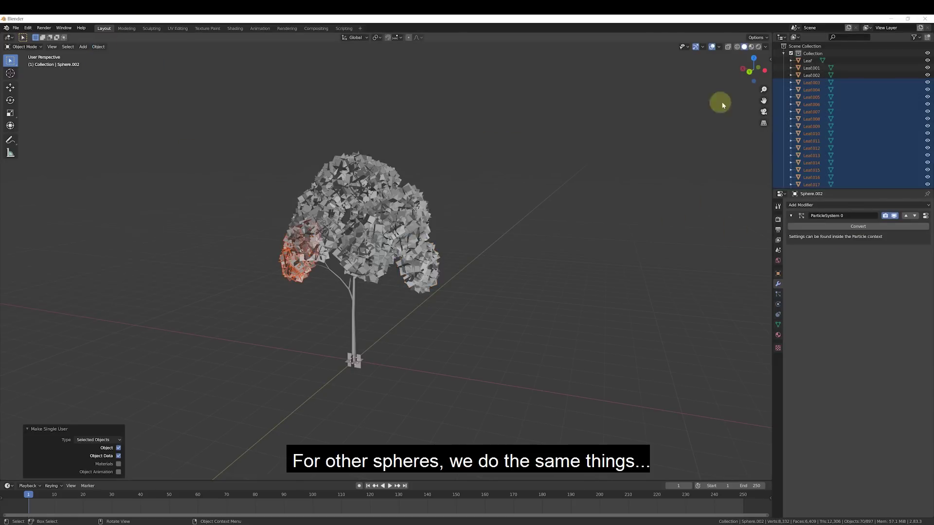
ctrl+click(811, 83)
key(ctrl+j)
- Convert Sphere.003's leaf particles to meshes with single-user Object & Data, and join them into Leaf.004
click(820, 120)
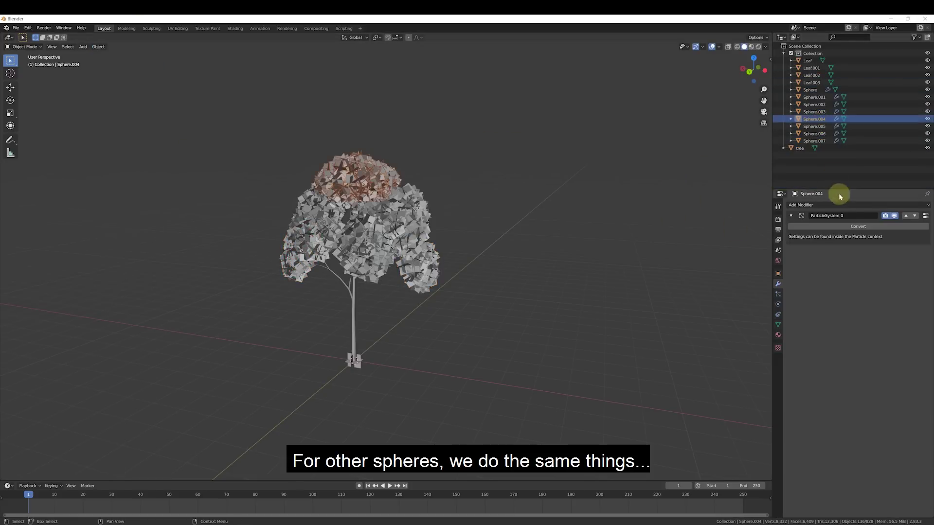
click(817, 111)
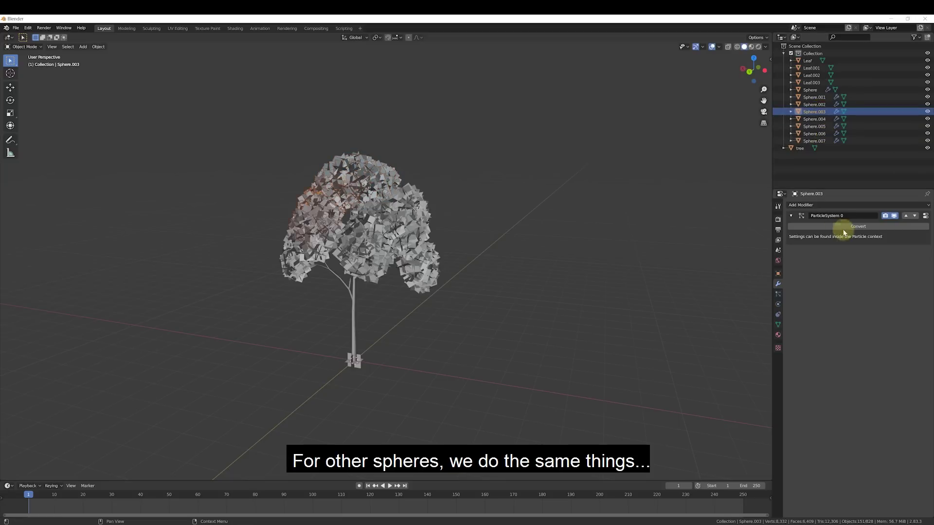
key(ctrl+shift+a)
click(99, 47)
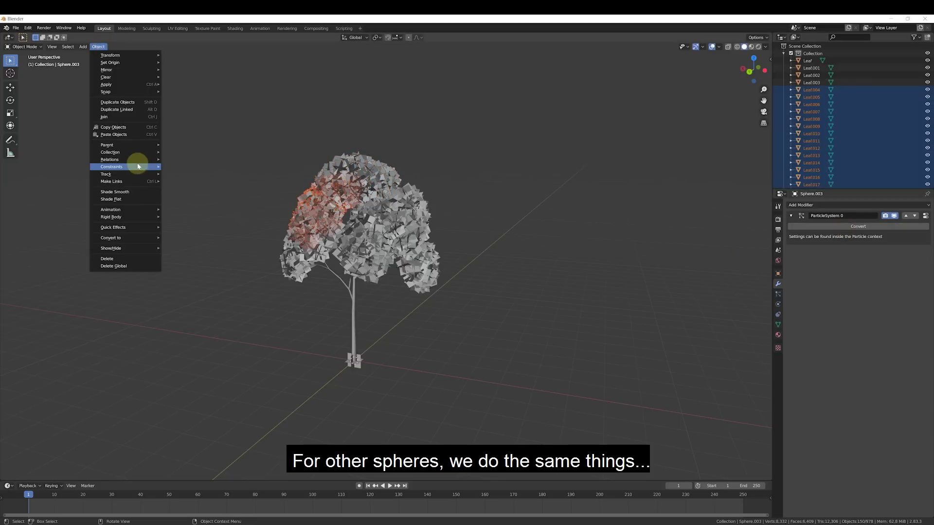
mouse_move(132, 160)
mouse_move(195, 193)
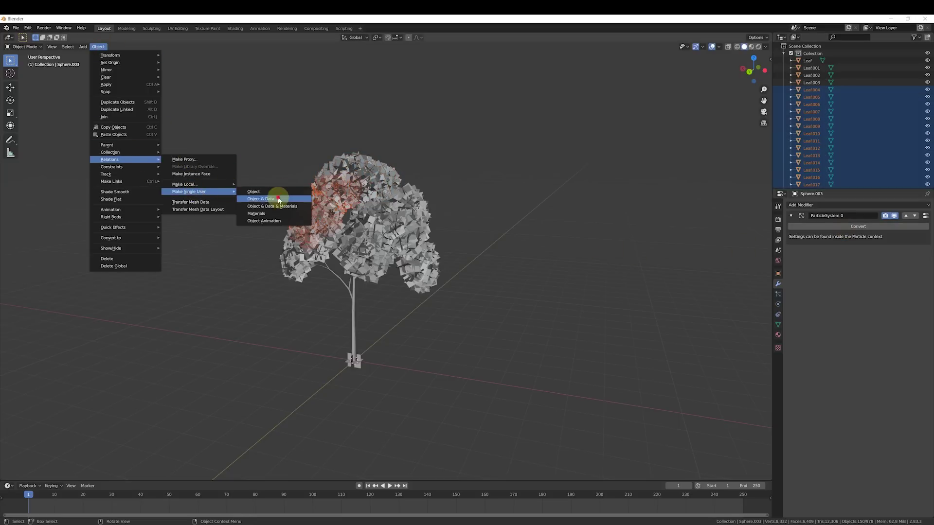
click(261, 199)
ctrl+click(822, 89)
key(ctrl+j)
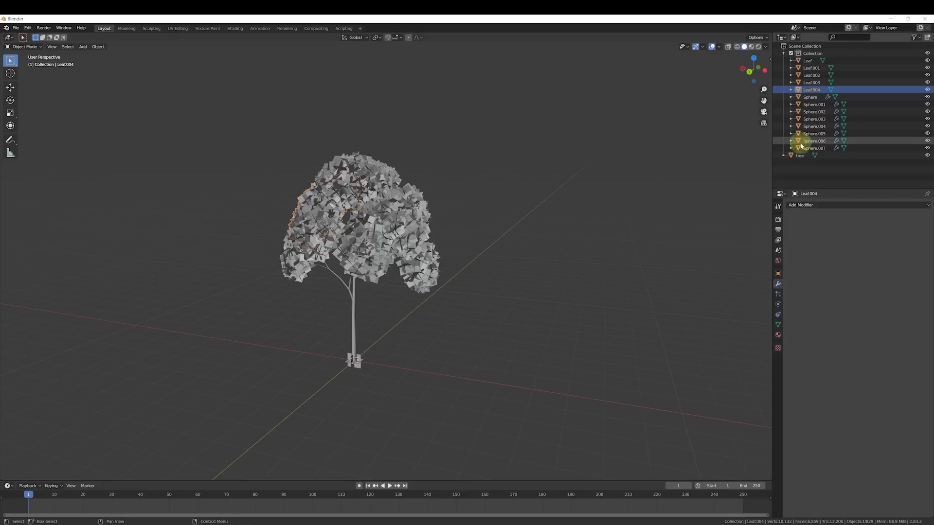
- Convert the crown cluster Sphere.004's particles to meshes with single-user Object & Data, and join them into Leaf.005
click(820, 127)
click(858, 227)
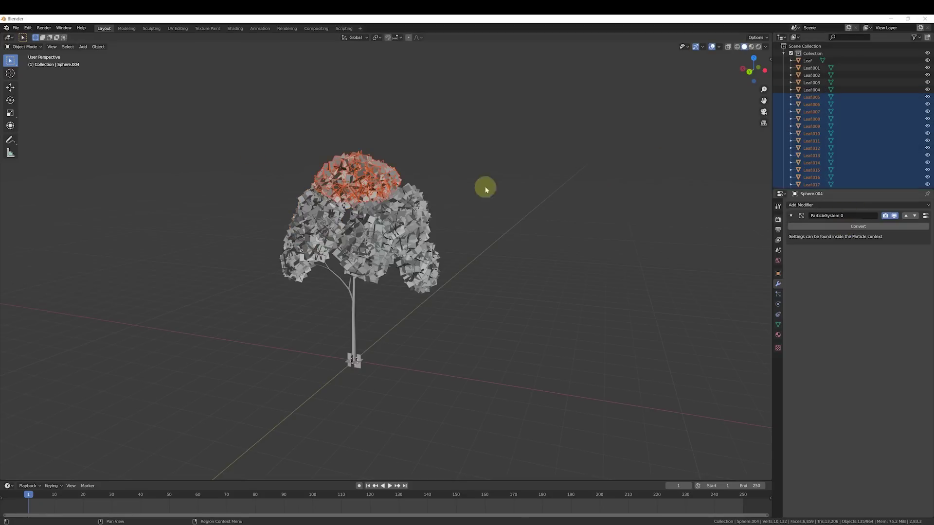
click(98, 47)
mouse_move(138, 162)
click(260, 197)
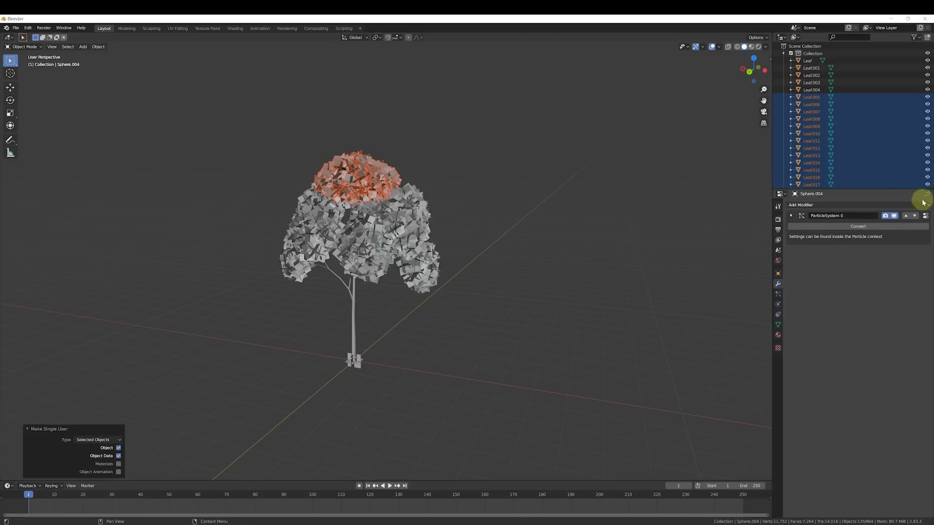
ctrl+click(812, 97)
key(ctrl+j)
- Convert Sphere.005's leaf particles to meshes with single-user Object & Data, and join them into Leaf.006
click(819, 142)
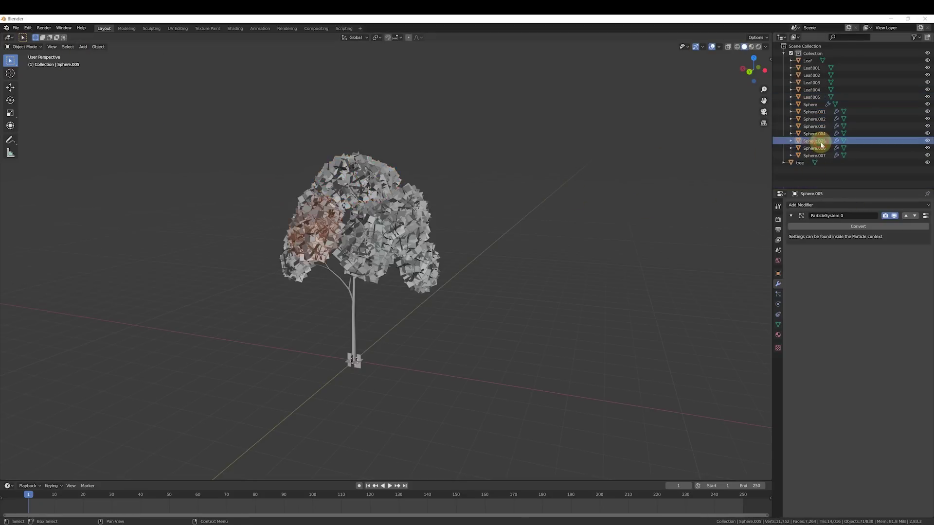
click(832, 225)
click(100, 47)
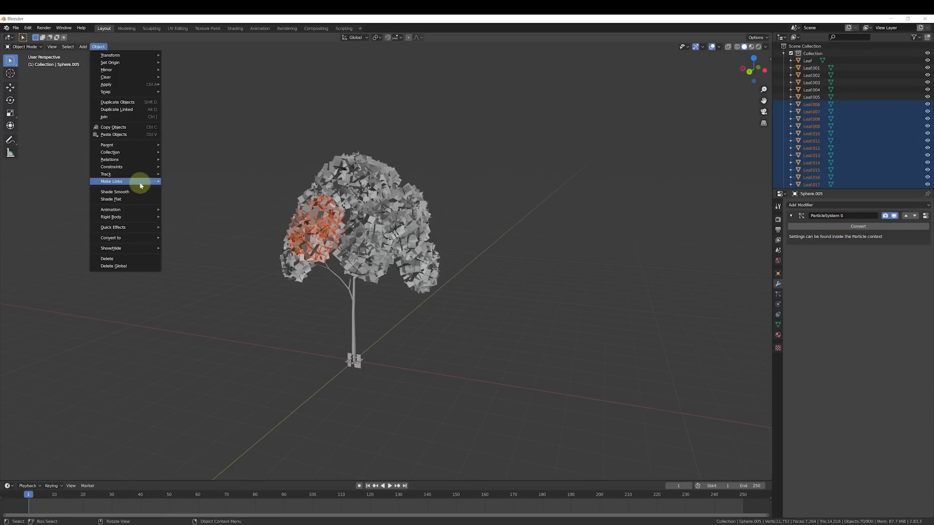
mouse_move(133, 160)
mouse_move(200, 191)
click(267, 200)
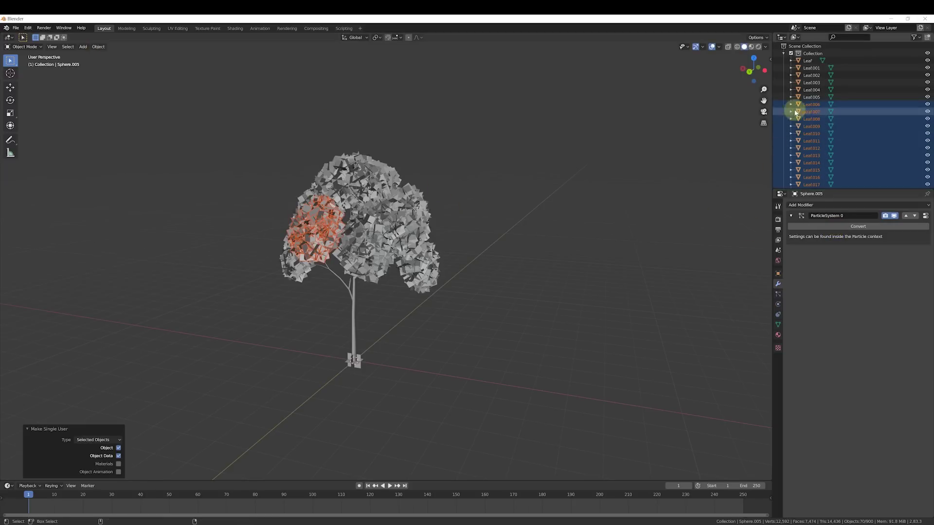
- Convert Sphere.006's leaf particles to meshes with single-user Object & Data, and join them into Leaf.007
click(819, 164)
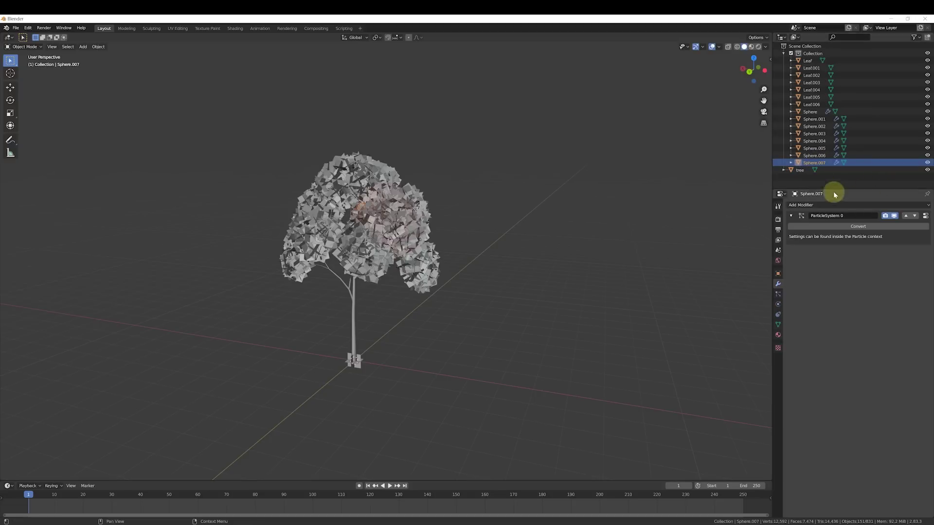
click(815, 155)
click(859, 227)
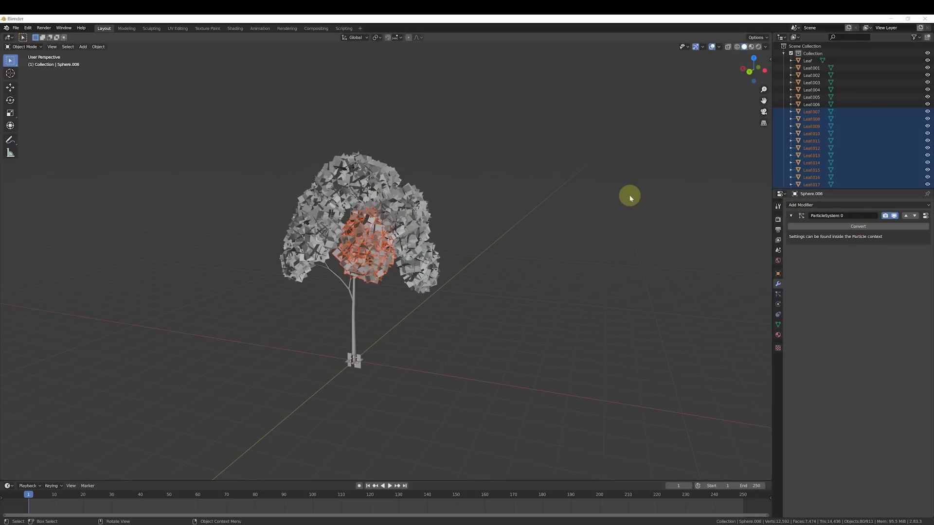
click(98, 46)
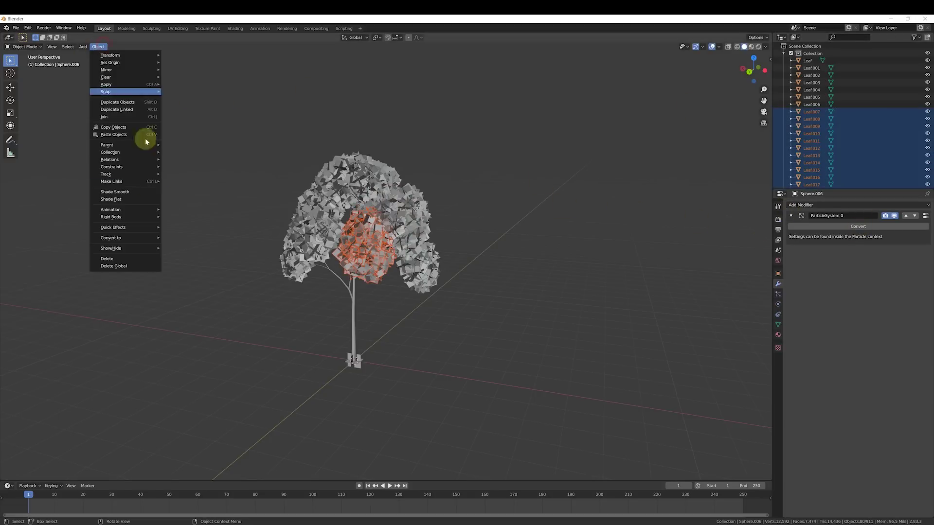
mouse_move(124, 159)
mouse_move(202, 192)
click(261, 199)
ctrl+click(812, 112)
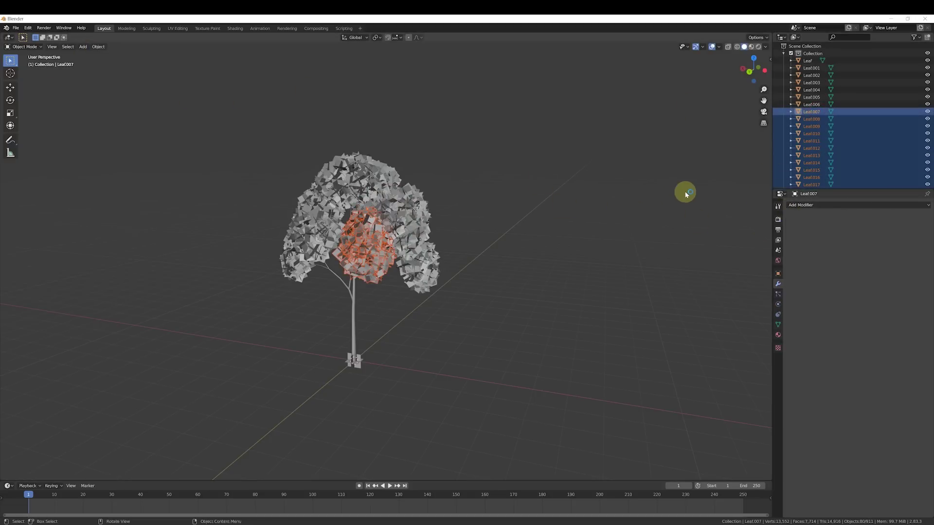
key(ctrl+j)
- Convert Sphere.007's leaf particles to meshes with single-user Object & Data, and join them into Leaf.008
click(824, 170)
click(830, 226)
click(98, 47)
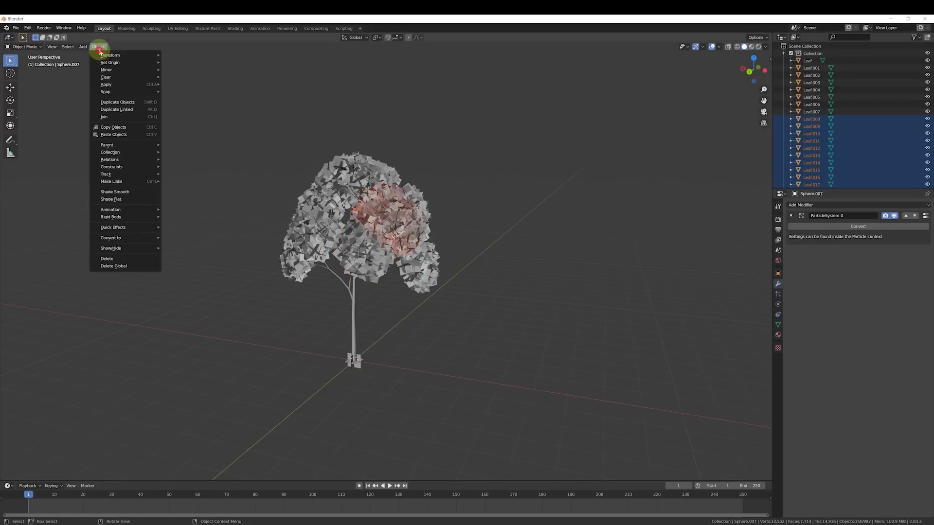
mouse_move(122, 161)
click(272, 200)
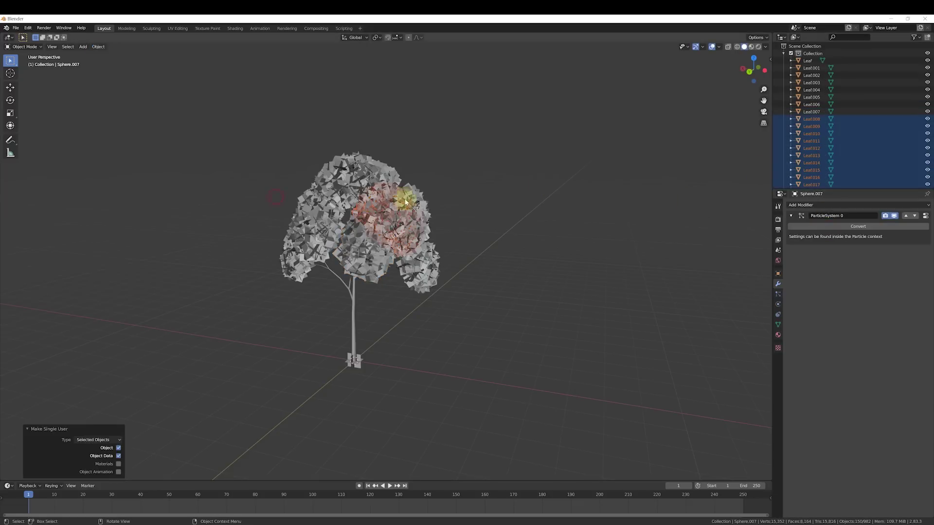
ctrl+click(811, 118)
key(ctrl+j)
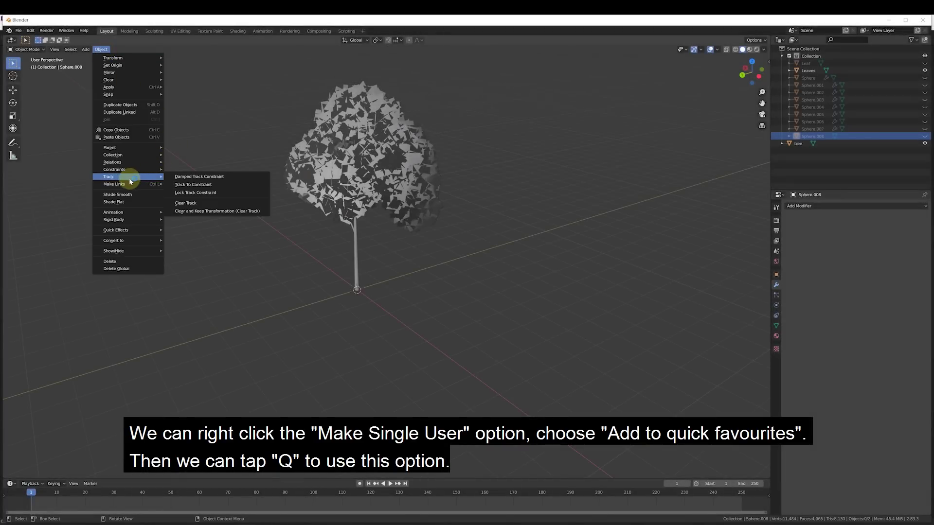
- Add the Make Single User command to Quick Favorites and bring up the favorites list to check it
mouse_move(127, 162)
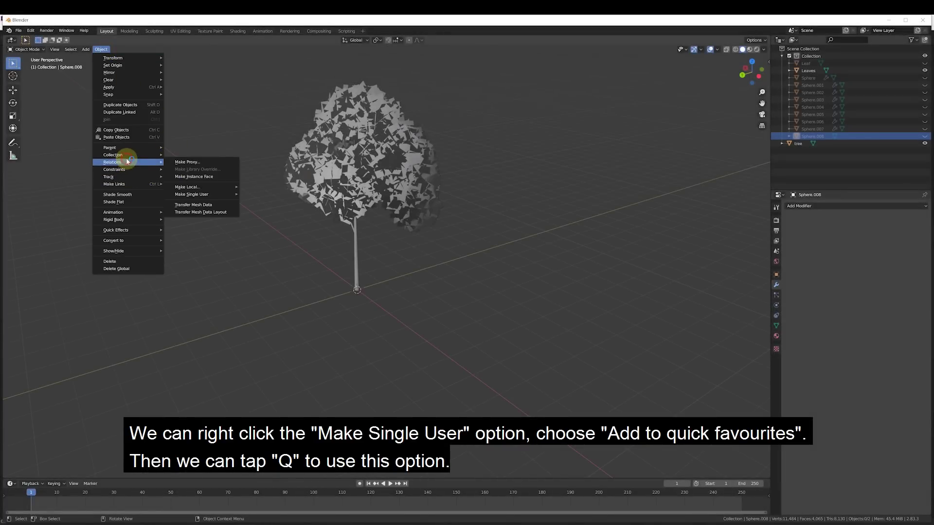
right_click(200, 195)
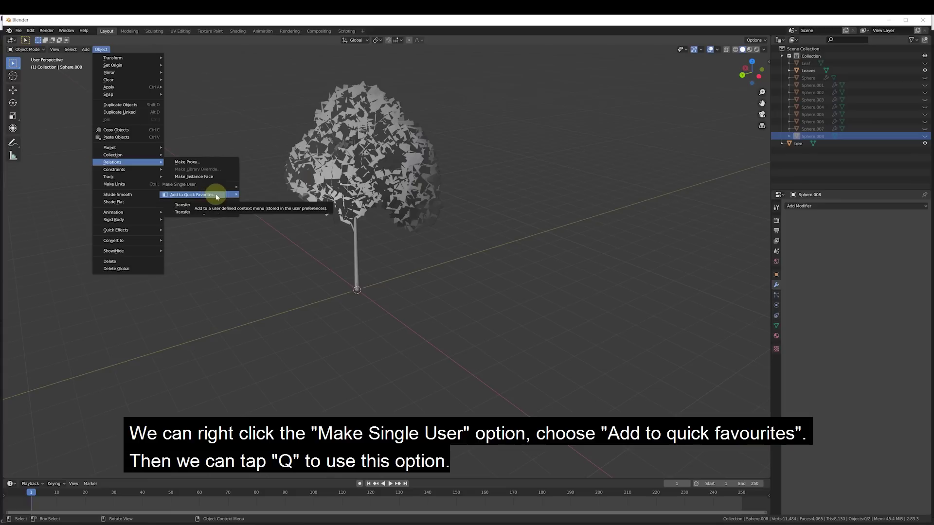
click(219, 195)
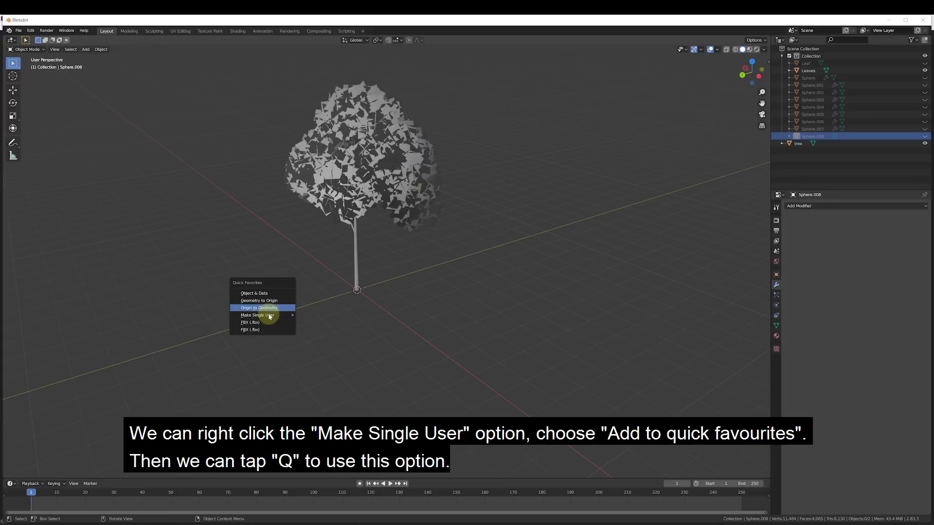
mouse_move(269, 317)
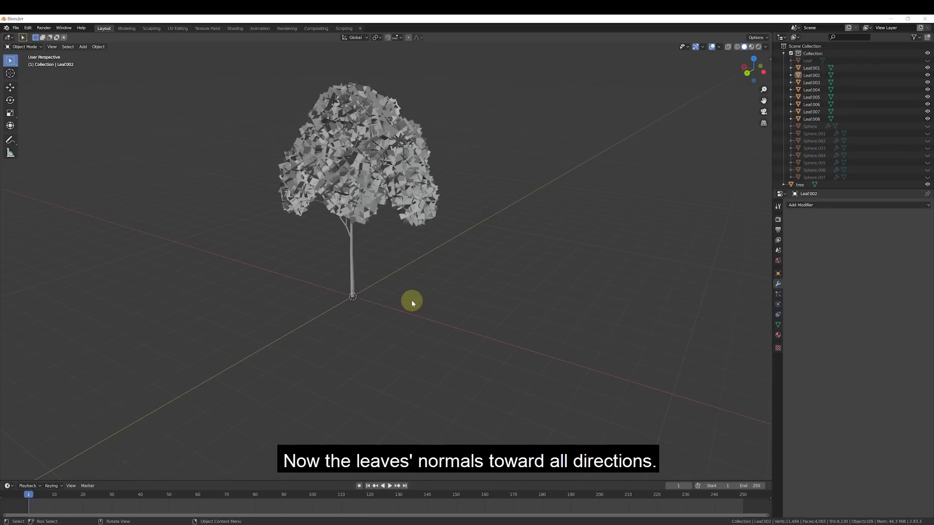
- Select the leaf meshes Leaf.001 through Leaf.008 and examine their shading from several angles
middle_drag(419, 296, 403, 296)
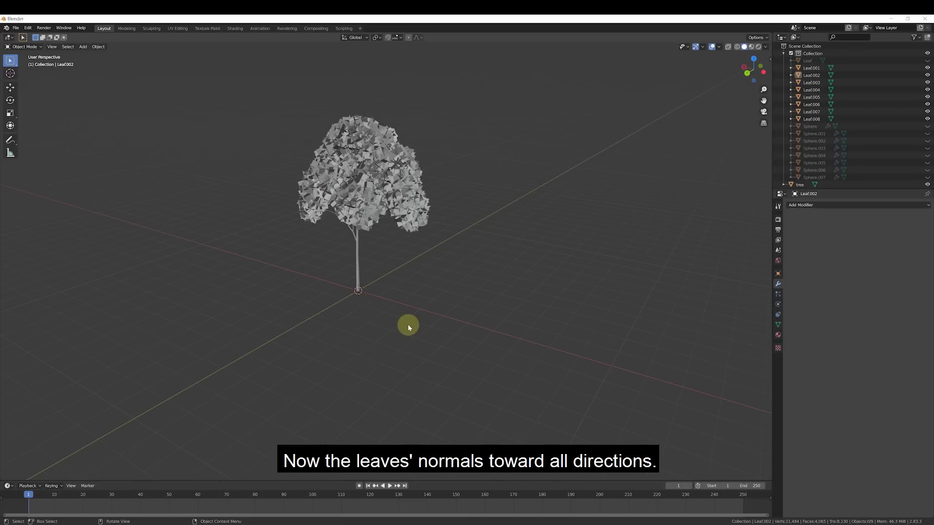
middle_drag(436, 293, 441, 286)
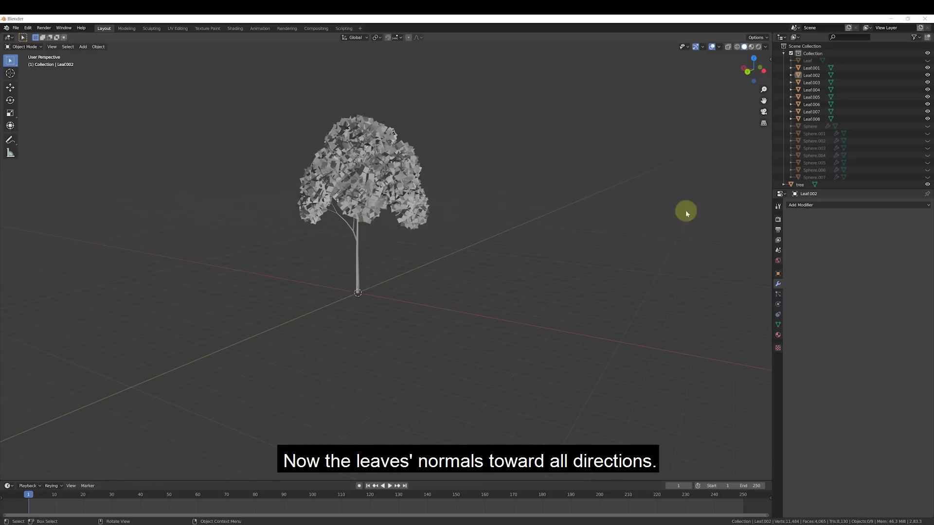
click(810, 68)
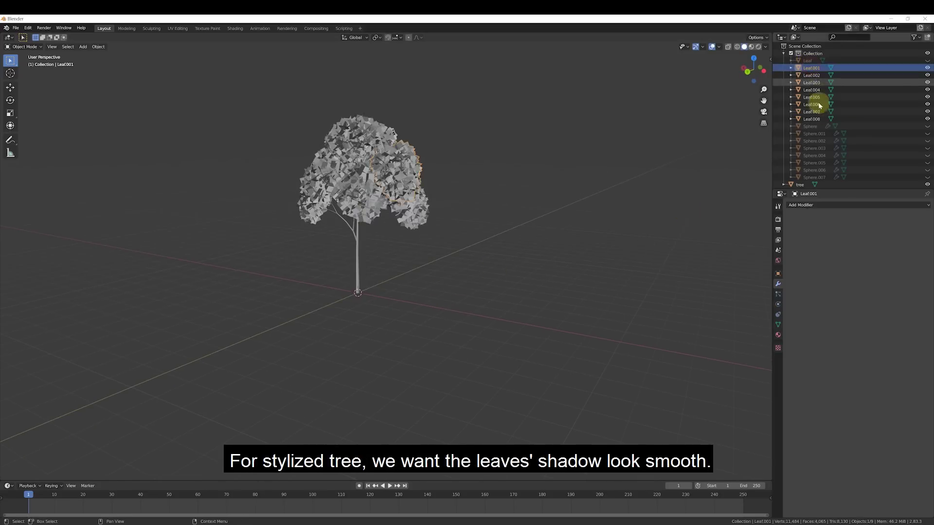
shift+click(811, 118)
middle_drag(546, 181, 496, 184)
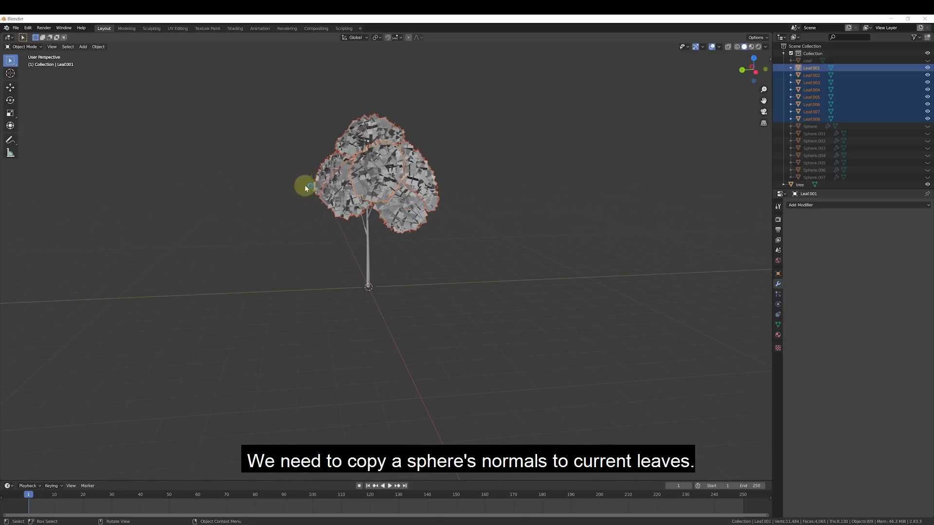
middle_drag(464, 206, 513, 203)
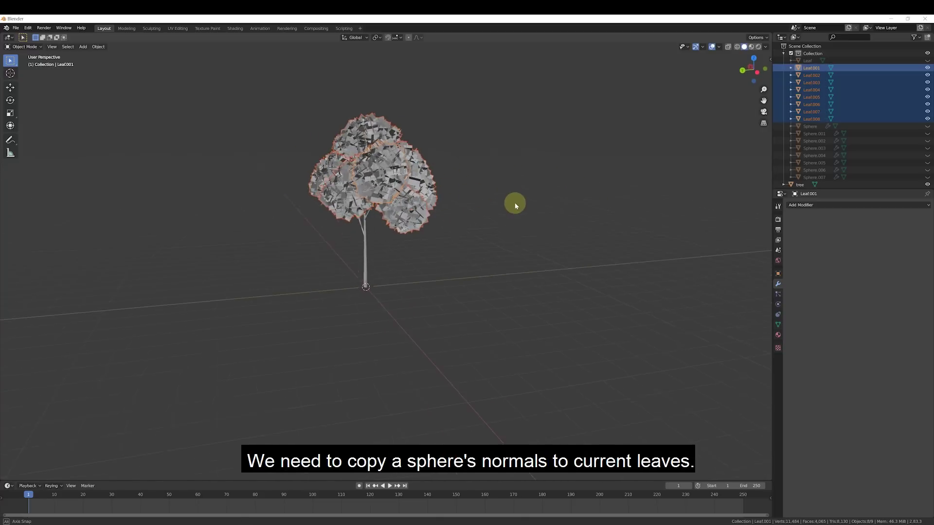
- Deselect the leaf meshes and add a UV sphere at the base of the tree
click(470, 321)
key(shift+a)
mouse_move(468, 318)
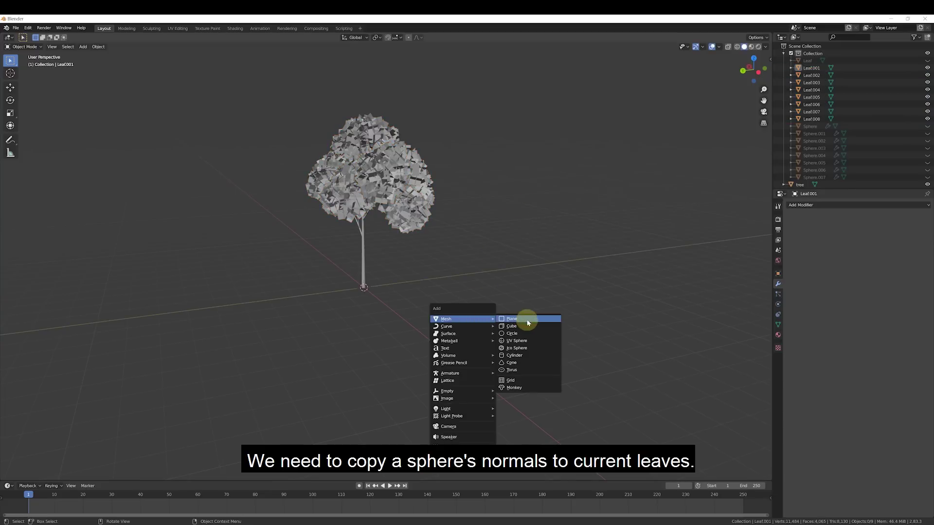
click(520, 341)
middle_drag(486, 310, 393, 301)
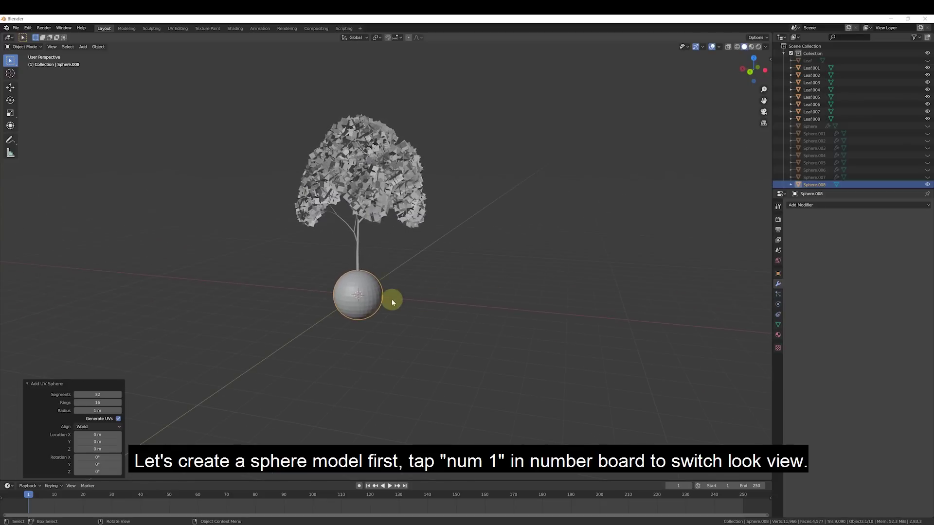
- Enter Edit Mode on the new sphere in front orthographic view with wireframe shading
key(KP_1)
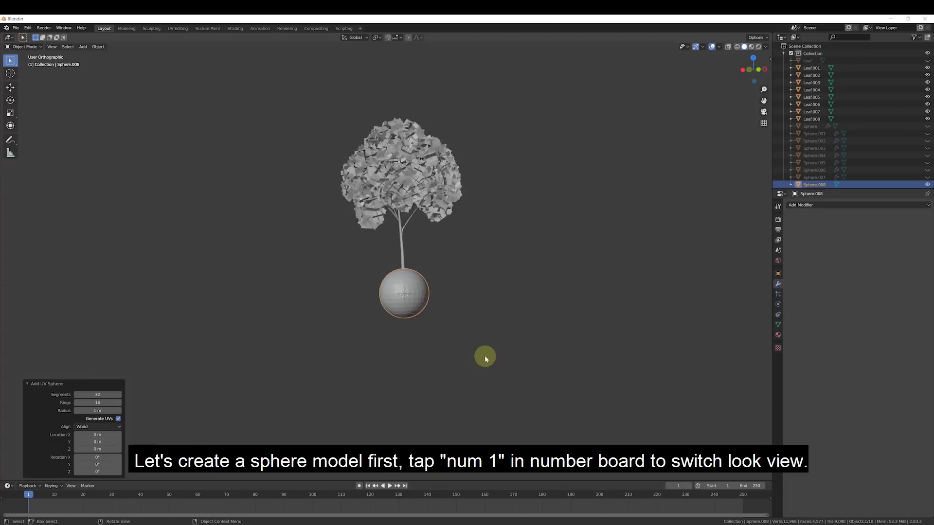
scroll(475, 287, up, 4)
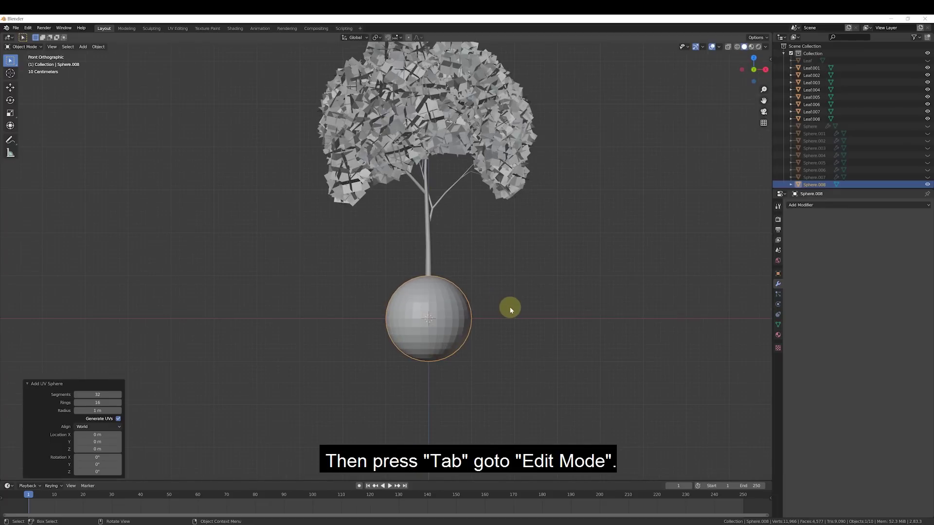
key(Tab)
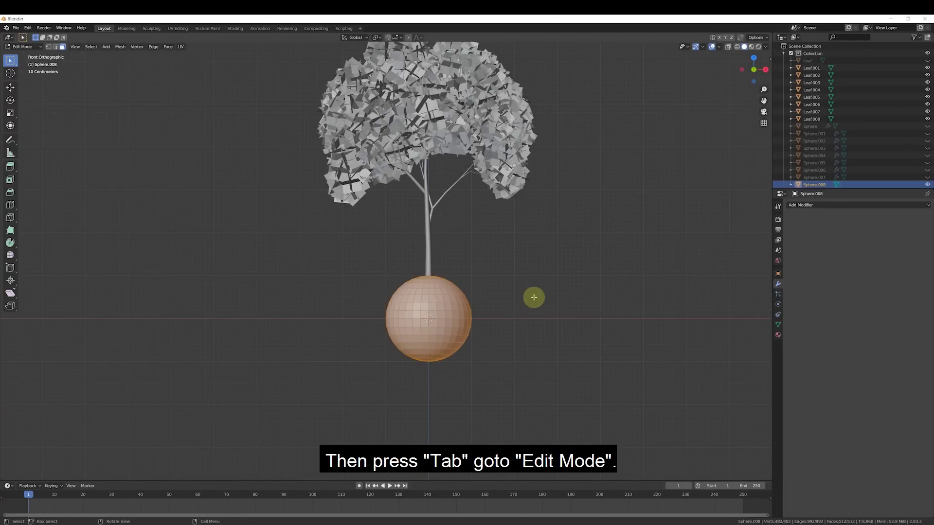
click(738, 47)
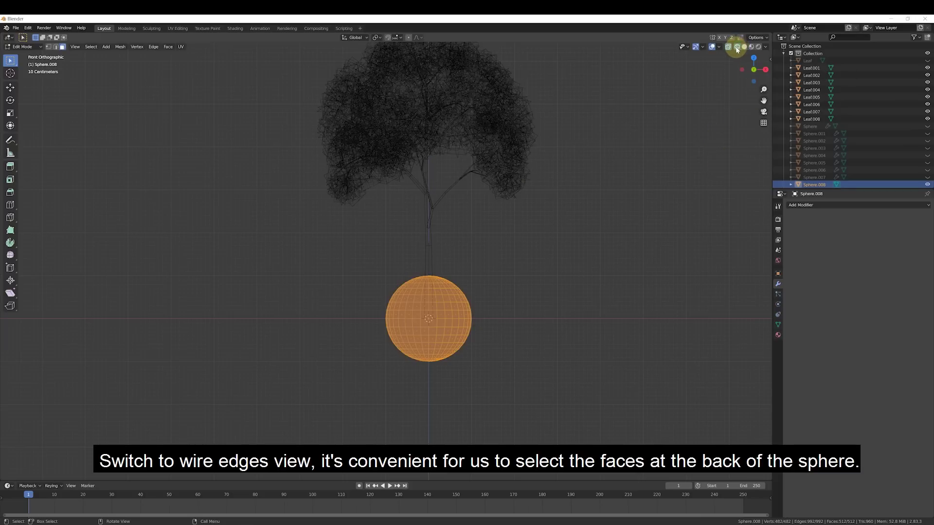
scroll(453, 337, up, 1)
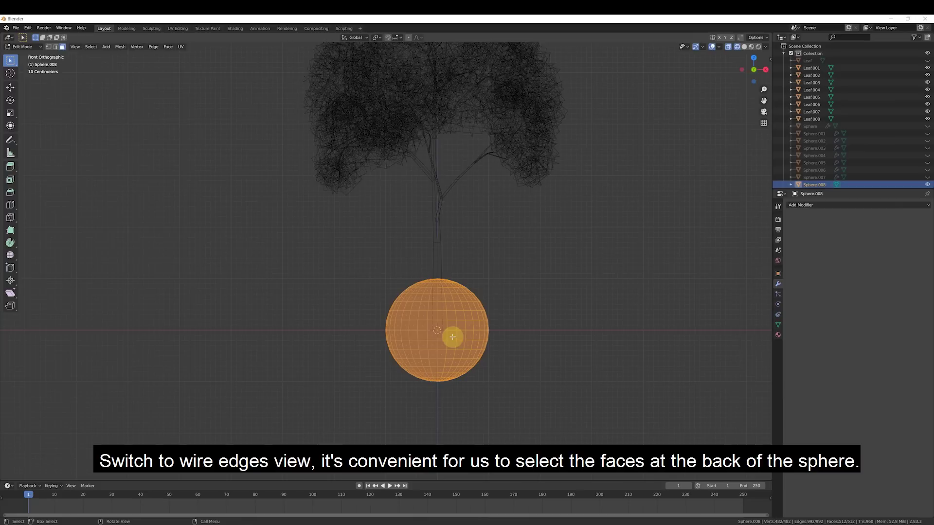
- Clear the face selection, select the lower half of the sphere, and delete its faces
key(a)
key(a)
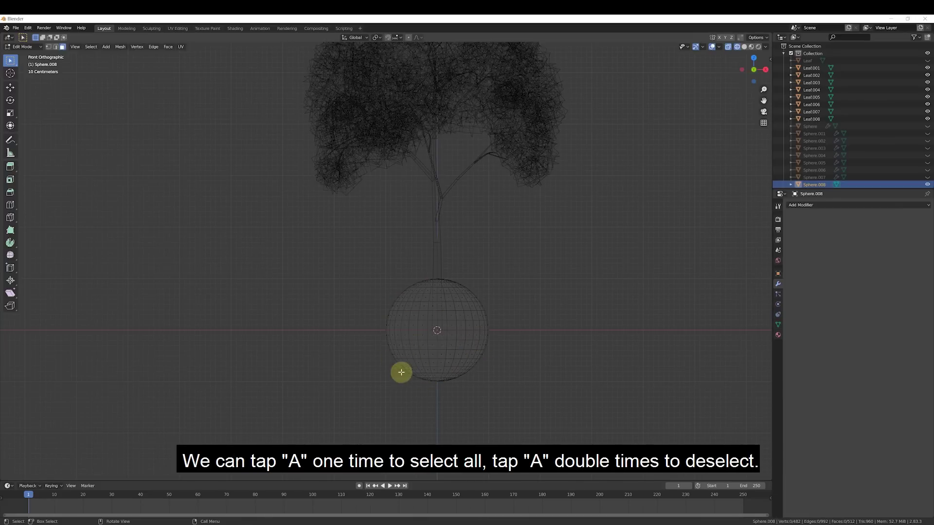
key(a)
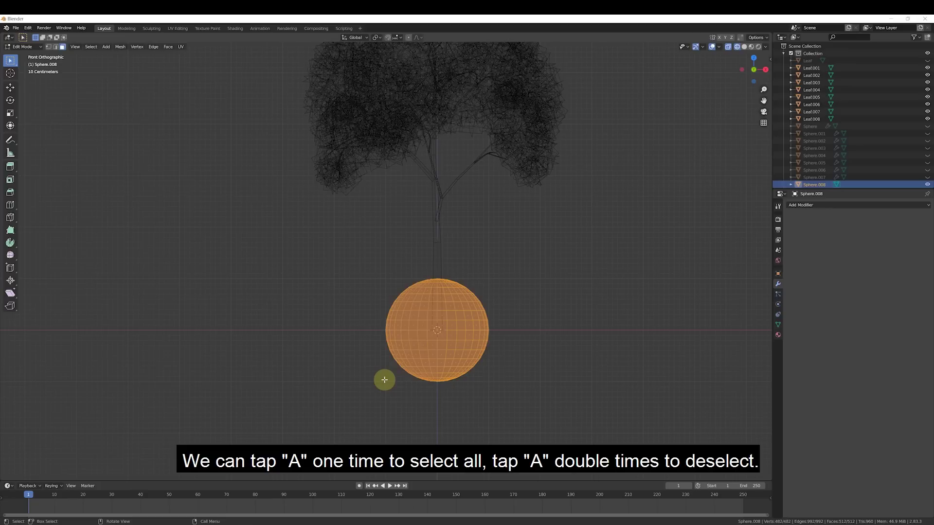
key(a)
key(a)
key(a)
key(a)
key(a)
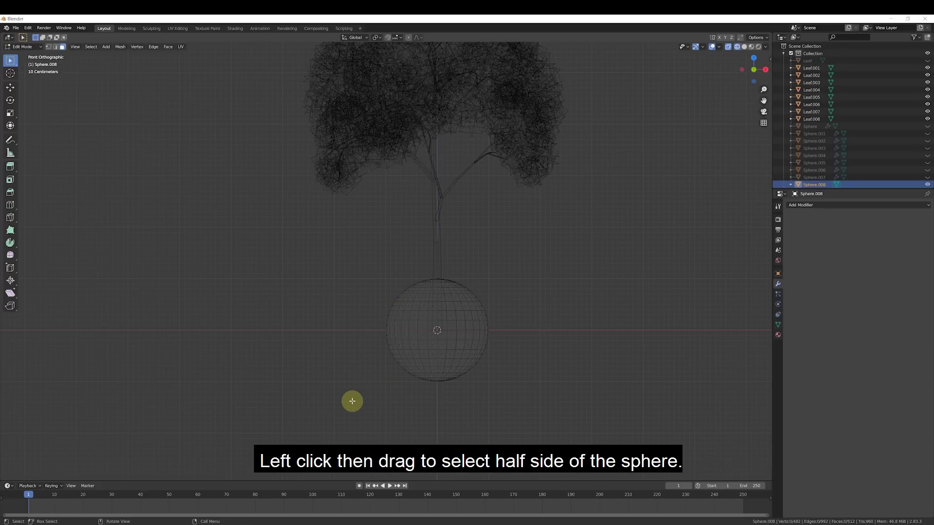
drag(351, 401, 516, 334)
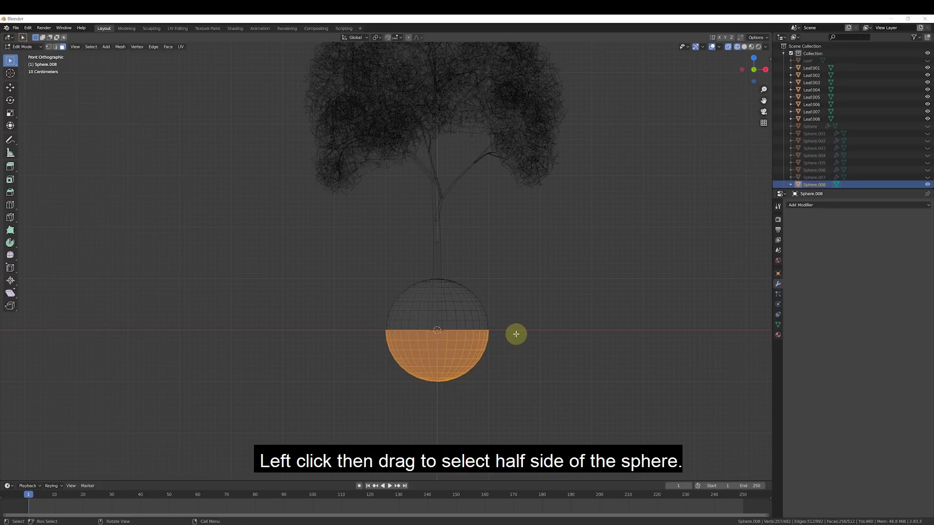
key(x)
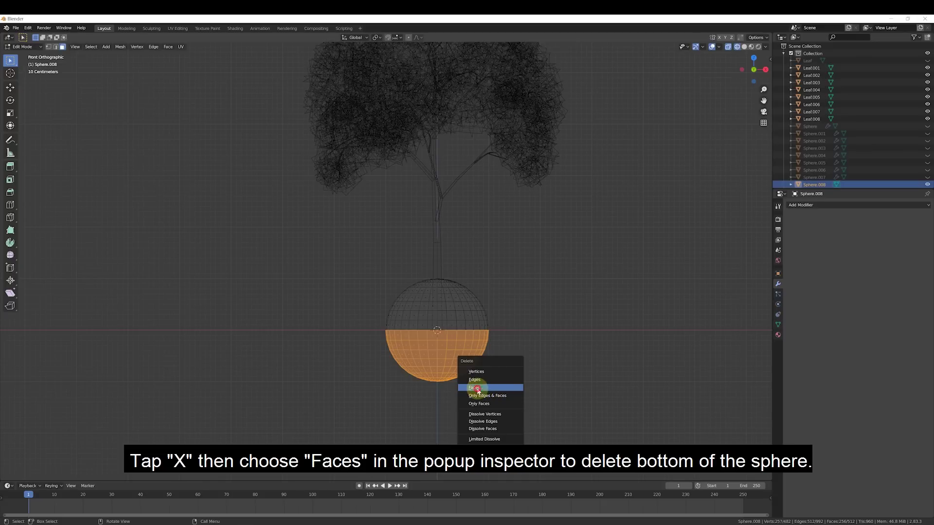
click(474, 388)
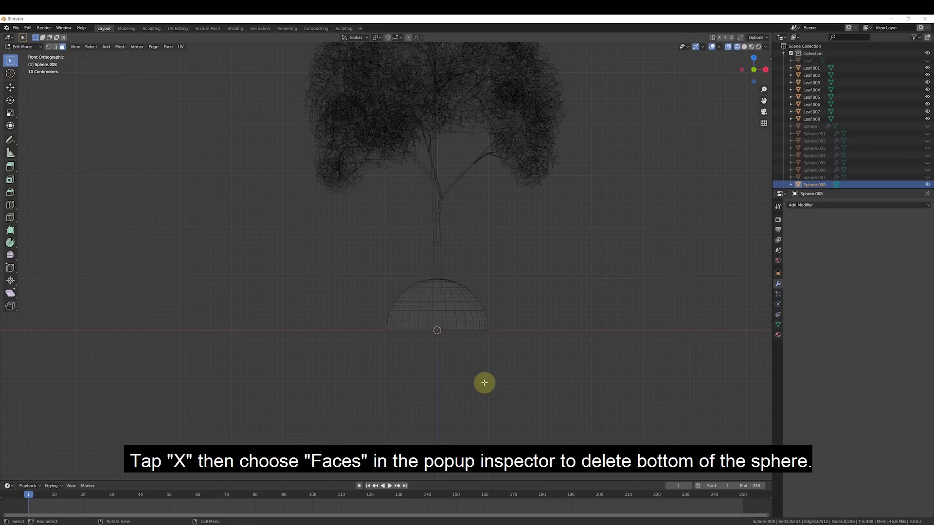
- Return to Object Mode, scale the half sphere by about 3.34, and move it up about 4 m along Z over the leaves
key(Tab)
scroll(506, 312, down, 3)
key(s)
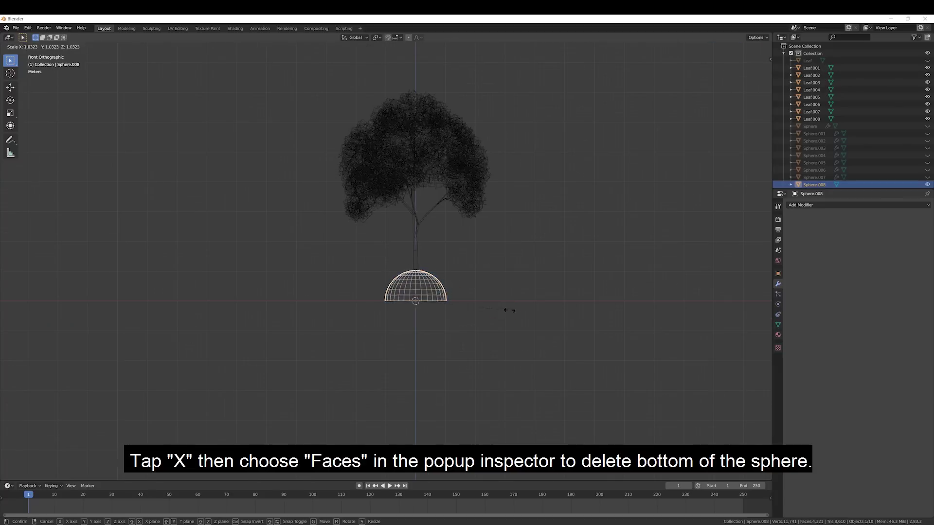
click(715, 300)
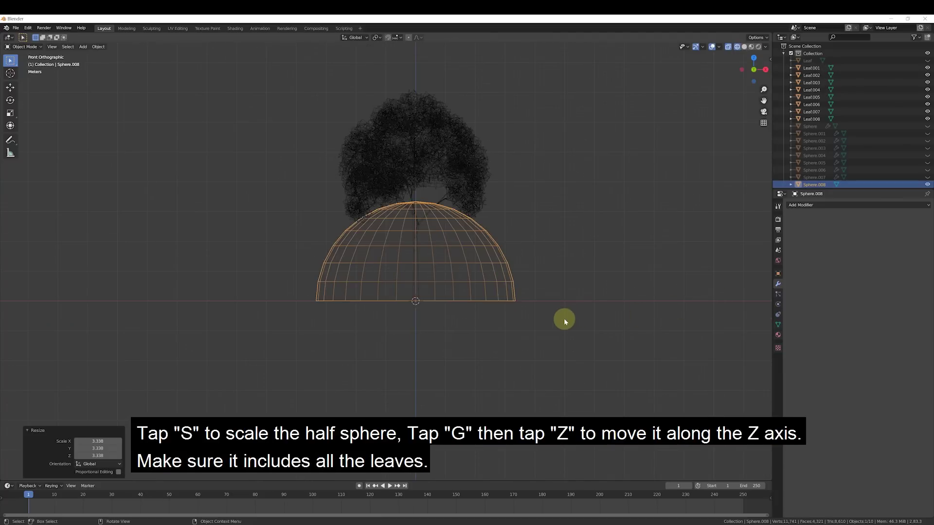
key(g)
key(z)
click(573, 200)
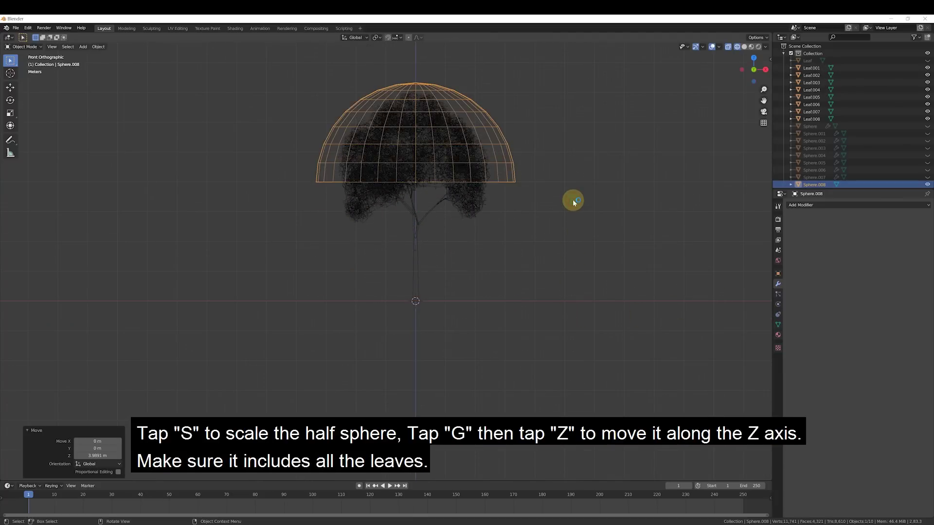
- Scale the half sphere by about 1.25 and lower it about 1.08 m along Z over the leaves
key(s)
click(608, 229)
key(g)
key(z)
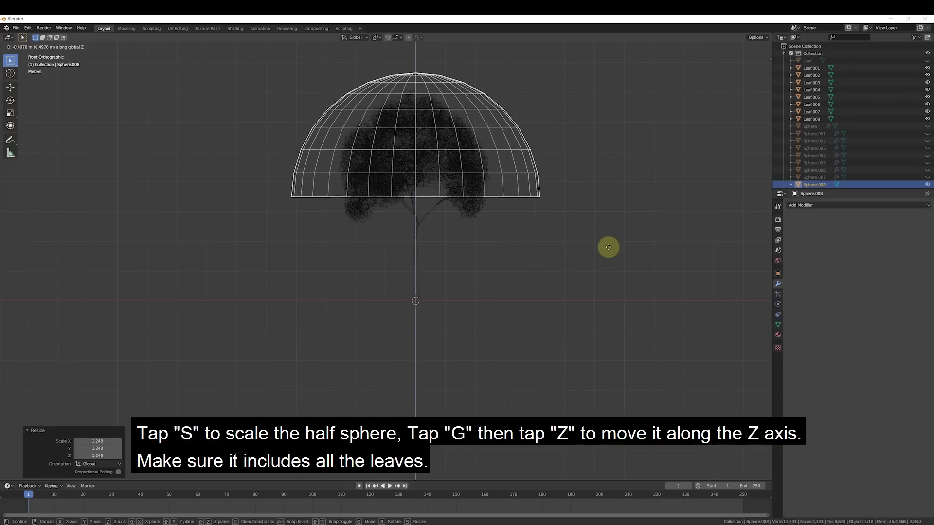
click(608, 262)
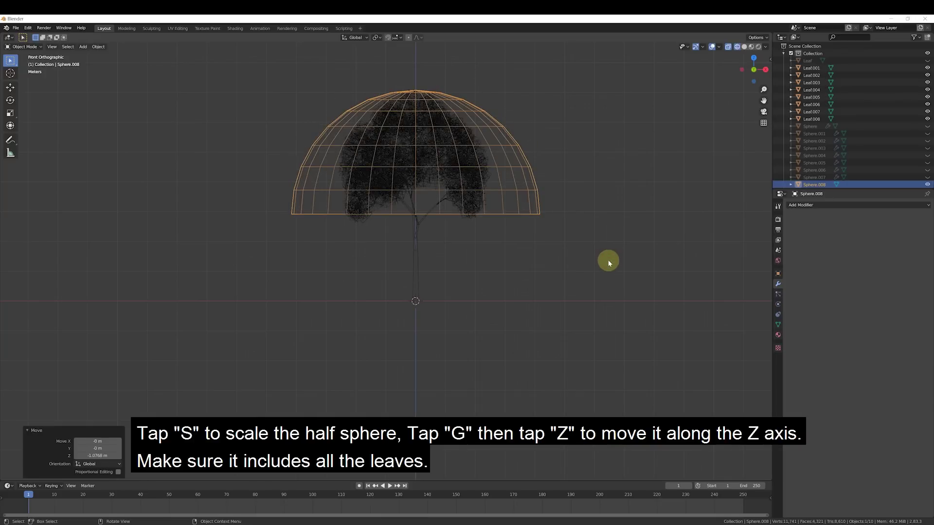
- Enlarge the half sphere by about 1.09 and again by about 1.04, lowering it slightly along Z each time to enclose all the leaves
key(s)
click(626, 276)
key(g)
key(z)
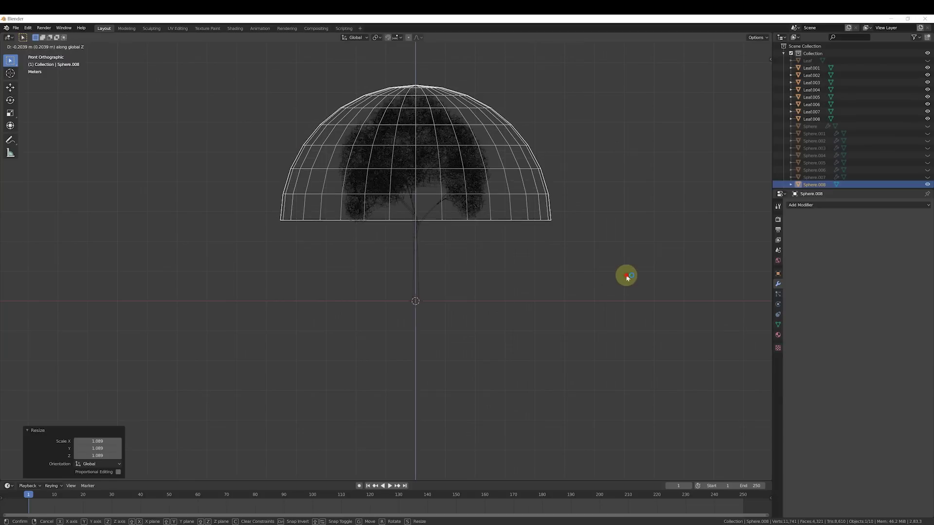
click(627, 276)
key(s)
click(631, 279)
key(g)
key(z)
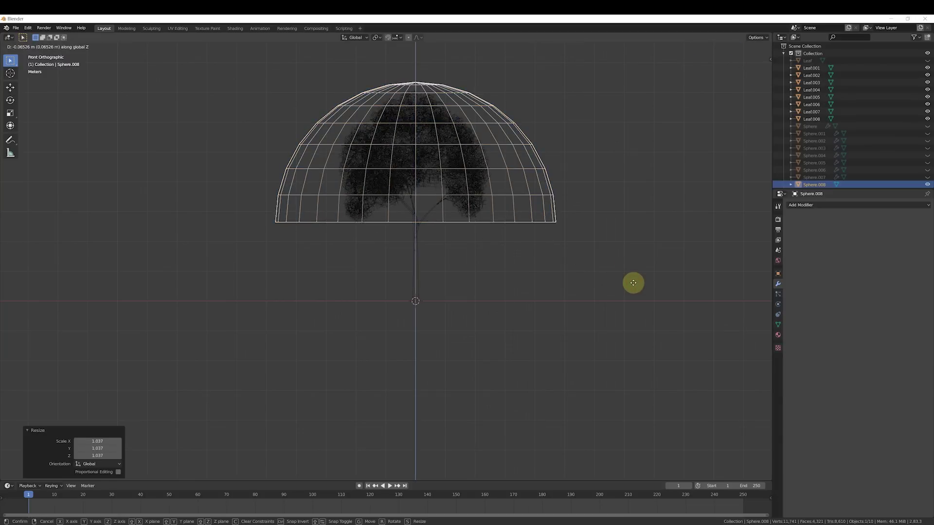
click(632, 284)
- Join the meshes Leaf.001 to Leaf.008 into one object and rename it Leaves
middle_drag(633, 284, 682, 113)
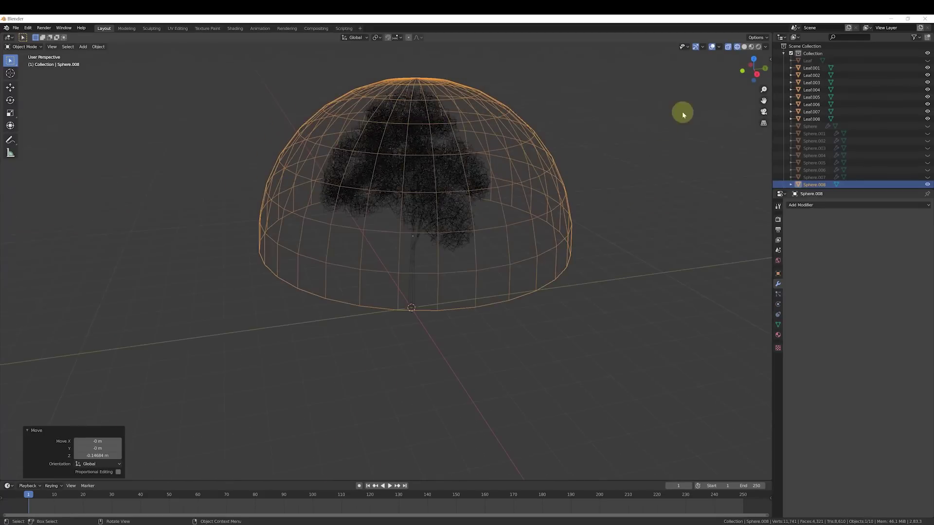
click(744, 46)
mouse_move(623, 129)
middle_down()
mouse_move(560, 150)
mouse_move(559, 115)
mouse_move(604, 114)
middle_up()
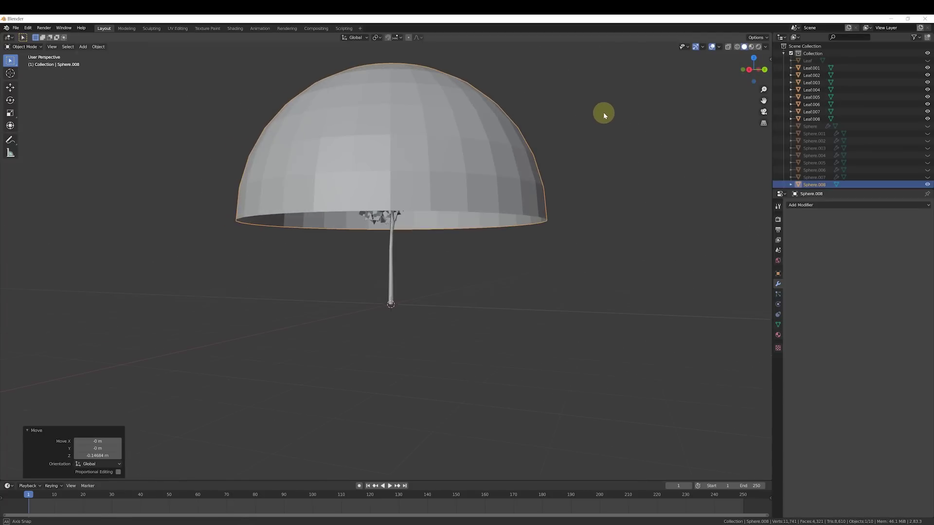
mouse_move(624, 127)
middle_down()
mouse_move(650, 134)
mouse_move(641, 131)
middle_up()
middle_drag(642, 132, 635, 133)
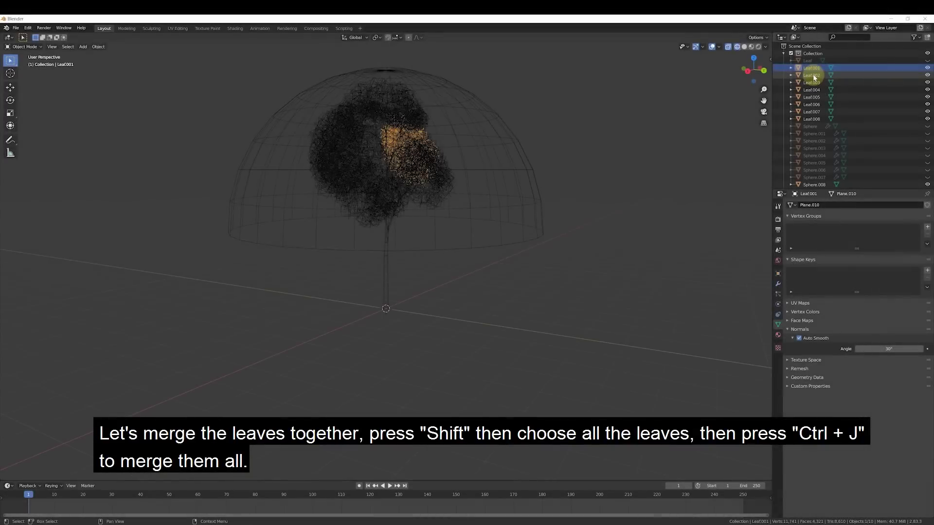
shift+click(817, 119)
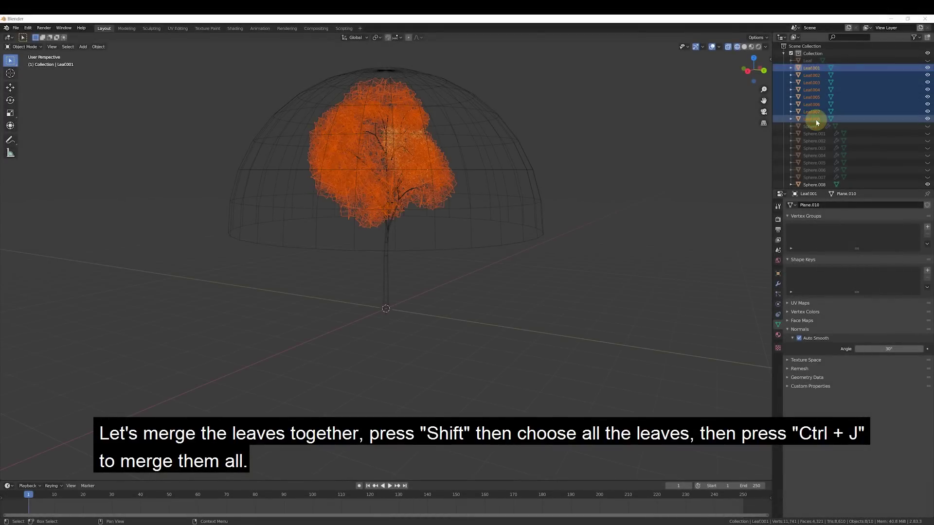
key(ctrl+j)
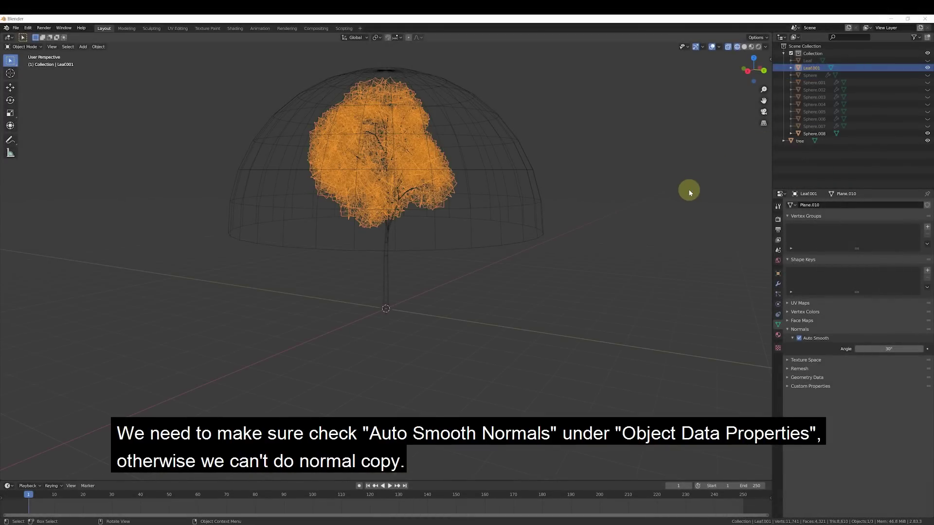
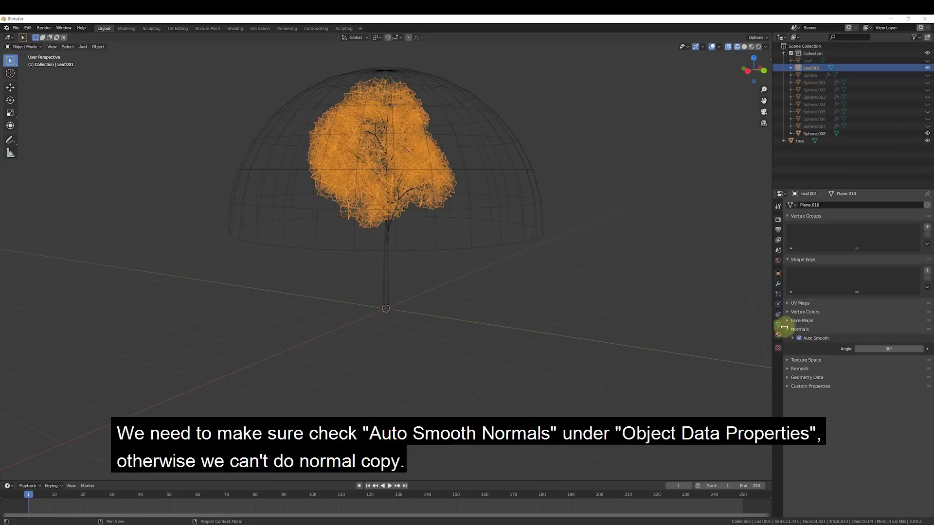
double_click(812, 68)
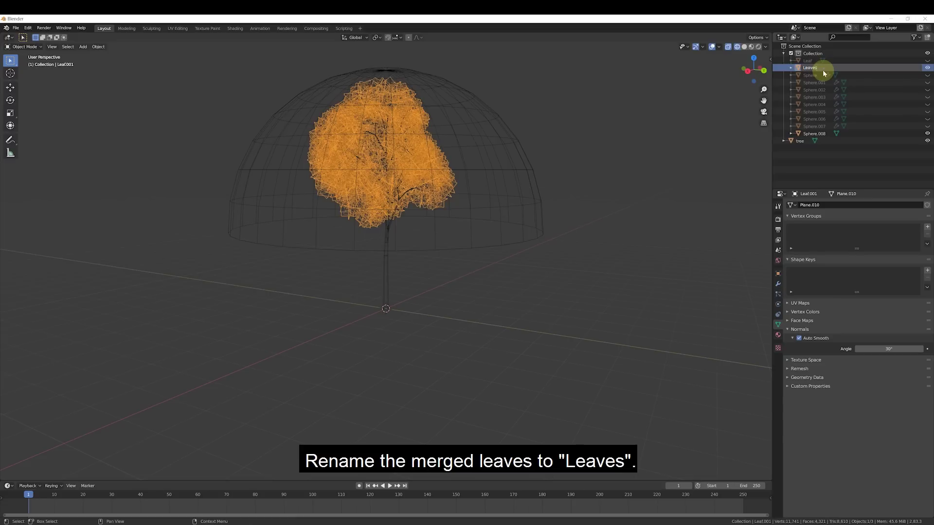
key(Return)
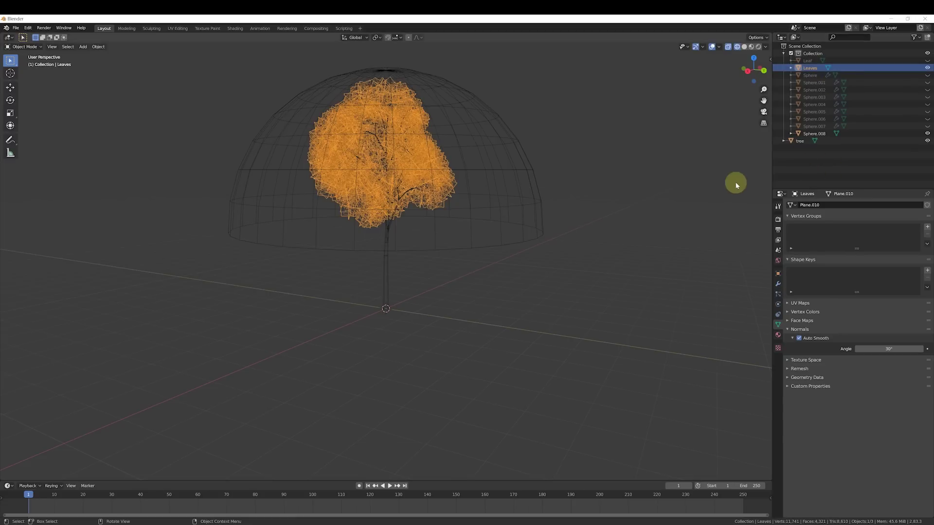
- Add a Data Transfer modifier to the Leaves object and enable Face Corner Data with Custom Normals
click(779, 284)
click(825, 205)
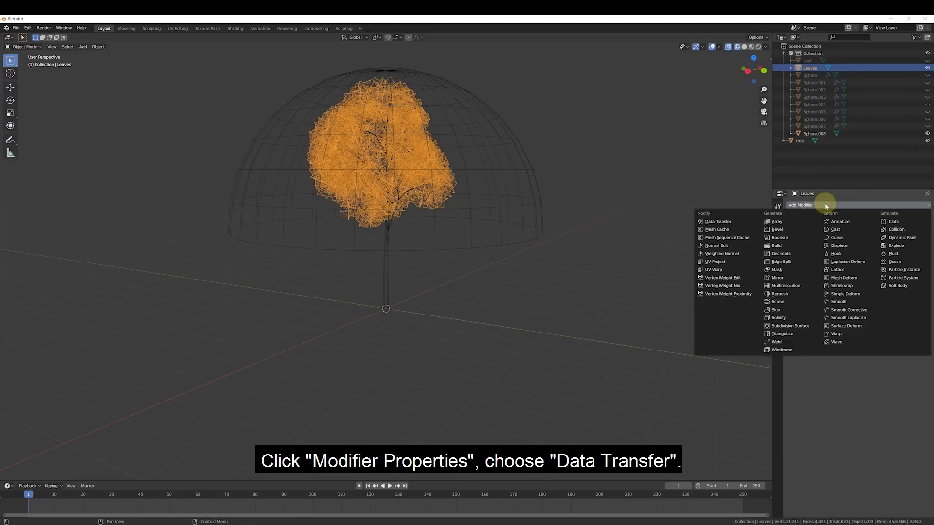
click(712, 223)
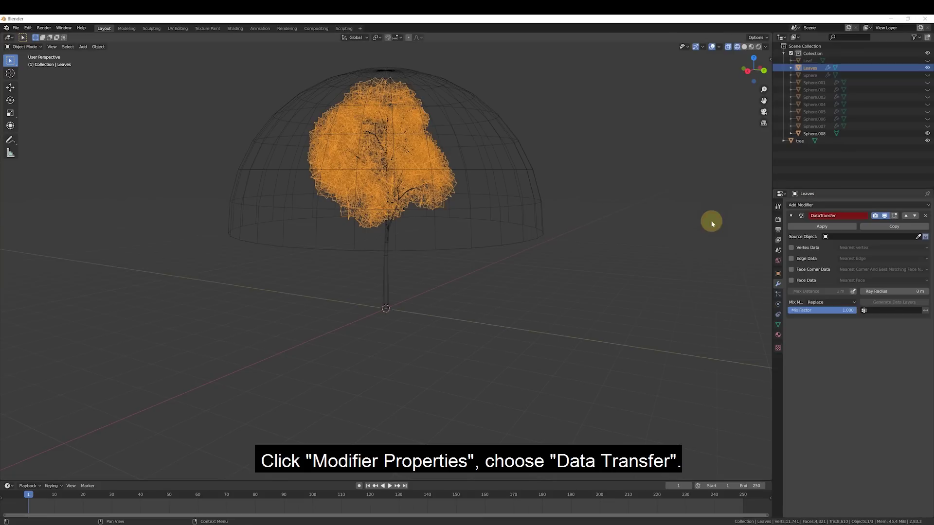
click(802, 271)
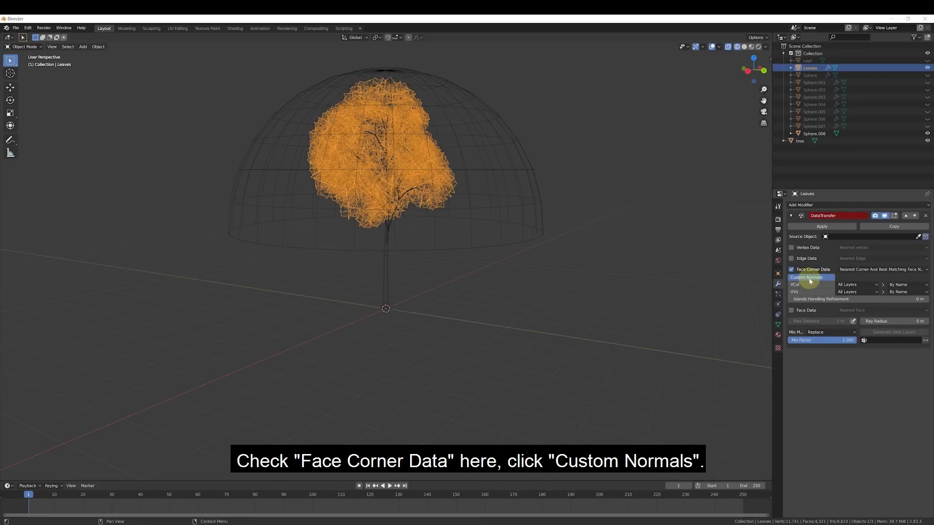
- Map face corners by Nearest Corner Of Nearest Face with the half sphere Sphere.008 as source object, and apply the Data Transfer modifier
click(851, 269)
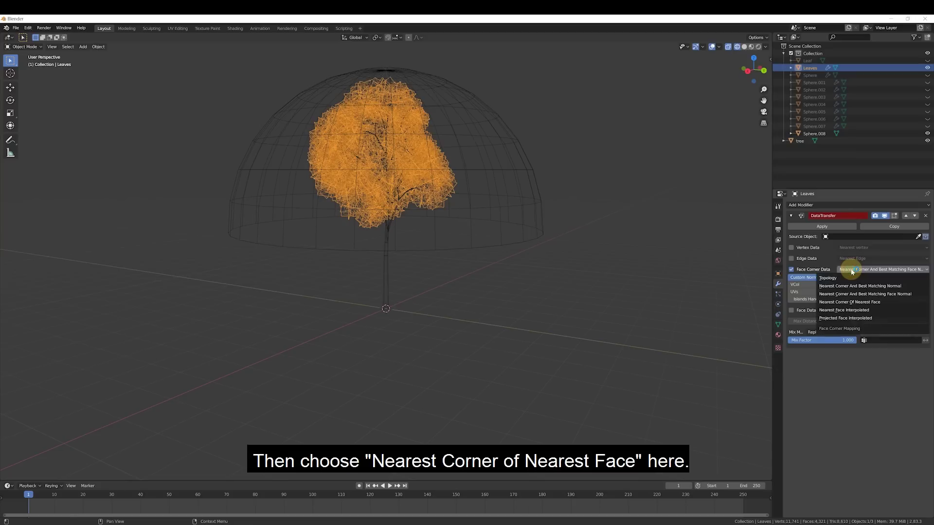
click(884, 303)
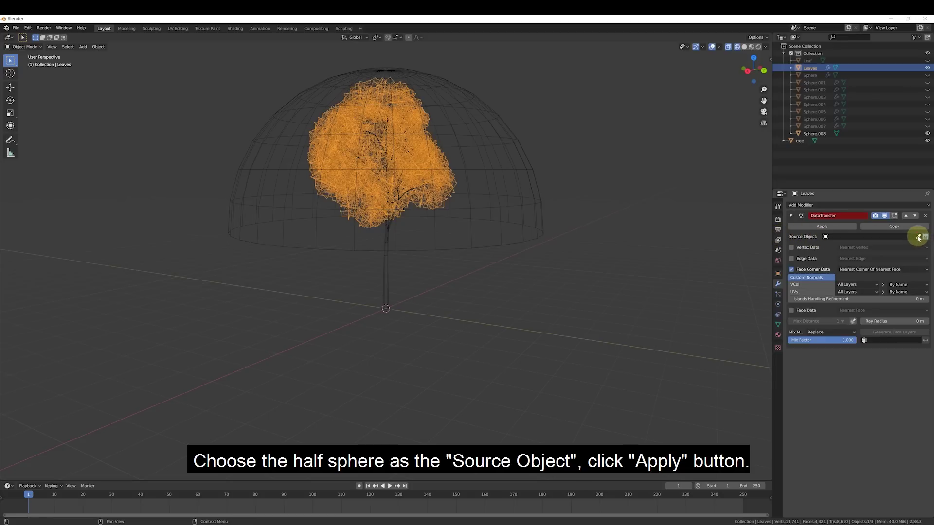
click(826, 130)
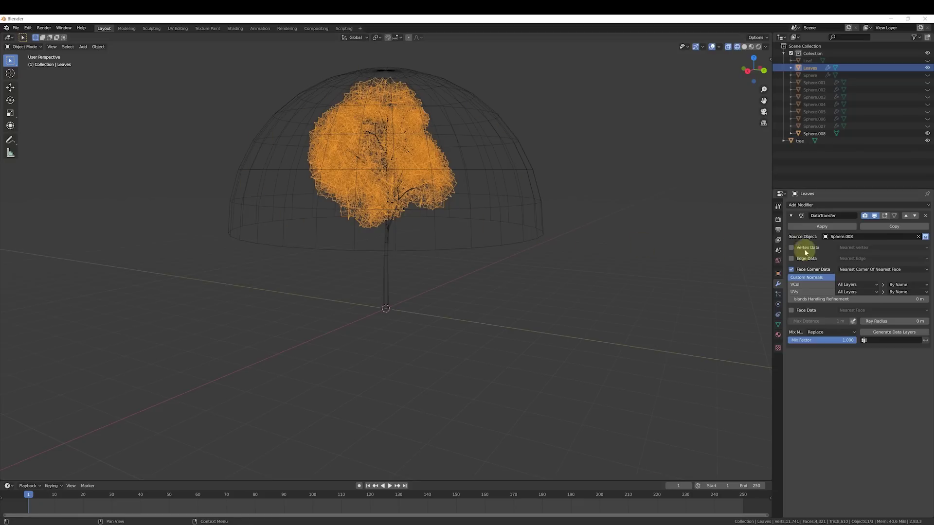
click(828, 227)
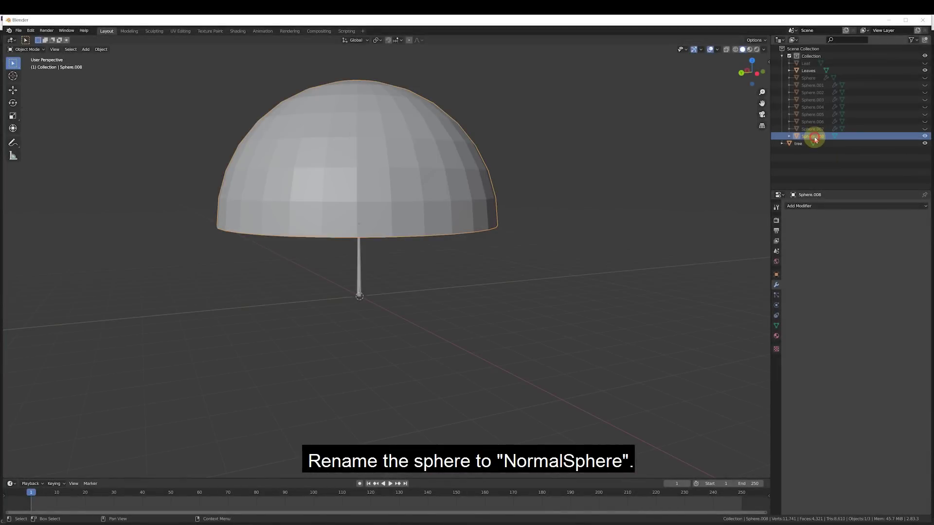
- Rename the half sphere as NormalSphere and the tree trunk object as Trunk
double_click(821, 138)
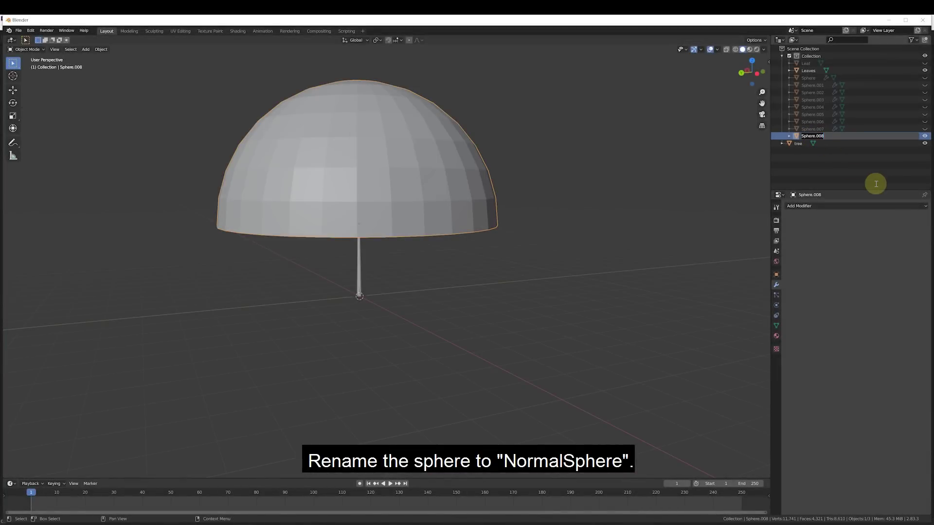
text(NormalSphere)
key(Return)
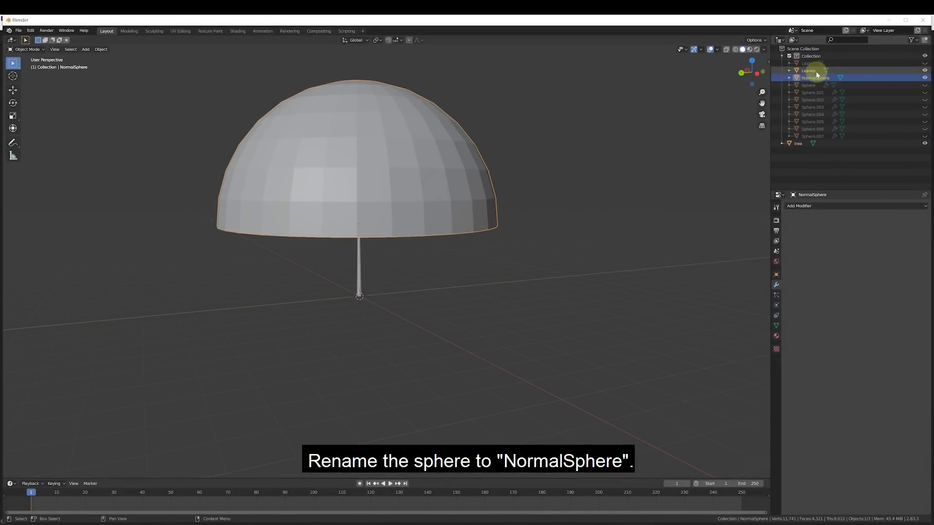
click(843, 263)
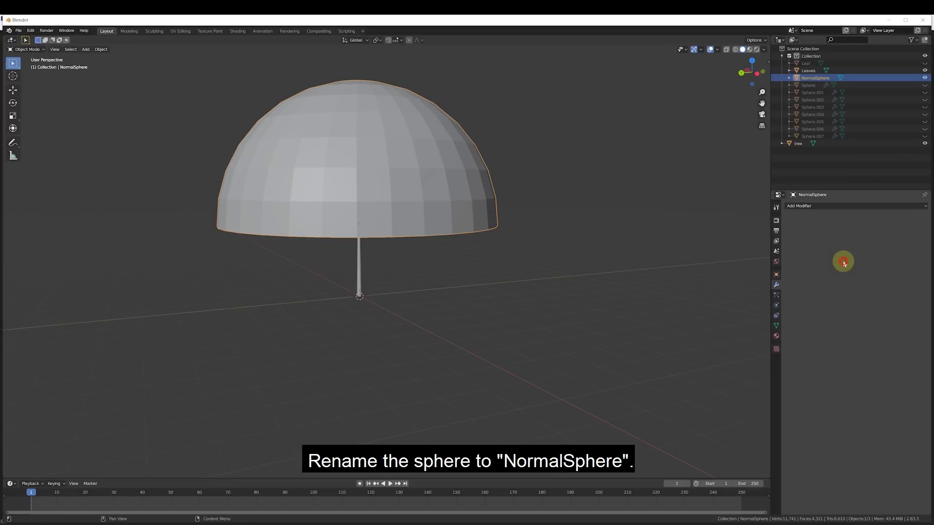
double_click(800, 144)
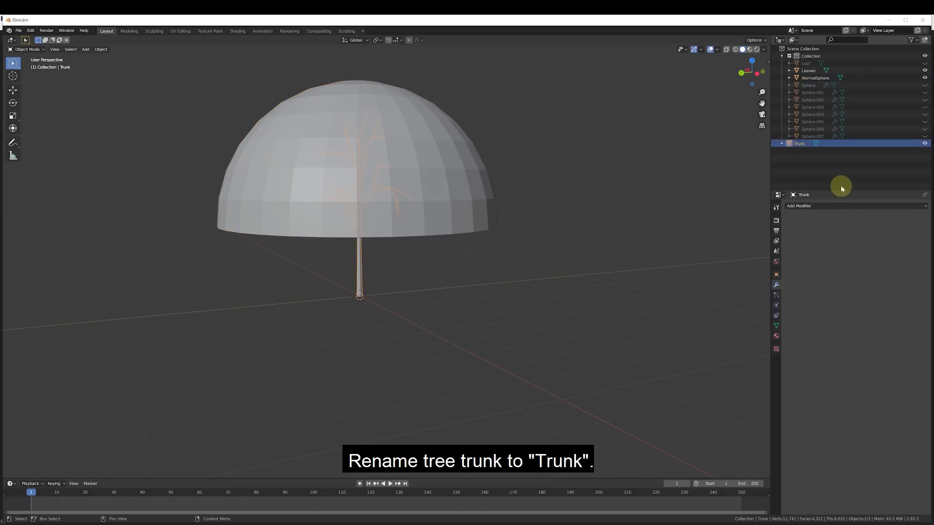
click(842, 263)
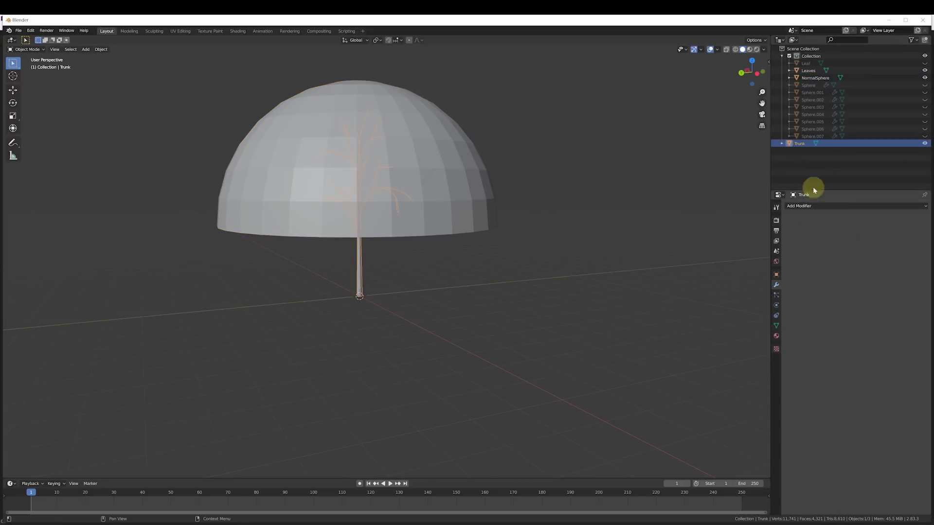
- Hide the NormalSphere object so only the leaves and trunk are displayed
click(818, 71)
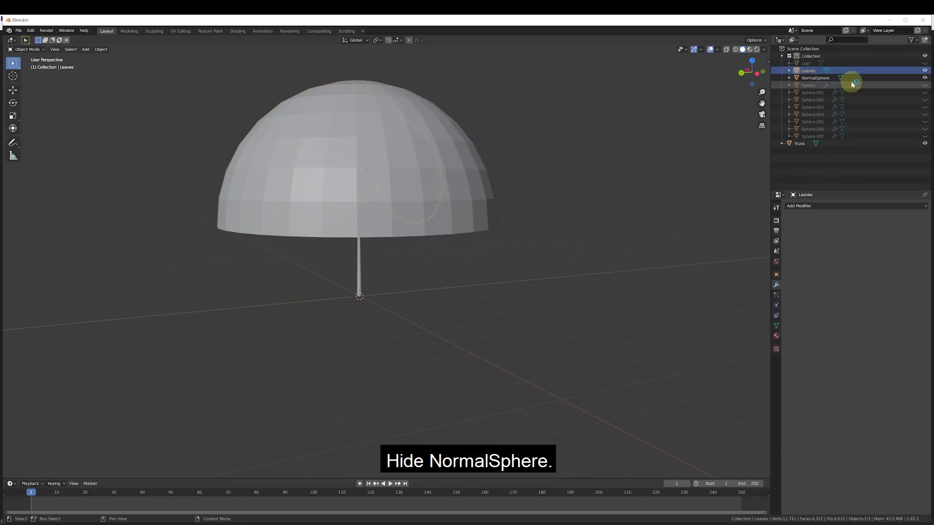
click(824, 80)
click(925, 77)
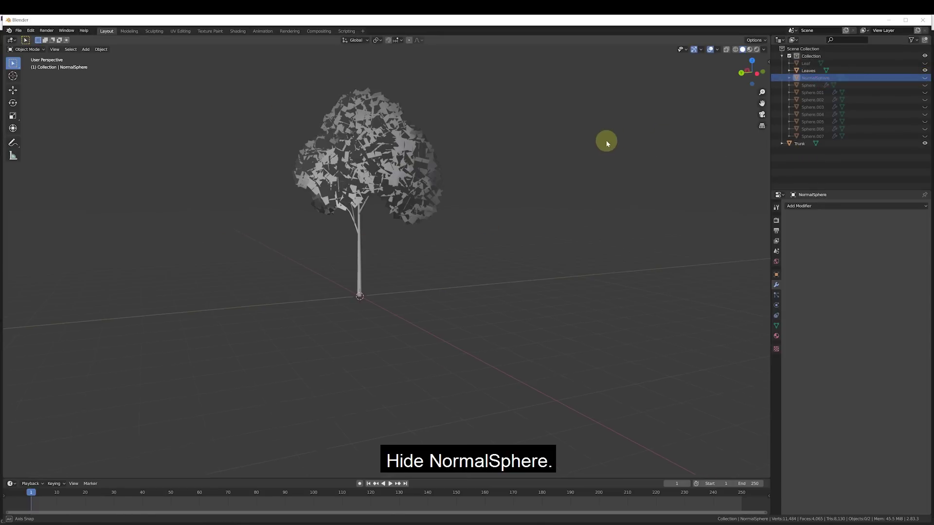
mouse_move(607, 143)
middle_down()
mouse_move(496, 140)
mouse_move(591, 144)
middle_up()
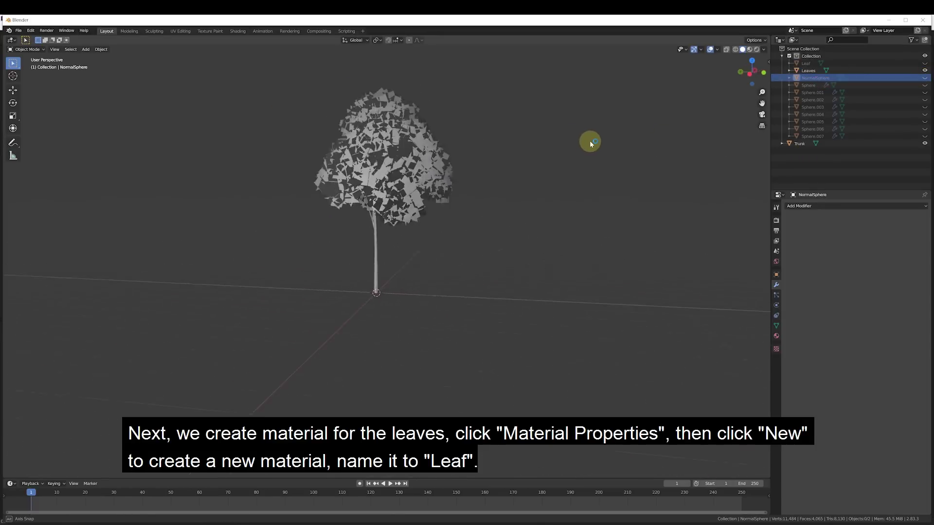
- Create a new material on the Leaves object and name it Leaf
click(808, 71)
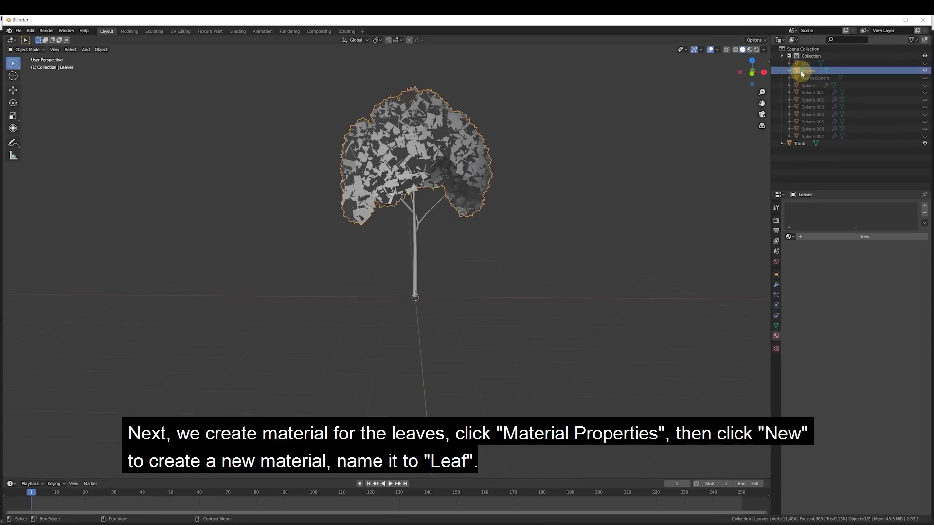
click(777, 326)
click(777, 336)
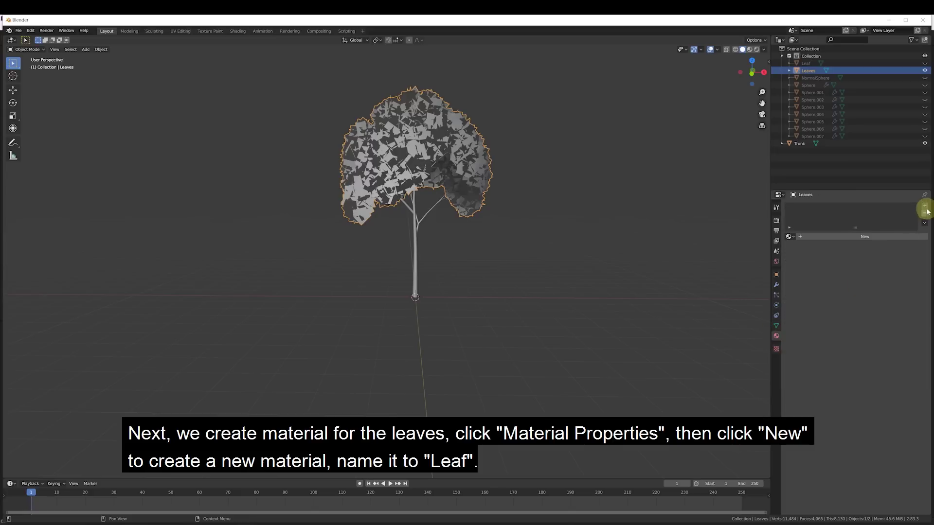
click(885, 240)
click(845, 239)
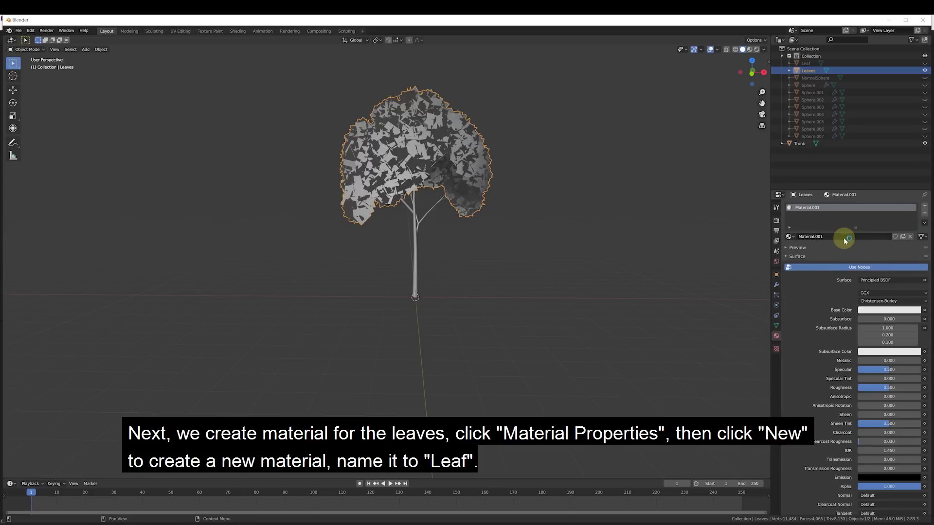
text(Leaf)
key(Return)
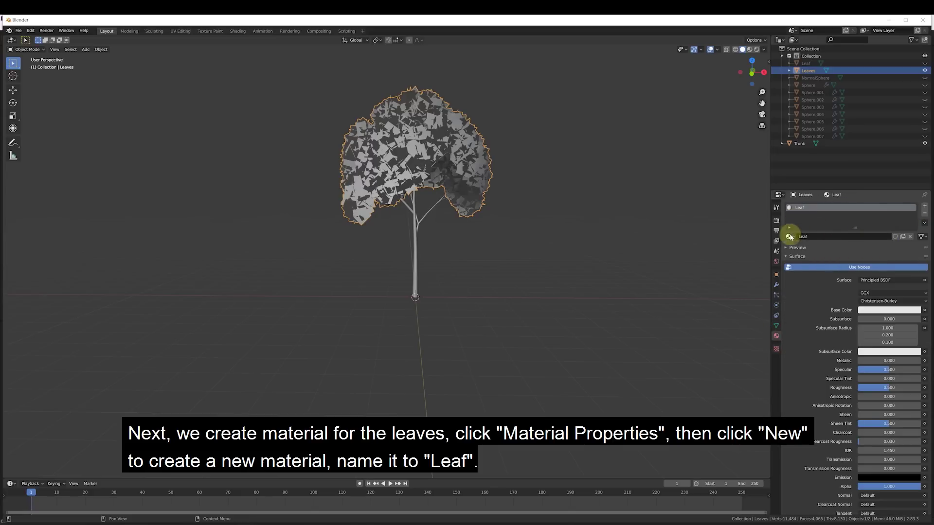
- Create a new material on the Trunk object and name it Trunk
click(800, 143)
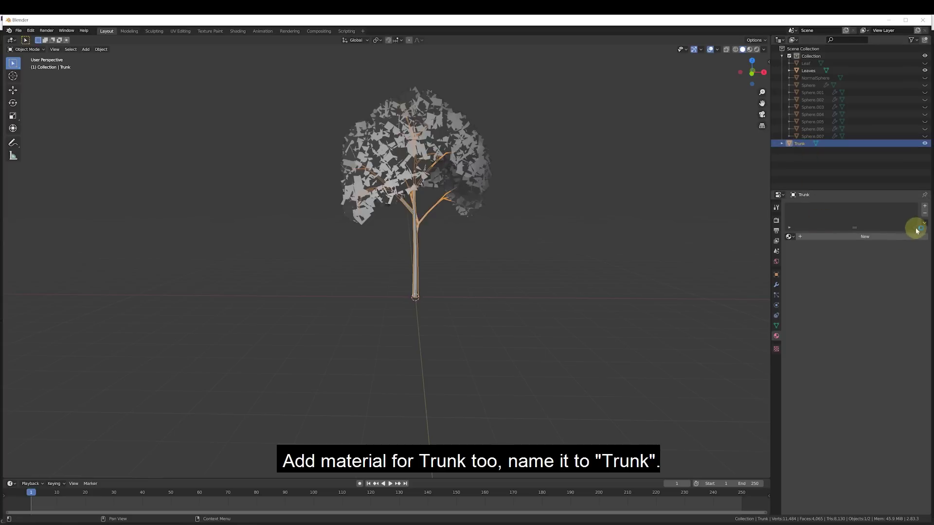
click(875, 237)
click(839, 238)
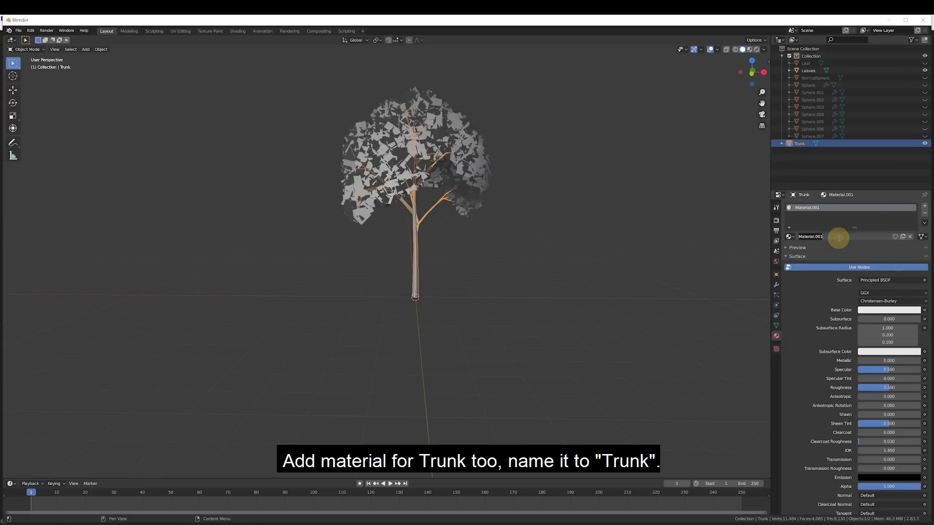
text(Trunk)
key(Return)
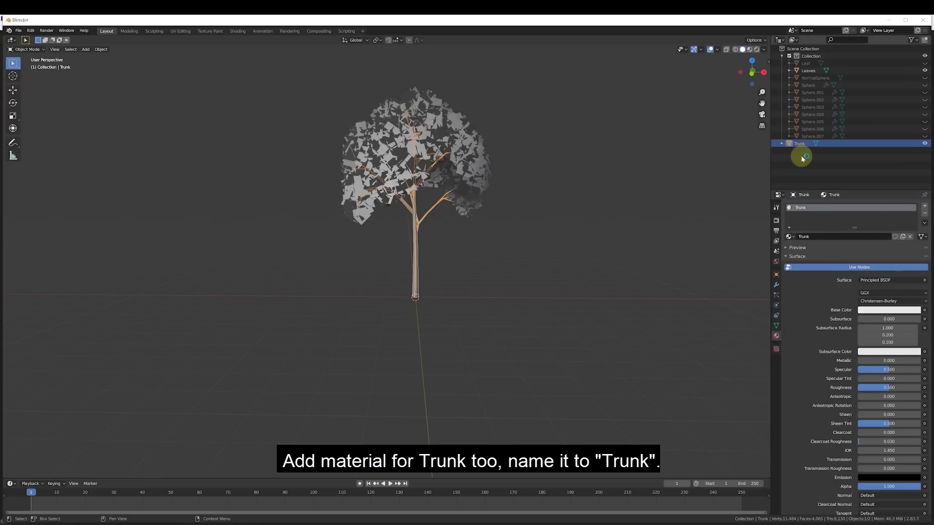
- Select the Leaves object, turn the timeline area into a Shader Editor, and enlarge it to about half the window height
click(809, 71)
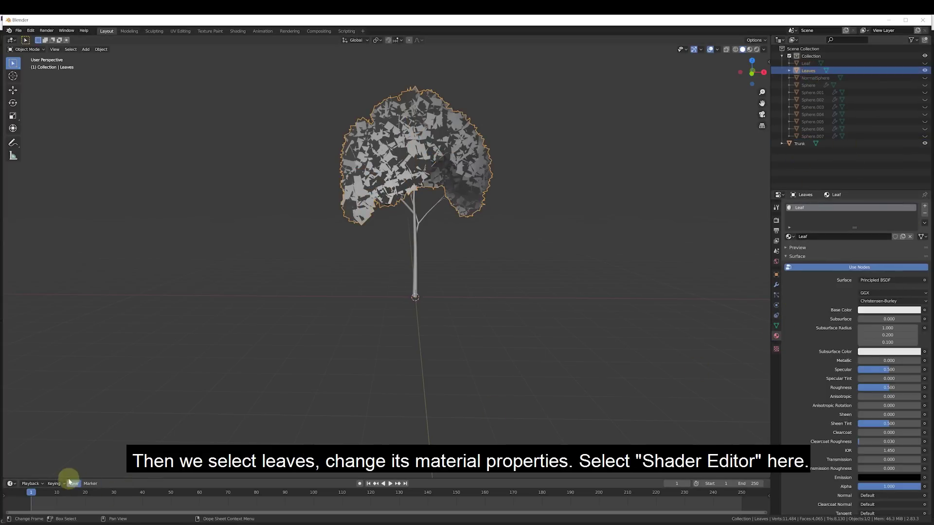
click(14, 485)
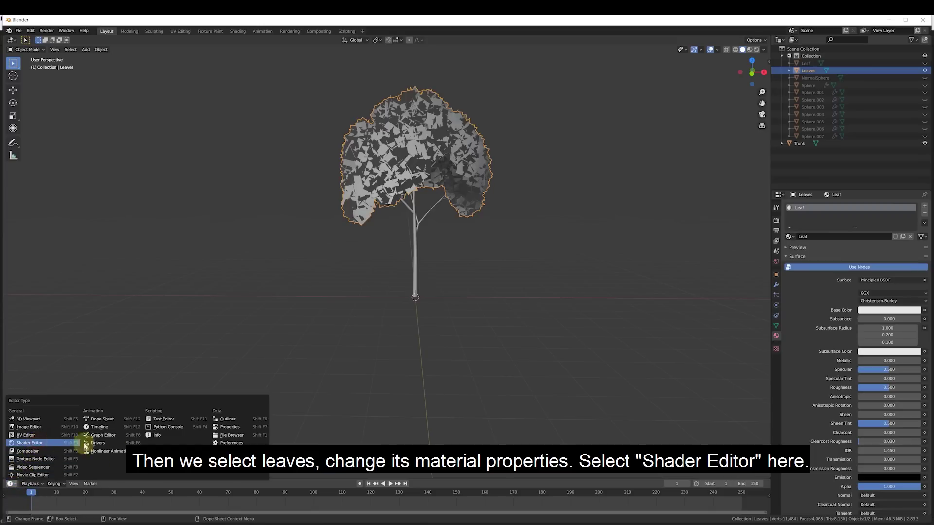
key(Return)
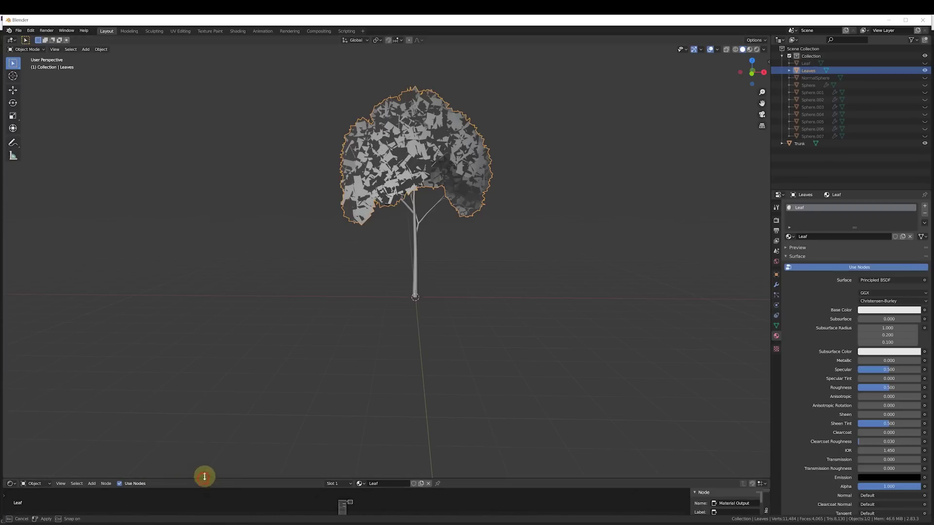
drag(203, 479, 253, 283)
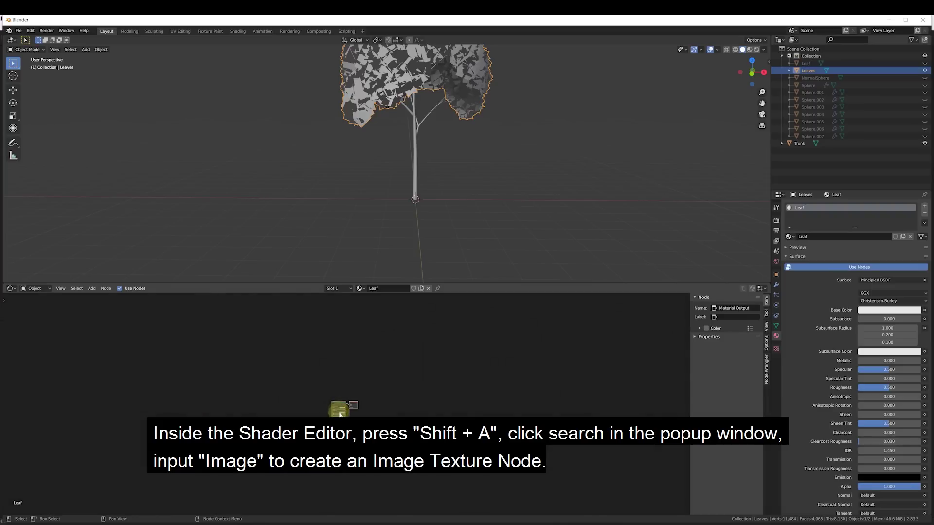
- Add an Image Texture node to the Leaf material and connect its Alpha output to the Principled BSDF's Alpha input
scroll(297, 366, up, 6)
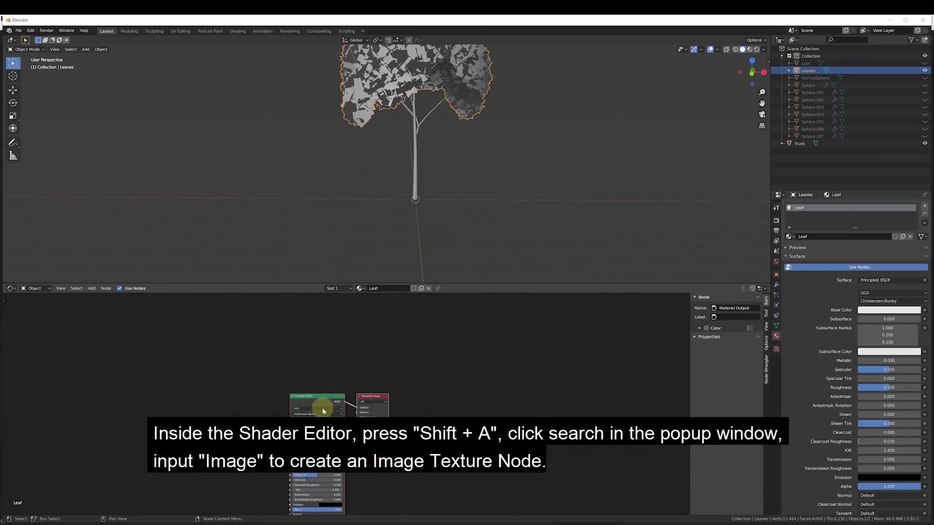
click(291, 370)
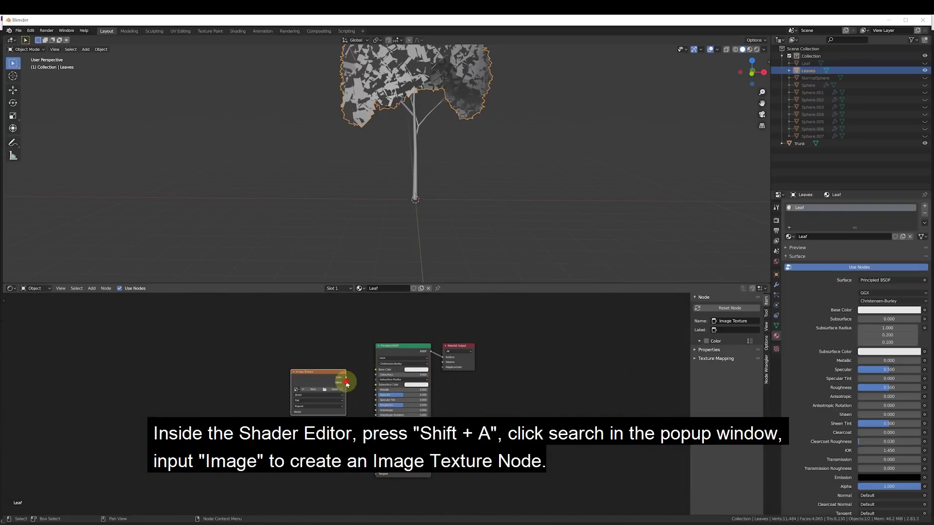
drag(346, 382, 376, 459)
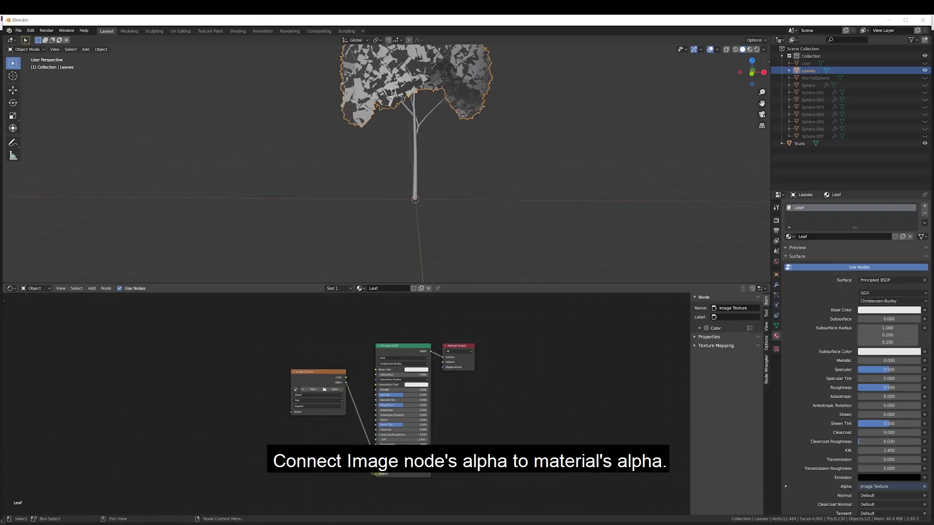
scroll(350, 394, up, 1)
drag(314, 364, 301, 387)
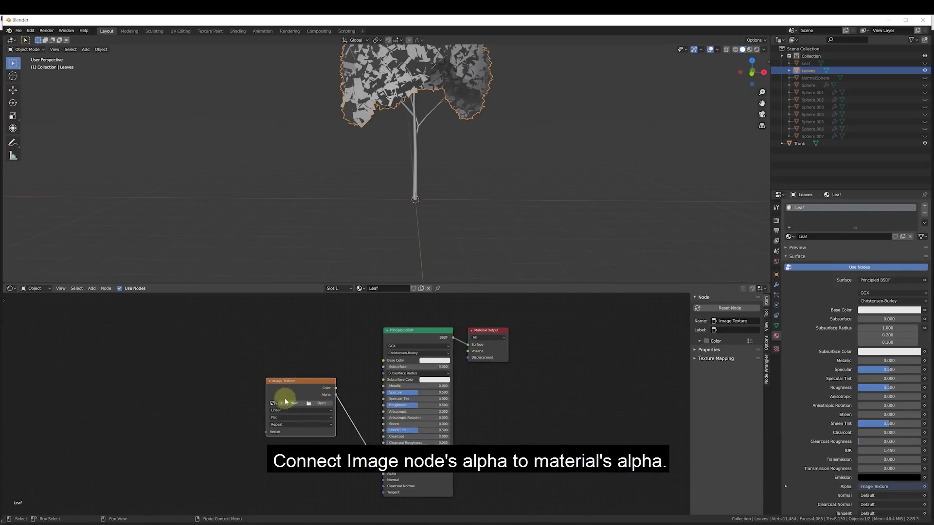
- Add an RGB node above the Image Texture node and connect its Color output to the Principled BSDF's Base Color
right_click(291, 340)
right_click(313, 308)
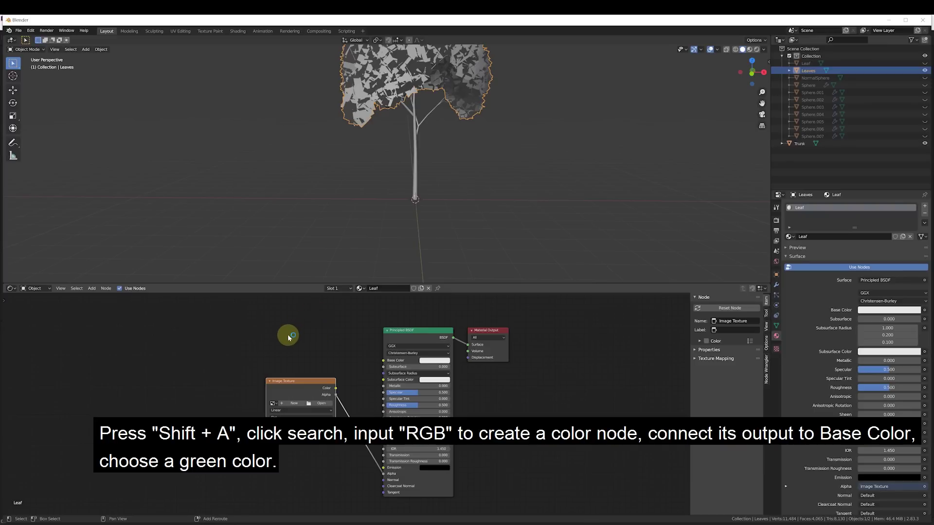
key(shift+a)
click(287, 335)
text(RGB)
key(Return)
click(287, 319)
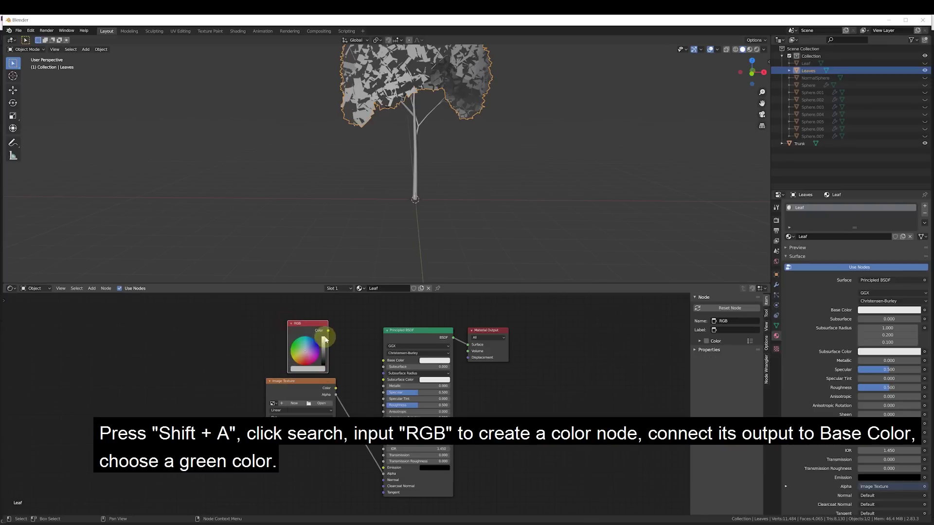
drag(329, 332, 383, 360)
- Set the RGB node's color to green and display the tree in material preview shading
click(307, 353)
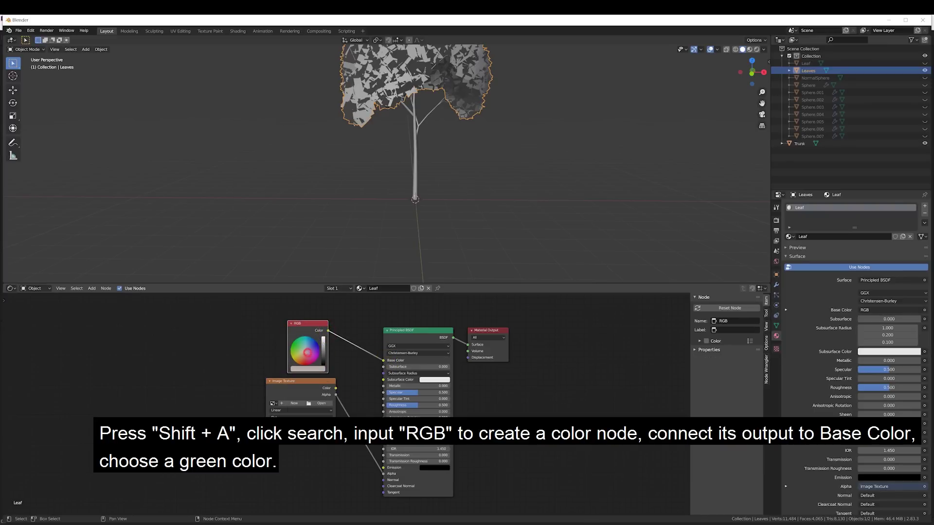
click(749, 49)
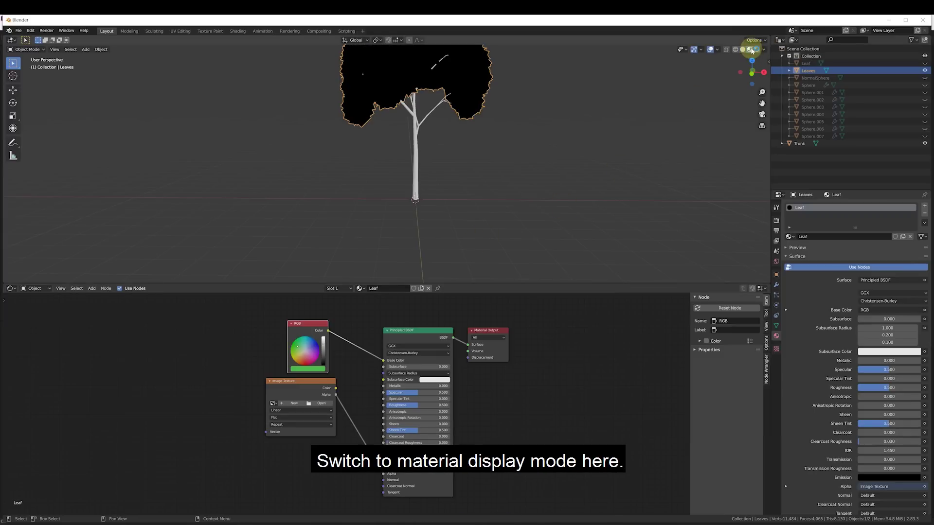
mouse_move(535, 134)
shift+middle_down()
mouse_move(523, 162)
mouse_move(529, 182)
shift+middle_up()
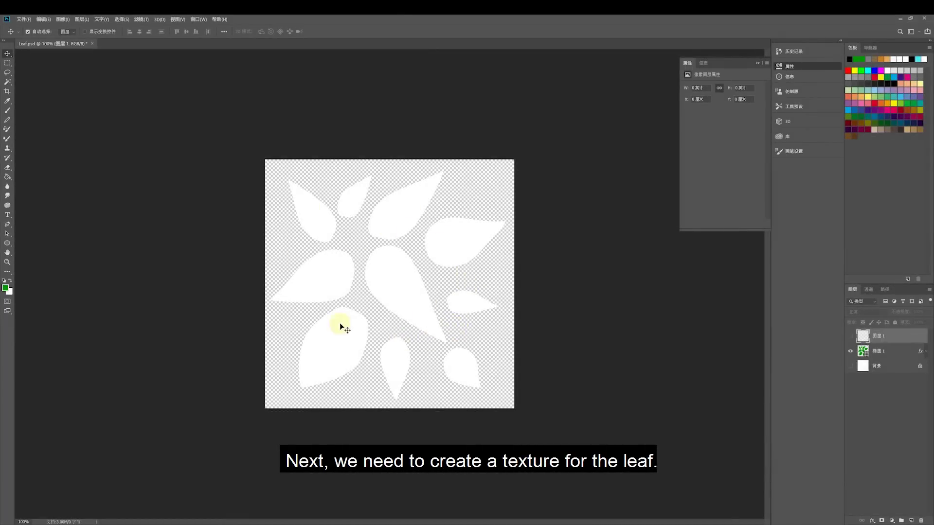
- Switch to Photoshop, show only the white background of Leaf.psd, and draw a green ellipse about 194 by 224 px
click(7, 244)
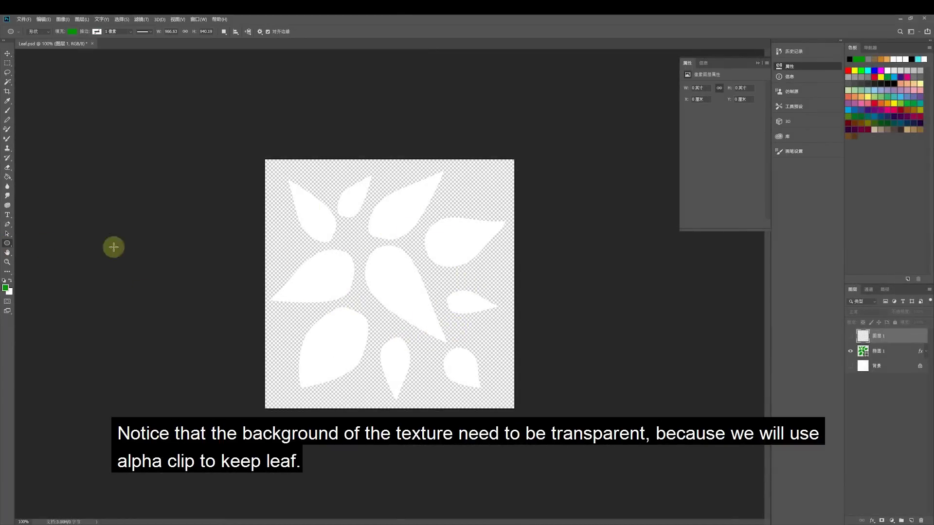
click(850, 367)
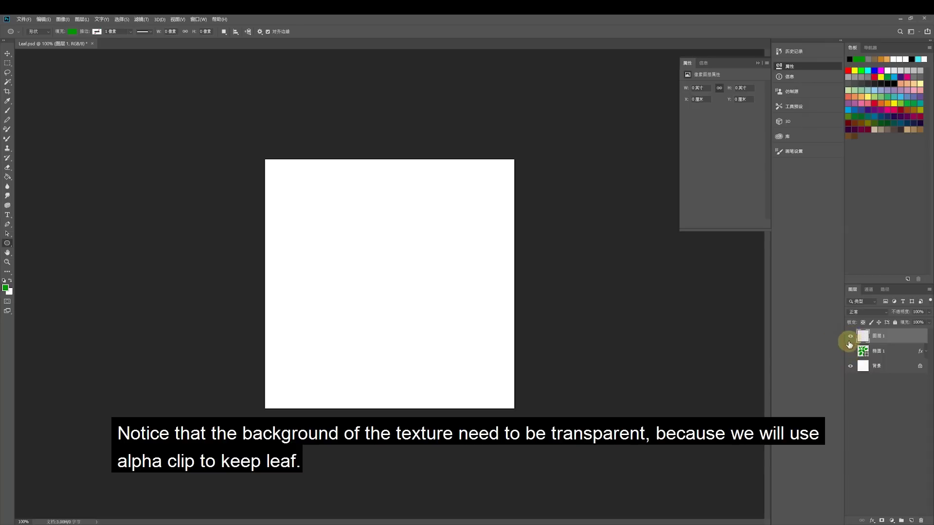
drag(325, 246, 373, 302)
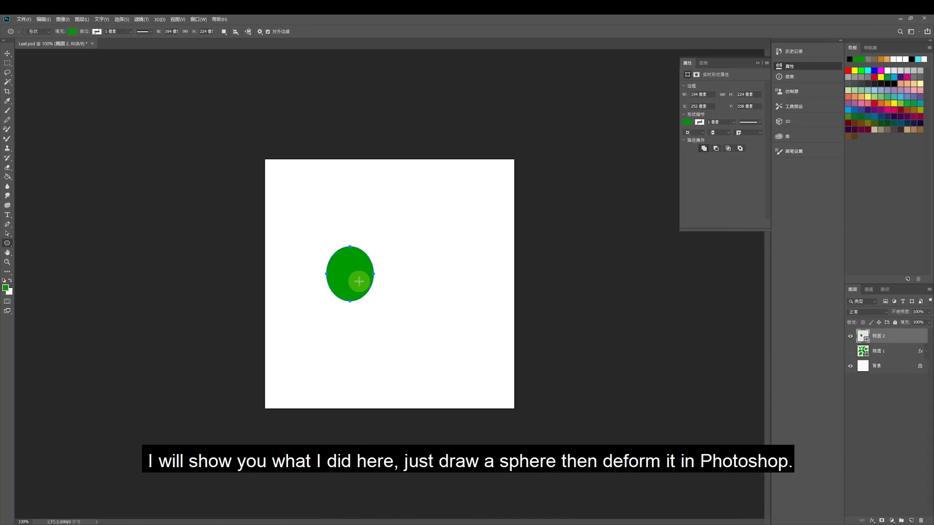
- Warp the green ellipse into a leaf shape with a pointed upper tip and accept its conversion to a regular path
right_click(359, 281)
click(370, 322)
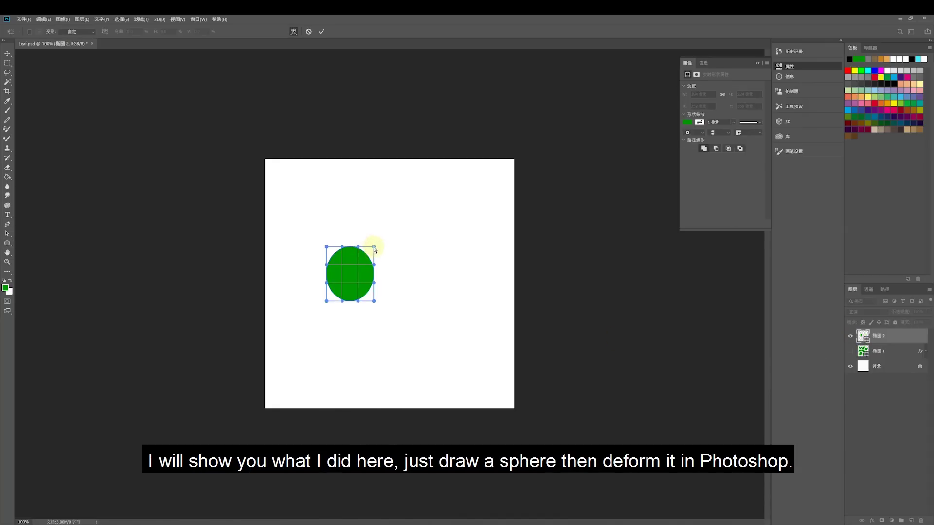
drag(342, 247, 359, 298)
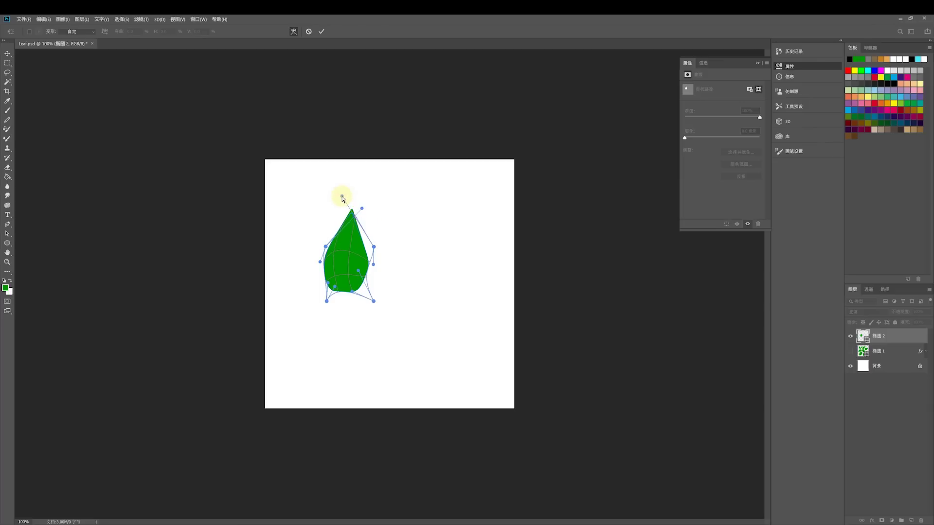
key(u)
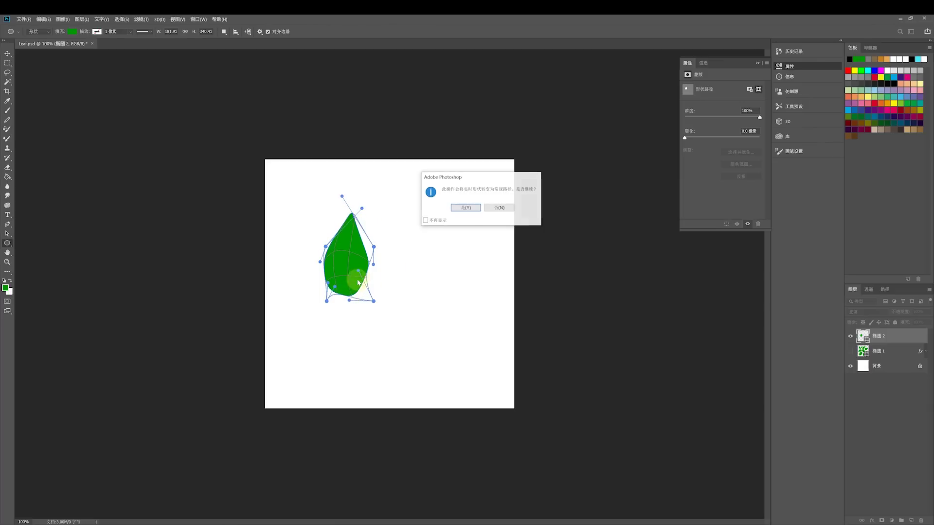
click(466, 206)
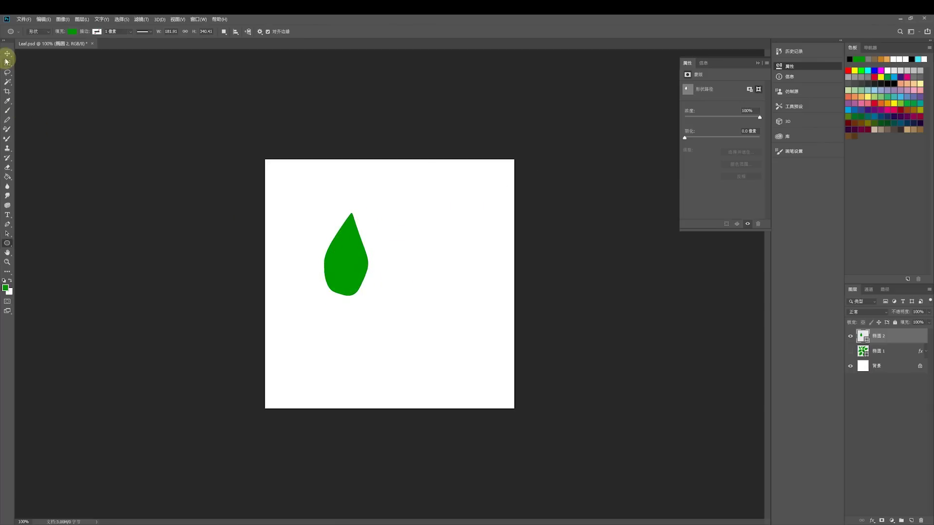
- Rotate the leaf about 32 degrees counterclockwise, place it in the canvas's upper-left area, and put a copy beside it
click(7, 53)
mouse_move(358, 259)
mouse_down()
mouse_move(343, 237)
mouse_move(358, 244)
mouse_up()
drag(386, 194, 355, 198)
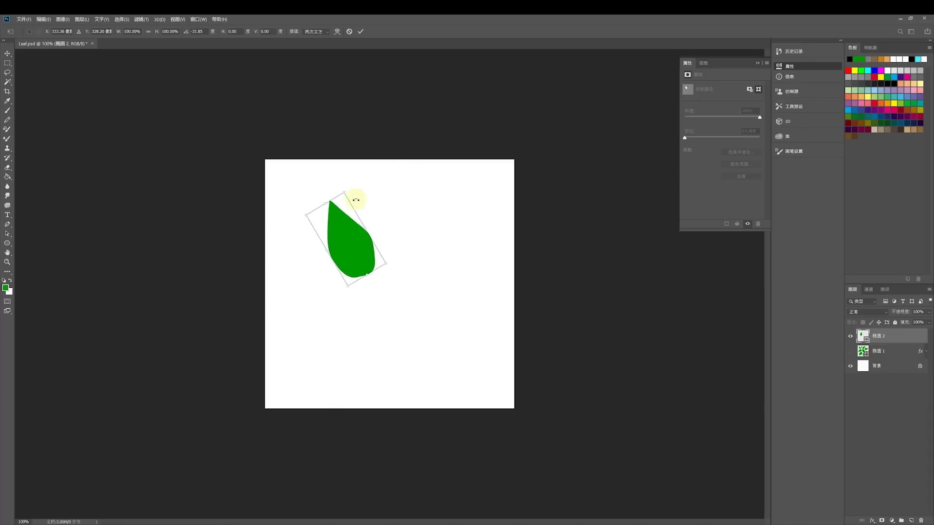
drag(350, 243, 378, 267)
key(Return)
- Rotate the second leaf toward the canvas's upper right, and add a third leaf copy pointing to the lower left
key(ctrl+t)
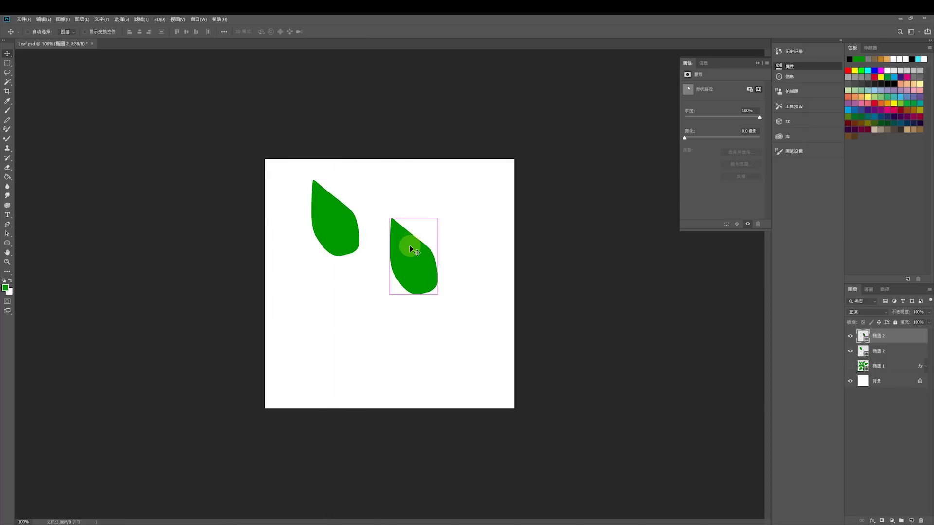
drag(439, 216, 460, 273)
drag(404, 269, 340, 308)
key(Return)
key(ctrl+t)
drag(292, 265, 227, 389)
drag(343, 329, 410, 312)
key(Return)
- Add two more leaf copies, one rotated to point lower right near the center and one pointing upper right at the canvas's right edge
key(ctrl+t)
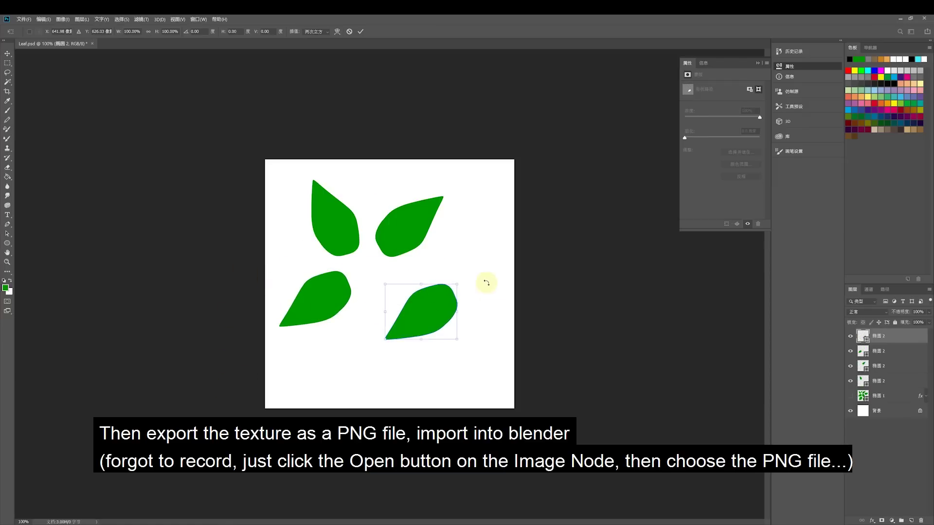
drag(486, 277, 346, 258)
drag(418, 305, 508, 253)
key(Return)
key(ctrl+t)
drag(457, 254, 461, 250)
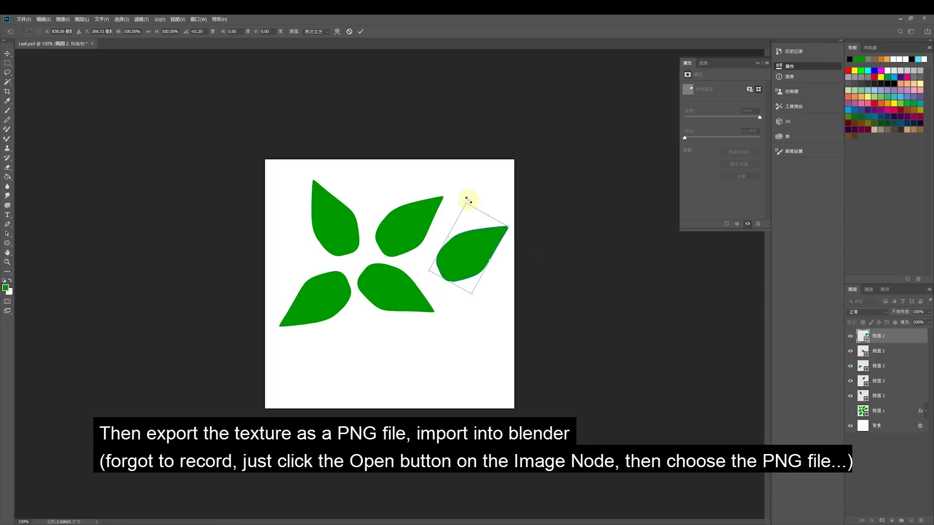
drag(464, 205, 468, 219)
key(Return)
drag(474, 254, 396, 177)
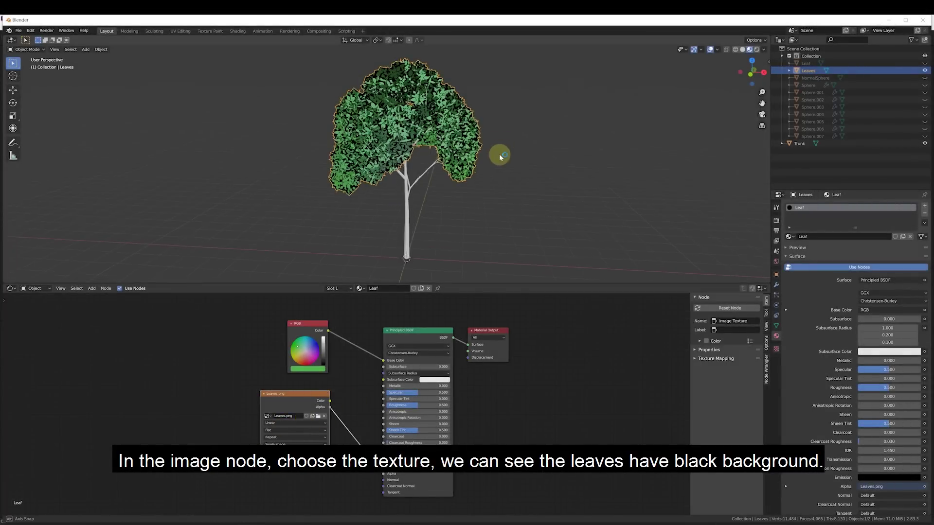
- In Blender, set the Leaf material's Blend Mode to Alpha Clip and choose a different Shadow Mode
middle_drag(501, 157, 442, 156)
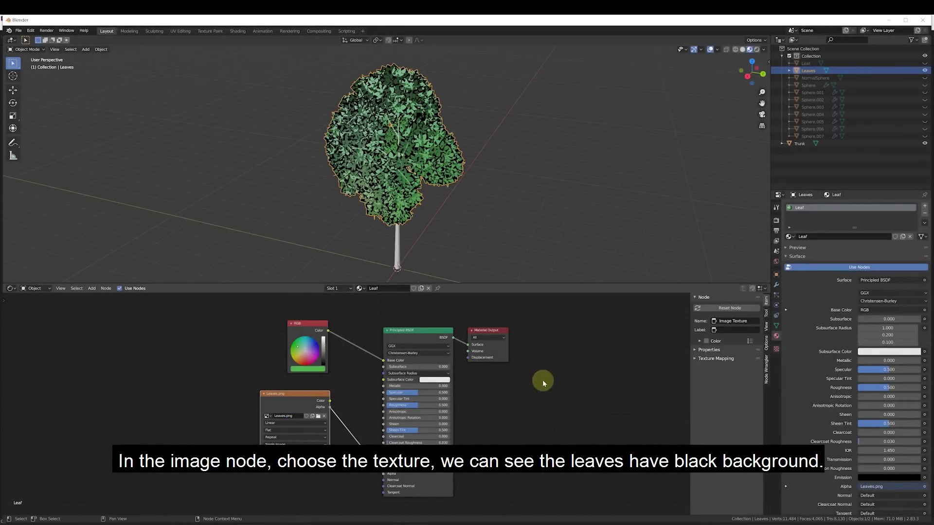
scroll(834, 387, down, 6)
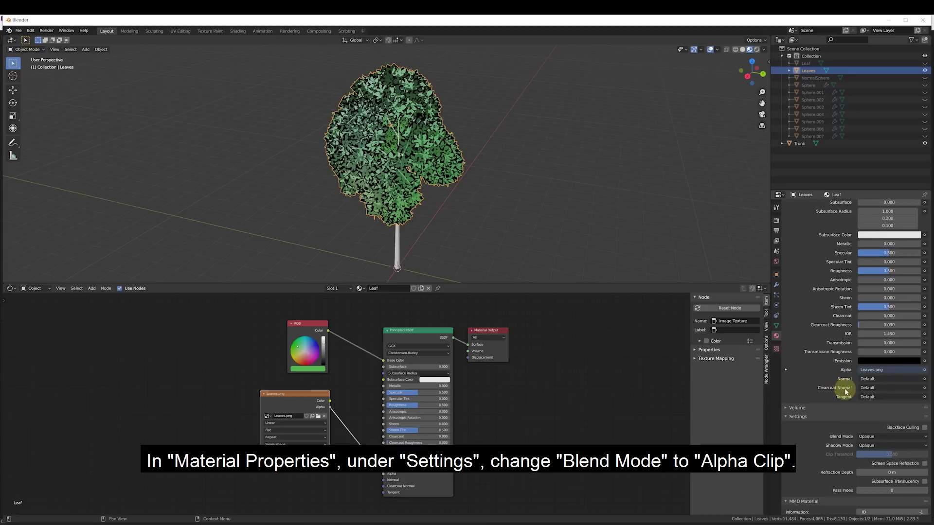
scroll(845, 395, down, 3)
click(868, 369)
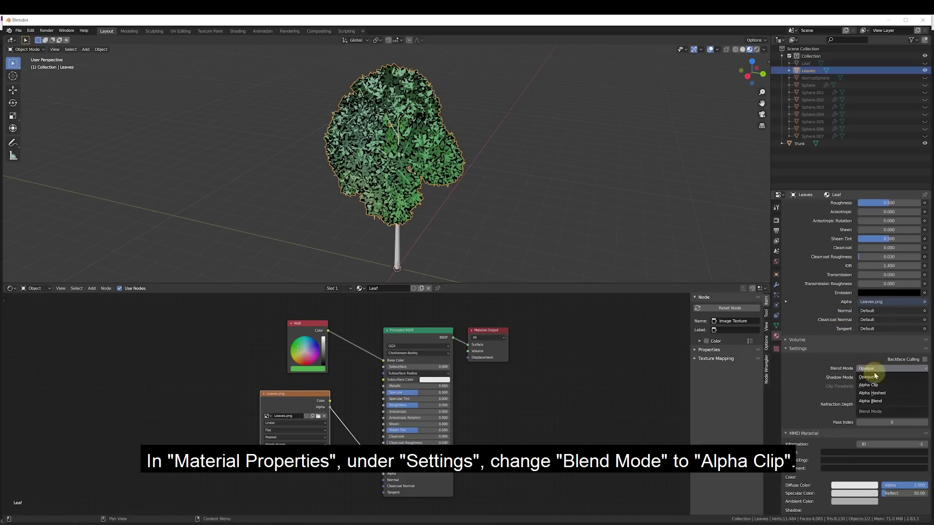
click(875, 385)
click(874, 379)
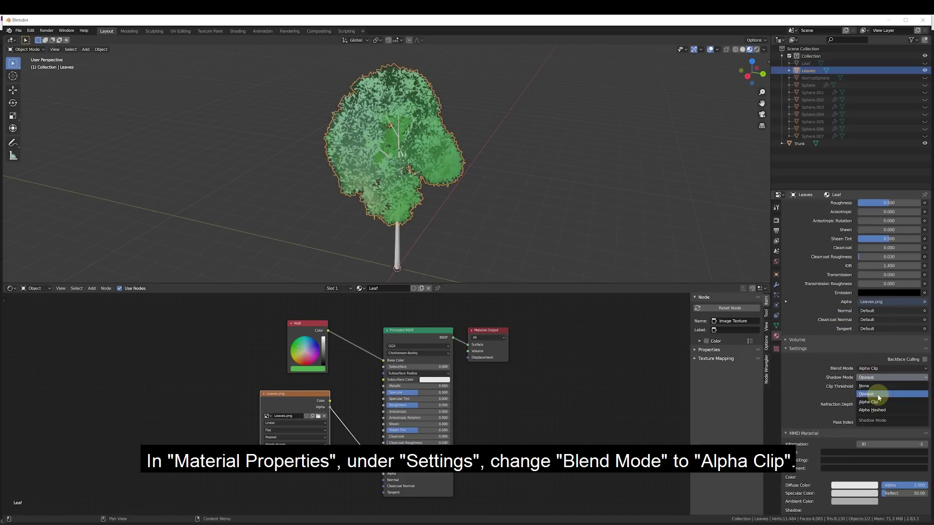
click(875, 386)
middle_drag(629, 246, 509, 229)
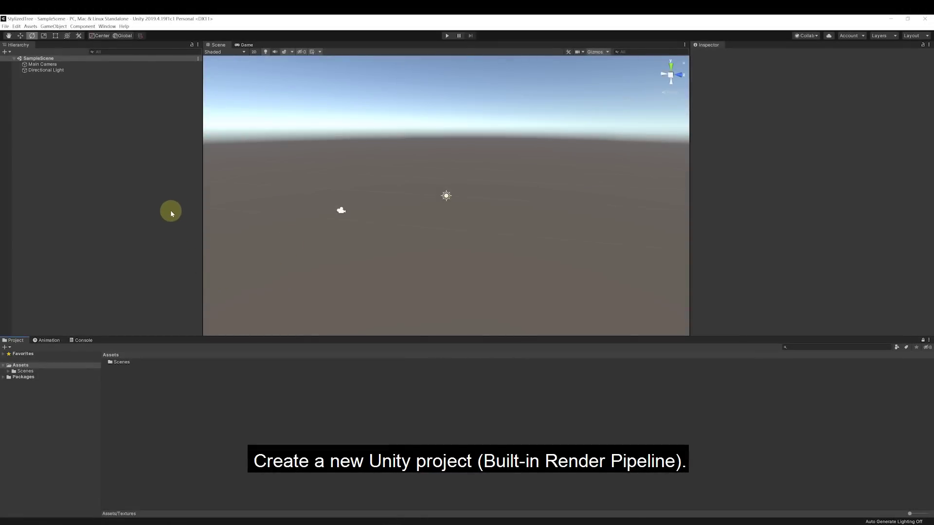
- Switch to the StylizedTree project in Unity and create a folder named Models in Assets
right_click(150, 403)
mouse_move(184, 242)
click(275, 237)
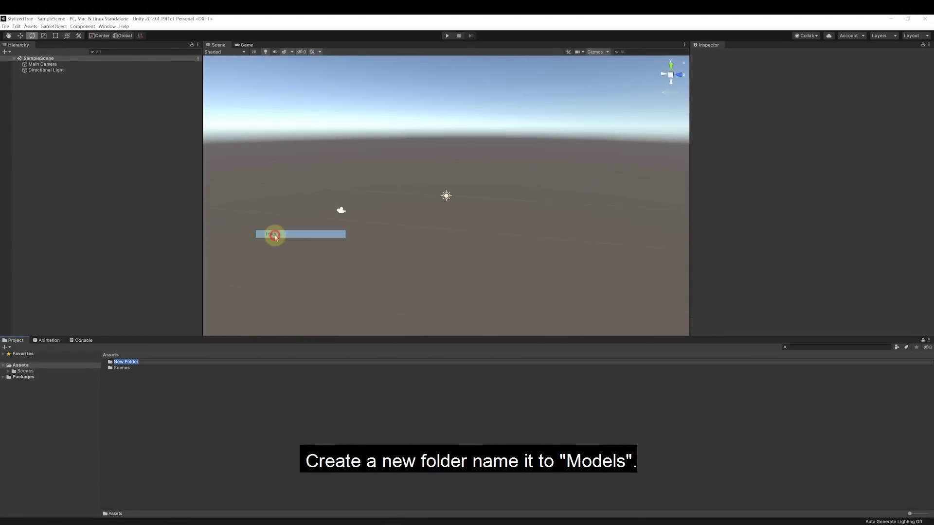
text(Models)
key(Return)
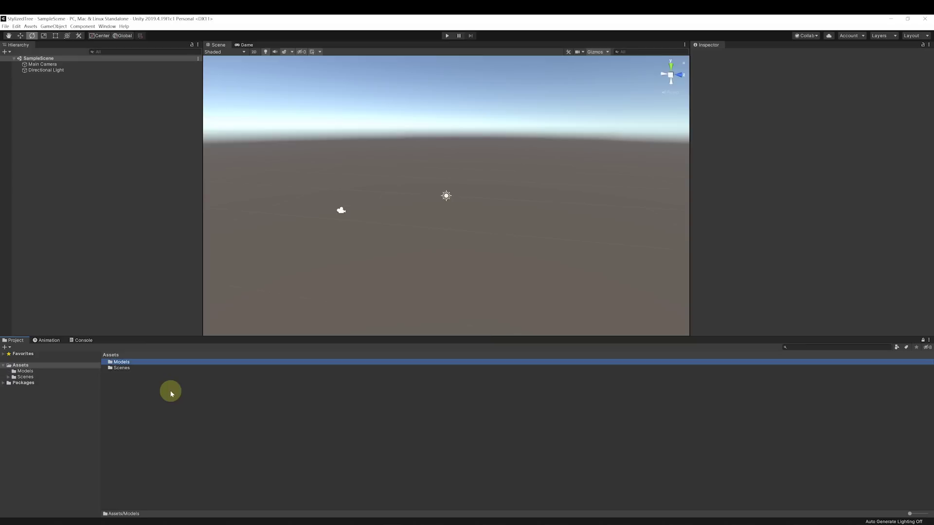
- Duplicate the Models folder, rename the copy as Materials, and select the original Models folder
key(ctrl+d)
click(137, 368)
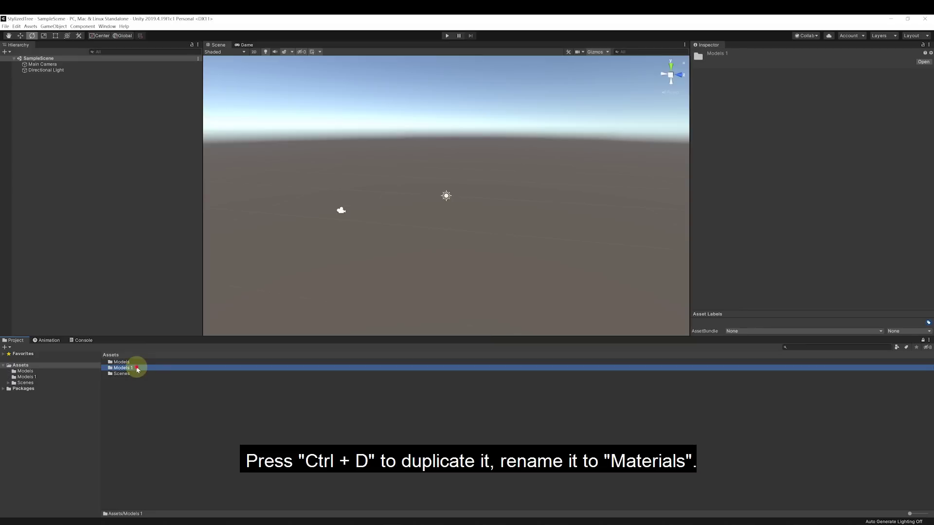
text(Materials)
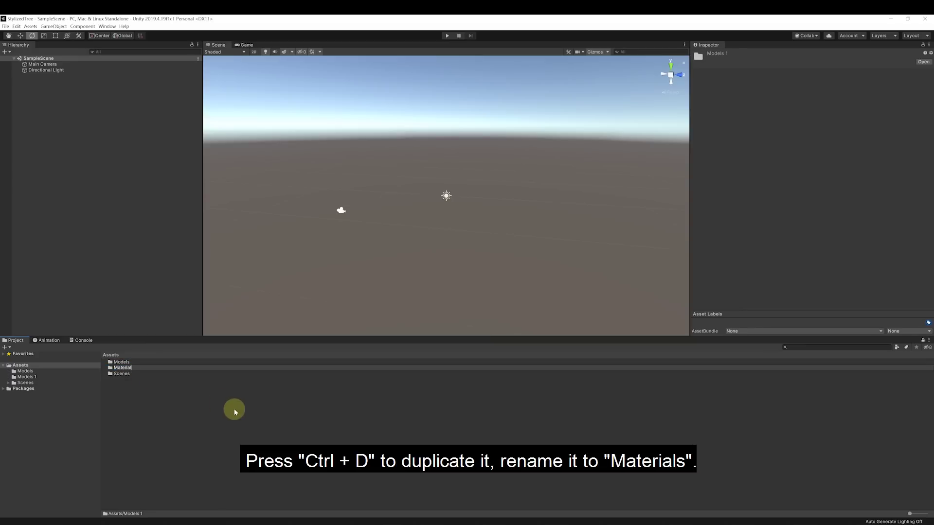
key(Return)
click(138, 368)
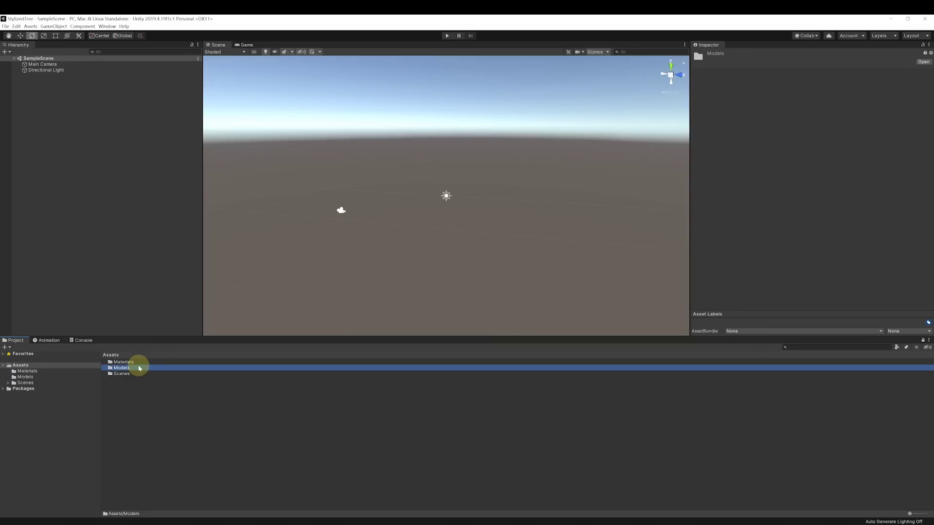
- Duplicate the Models folder again and rename the copy as Textures
key(ctrl+d)
click(137, 378)
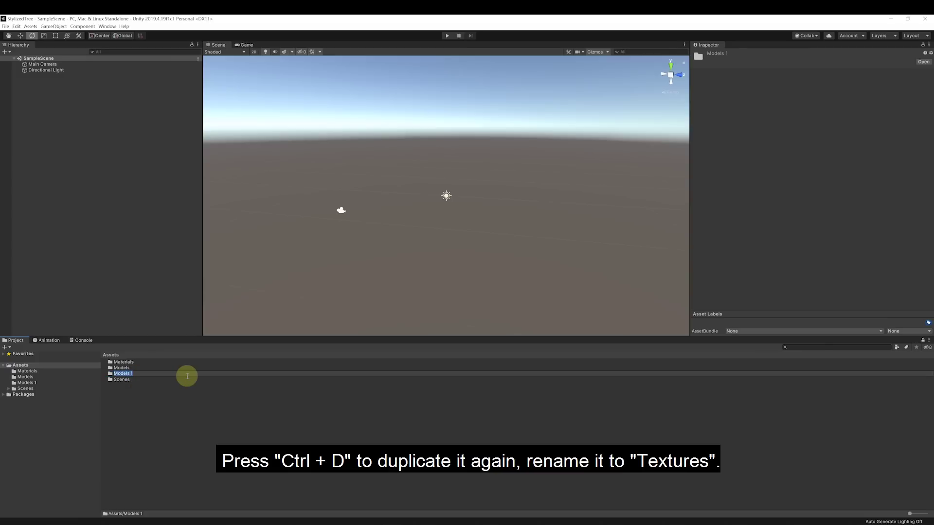
text(Textures)
key(Return)
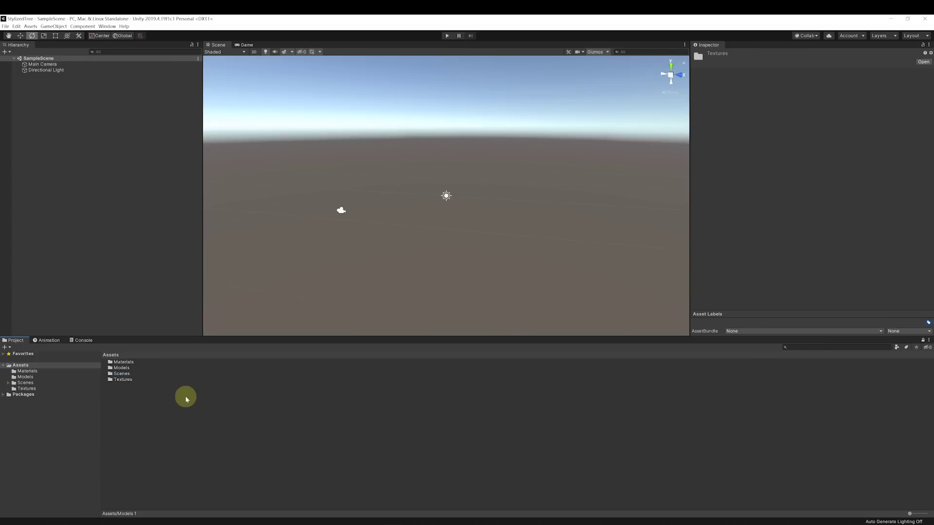
- Create a new material named Skybox in the Materials folder
click(179, 413)
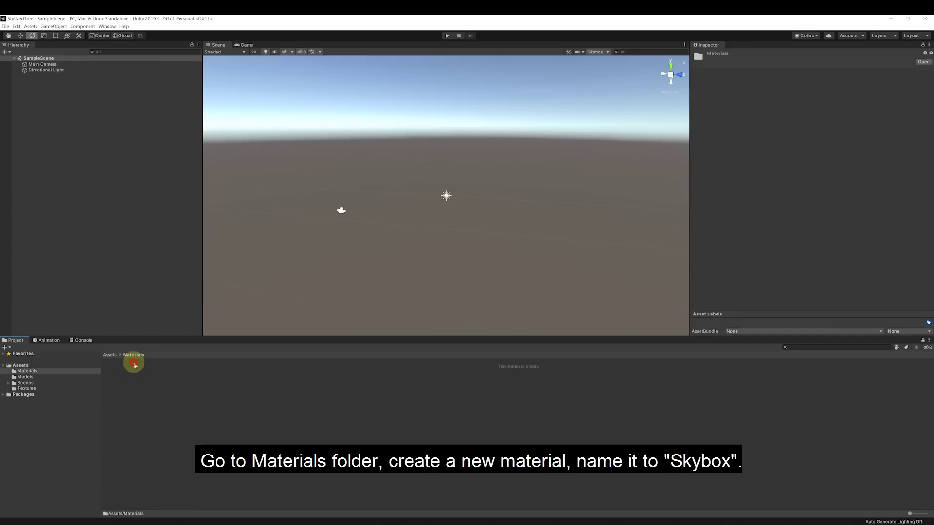
right_click(163, 395)
mouse_move(190, 232)
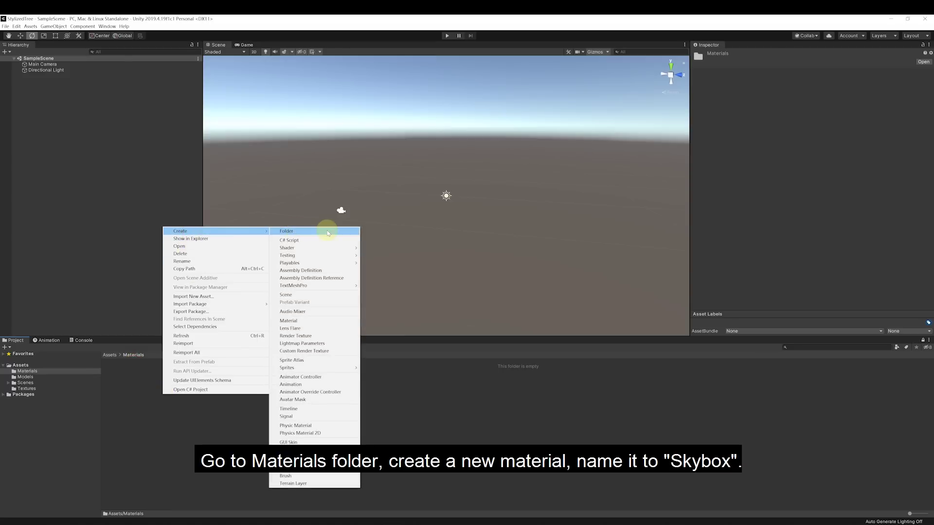
click(318, 321)
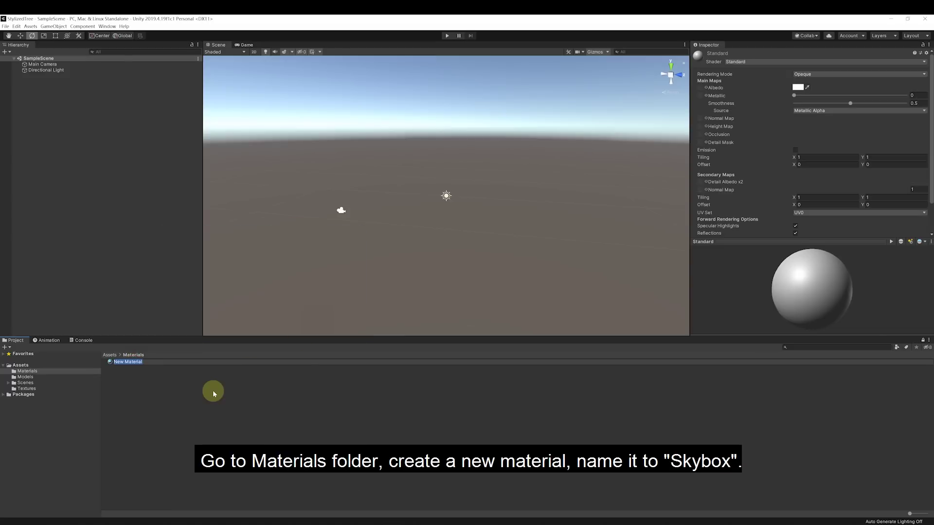
text(Skybox)
key(Return)
- Duplicate the Skybox material and rename the copy as Ground
key(ctrl+d)
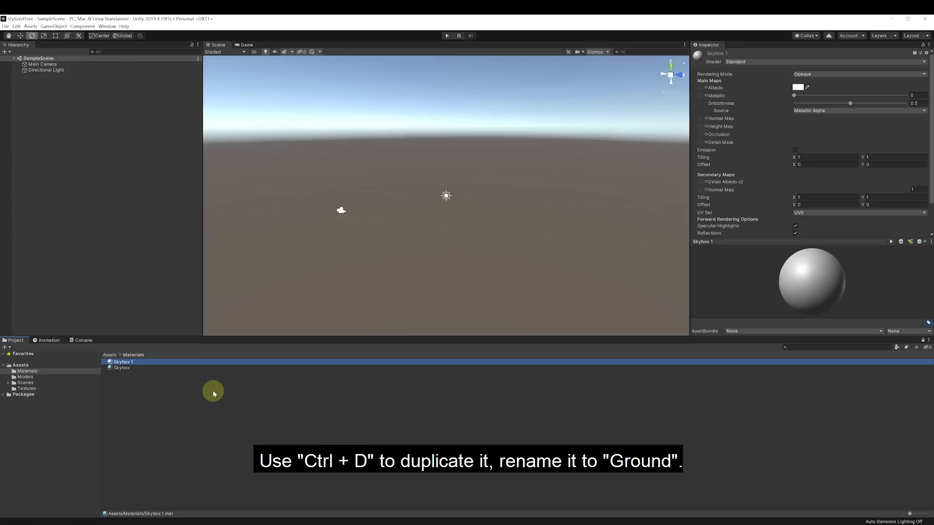
click(128, 362)
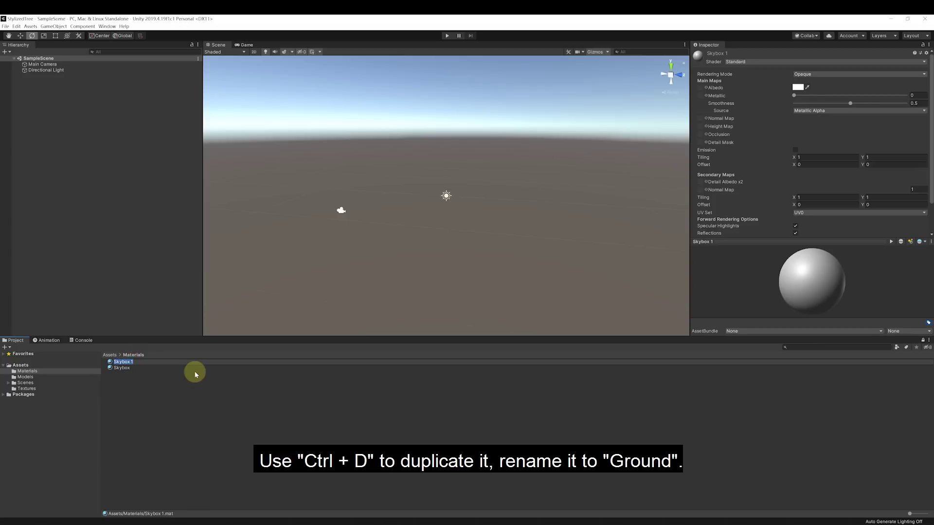
text(Ground)
key(Return)
click(180, 389)
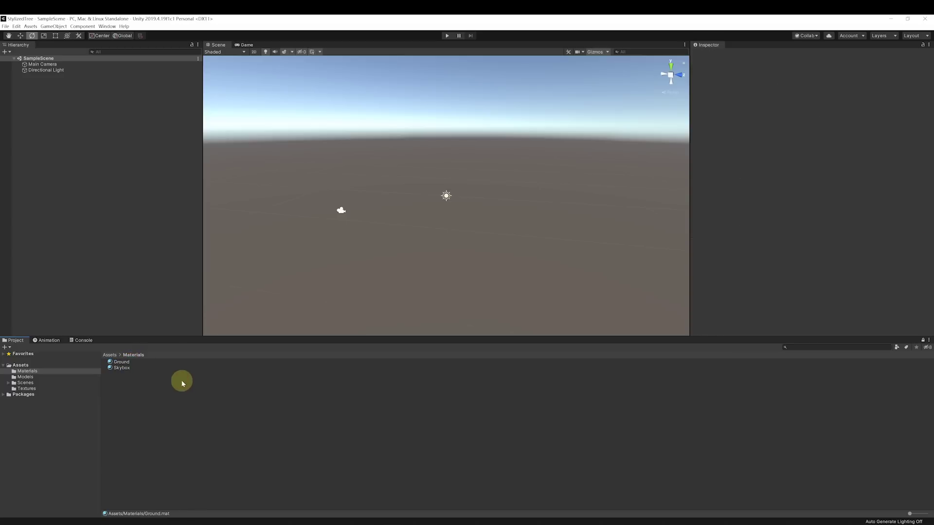
- Add a 3D plane to the scene and set its Y position to 0
right_click(64, 159)
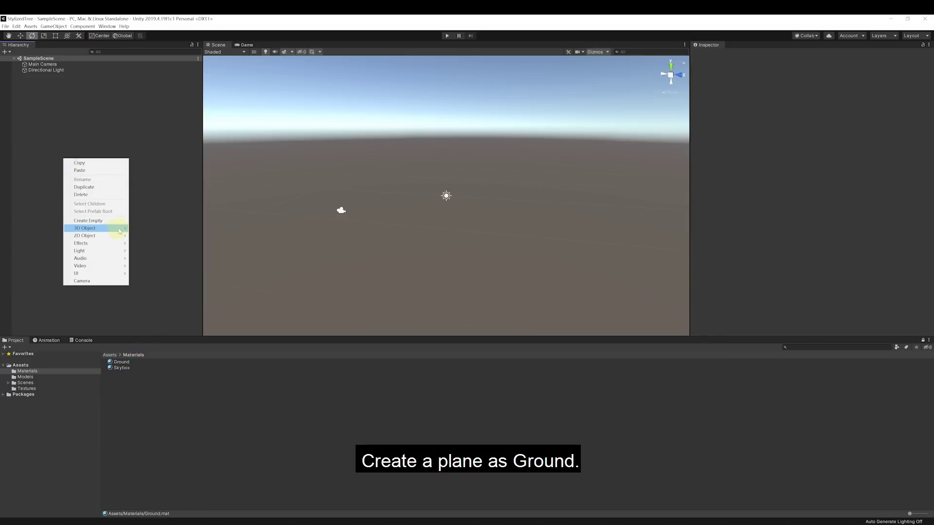
mouse_move(112, 228)
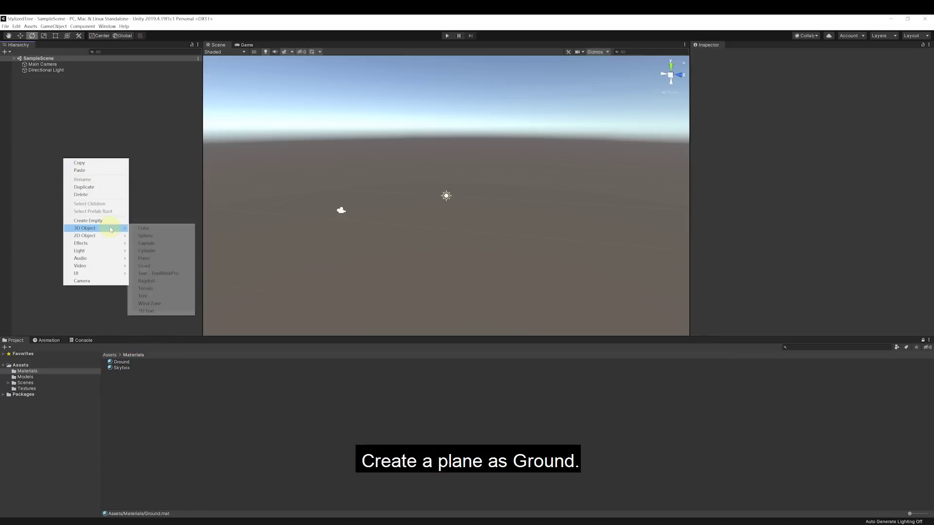
click(161, 262)
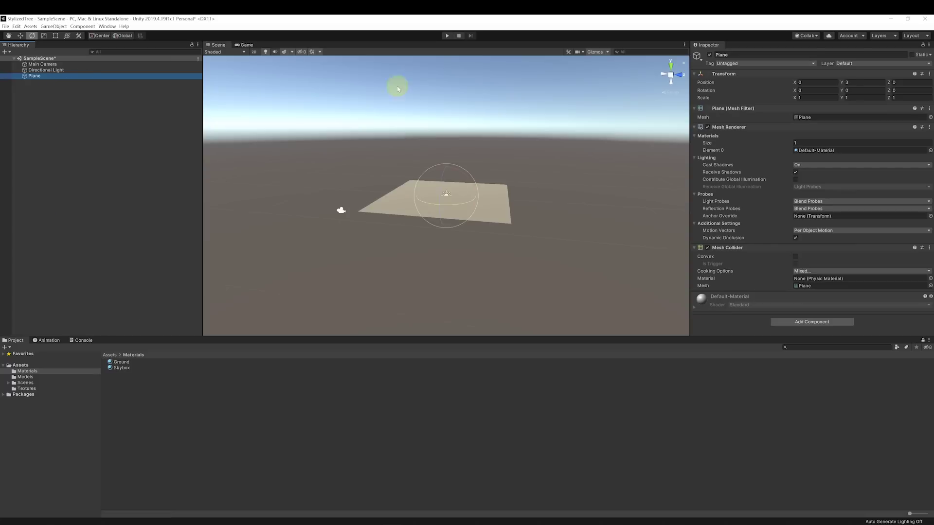
click(856, 82)
text(0)
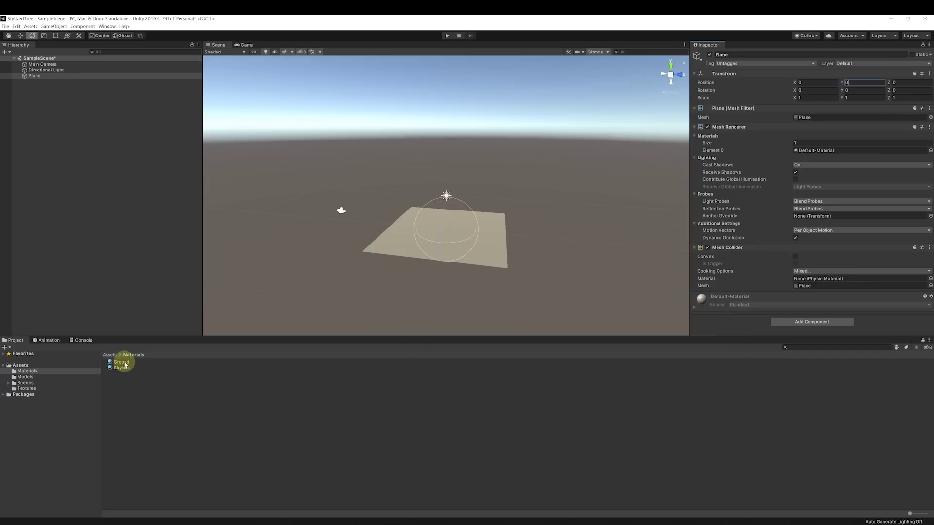
- Assign the Ground material to the plane and change the material's Albedo color to a muted blue-grey
drag(122, 362, 825, 150)
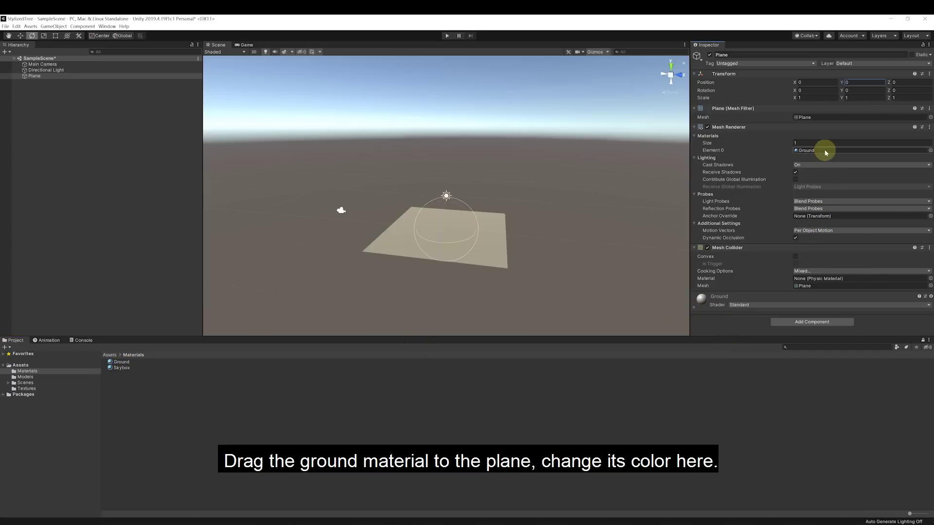
click(695, 309)
scroll(752, 230, down, 9)
scroll(773, 223, up, 3)
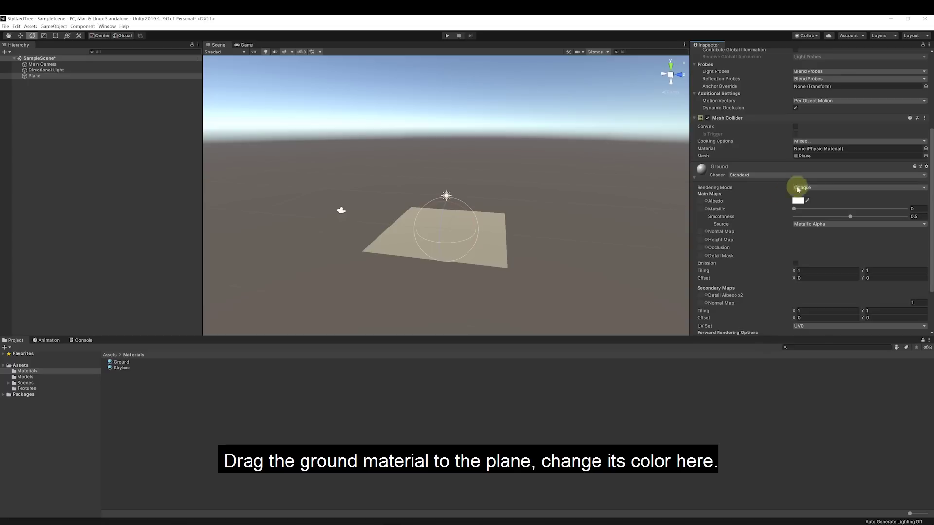
click(798, 201)
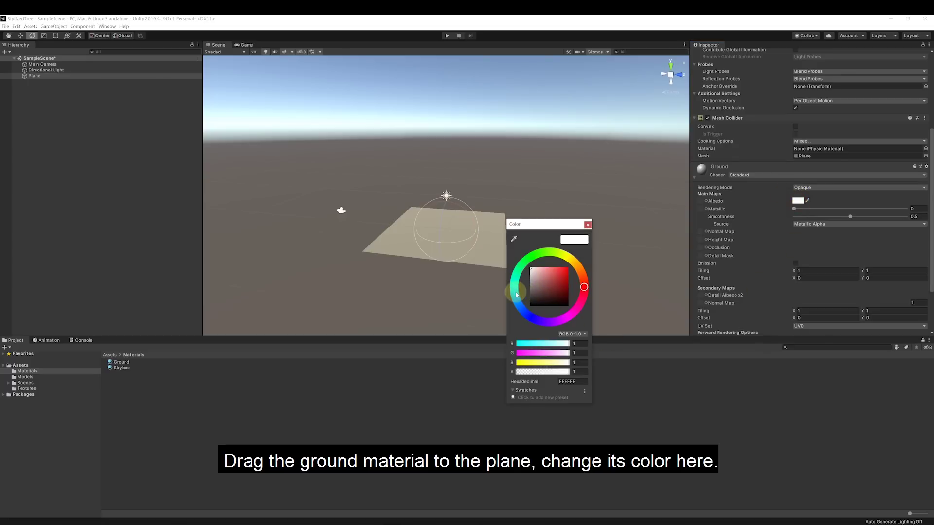
drag(539, 285, 537, 281)
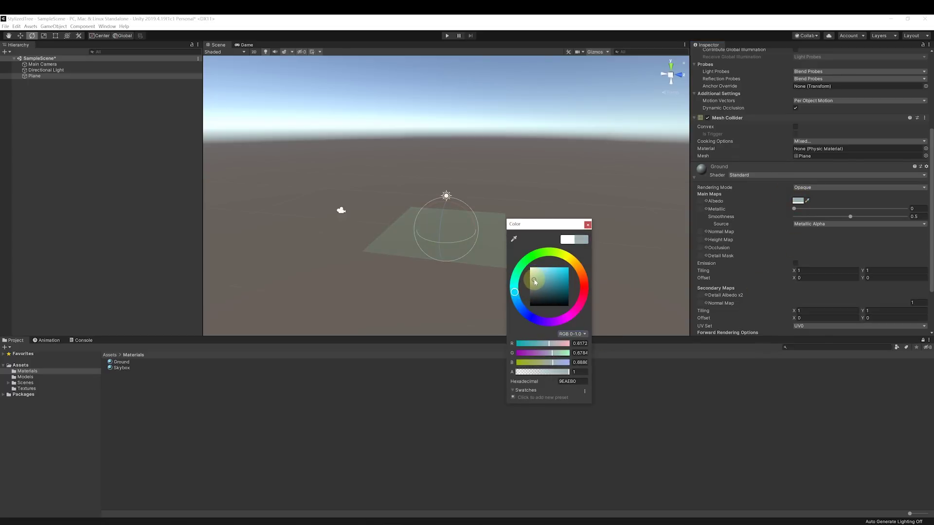
click(588, 225)
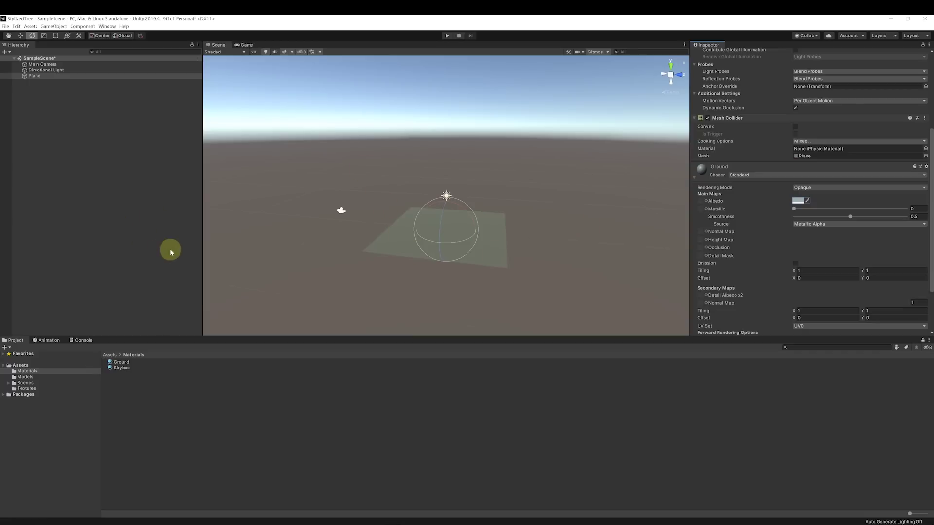
- Change the Skybox material's shader to Skybox/Procedural
click(122, 368)
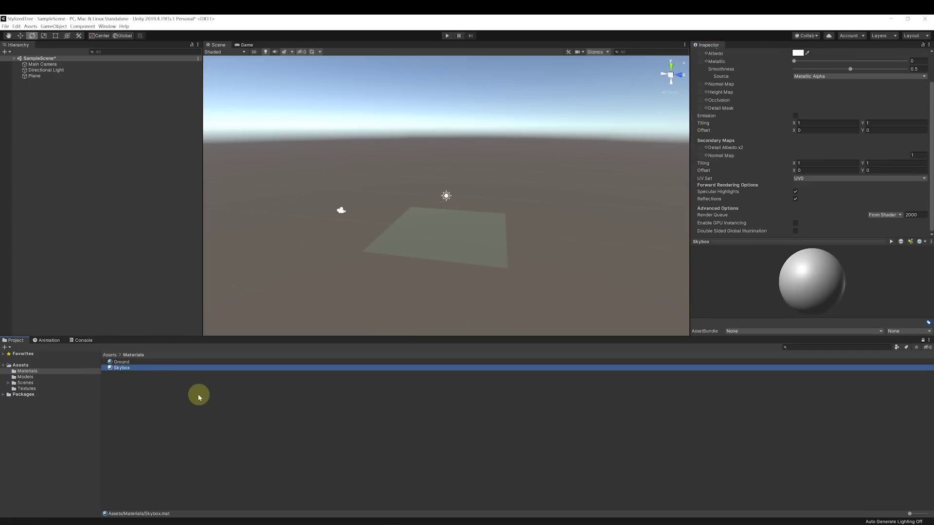
right_click(146, 410)
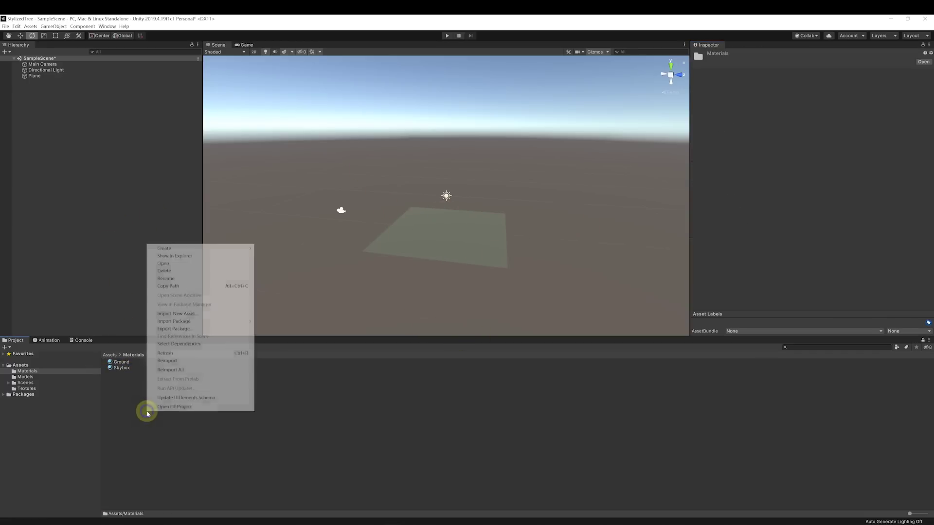
click(127, 371)
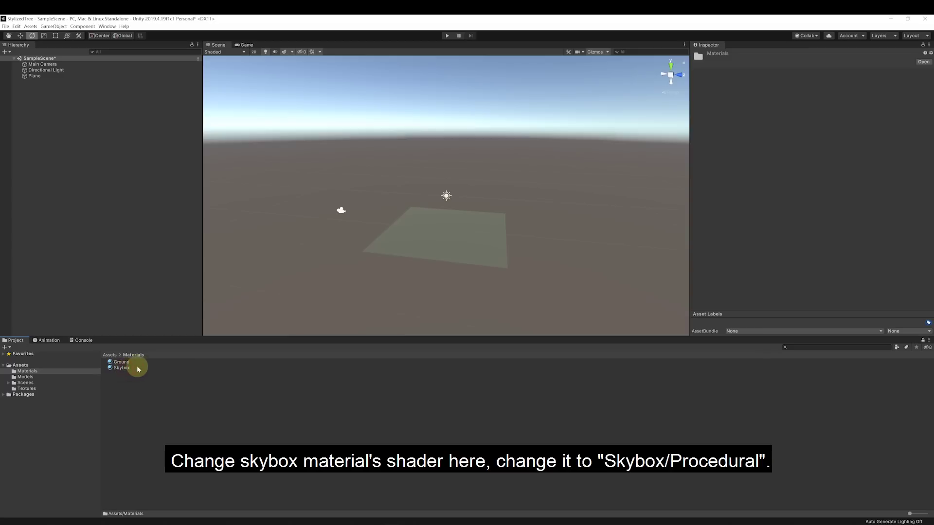
click(130, 368)
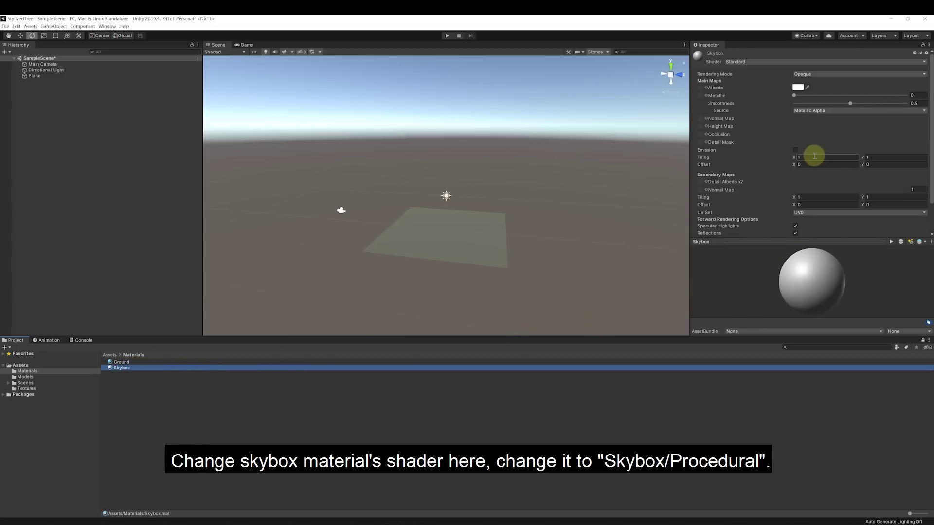
click(761, 61)
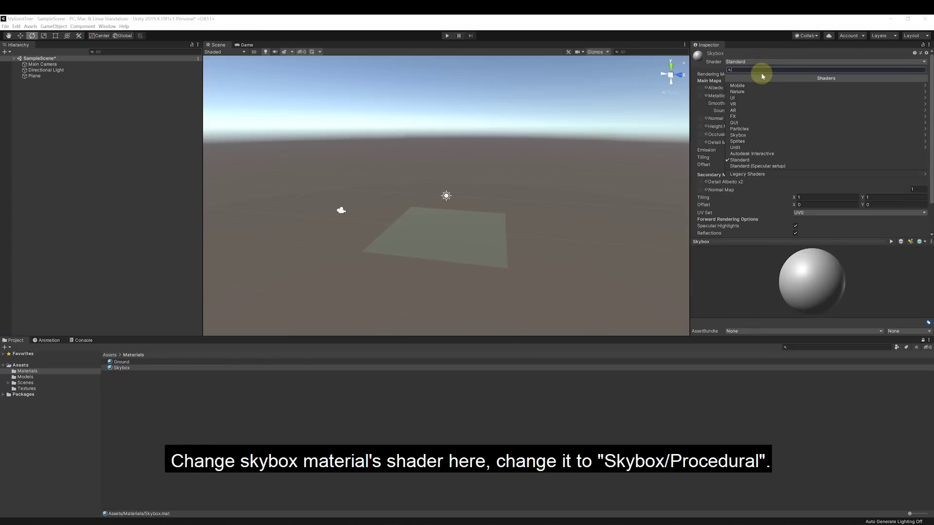
text(pre)
key(BackSpace)
key(Return)
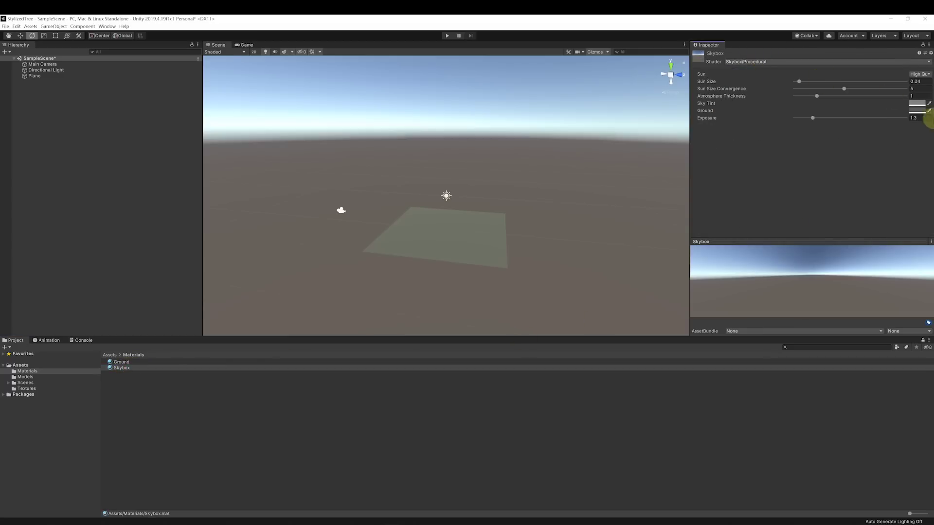
- Set the Skybox material's Sun Size to 0.05, Sun Size Convergence to 1, Atmosphere Thickness to 0.65 and Exposure to 1.5
click(922, 81)
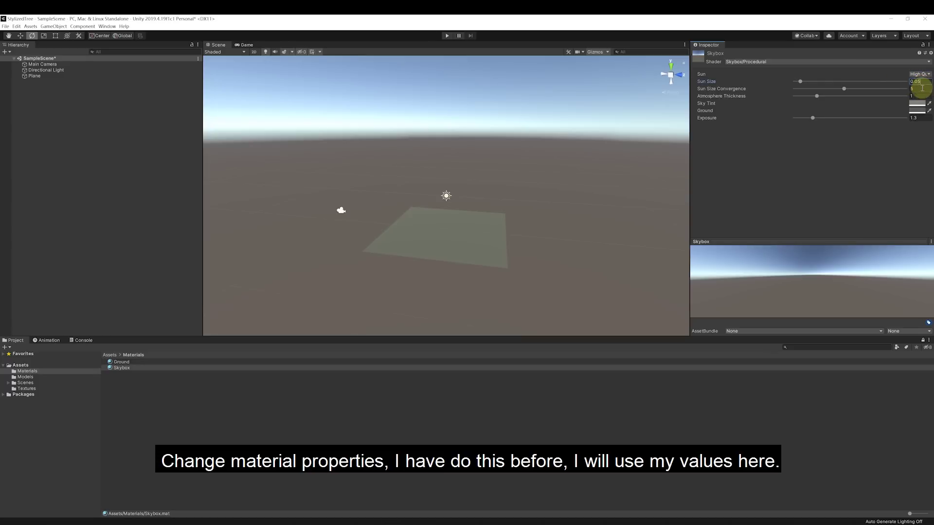
text(0.65)
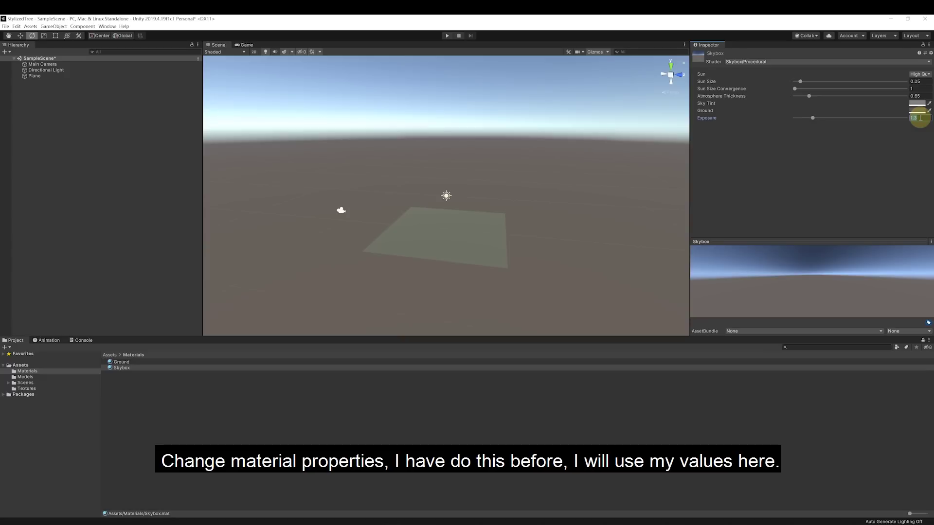
text(1.5)
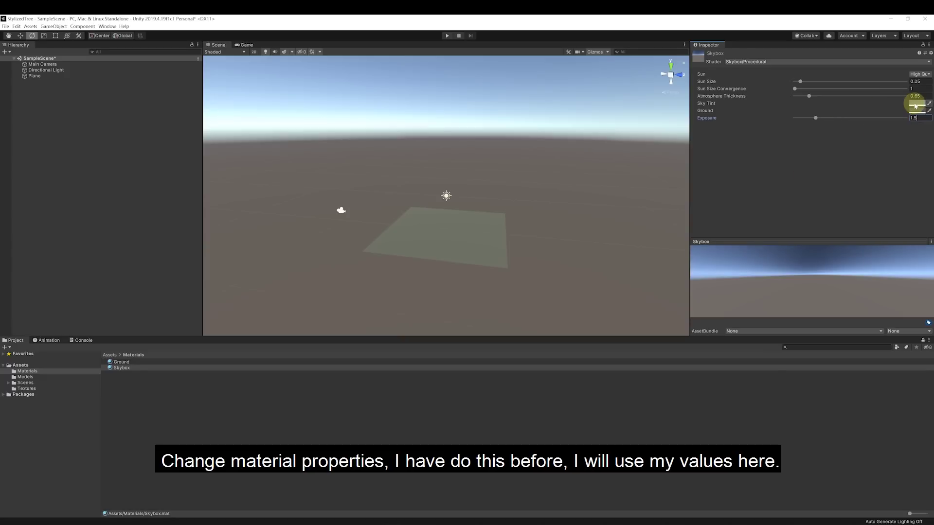
- Set the Skybox material's Sky Tint color to R 0.16, G 1, B 0.88
click(917, 104)
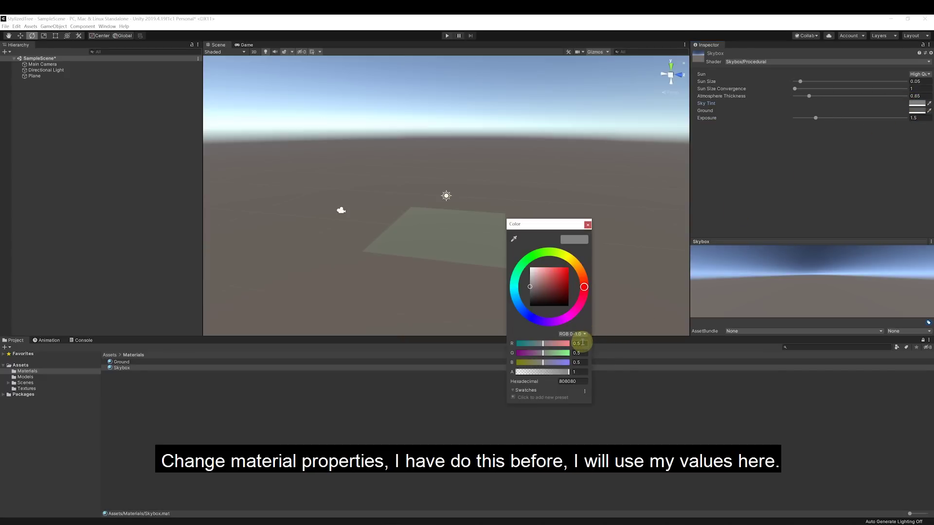
text(0.16)
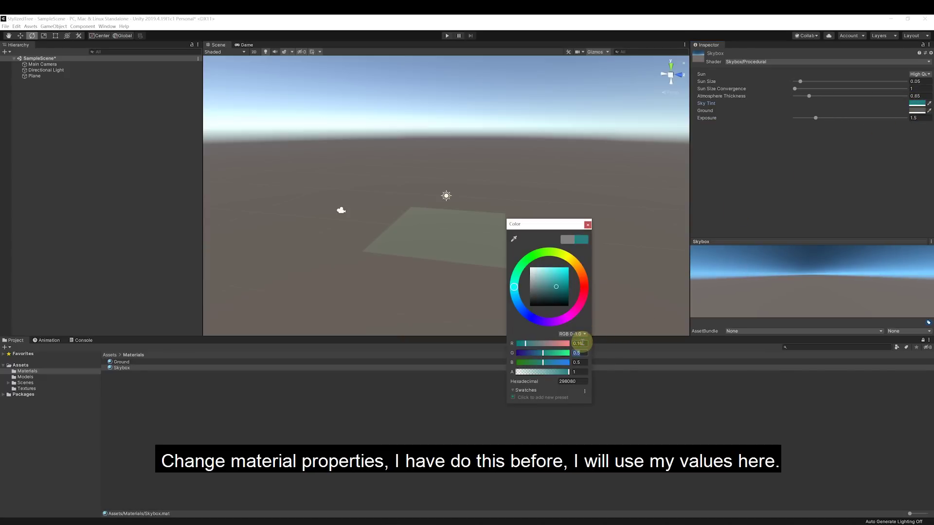
text(1)
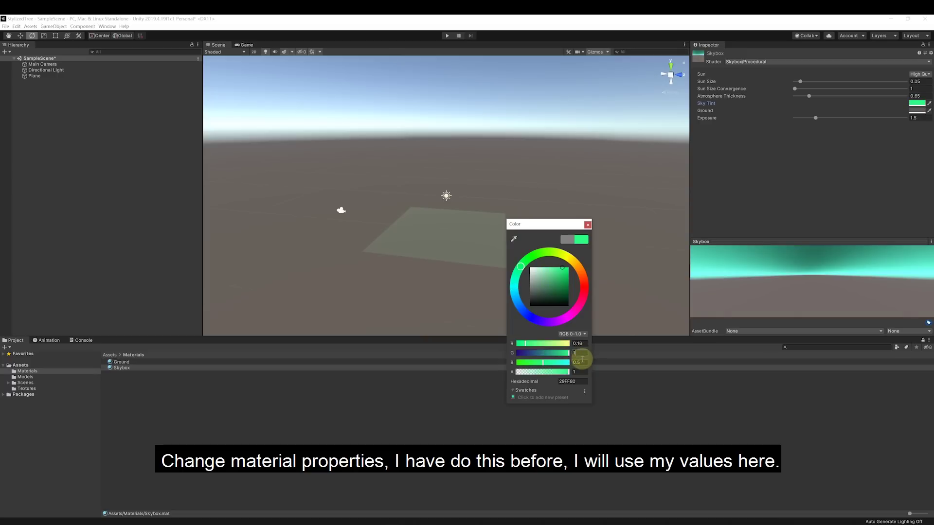
key(Tab)
text(0.88)
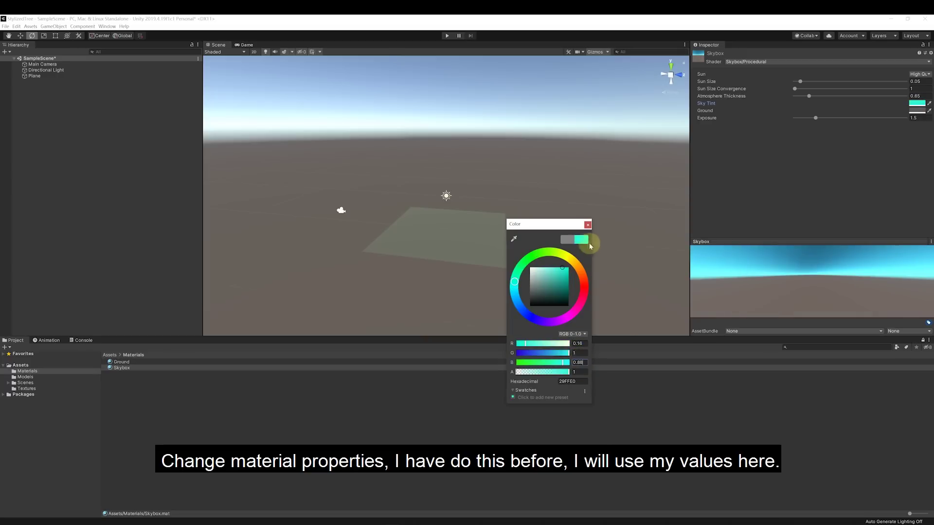
click(588, 224)
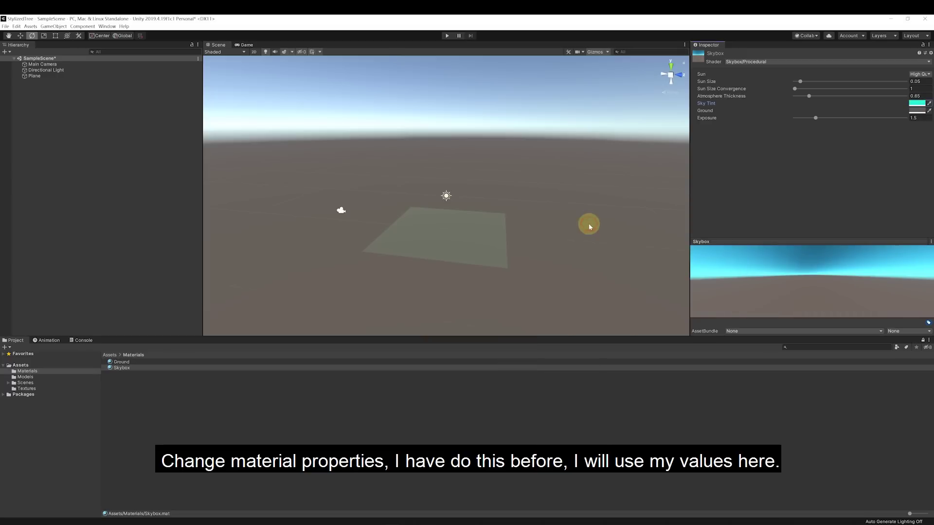
- Set the Skybox material's Ground color to R 0.72, G 0.82, B 0.82
click(918, 111)
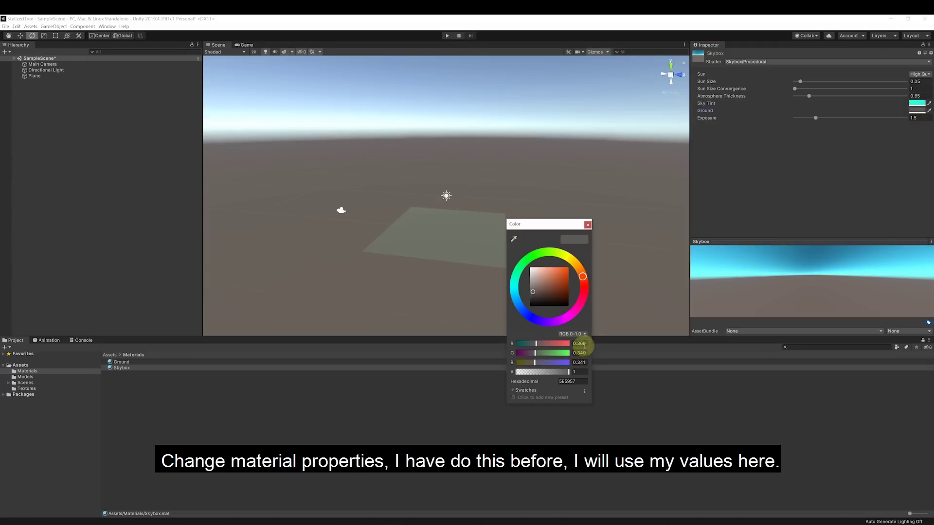
text(0.72)
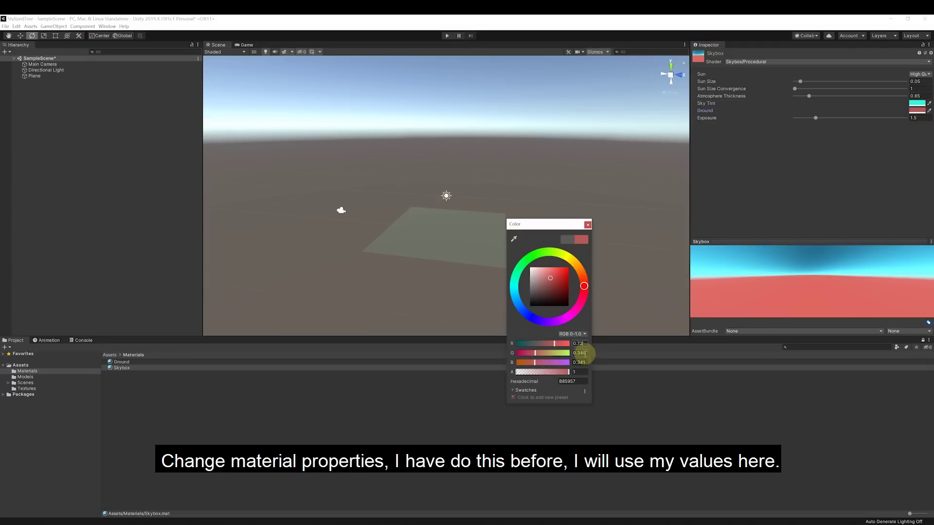
text(0.82)
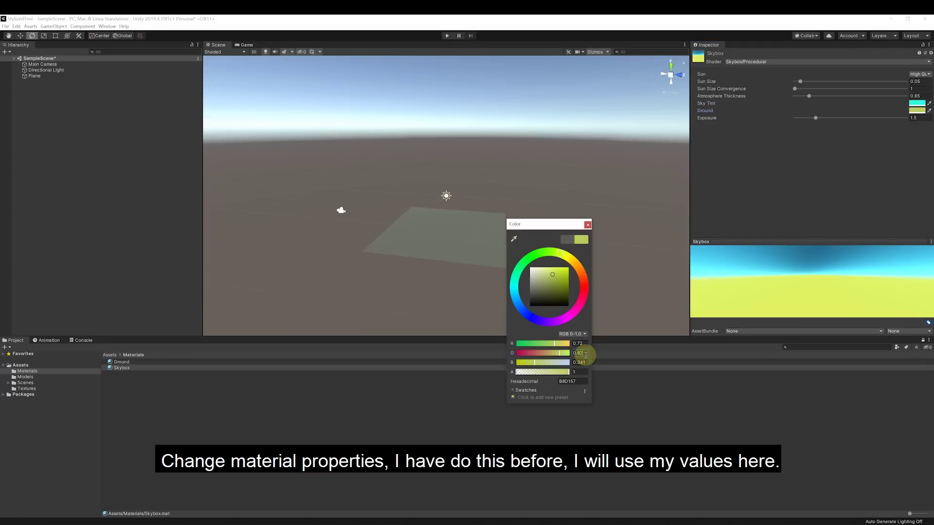
text(0.82)
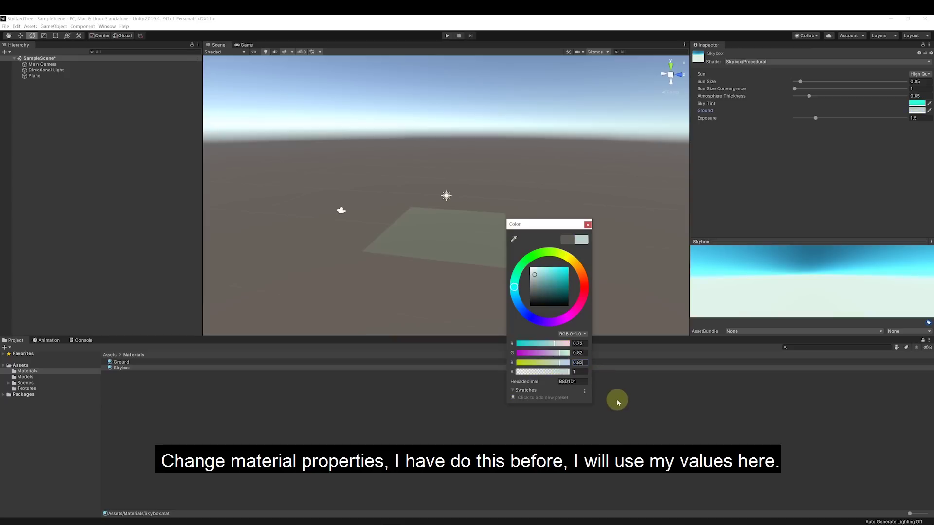
- Open the Lighting settings and assign the Skybox material from the Materials folder as the scene's Skybox Material
click(588, 226)
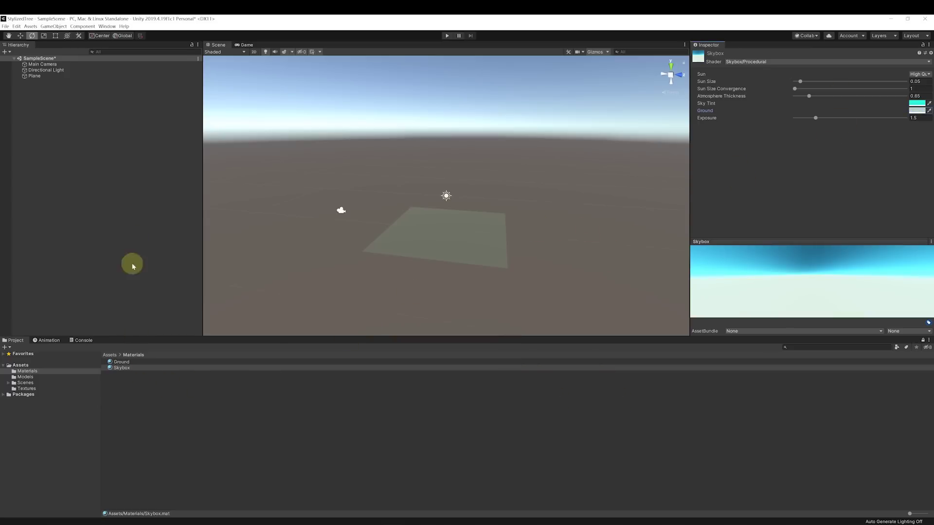
click(109, 28)
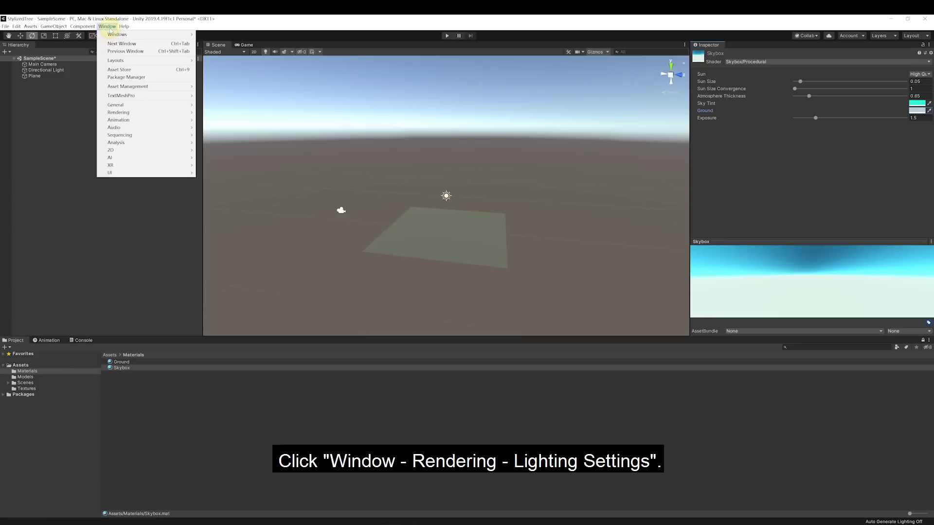
mouse_move(124, 114)
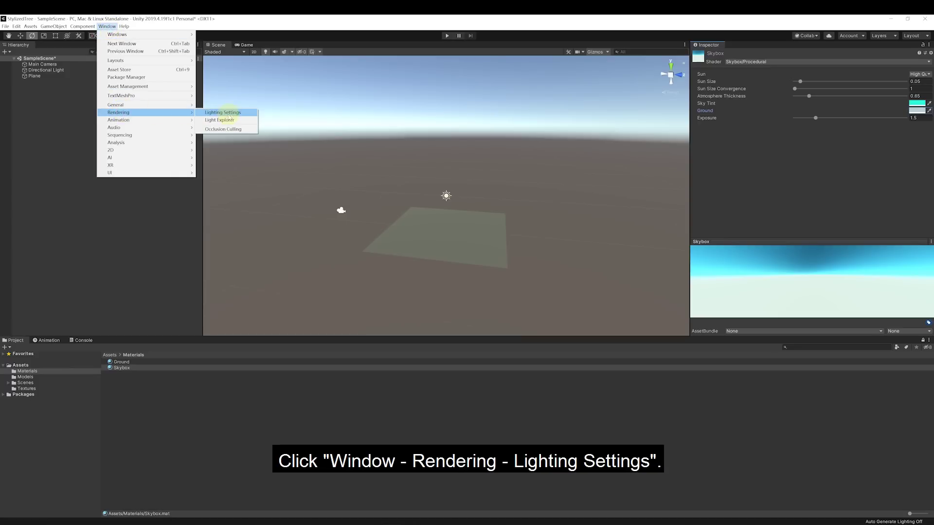
click(232, 114)
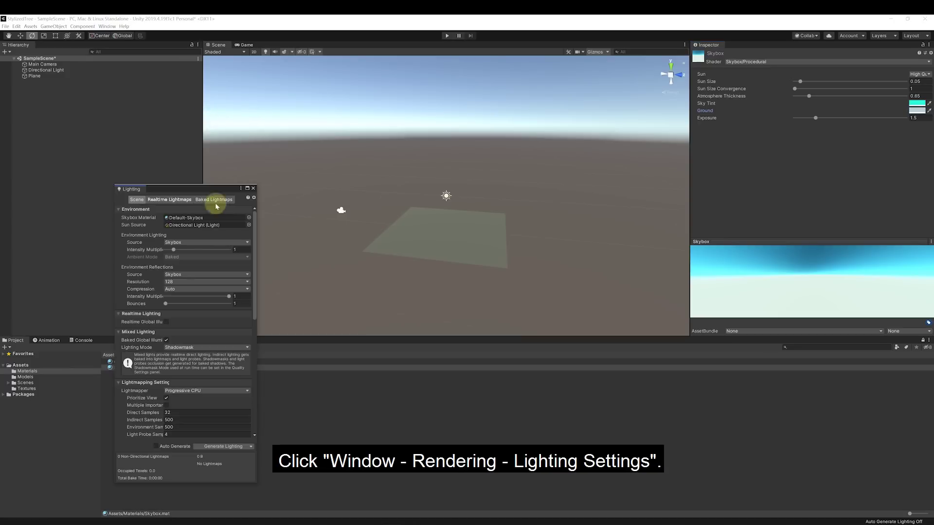
drag(210, 191, 435, 191)
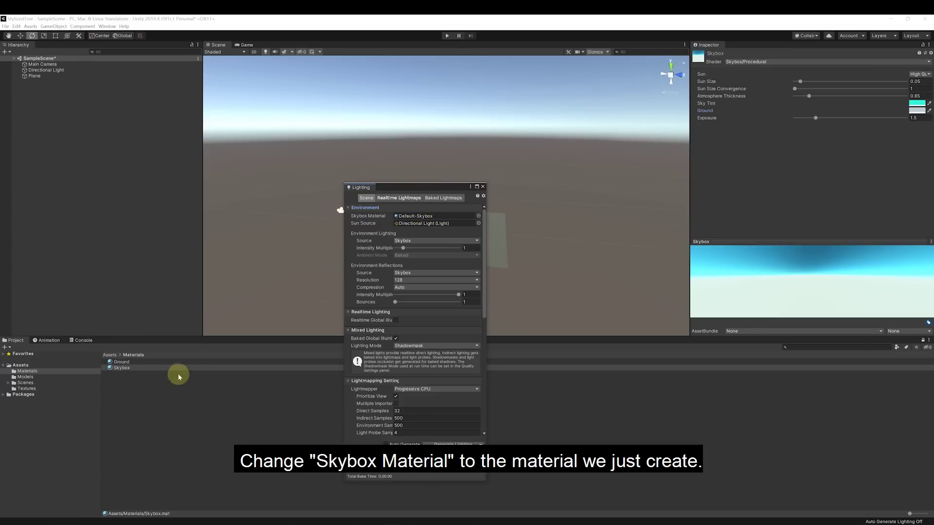
click(127, 369)
drag(129, 372, 409, 216)
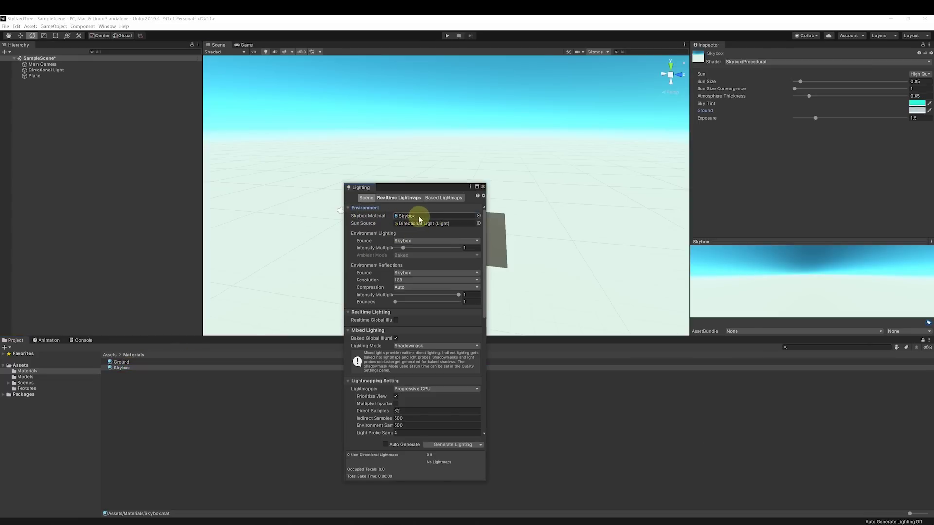
- Change the Environment Lighting source to Gradient and check the RGB values of its Sky Color
click(408, 240)
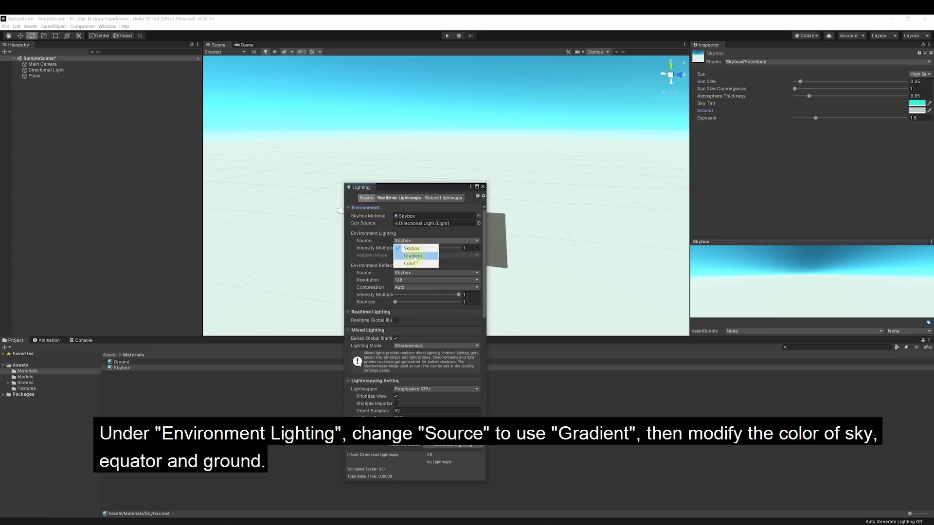
click(416, 256)
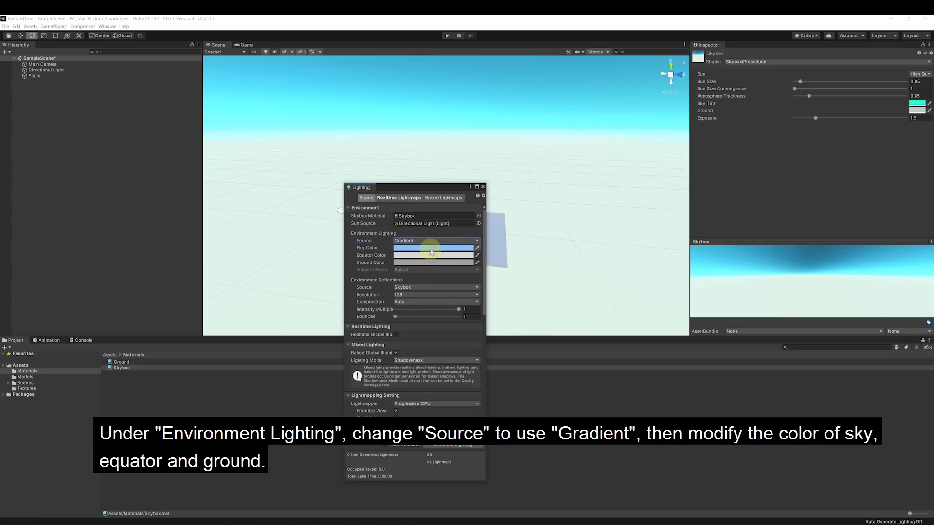
click(433, 250)
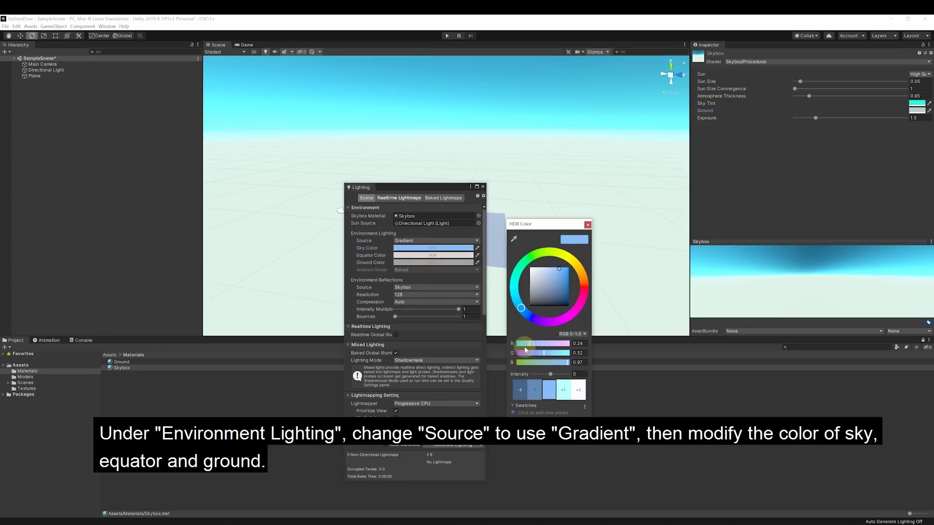
click(582, 343)
click(586, 361)
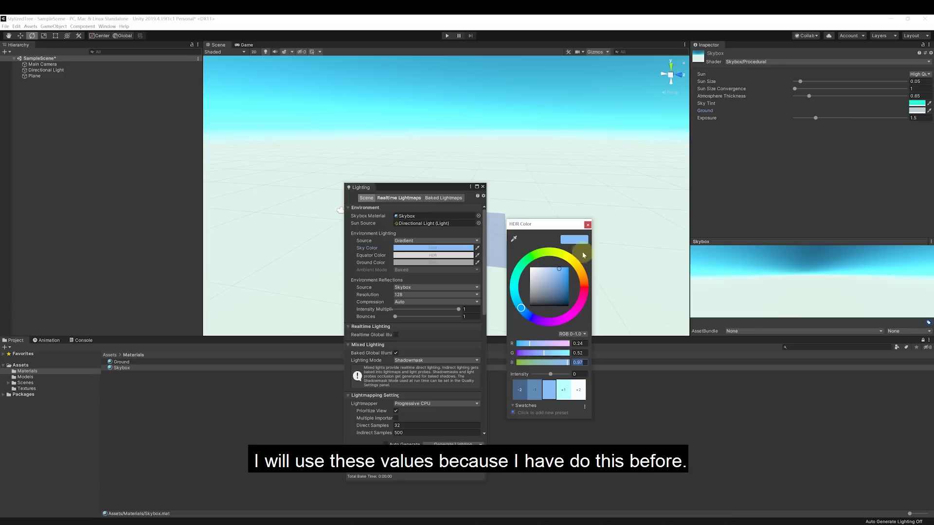
click(588, 225)
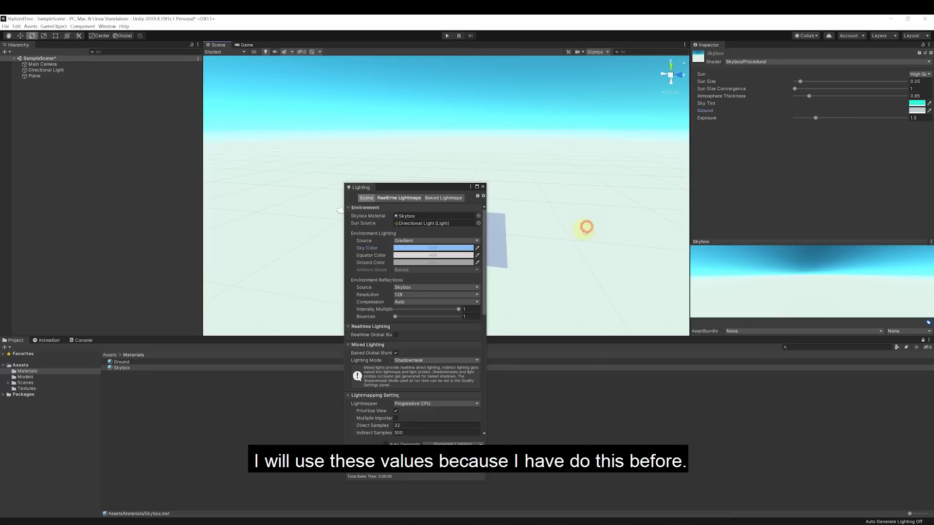
- Check the RGB values of the Equator Color and Ground Color in the gradient environment lighting
click(451, 258)
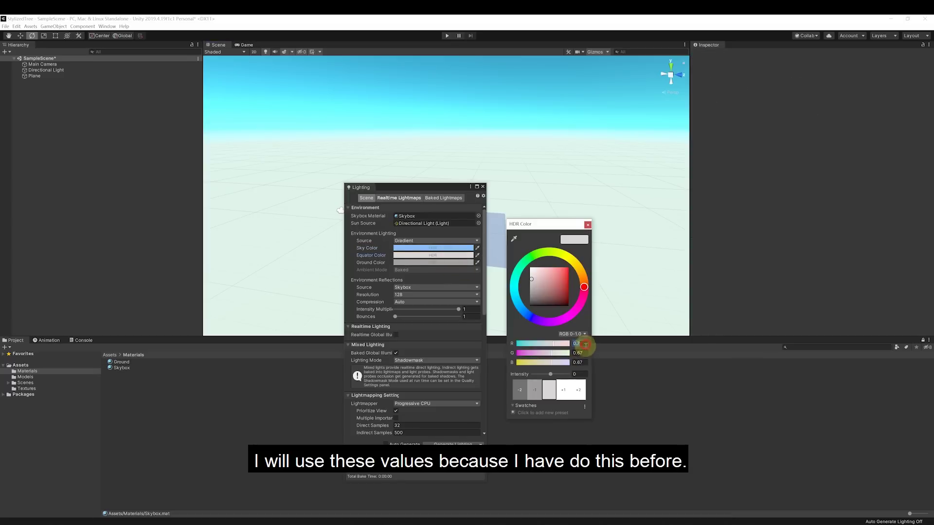
click(578, 363)
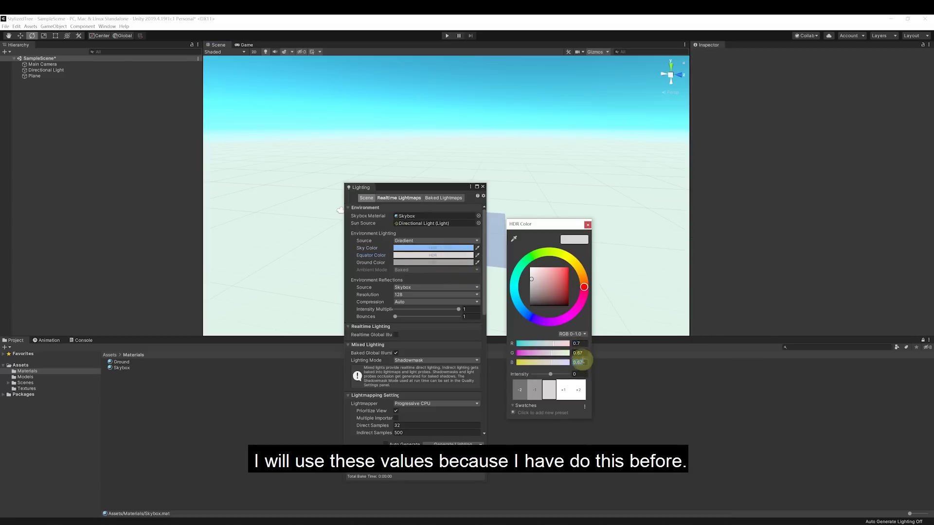
click(587, 226)
click(464, 263)
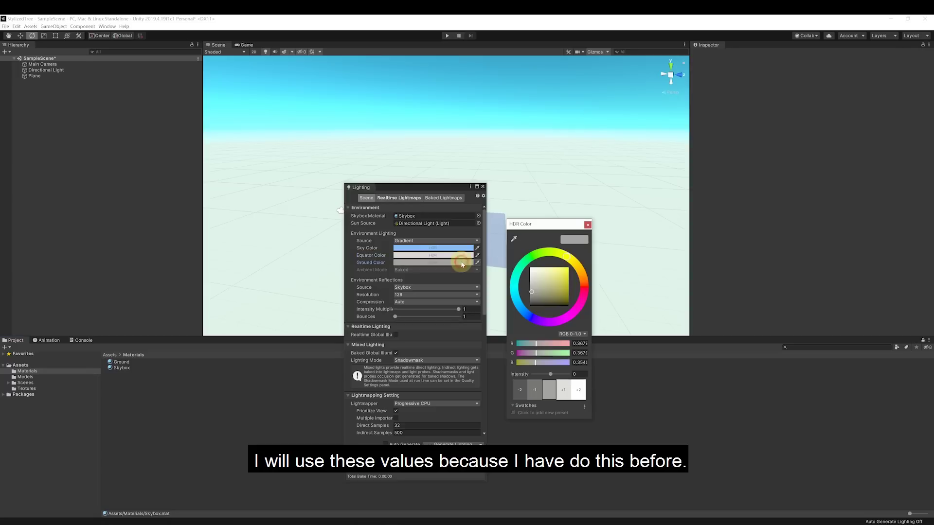
click(587, 364)
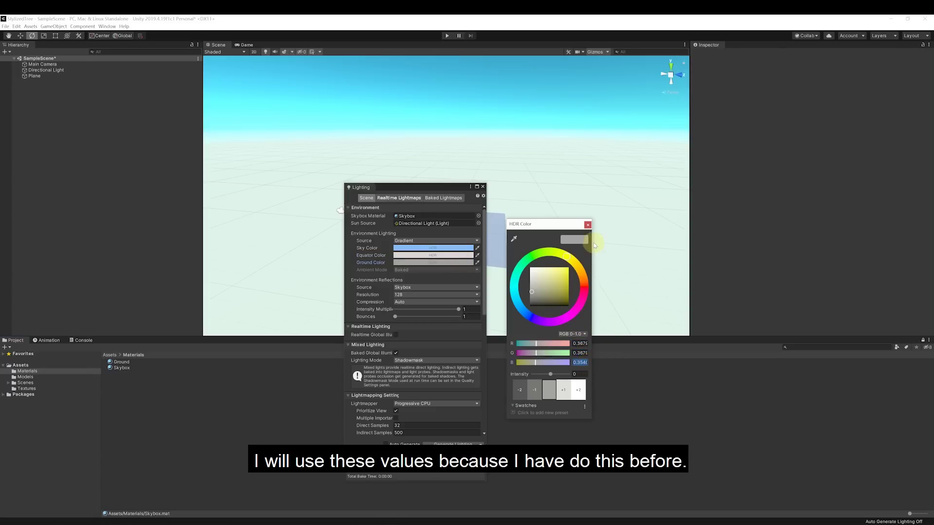
click(587, 227)
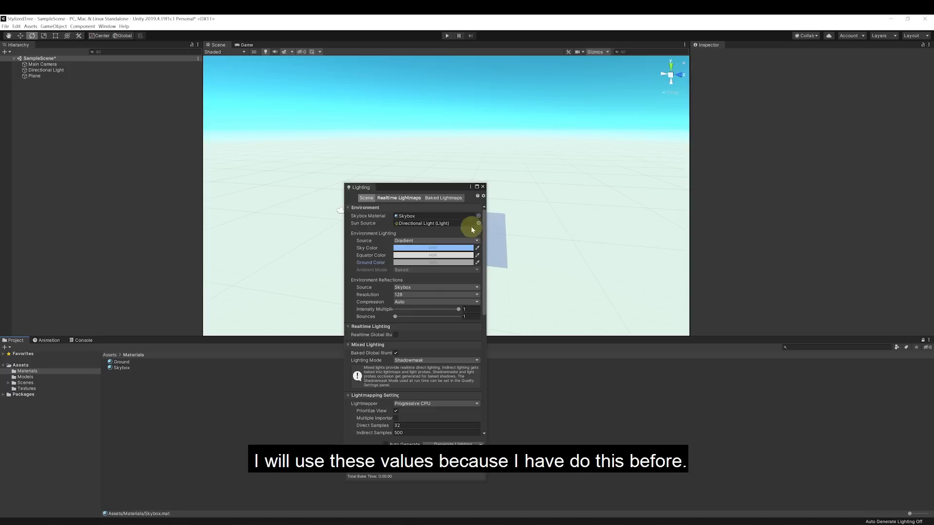
- Close the Lighting settings and save the scene
click(482, 187)
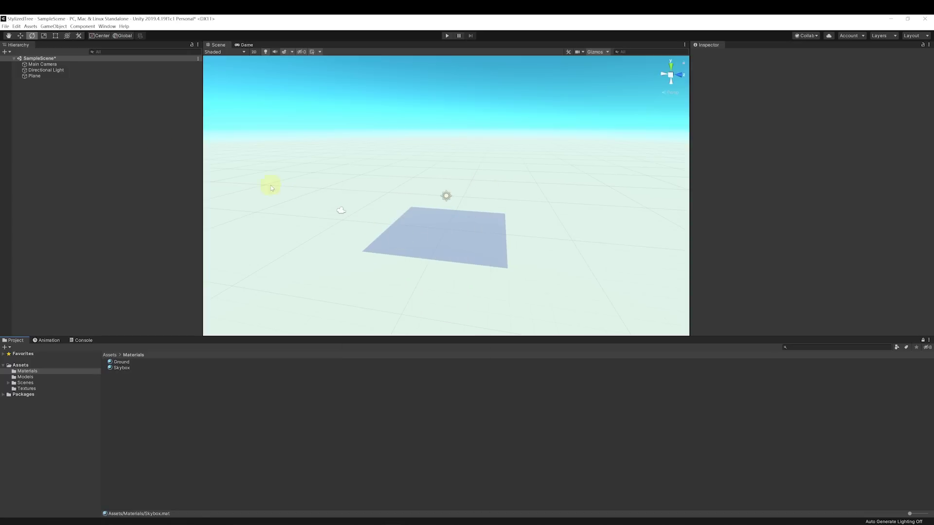
click(114, 164)
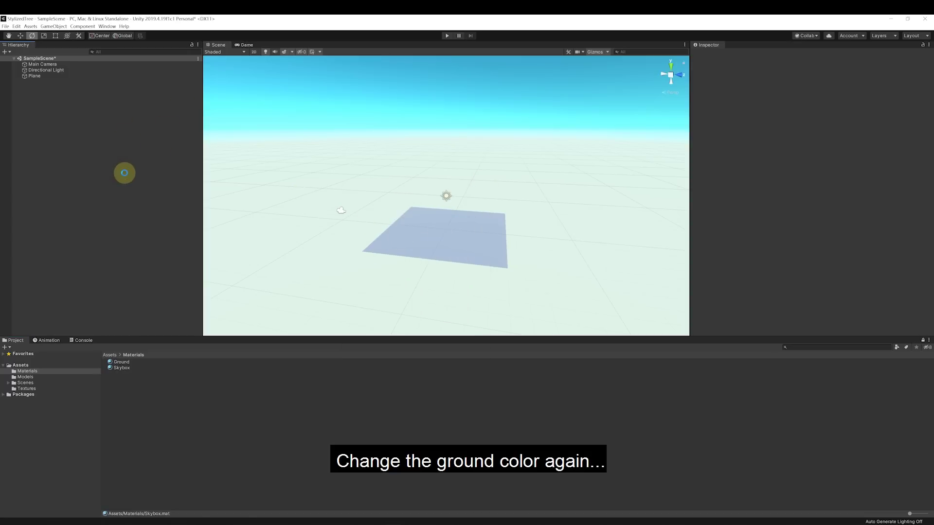
key(ctrl+s)
- Set the Ground material's Albedo color to R 0.78, G 0.78, B 0.78
click(121, 363)
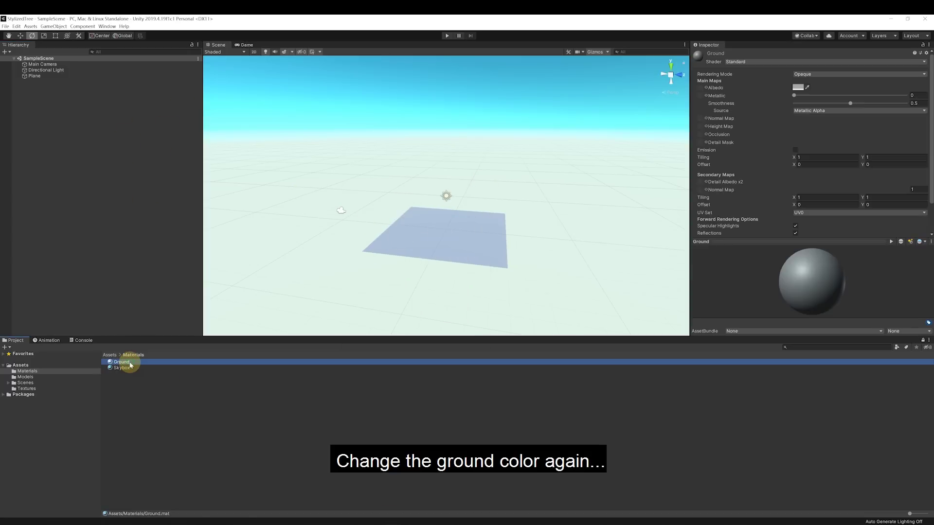
click(798, 87)
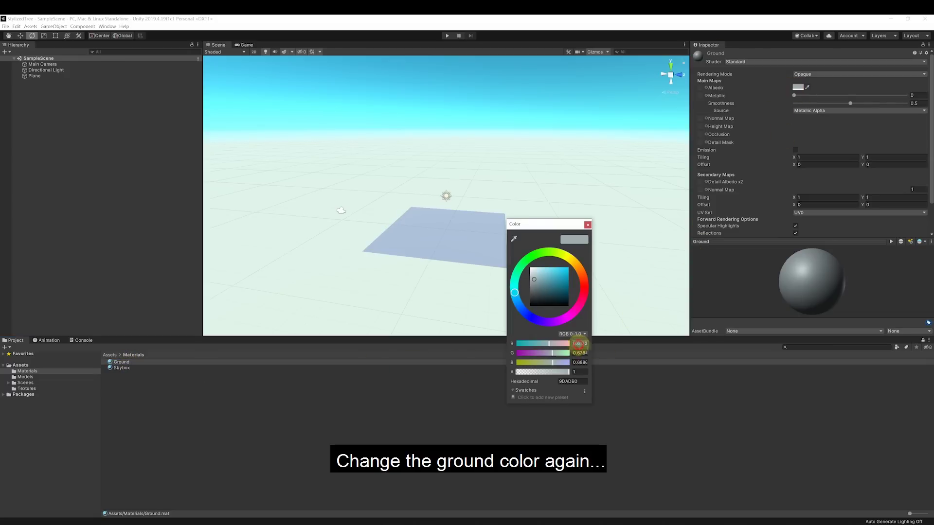
click(579, 343)
text(0.78)
key(Tab)
text(0.)
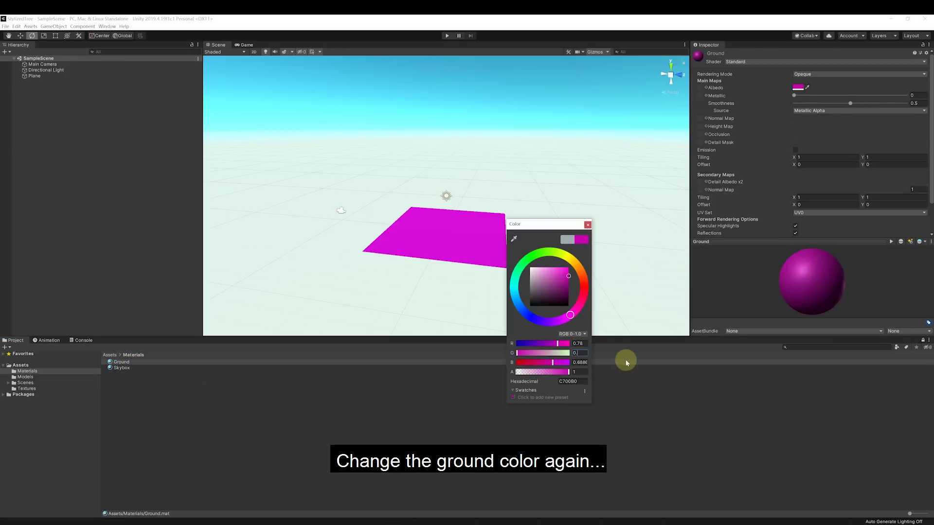
text(78)
key(Tab)
text(0.78)
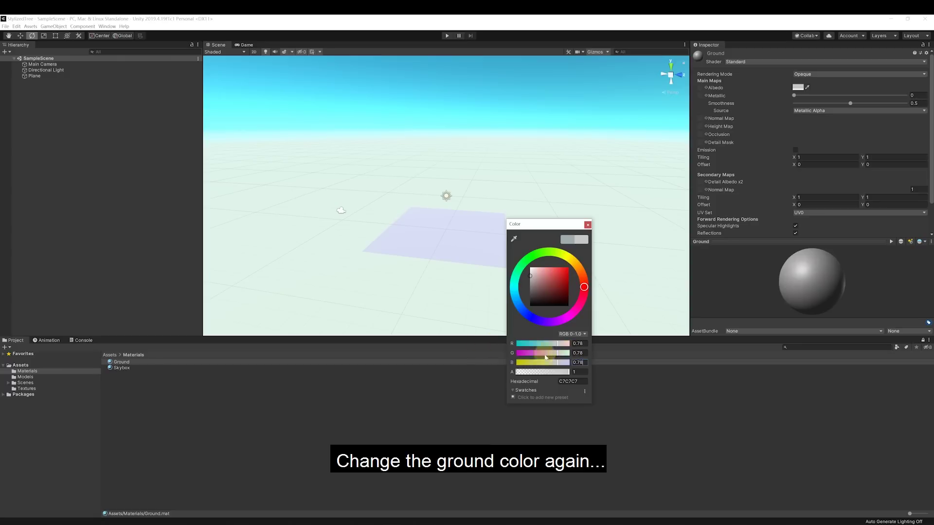
click(588, 225)
mouse_move(486, 243)
middle_down()
mouse_move(486, 254)
mouse_move(480, 220)
mouse_move(476, 240)
mouse_move(477, 229)
mouse_move(500, 244)
middle_up()
click(208, 415)
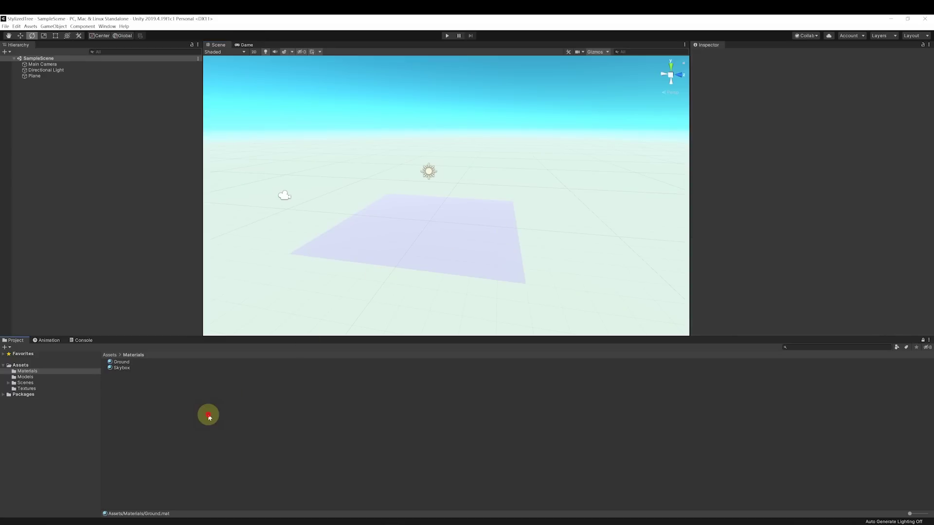
- Change the Texture Type of the Leaf texture in the Textures folder to Sprite (2D and UI) and apply it
click(109, 355)
double_click(126, 380)
click(118, 363)
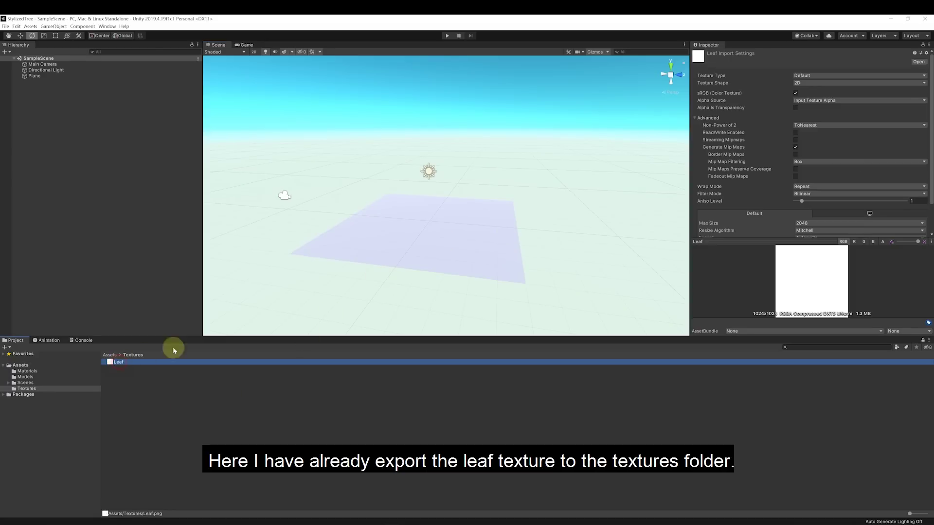
click(817, 76)
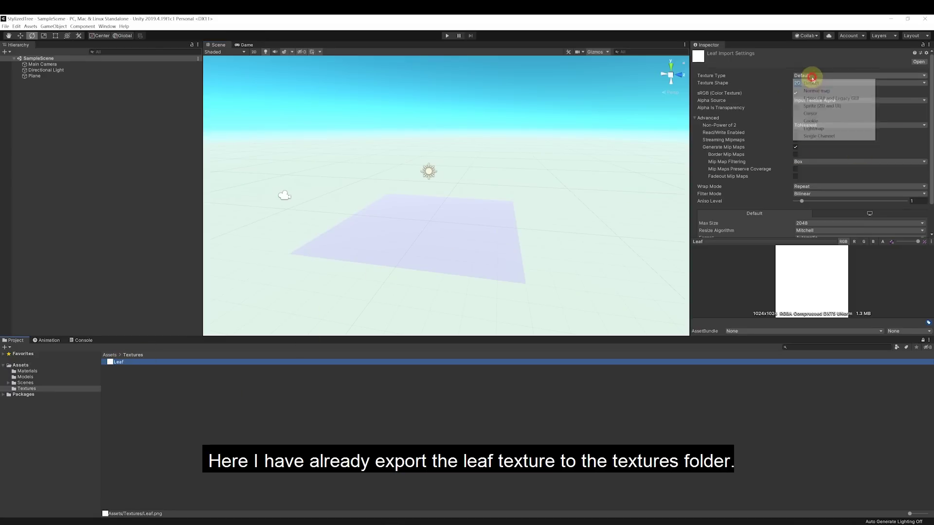
click(822, 106)
scroll(872, 200, down, 3)
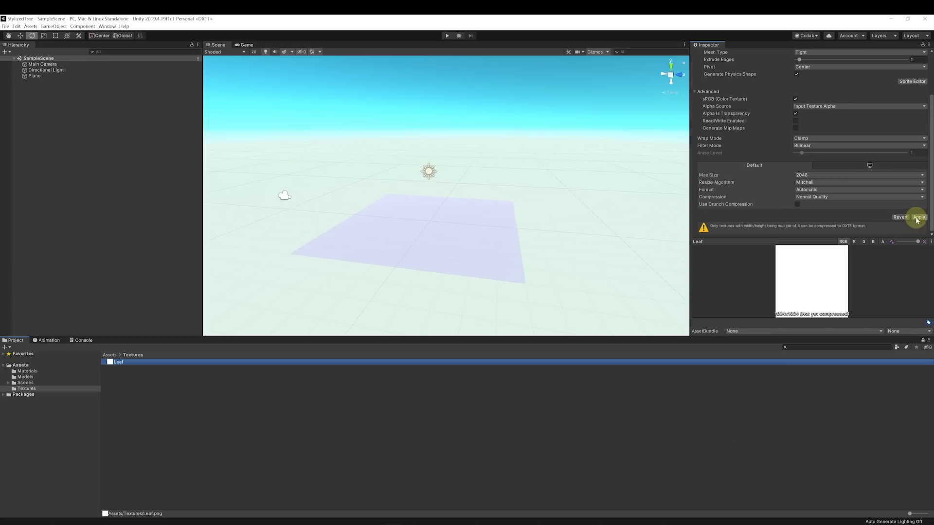
click(918, 217)
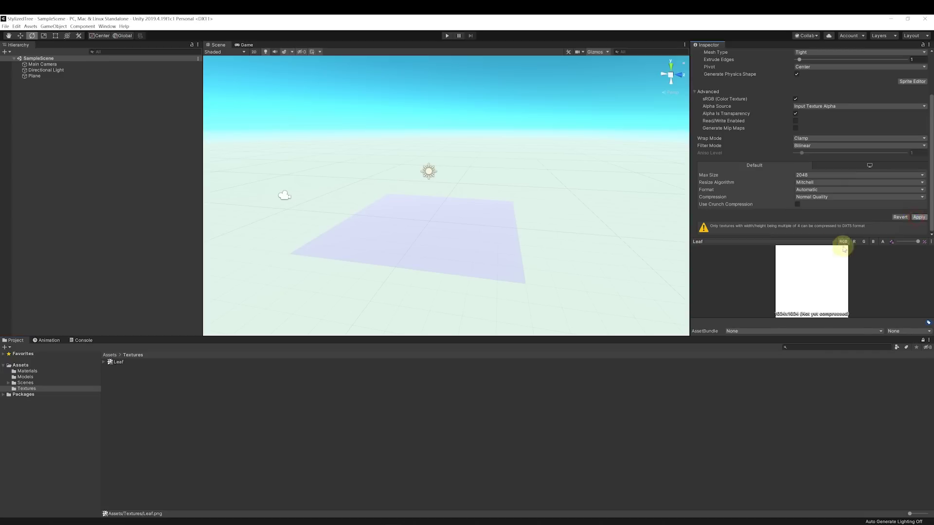
- Set the Leaf texture's Compression to None and apply the import settings
click(821, 197)
click(825, 205)
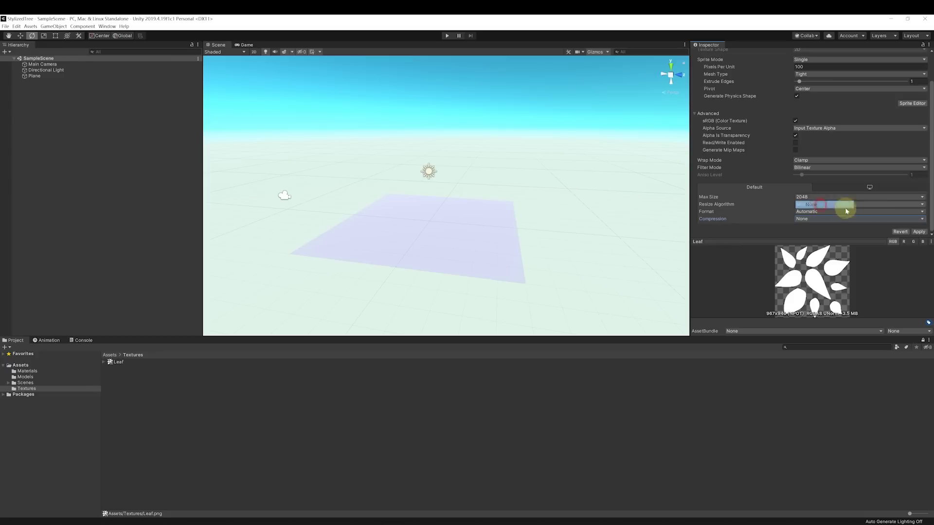
click(920, 232)
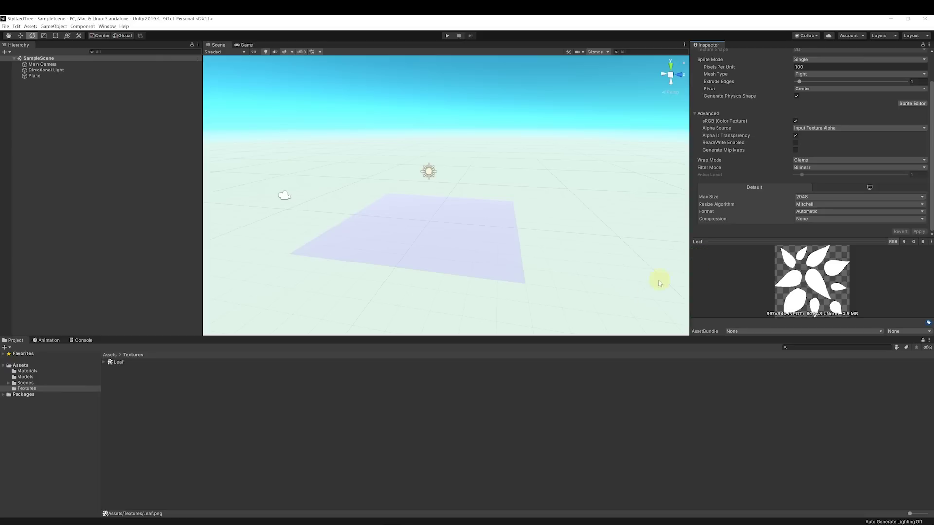
- Return to the Assets folder and open its Models folder
click(120, 362)
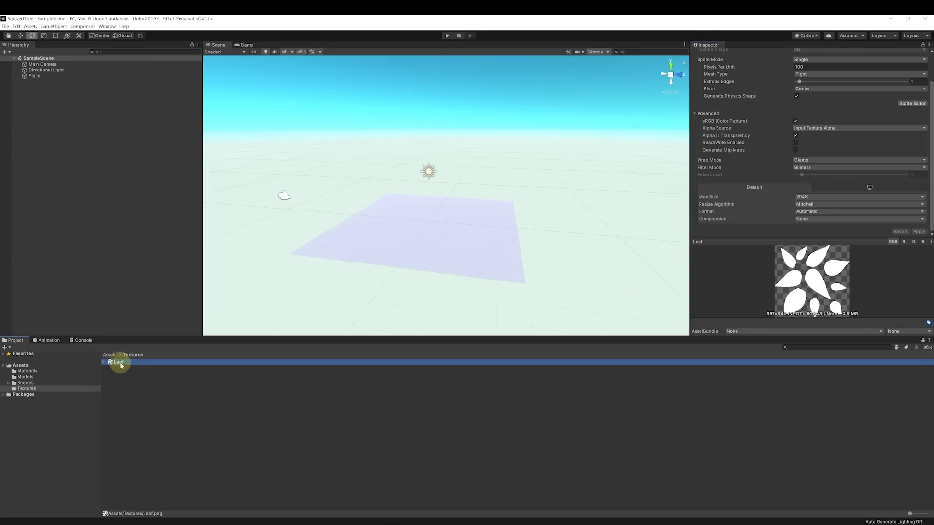
click(110, 355)
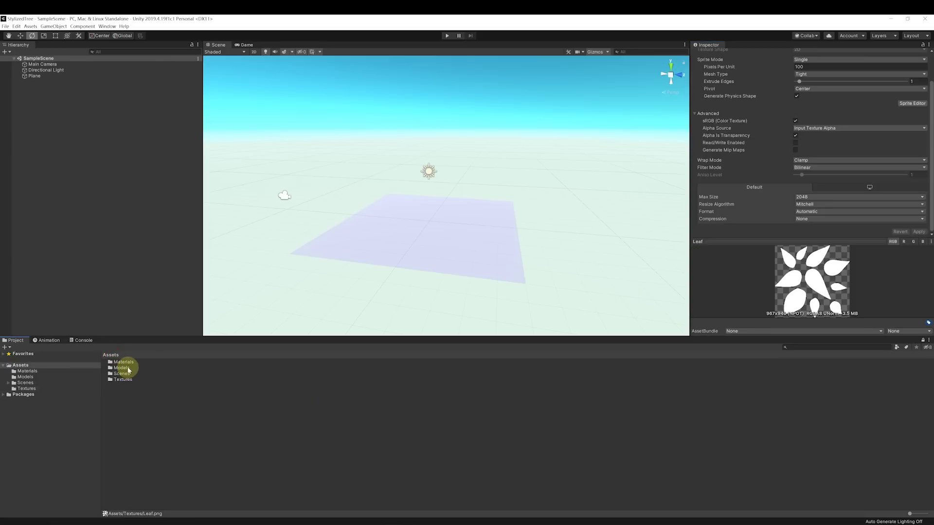
double_click(126, 369)
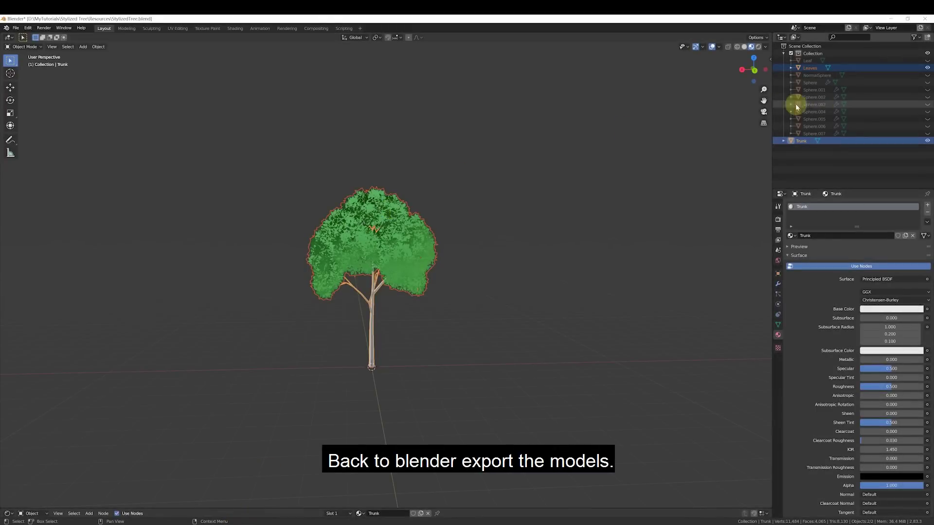
- Switch to Blender and select the Leaves and Trunk objects together, leaving them in place
click(810, 68)
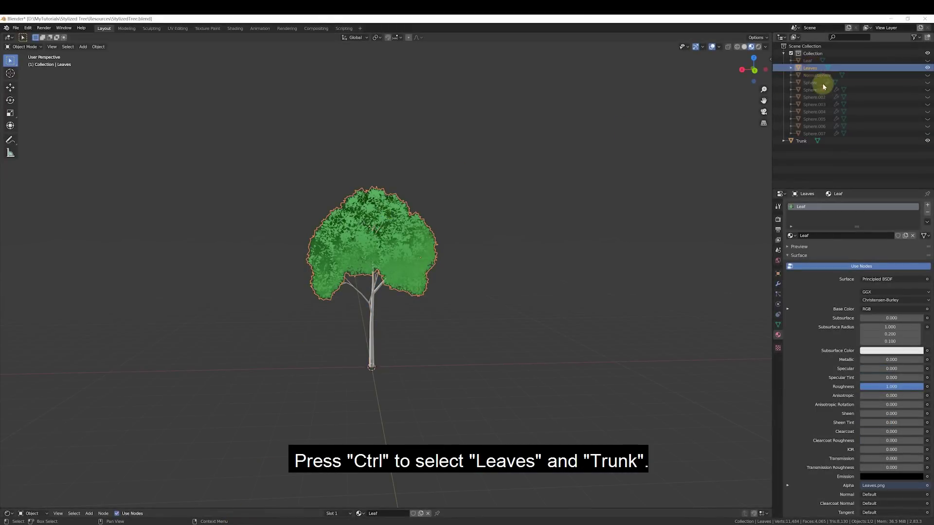
ctrl+click(805, 142)
key(g)
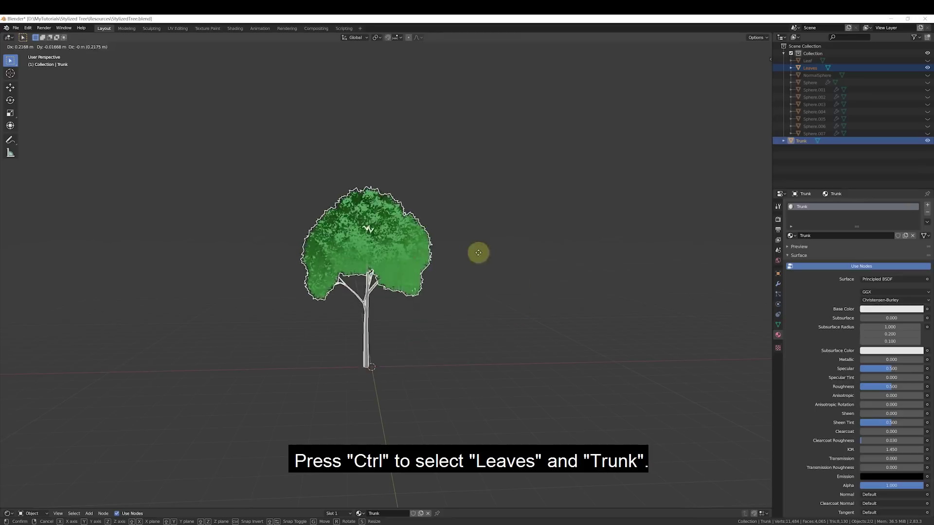
key(Escape)
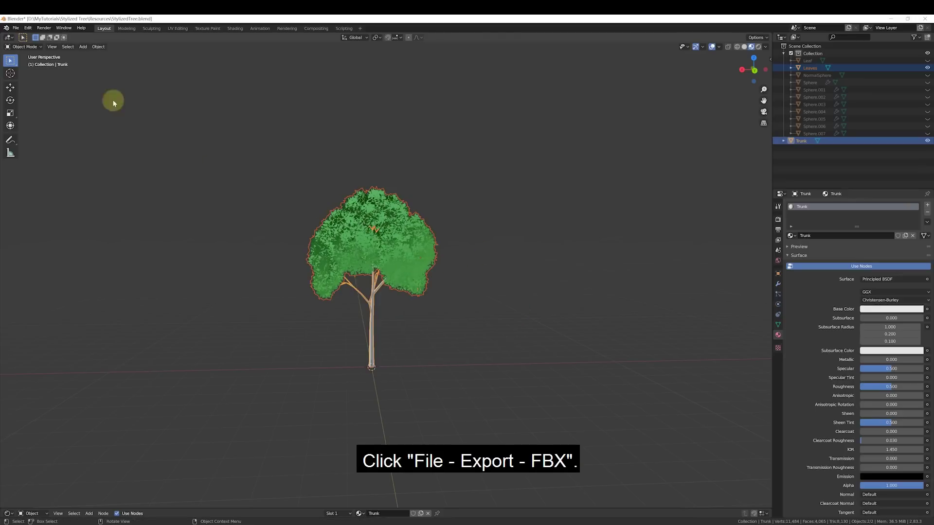
- Export the selected Leaves and Trunk to the Unity Models folder as StylizedTree.fbx, limited to selected objects and the Mesh object type
click(17, 29)
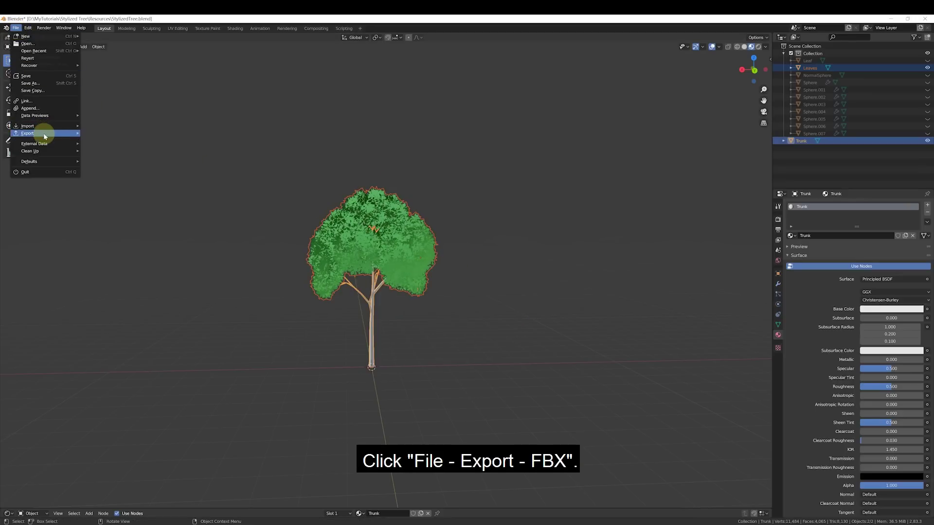
mouse_move(44, 136)
click(130, 180)
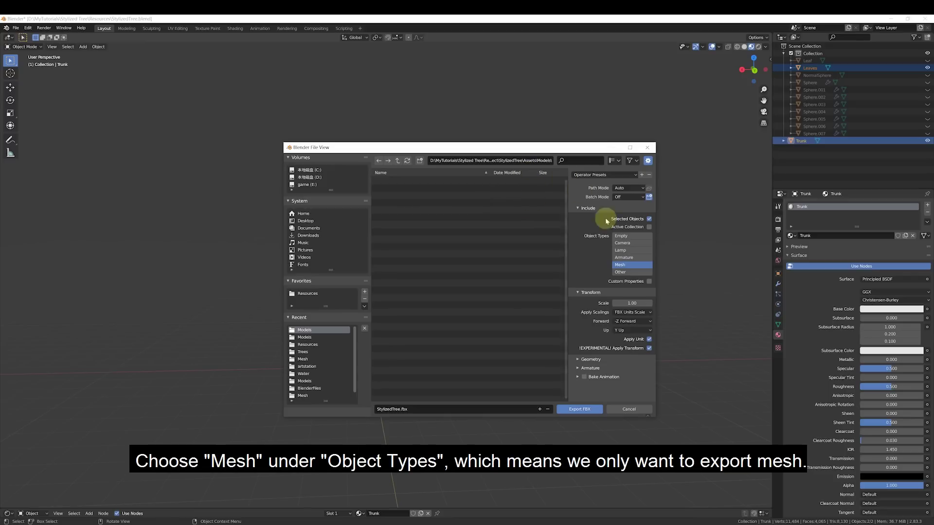
click(624, 265)
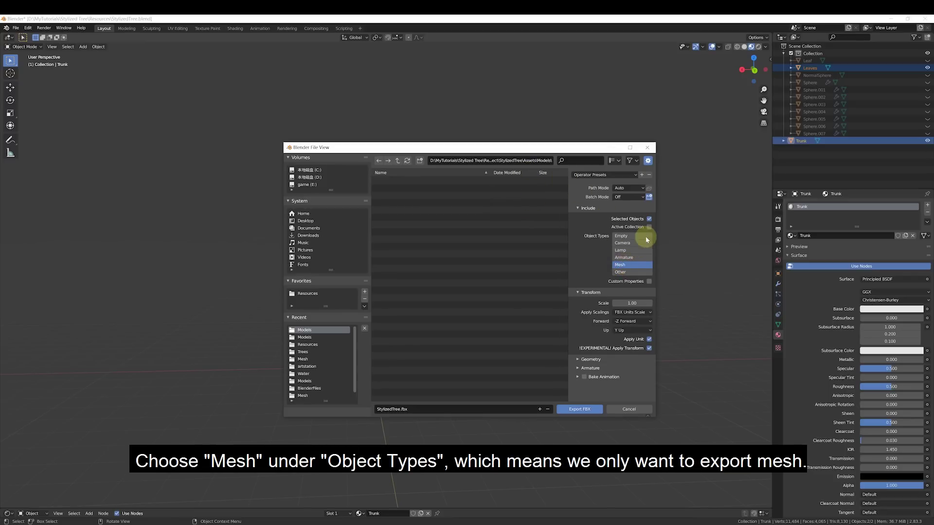
click(649, 219)
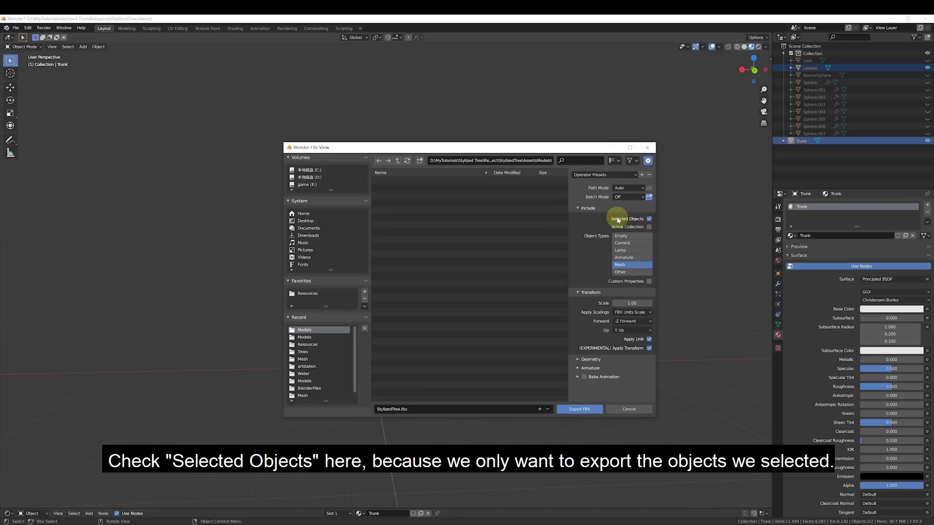
click(620, 267)
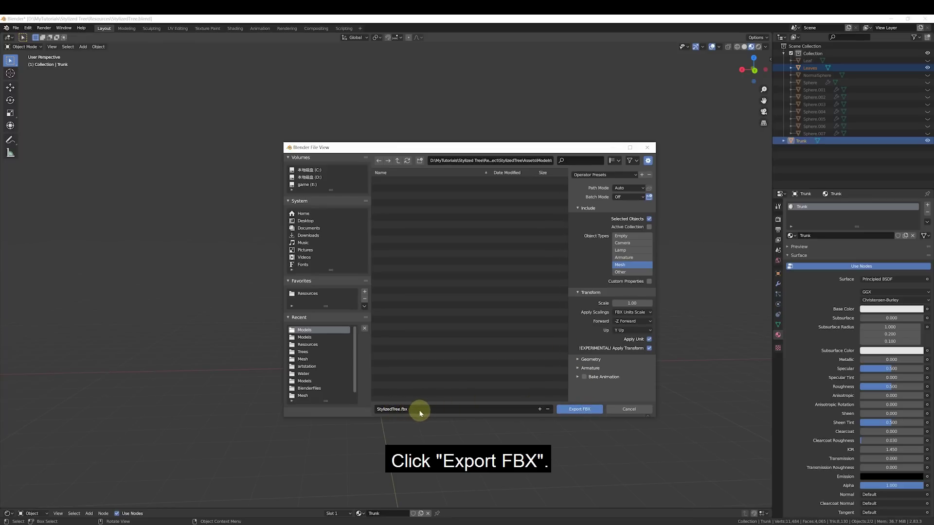
click(574, 409)
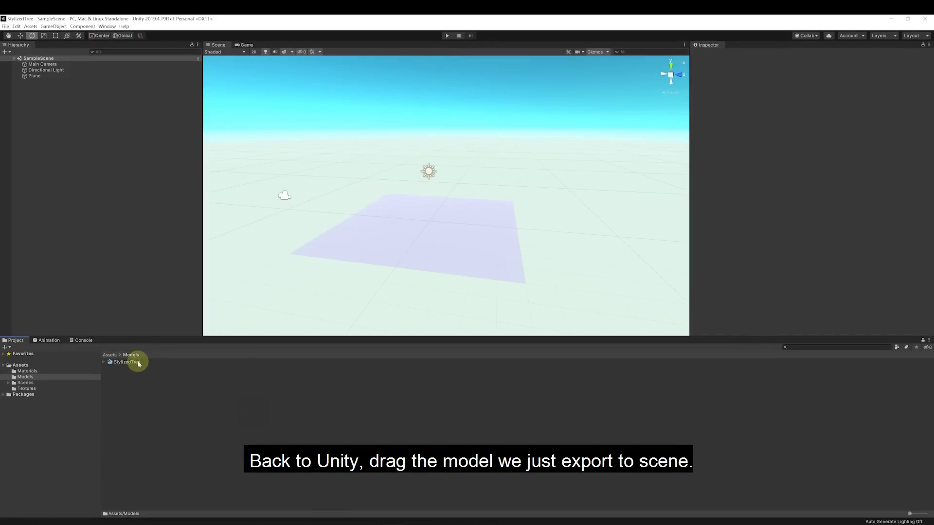
- Switch to Unity and add the StylizedTree model from the Models folder to the SampleScene hierarchy
click(125, 363)
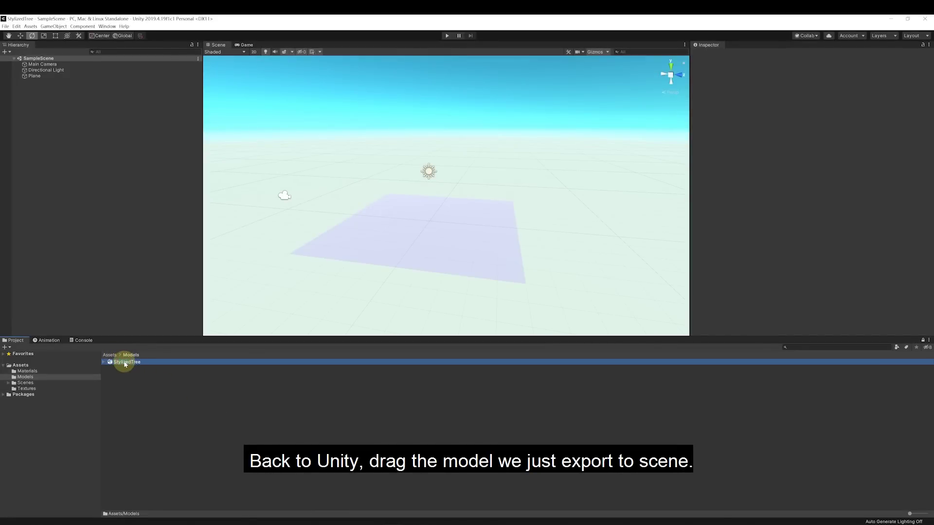
drag(125, 362, 101, 186)
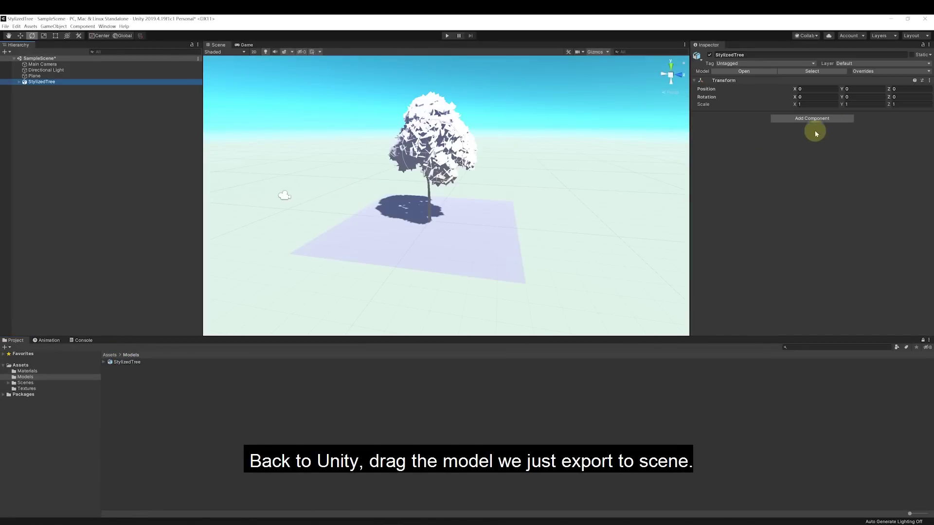
alt+drag(491, 168, 432, 167)
- Enlarge the ground Plane by setting its scale to 4 on X, Y and Z
click(59, 76)
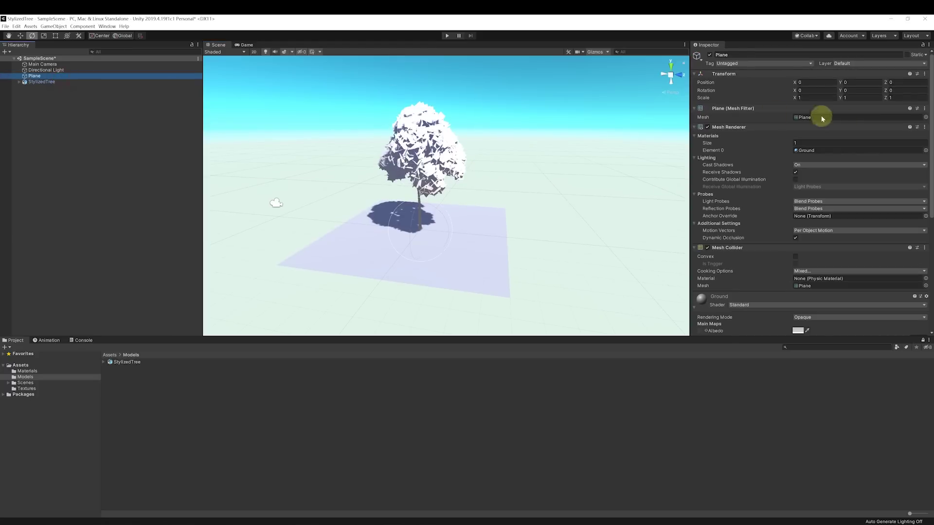
click(818, 92)
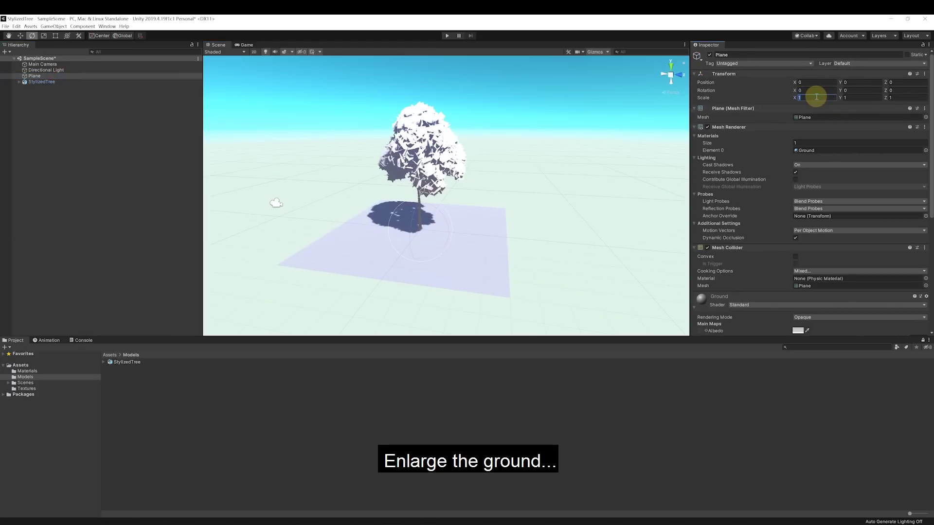
text(44)
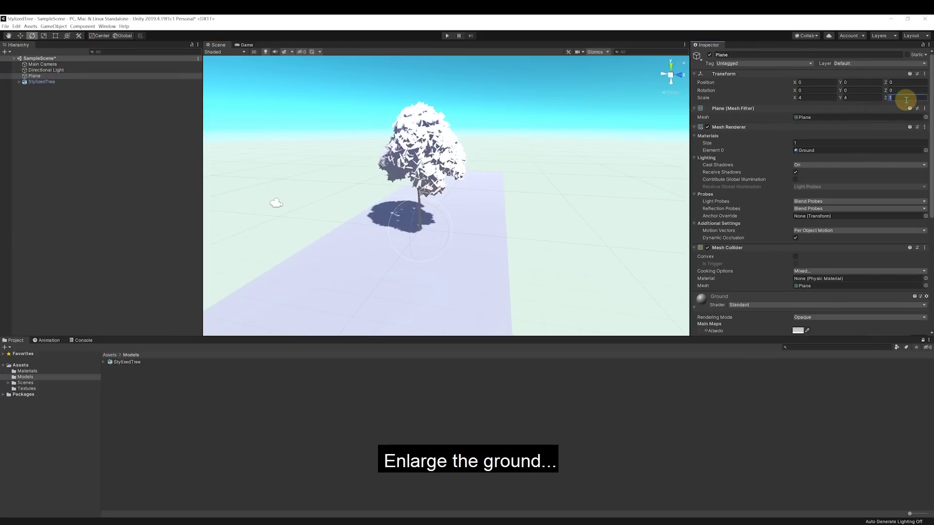
text(4)
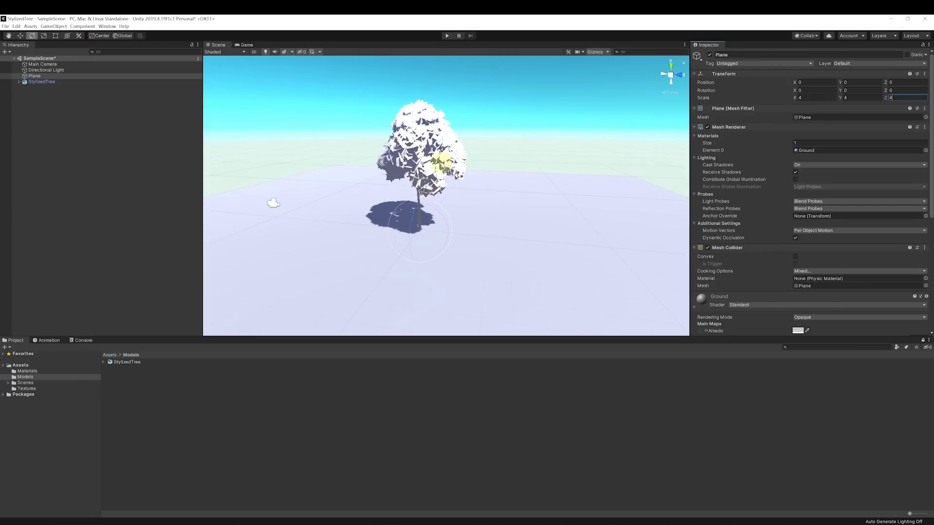
text(e)
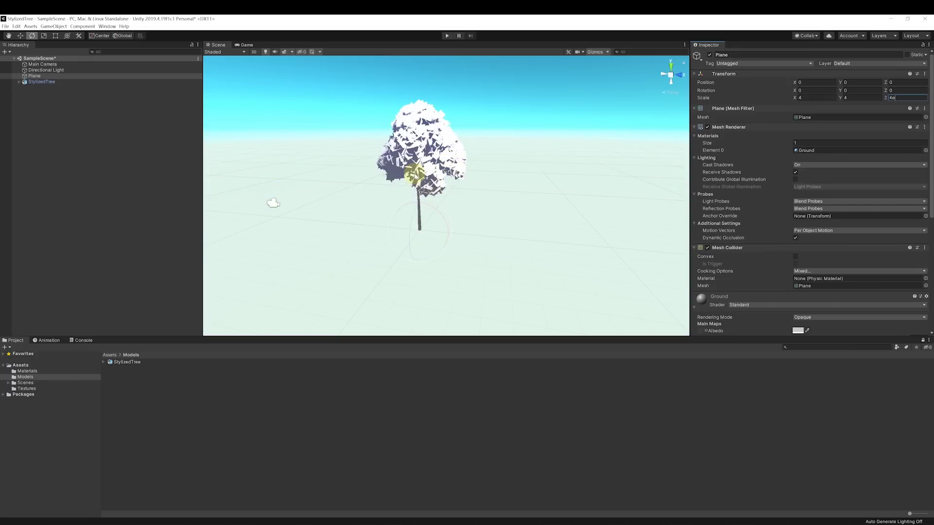
key(BackSpace)
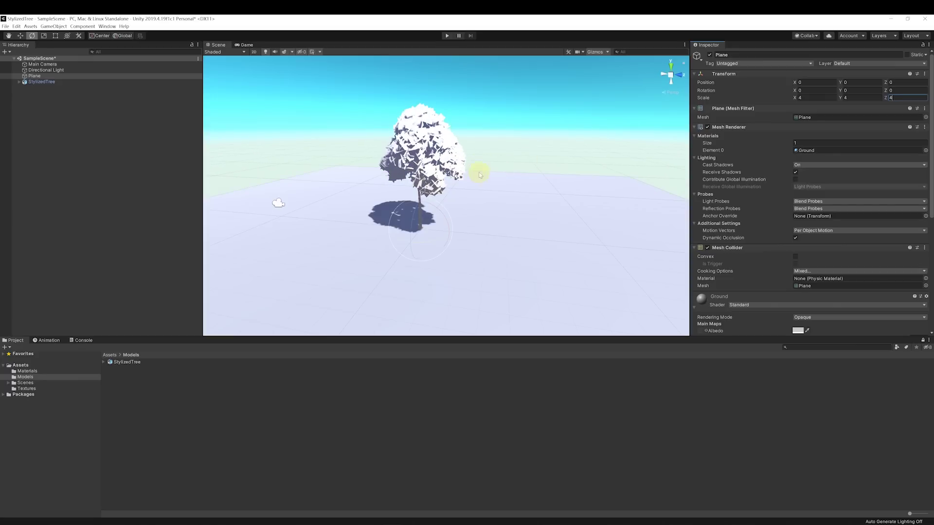
- Rotate the StylizedTree object freehand around its vertical axis in the scene, leaving it deselected
scroll(485, 189, up, 2)
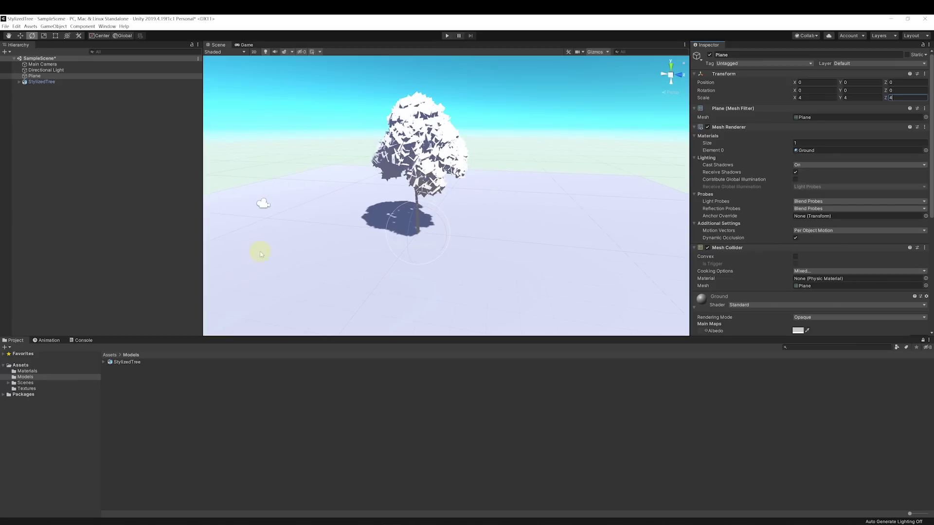
click(55, 83)
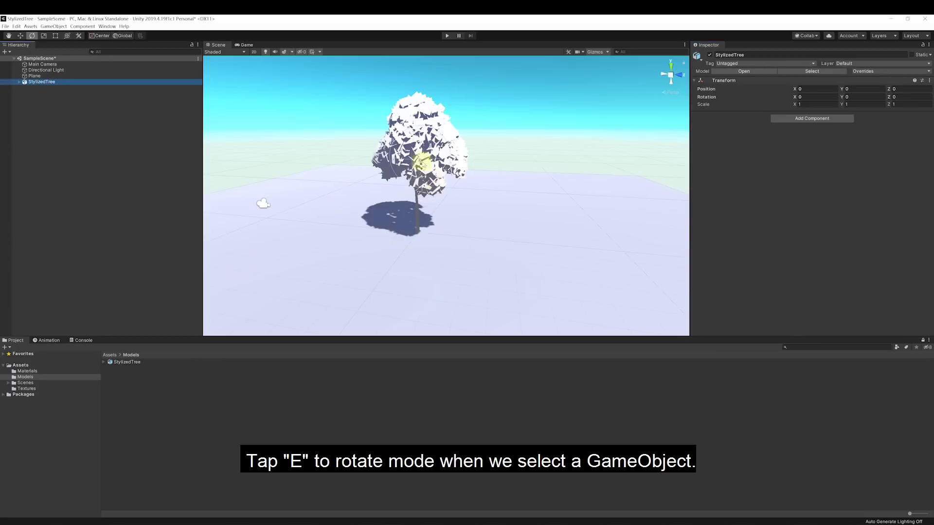
drag(404, 156, 462, 164)
click(197, 434)
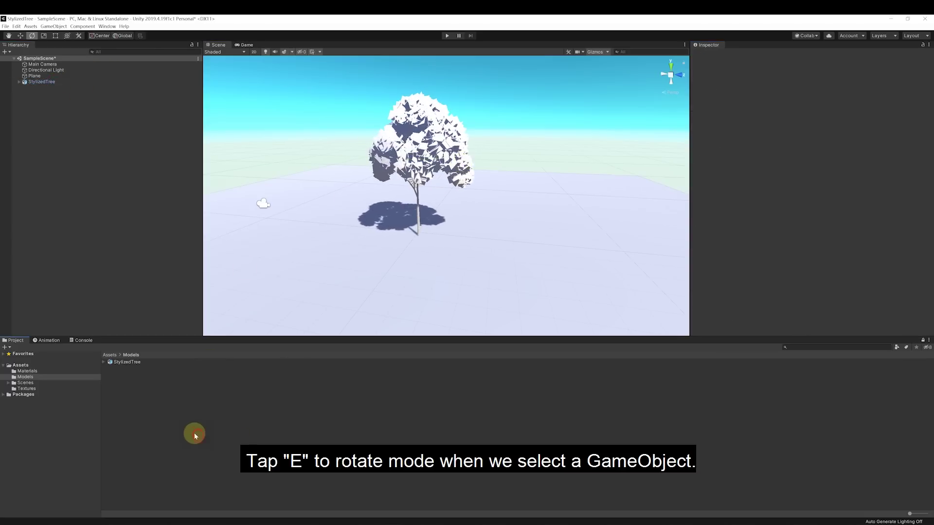
- Create a new material named Leaf in the Materials folder
click(112, 355)
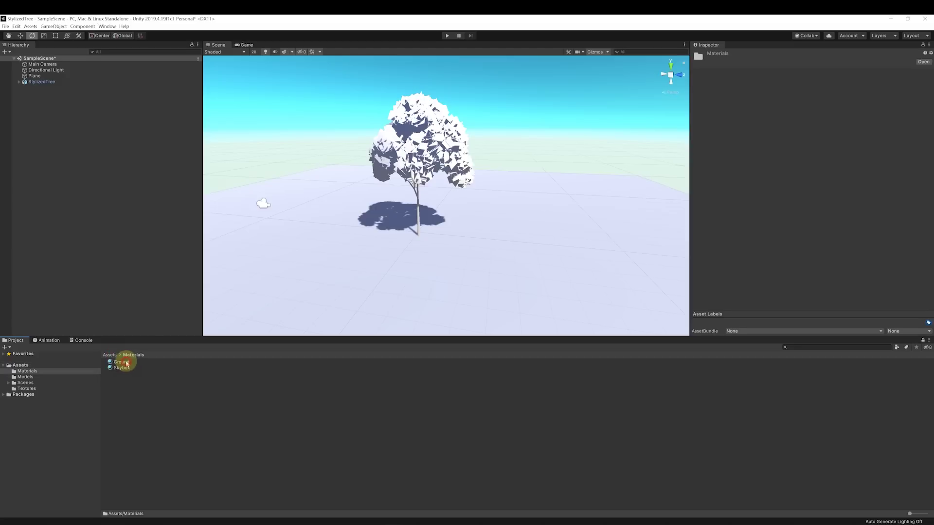
double_click(125, 362)
right_click(137, 400)
mouse_move(176, 236)
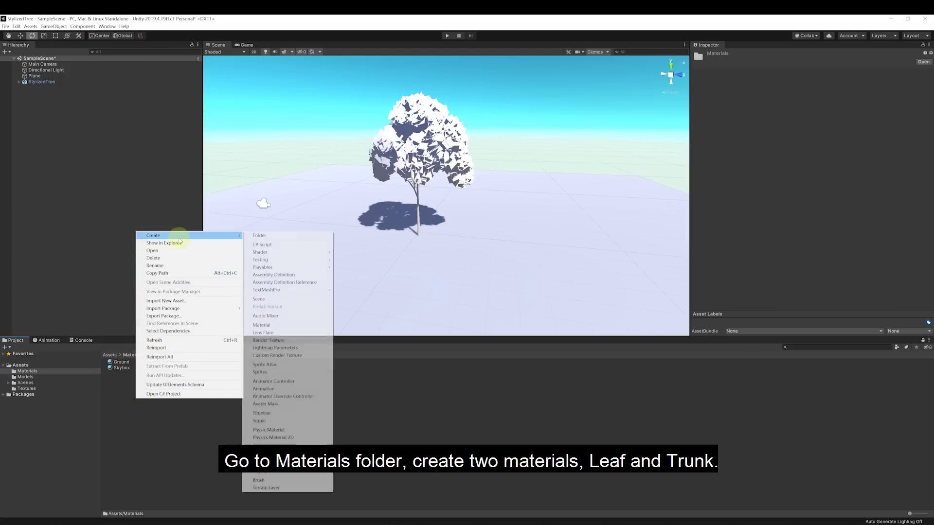
click(287, 325)
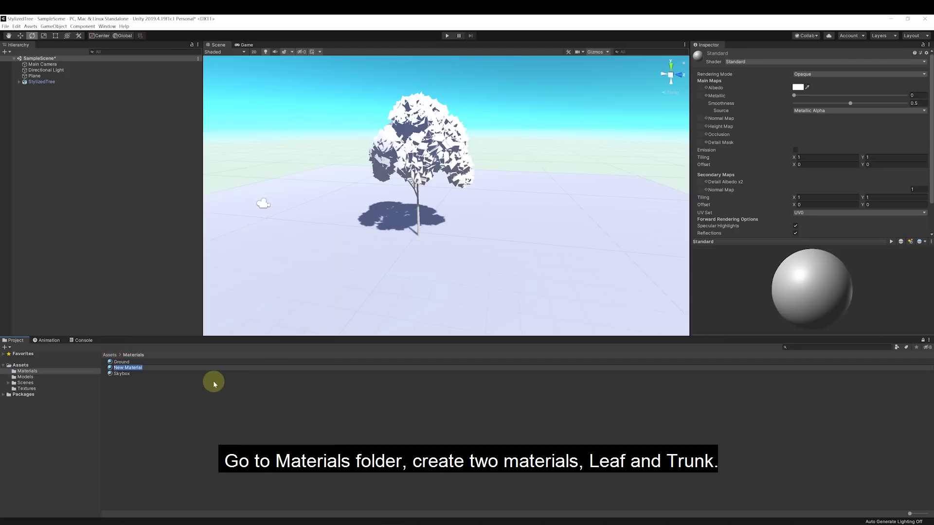
text(Leaf)
key(Return)
- Start creating another asset in the Materials folder alongside the Leaf material
right_click(196, 386)
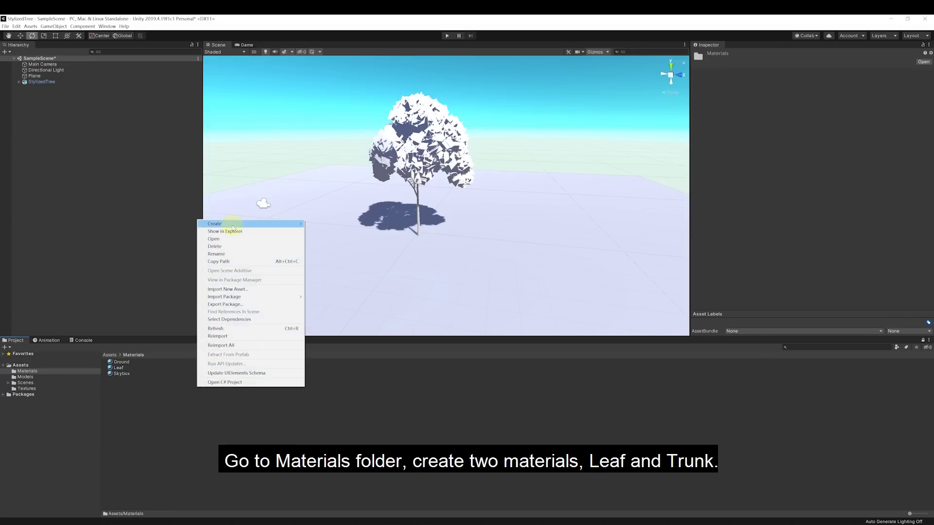
- Create a new material named Trunk in the Materials folder
mouse_move(263, 224)
click(331, 314)
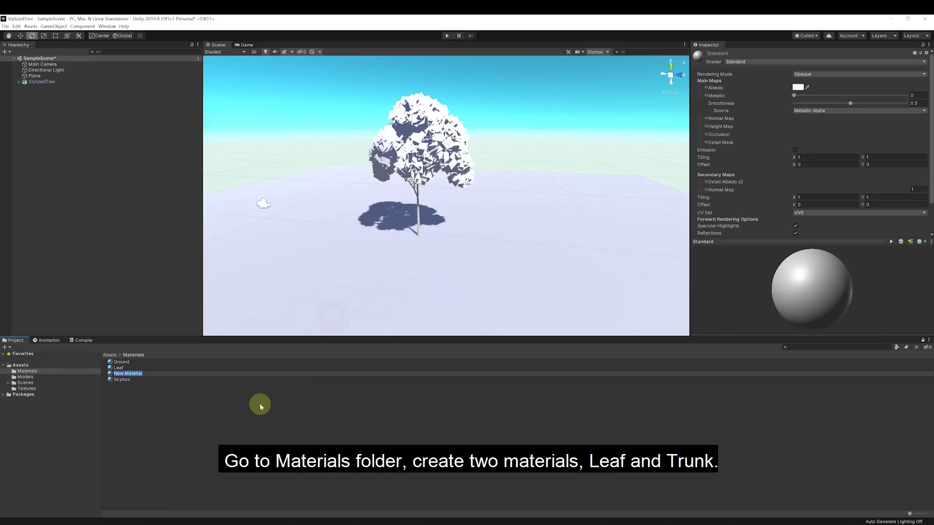
text(Trunk)
key(Return)
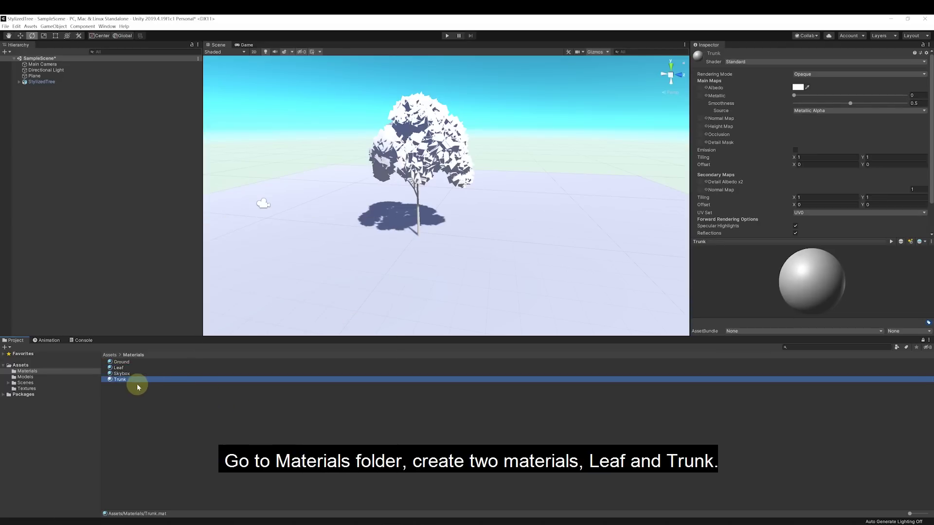
- Set the Trunk material's Smoothness to 0 and its Albedo colour to brown
drag(820, 103, 752, 105)
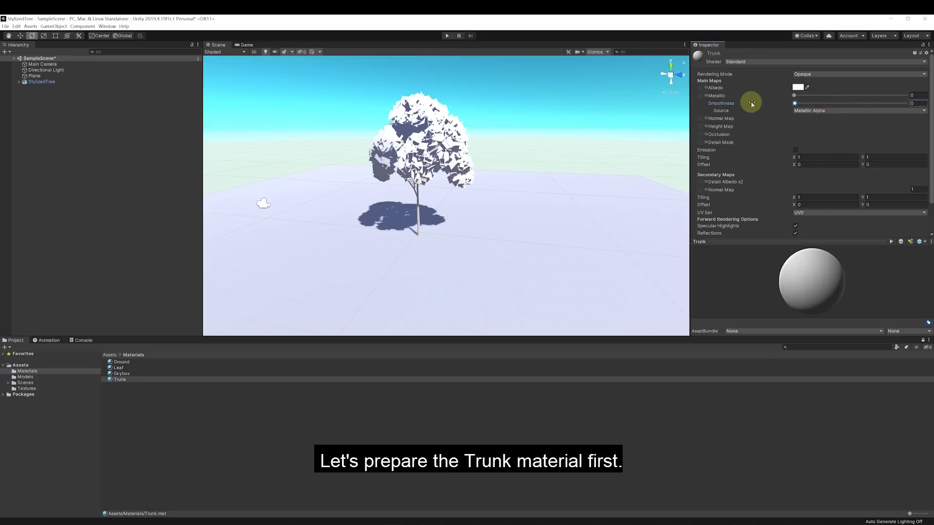
click(798, 88)
mouse_move(567, 274)
mouse_down()
mouse_move(560, 290)
mouse_move(552, 288)
mouse_up()
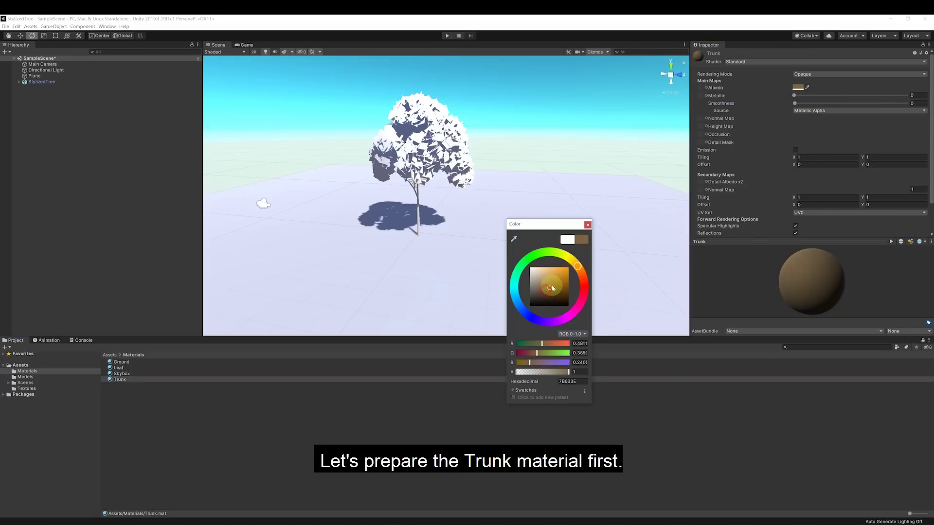
click(587, 225)
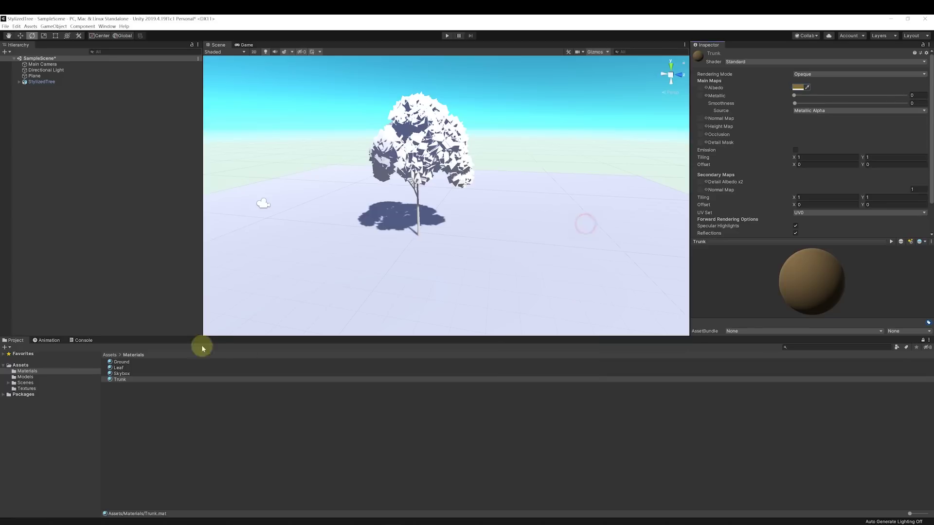
- Assign the Trunk material to StylizedTree's Trunk object and the Leaf material to its Leaves object
click(19, 82)
click(38, 94)
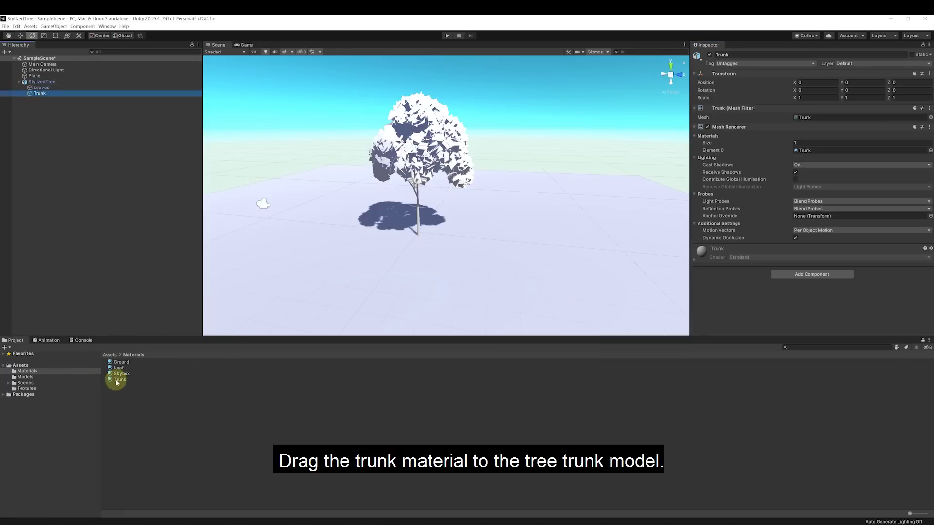
drag(117, 383, 808, 150)
alt+drag(413, 202, 403, 197)
click(41, 87)
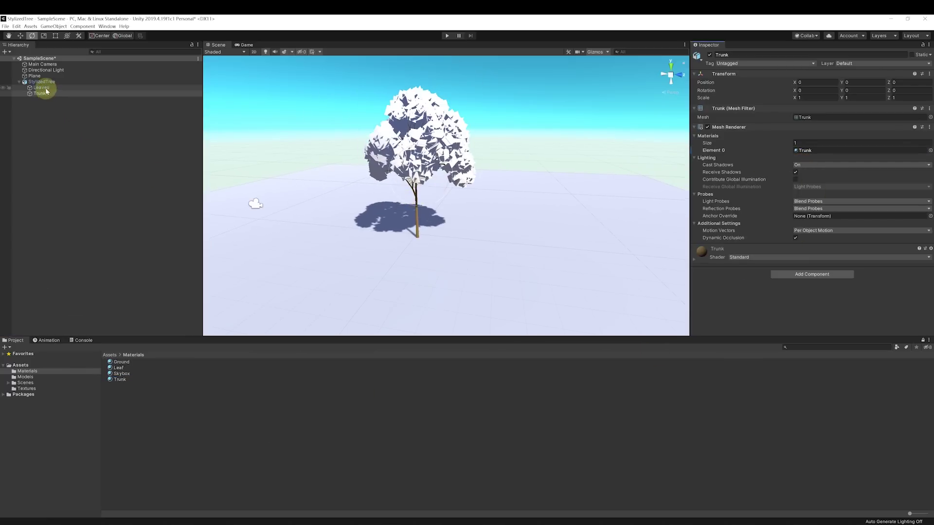
drag(121, 367, 803, 150)
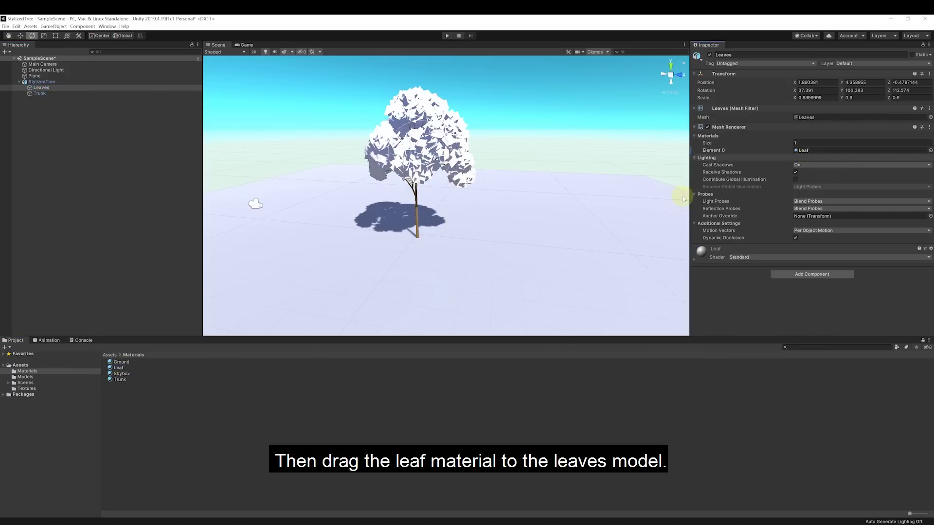
- Create a Standard Surface Shader named Leaf in the Materials folder
right_click(146, 414)
mouse_move(175, 248)
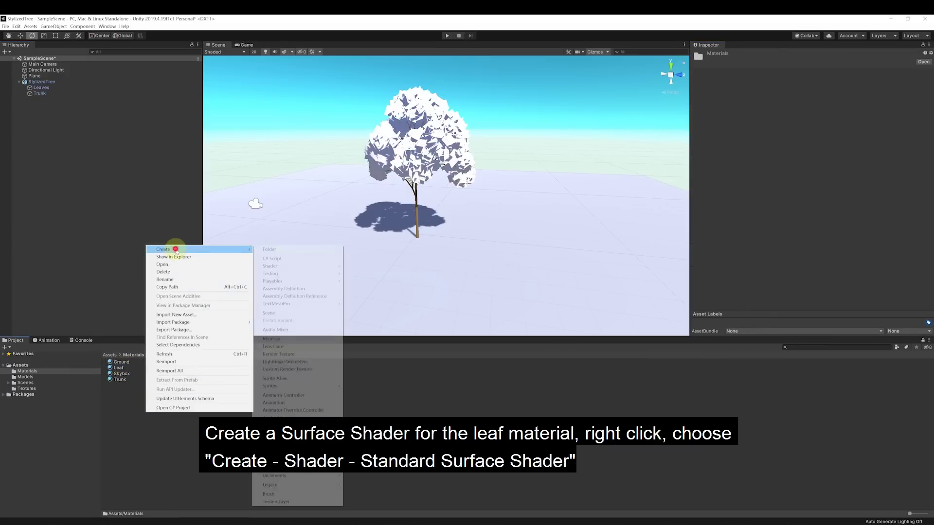
mouse_move(304, 267)
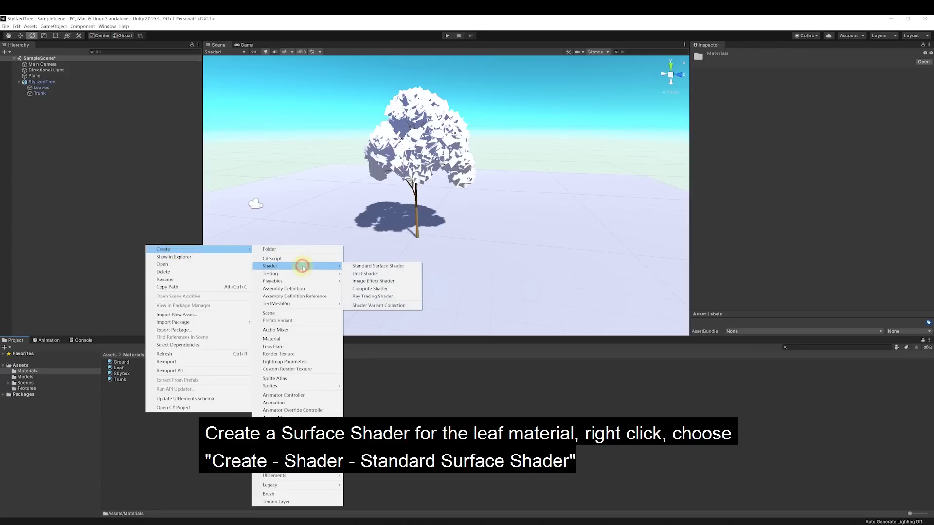
click(408, 269)
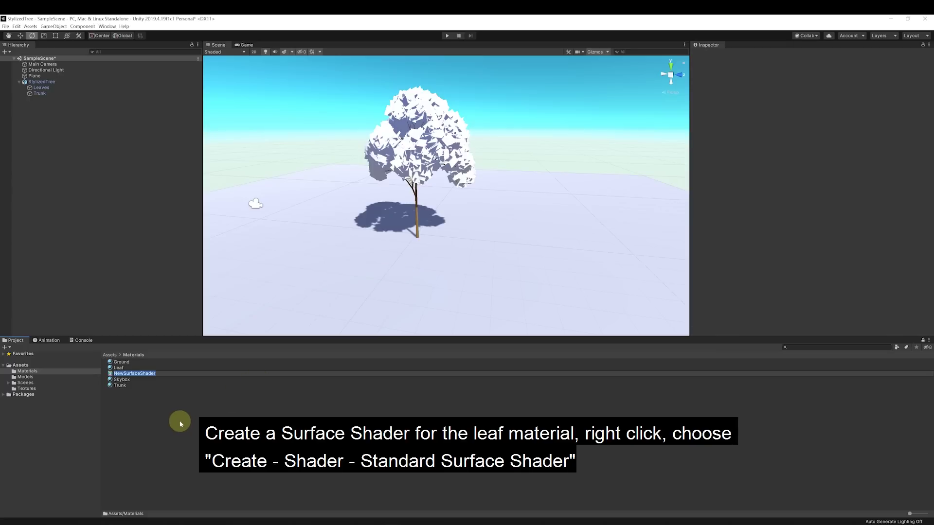
text(Leaf)
key(Return)
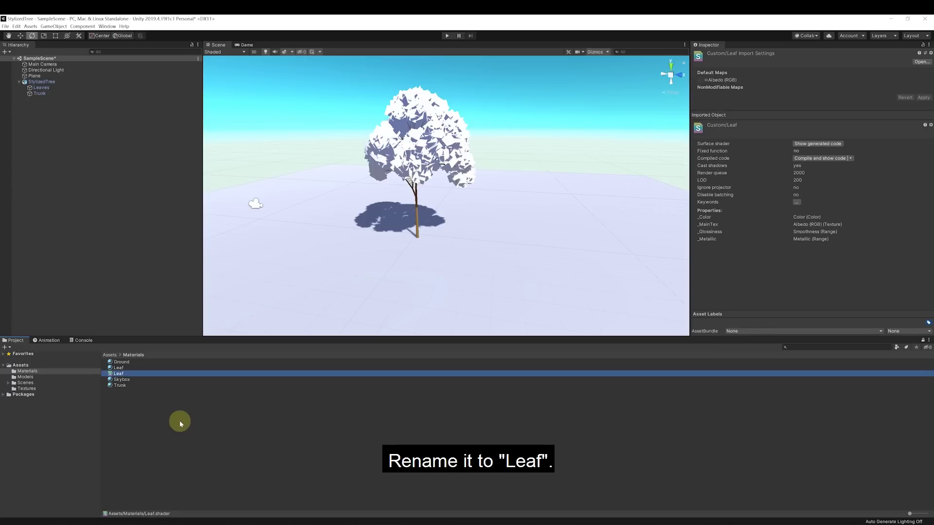
- Open the Leaf shader in Visual Studio and delete the _Glossiness and _Metallic properties together with their half variable declarations
double_click(136, 374)
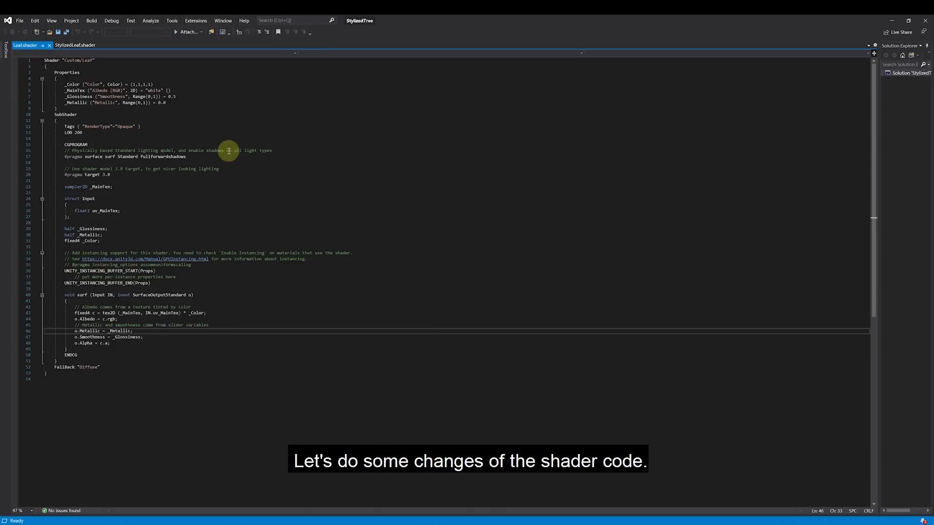
click(177, 99)
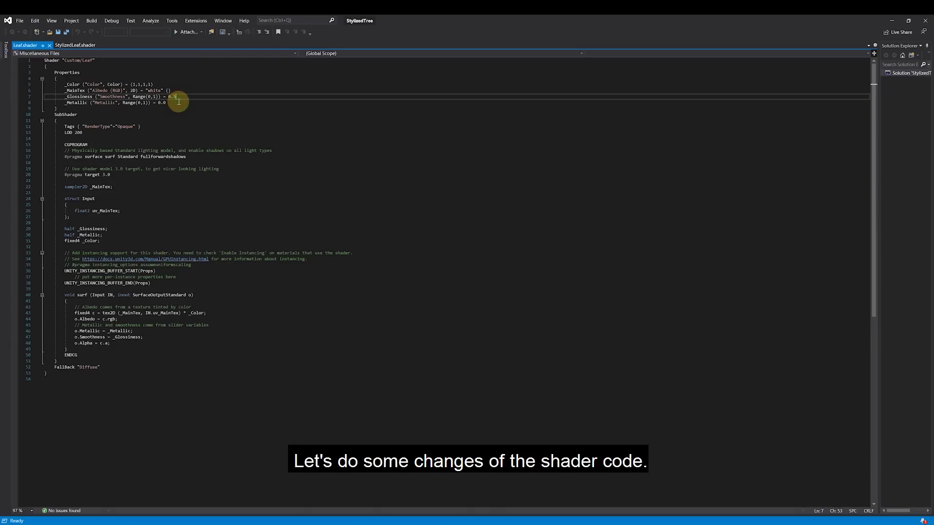
key(ctrl+shift+l)
key(ctrl+shift+l)
click(121, 221)
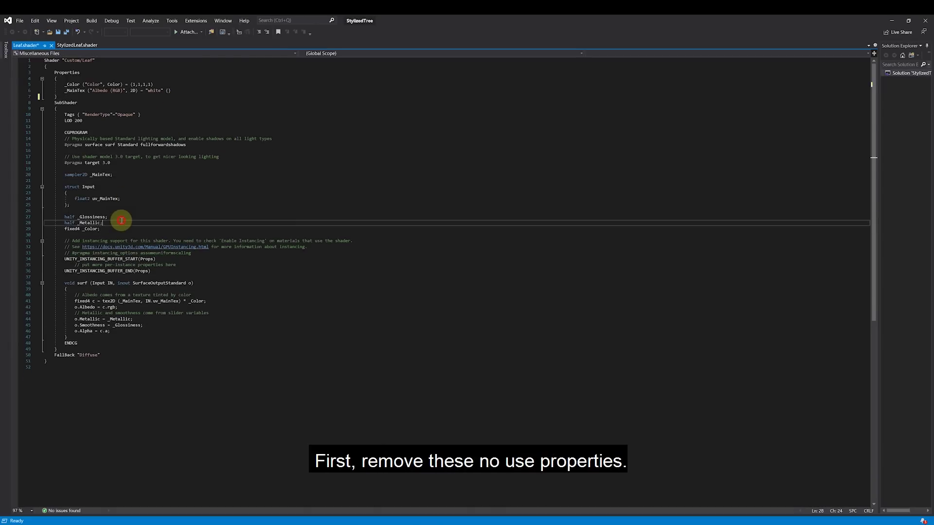
click(126, 217)
key(ctrl+shift+l)
key(ctrl+shift+l)
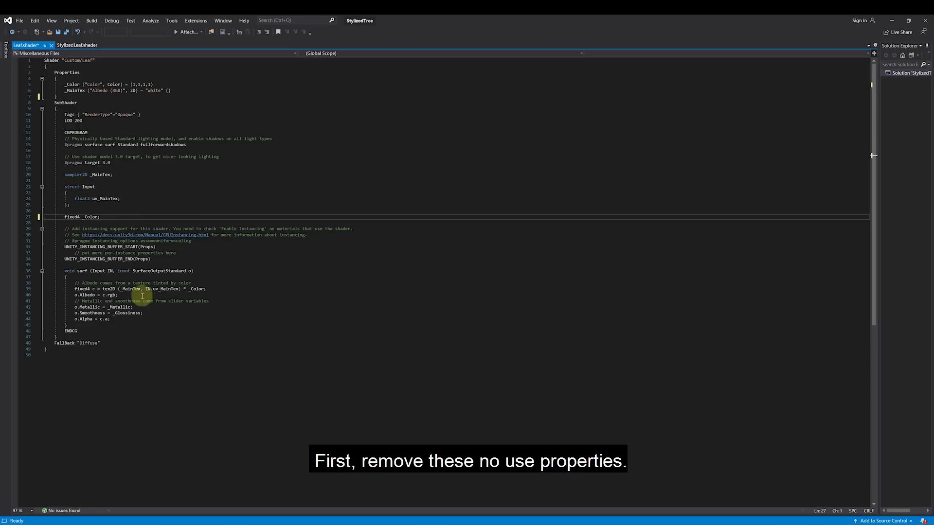
- Delete the metallic and smoothness comment and both assignments from the surf function, and save the shader
click(145, 303)
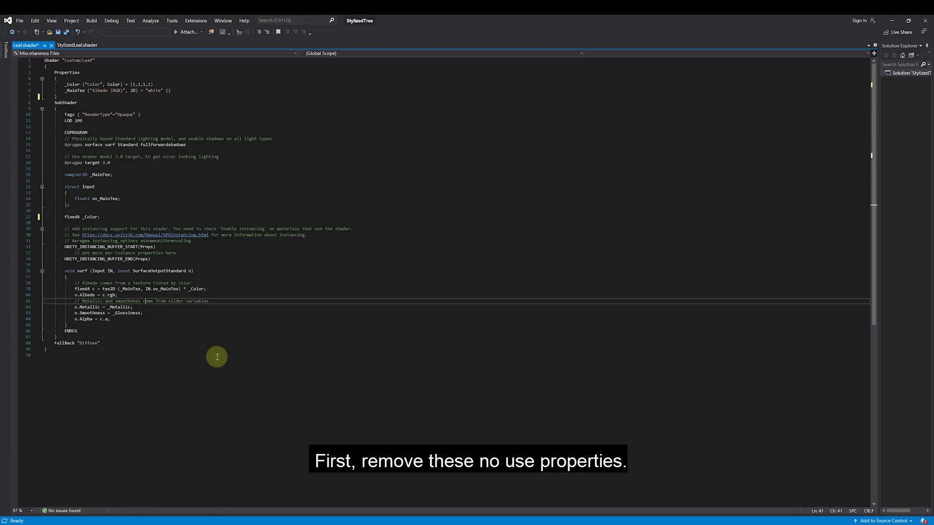
key(ctrl+shift+l)
key(ctrl+shift+l)
key(ctrl+shift+l)
key(ctrl+s)
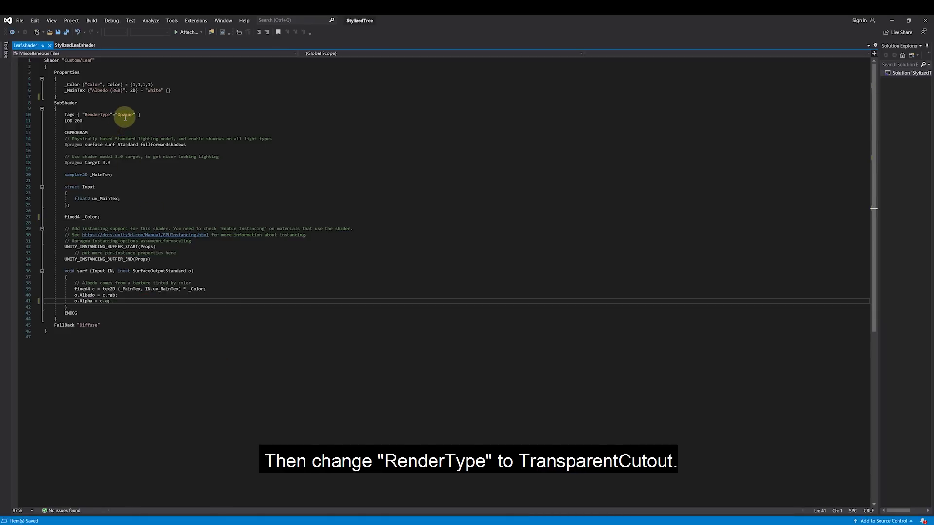
- Set the shader's RenderType tag to "TransparentCutout"
double_click(125, 117)
text(Transpare)
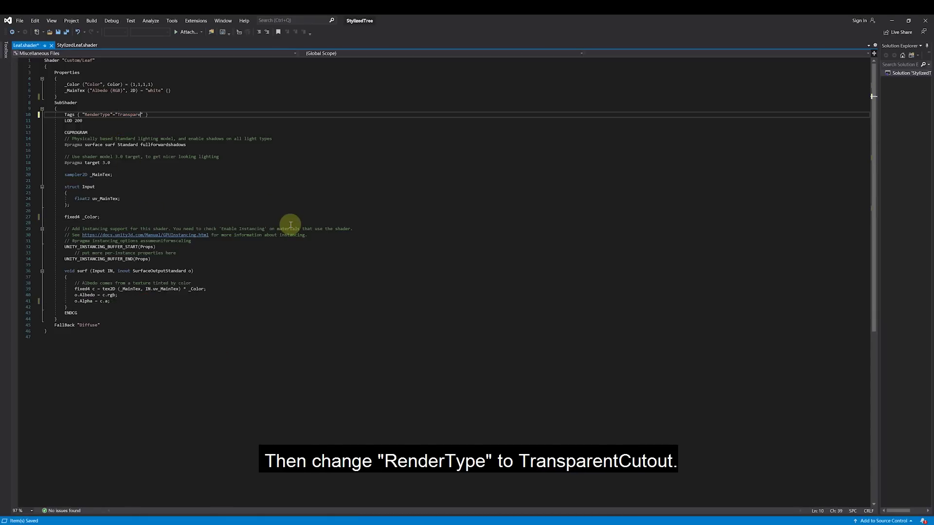
text(ntCutout)
key(Down)
key(Down)
key(Down)
- Replace the LOD 200 line below the Tags with "Cull off" to disable backface culling
click(102, 119)
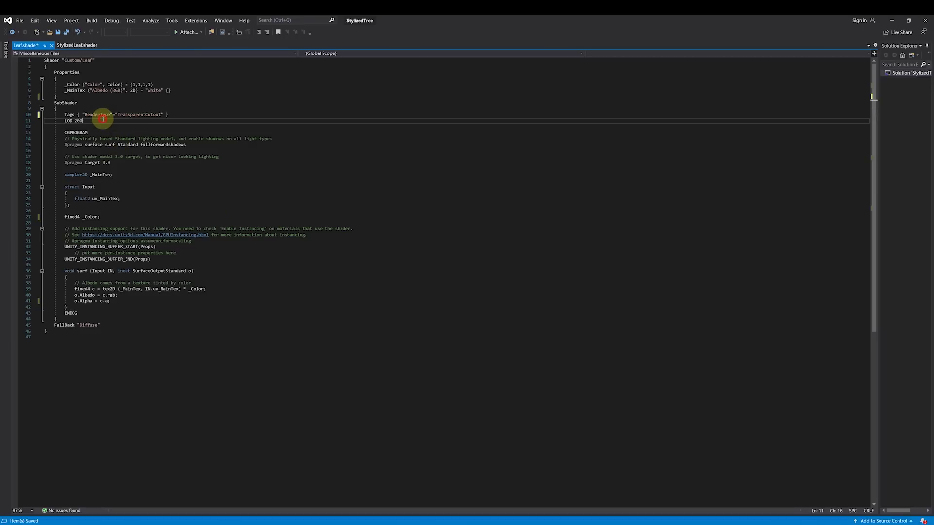
key(BackSpace)
key(BackSpace)
key(BackSpace)
key(BackSpace)
key(BackSpace)
key(BackSpace)
key(BackSpace)
key(Return)
text(Cull off)
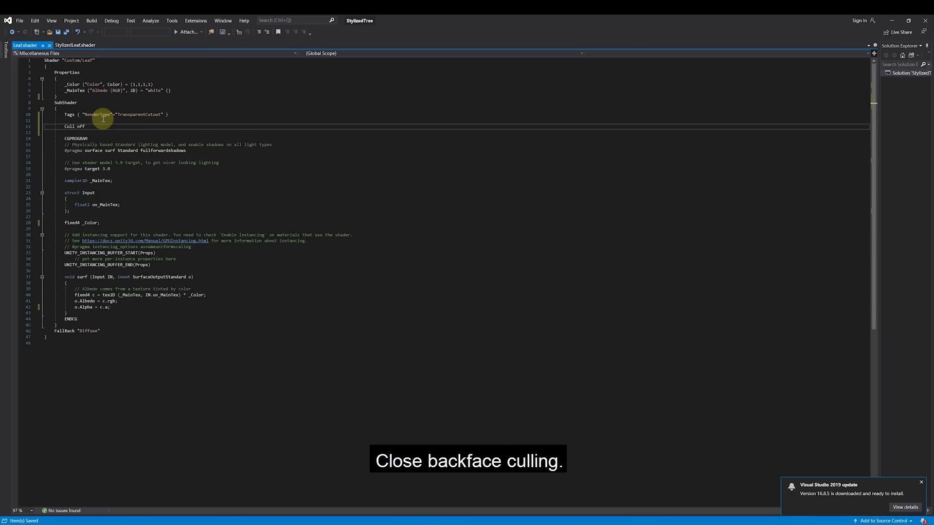
- Change the lighting model in the surface pragma to Lambert and save the shader
double_click(131, 151)
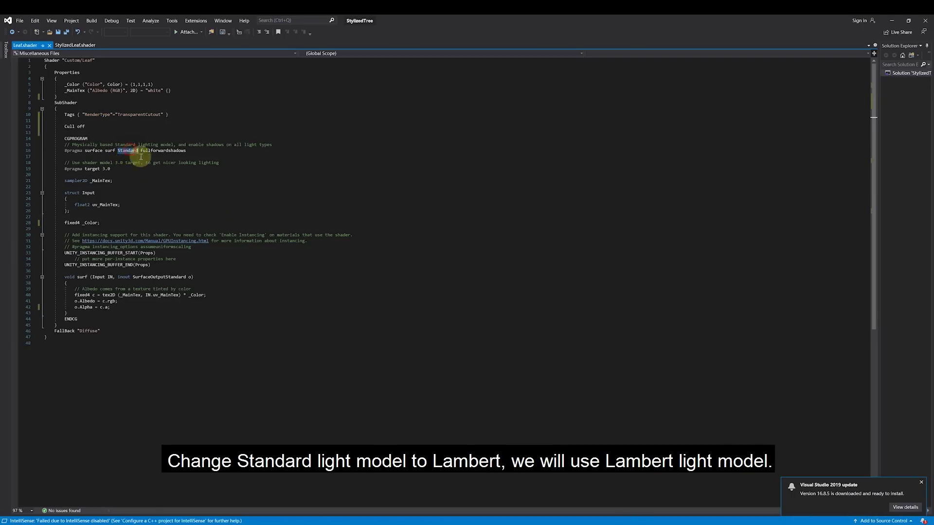
text(Lambert)
key(ctrl+s)
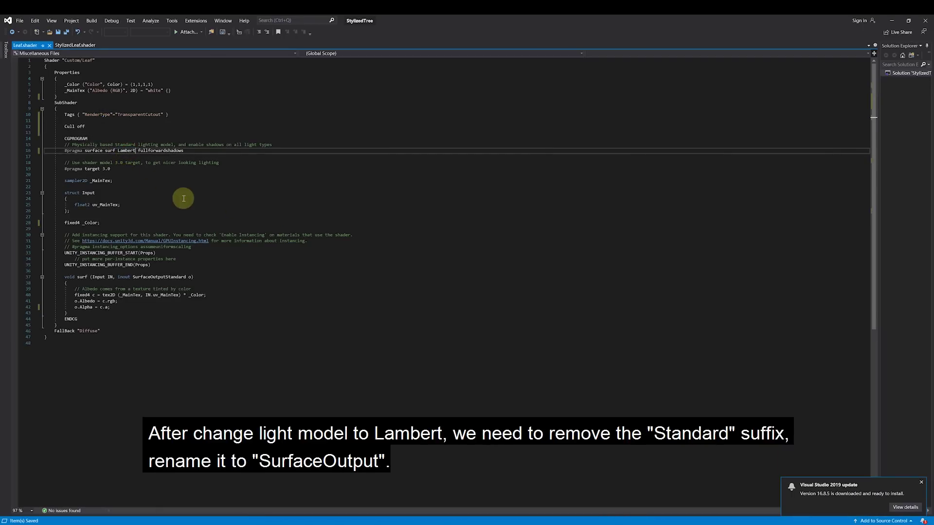
- Remove the "Standard" suffix from the surf function's output parameter type so it reads SurfaceOutput
double_click(172, 278)
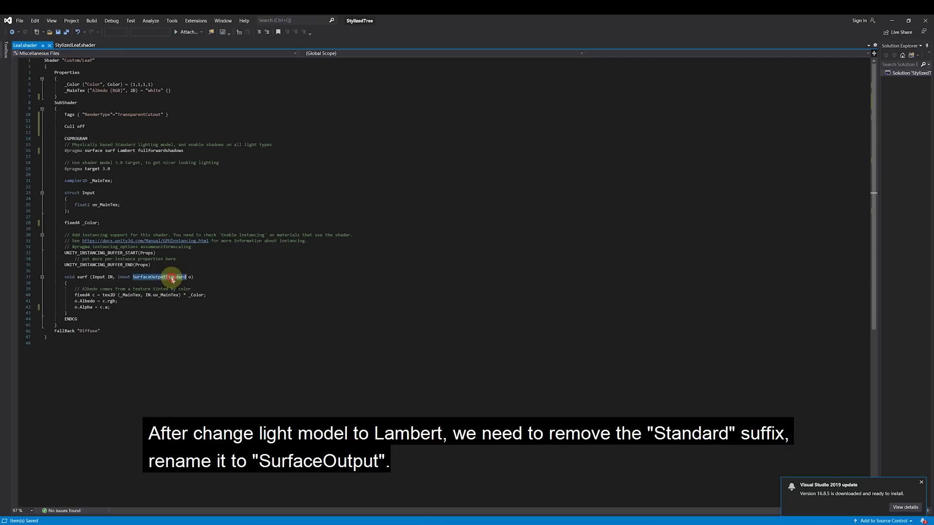
double_click(126, 151)
click(175, 278)
key(Delete)
key(Delete)
key(Delete)
key(Delete)
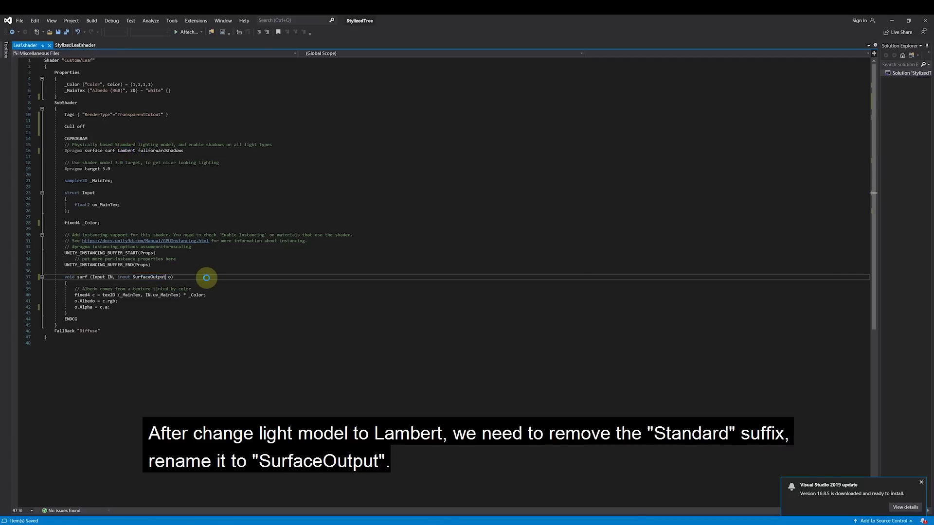
double_click(157, 276)
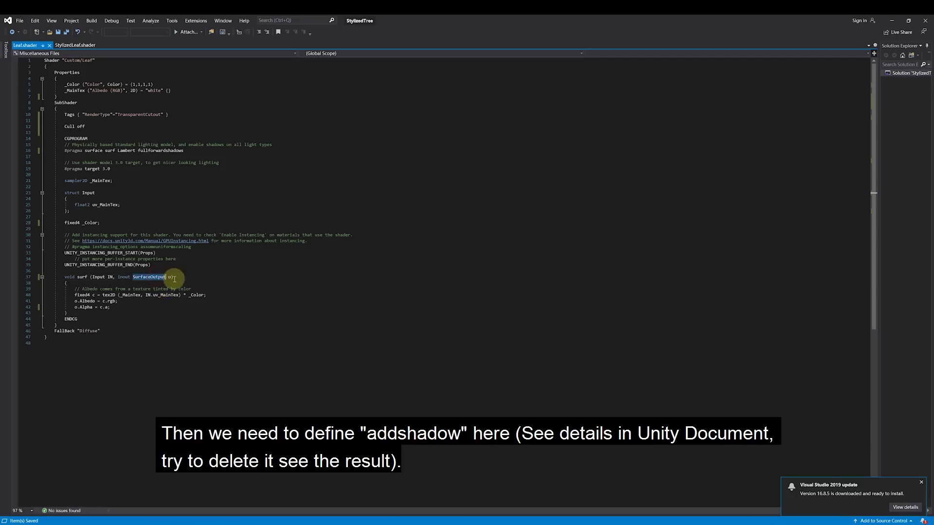
- Replace fullforwardshadows in the surface pragma with addshadow and save the shader
double_click(169, 151)
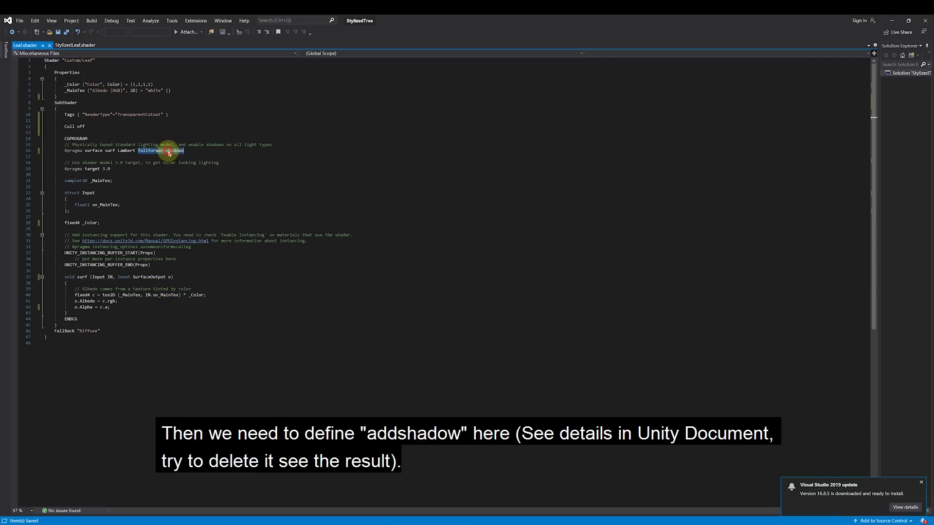
text(addshadow)
key(ctrl+s)
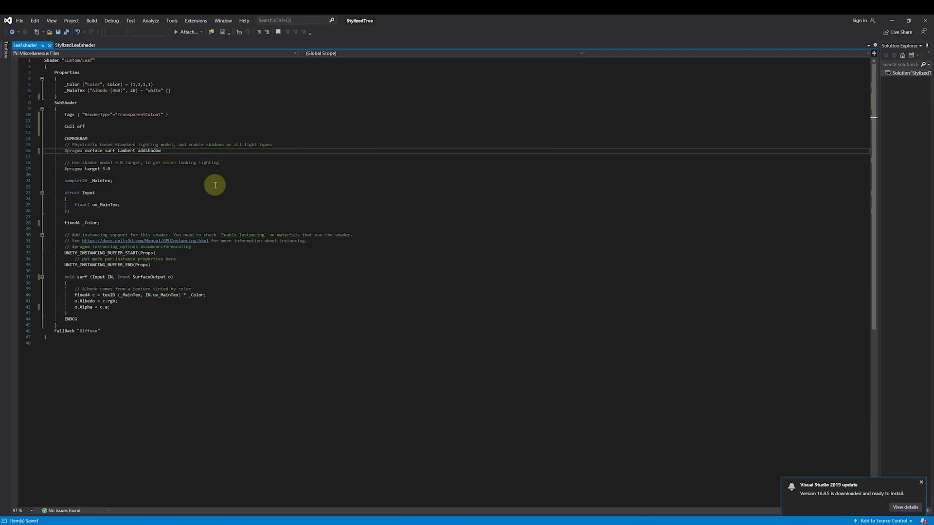
double_click(150, 151)
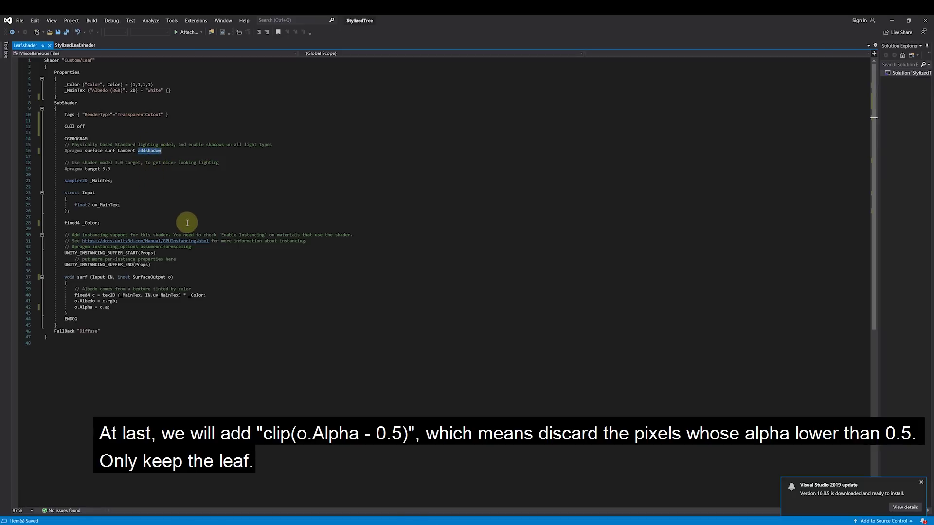
- Add the line "clip(o.Alpha - 0.5);" after the alpha assignment in the surf function and save the shader
click(143, 307)
key(Return)
text(clip(o.Alpha)
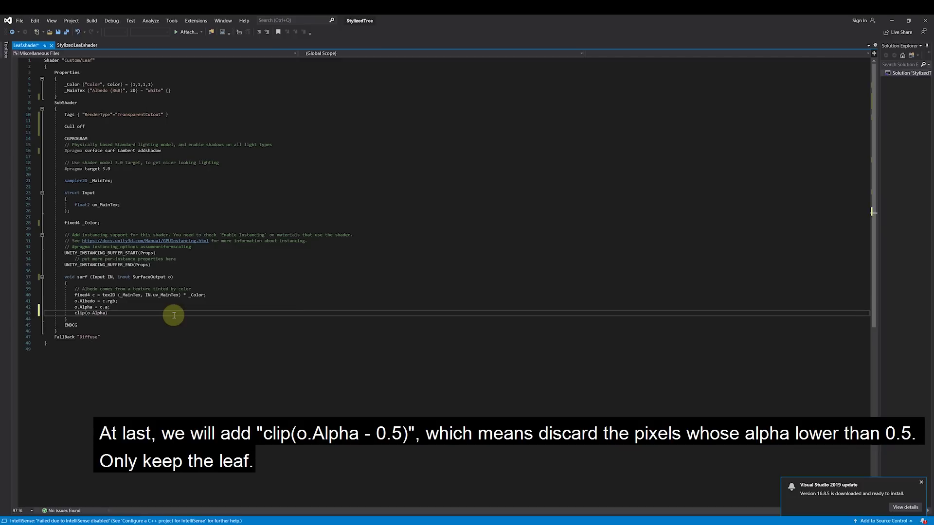
text( - 0.5);)
key(ctrl+s)
click(209, 301)
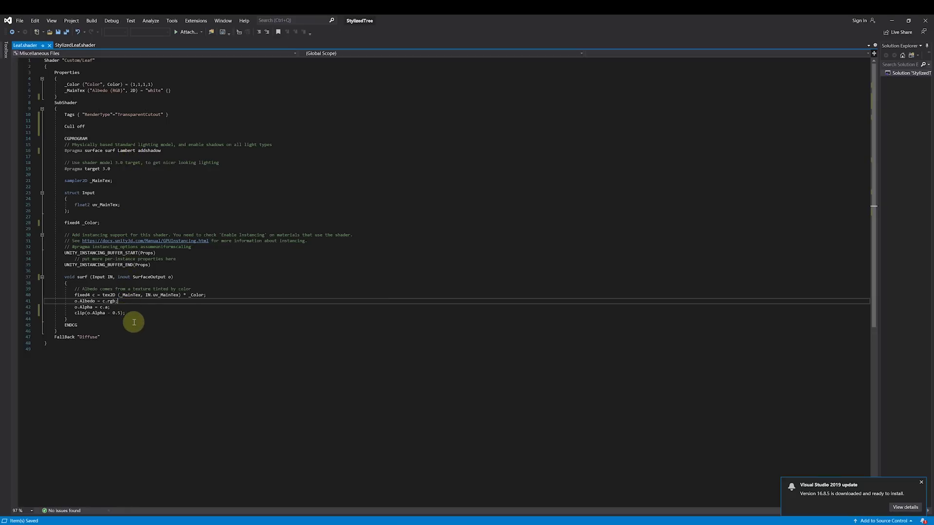
click(213, 309)
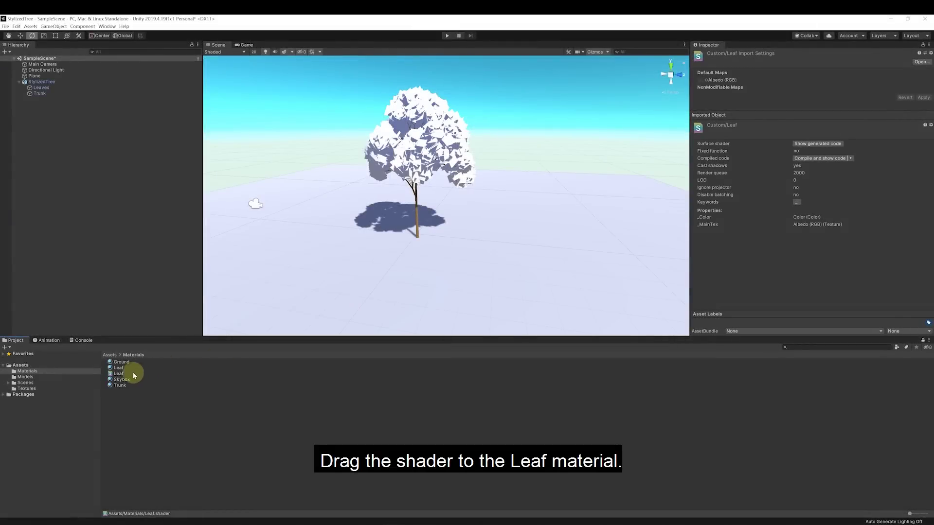
- In Unity, apply the Leaf shader to the Leaf material and expand that material's properties on the Leaves object
click(125, 374)
drag(125, 373, 120, 367)
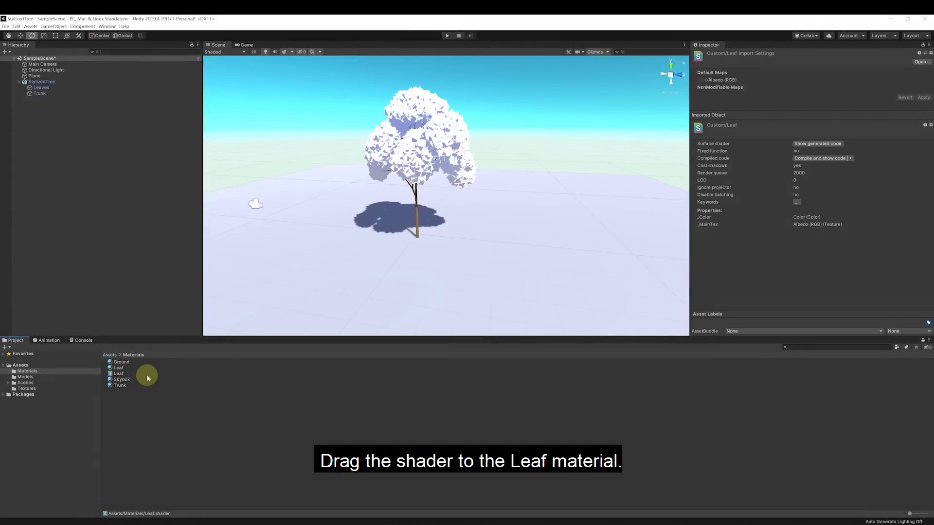
click(41, 88)
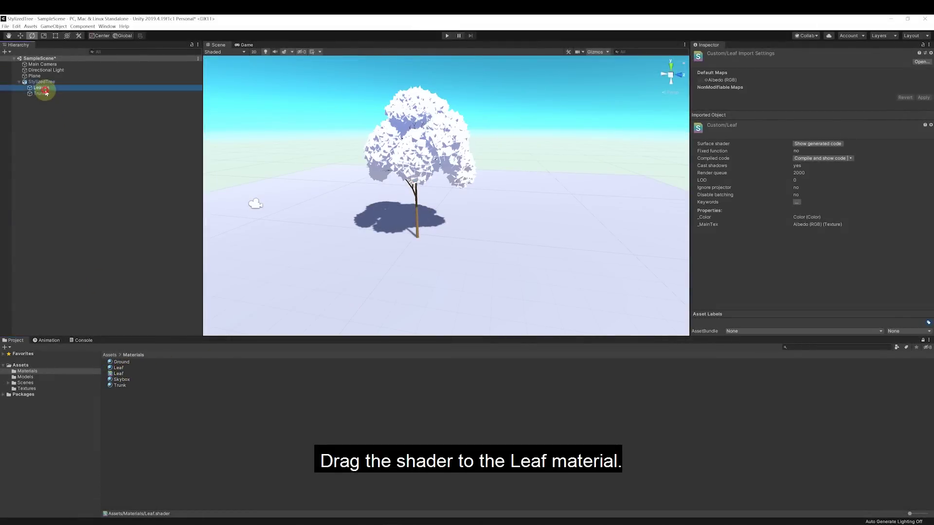
click(698, 250)
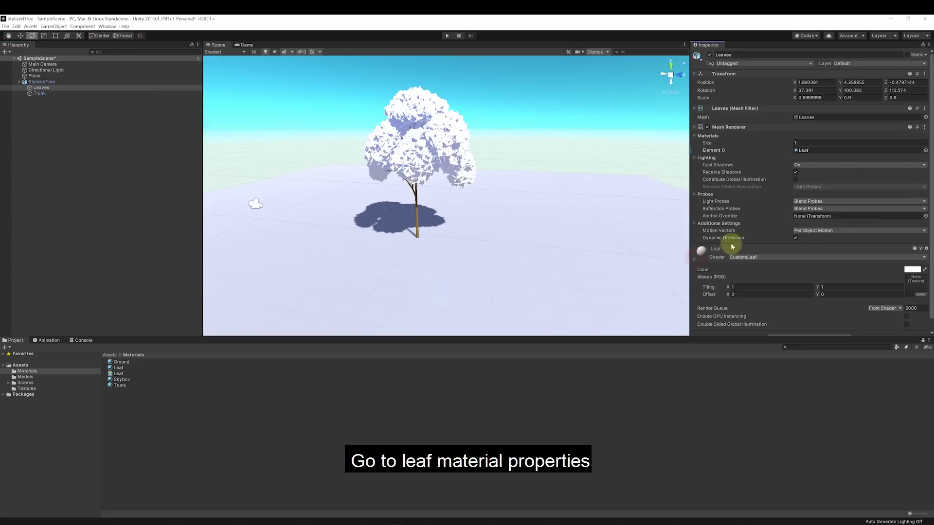
- Assign the Leaf texture from the Textures folder to the Leaf material's Albedo (RGB) slot
scroll(875, 231, down, 1)
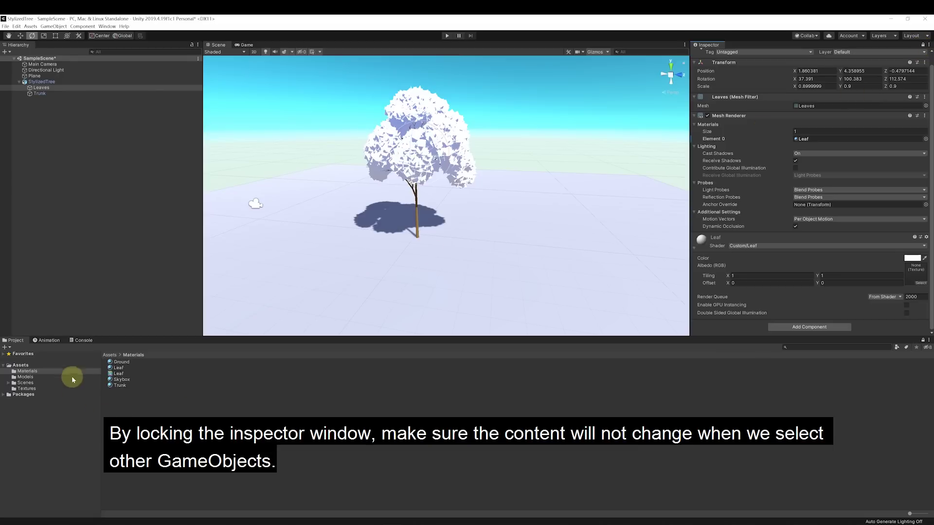
click(26, 388)
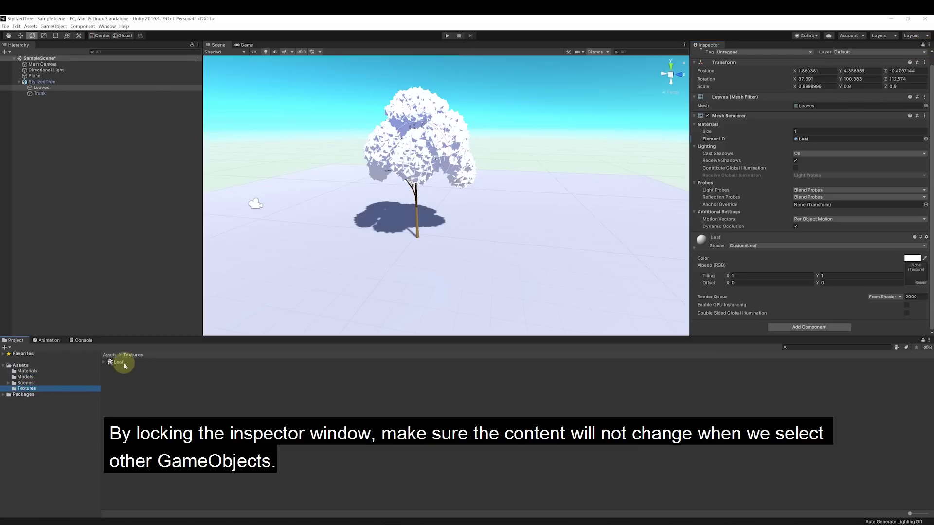
drag(125, 365, 921, 281)
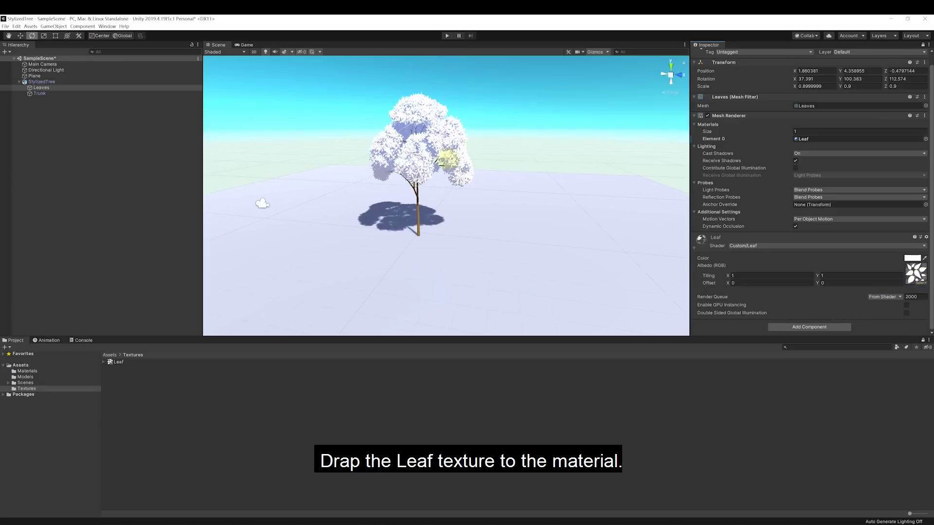
- Set the Leaf material's color to green with RGB values 0.47, 0.68 and 0.30
click(912, 259)
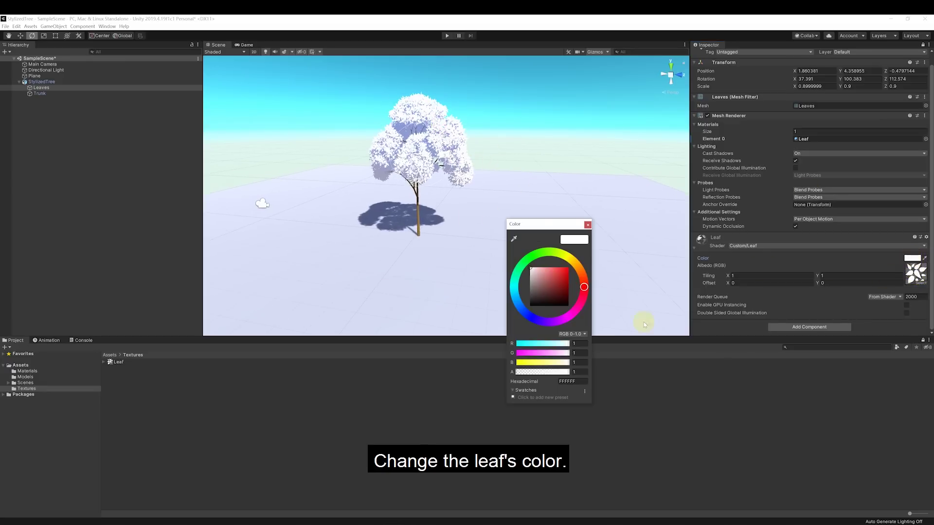
click(578, 343)
text(0.47)
key(Tab)
text(0.68)
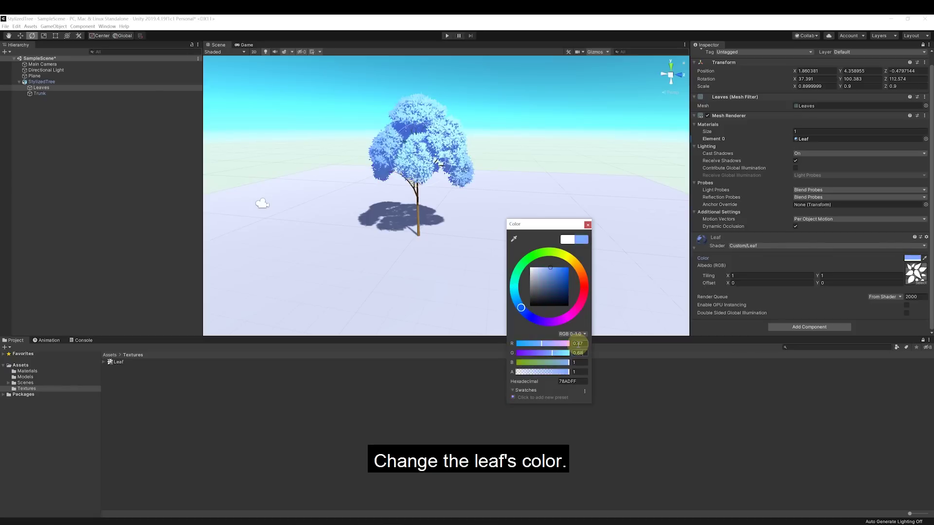
key(Tab)
text(0.30)
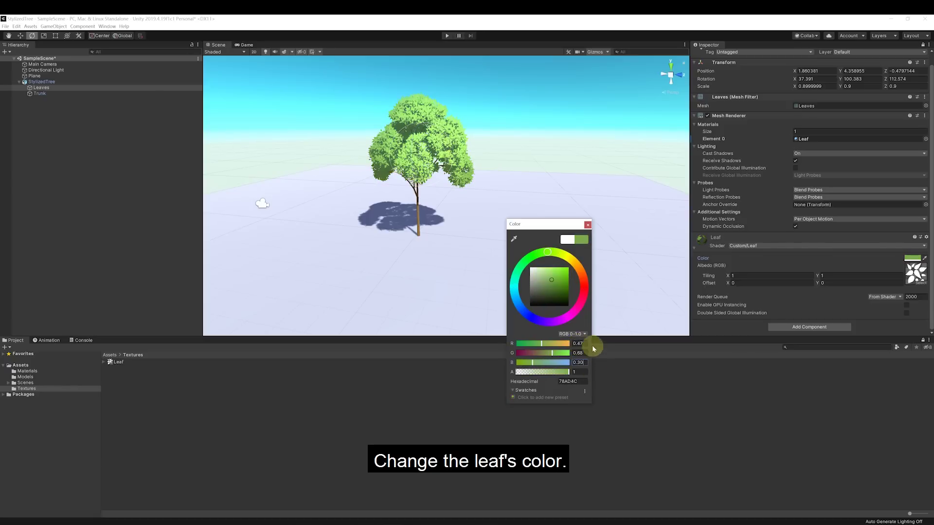
click(585, 353)
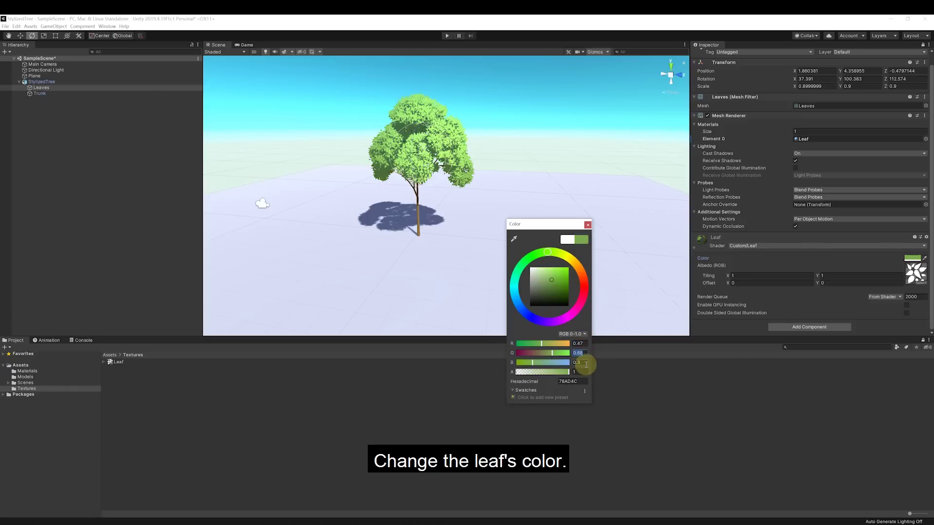
click(587, 225)
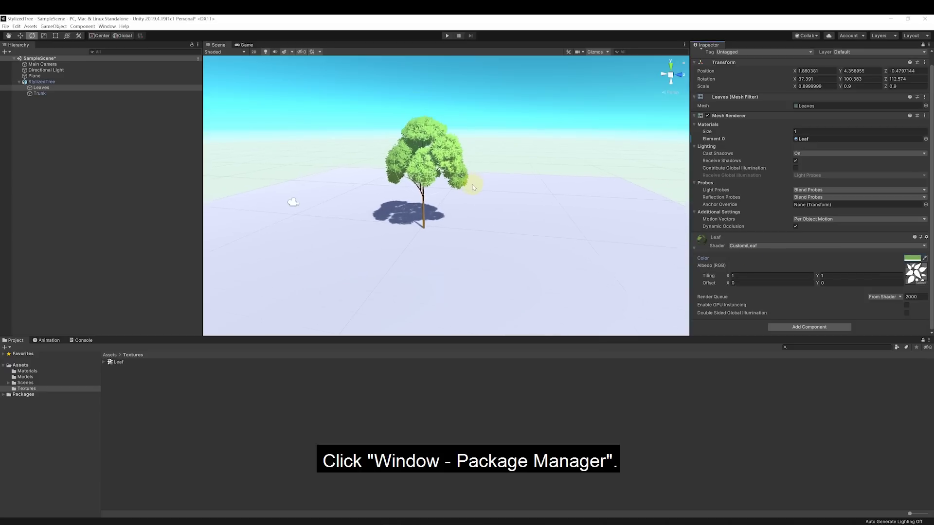
- Find the Post Processing package in the Unity Registry and install version 3.0.1 through the Package Manager
click(107, 27)
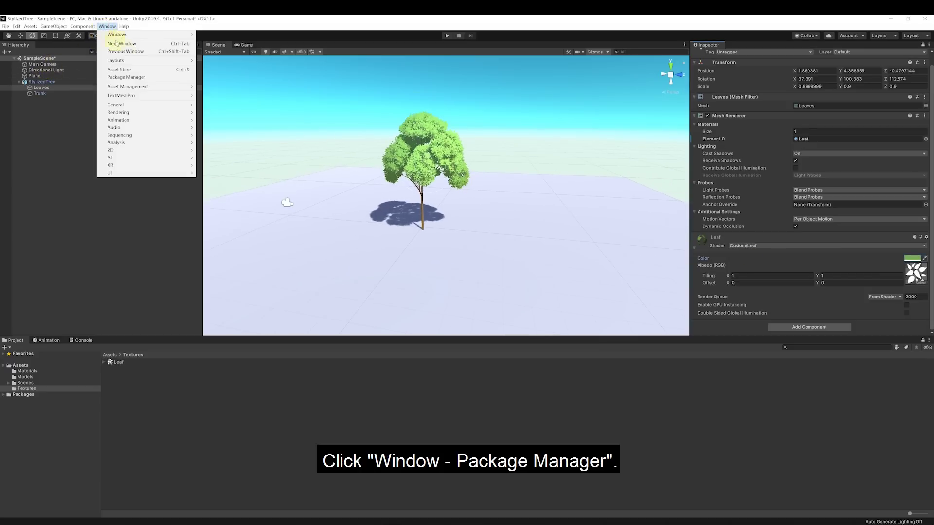
click(137, 77)
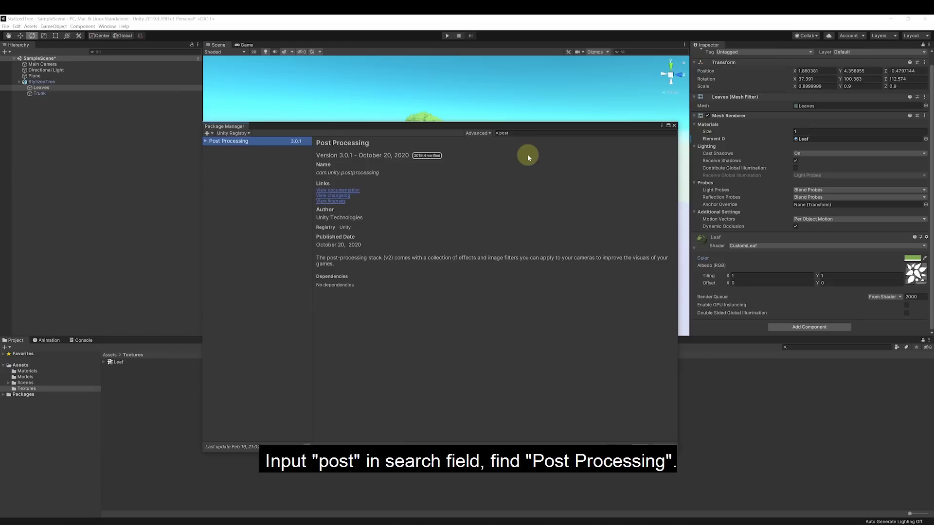
click(514, 133)
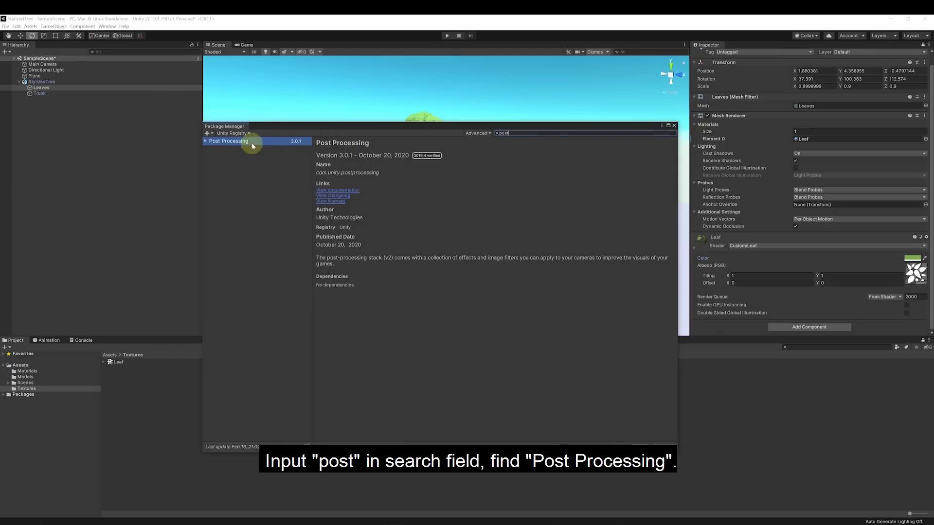
click(636, 446)
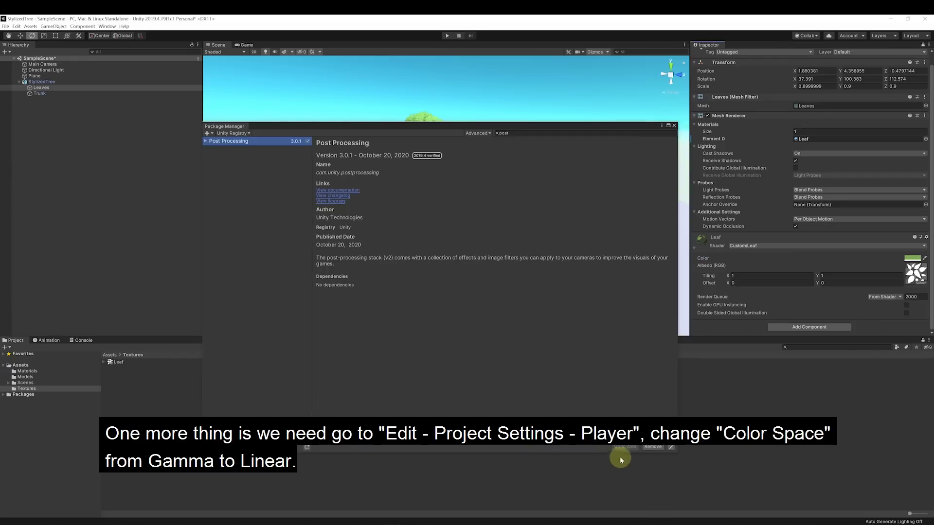
click(674, 125)
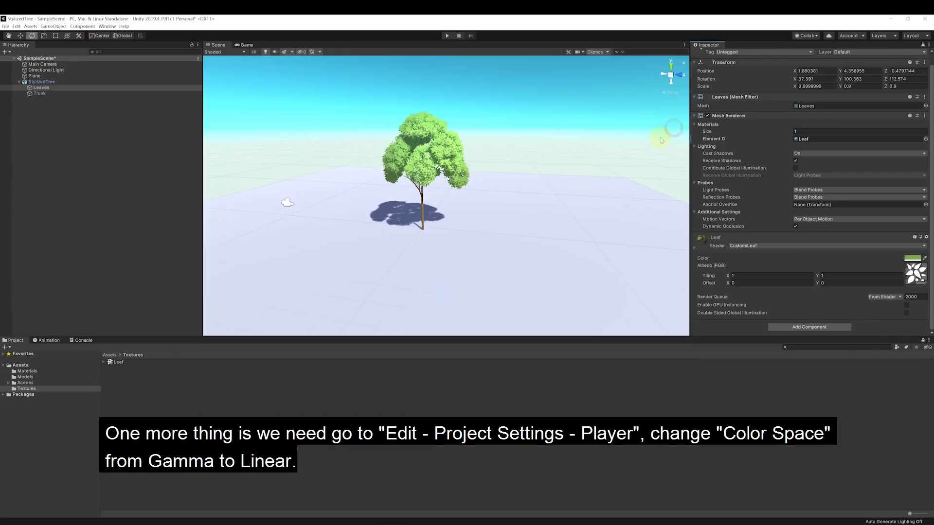
- Change the project's Color Space to Linear in the Player project settings
click(50, 65)
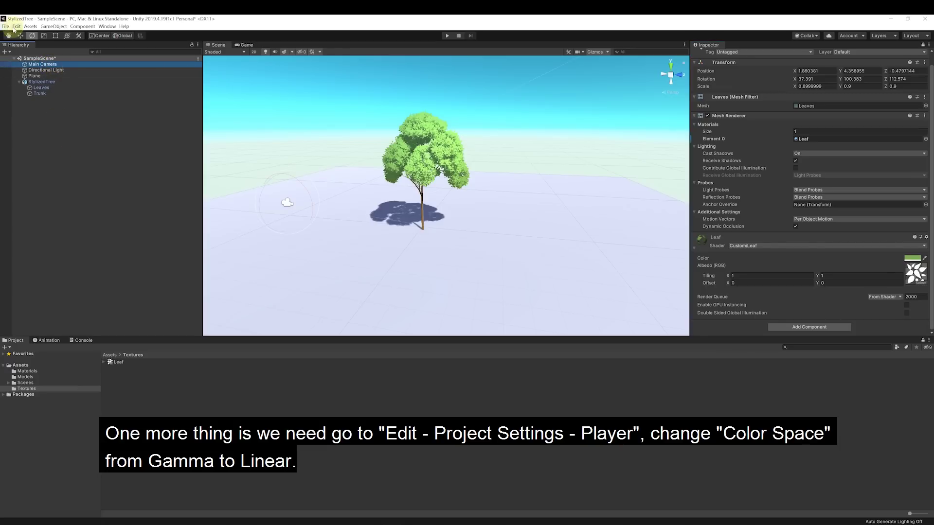
click(16, 26)
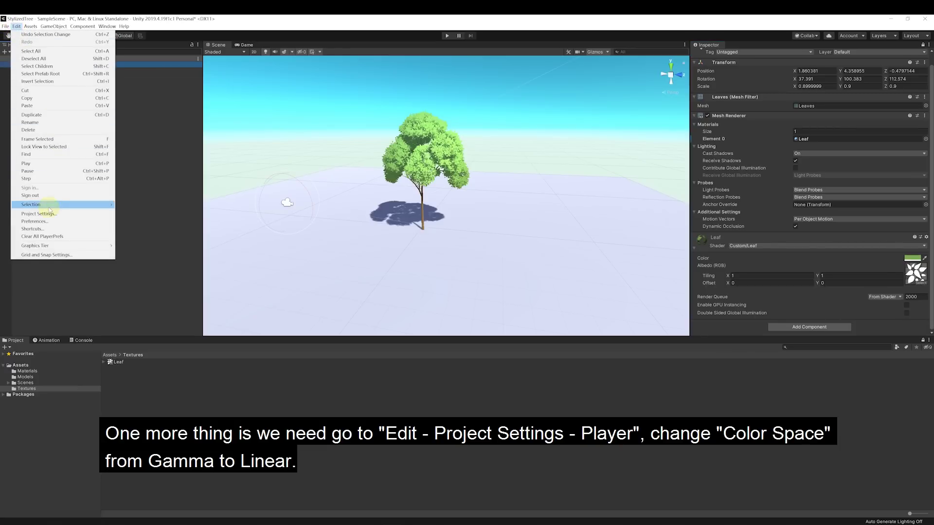
click(65, 215)
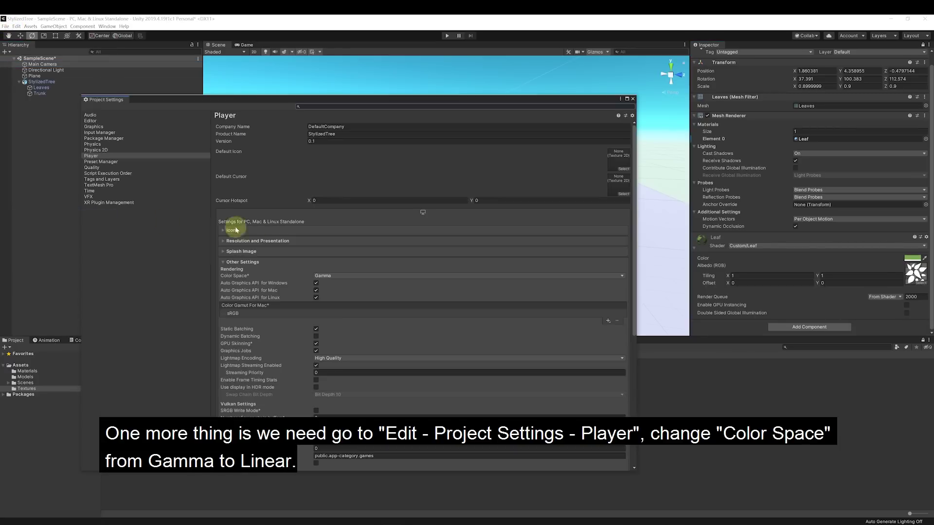
click(330, 276)
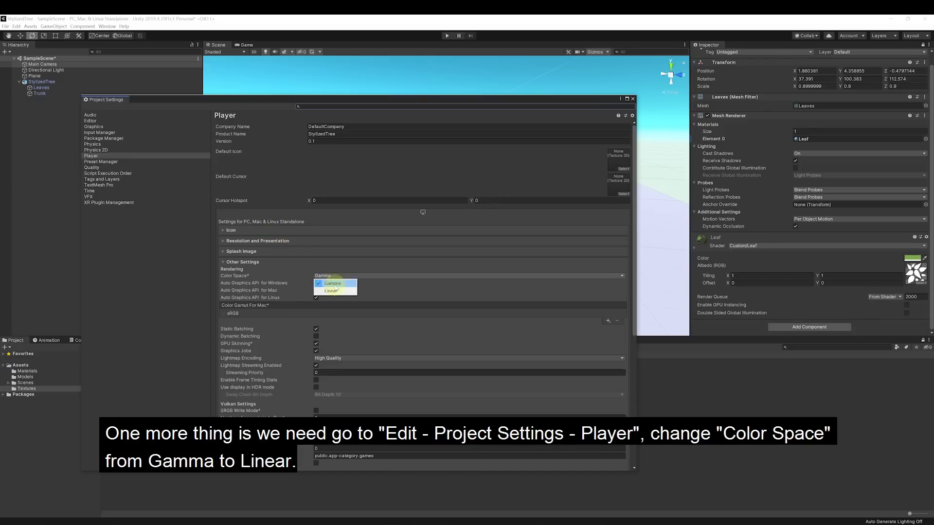
click(229, 277)
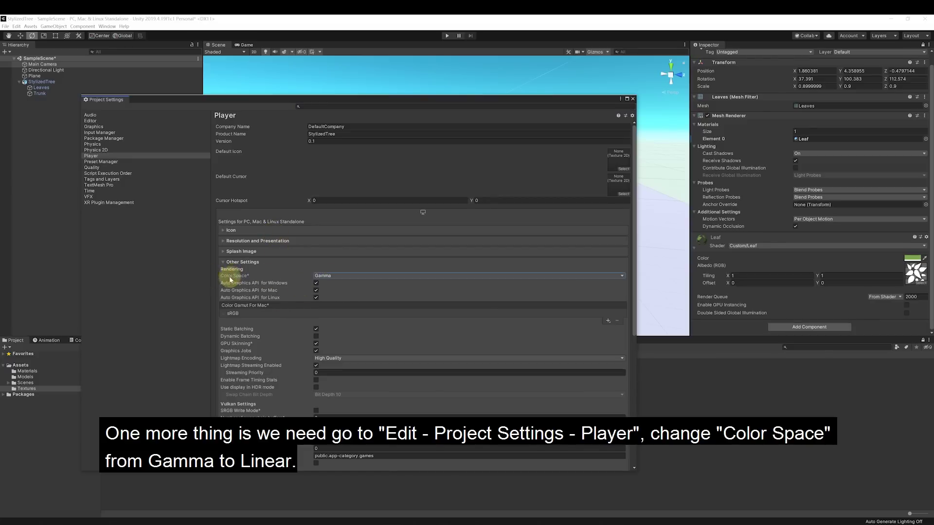
click(330, 276)
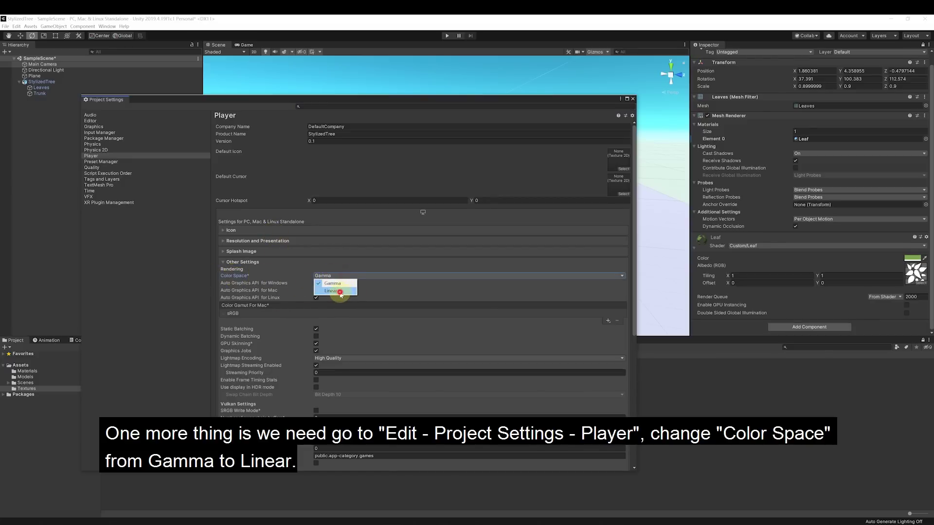
click(337, 293)
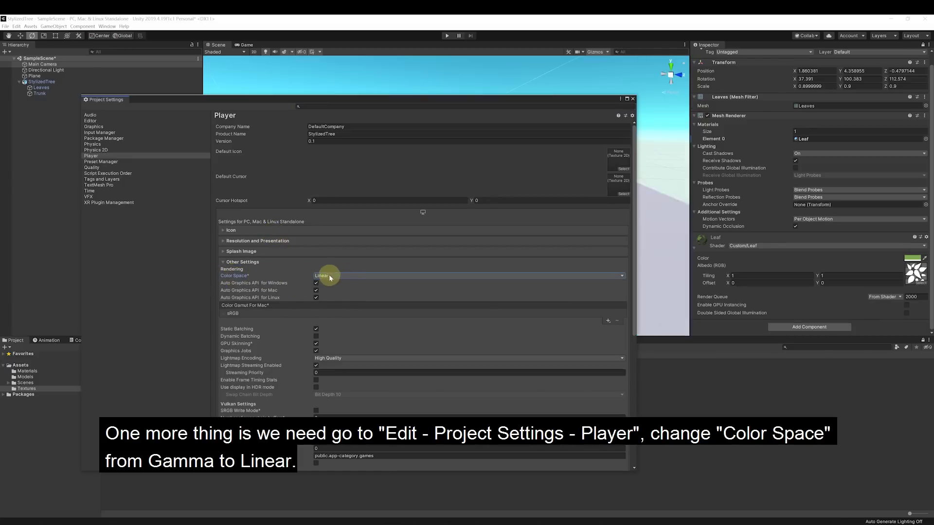
click(632, 99)
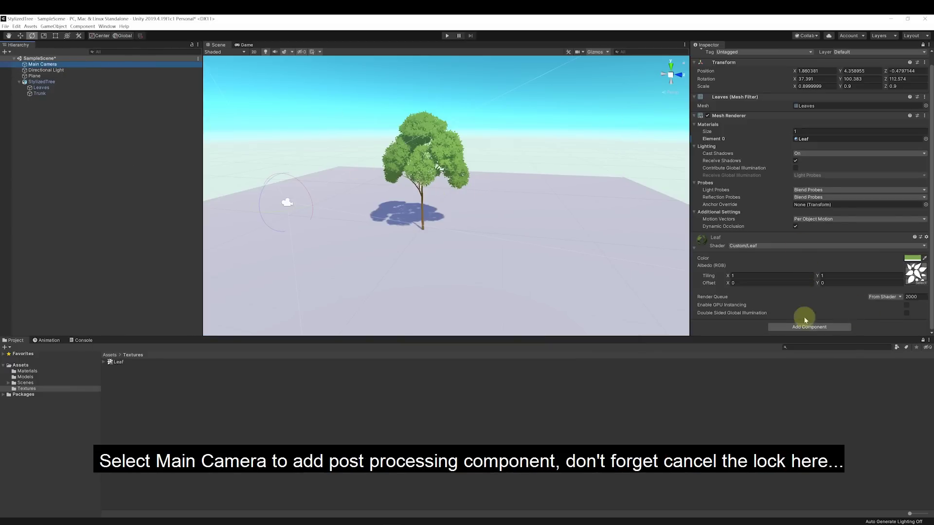
- Unlock the Inspector and add a Post-process Layer component to the Main Camera with its Layer set to Everything
click(45, 64)
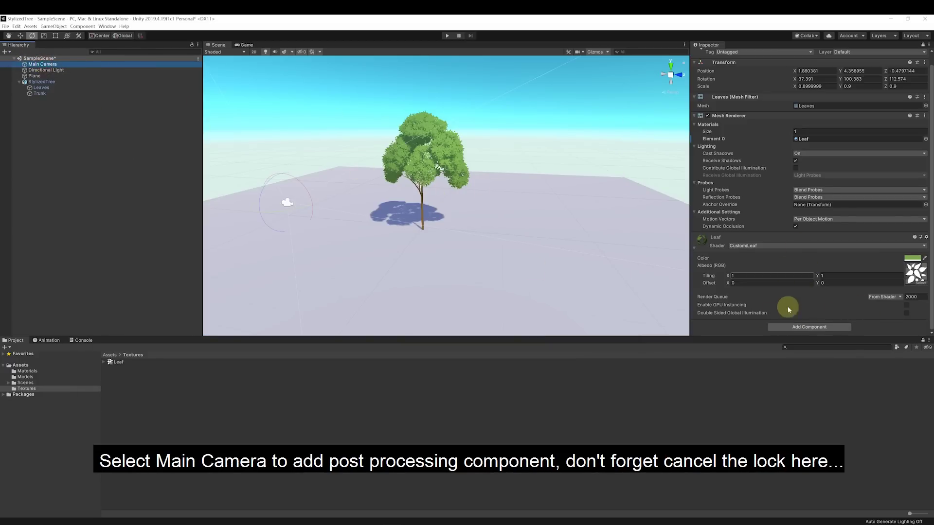
click(923, 45)
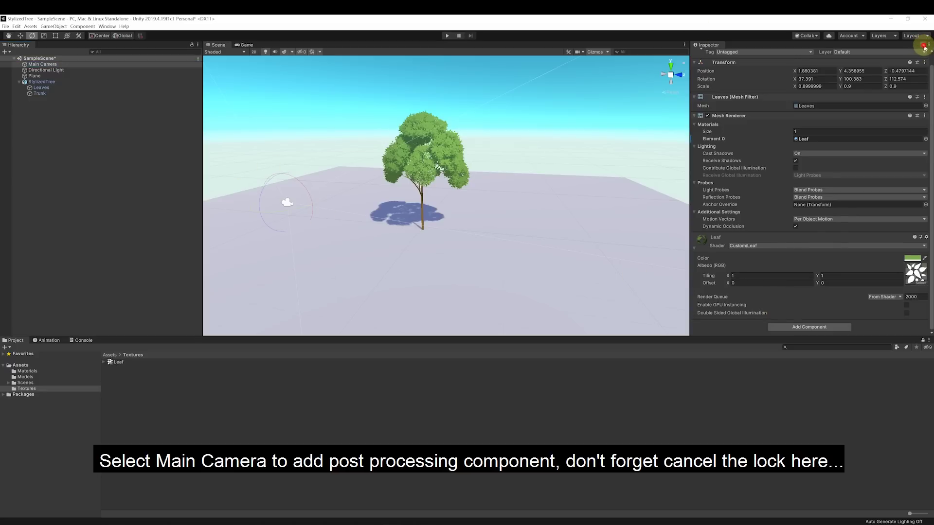
click(782, 290)
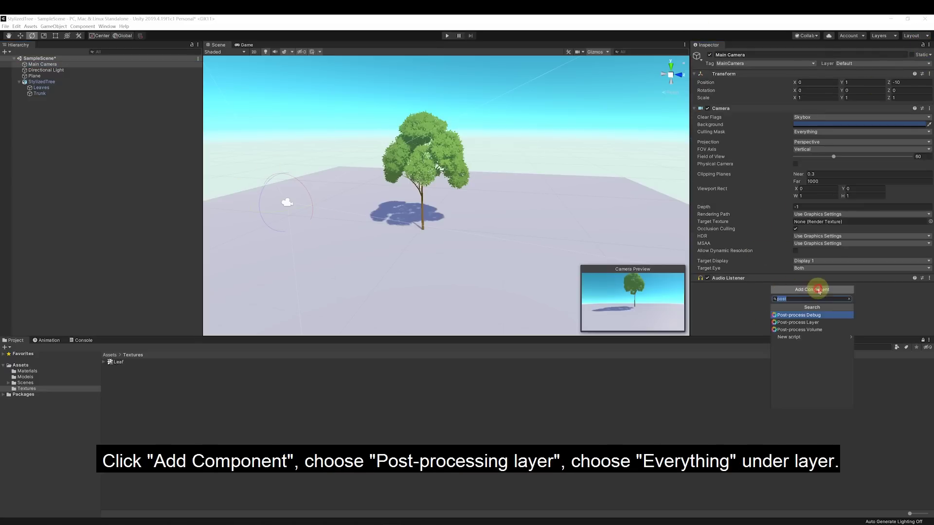
click(813, 323)
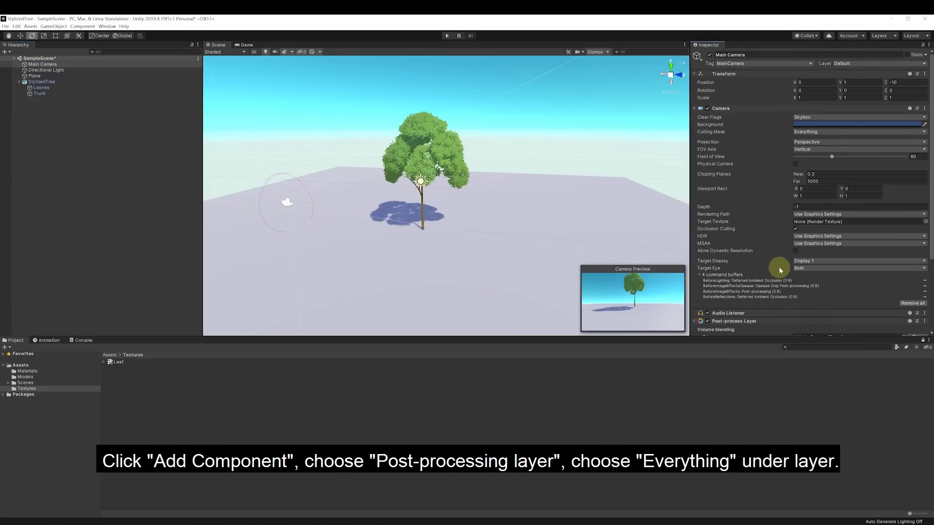
scroll(778, 266, down, 3)
click(819, 246)
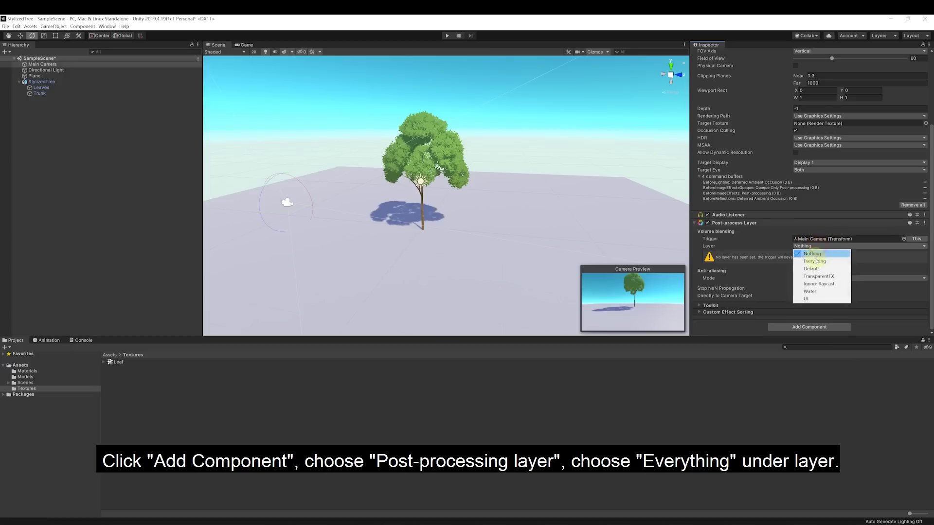
click(811, 258)
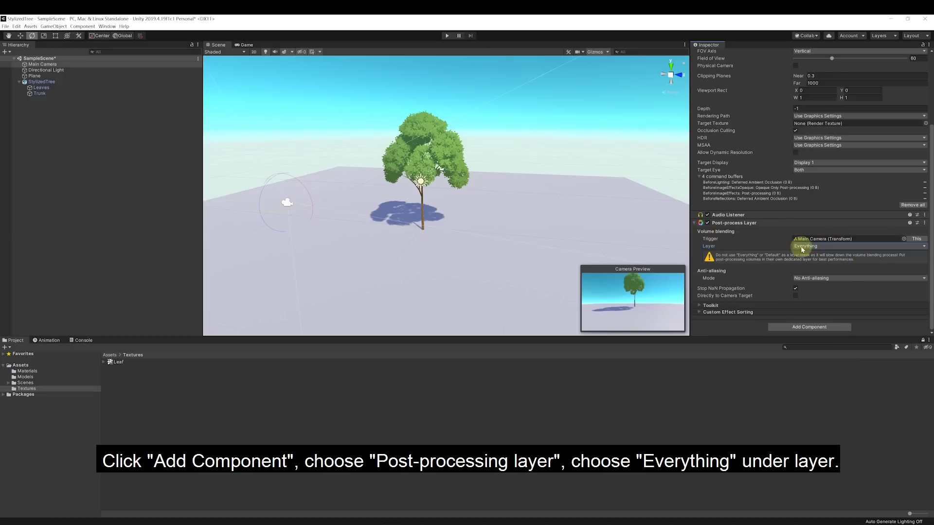
- Set the Post-process Layer's anti-aliasing mode to Temporal Anti-aliasing (TAA)
click(801, 278)
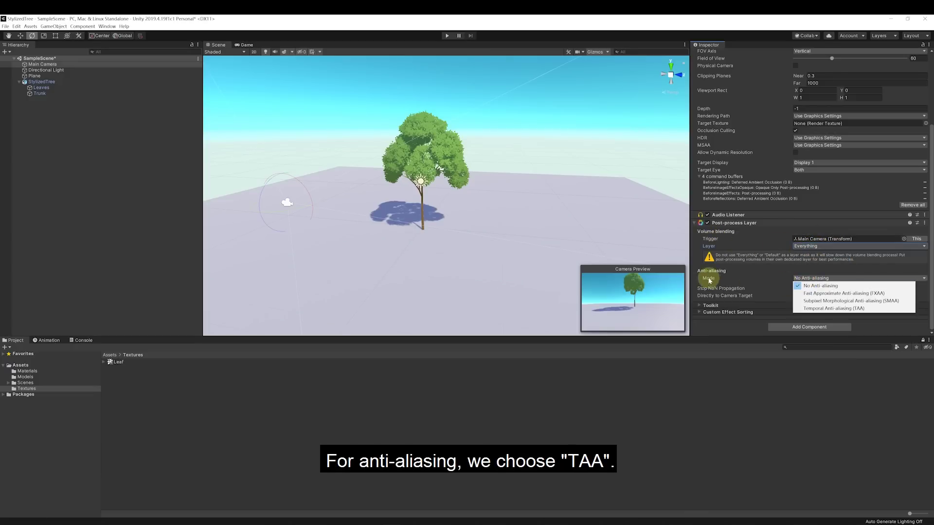
click(841, 309)
scroll(834, 283, down, 2)
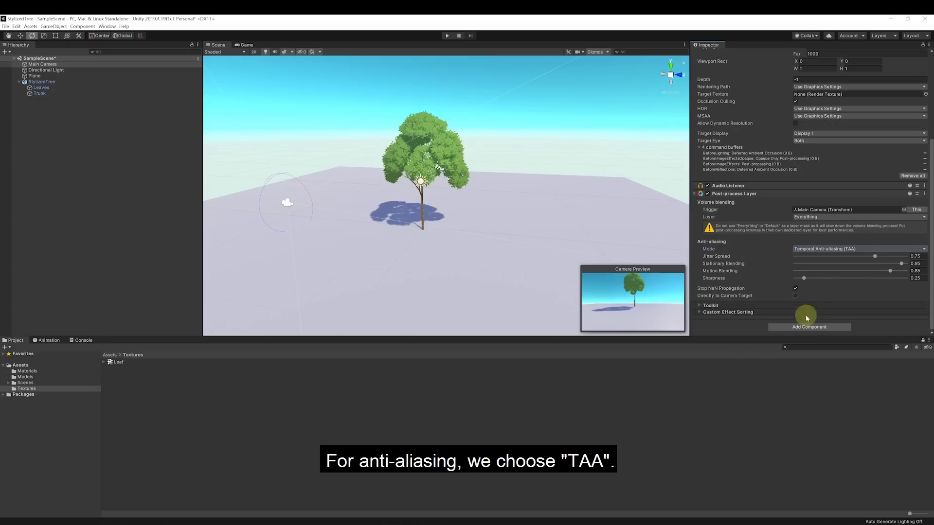
- Add a Post-process Volume component to the Main Camera, make it global and create a new profile for it
click(827, 327)
click(808, 367)
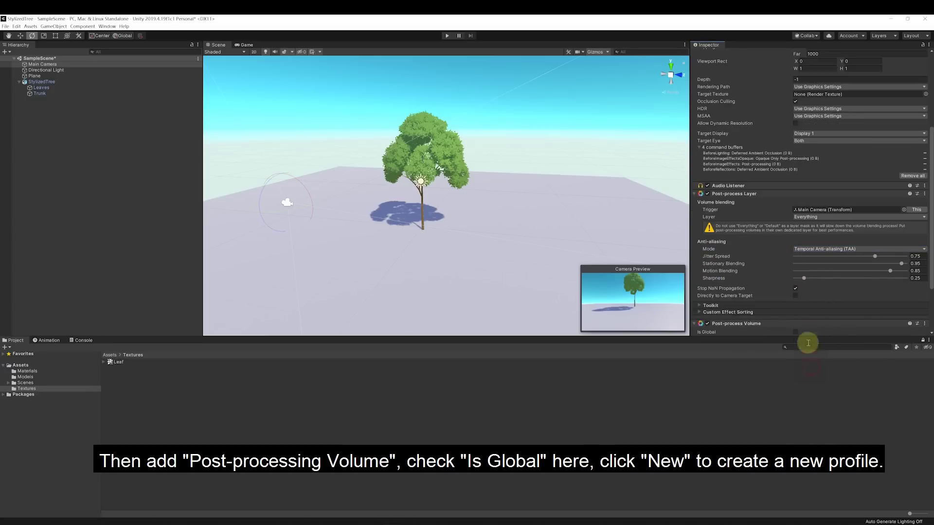
drag(685, 337, 686, 420)
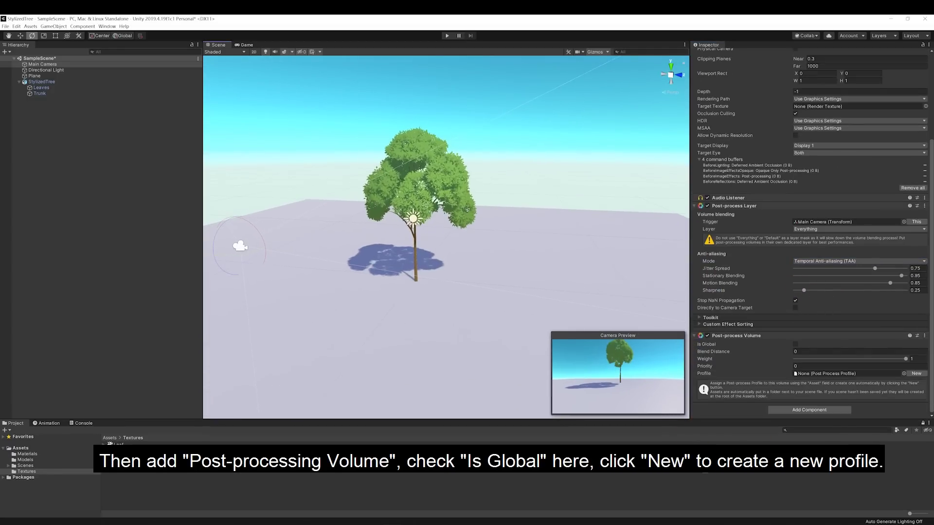
click(795, 345)
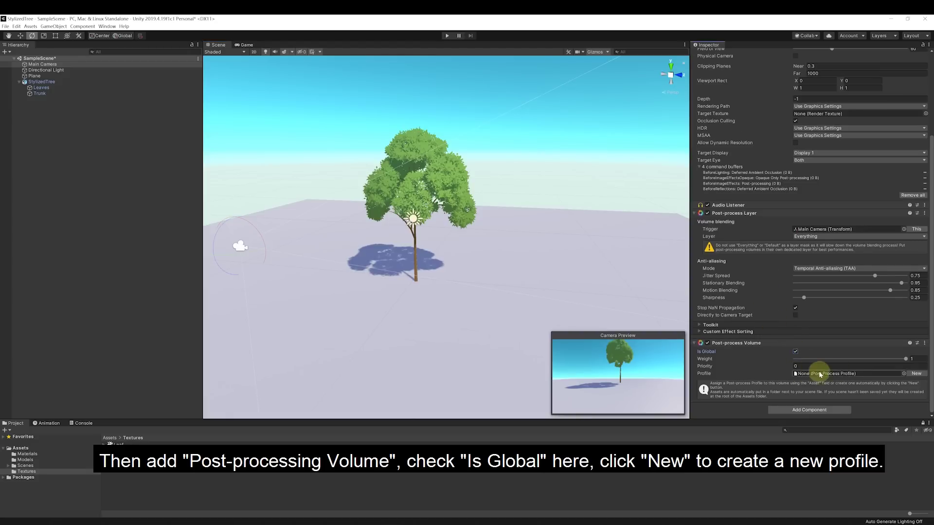
click(917, 374)
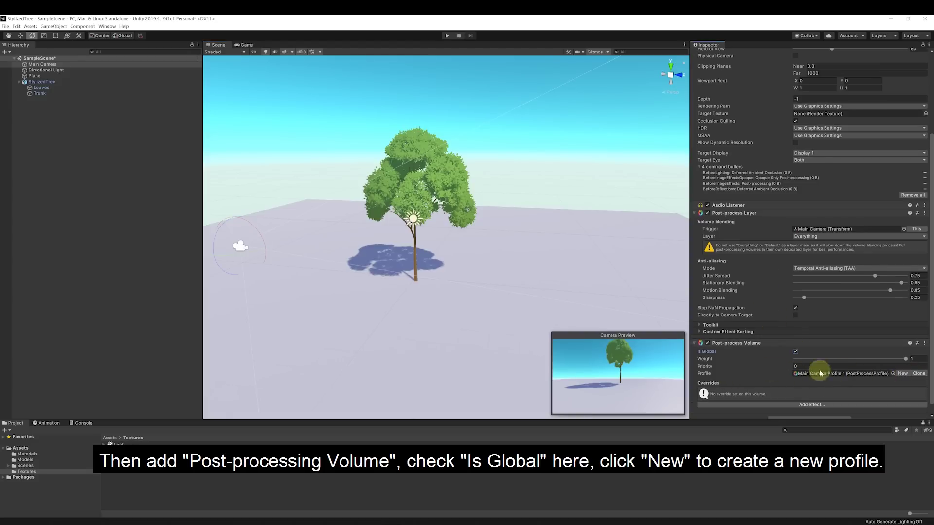
- Add a Bloom effect override to the Main Camera's Post-process Volume
scroll(798, 385, down, 1)
click(807, 394)
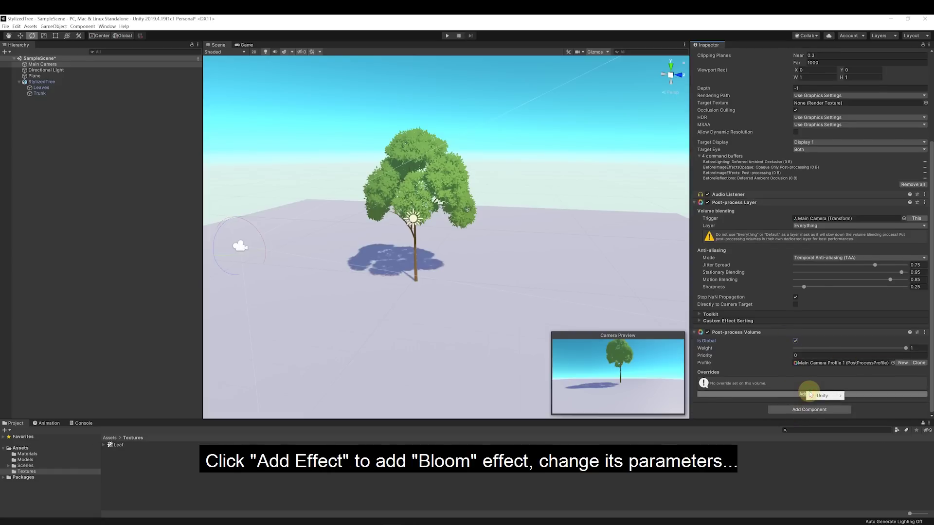
mouse_move(825, 396)
click(866, 409)
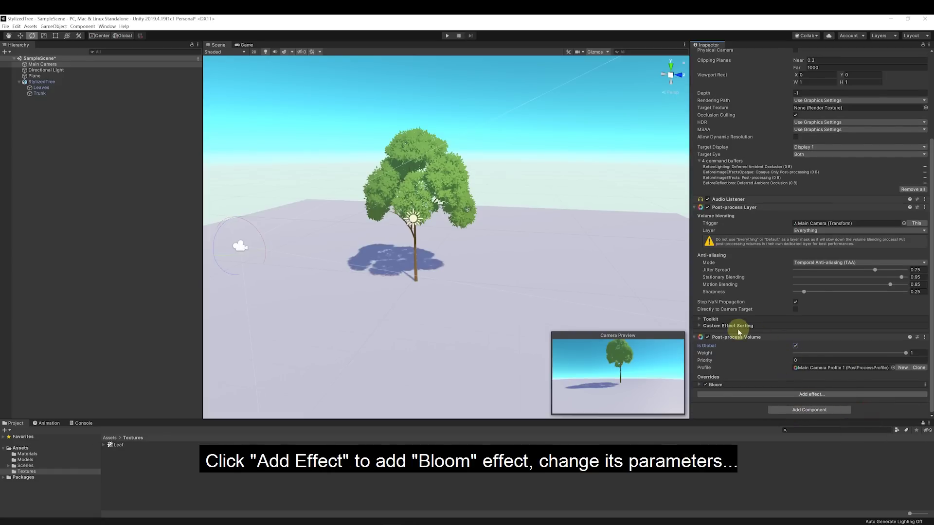
- Enable and set the Bloom override's Intensity to 2.2, Threshold to 0.45 and Diffusion to 5
click(700, 384)
scroll(730, 350, down, 4)
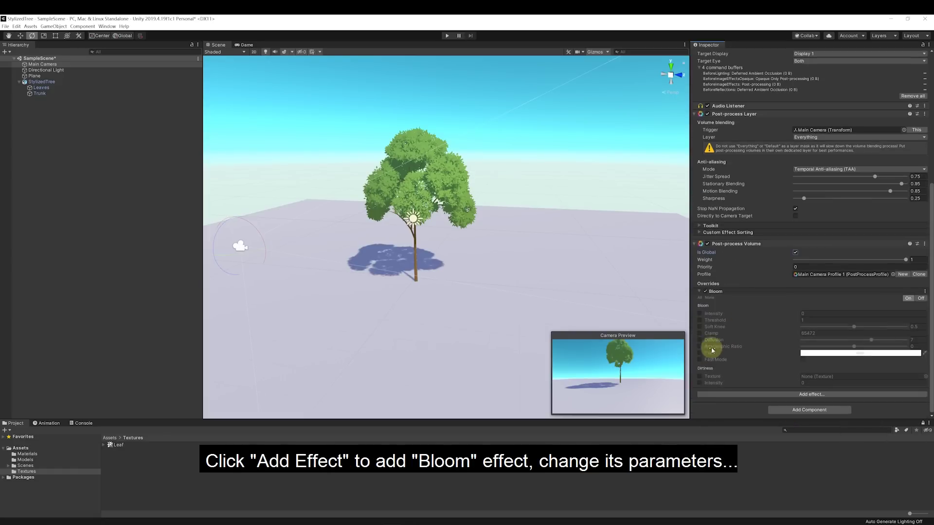
click(699, 321)
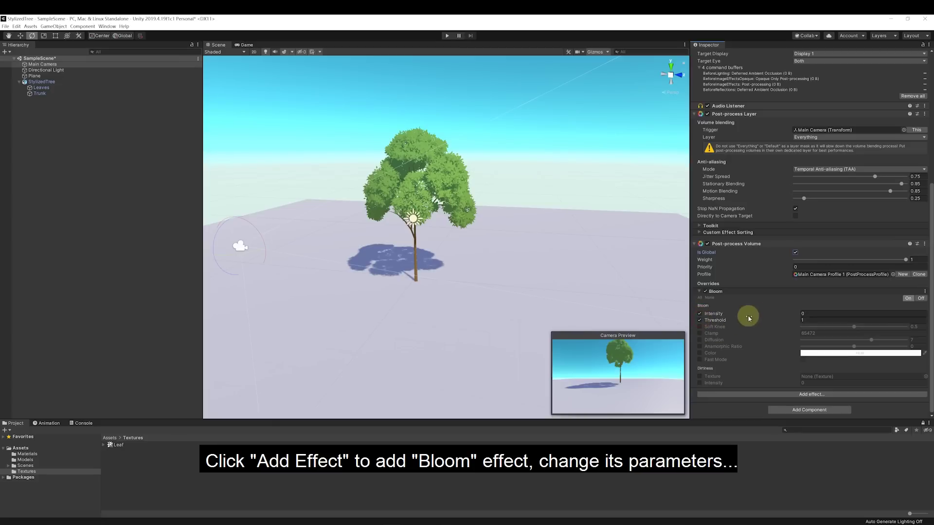
click(817, 313)
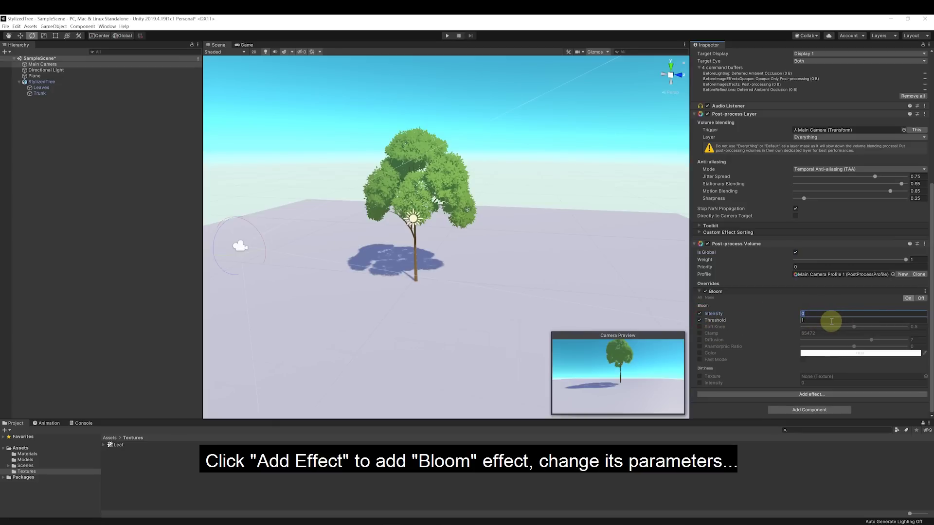
text(2.0.45)
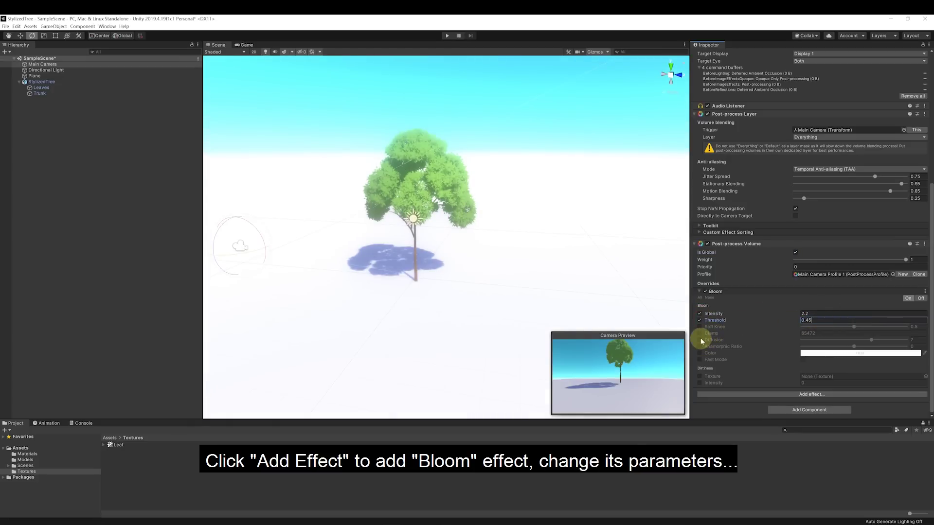
click(700, 340)
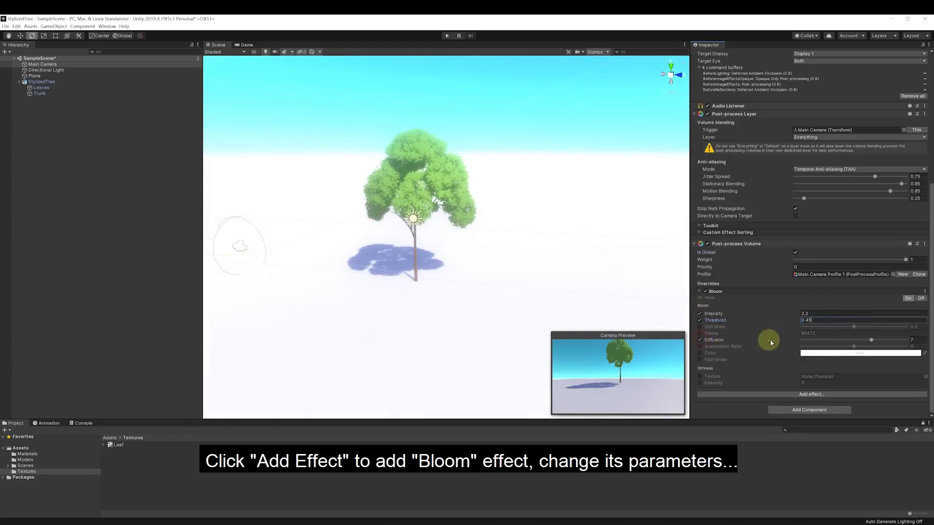
text(5)
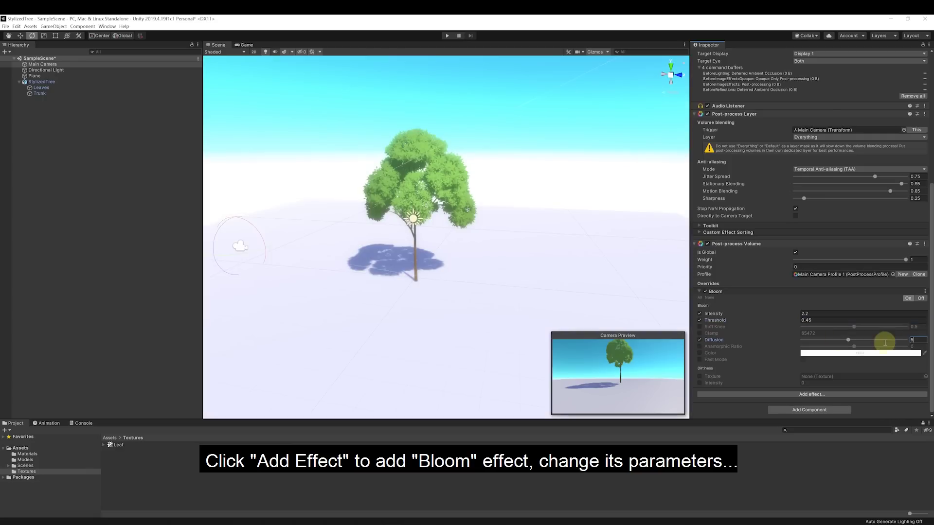
- Add a Color Grading override to the Post-process Volume, enable its High Definition Range mode and set Tonemapping to ACES
click(748, 395)
mouse_move(773, 402)
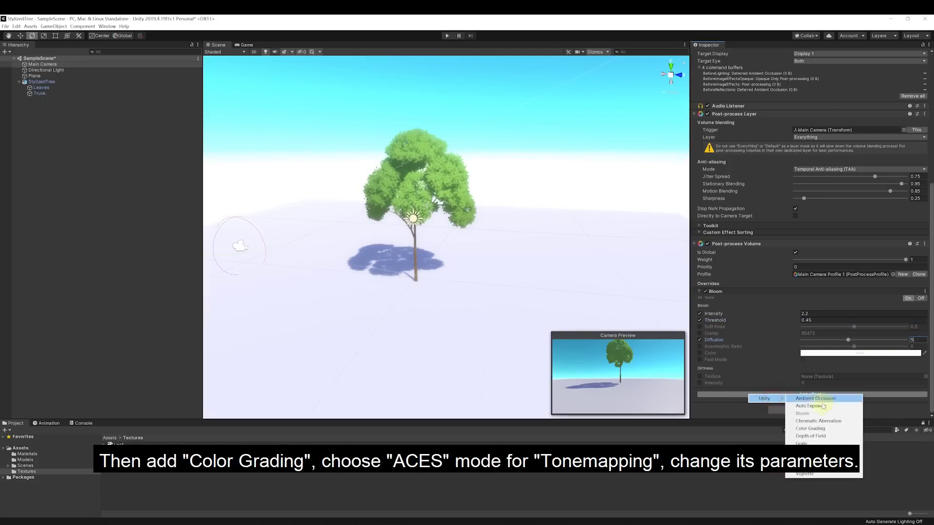
click(822, 430)
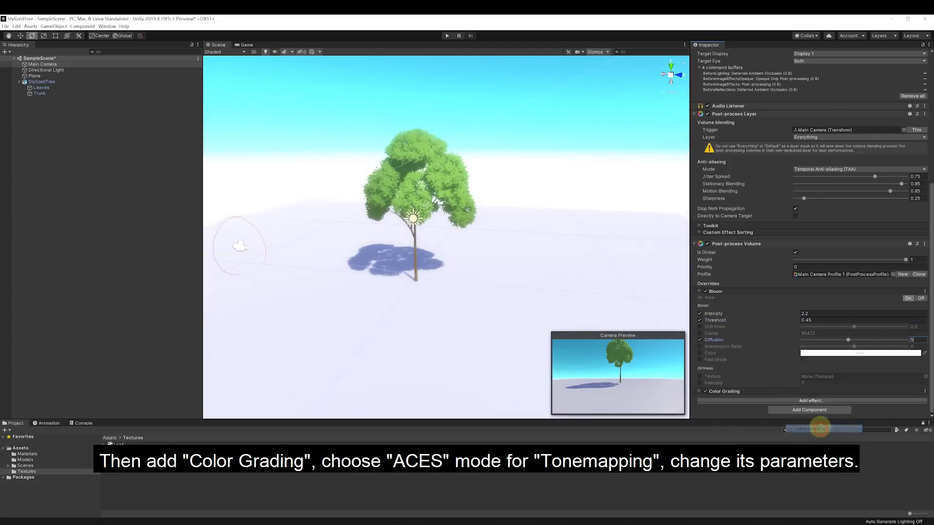
click(700, 386)
scroll(826, 344, down, 8)
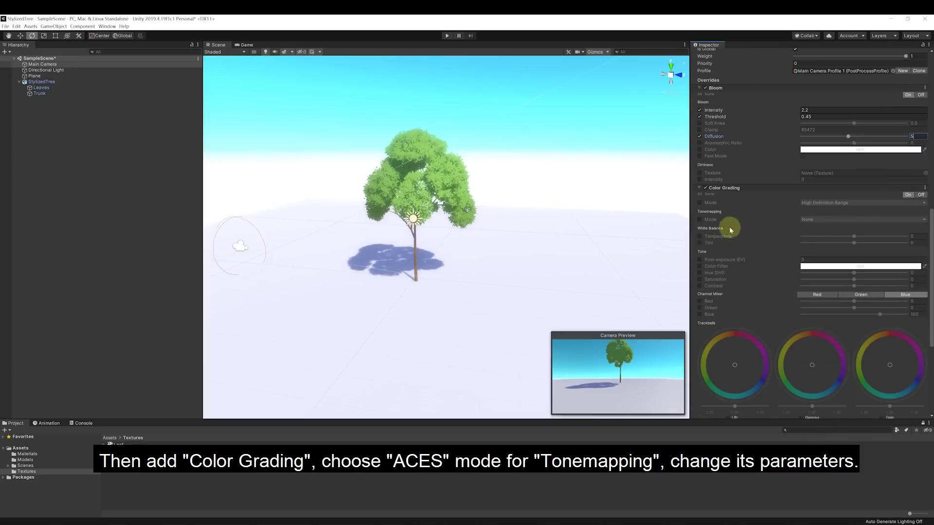
click(700, 203)
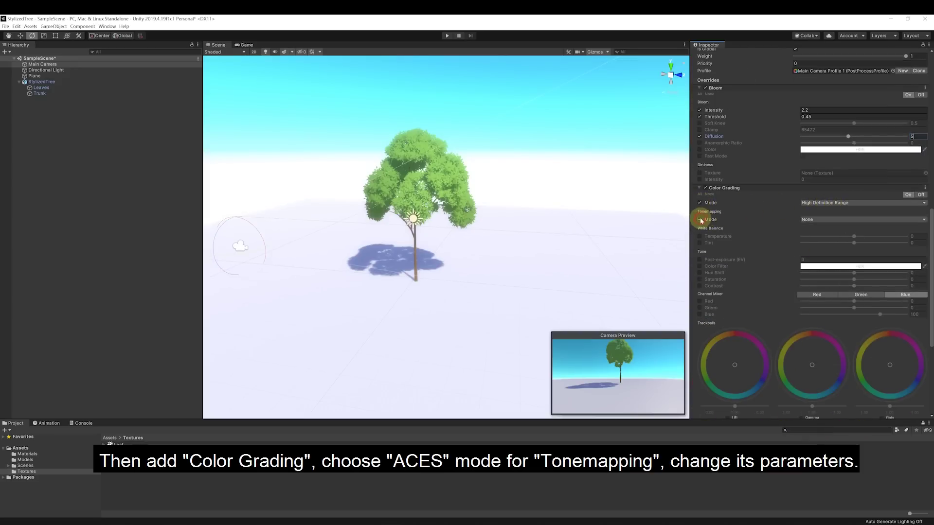
click(818, 220)
click(819, 243)
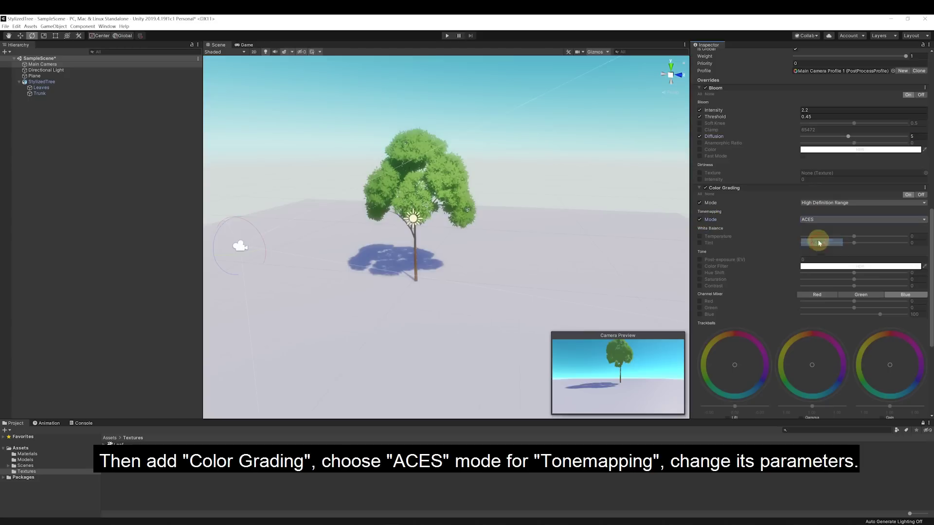
- Enable and set the Color Grading Temperature to -10, Post-exposure to 0.2, Hue Shift to 3 and Saturation to 10
click(700, 237)
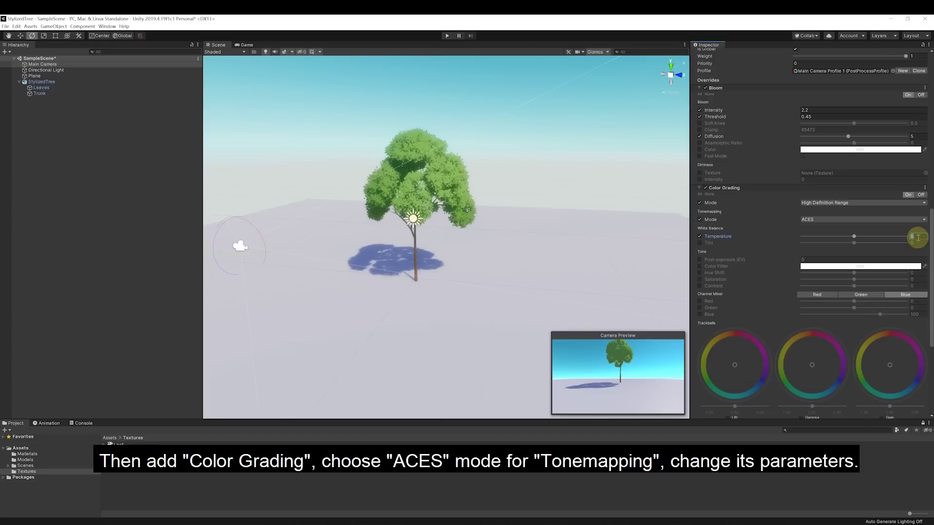
text(-10)
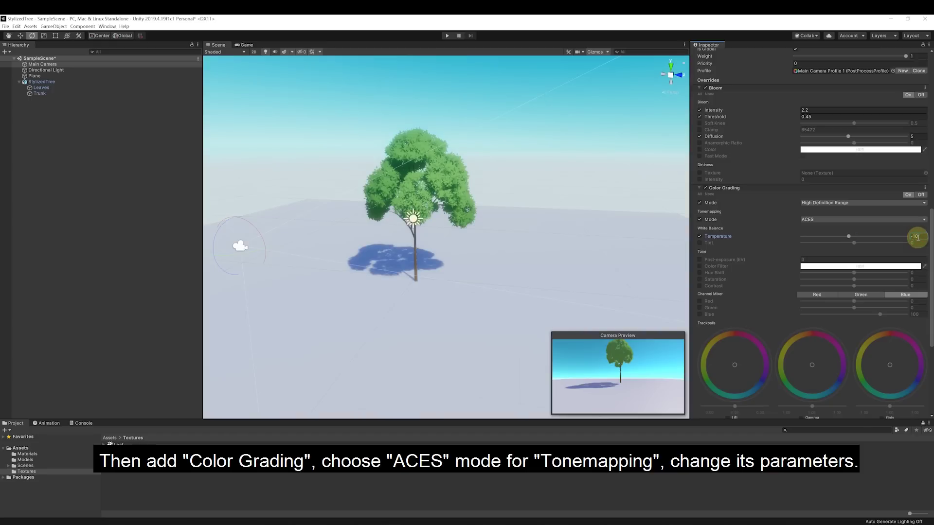
click(700, 261)
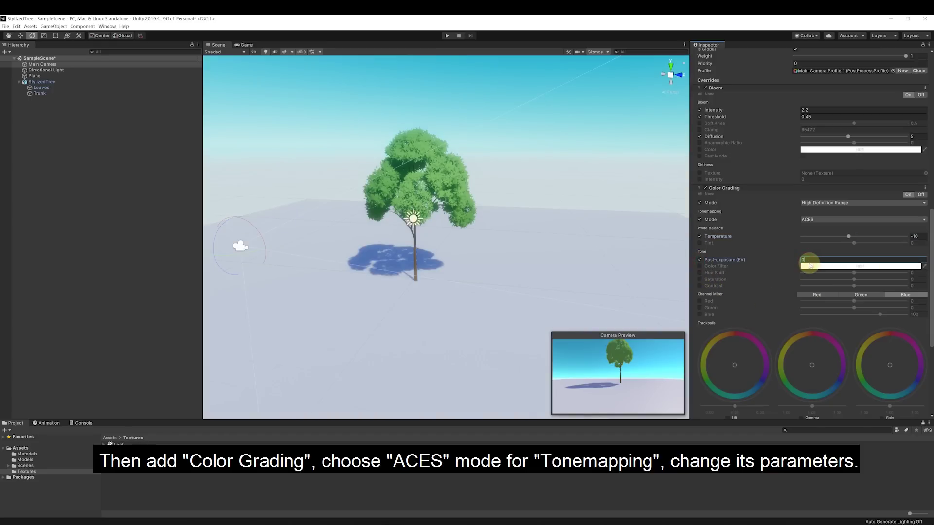
text(0.2)
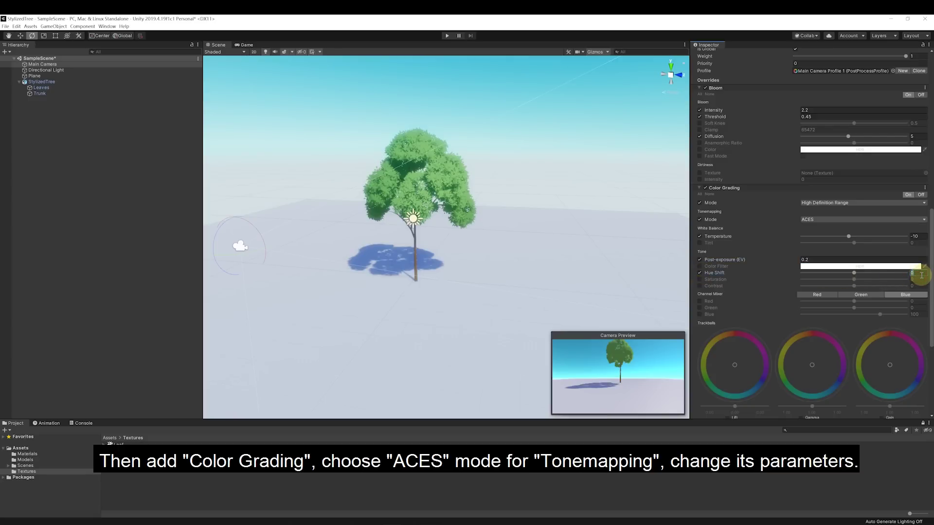
text(3)
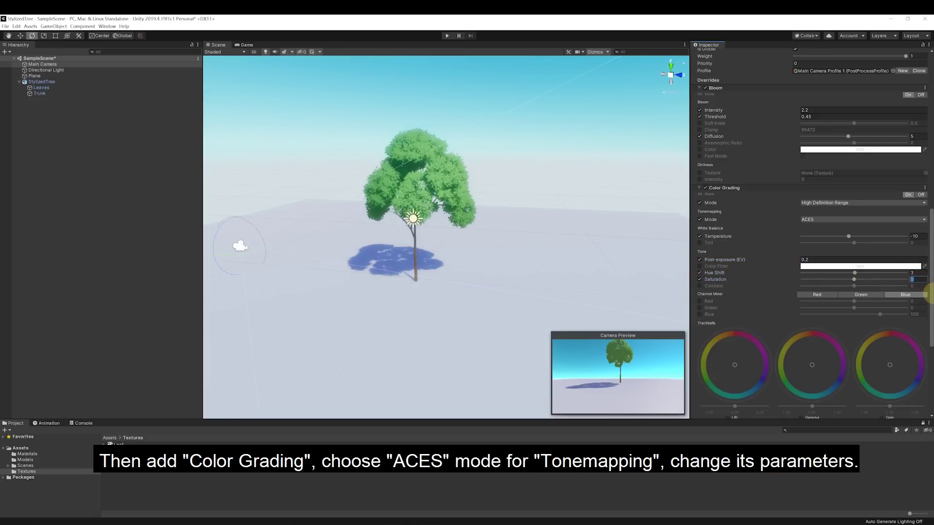
text(1)
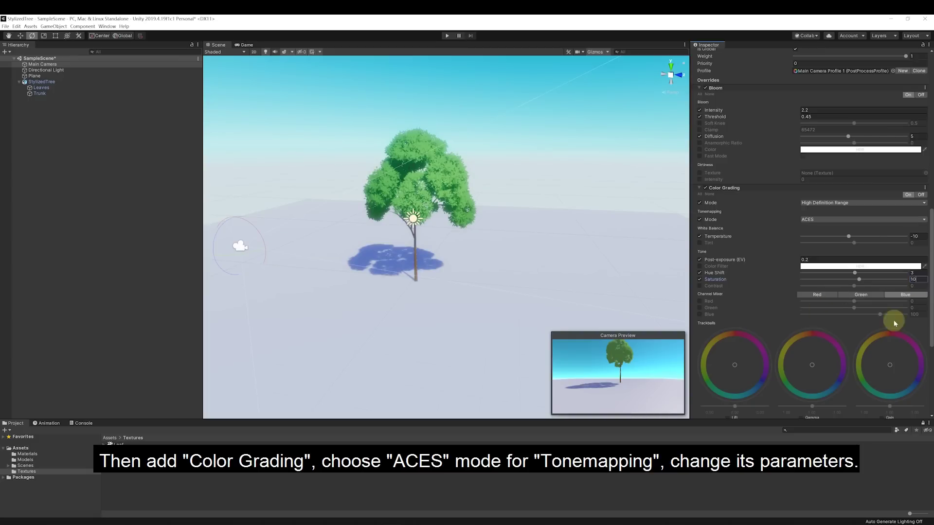
- Add a Vignette override to the Post-process Volume with Mode, Color and Intensity enabled, and raise its Intensity
scroll(857, 304, down, 5)
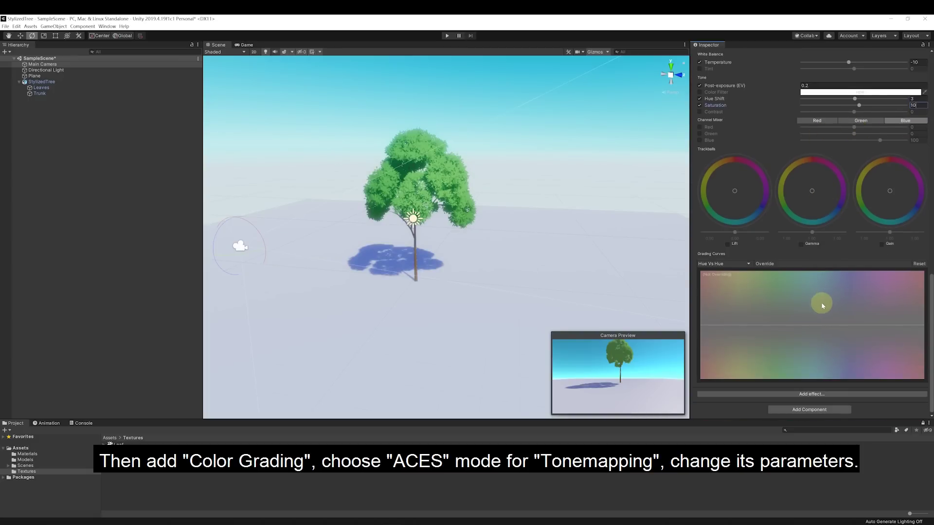
click(809, 395)
mouse_move(822, 396)
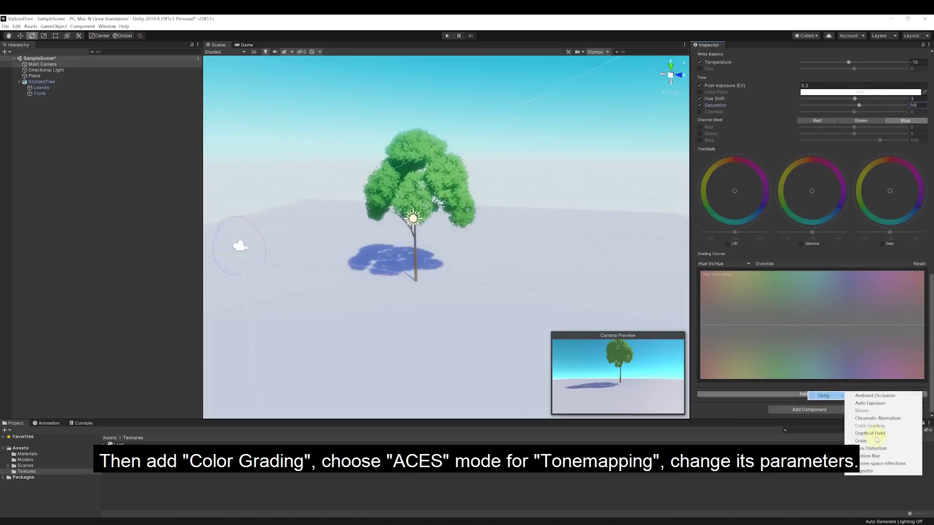
click(867, 471)
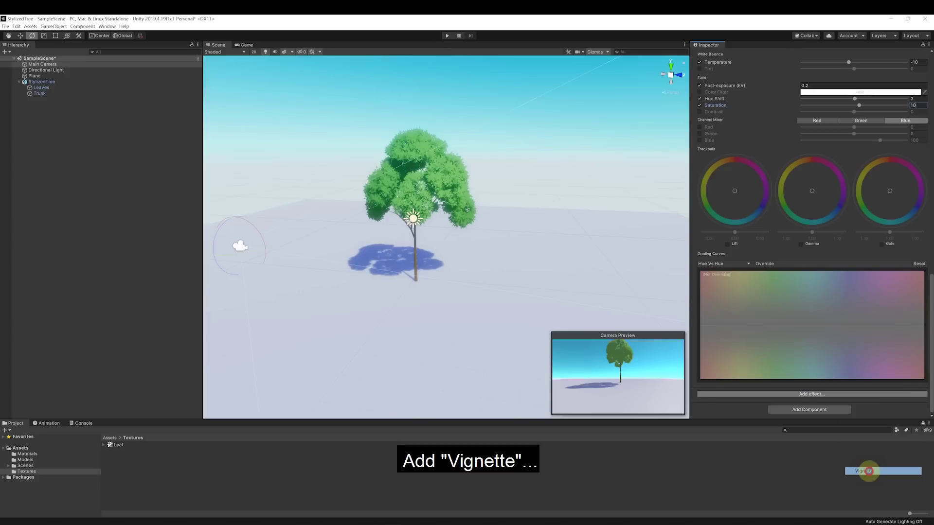
scroll(738, 366, down, 3)
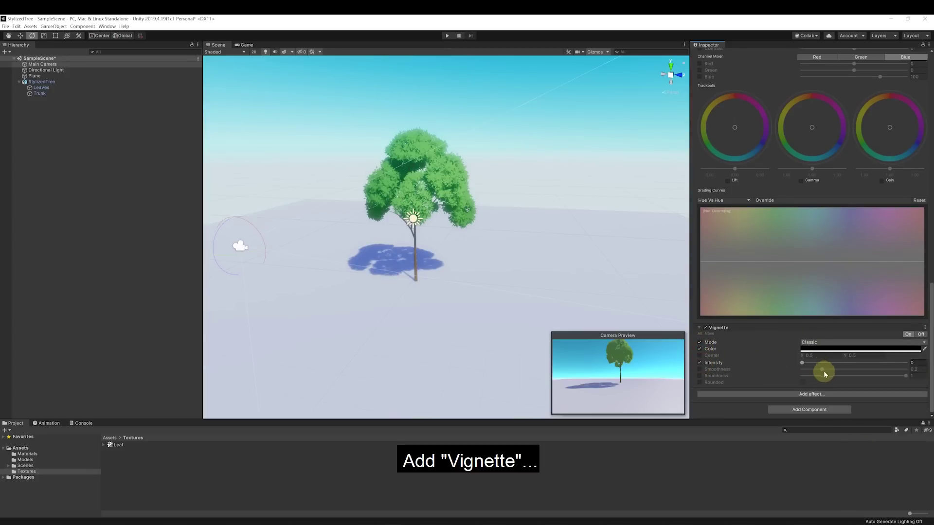
click(802, 364)
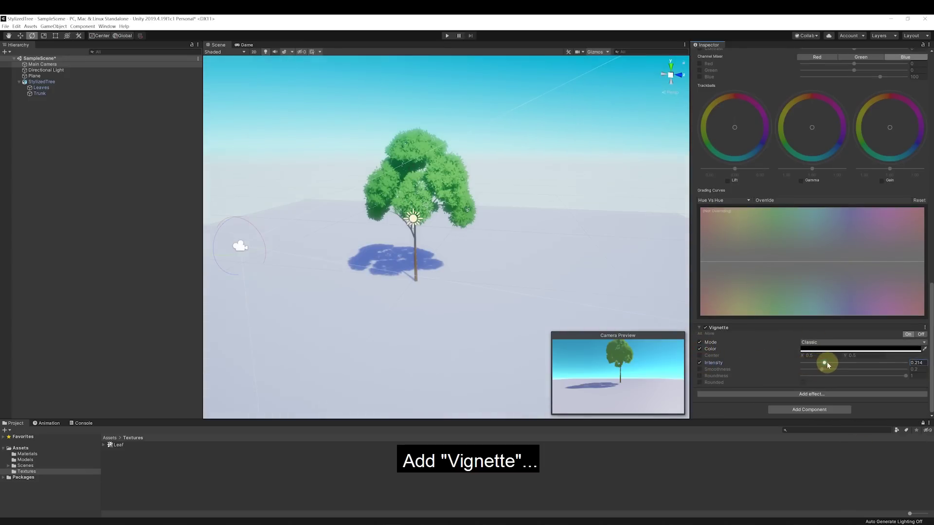
drag(827, 363, 847, 364)
- Examine the stylized tree with the post-processing effects in the Scene view from different angles and distances
alt+drag(451, 195, 261, 173)
click(53, 82)
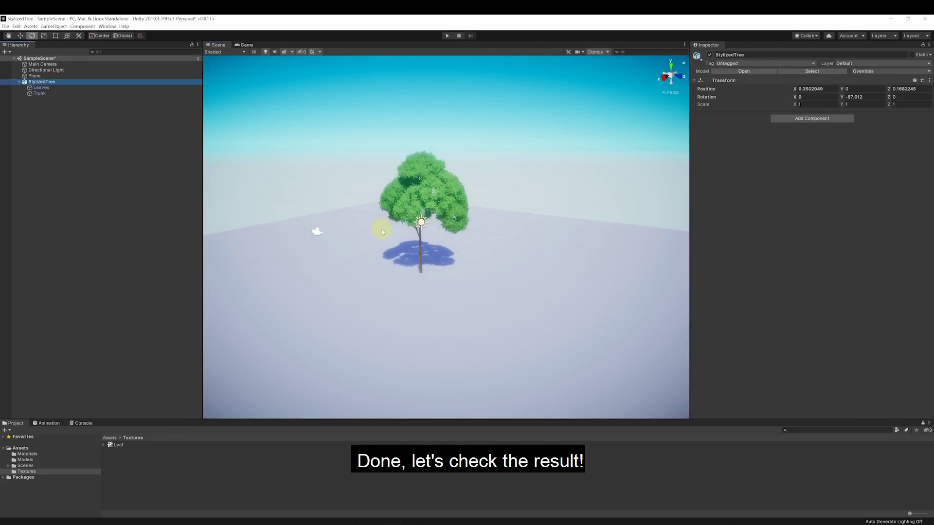
scroll(398, 183, down, 2)
middle_drag(382, 174, 403, 195)
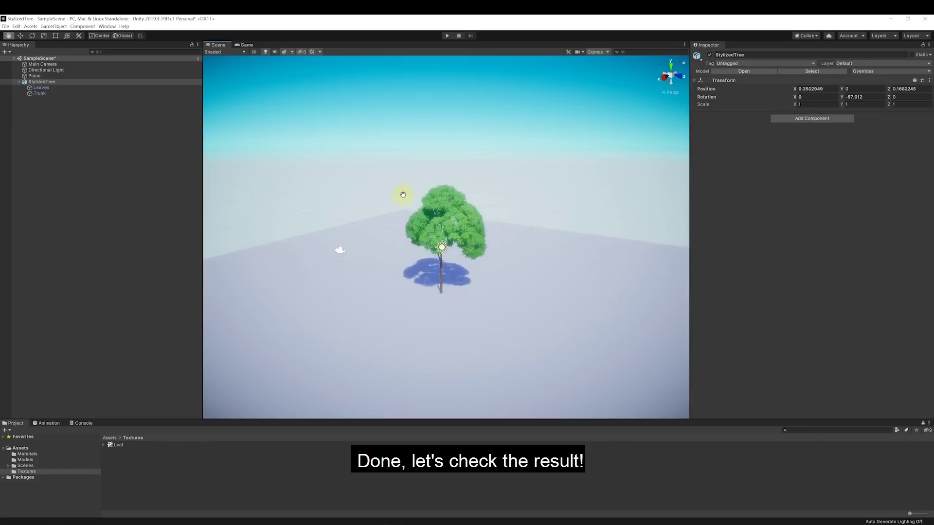
scroll(557, 171, down, 2)
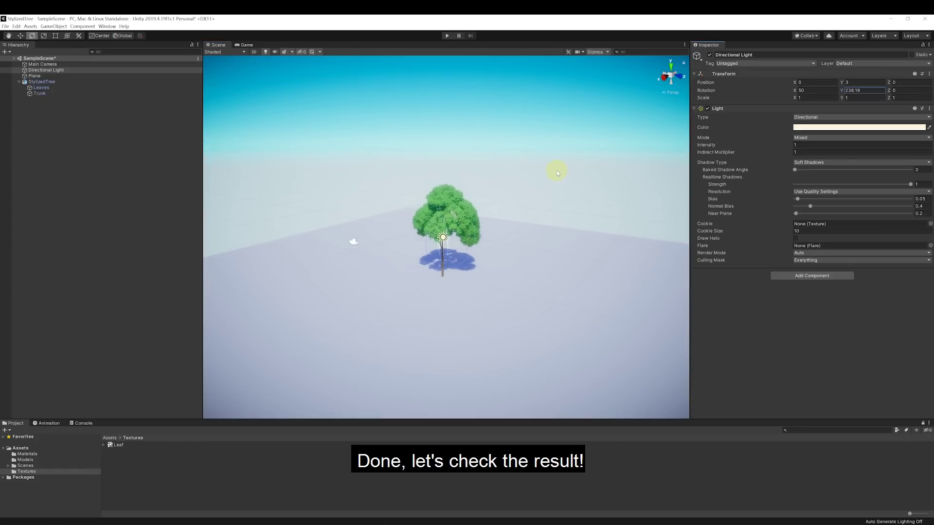
scroll(556, 170, down, 3)
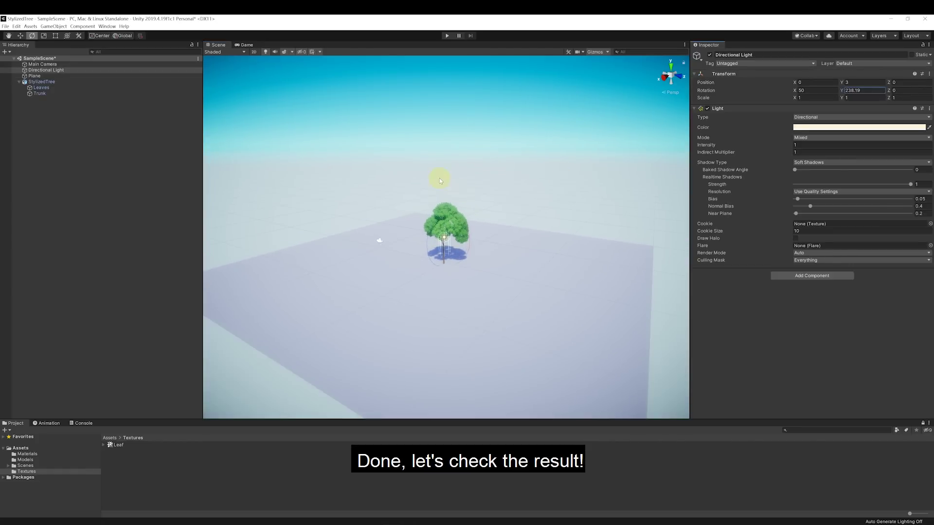
scroll(501, 171, up, 2)
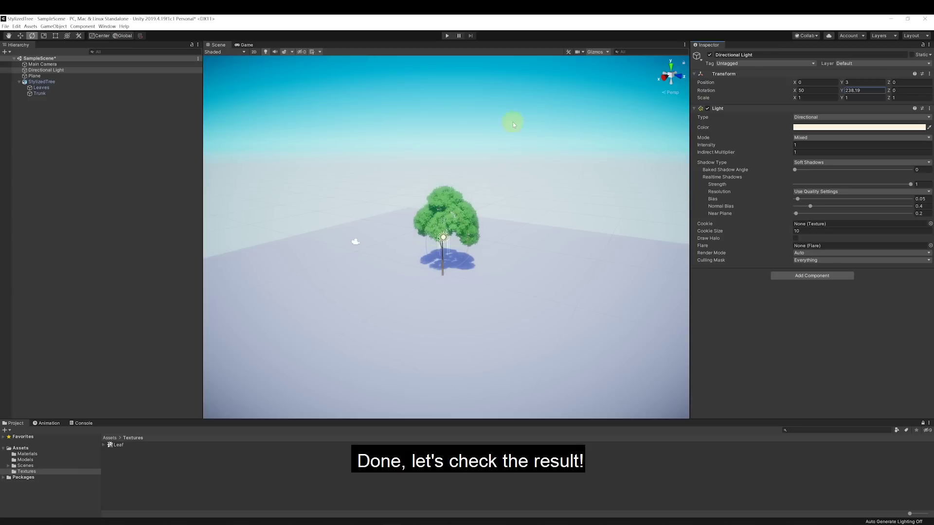
scroll(485, 226, up, 1)
click(523, 188)
scroll(480, 253, down, 2)
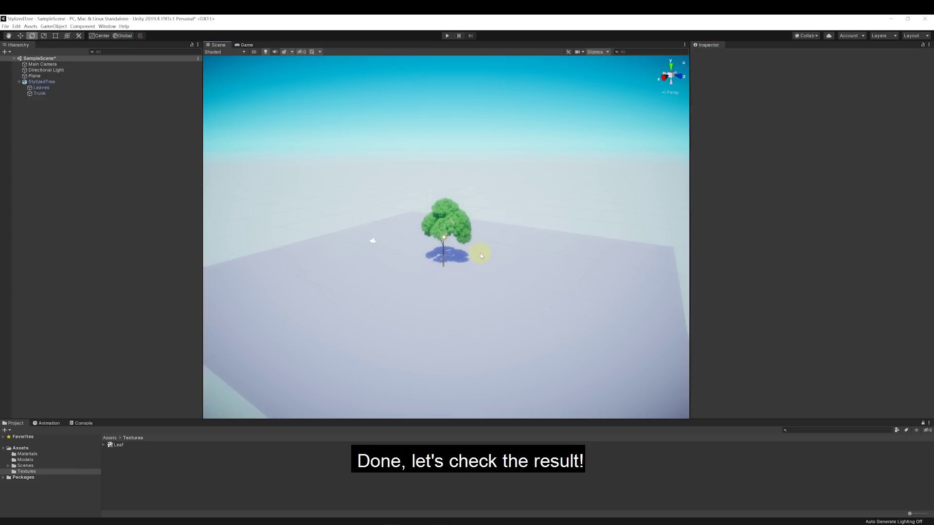
scroll(484, 252, up, 1)
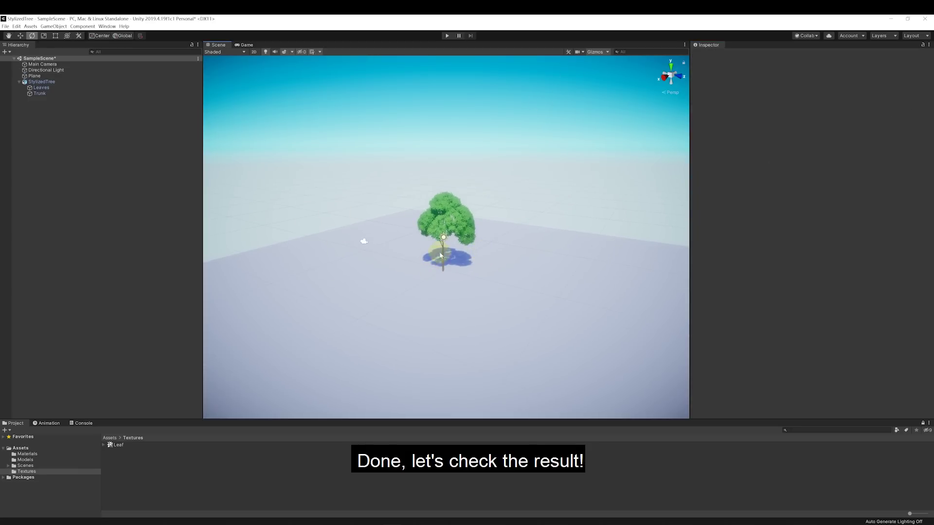
scroll(444, 245, up, 4)
scroll(450, 238, down, 2)
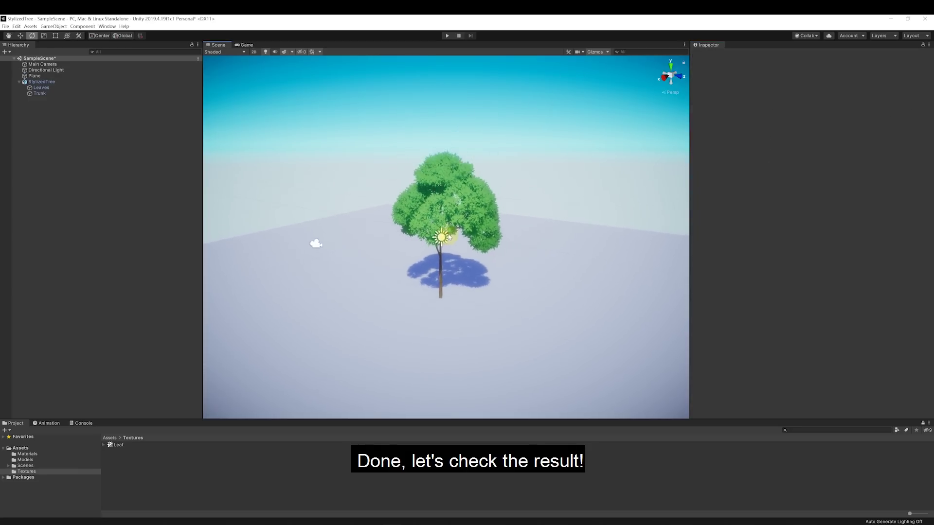
scroll(450, 238, down, 3)
scroll(444, 238, up, 2)
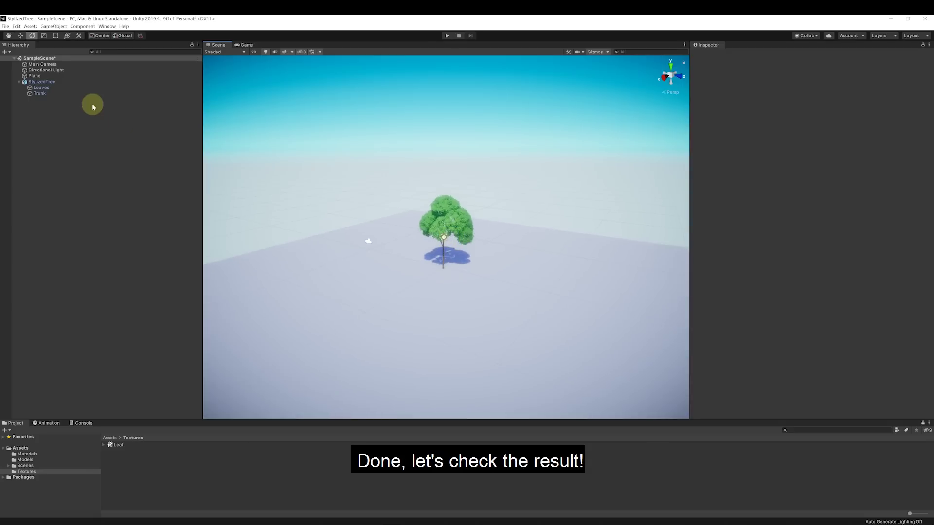
- Rotate the Directional Light around its Y axis to change the direction of the light on the tree
click(38, 70)
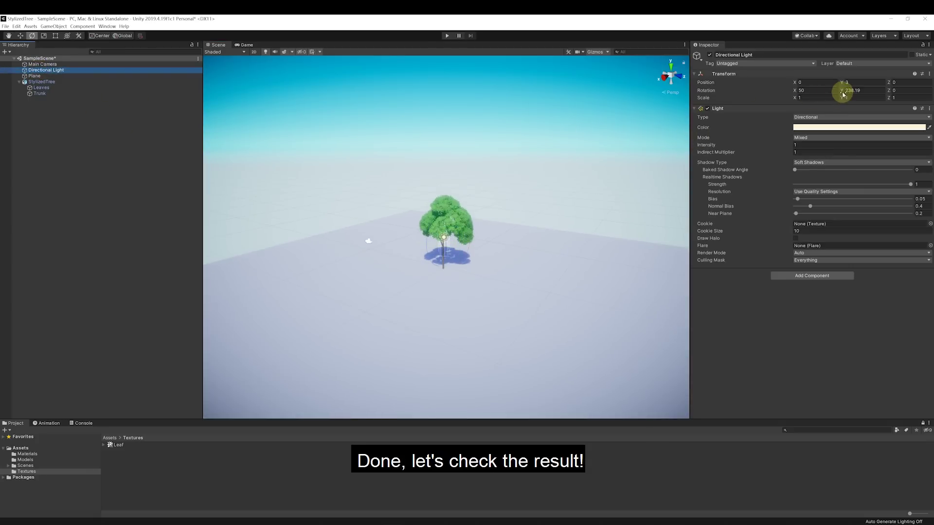
drag(843, 91, 279, 90)
- Switch to Blender and move the Trunk and Leaves objects into a new collection named LOD0
scroll(338, 176, up, 4)
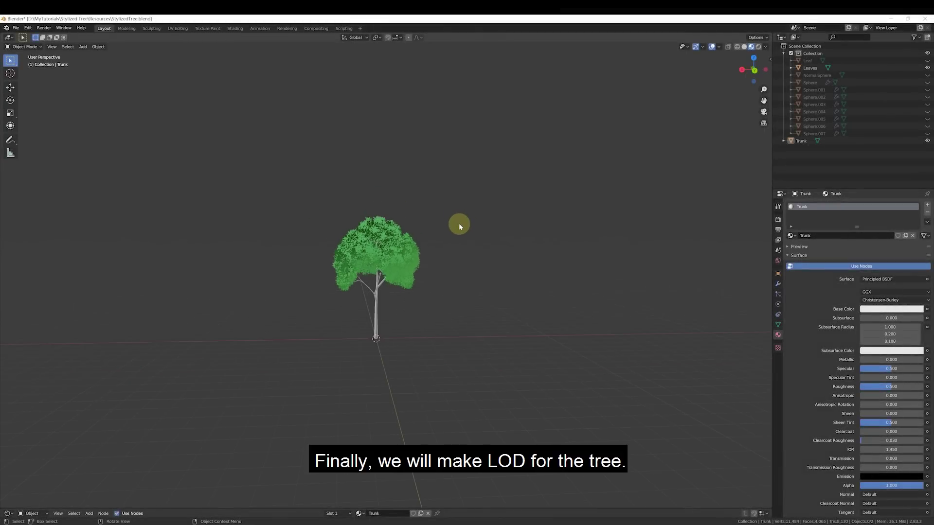
scroll(459, 223, up, 1)
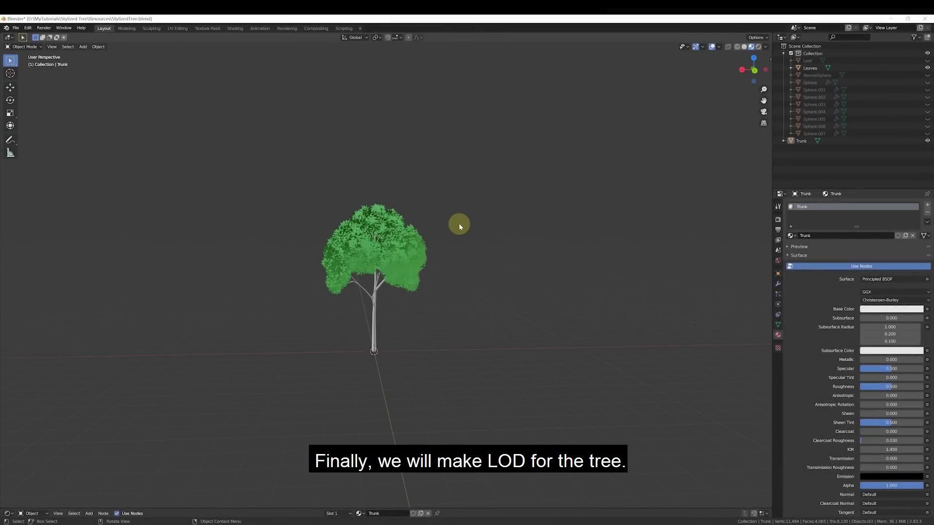
click(810, 141)
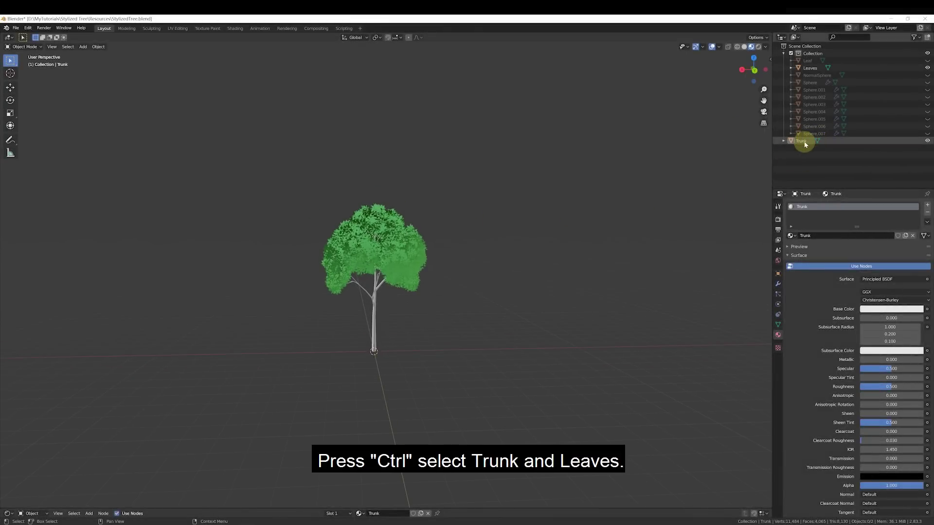
ctrl+click(816, 71)
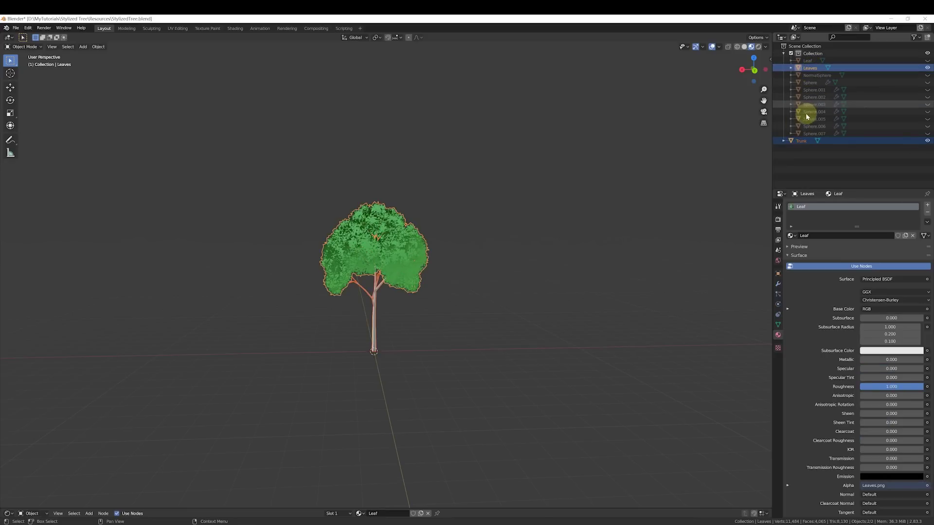
key(m)
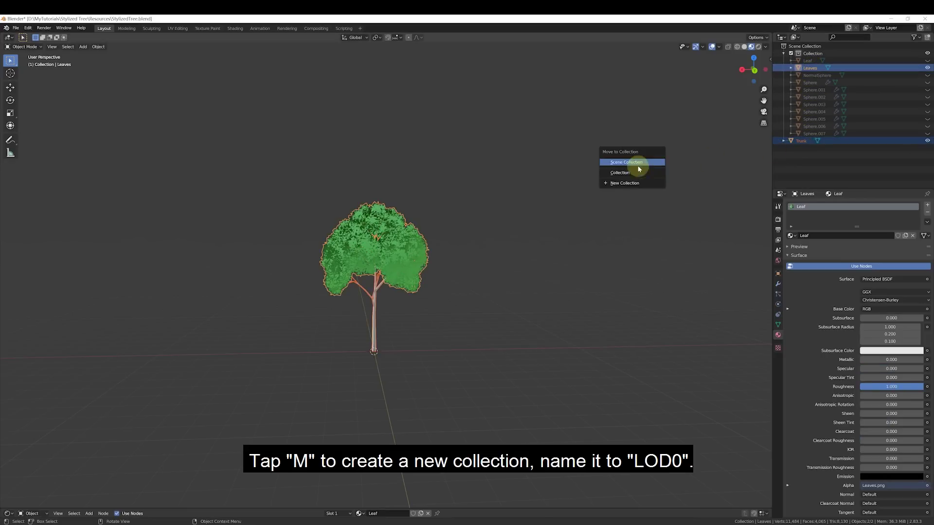
click(630, 183)
text(LOD0)
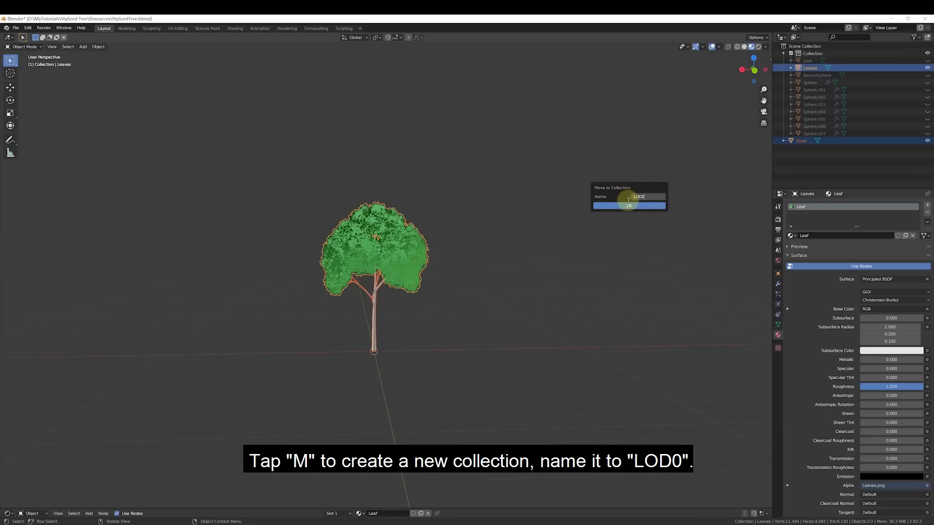
click(628, 205)
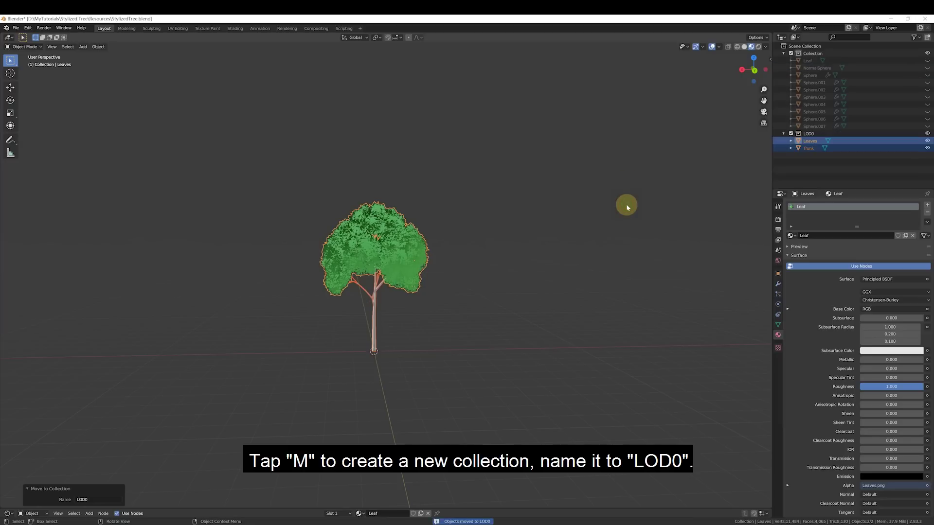
- Collapse and hide the LOD0 collection, and show and select the Sphere object with its leaf particles
click(784, 134)
click(783, 135)
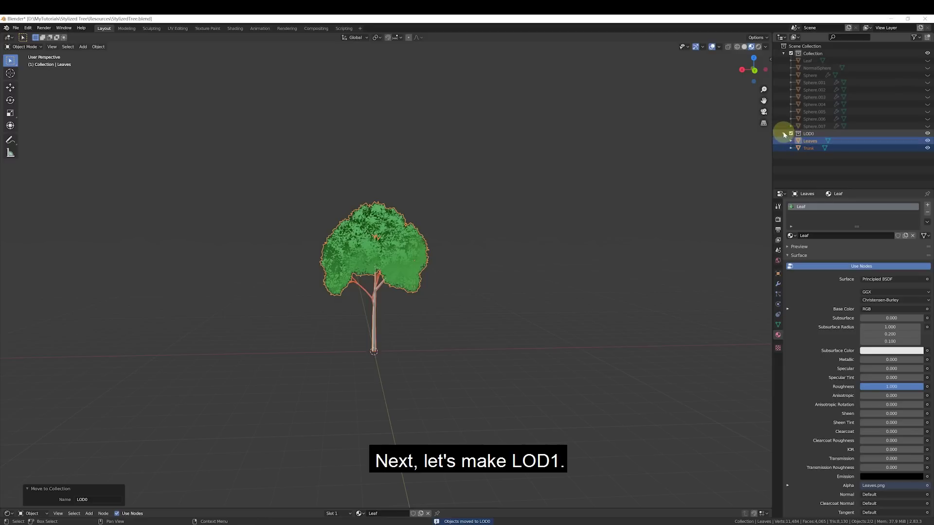
click(783, 135)
click(810, 76)
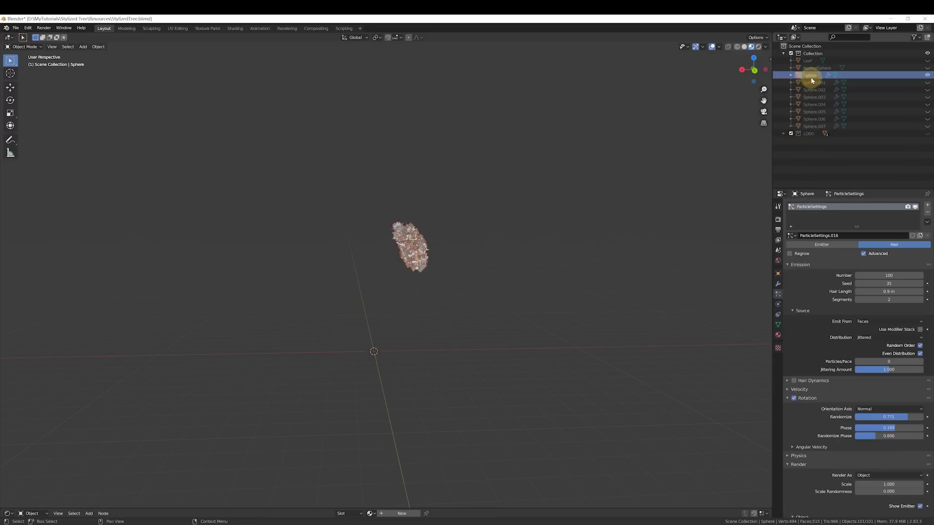
middle_drag(686, 276, 623, 269)
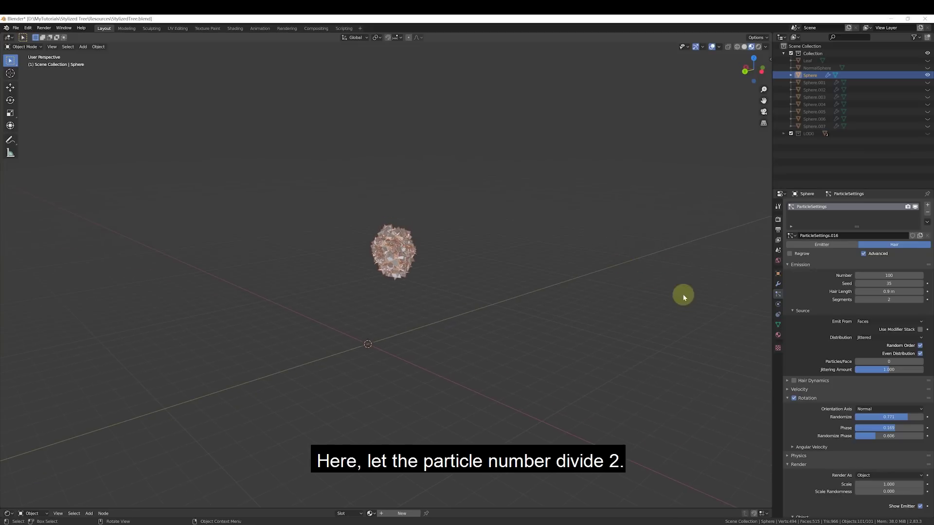
- Halve the Sphere's hair particle Number to 50 and multiply its Hair Length by 1.5 to 1.35 m
click(900, 276)
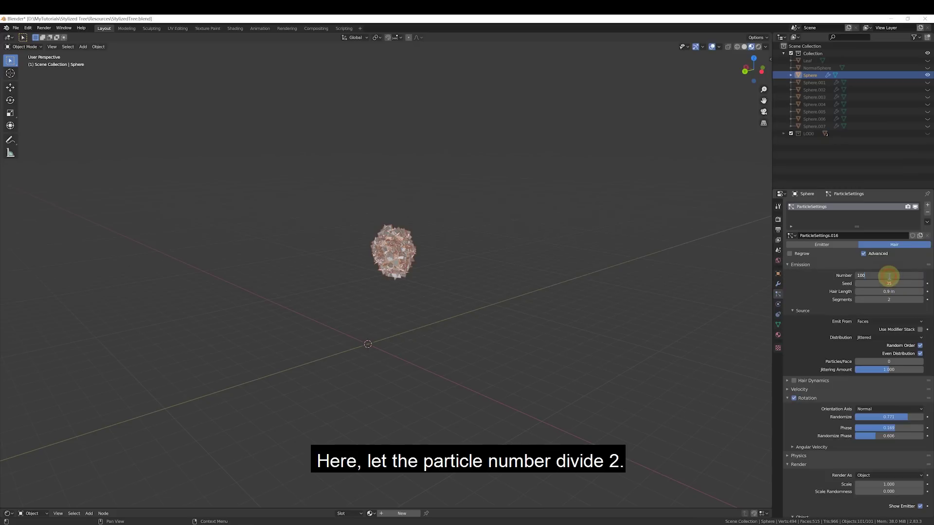
key(Return)
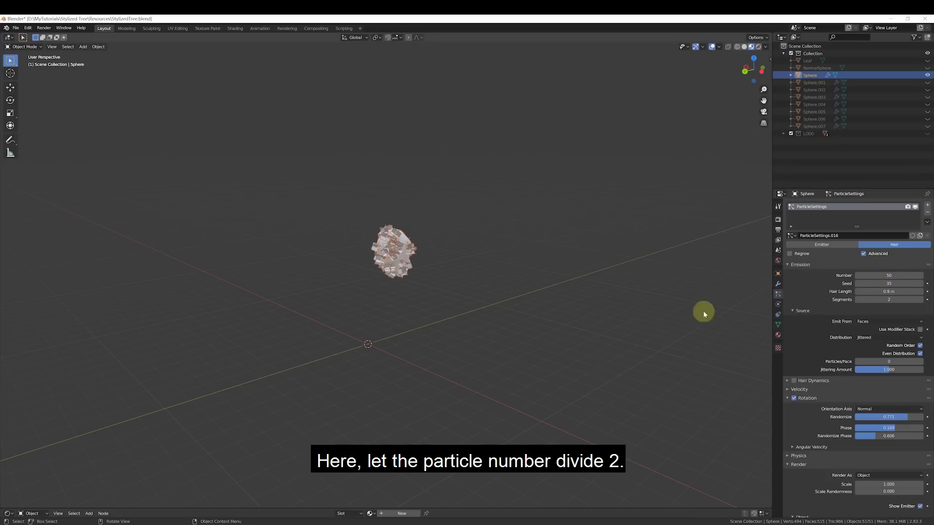
middle_drag(703, 311, 619, 314)
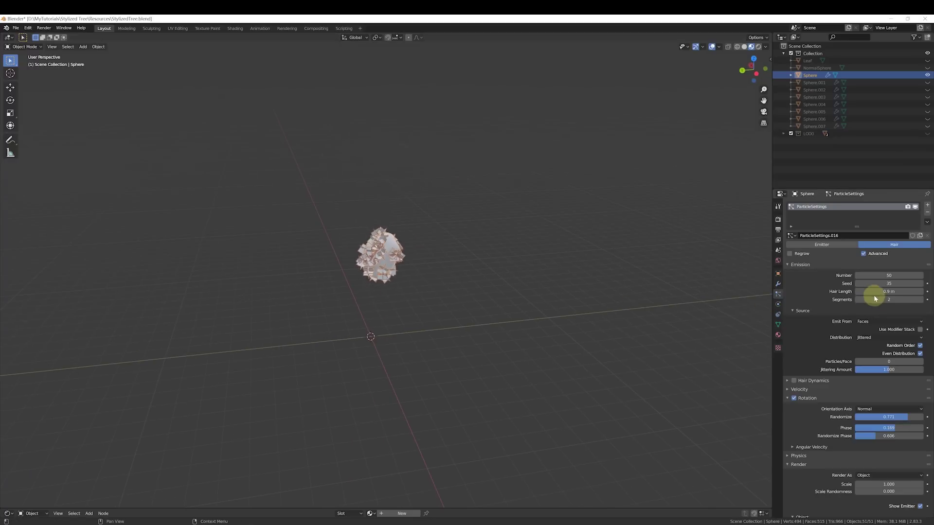
click(889, 292)
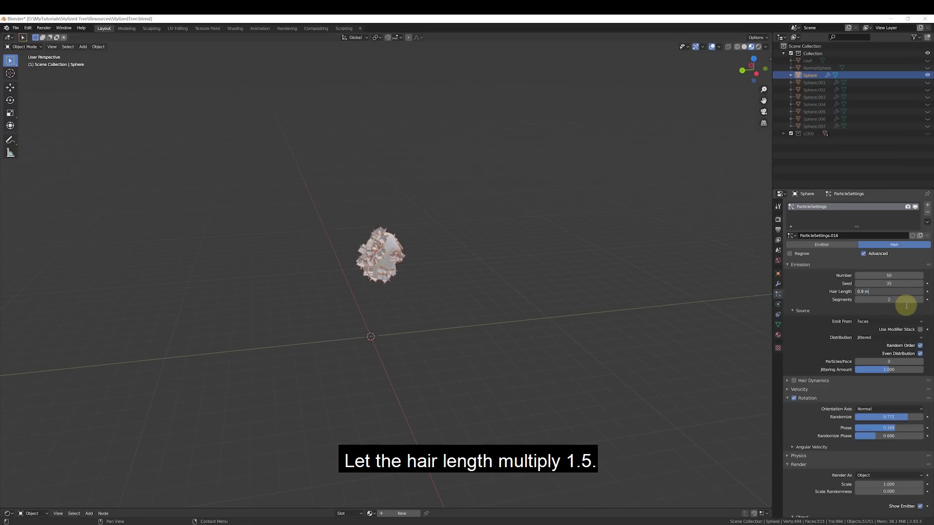
text(*1.5)
key(Return)
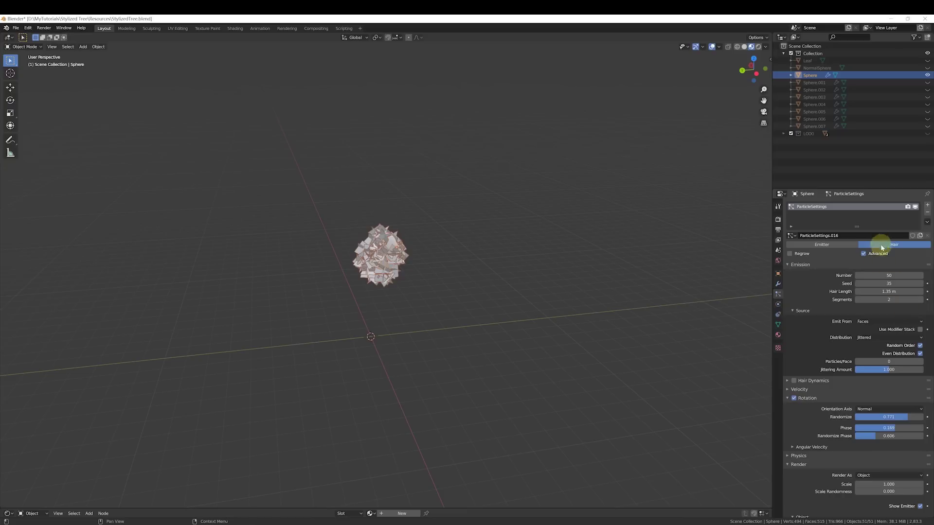
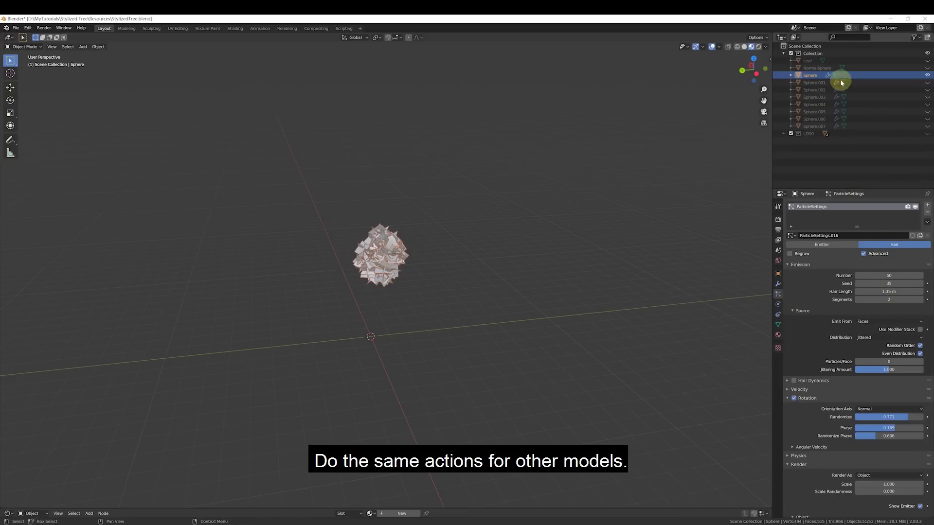
- Show Sphere.001 and set its hair particle Number to 30 and Hair Length to 1.35 m
click(927, 83)
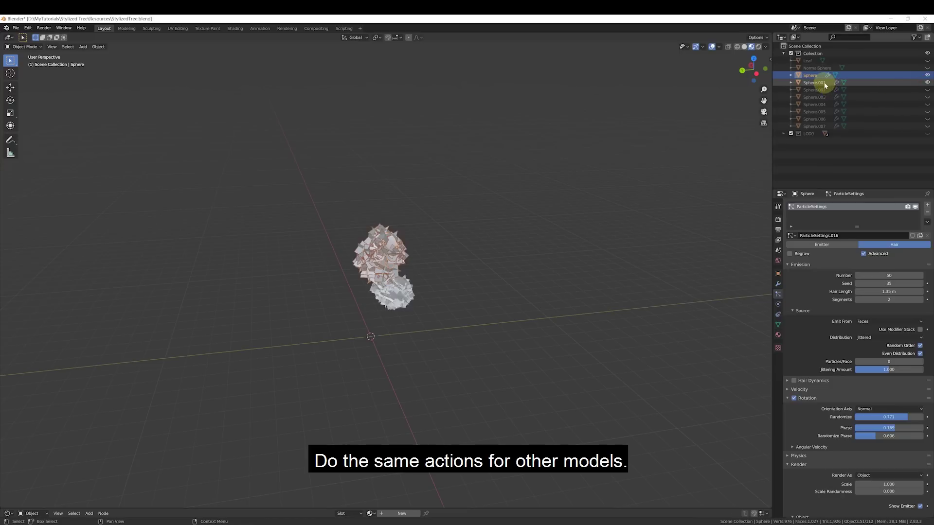
click(824, 82)
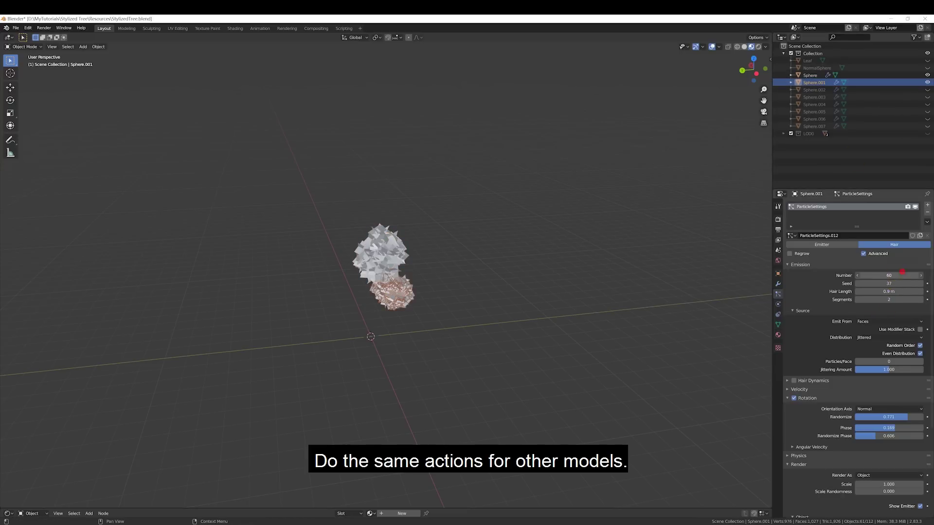
text(30)
key(Return)
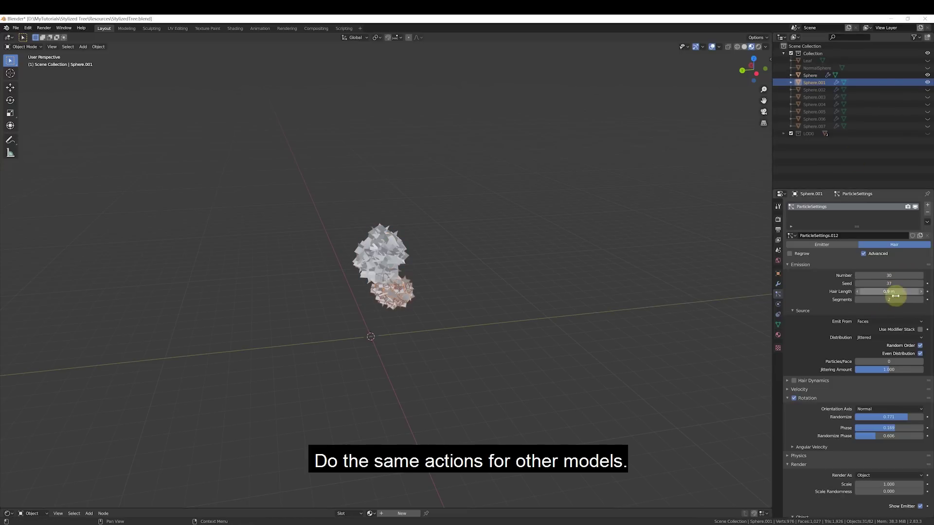
key(Return)
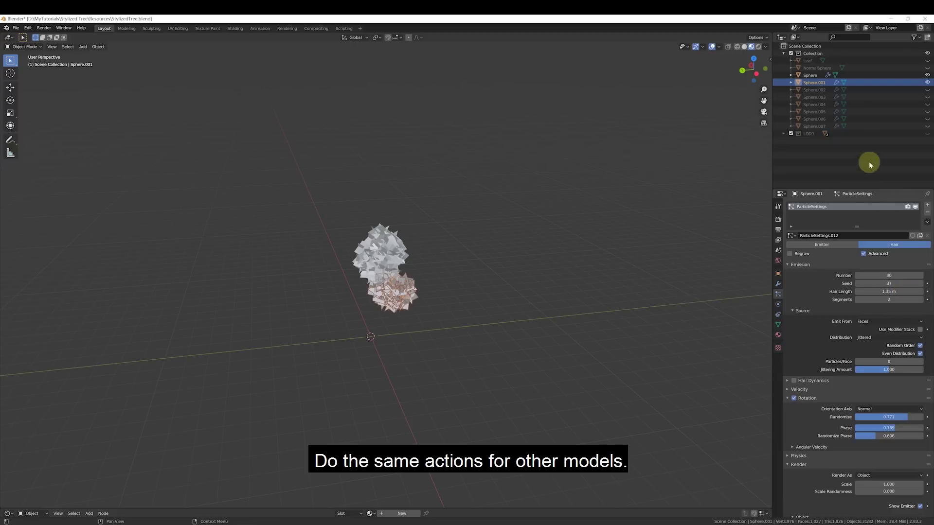
- Show Sphere.002, halve its hair particle Number to 35 and multiply its Hair Length by 1.5 to 1.35 m
click(927, 90)
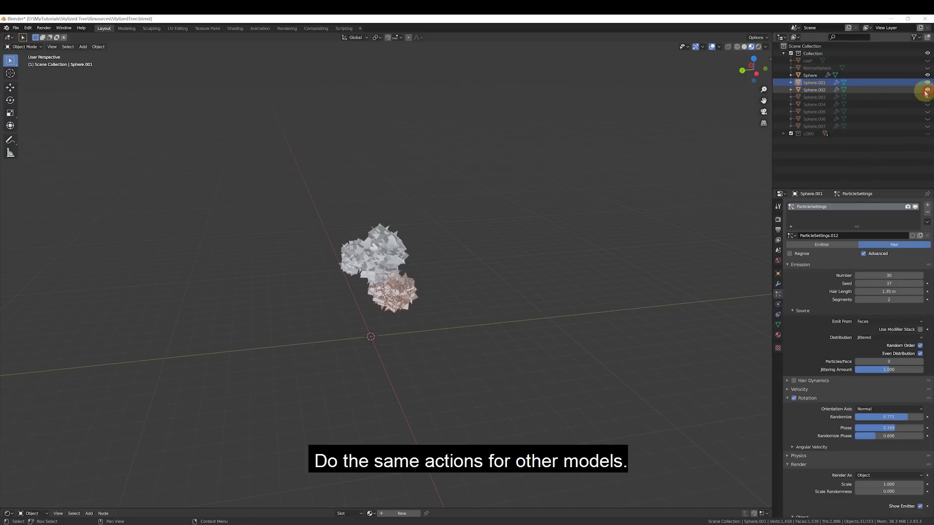
click(825, 89)
double_click(905, 277)
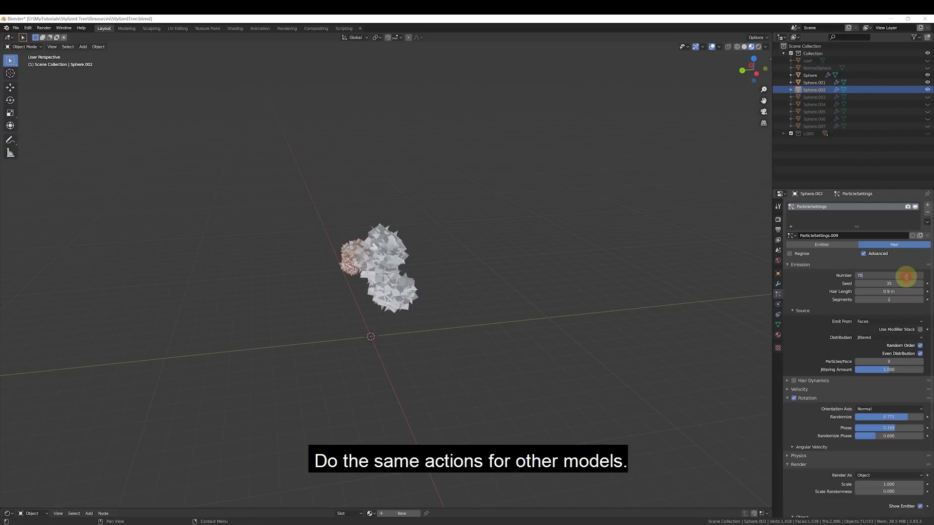
text(/2)
key(Return)
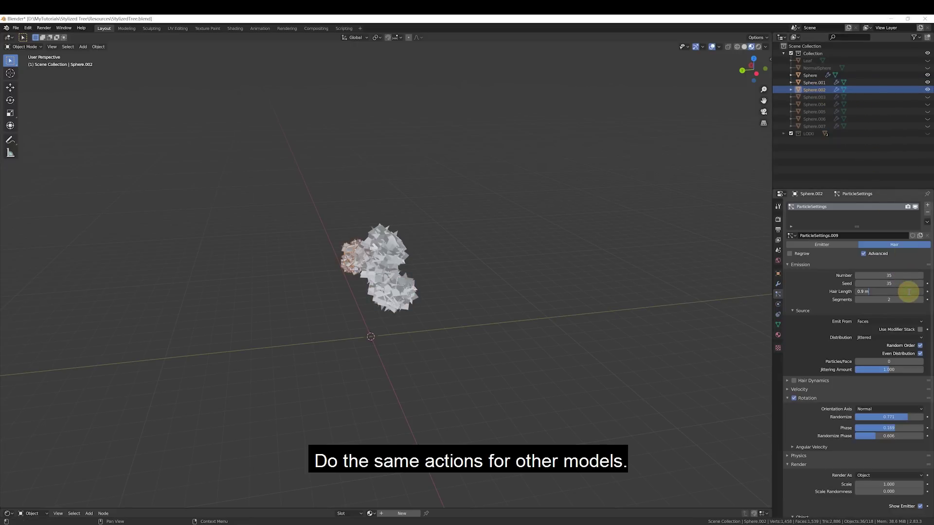
text(*1.5)
key(Return)
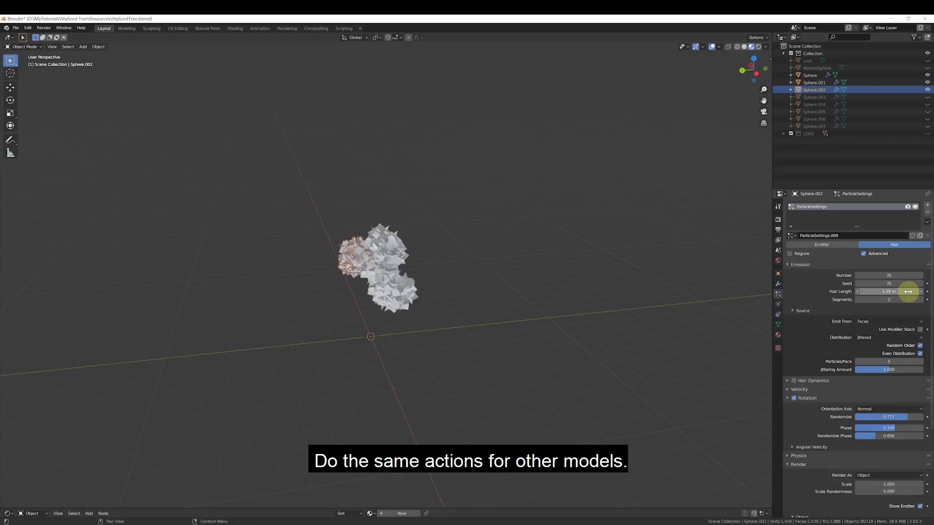
- Show Sphere.003, halve its hair particle Number to 75 and multiply its Hair Length by 1.5
click(928, 97)
click(815, 96)
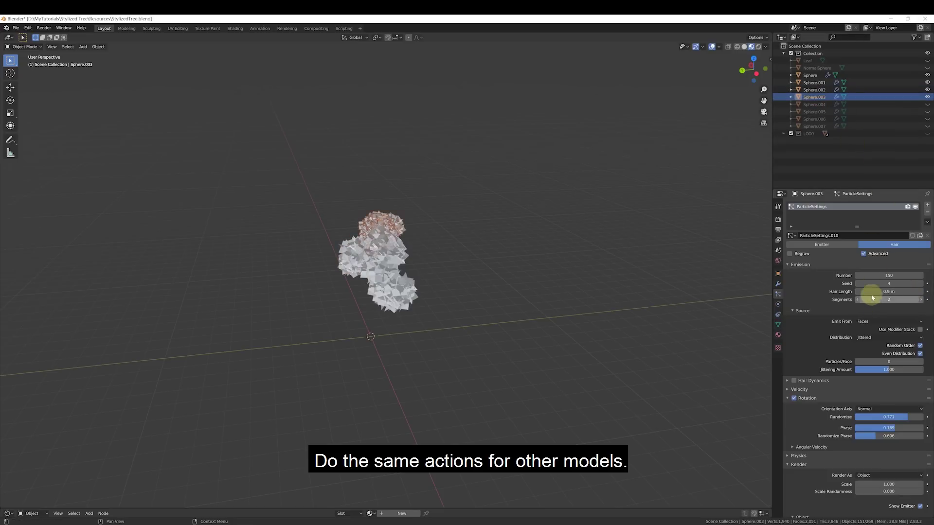
text(/2)
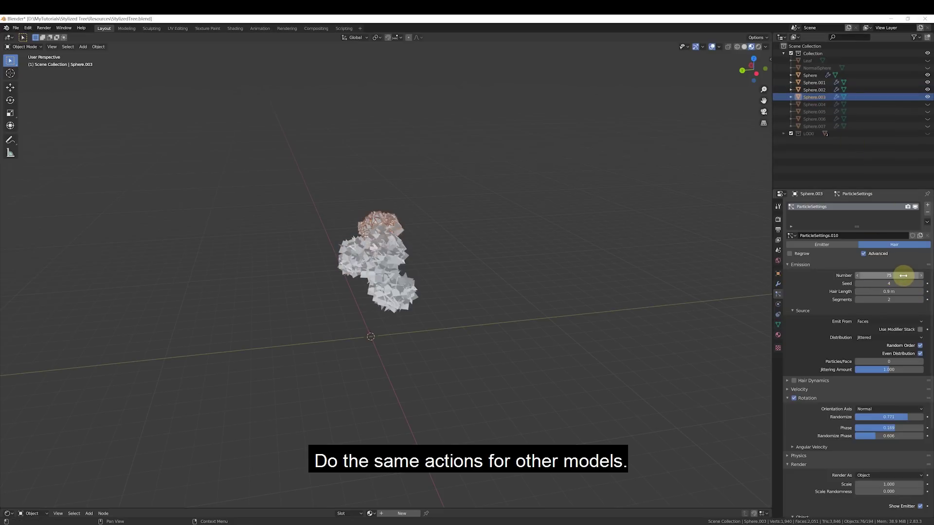
key(Return)
double_click(909, 292)
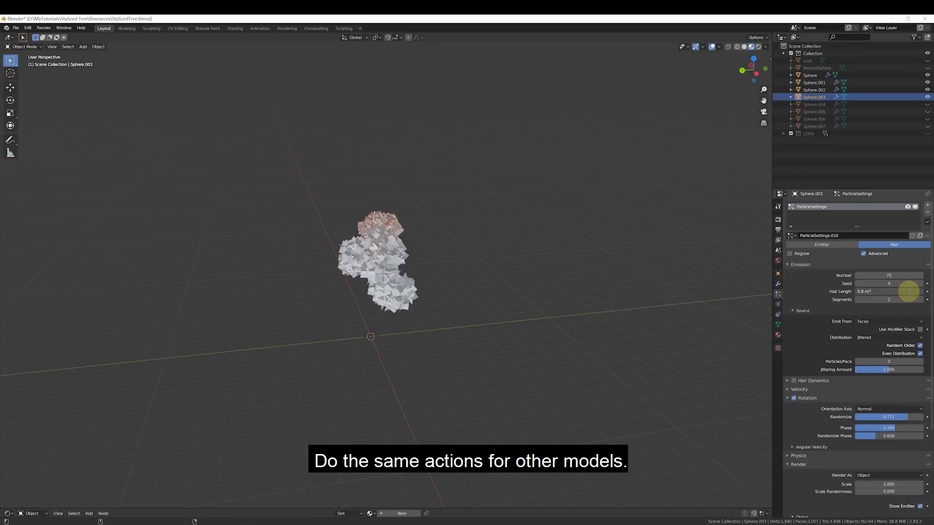
key(Return)
- Show Sphere.004, halve its hair particle Number to 68 and set its Hair Length to 1.35 m
click(814, 104)
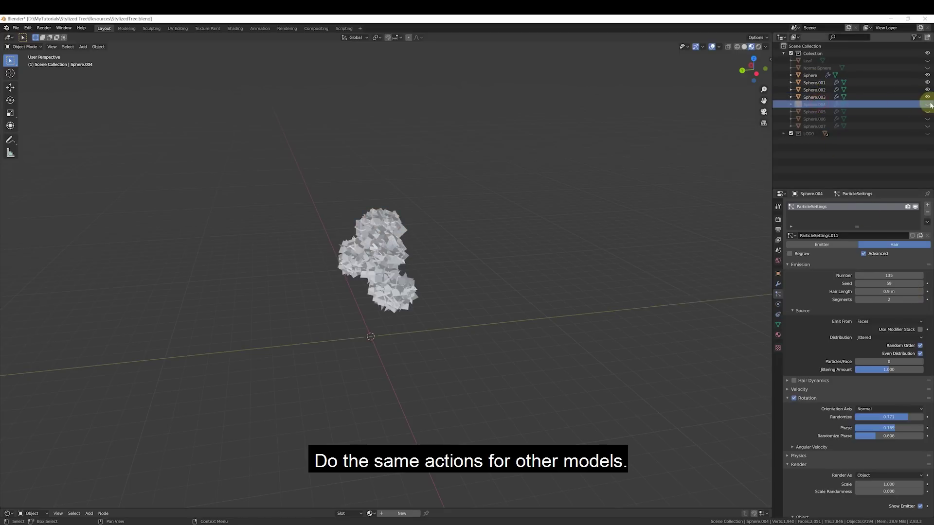
click(927, 104)
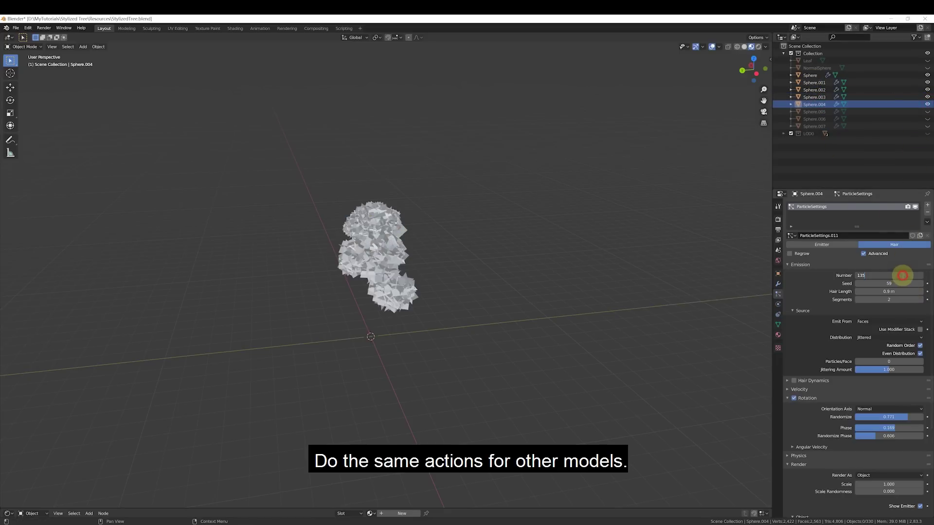
text(2)
key(Return)
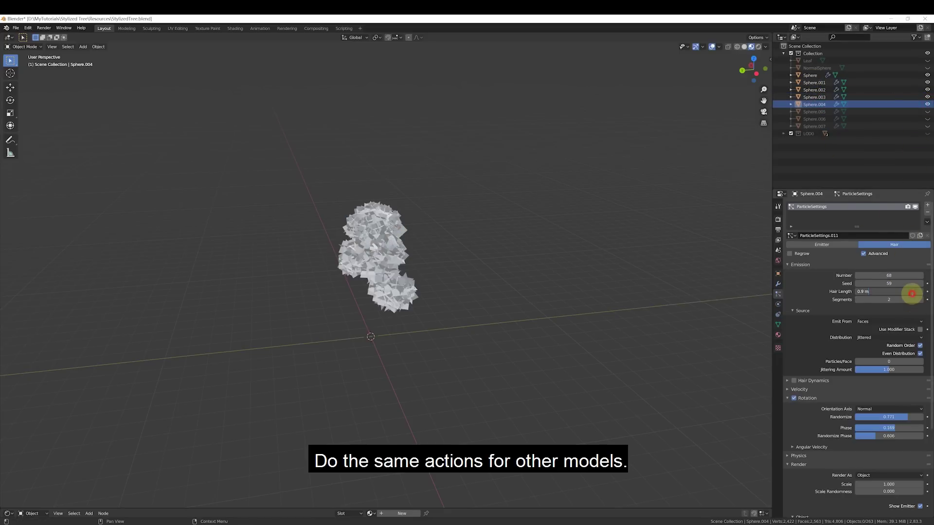
key(Return)
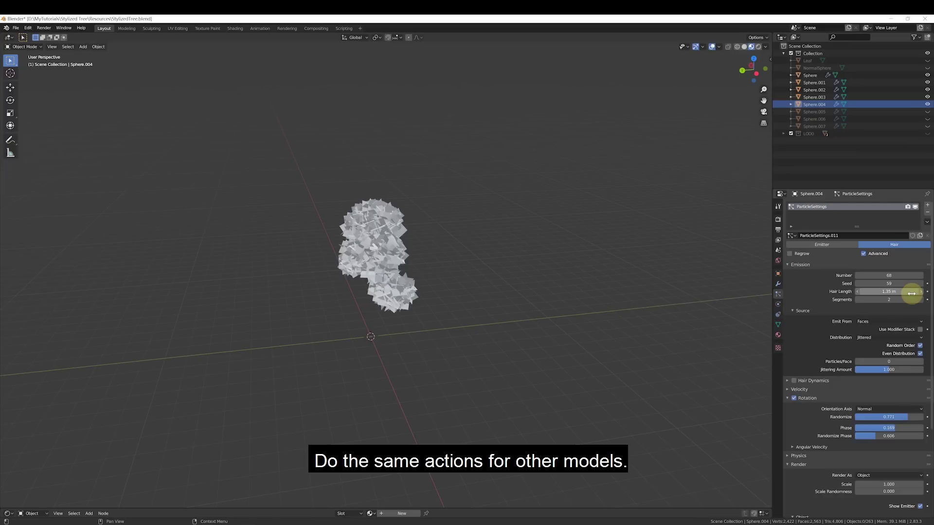
- Show Sphere.005 and set its hair particle Number to 35 and Hair Length to 1.35 m
click(815, 112)
click(927, 112)
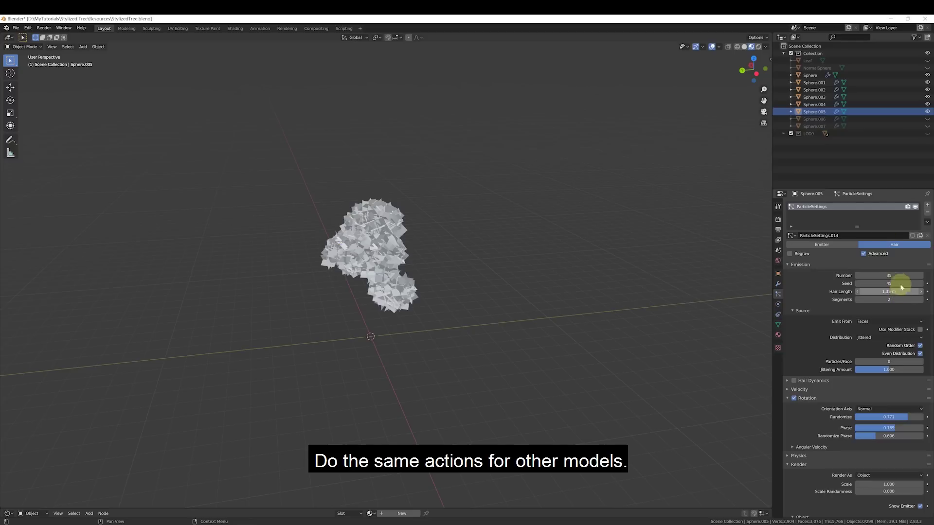
key(Return)
- Show Sphere.006 and set its hair particle Number to 40 and Hair Length to 1.35 m
click(827, 119)
click(928, 119)
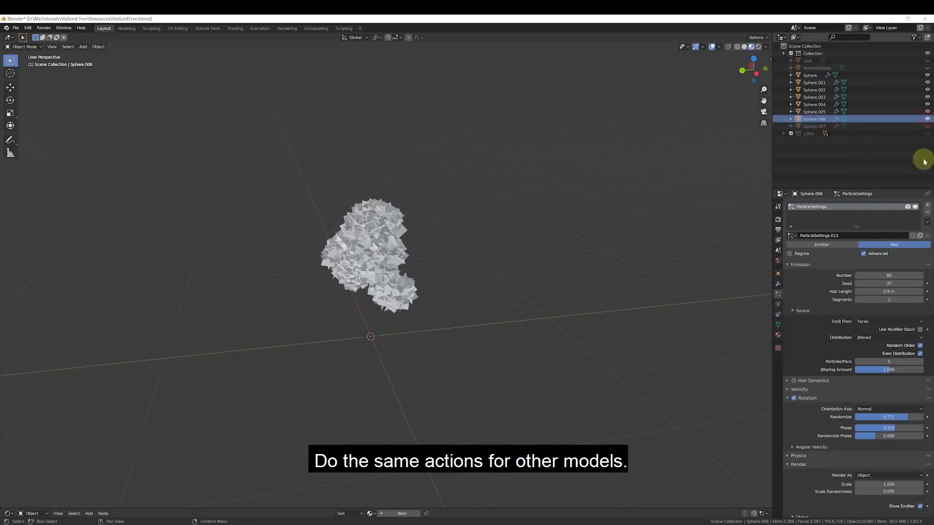
text(40)
key(Return)
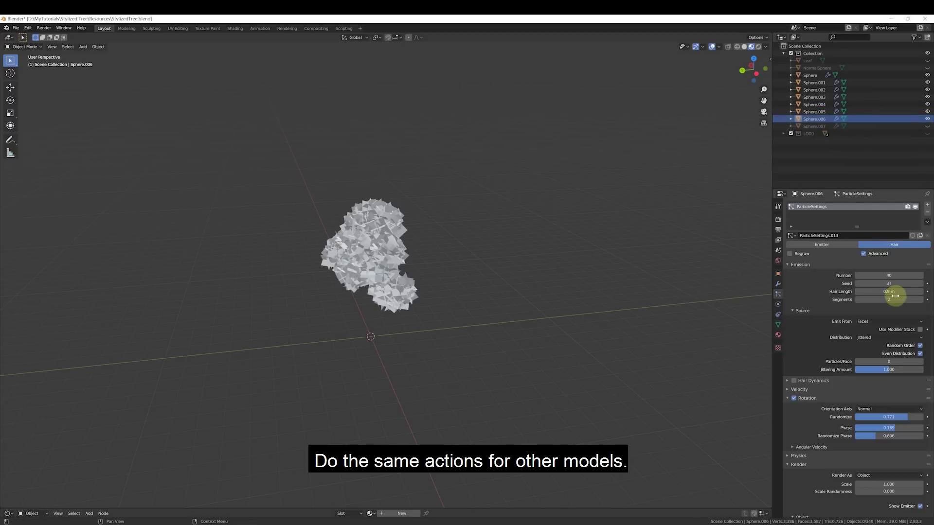
key(Return)
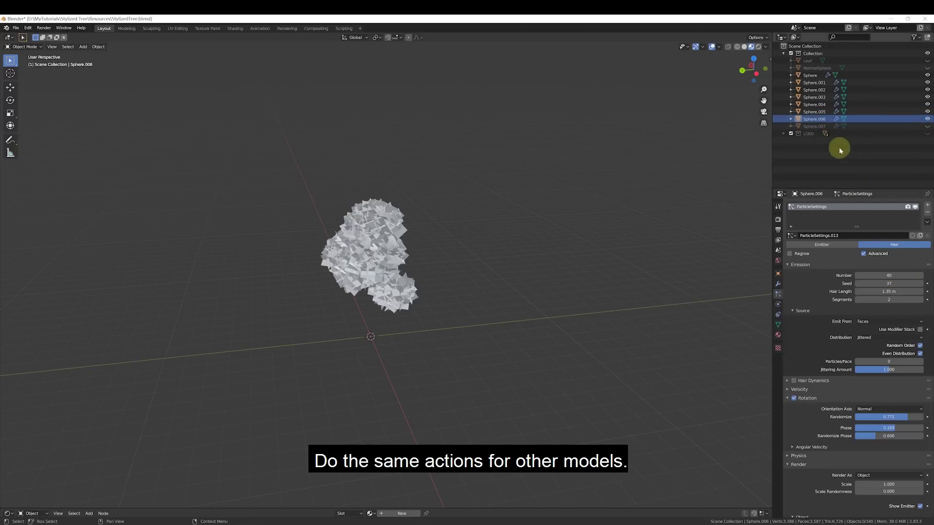
- Show Sphere.007, set its hair particle Number to 75 and multiply its Hair Length by 1.5
click(831, 127)
click(927, 126)
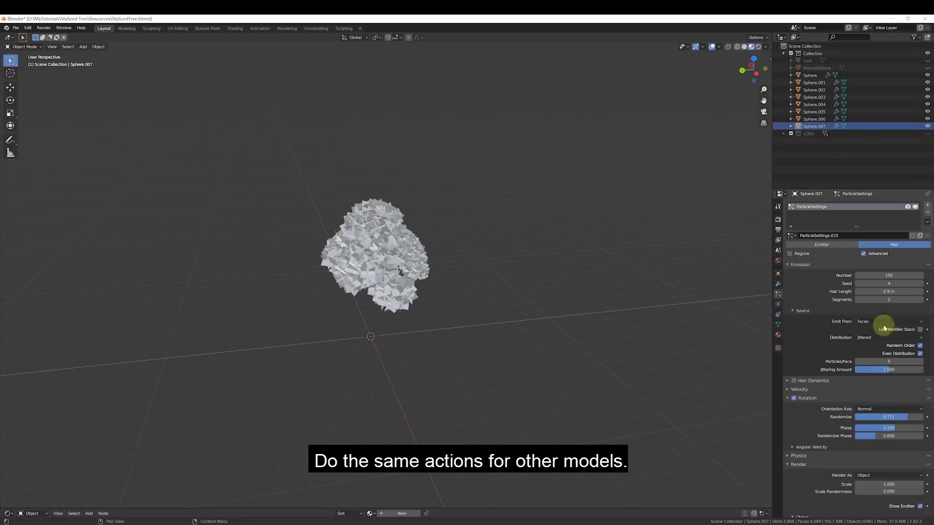
double_click(905, 275)
text(75)
key(Return)
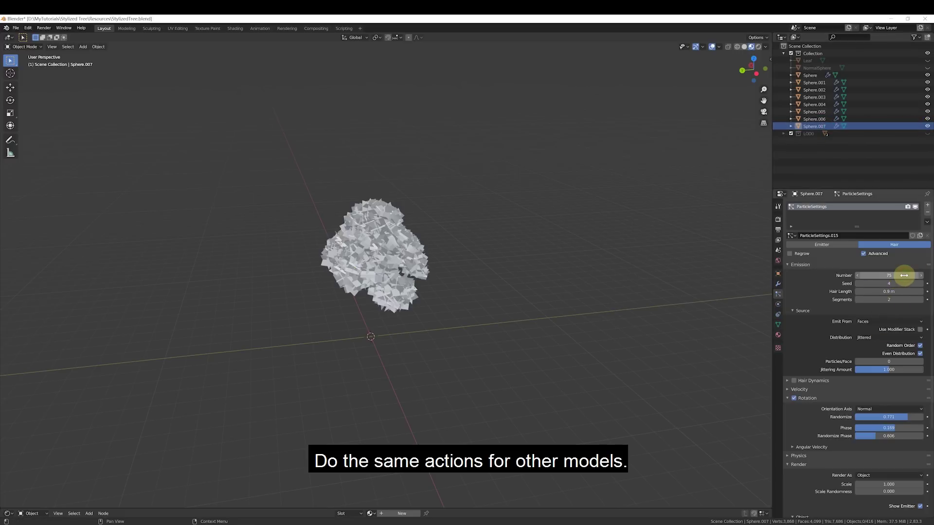
text(*1.5)
key(Return)
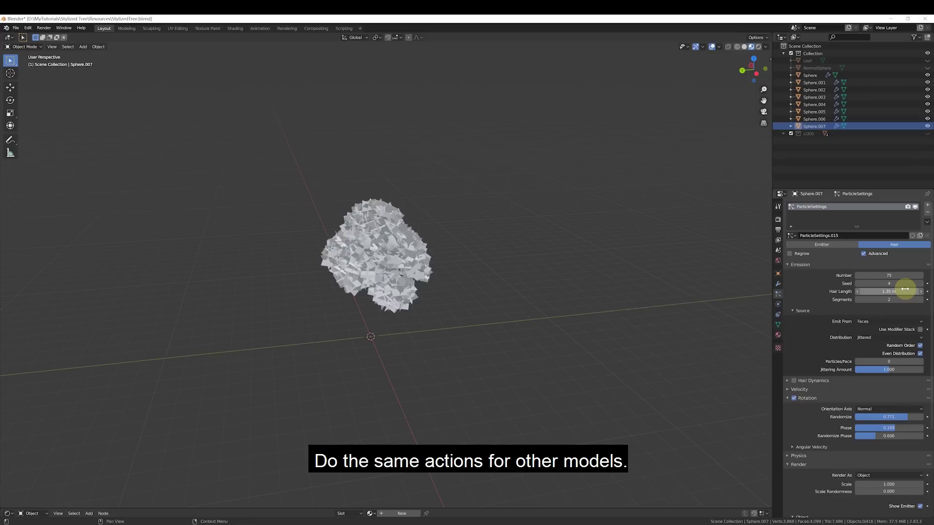
- Check the hair particle Number and Hair Length of each foliage sphere from Sphere through Sphere.007
click(814, 76)
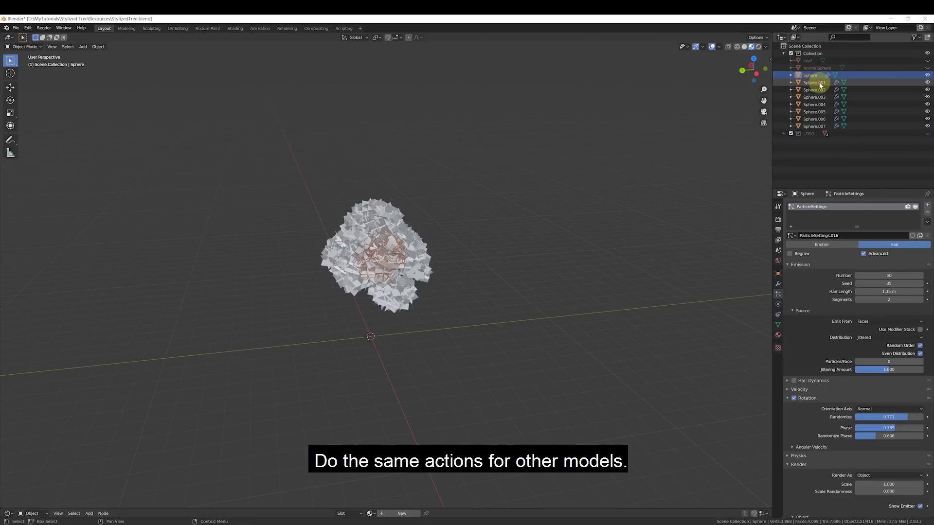
click(816, 83)
click(818, 90)
click(821, 97)
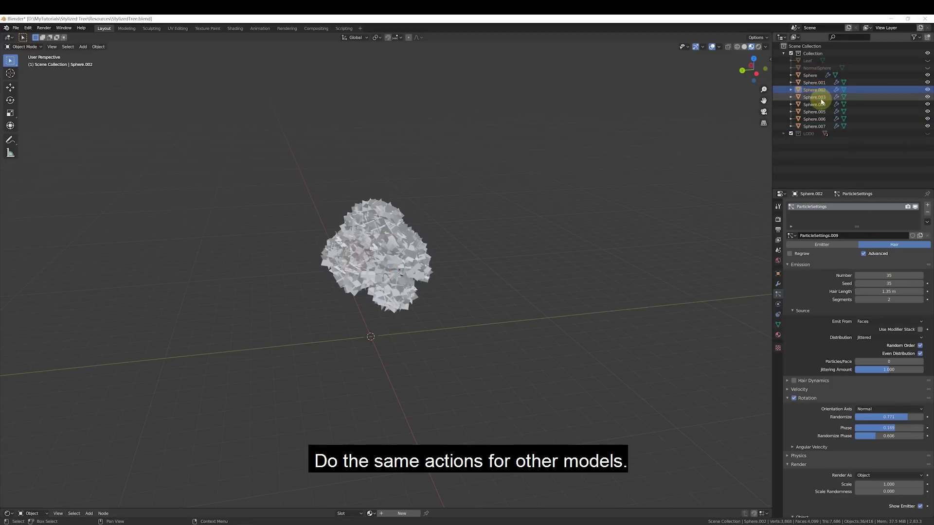
click(819, 105)
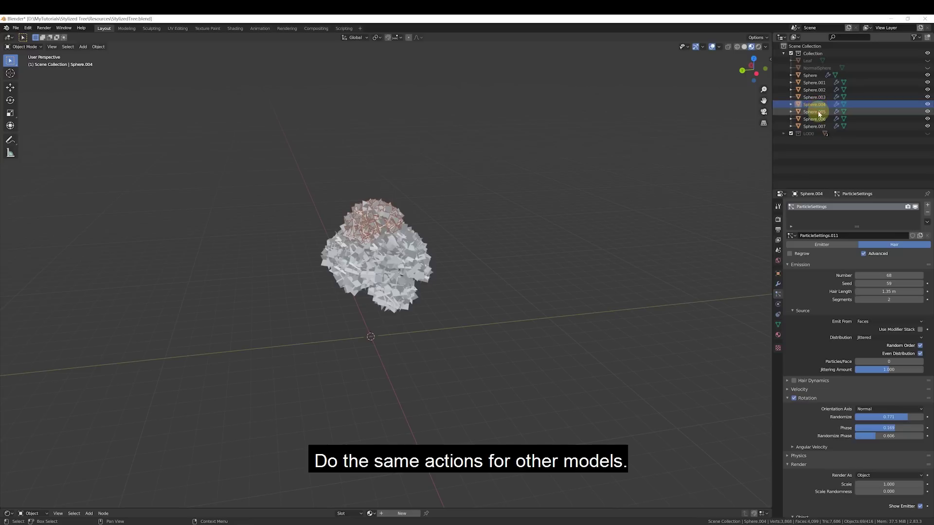
click(820, 112)
click(821, 119)
click(820, 126)
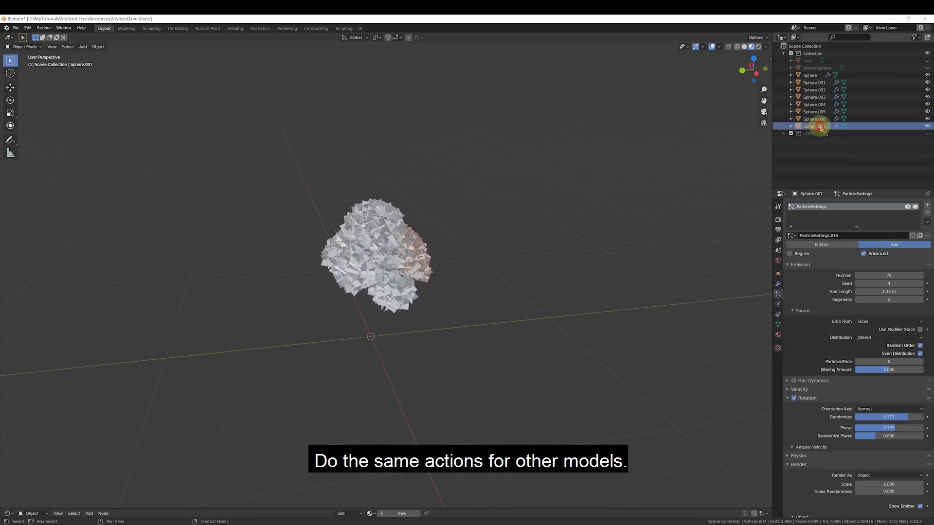
mouse_move(523, 297)
middle_down()
mouse_move(400, 301)
mouse_move(292, 292)
mouse_move(440, 293)
mouse_move(521, 280)
middle_up()
- Convert Sphere's leaf particles to meshes with single-user object data and join them into Leaf.001
click(810, 75)
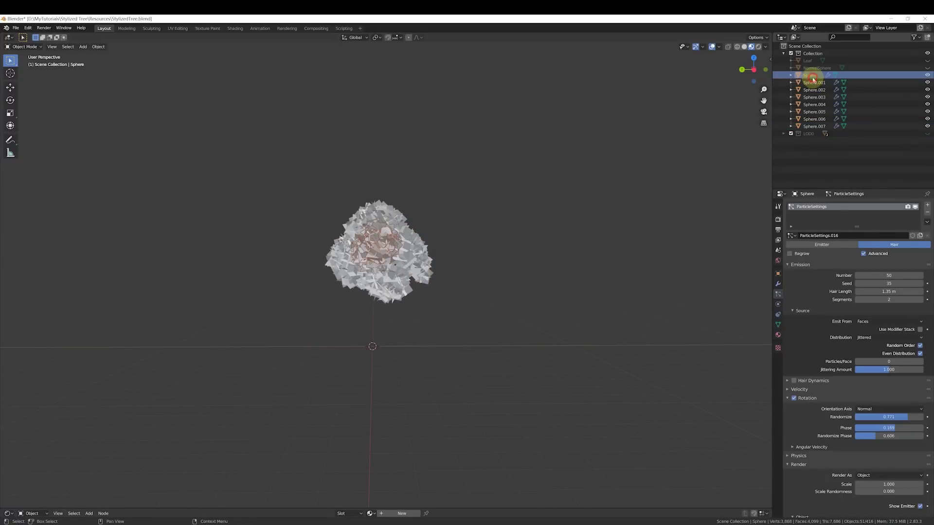
click(777, 284)
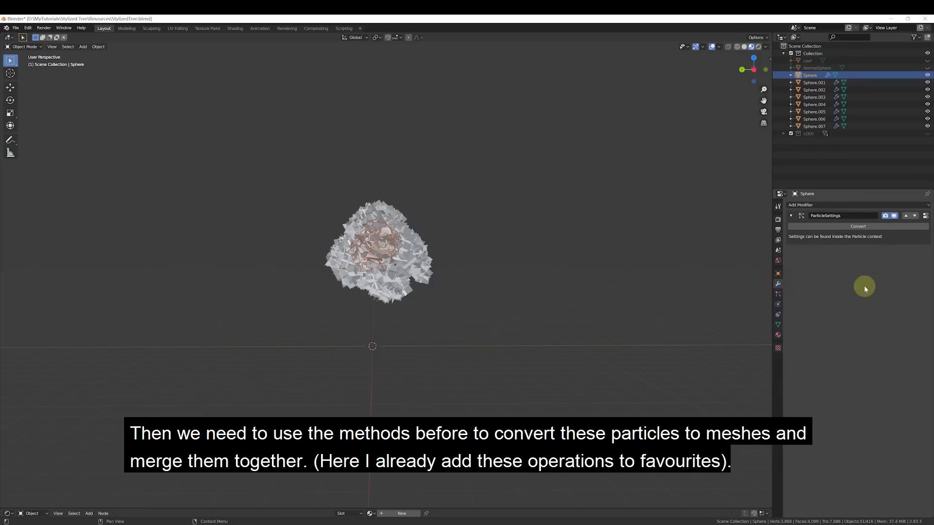
click(874, 227)
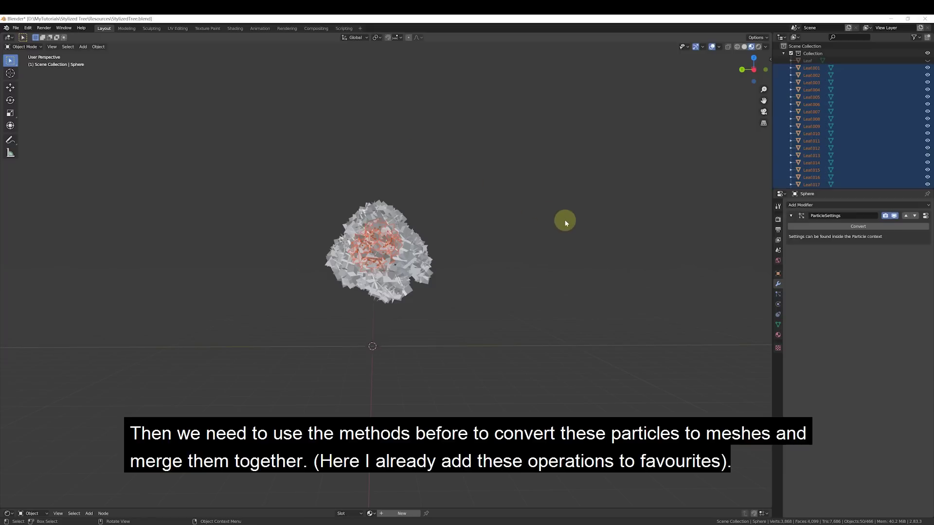
key(q)
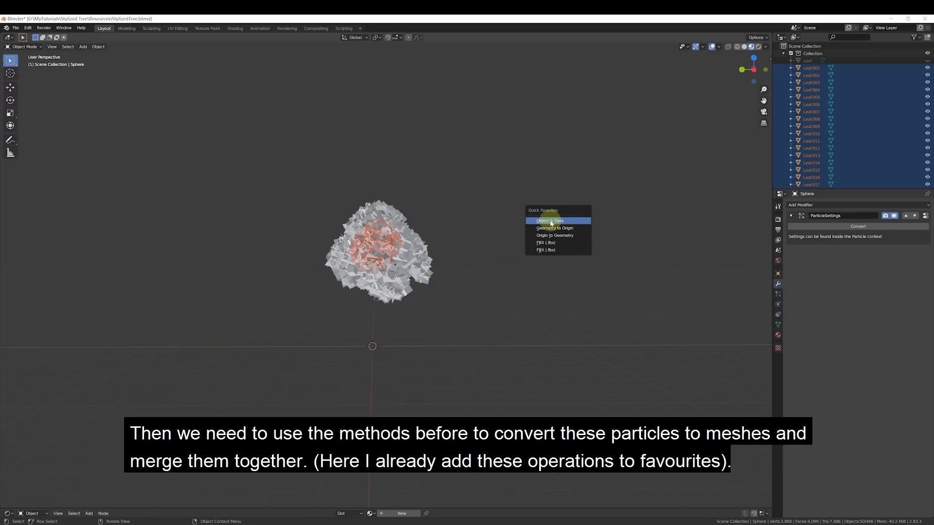
click(573, 222)
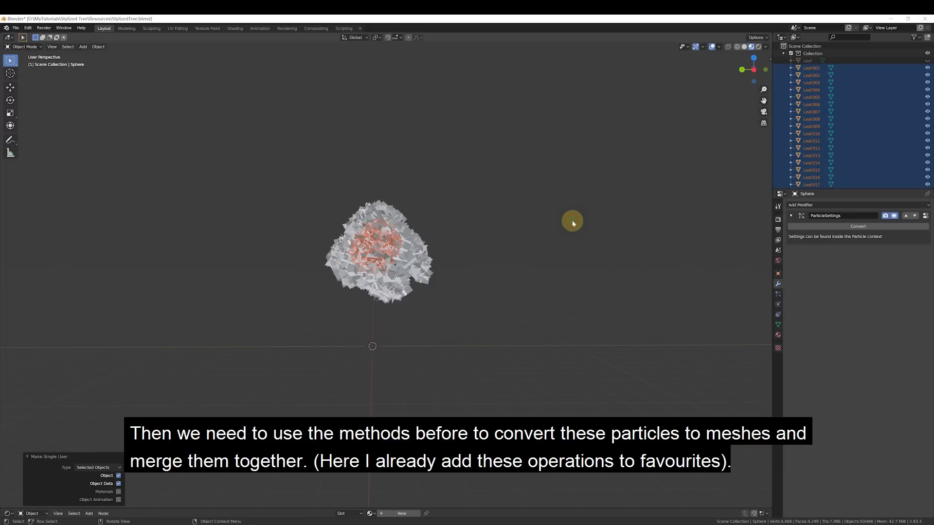
ctrl+click(809, 67)
key(ctrl+j)
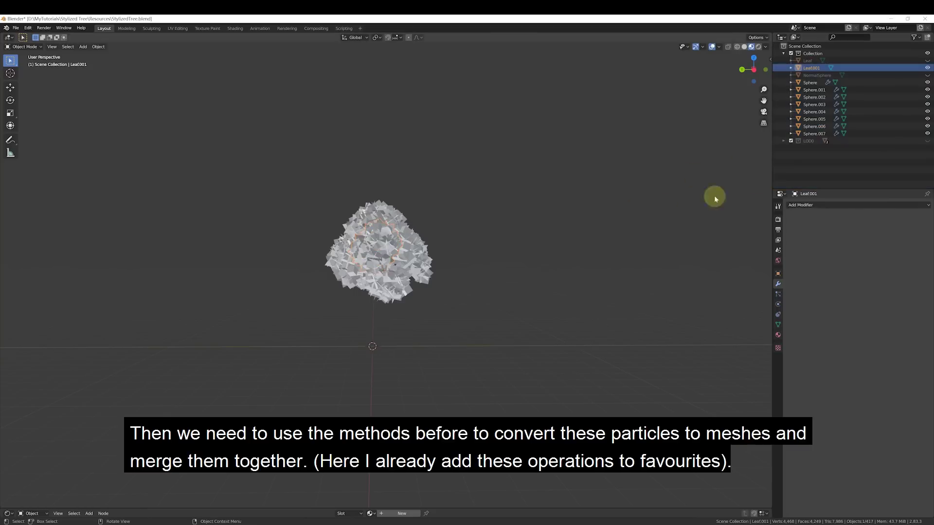
- Convert Sphere.001's leaf particles to meshes with single-user object data and join them into Leaf.002
click(809, 90)
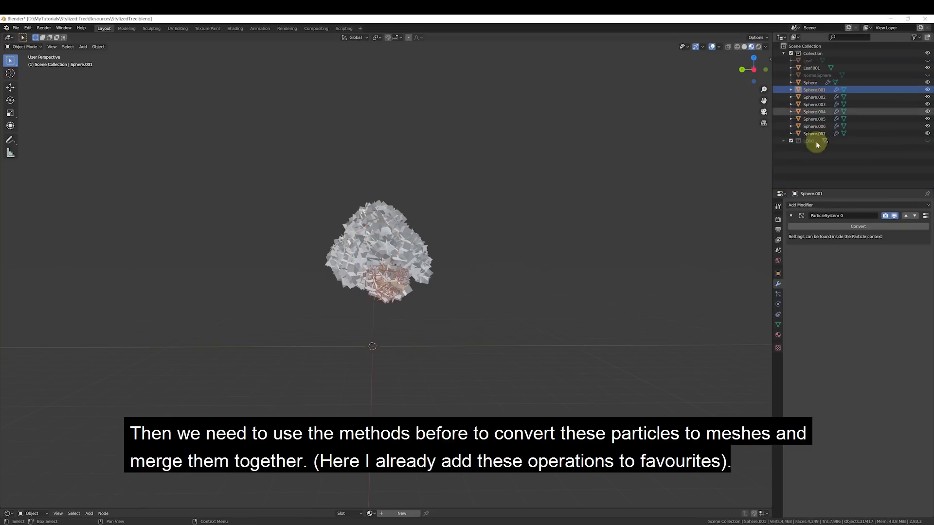
click(836, 228)
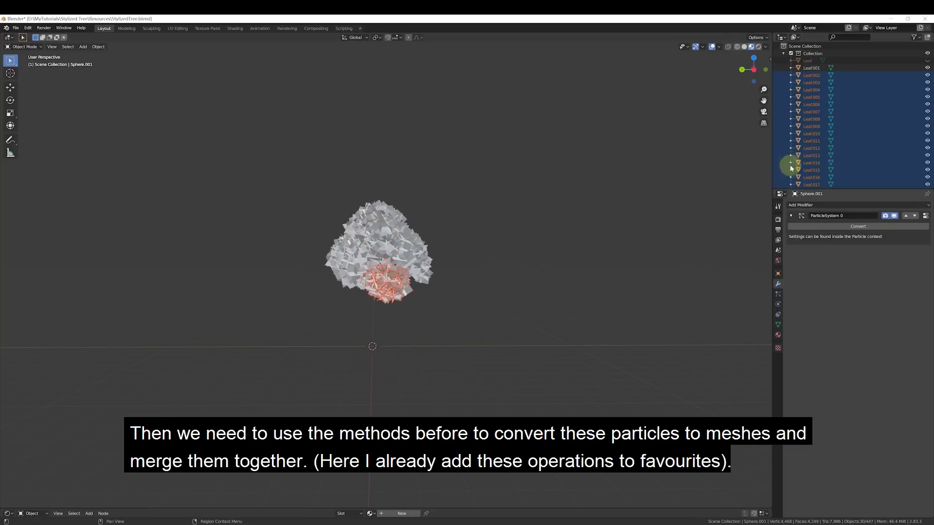
key(q)
click(610, 184)
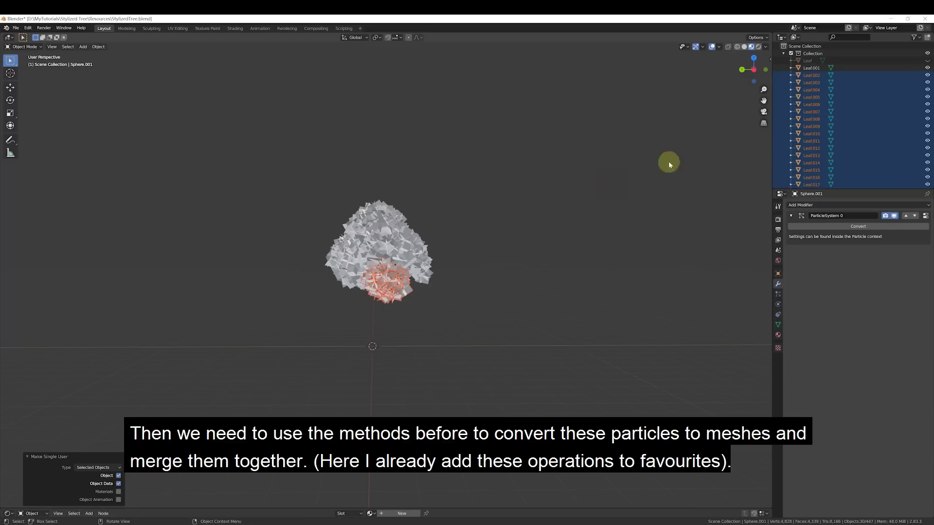
ctrl+click(813, 76)
key(ctrl+j)
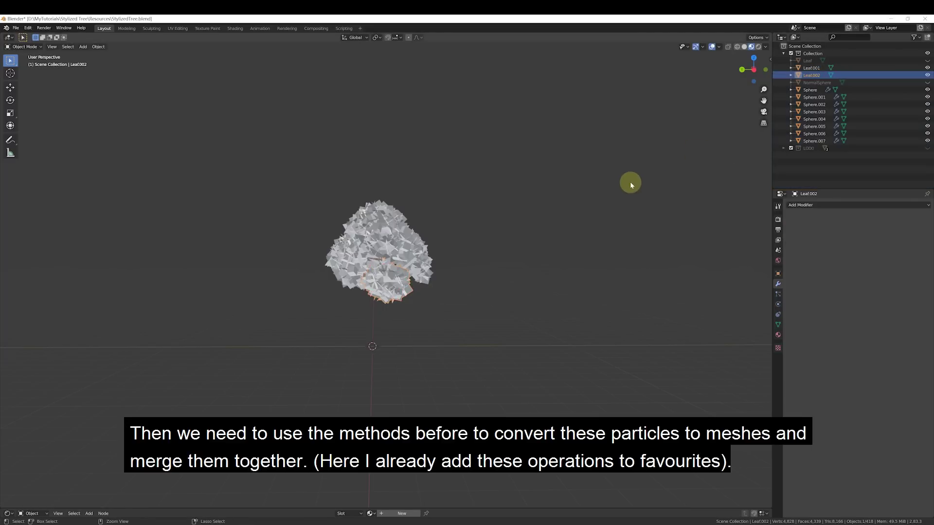
- Convert Sphere.002's leaf particles to meshes with single-user object data and join them into Leaf.003
click(814, 104)
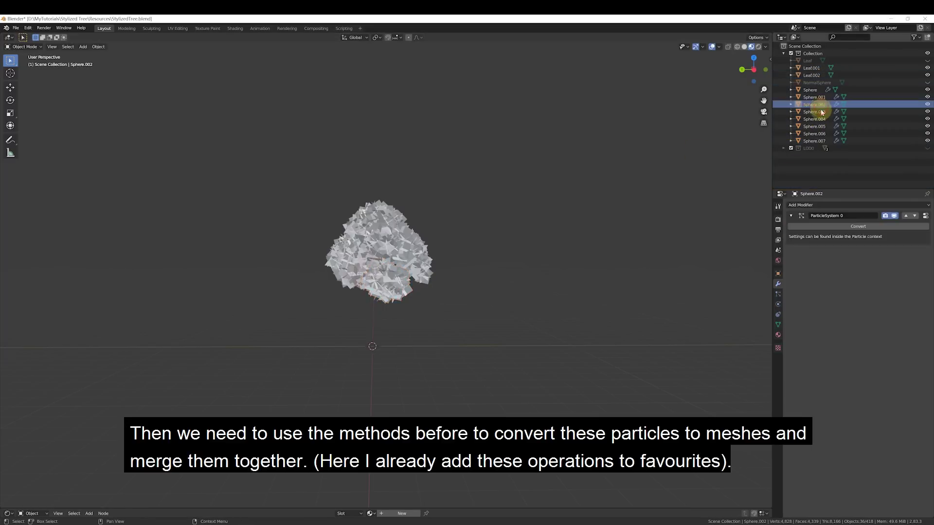
click(832, 226)
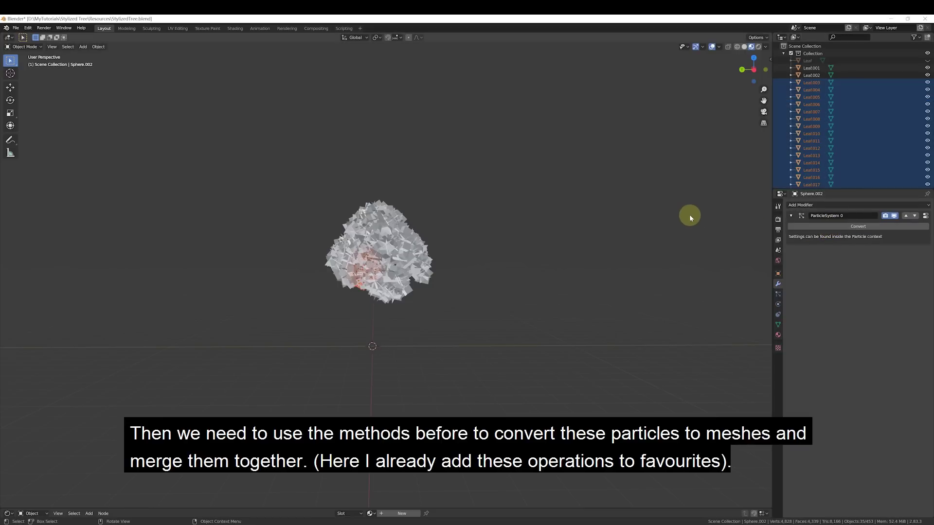
key(q)
click(700, 207)
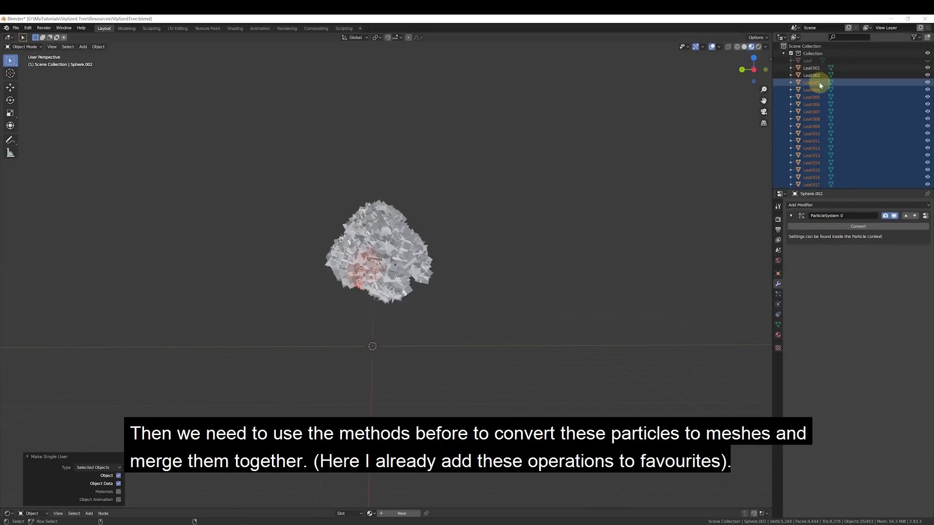
key(ctrl+j)
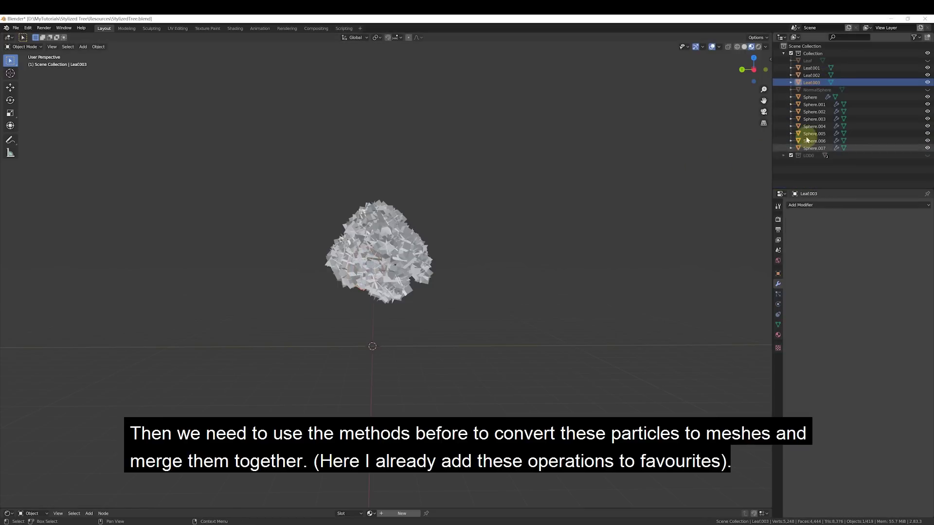
- Convert Sphere.003's leaf particles to meshes with single-user object data and join them into Leaf.004
click(814, 119)
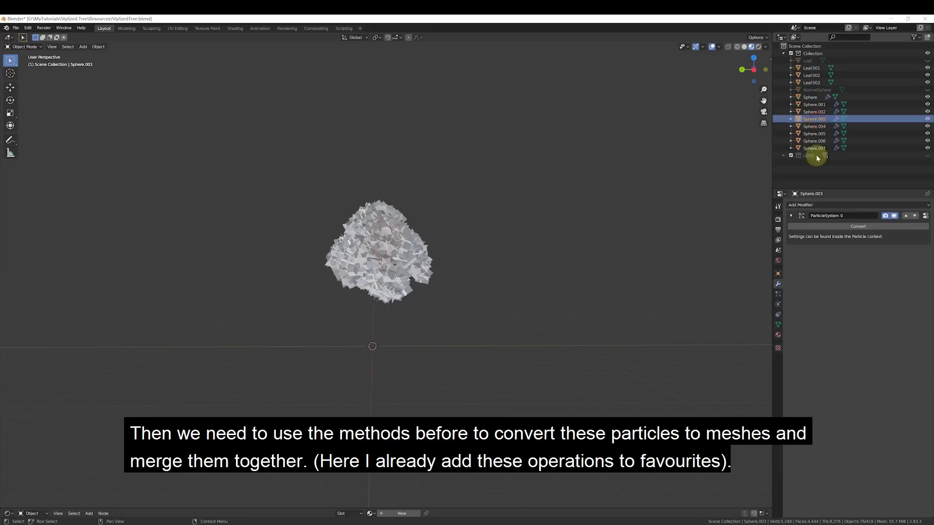
click(828, 226)
key(q)
click(679, 245)
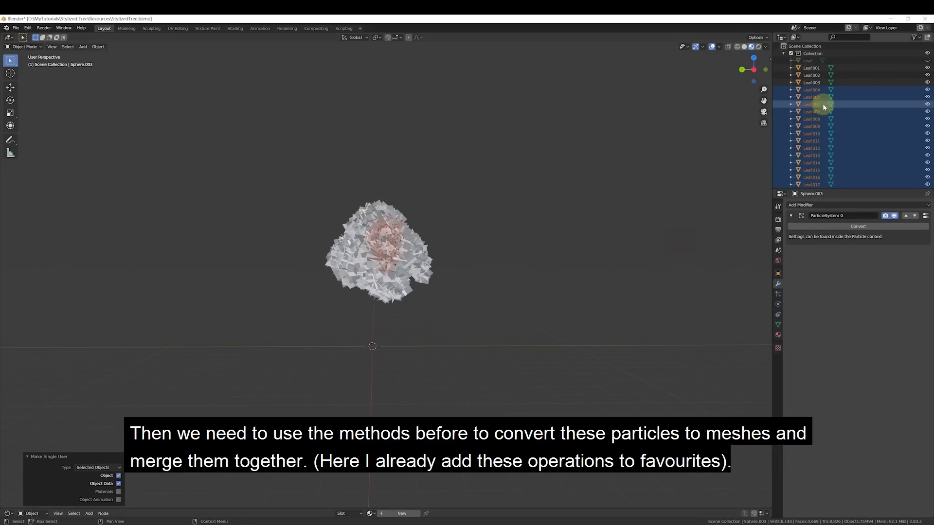
click(816, 90)
key(ctrl+j)
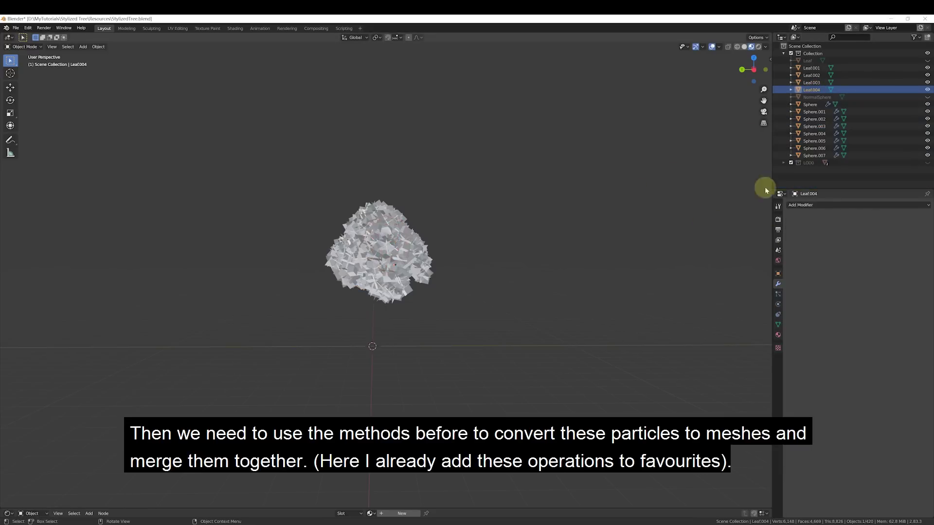
- Convert Sphere.004's leaf particles to meshes with single-user object data and join them into Leaf.005
click(815, 134)
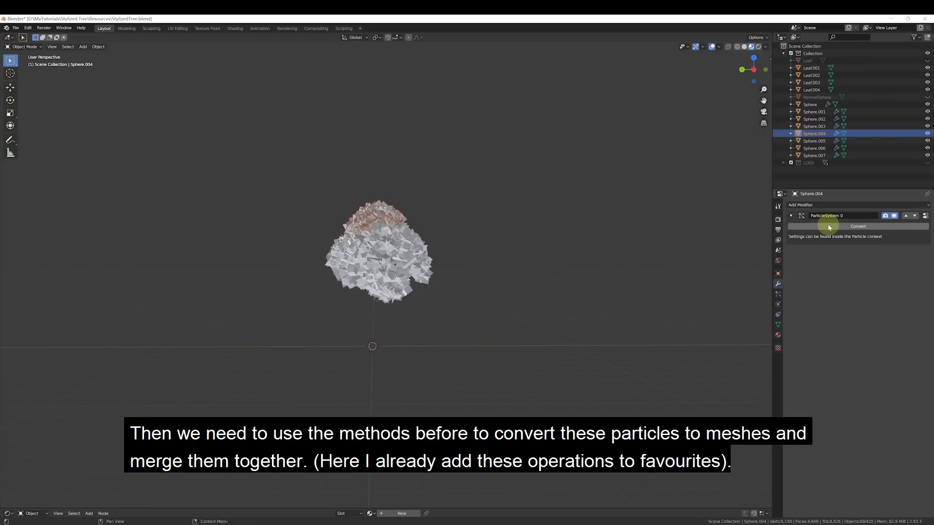
click(828, 226)
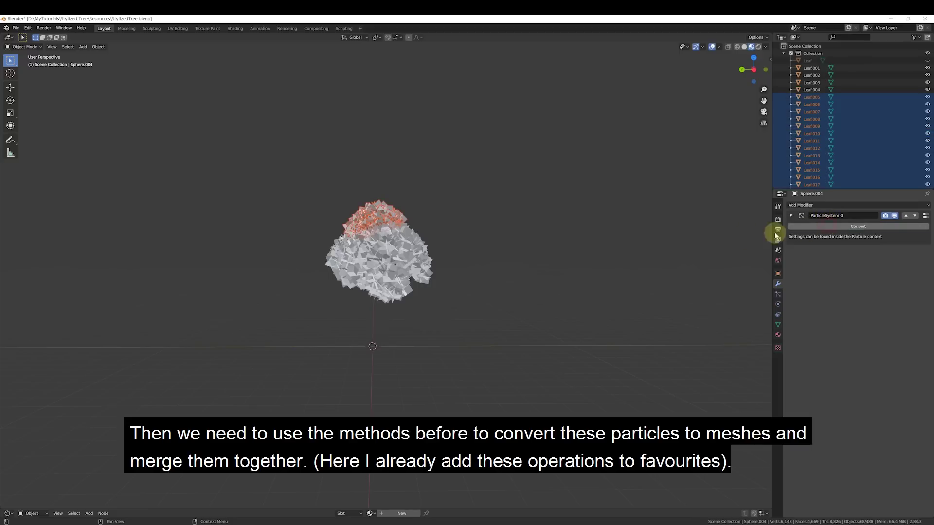
click(819, 97)
key(ctrl+j)
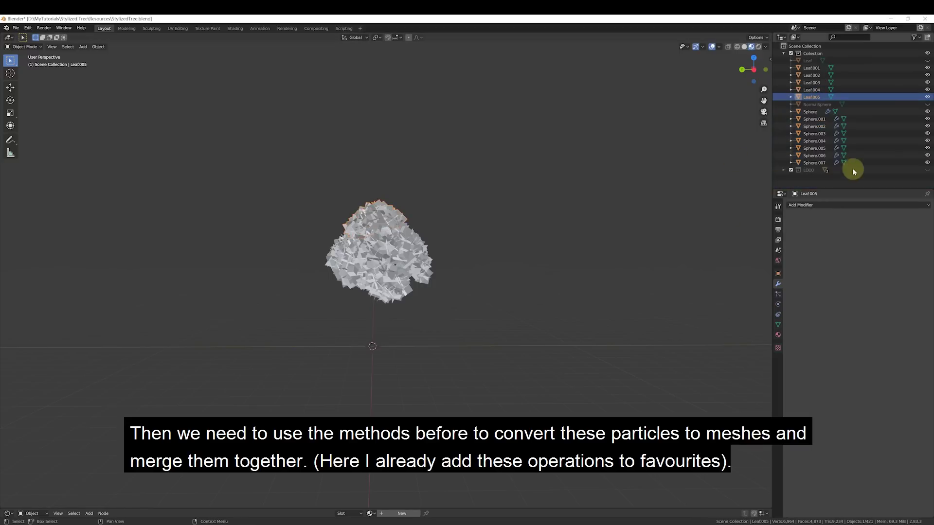
- Convert Sphere.005's leaf particles to meshes with single-user object data and join them into Leaf.006
click(823, 148)
click(835, 226)
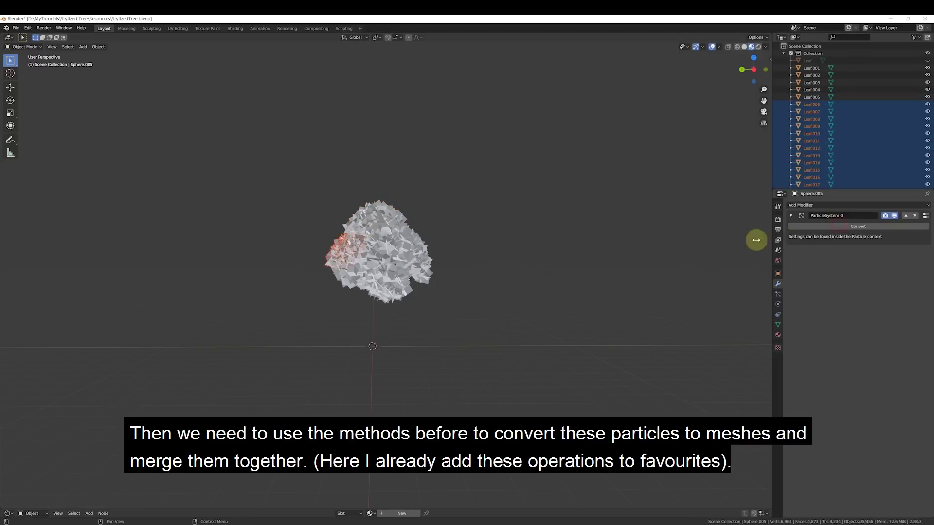
key(q)
click(660, 242)
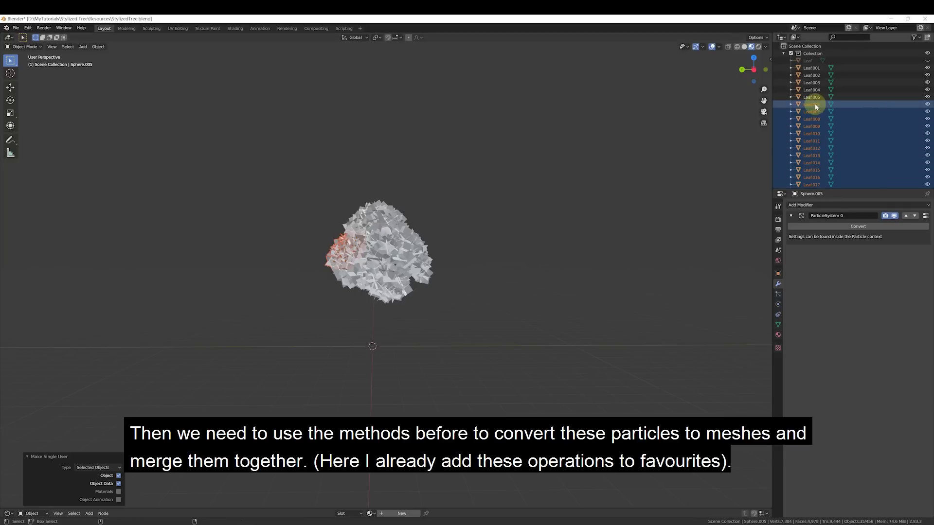
ctrl+click(812, 104)
key(q)
click(667, 207)
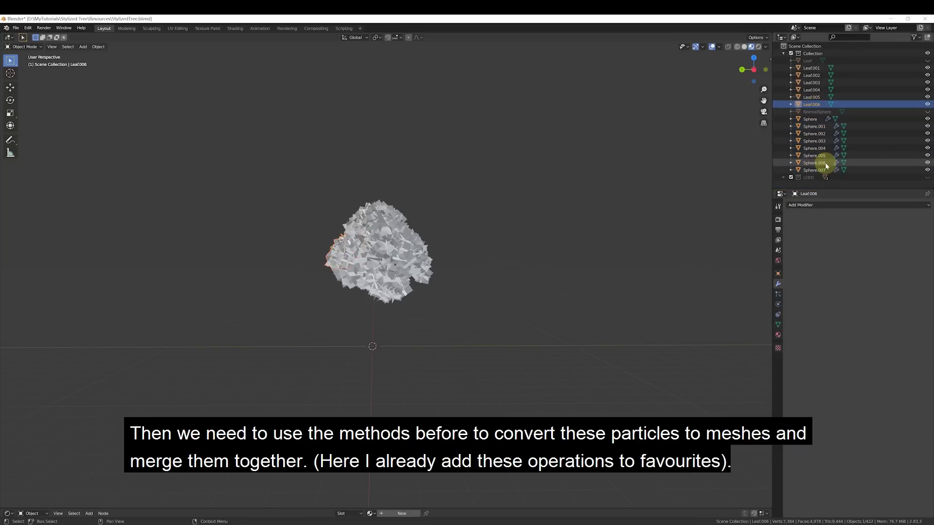
- Convert Sphere.006's leaf particles to meshes with single-user object data and join them into Leaf.007
click(826, 164)
click(829, 225)
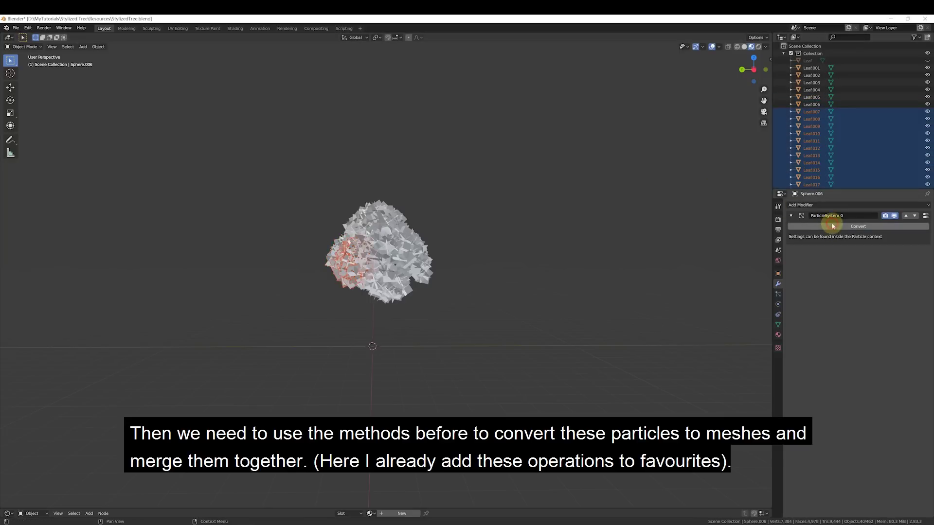
key(q)
click(709, 232)
ctrl+click(809, 112)
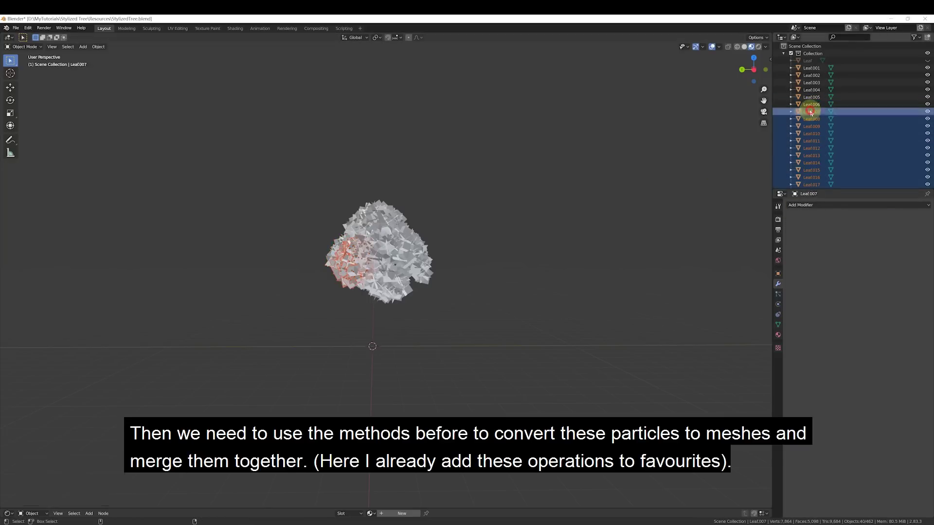
key(q)
click(664, 213)
- Convert Sphere.007's leaf particles to meshes with single-user object data and join them into Leaf.008
click(822, 178)
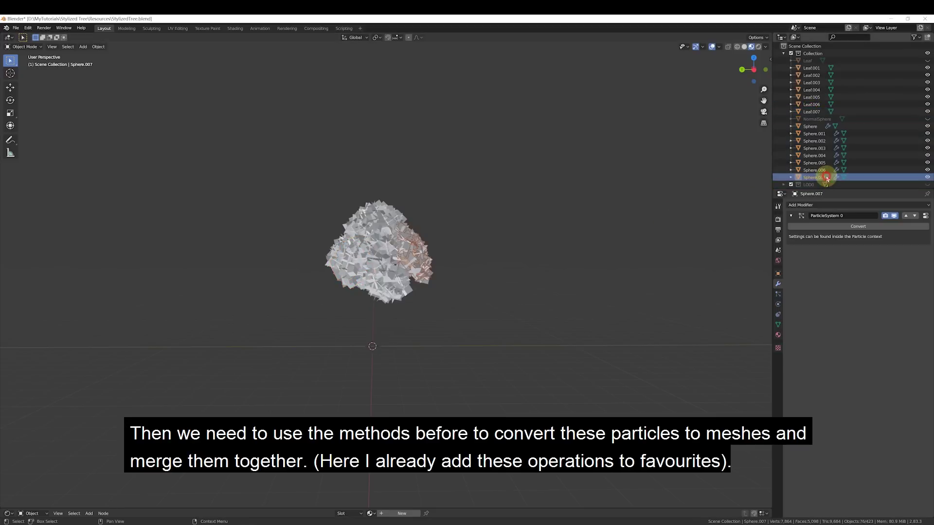
click(843, 226)
key(q)
click(638, 236)
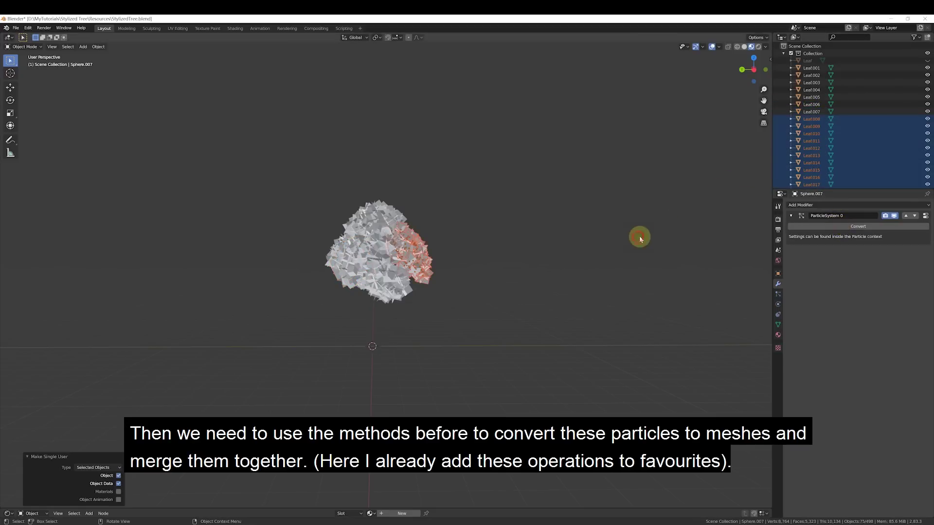
ctrl+click(816, 119)
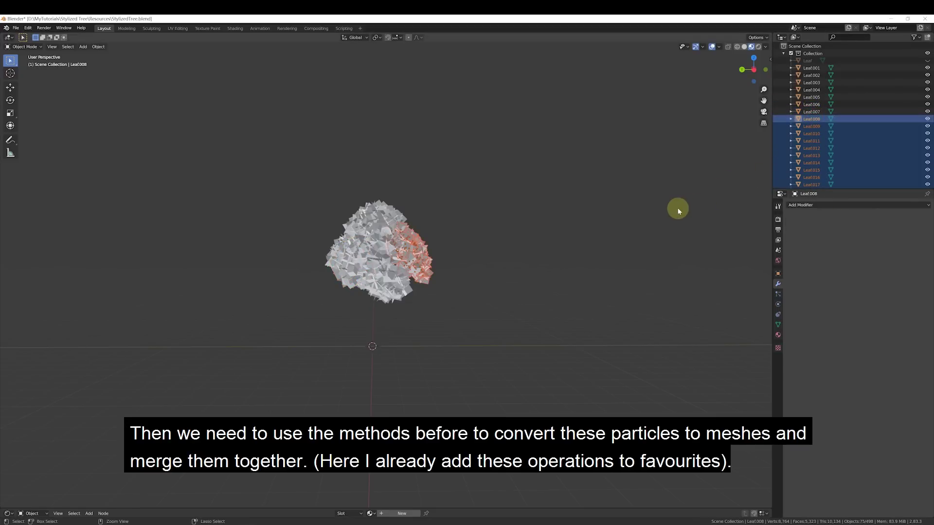
key(ctrl+j)
- Move Sphere through Sphere.007 into a new collection named Origin, and collapse and hide that collection
scroll(803, 131, down, 1)
click(809, 125)
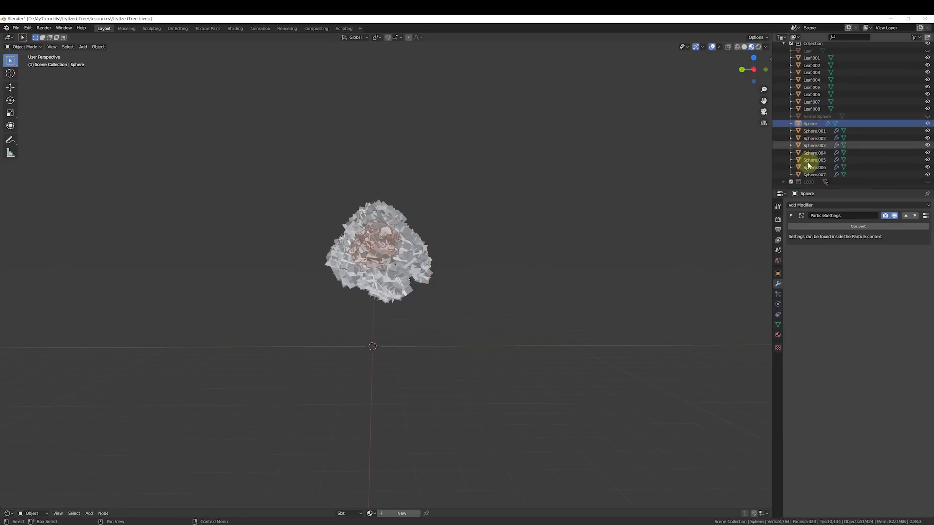
shift+click(818, 175)
key(m)
click(676, 246)
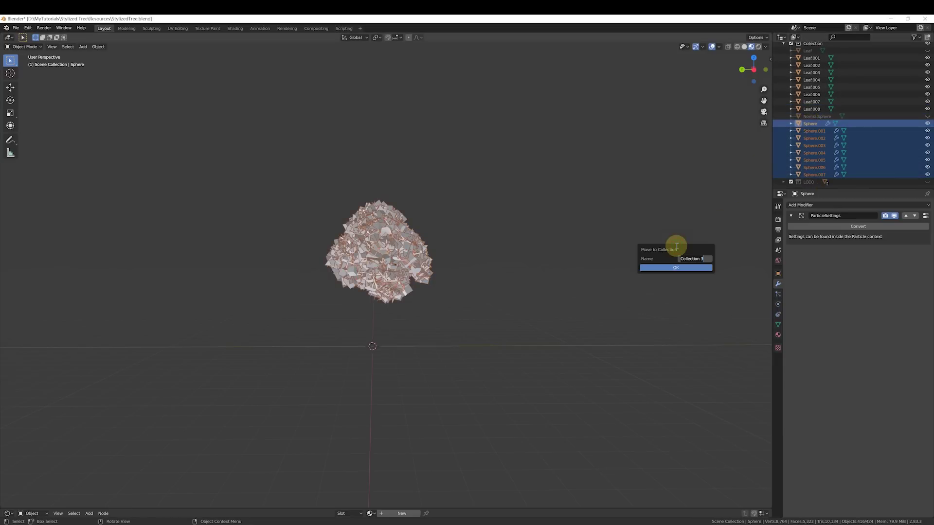
click(678, 267)
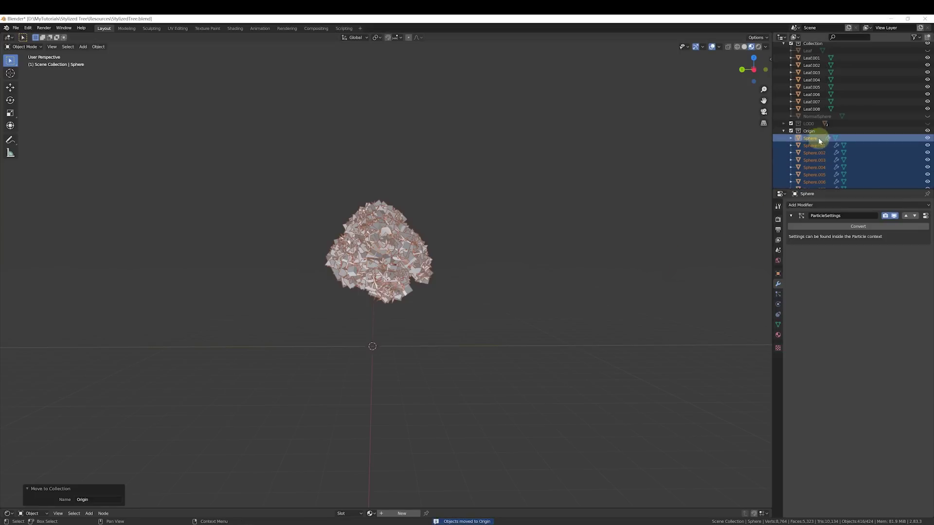
click(784, 131)
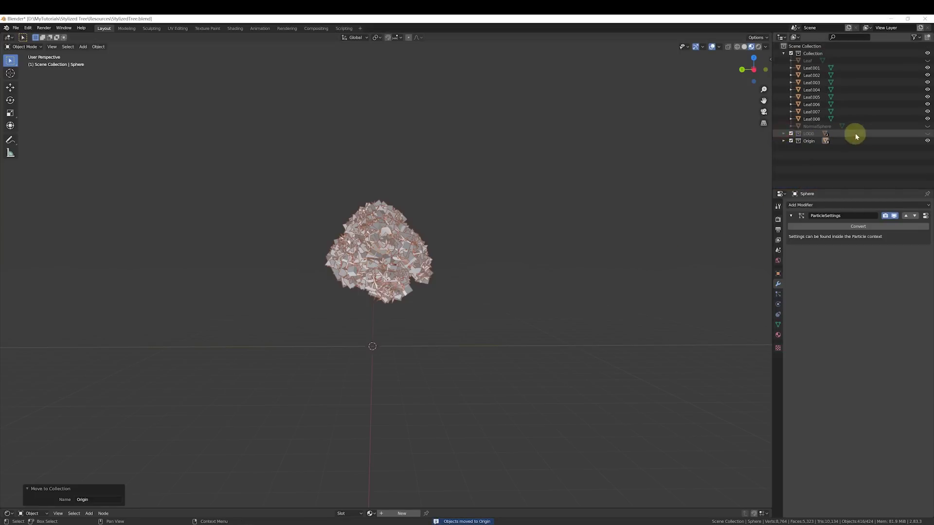
click(928, 141)
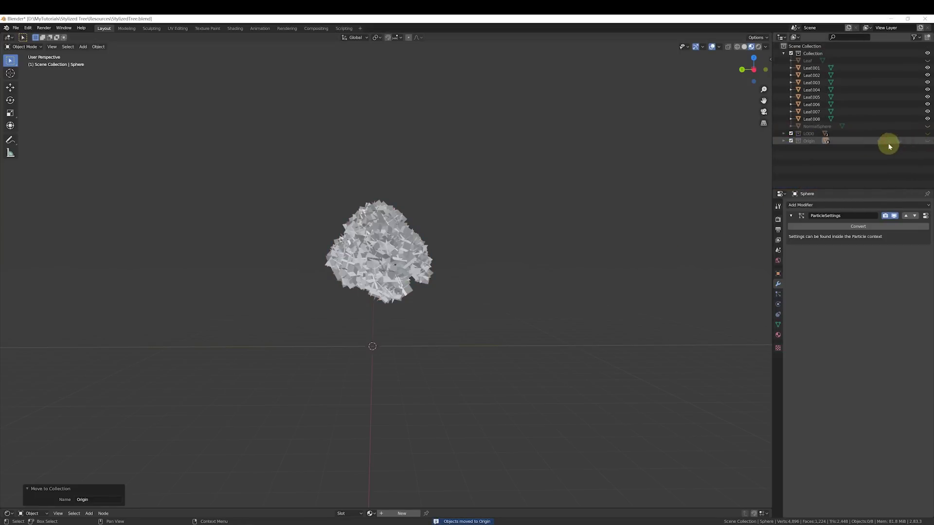
- Join Leaf.001 through Leaf.008 into one object and move it to a new collection named LOD1
middle_drag(593, 221, 425, 217)
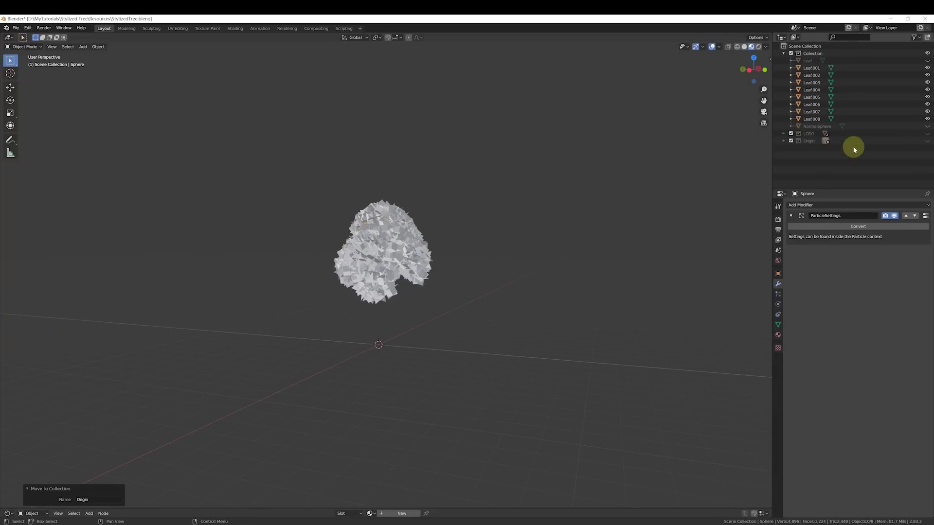
click(810, 68)
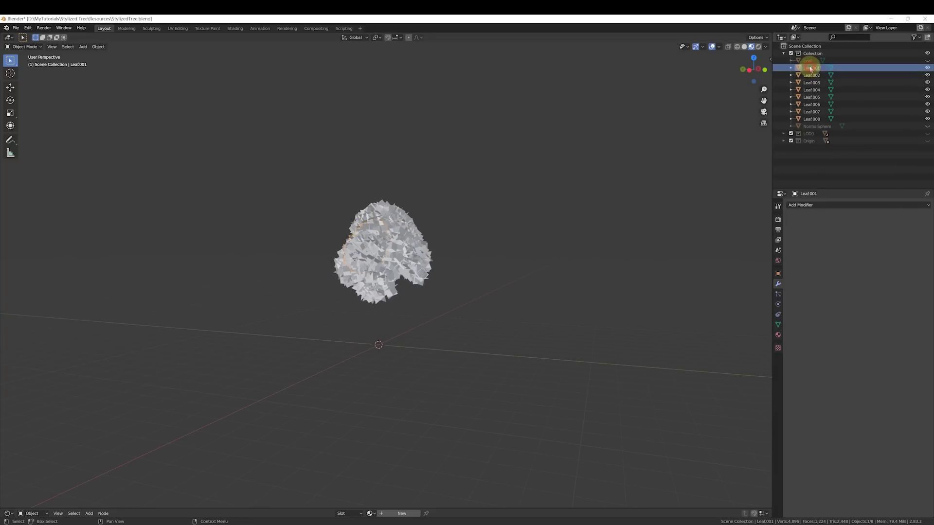
shift+click(811, 119)
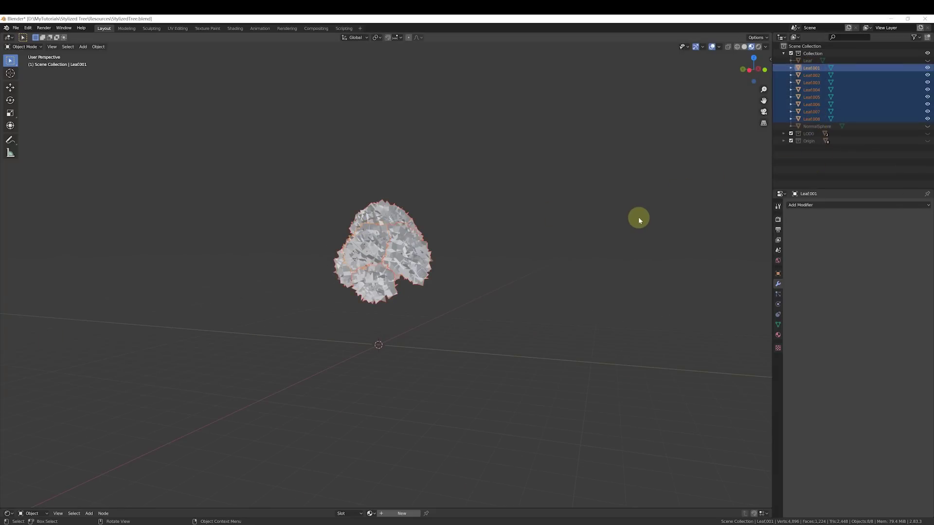
key(ctrl+j)
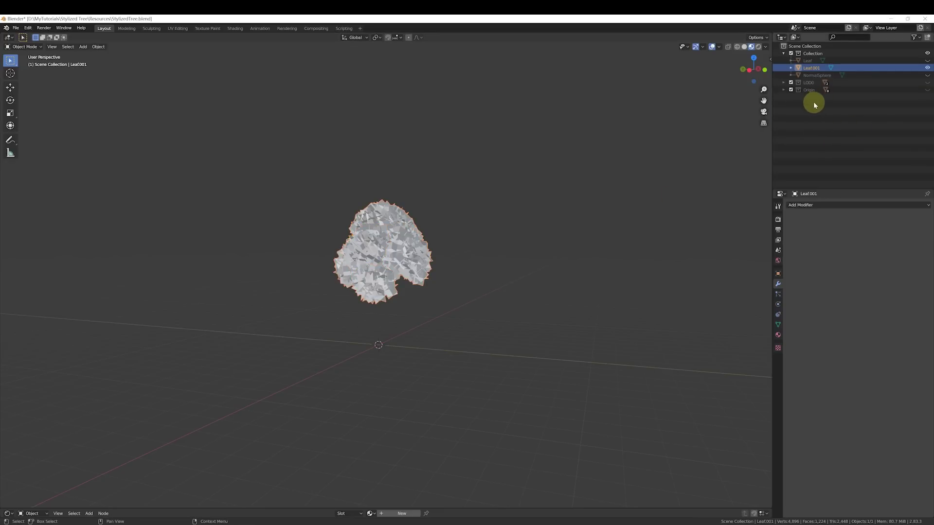
key(m)
click(663, 152)
text(LOD1)
click(654, 178)
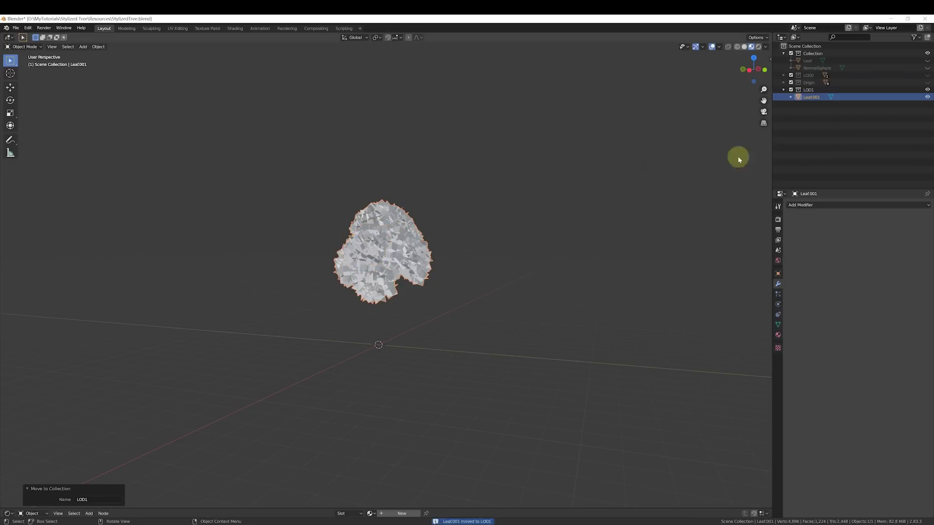
- Rename the Leaves object in the LOD0 collection to Leaf_LOD0 and Leaf.001 in LOD1 to Leaf_LOD1
click(784, 75)
click(783, 75)
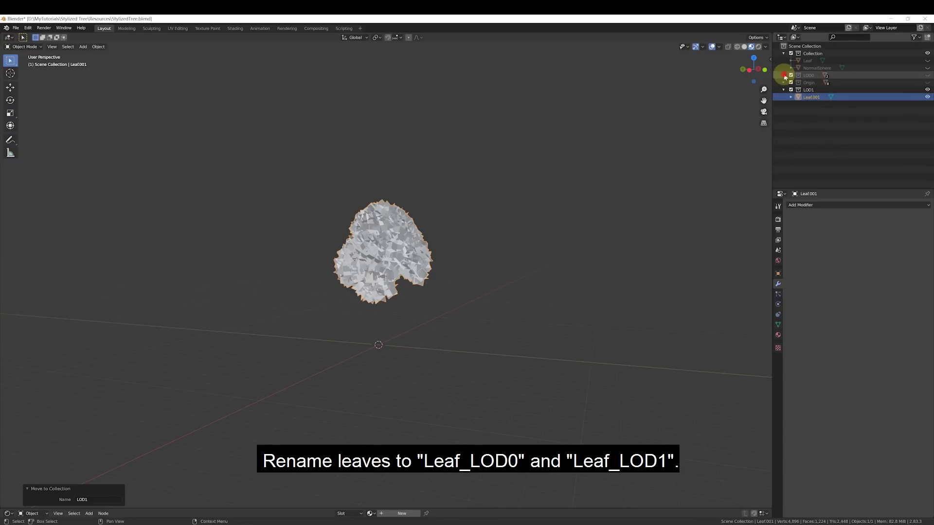
click(783, 76)
click(821, 83)
double_click(822, 84)
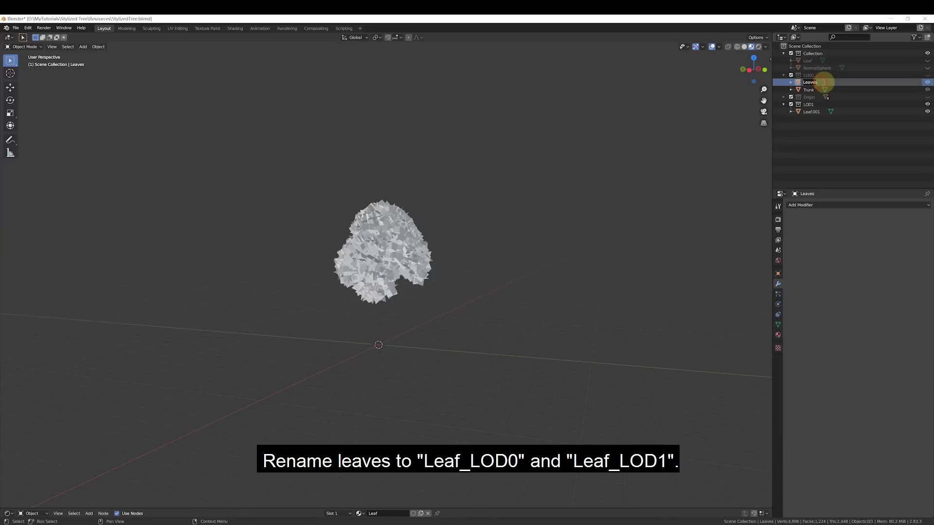
text(Leaf_LOD0)
key(Return)
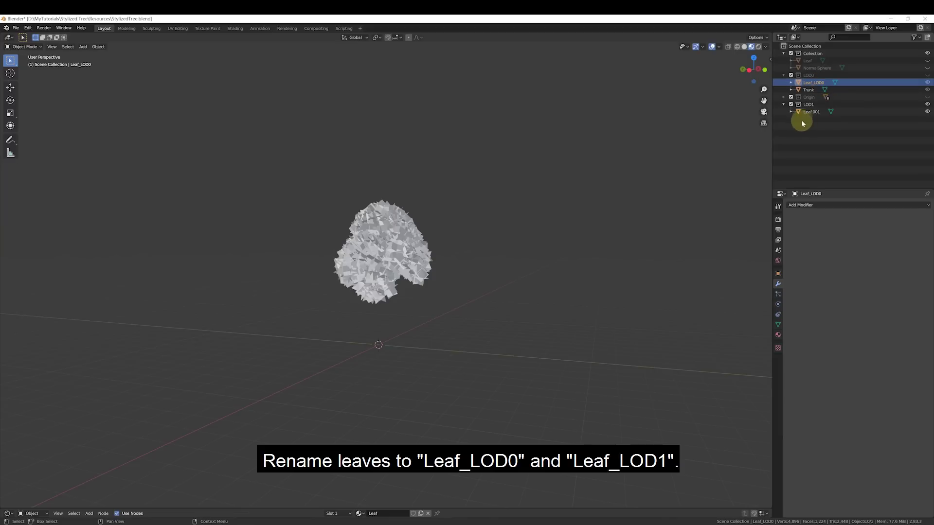
double_click(811, 113)
text(Leaf_LOD1)
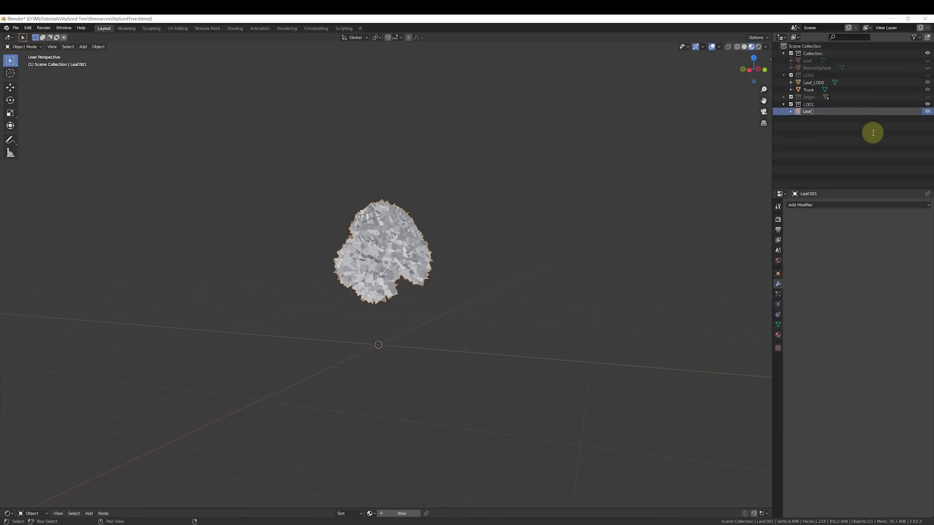
key(Return)
- Show the LOD0 collection, duplicate its Trunk in place, and move the copy into the LOD1 collection
click(803, 91)
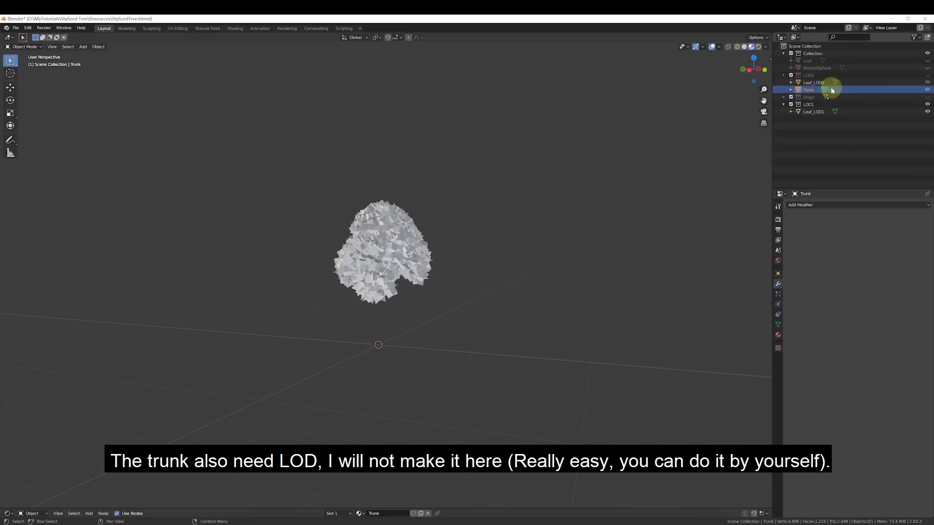
click(926, 90)
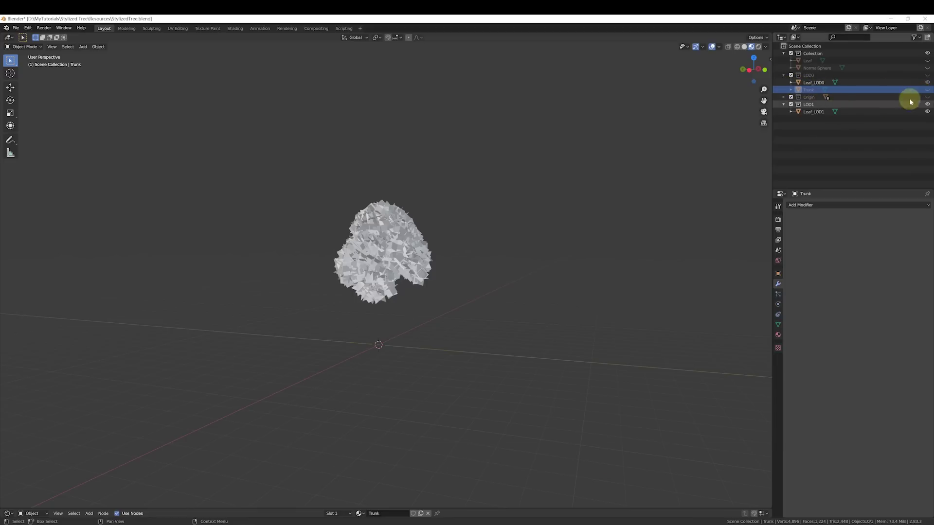
click(927, 75)
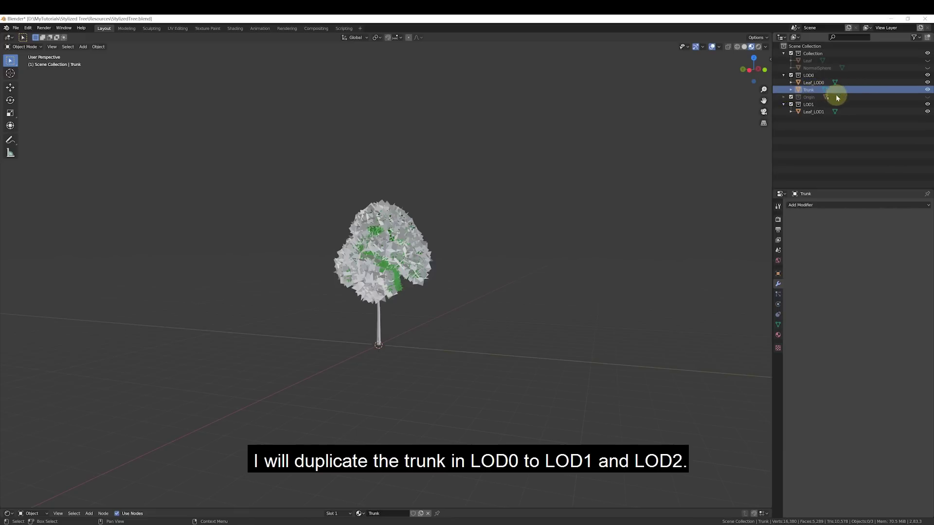
click(679, 148)
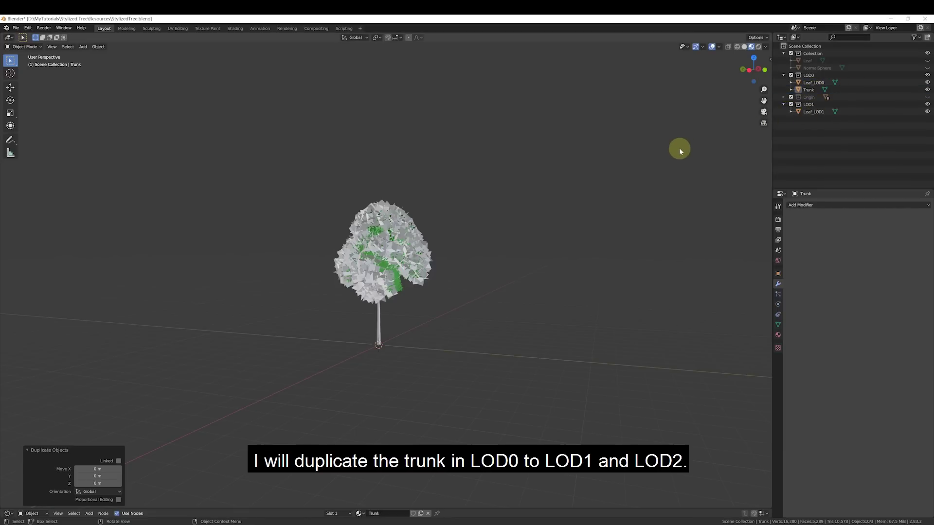
click(803, 90)
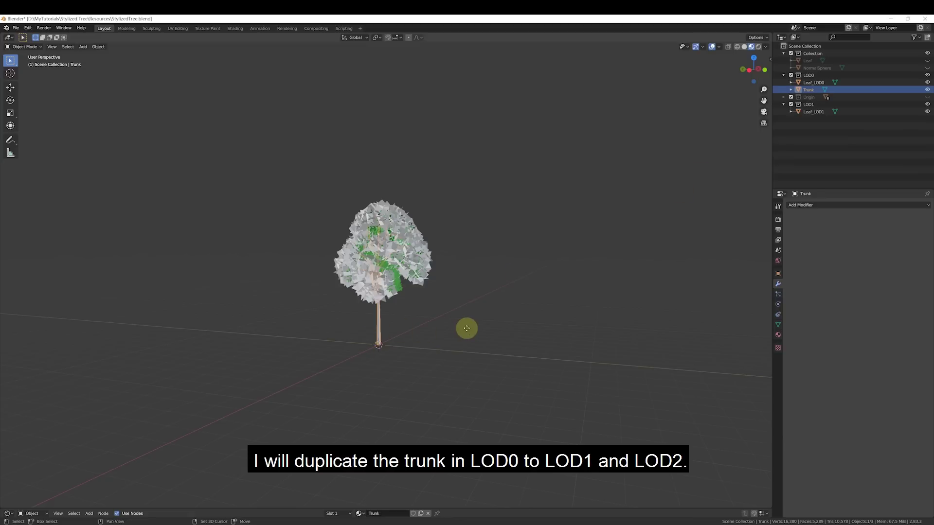
key(shift+d)
right_click(506, 334)
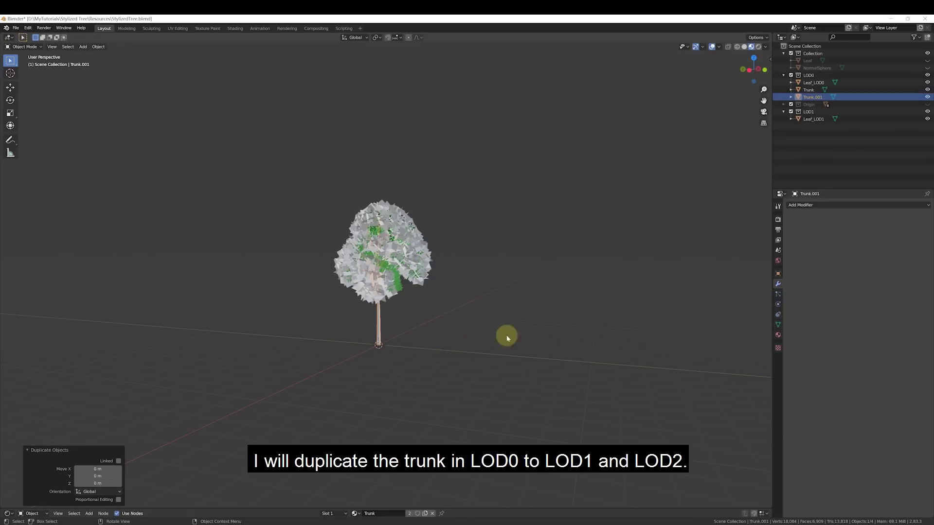
drag(815, 98, 803, 112)
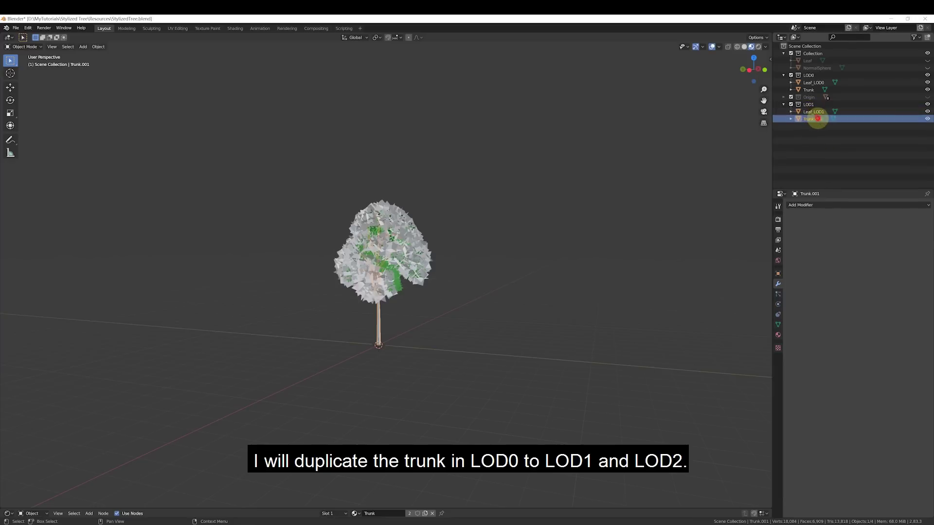
- Rename the duplicated trunk to Trunk_LOD1 and the original trunk to Trunk_LOD0
double_click(818, 119)
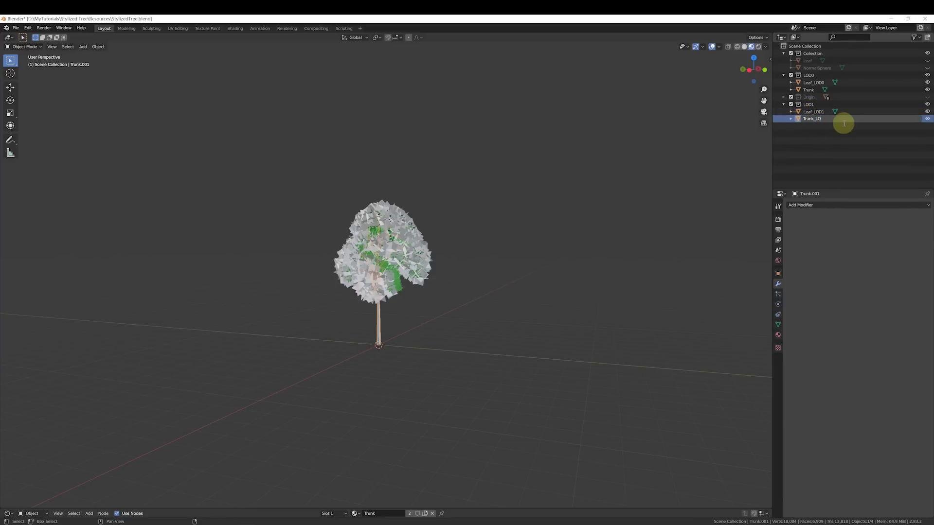
click(820, 90)
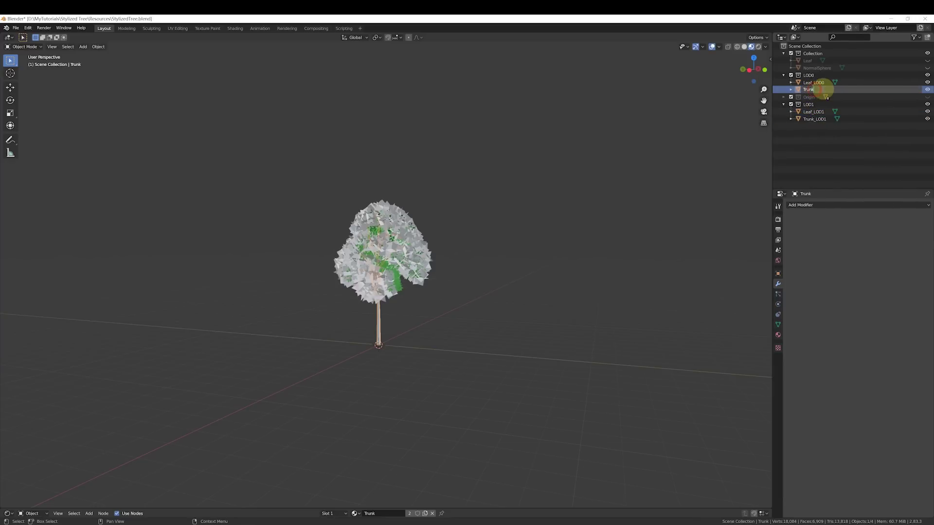
text(0)
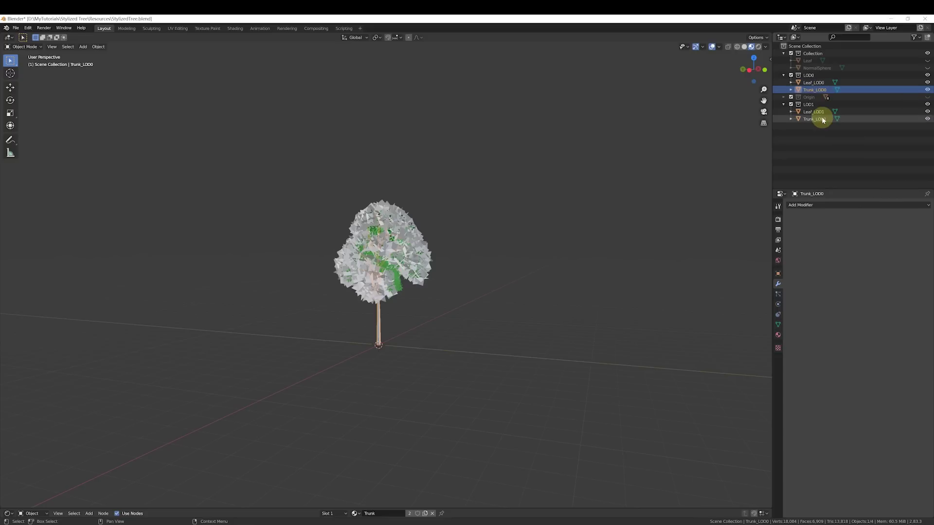
click(822, 118)
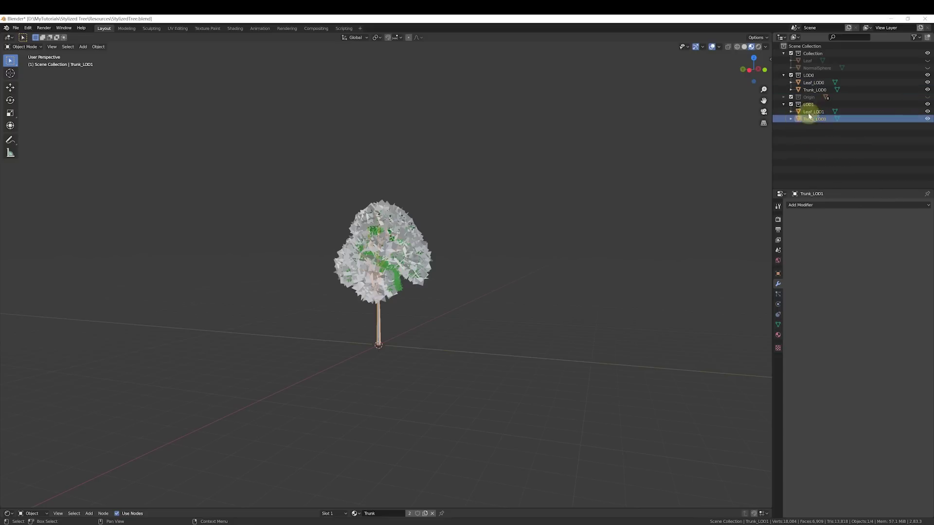
- Hide the LOD0 collection and inspect the LOD1 leaves and trunk from several sides
click(927, 75)
middle_drag(408, 388, 573, 368)
click(852, 142)
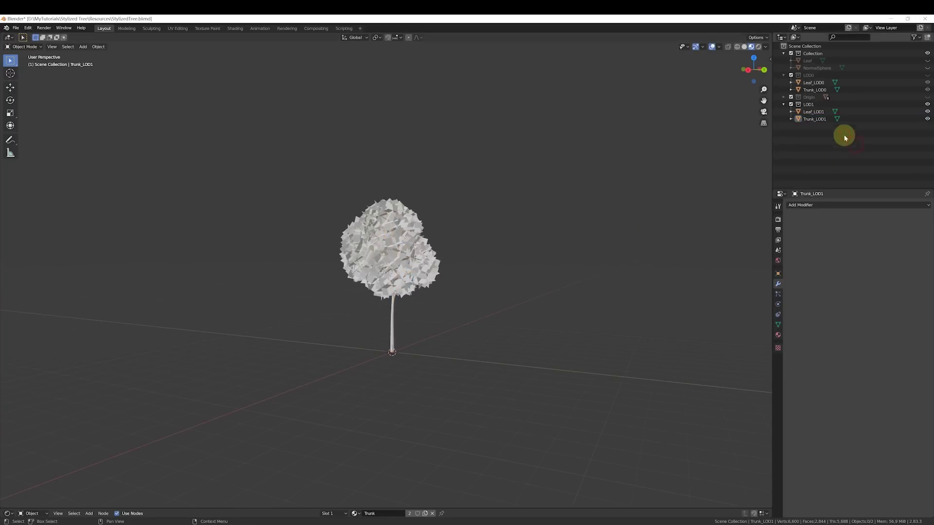
click(822, 121)
middle_drag(597, 213, 559, 217)
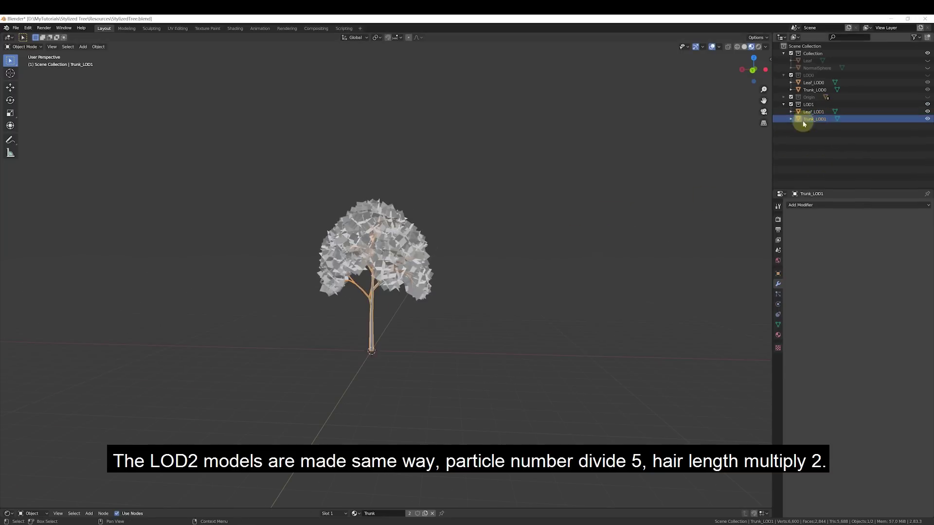
- Collapse and hide the LOD1 collection, and show the Origin collection with its sphere objects expanded
click(812, 146)
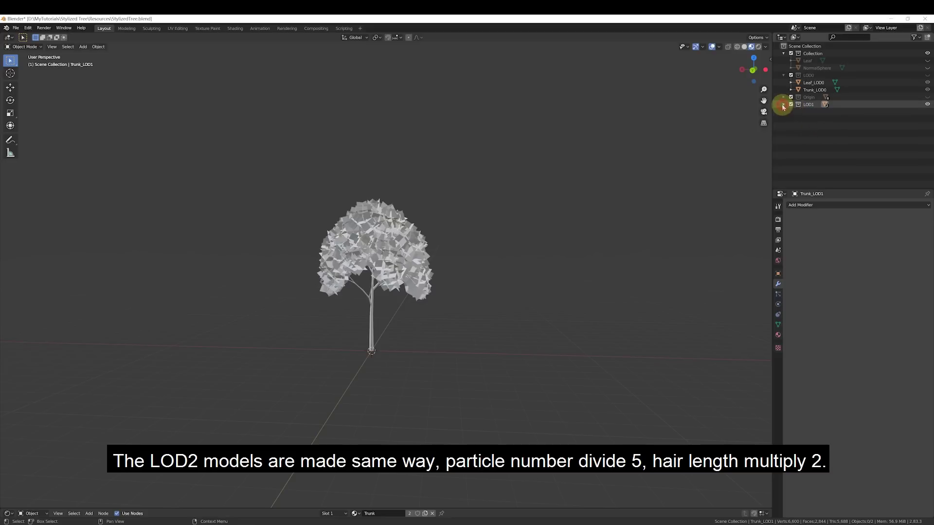
click(807, 98)
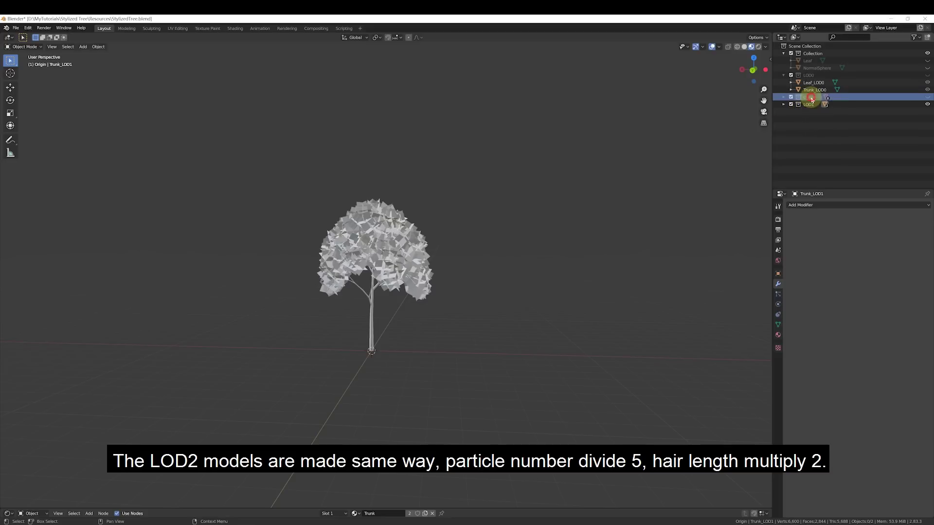
click(928, 104)
click(928, 97)
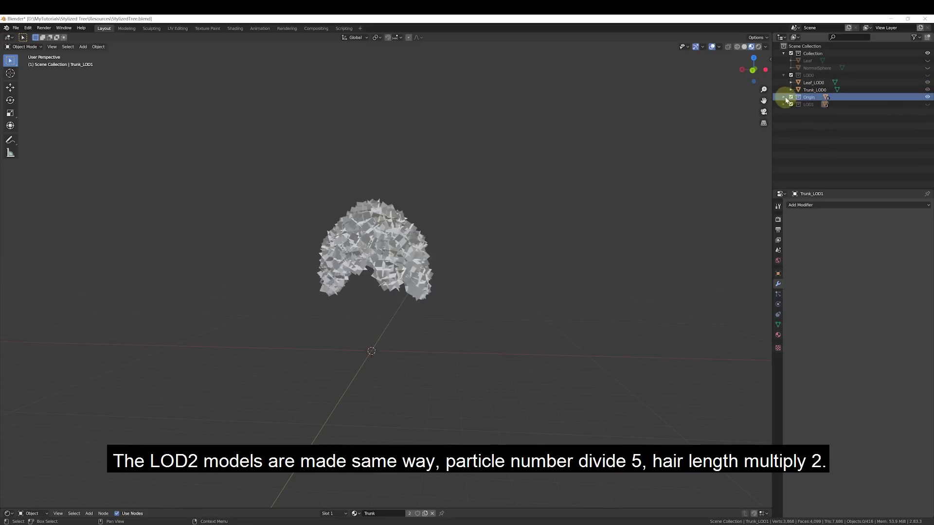
click(784, 97)
- Set the particle hair system of Sphere to number 10 and hair length 2.7 m
click(810, 104)
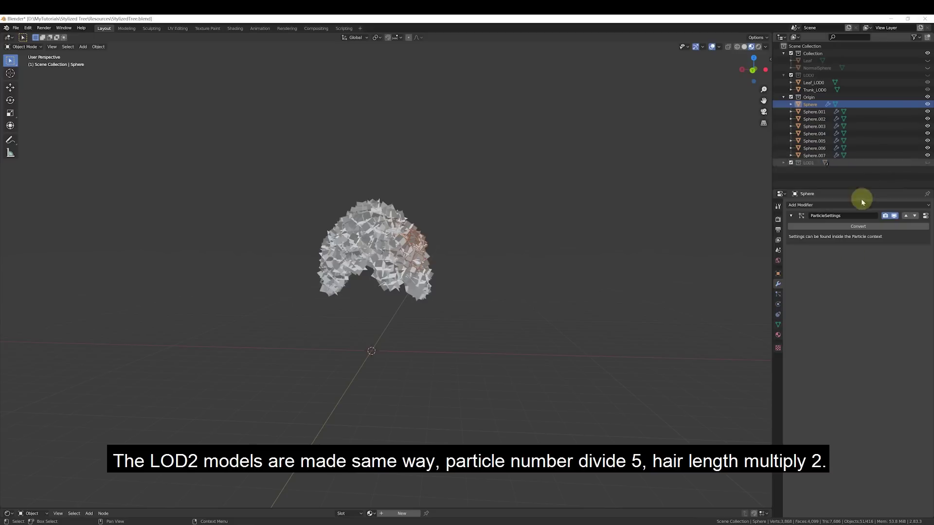
click(778, 294)
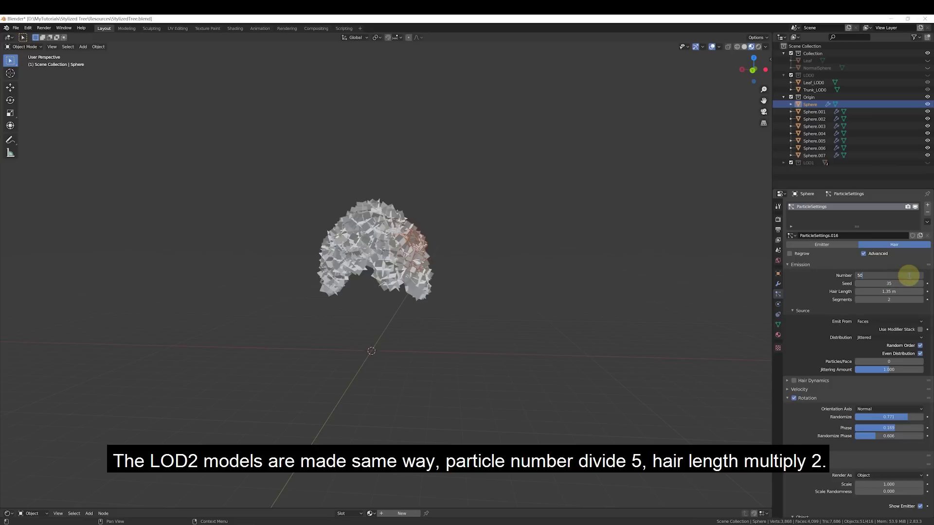
key(Return)
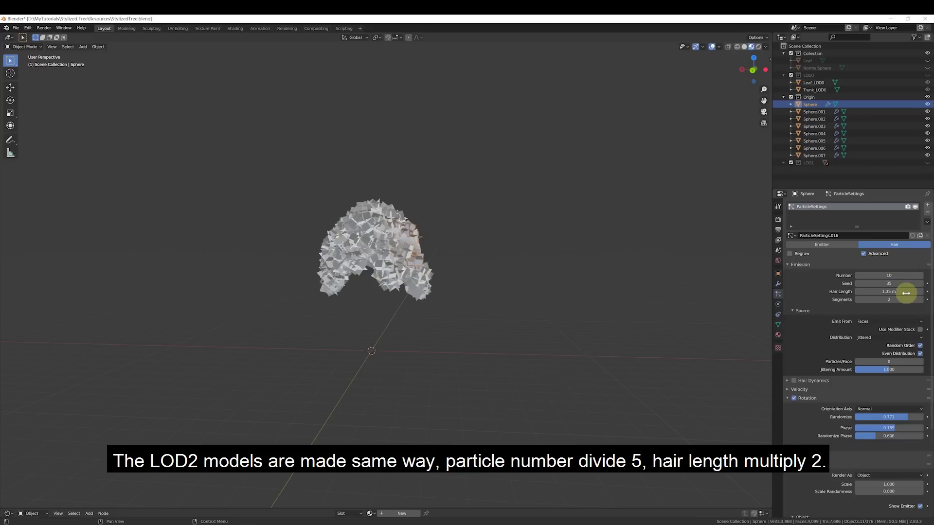
click(903, 292)
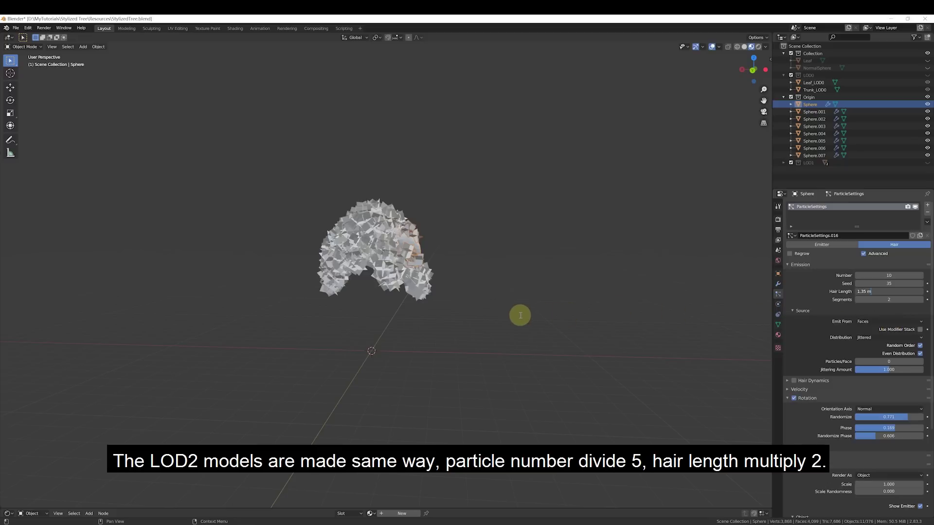
middle_drag(553, 288, 517, 293)
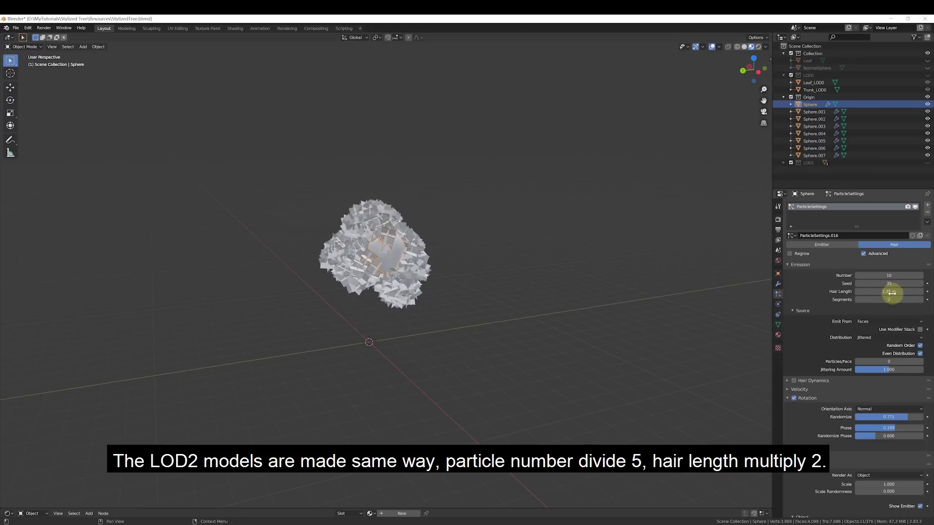
text(2)
key(Return)
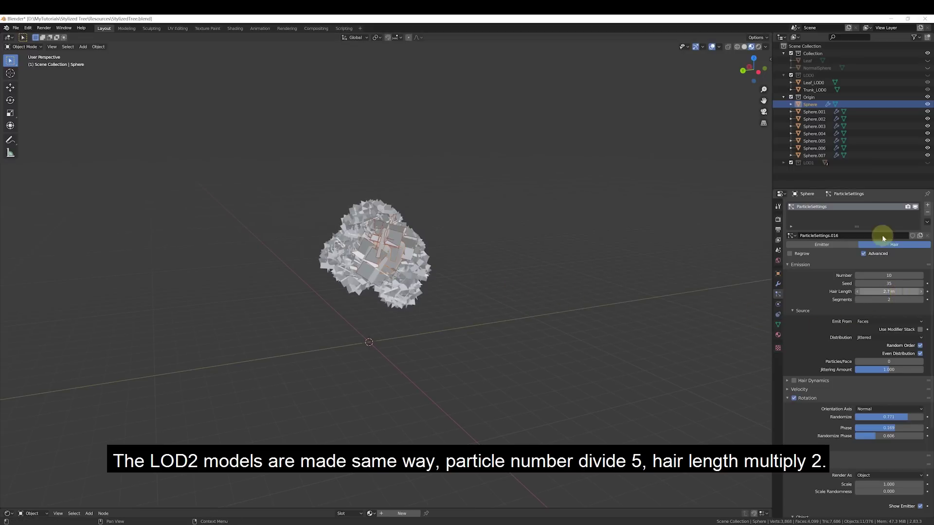
- Convert Sphere's particle system into real leaf objects and join them into a single mesh
click(778, 285)
click(848, 227)
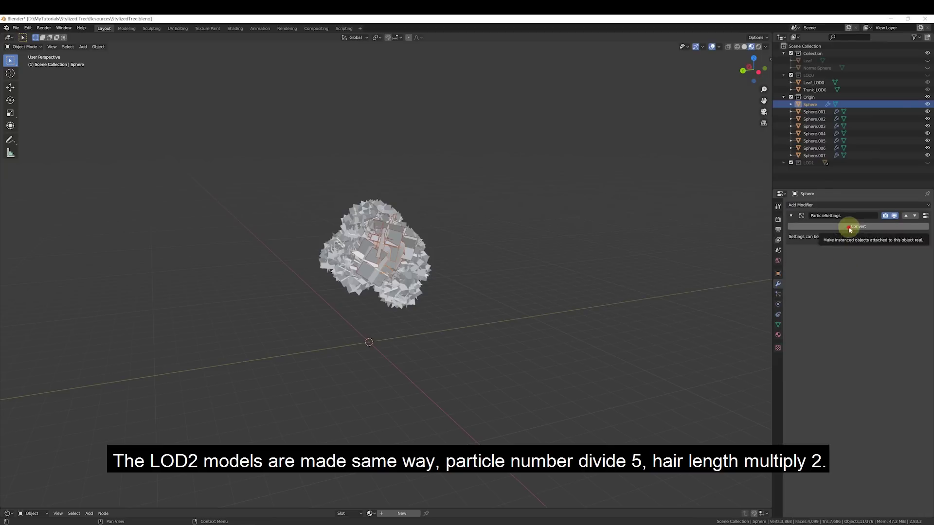
ctrl+click(811, 104)
key(ctrl+j)
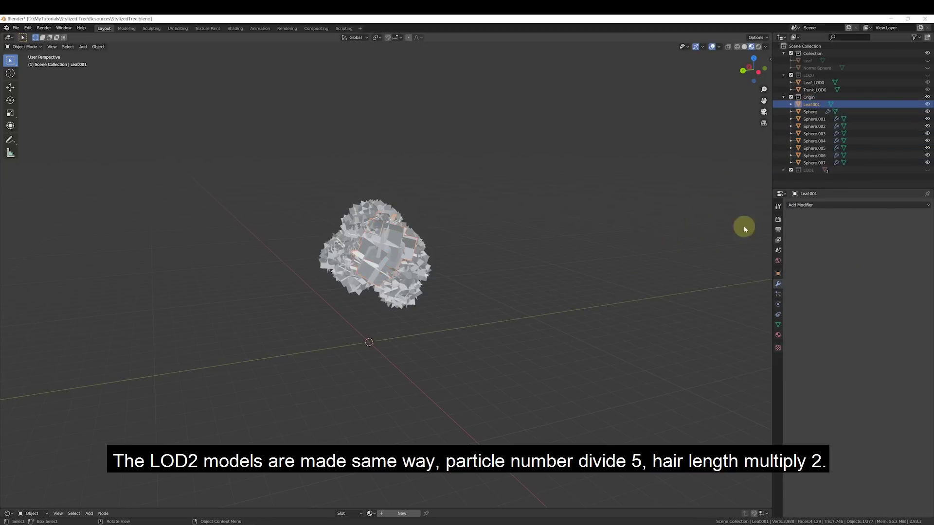
- Set Sphere.001's particle number to 6 by dividing by 5, and its hair length to 2.7 m by doubling it
click(813, 119)
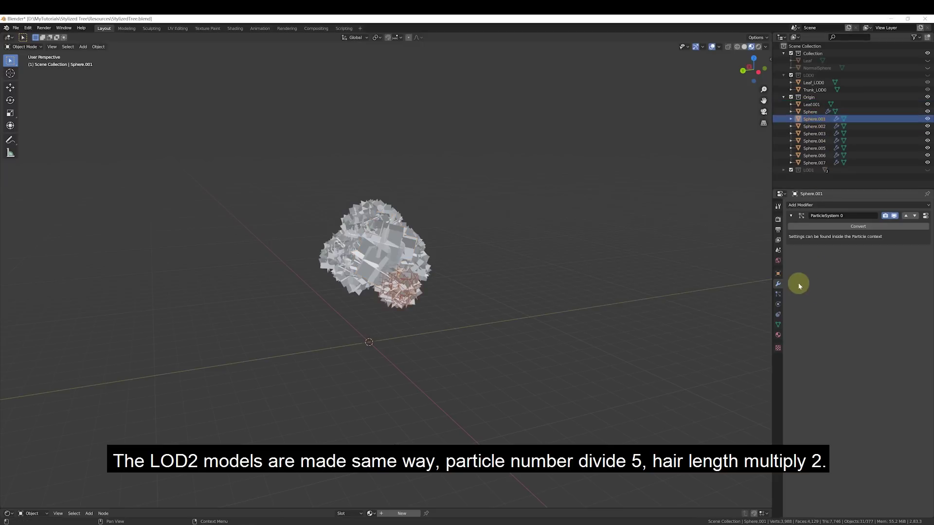
click(778, 294)
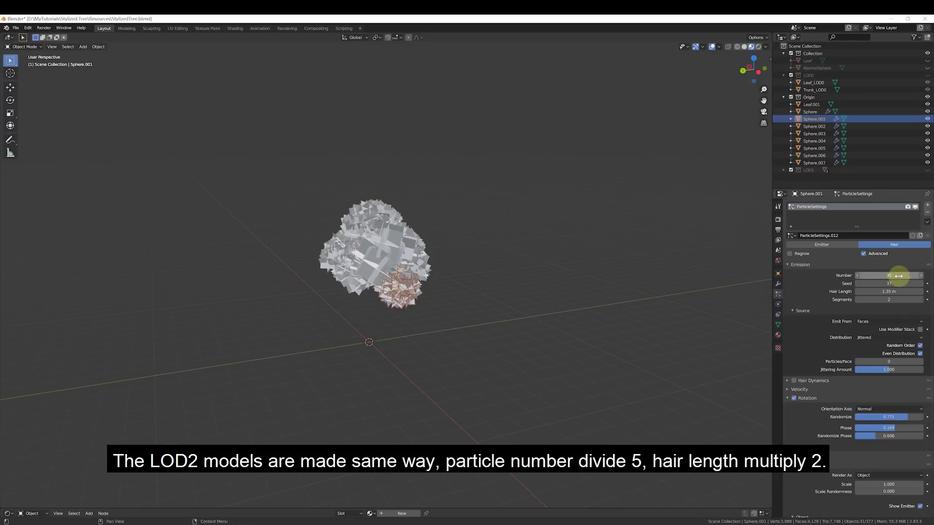
text(/5)
key(Return)
double_click(901, 292)
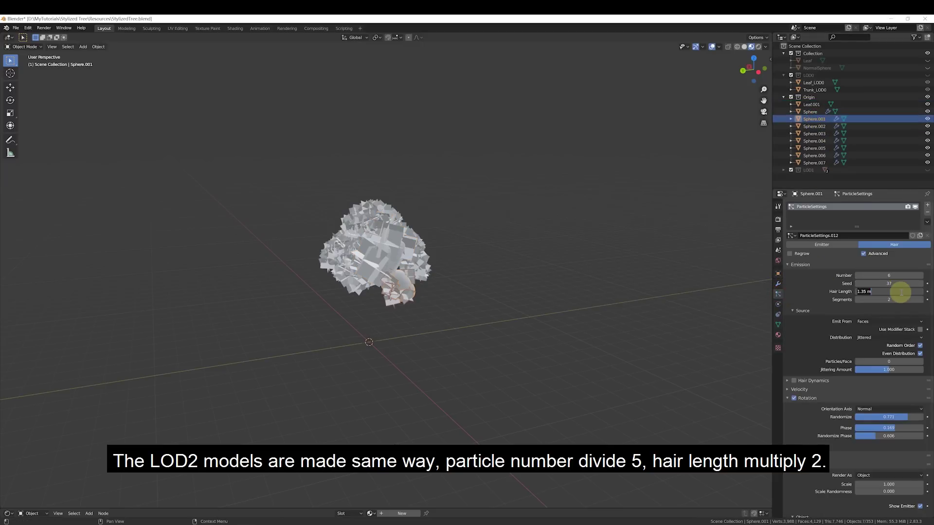
text(*2)
key(Return)
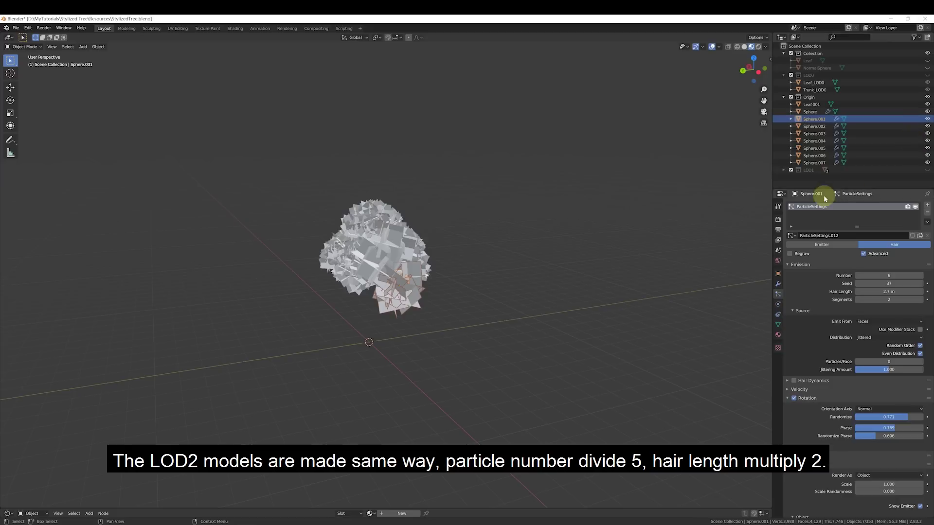
- Convert Sphere.001's particles into real leaves, make their object data single-user, and join them into one mesh
click(779, 285)
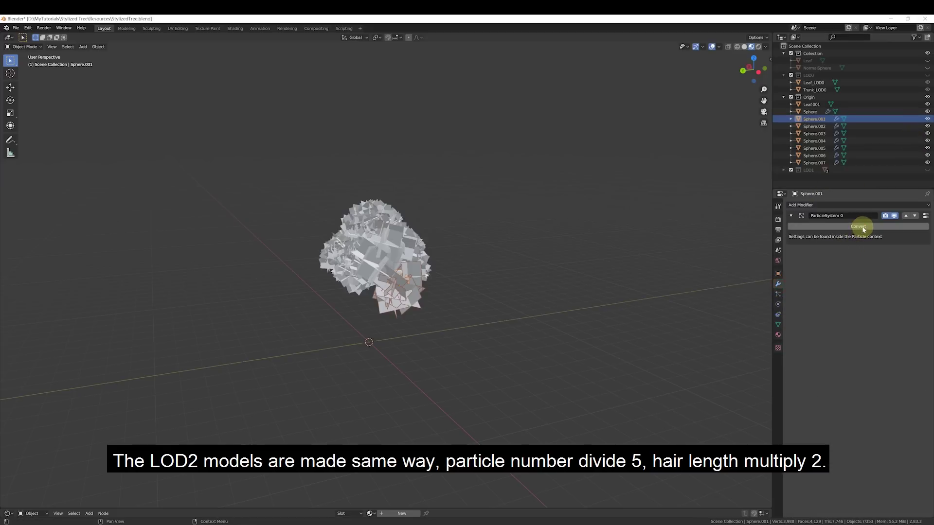
click(858, 227)
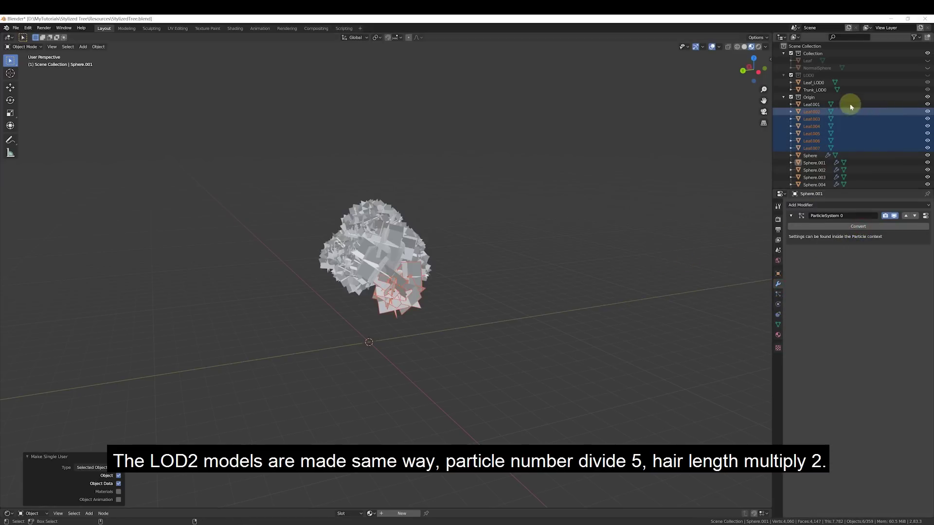
click(814, 113)
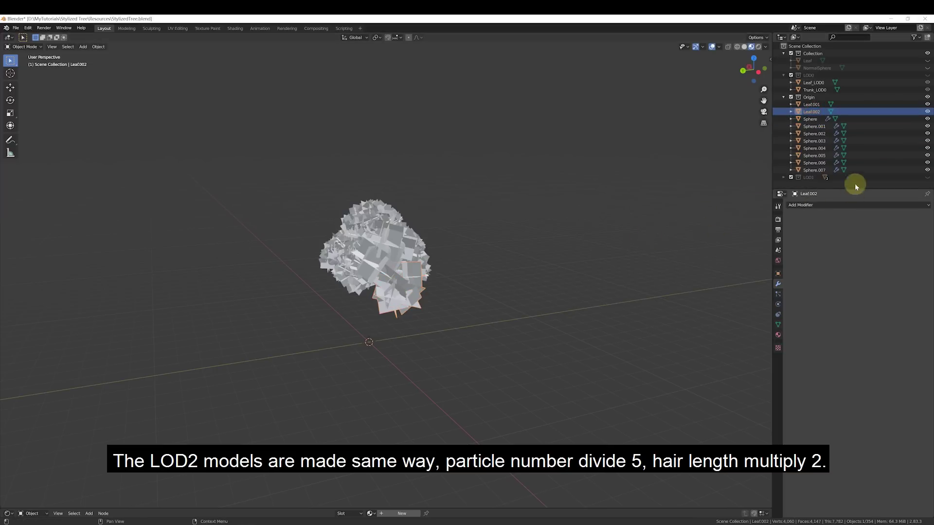
- Set Sphere.002's particle number to 7 by dividing by 5, and its hair length to 2.7 m
click(822, 133)
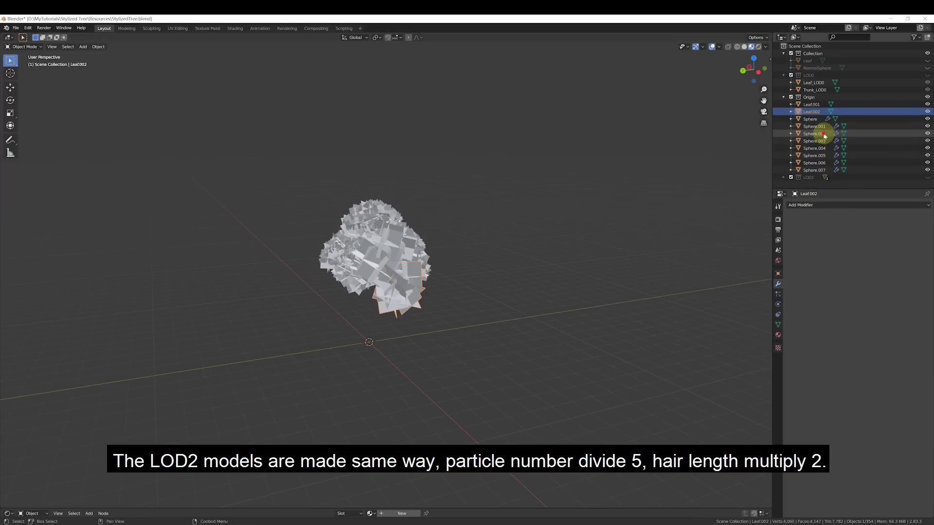
click(777, 293)
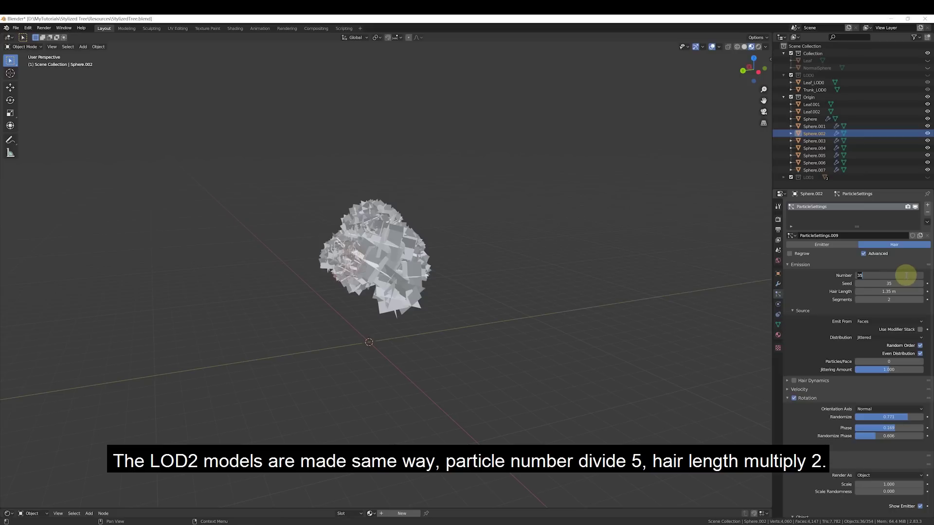
text(/5)
key(Return)
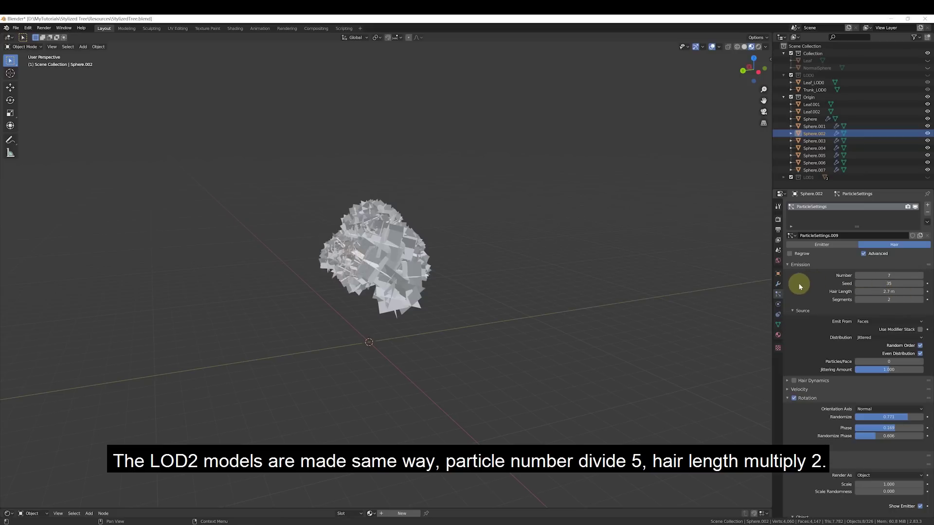
- Convert Sphere.002's particles into real leaves, make their object data single-user, and join them into one mesh
click(777, 284)
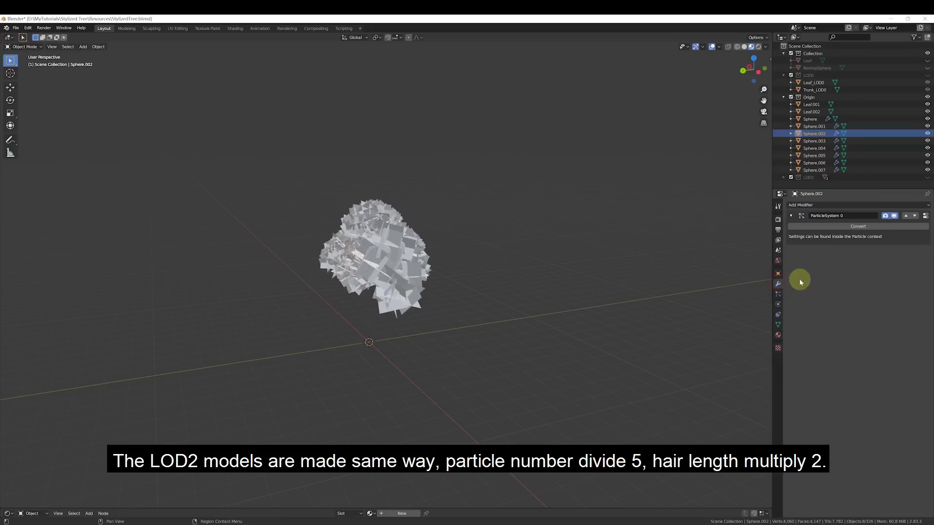
click(851, 227)
key(u)
click(676, 282)
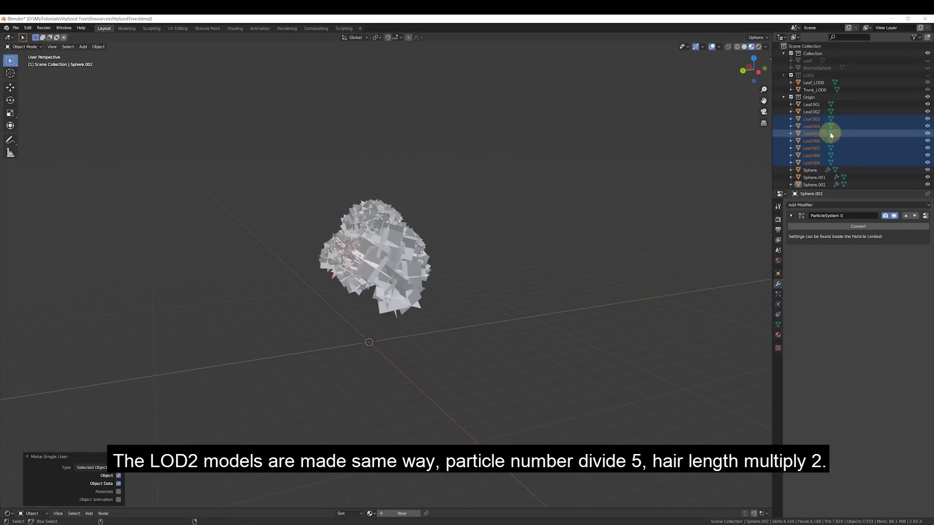
ctrl+click(811, 119)
key(ctrl+j)
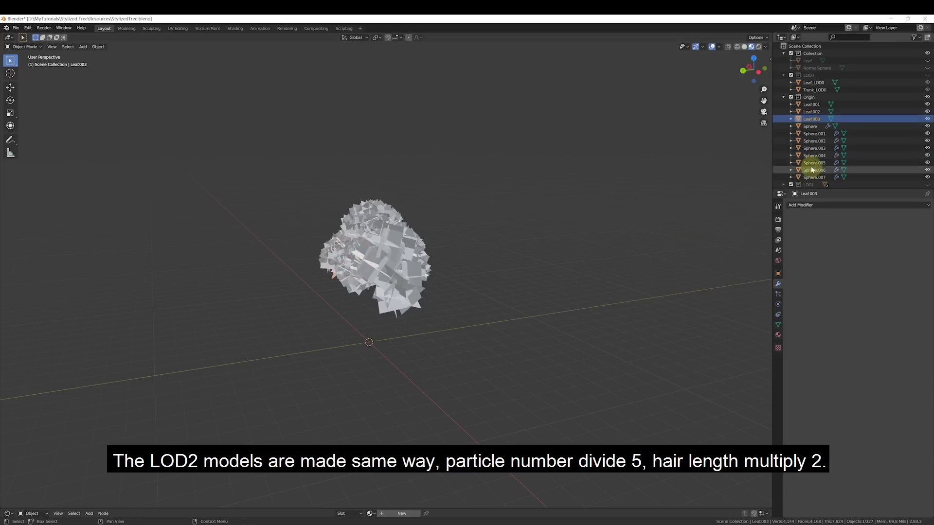
- Set Sphere.003's particle number to 15 and its hair length to 2.7 m
click(825, 149)
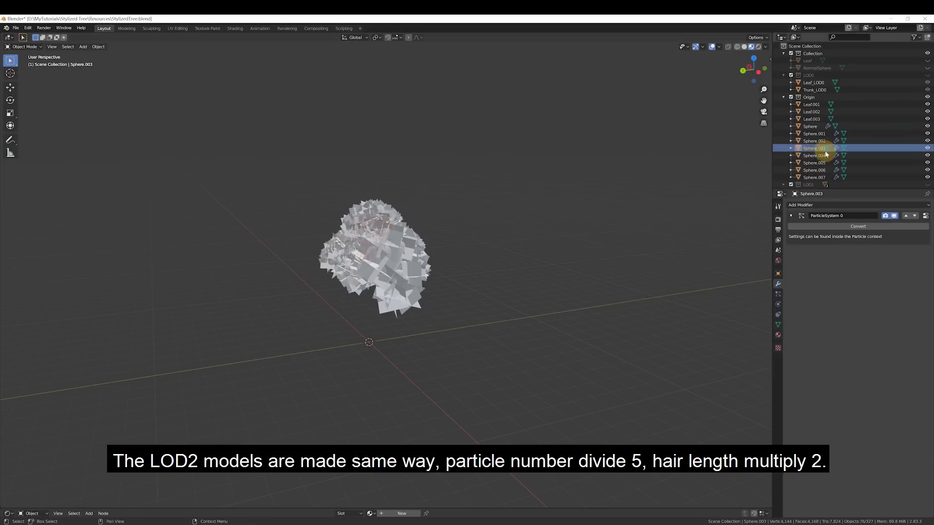
click(777, 295)
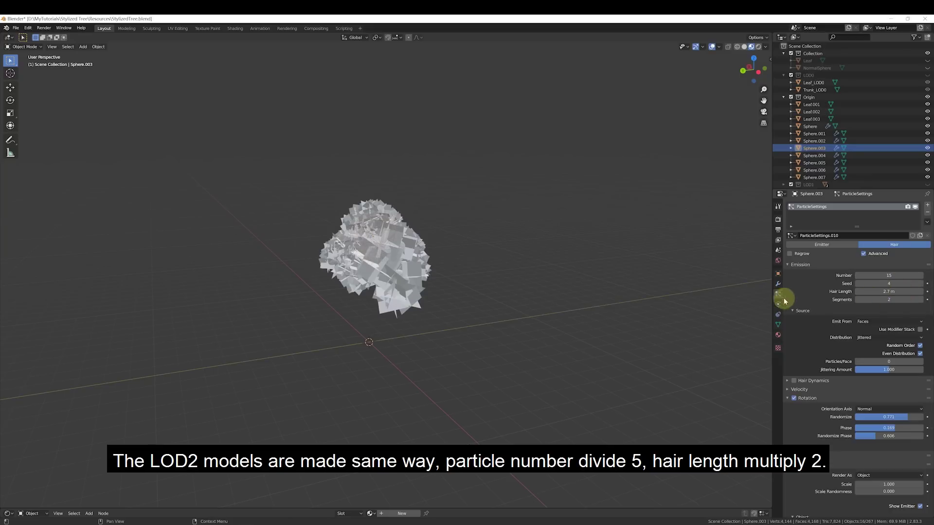
- Convert Sphere.003's particles into real leaves, make their object data single-user, and join them into one mesh
click(777, 284)
click(847, 227)
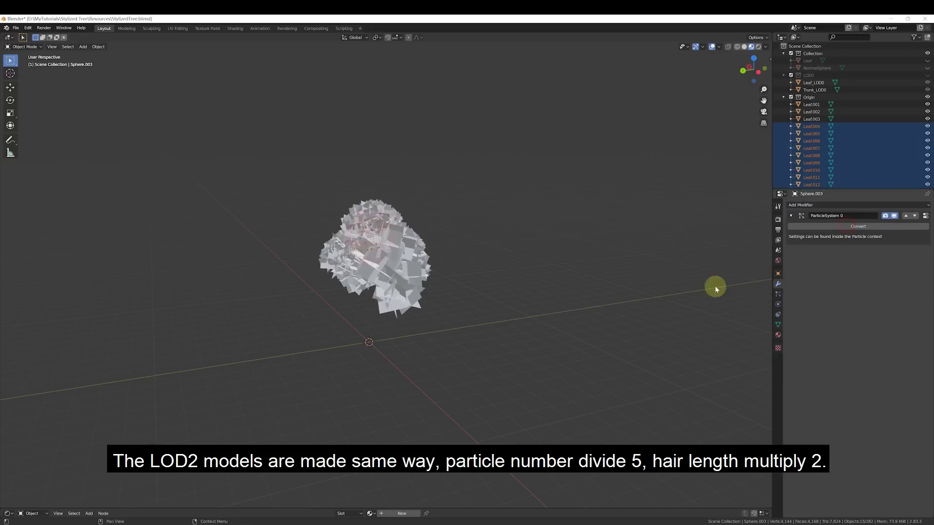
key(u)
click(703, 289)
ctrl+click(811, 126)
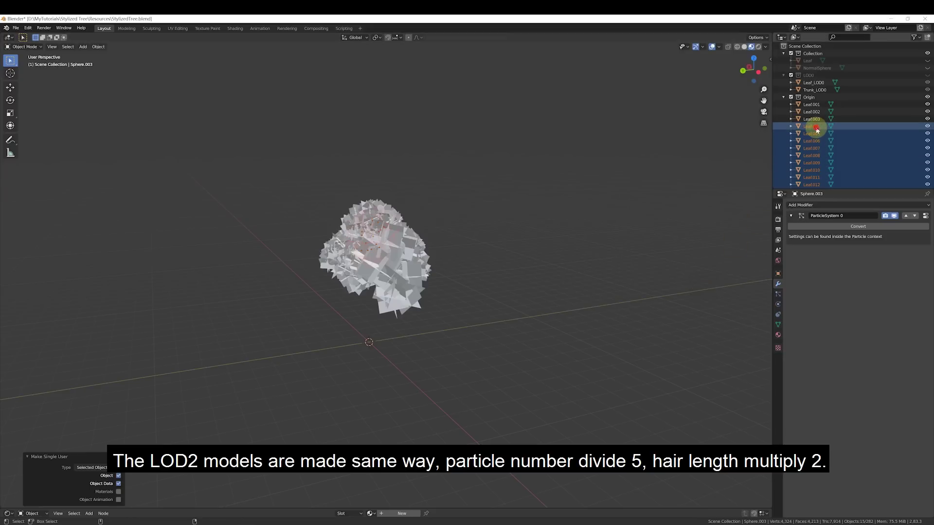
key(ctrl+j)
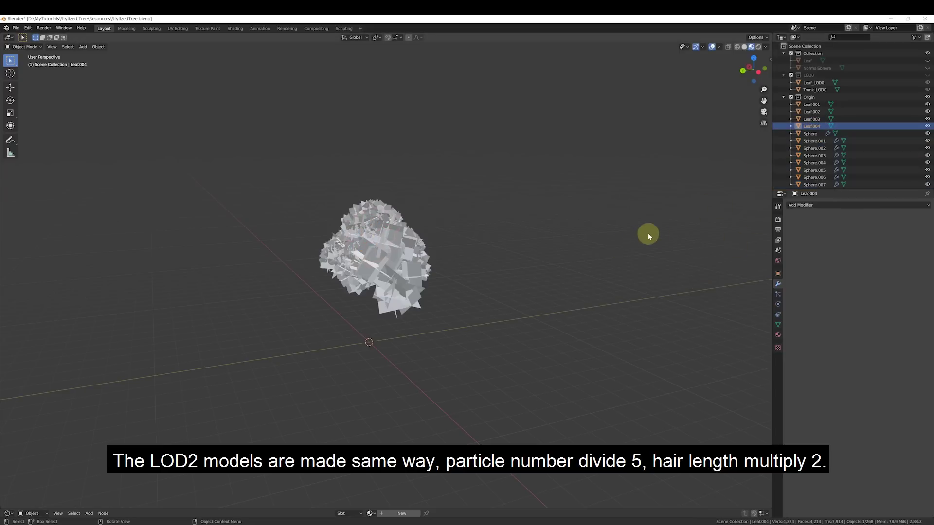
- Set Sphere.004's particle number to 14 by dividing by 5, and double its hair length to 2.7 m
click(822, 162)
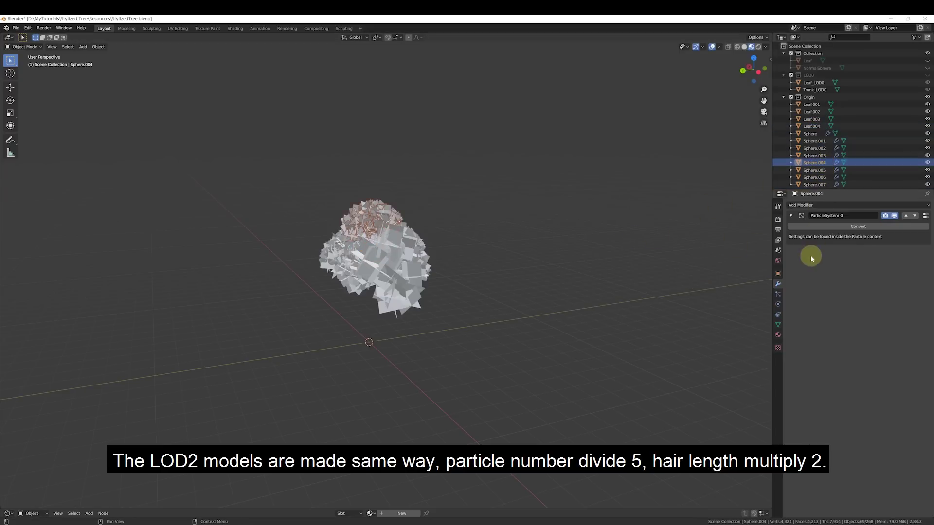
click(778, 295)
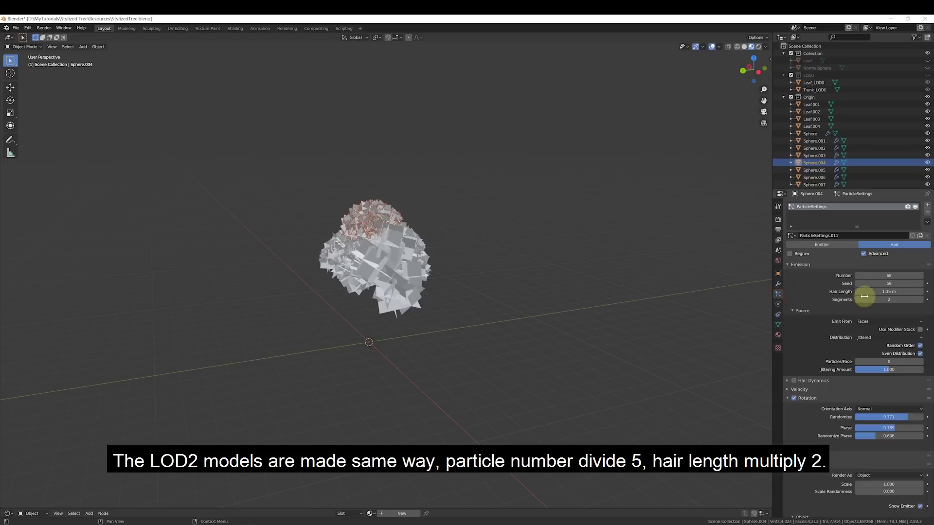
text(/5)
key(Return)
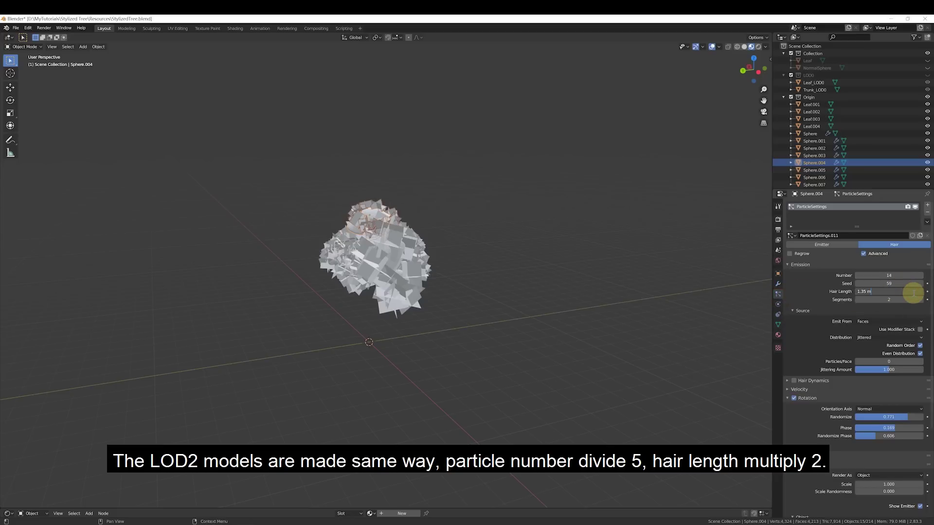
text(*2)
key(Return)
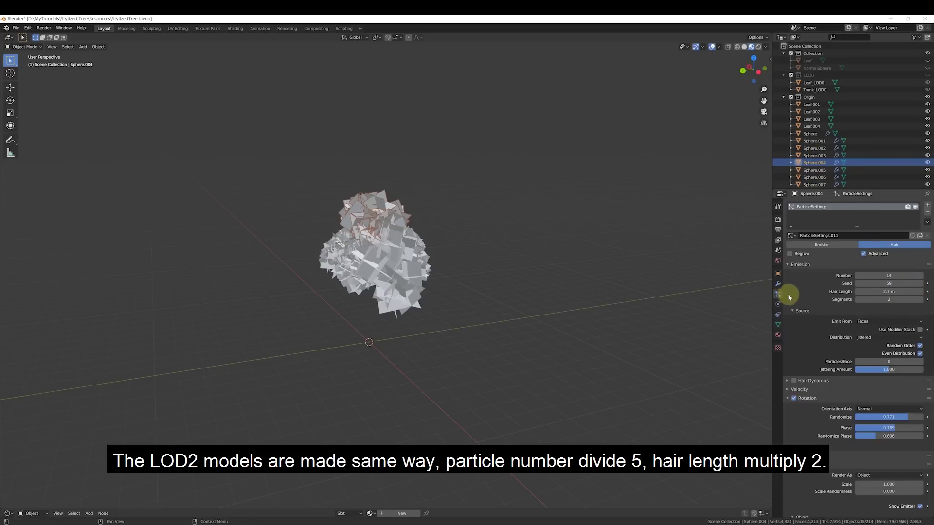
- Convert Sphere.004's particles into real leaf objects and join them into one mesh
click(779, 284)
click(859, 227)
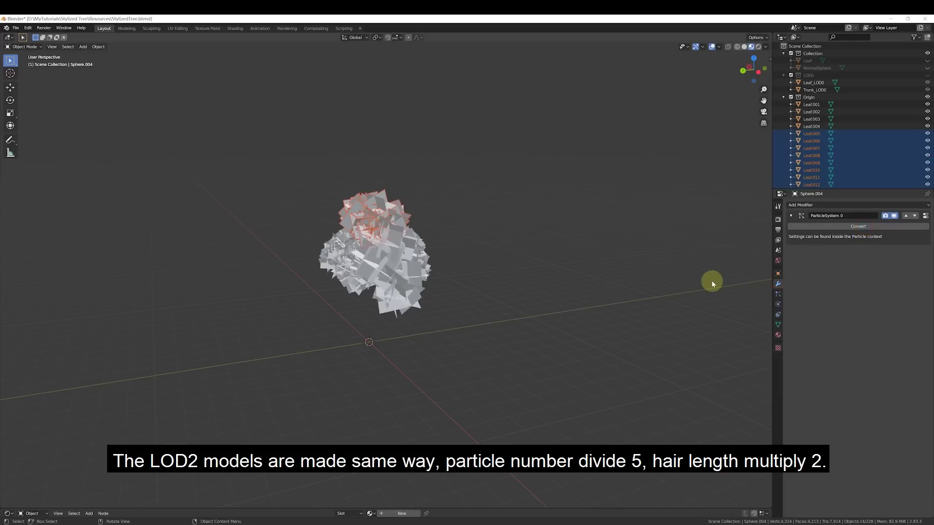
ctrl+click(811, 134)
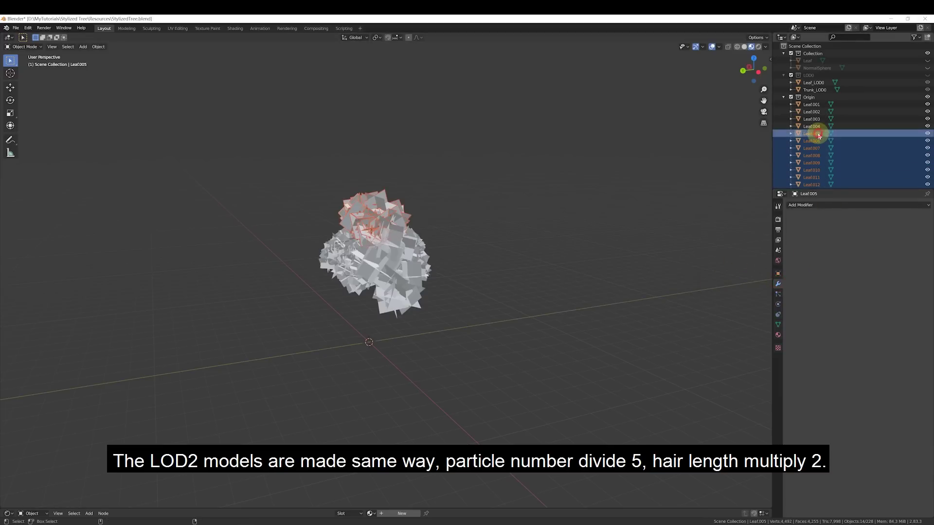
key(Delete)
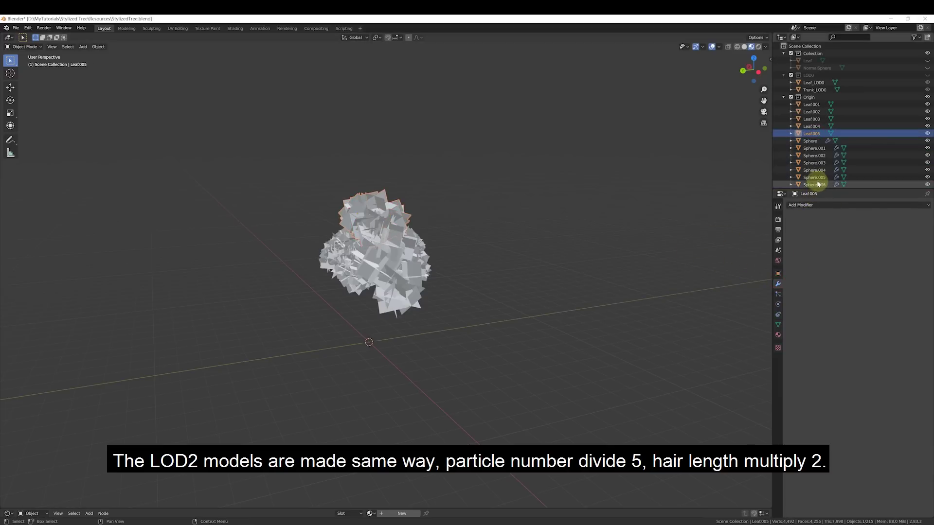
- Set Sphere.005's particle number to 7 by dividing by 5, and double its hair length to 2.7 m
click(817, 178)
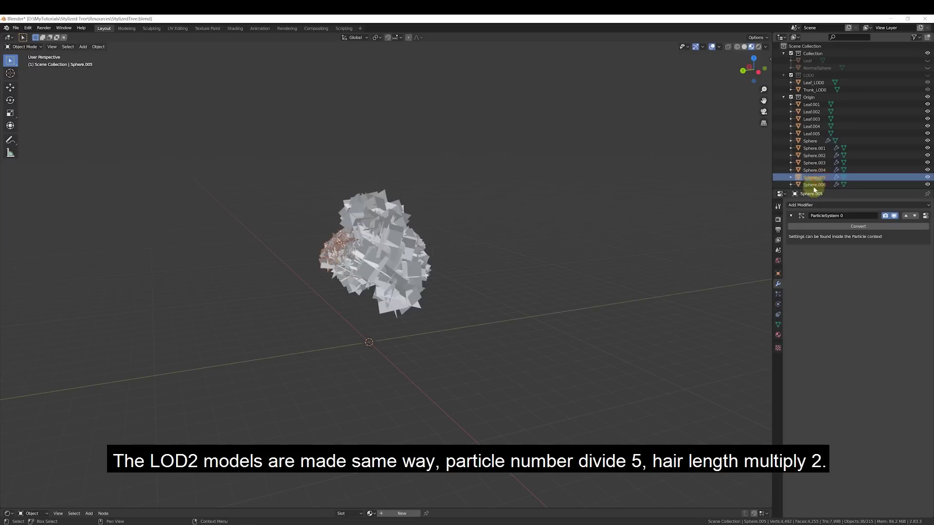
click(778, 294)
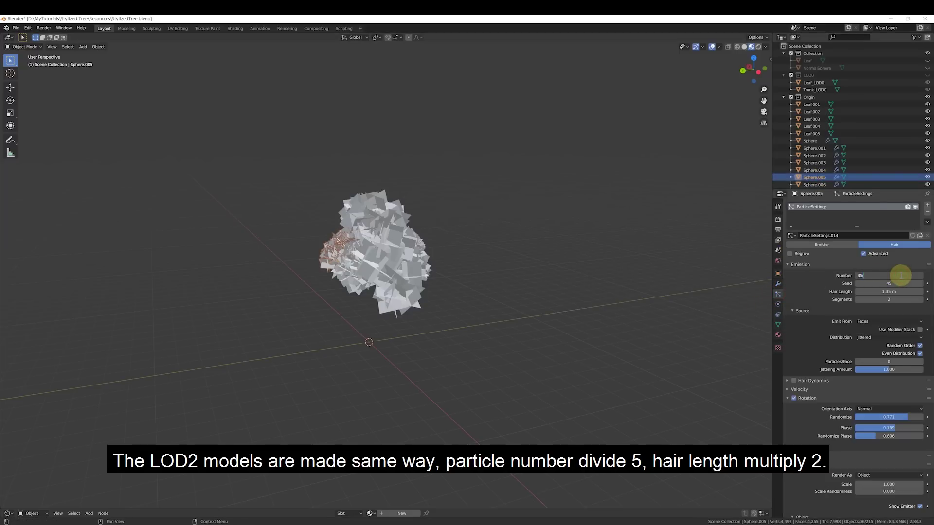
text(5)
key(Return)
text(*2)
key(Return)
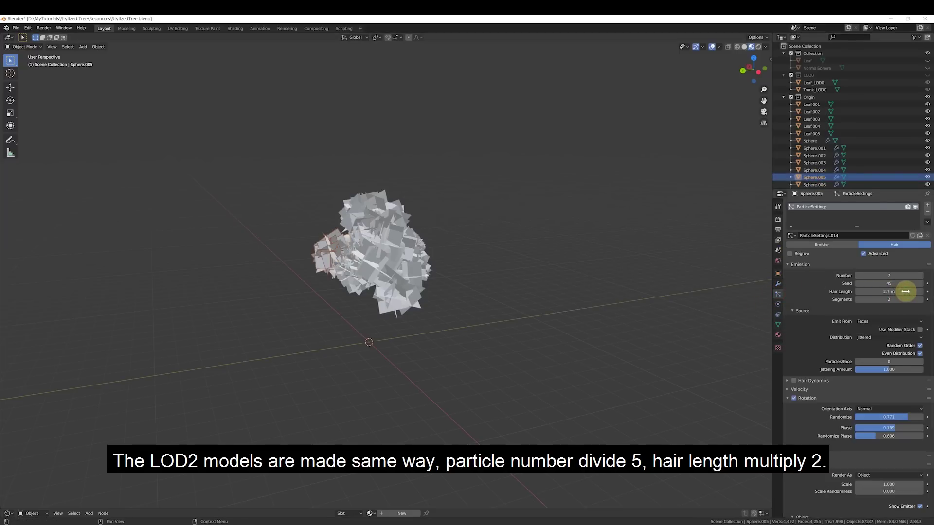
- Convert Sphere.005's particles into real leaves, make their object and data single-user, and join them into one mesh
click(778, 284)
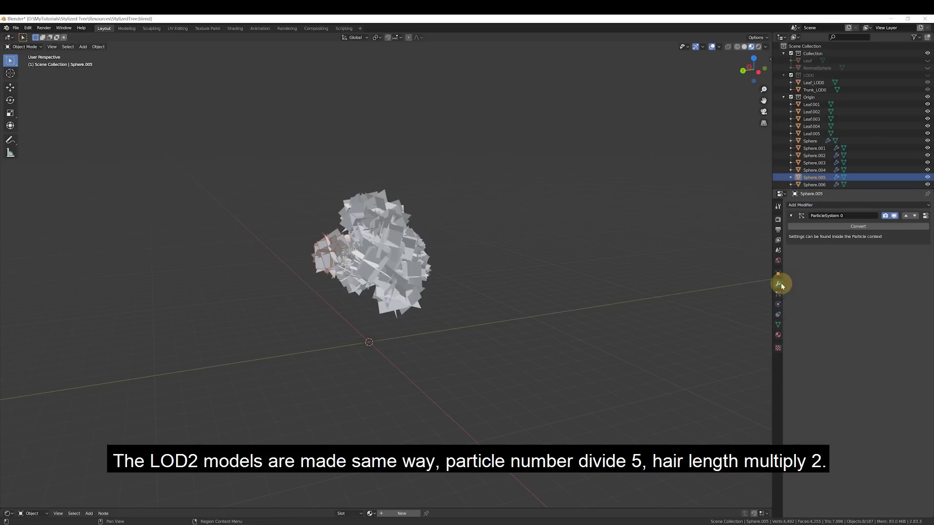
click(840, 226)
key(u)
click(720, 256)
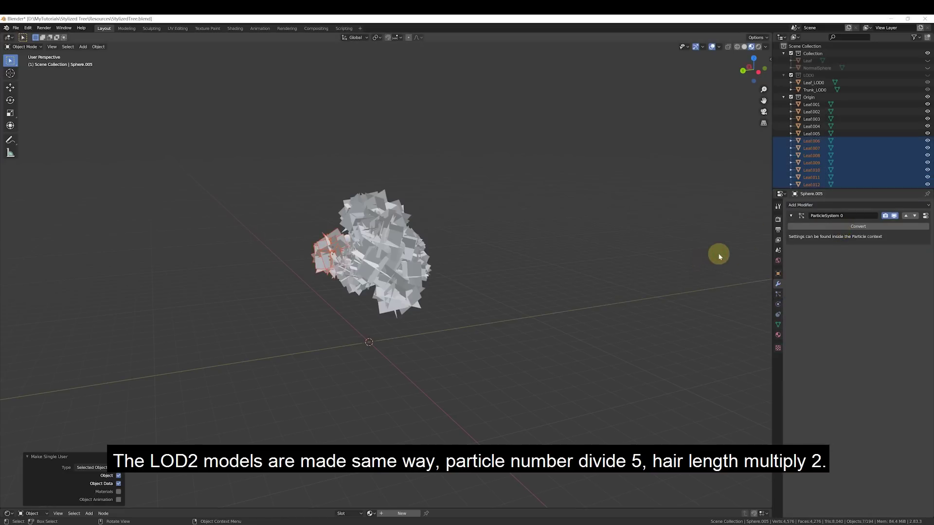
ctrl+click(811, 141)
key(Delete)
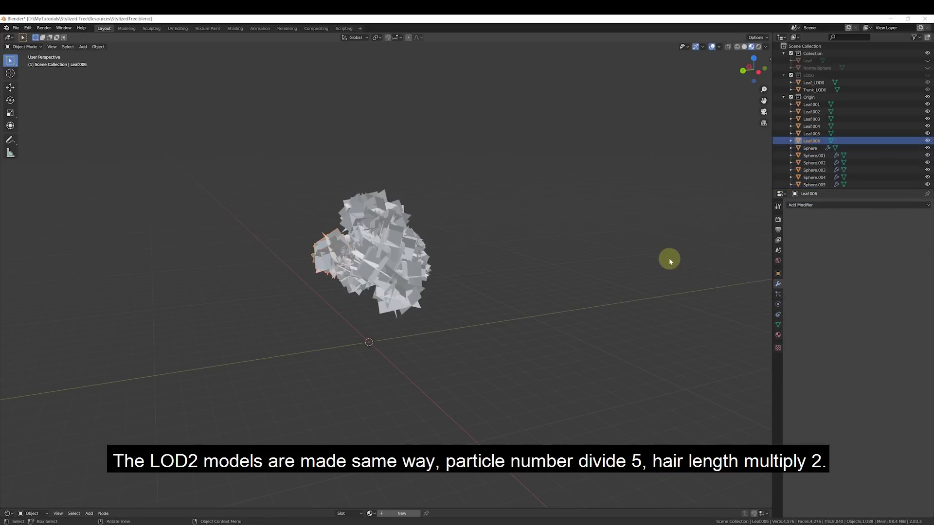
- Set Sphere.006's particle number to 8 by dividing by 5, and double its hair length to 2.7 m
scroll(829, 163, down, 2)
click(816, 173)
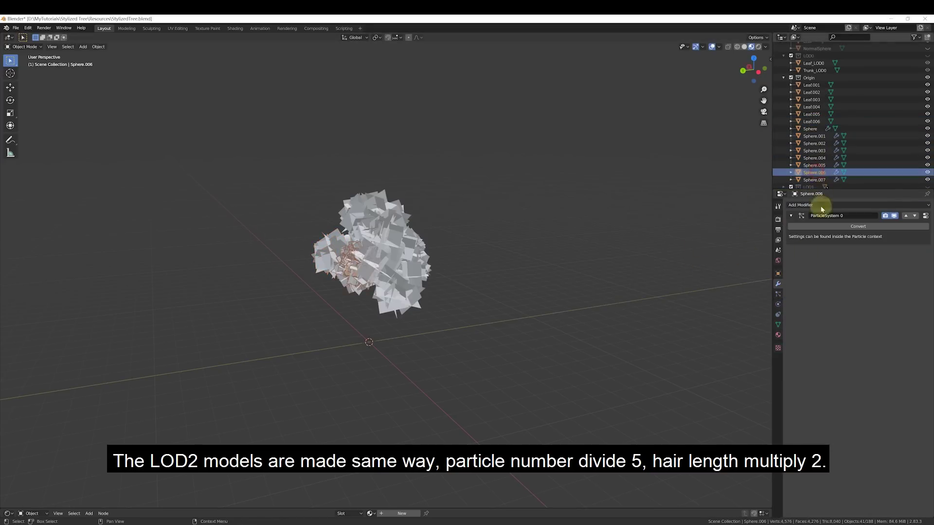
click(778, 293)
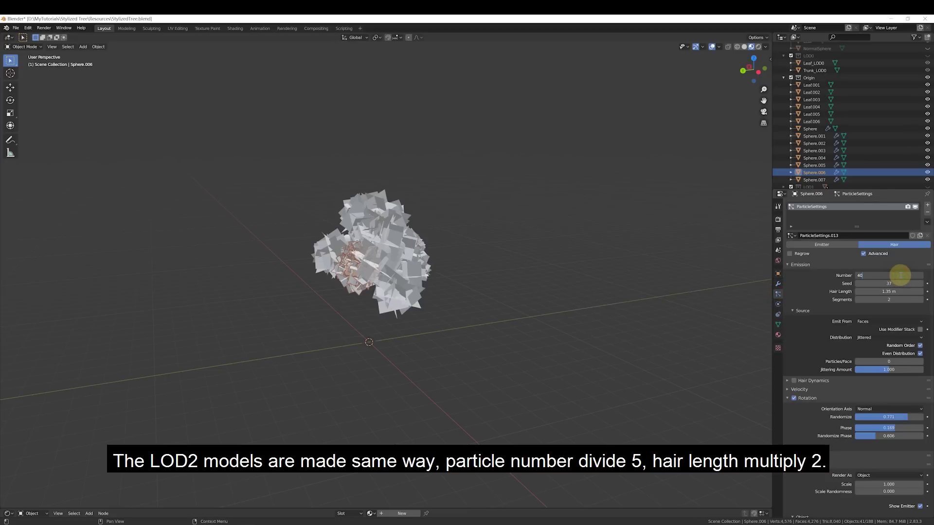
text(/5)
key(Return)
text(*2)
key(Return)
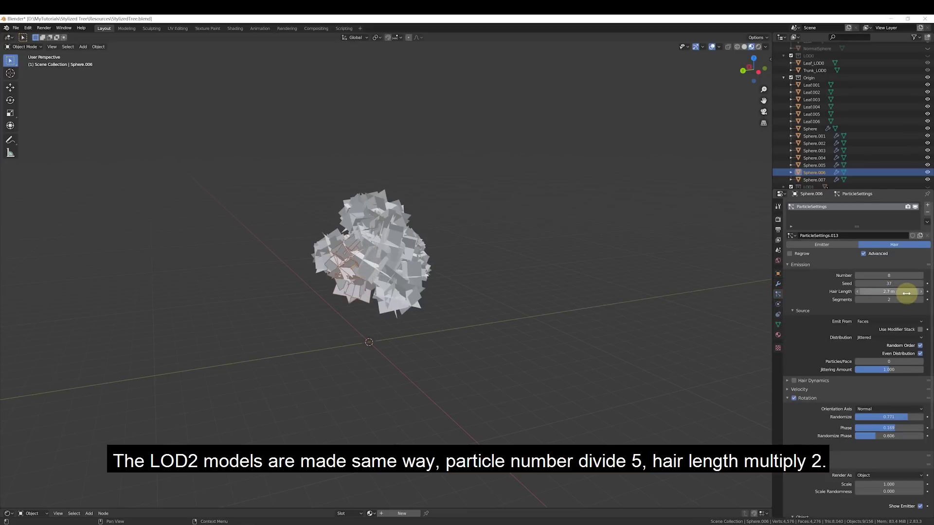
- Convert Sphere.006's particles into real leaves, make their object and data single-user, and join them into one mesh
click(778, 283)
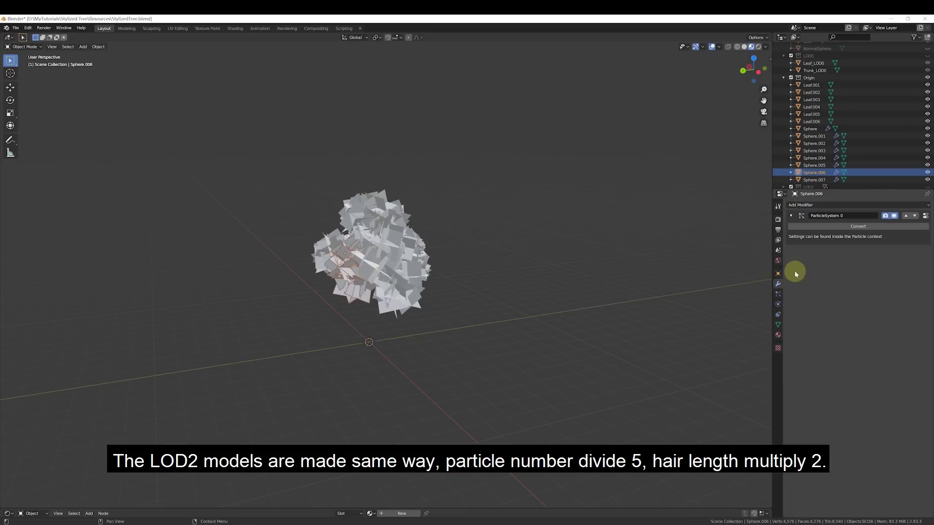
click(849, 227)
key(u)
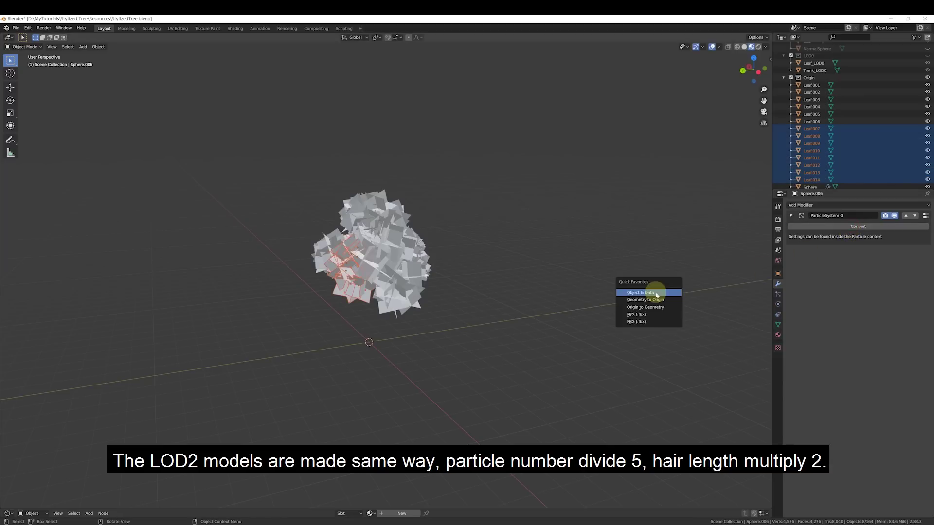
click(652, 294)
ctrl+click(839, 128)
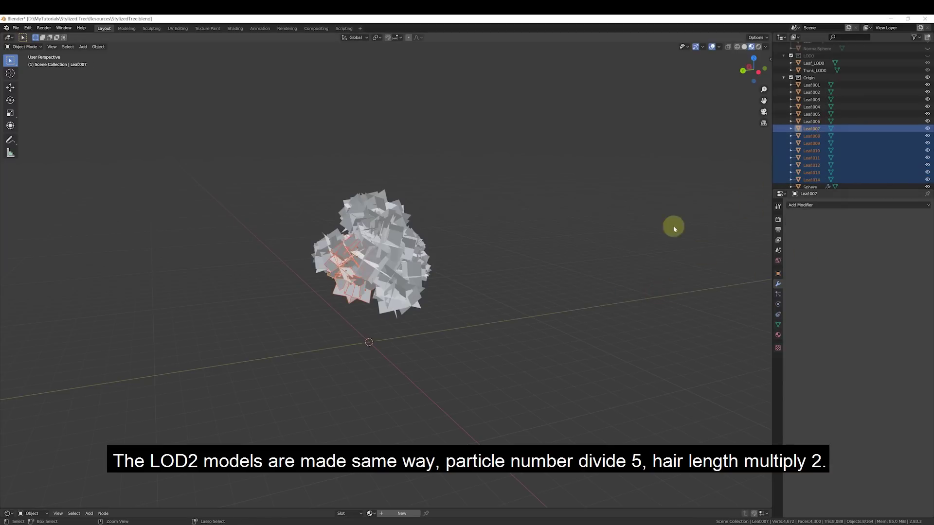
key(ctrl+j)
- Set Sphere.007's particle number to 15 by dividing by 5, and double its hair length to 2.7 m
scroll(832, 185, down, 1)
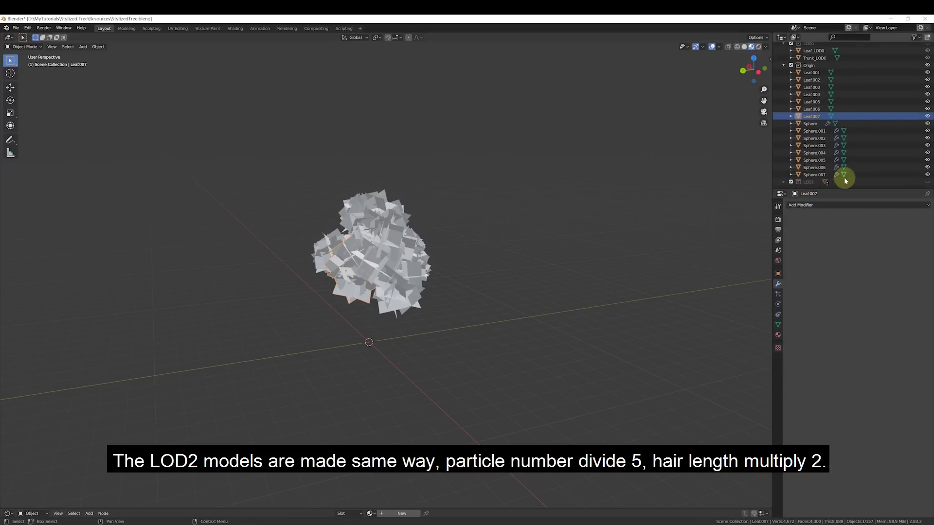
click(815, 176)
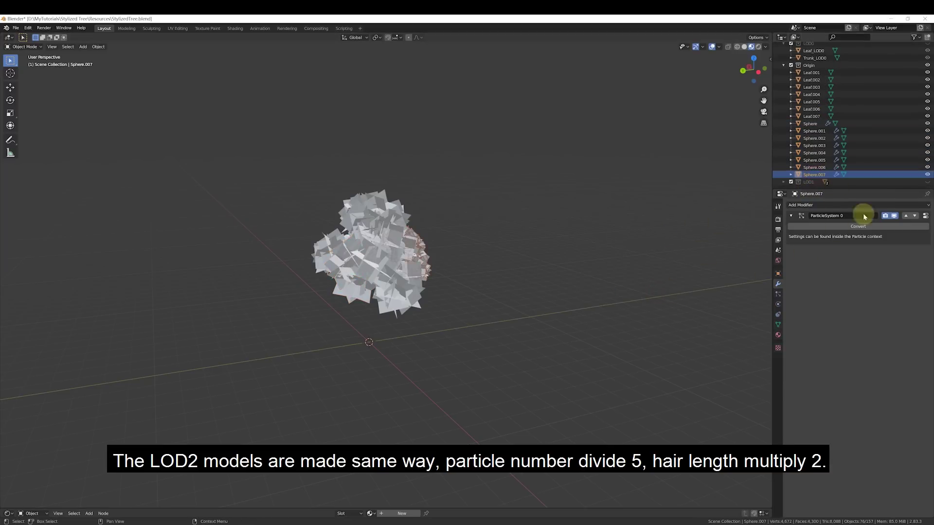
click(779, 295)
click(901, 275)
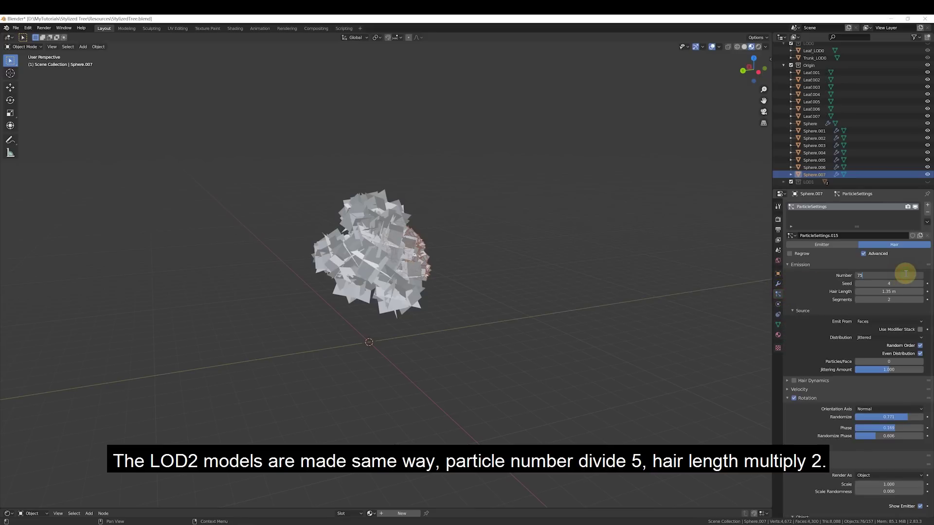
text(/5)
key(Return)
click(907, 292)
text(*2)
key(Return)
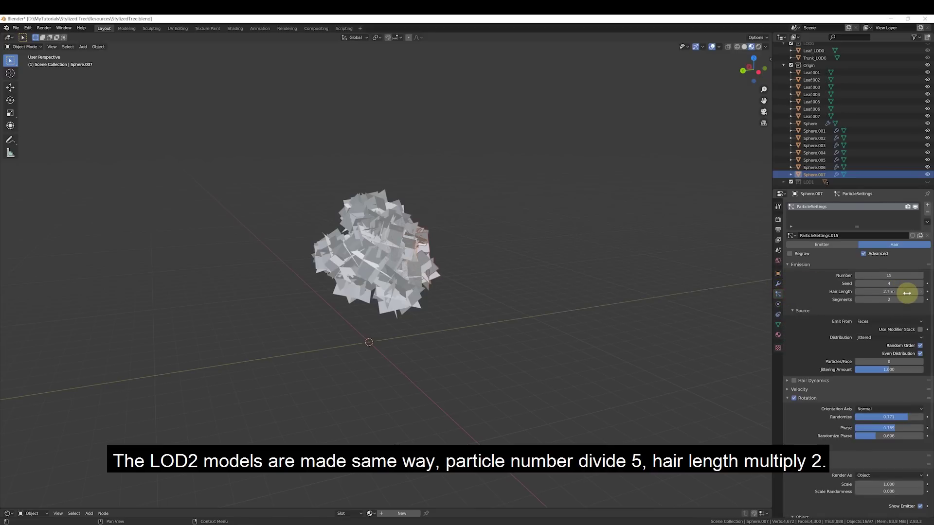
- Convert Sphere.007's particles into real leaves, make their object and data single-user, and join them into one mesh
click(778, 285)
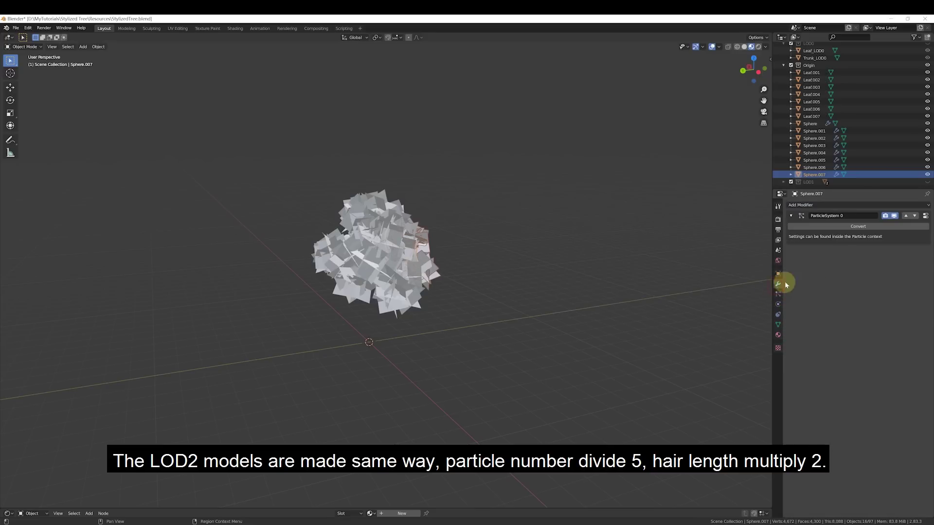
click(846, 226)
key(u)
click(650, 292)
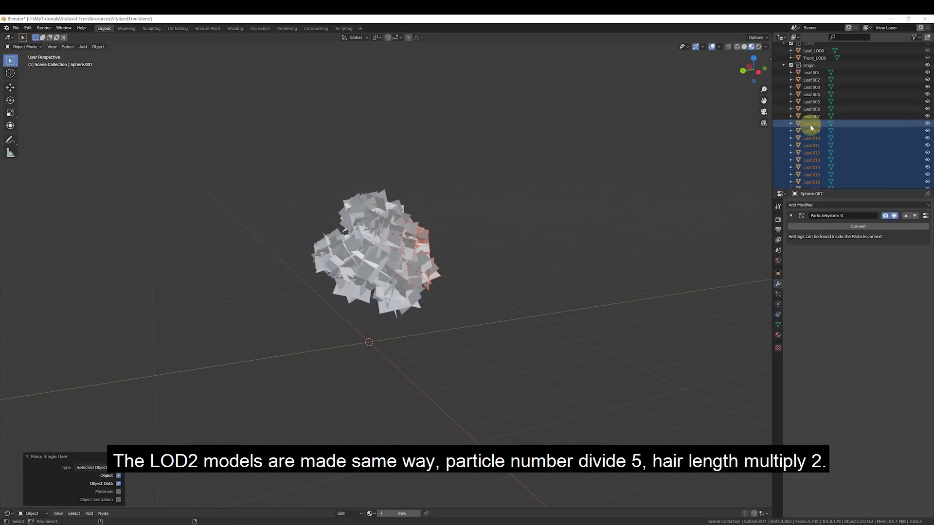
ctrl+click(810, 124)
key(ctrl+j)
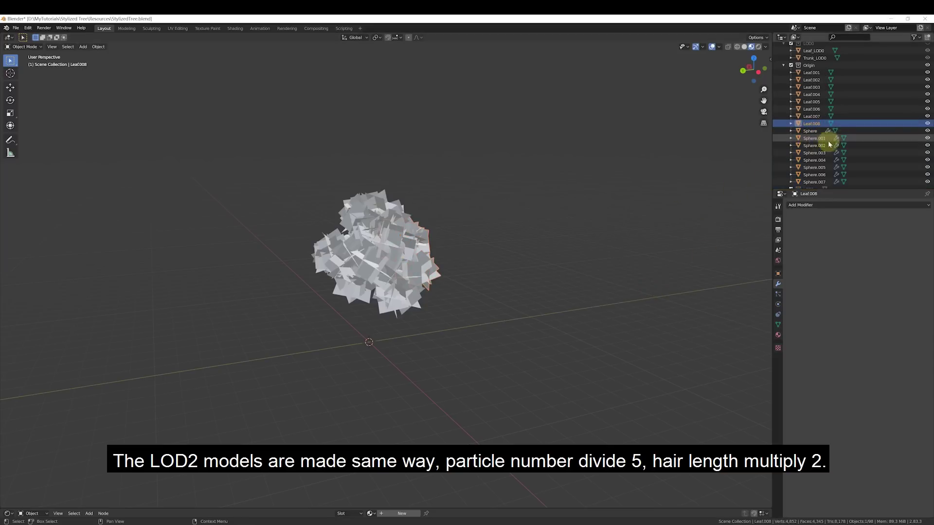
- Join the leaf meshes Leaf.001 through Leaf.008 in the Origin collection into a single object
scroll(828, 149, down, 1)
scroll(829, 139, up, 1)
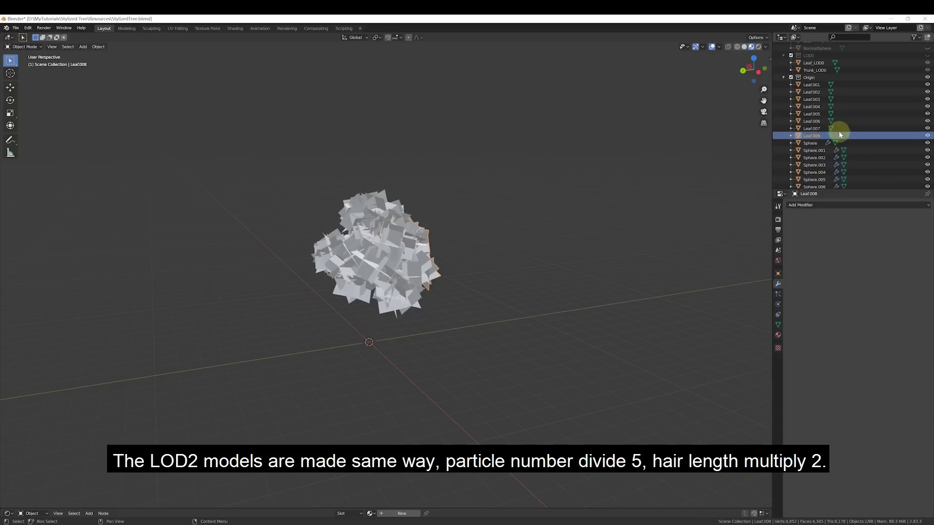
shift+click(827, 84)
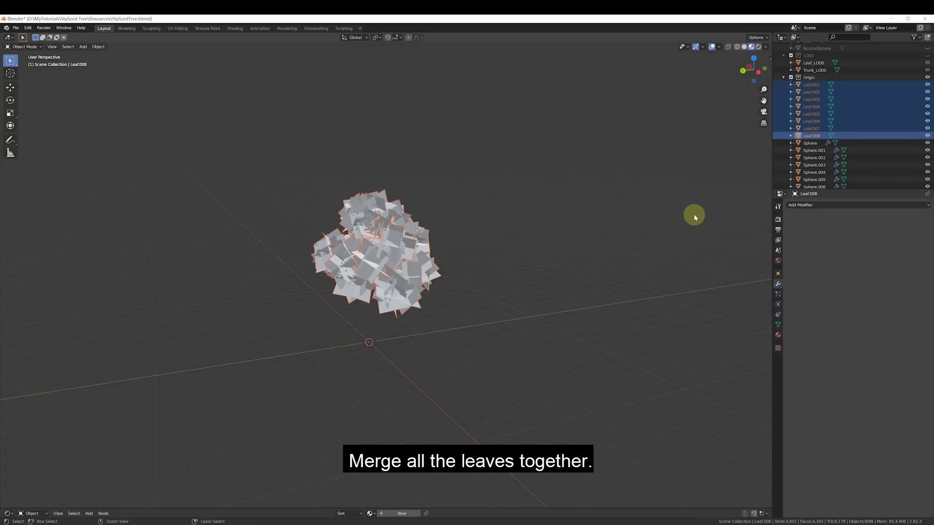
key(ctrl+j)
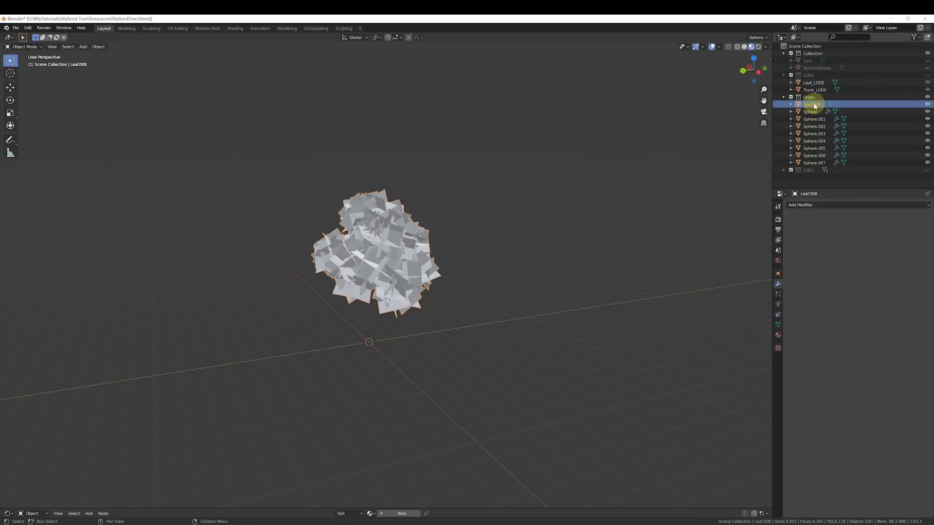
- Move the joined leaf mesh into a new collection named LOD2 and rename the object Leaf_LOD2
drag(815, 106, 798, 190)
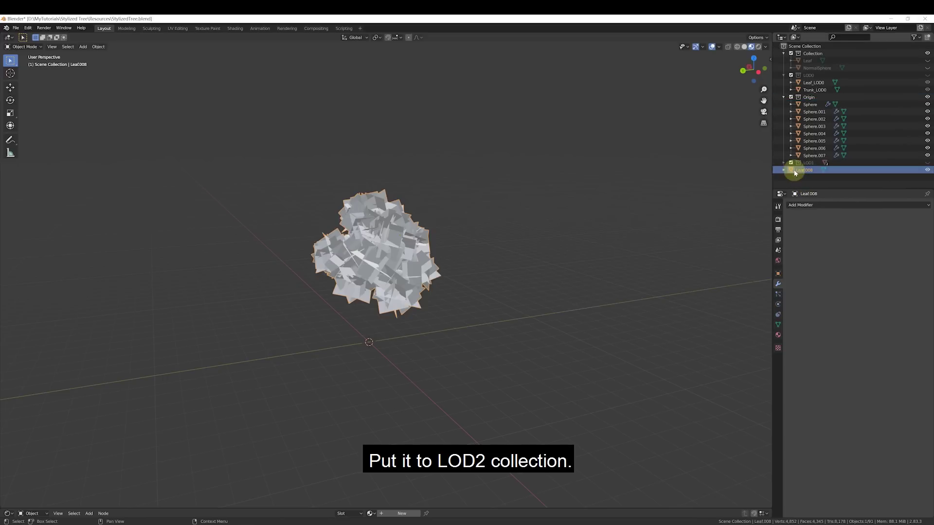
key(m)
click(599, 220)
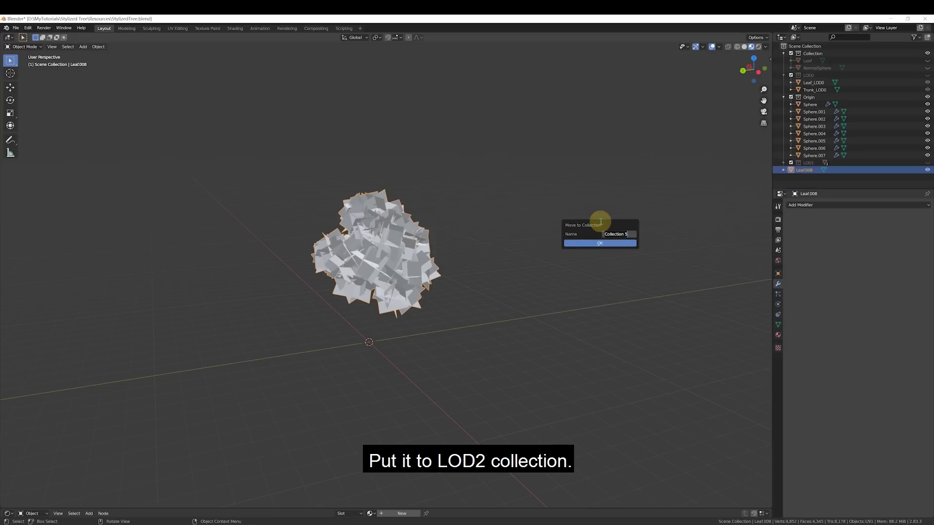
key(Return)
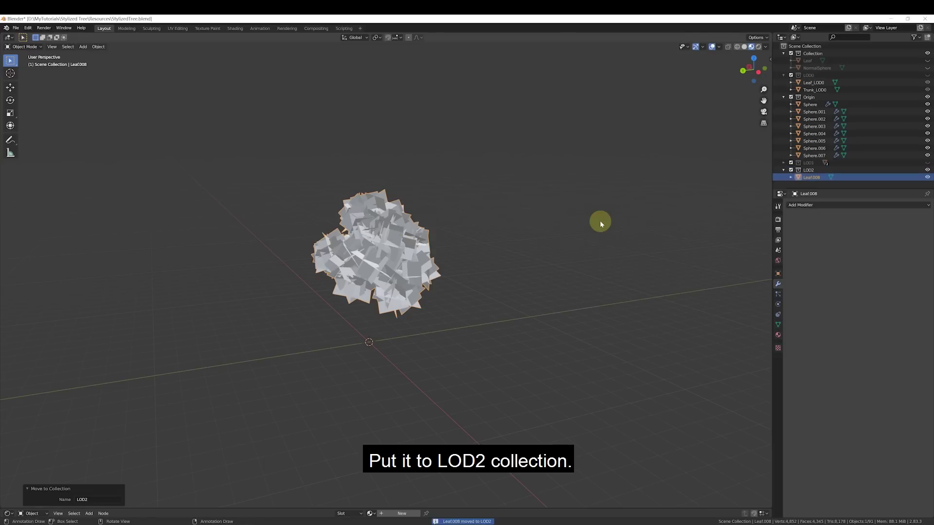
click(813, 178)
double_click(813, 178)
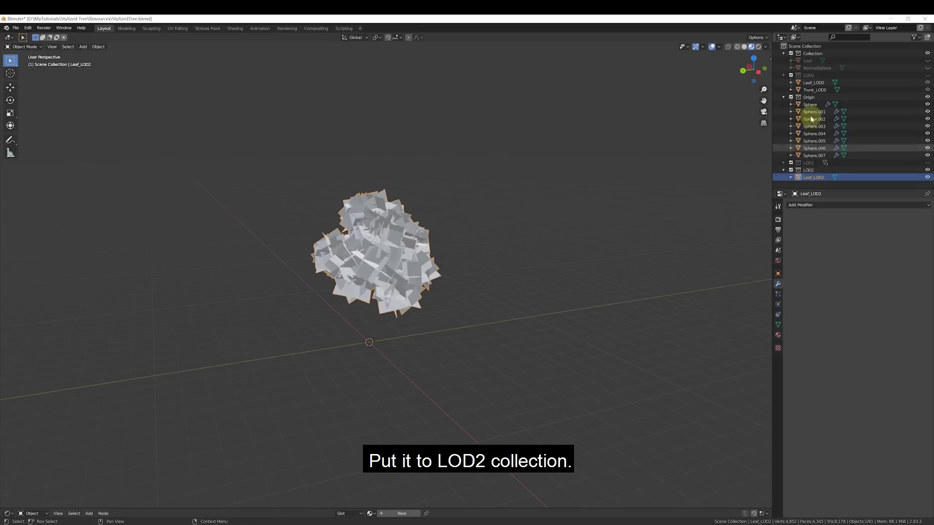
- Collapse the Origin collection, unhide the LOD0 collection, and duplicate Trunk_LOD0 in place
click(784, 97)
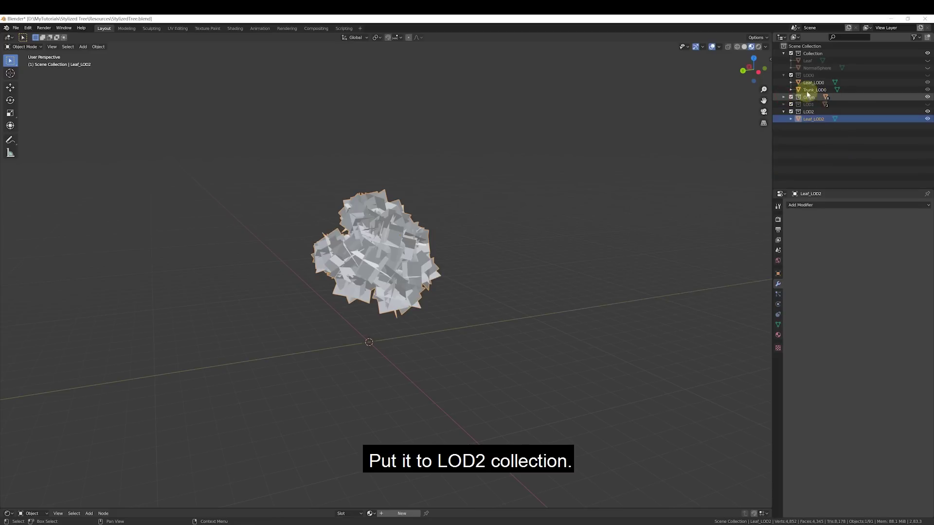
click(809, 90)
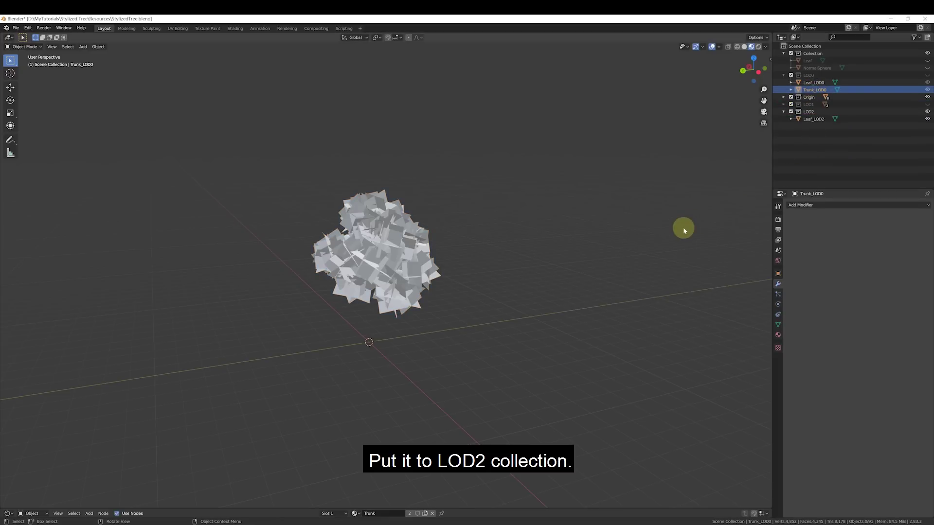
key(shift+d)
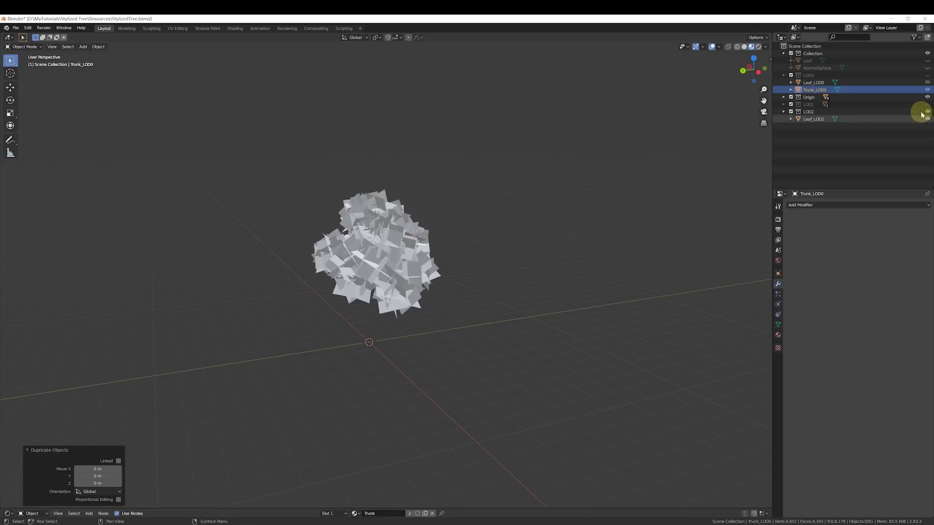
click(928, 75)
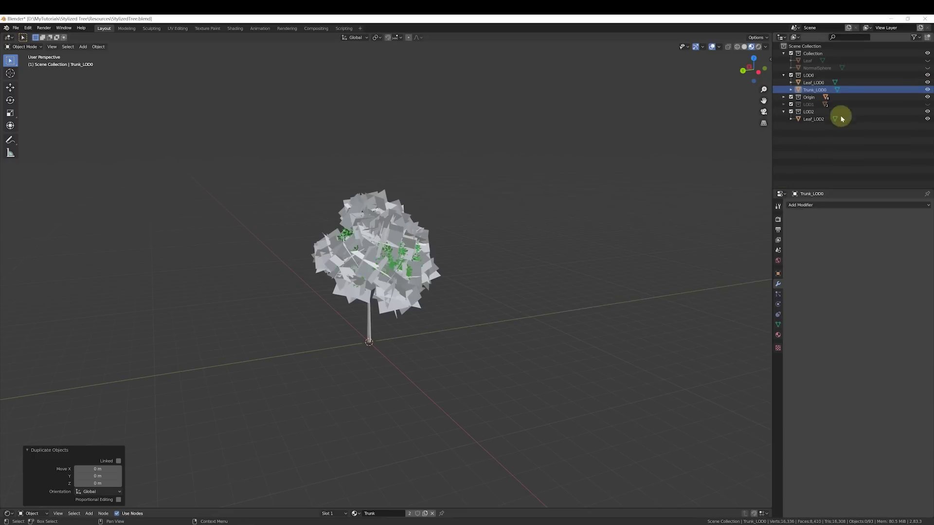
click(815, 90)
key(shift+d)
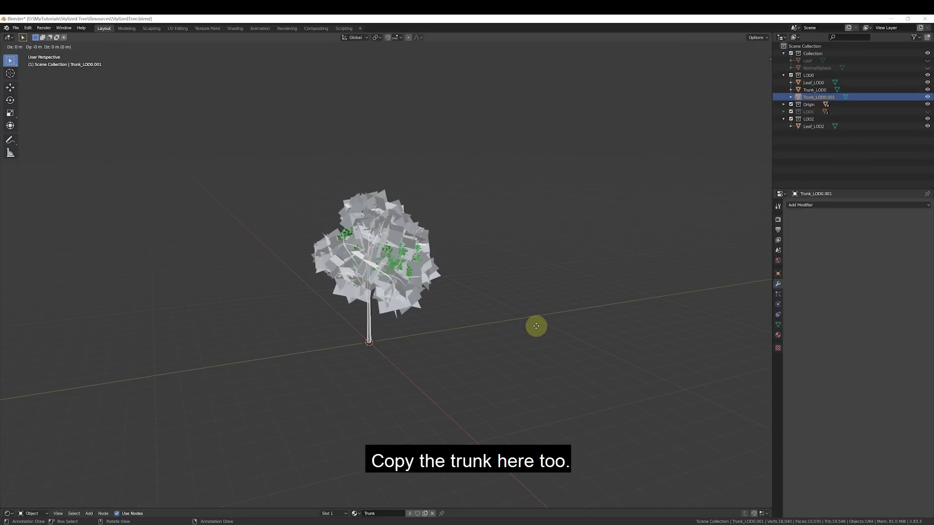
right_click(586, 348)
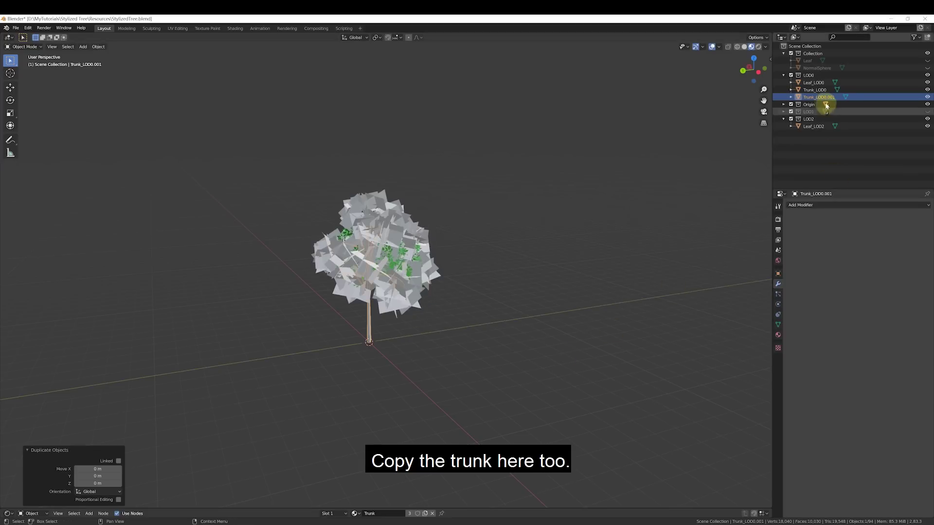
- Move the duplicated trunk into the LOD2 collection and rename it Trunk_LOD2
drag(826, 106, 808, 119)
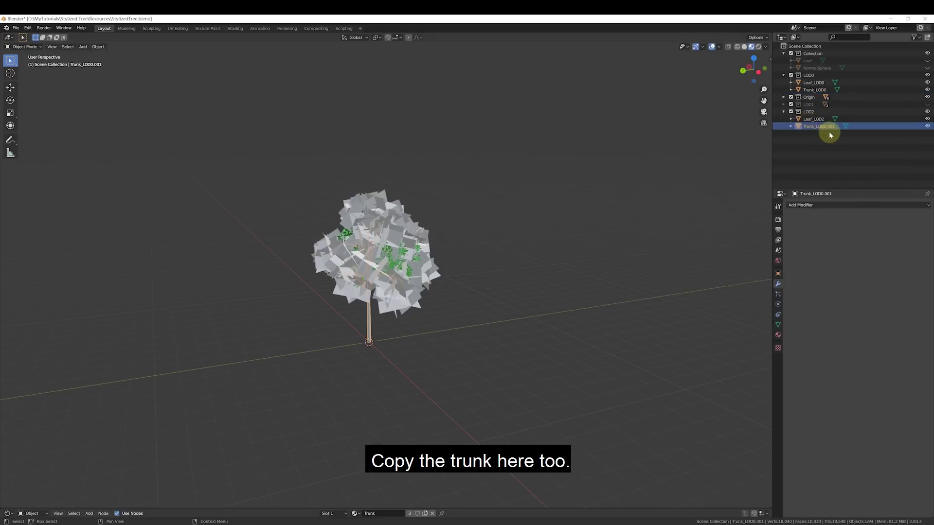
double_click(830, 126)
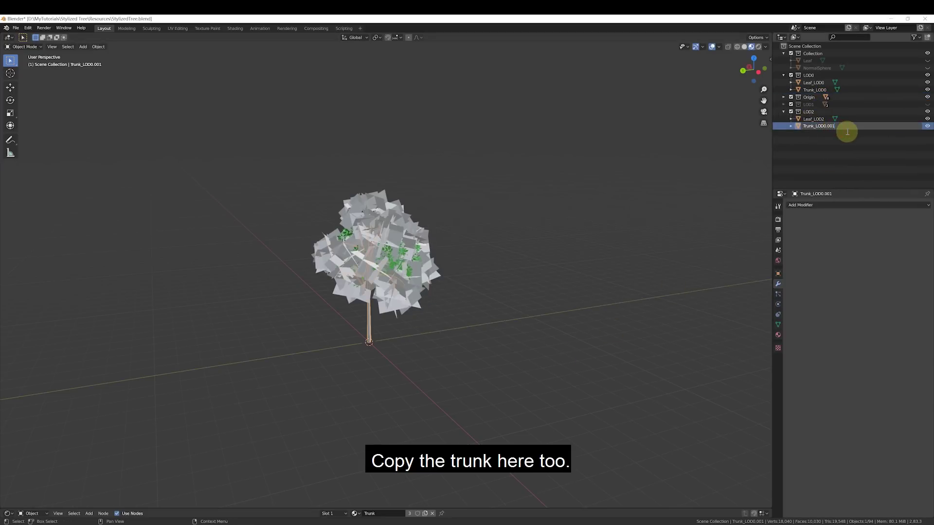
text(2)
key(Return)
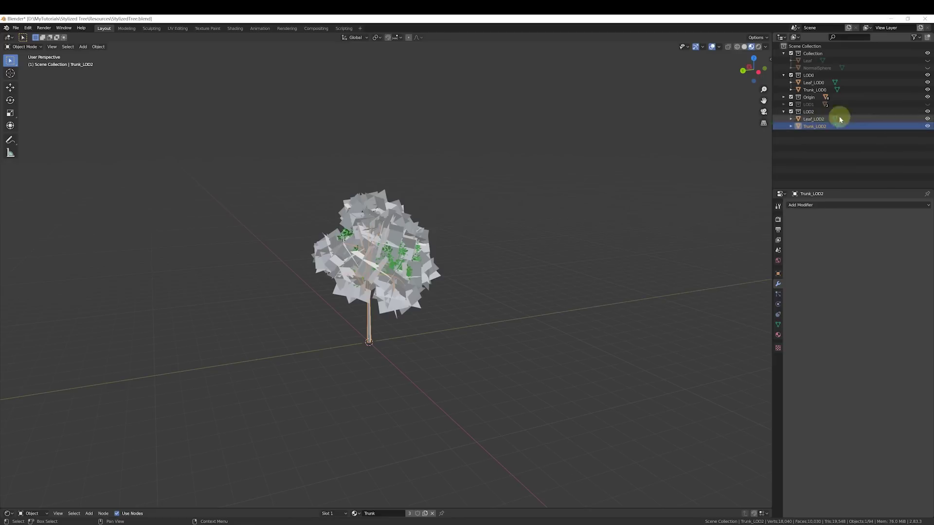
- Hide the Origin and LOD0 collections, collapse LOD0, and clear the selection so only the LOD2 tree is displayed
click(928, 99)
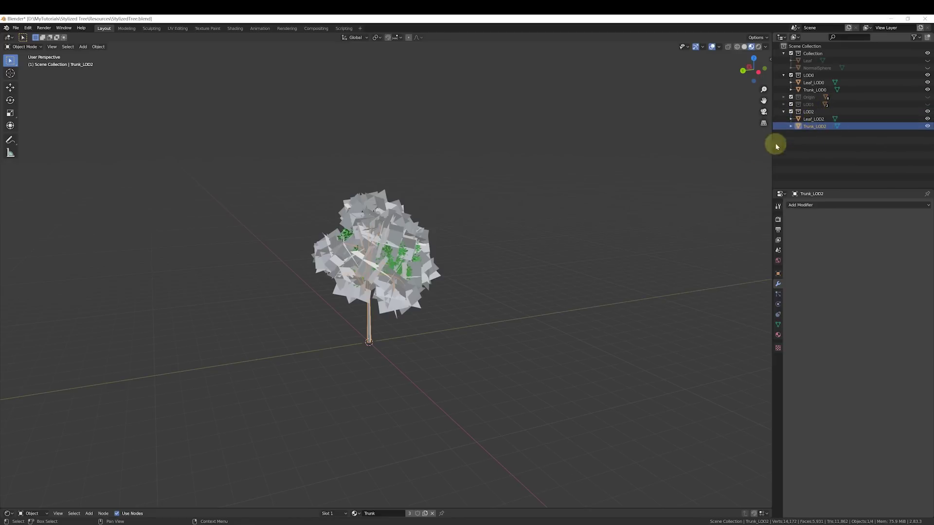
middle_drag(597, 254, 625, 256)
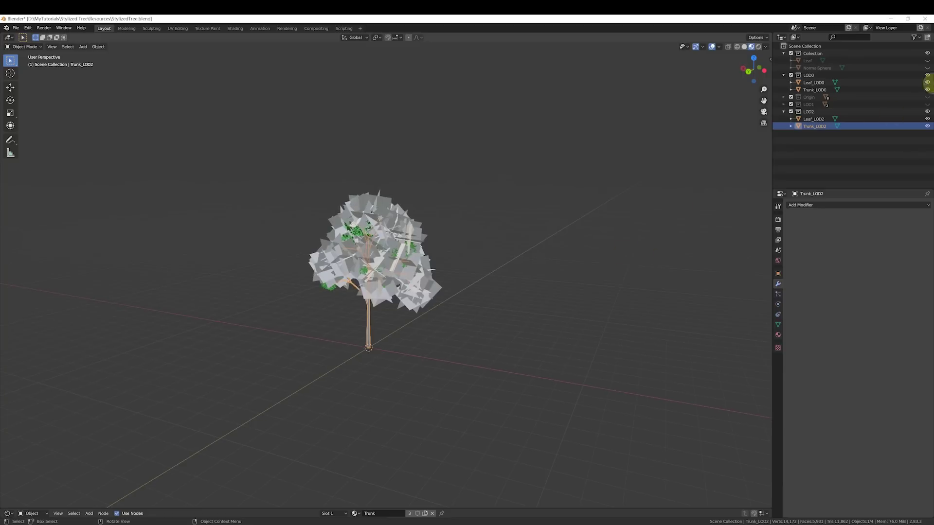
click(927, 75)
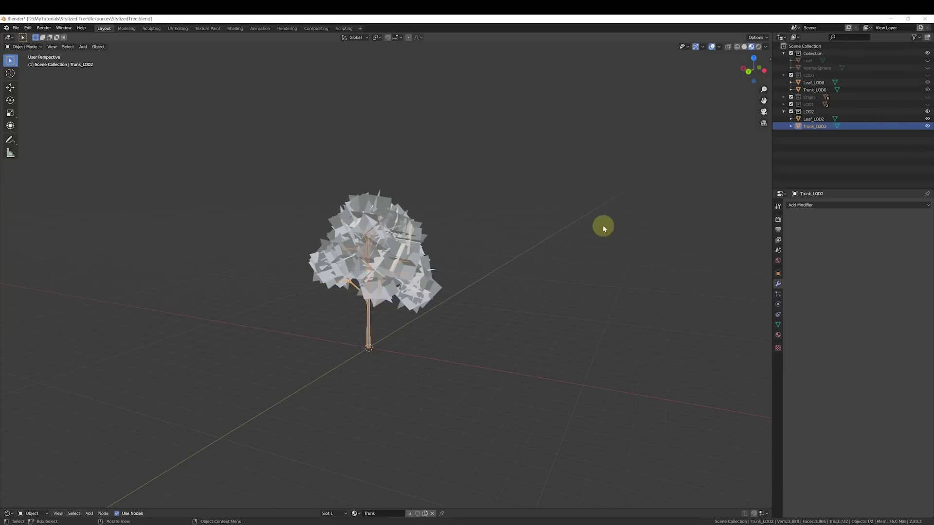
click(784, 75)
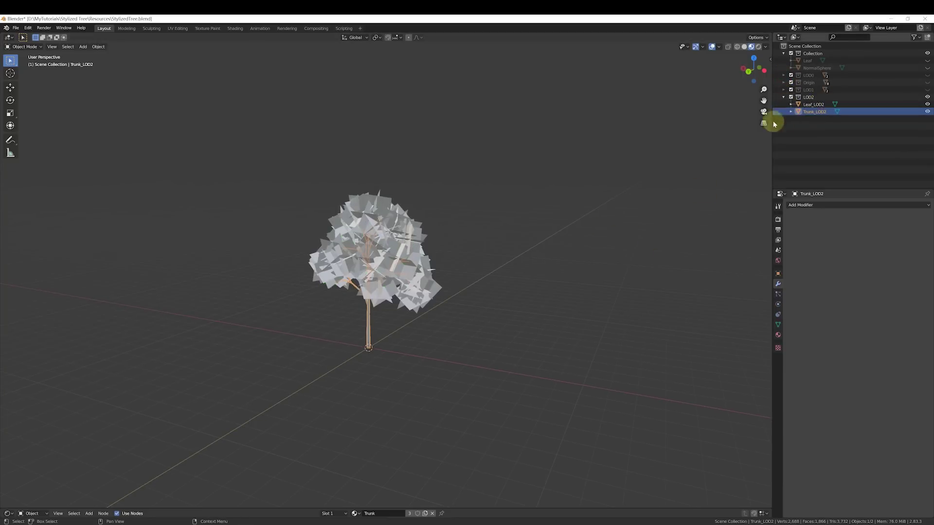
middle_drag(656, 195, 515, 194)
click(851, 136)
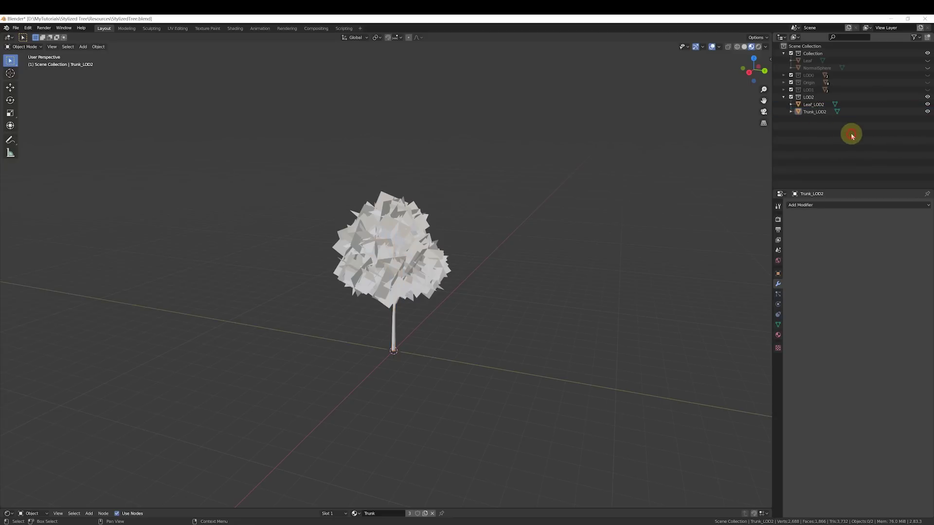
- Unhide NormalSphere, switch the viewport to wireframe shading, and select the half sphere
click(827, 68)
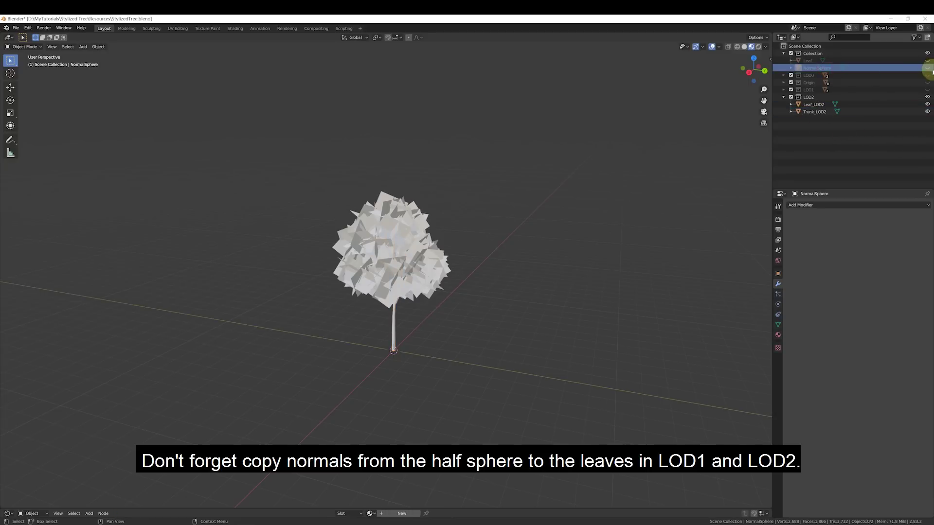
click(927, 68)
mouse_move(602, 246)
middle_down()
mouse_move(633, 240)
mouse_move(500, 240)
mouse_move(559, 235)
mouse_move(574, 219)
middle_up()
click(737, 47)
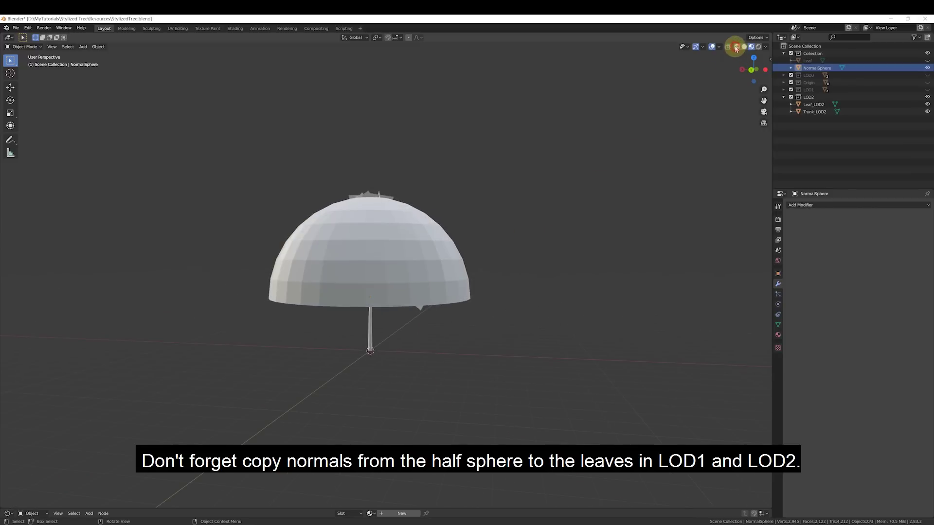
click(446, 267)
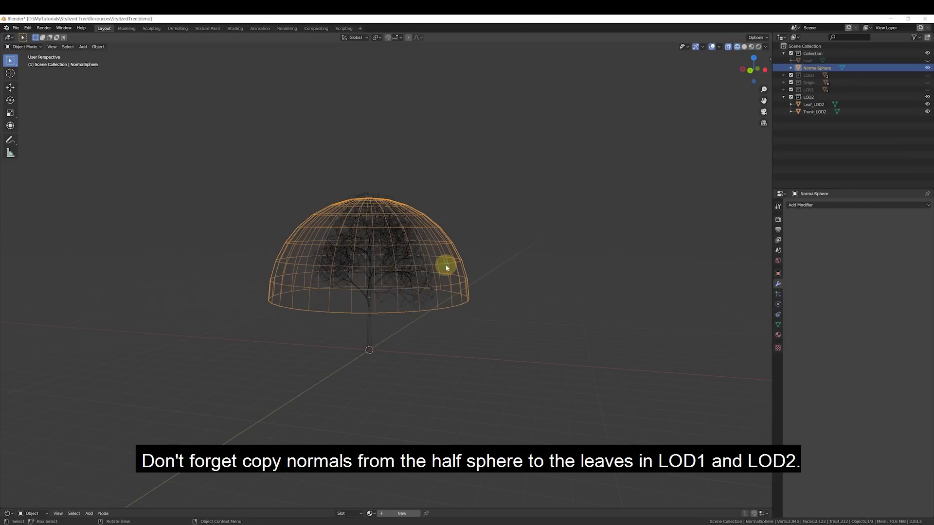
- In front view, scale the half sphere by about 1.17 and adjust its height along Z around the LOD2 leaves
key(KP_1)
key(g)
key(z)
click(530, 282)
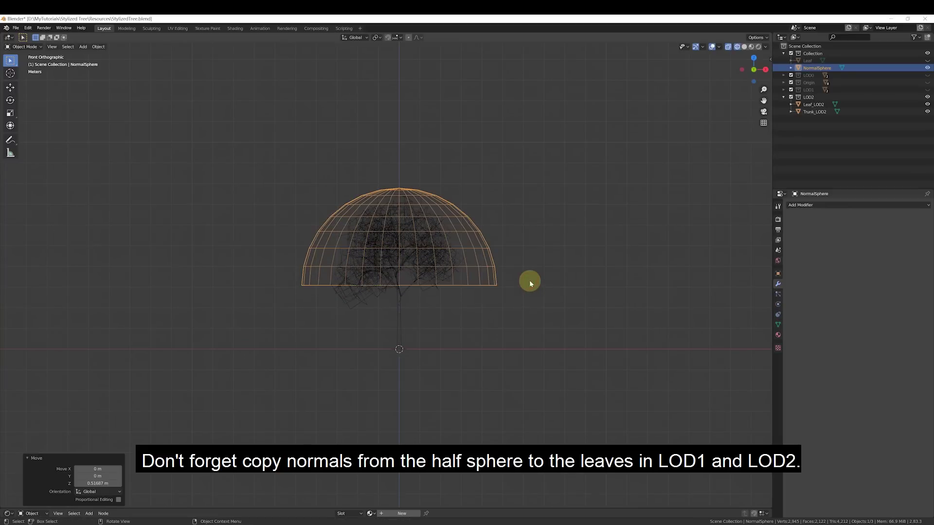
key(s)
click(551, 305)
key(g)
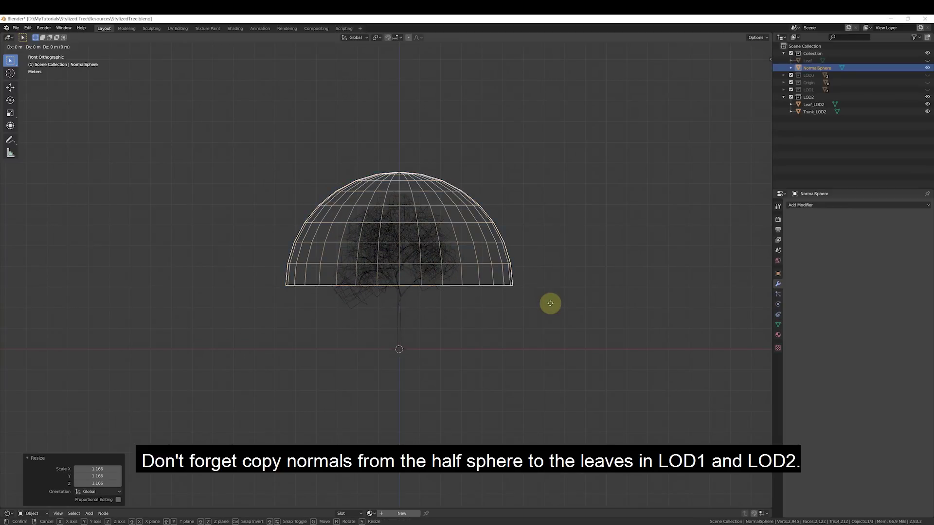
key(z)
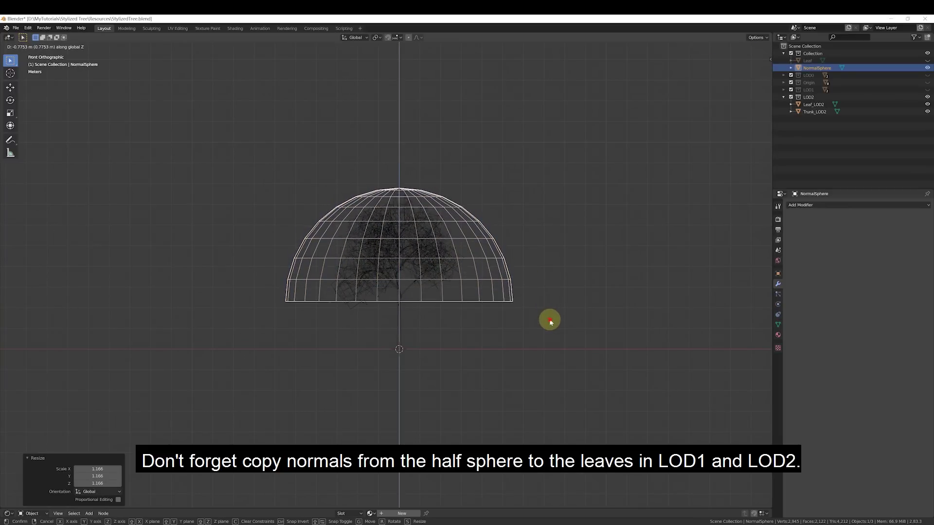
click(551, 319)
- Enlarge the half sphere by 1.08, lower it about 0.43 m to enclose the LOD2 leaves, and return to solid shading
key(s)
click(561, 330)
key(g)
key(z)
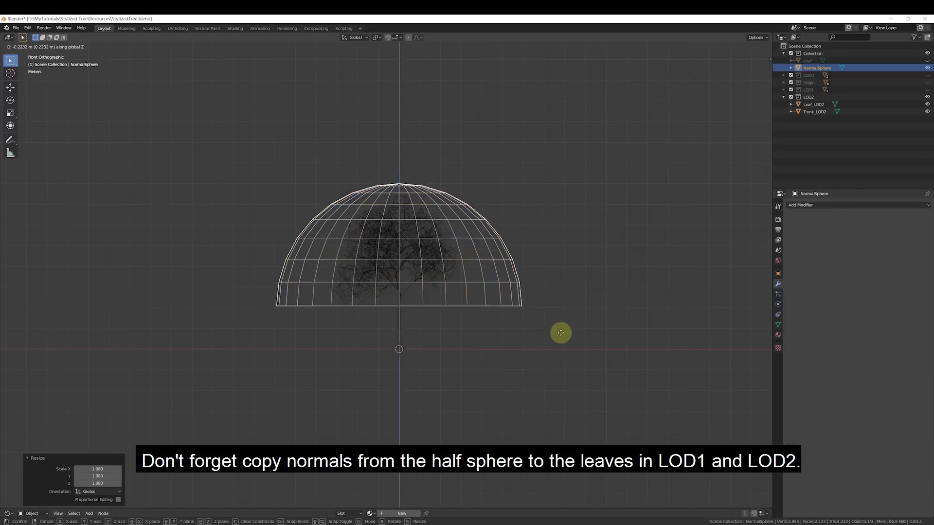
click(562, 327)
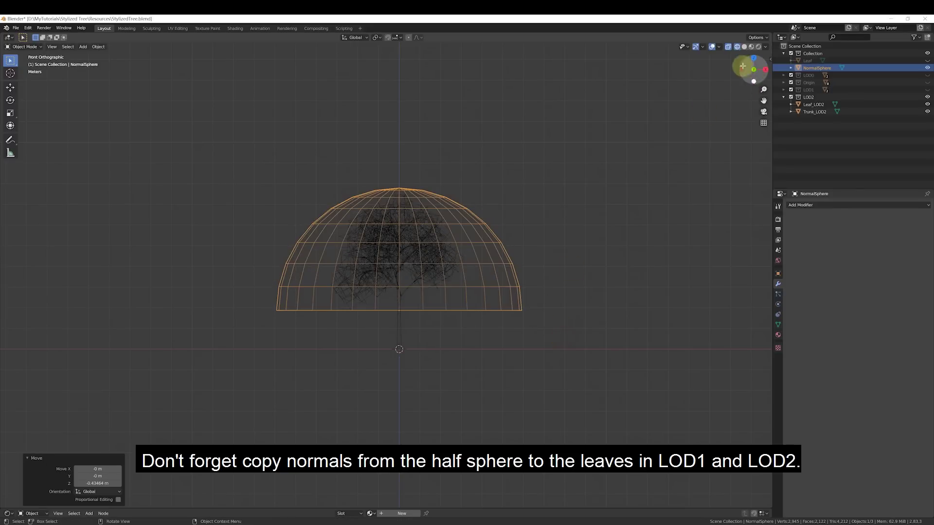
click(744, 47)
mouse_move(698, 125)
middle_down()
mouse_move(657, 173)
mouse_move(559, 188)
mouse_move(533, 150)
mouse_move(556, 133)
mouse_move(617, 173)
mouse_move(607, 162)
middle_up()
- Enable Auto Smooth in the mesh normals settings of Leaf_LOD2
click(813, 104)
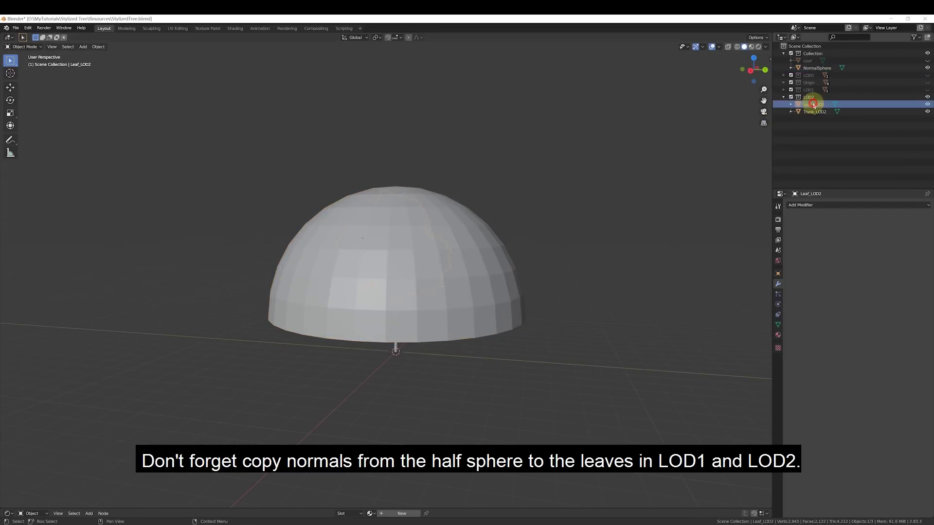
click(778, 325)
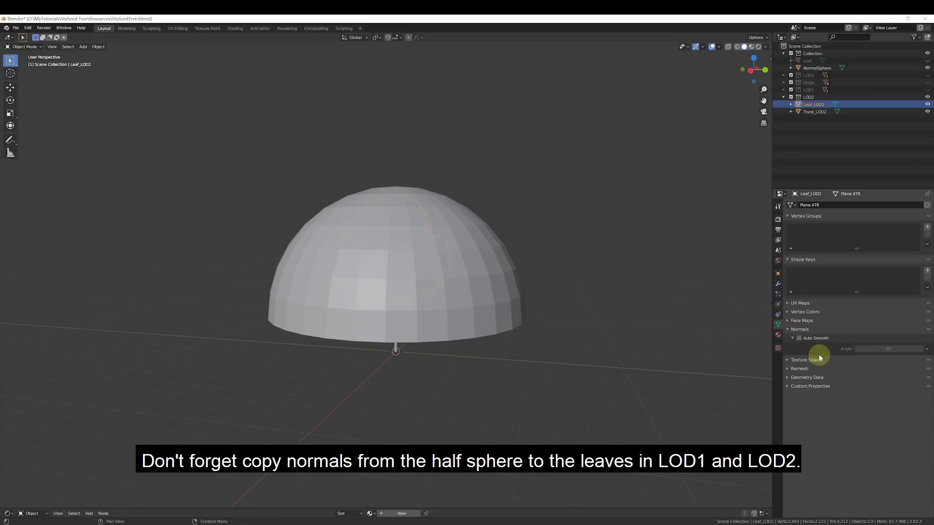
click(800, 339)
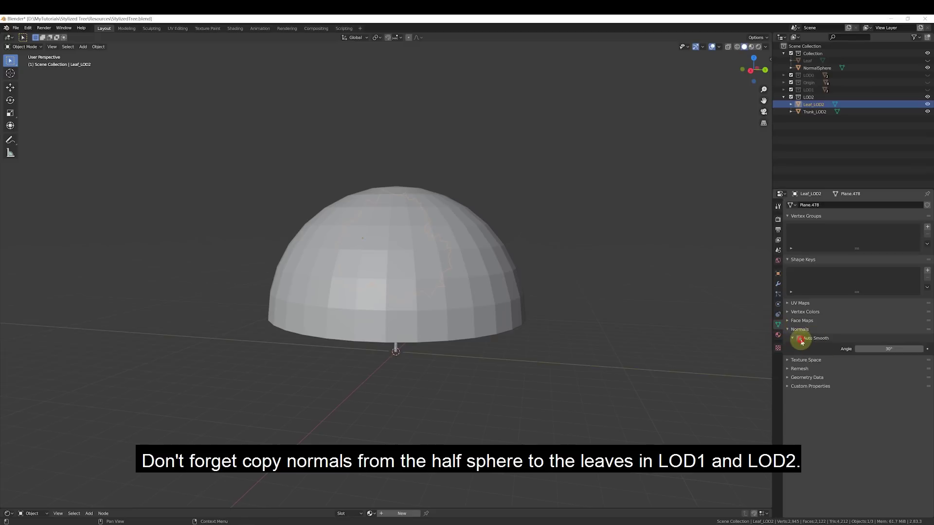
- Apply a Data Transfer modifier on Leaf_LOD2 copying face corner Custom Normals from NormalSphere, using Nearest Corner Of Nearest Face
click(777, 284)
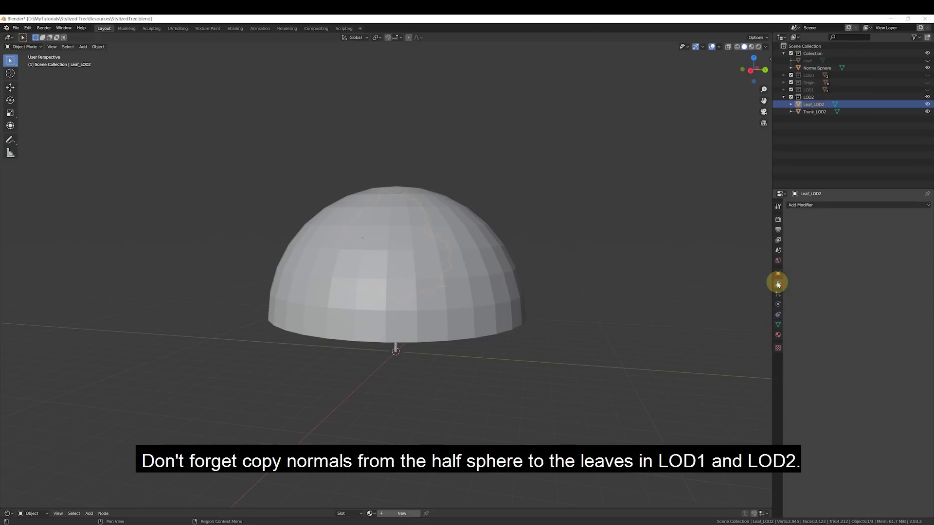
click(811, 205)
click(725, 221)
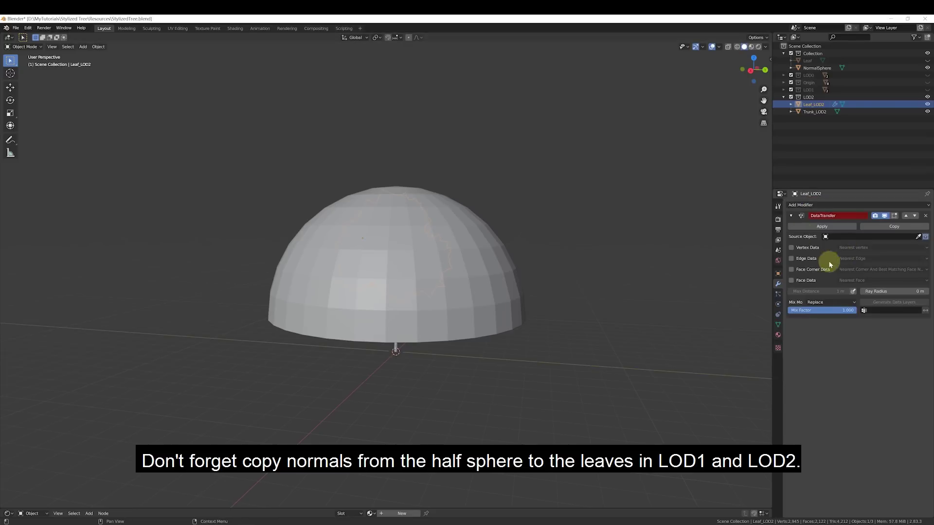
click(814, 272)
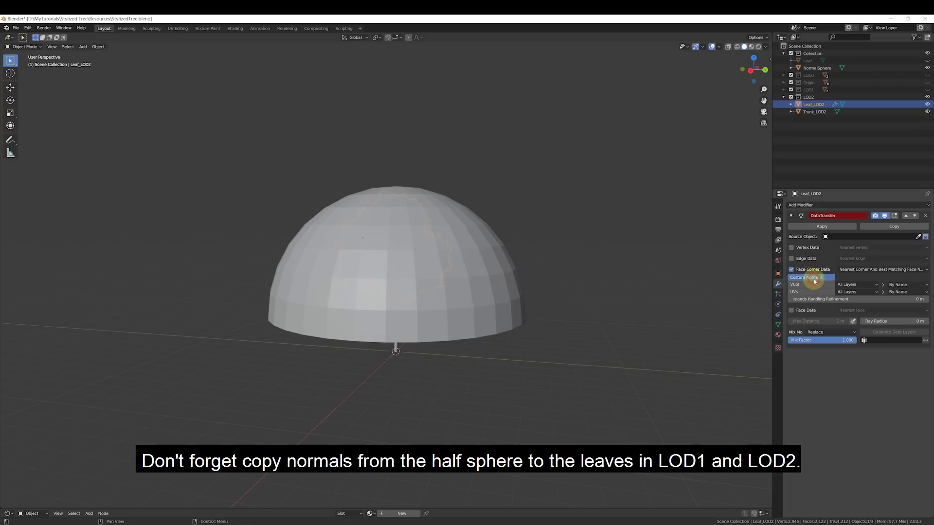
click(852, 271)
click(843, 303)
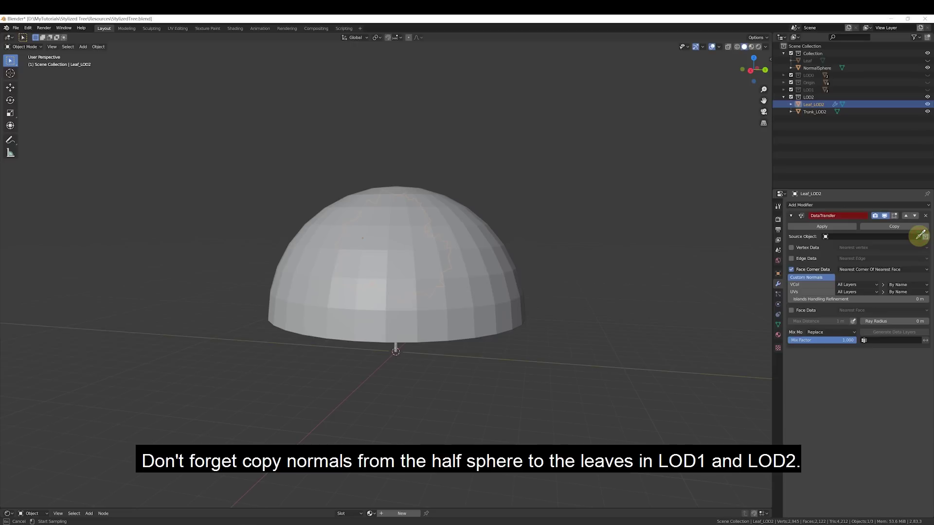
click(816, 69)
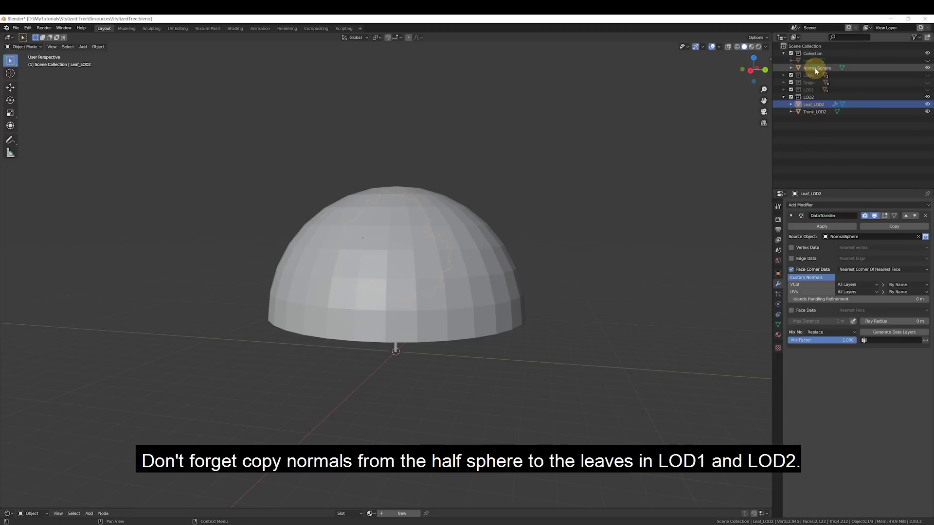
click(838, 231)
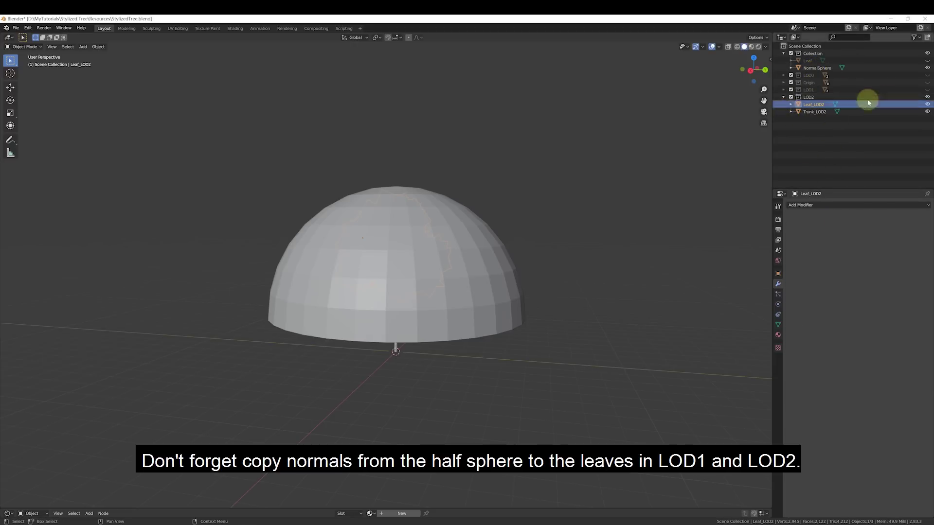
- Show LOD1 instead of LOD2 in wireframe, scale the half sphere by about 0.84, and raise it about 0.63 m
click(928, 90)
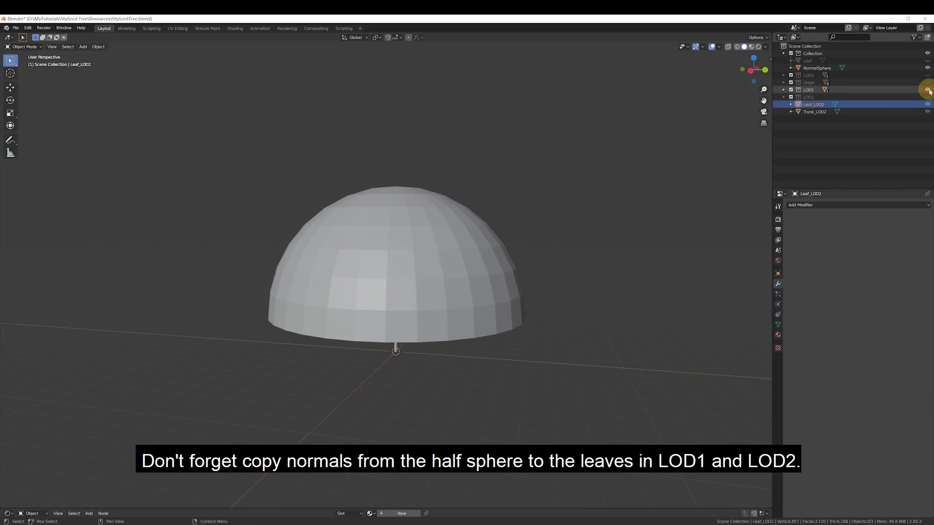
click(737, 46)
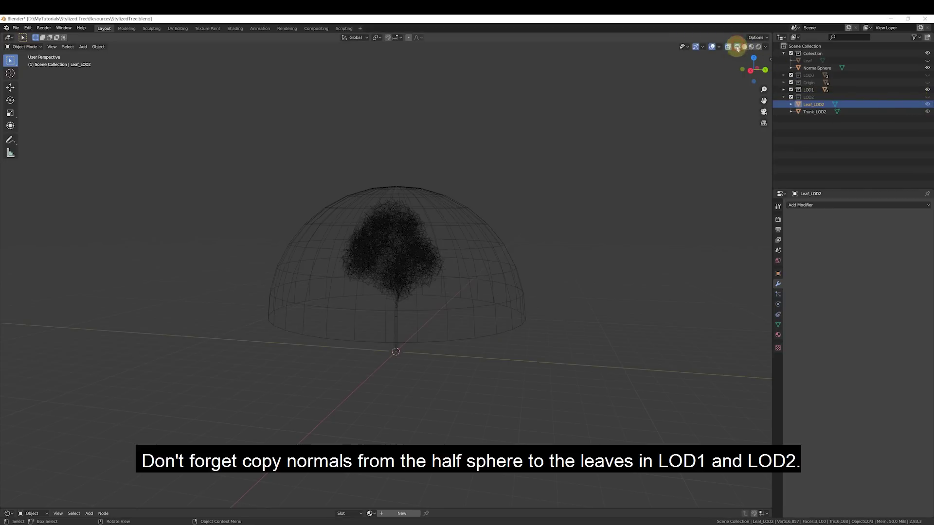
middle_drag(643, 185, 602, 185)
click(485, 281)
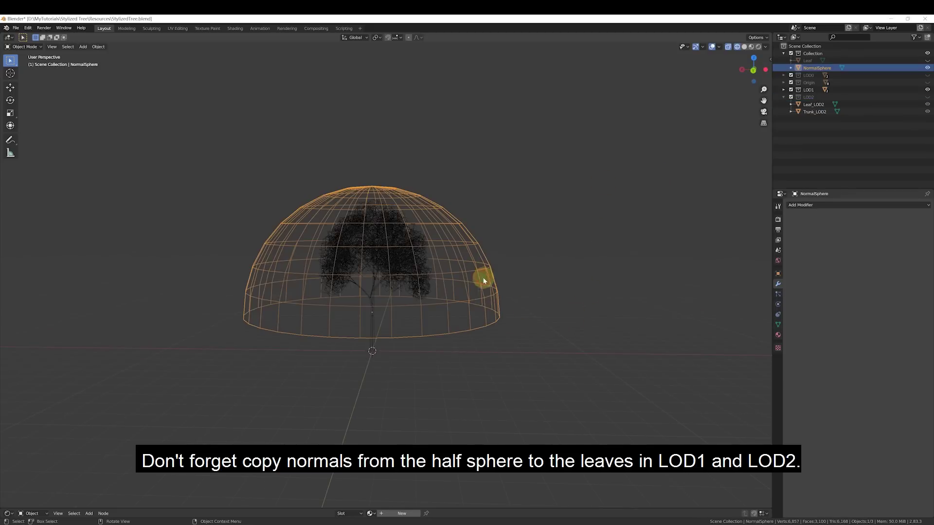
key(s)
click(551, 306)
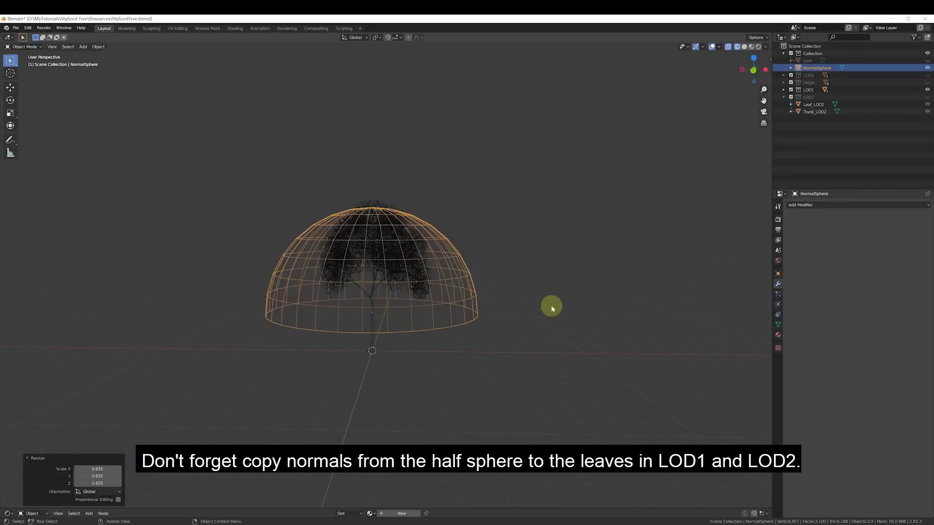
key(g)
key(z)
click(551, 294)
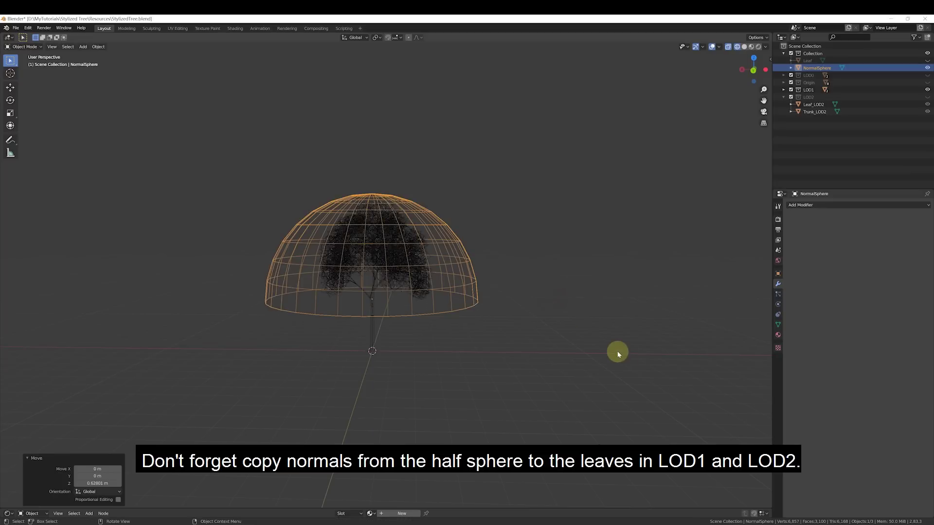
- In front view, fit the half sphere around the LOD1 leaves by scaling it 1.041 and lowering it slightly, and return to solid shading
key(KP_1)
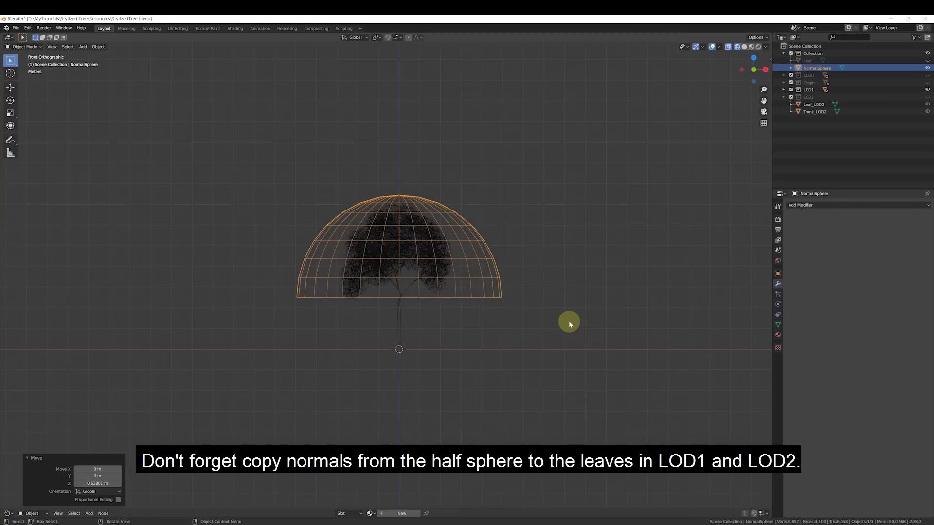
key(g)
key(z)
click(564, 323)
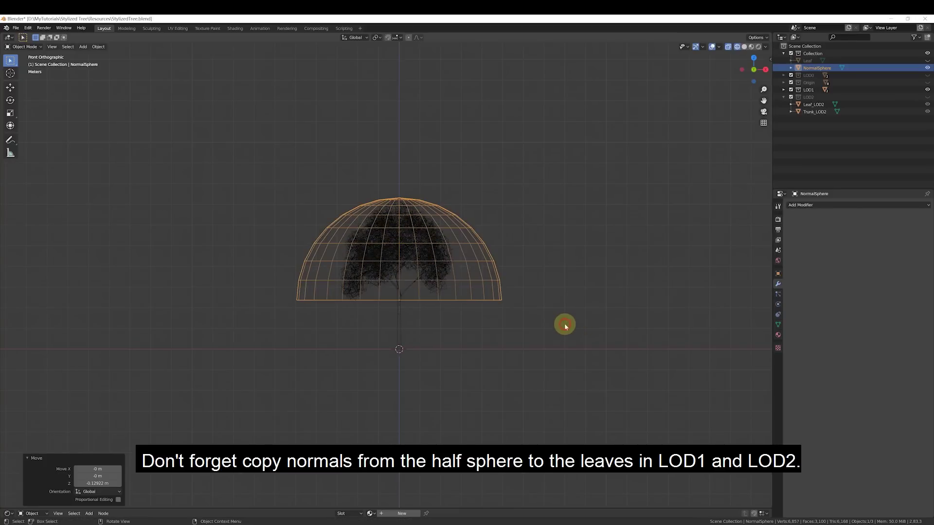
key(s)
click(570, 330)
key(g)
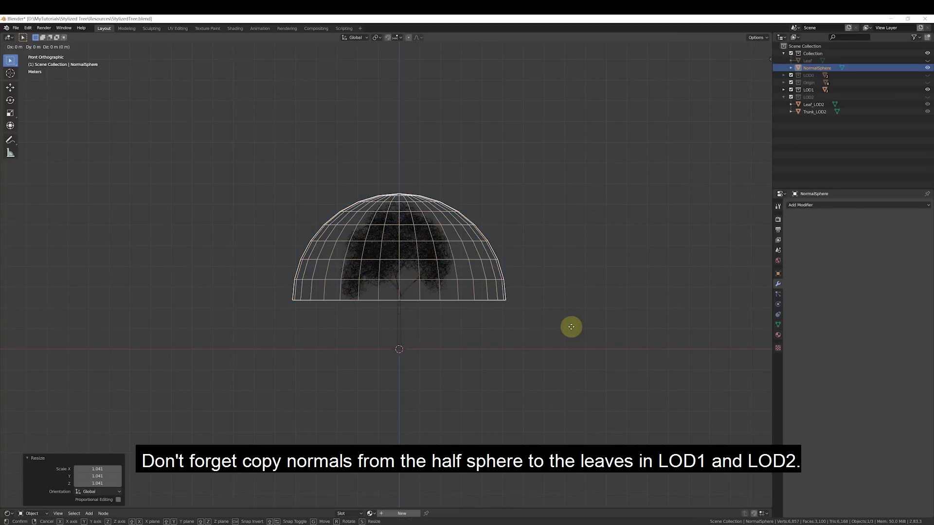
key(z)
click(570, 329)
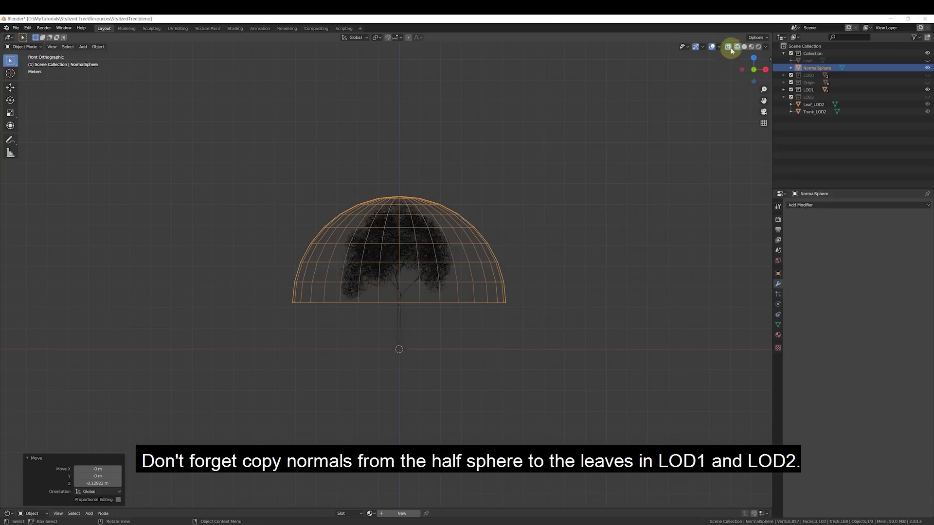
click(744, 48)
mouse_move(689, 183)
middle_down()
mouse_move(663, 203)
mouse_move(535, 196)
mouse_move(538, 181)
mouse_move(603, 192)
middle_up()
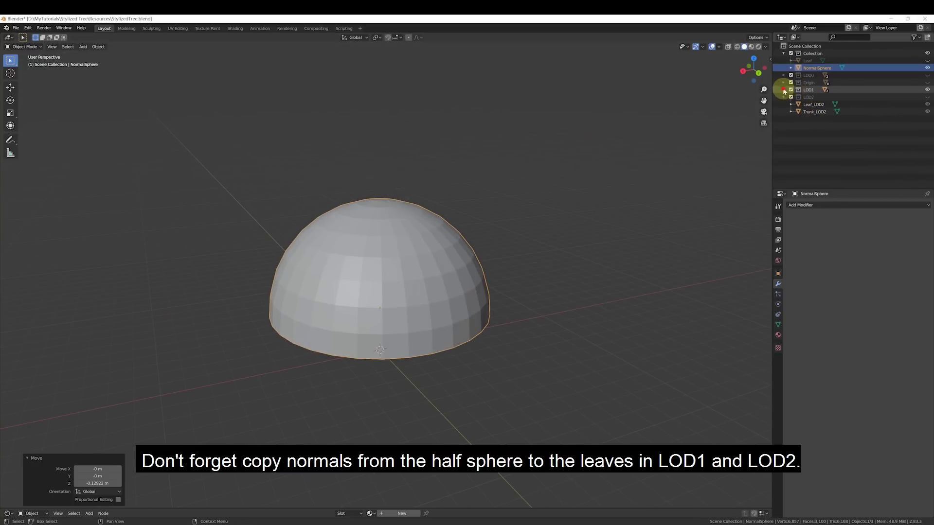
- Enable Auto Smooth for Leaf_LOD1 in the LOD1 collection and open its modifier settings
click(784, 90)
click(813, 97)
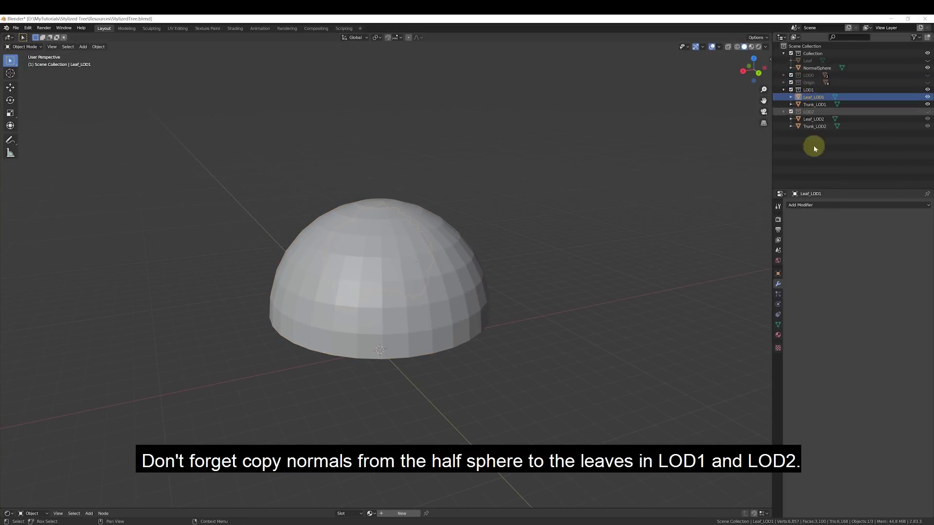
click(778, 324)
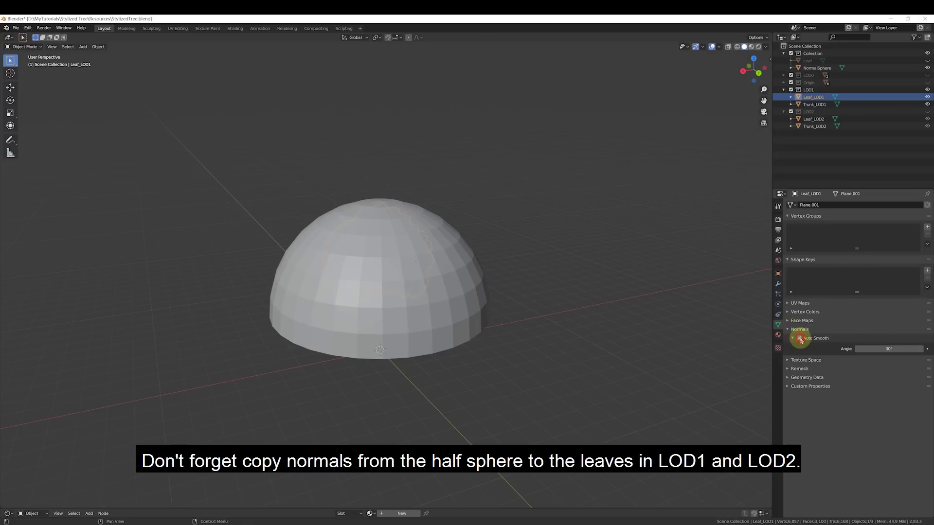
click(778, 284)
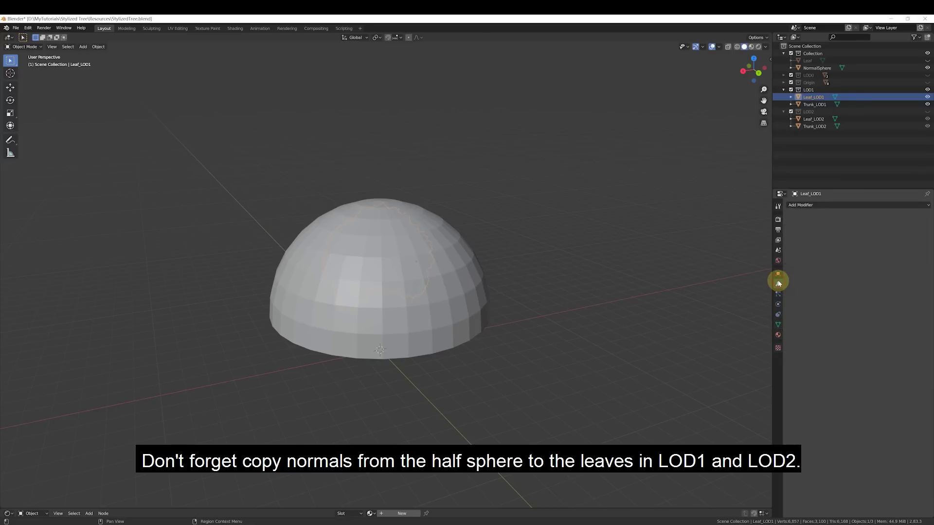
- Add and apply a Data Transfer modifier on Leaf_LOD1 copying face corner Custom Normals from NormalSphere, using Nearest Corner Of Nearest Face
click(801, 205)
click(718, 222)
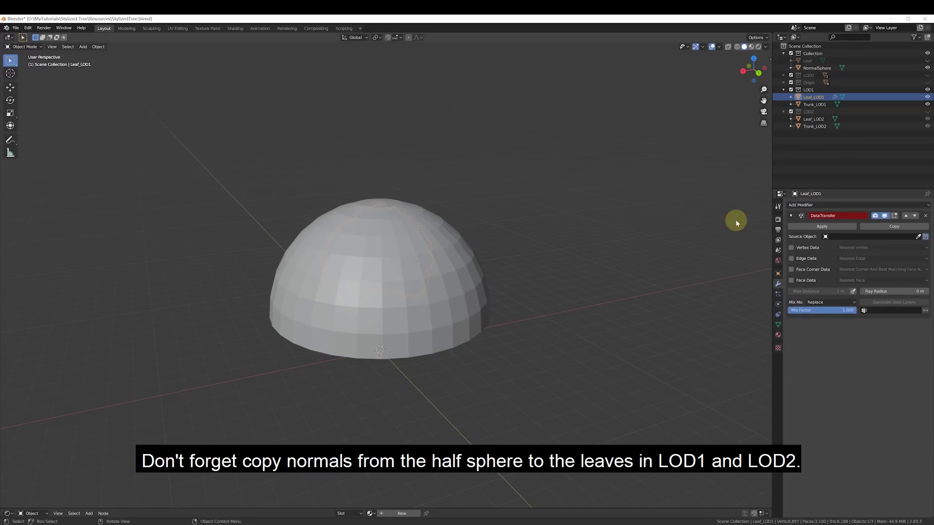
click(810, 271)
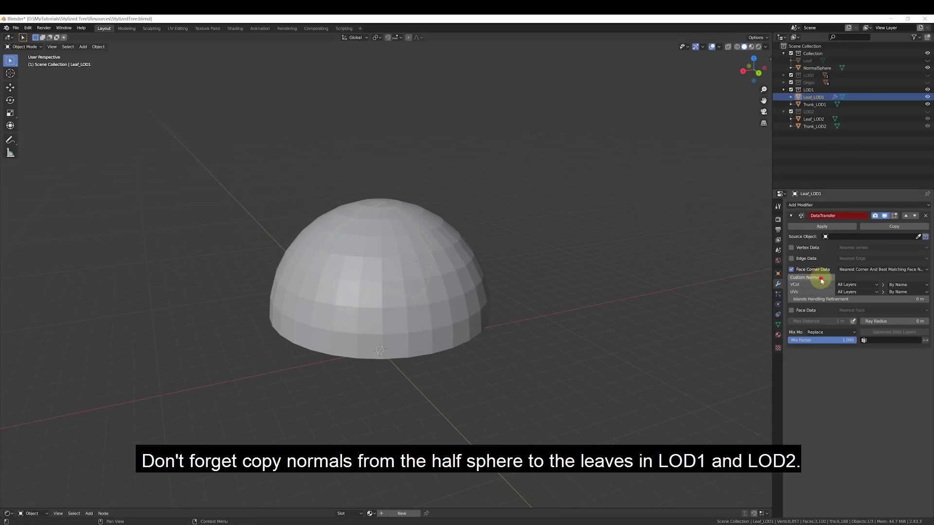
click(876, 270)
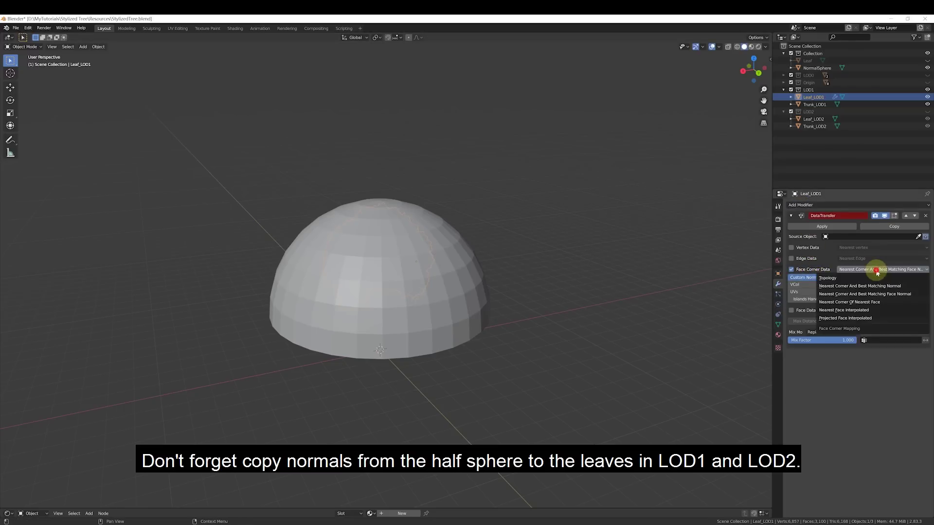
click(859, 302)
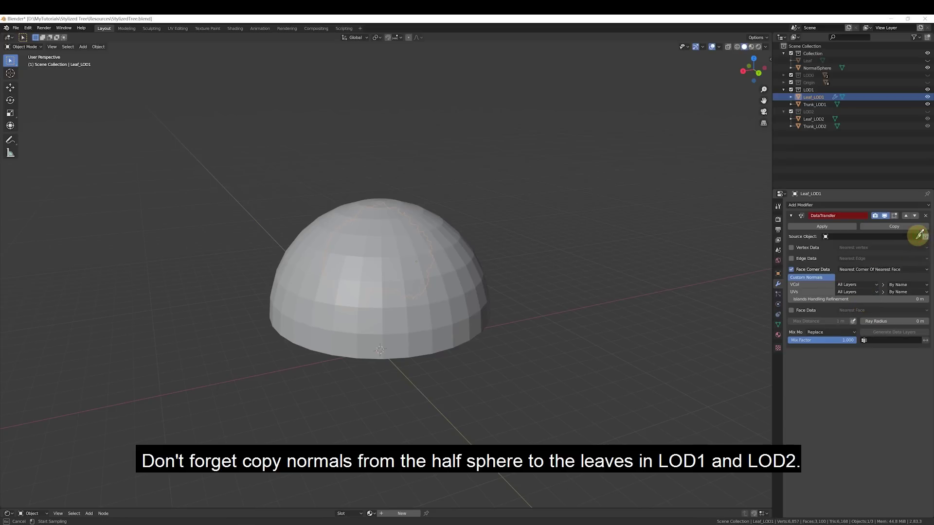
click(819, 67)
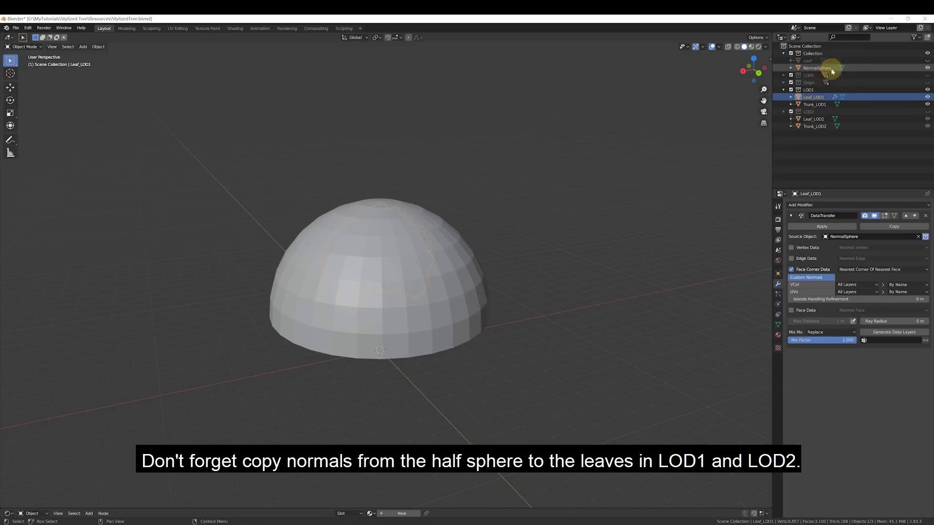
click(833, 226)
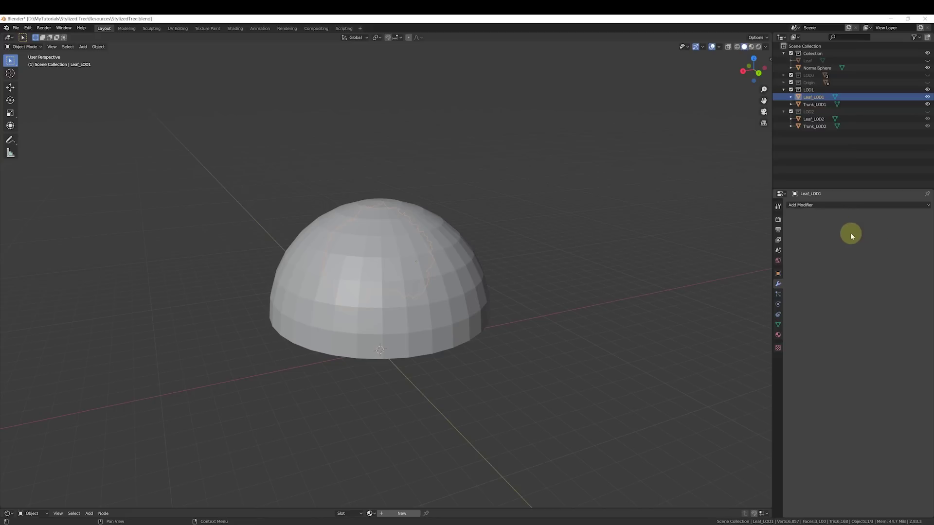
- Hide NormalSphere and show the LOD0 and LOD2 collections alongside LOD1
click(815, 68)
click(927, 68)
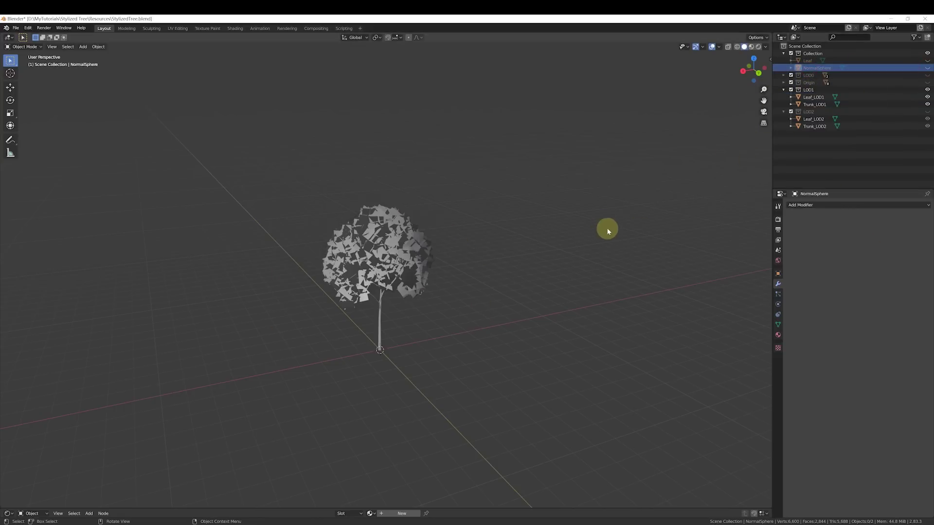
middle_drag(606, 228, 669, 204)
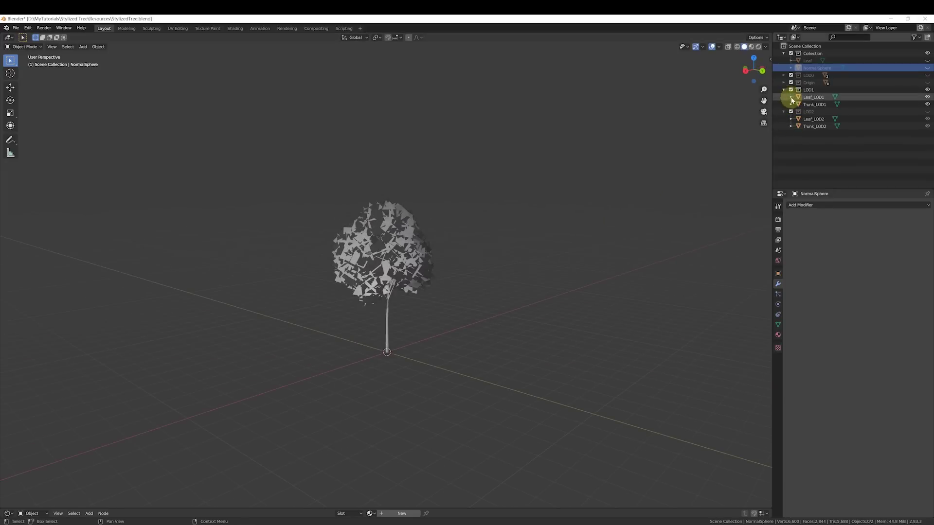
click(928, 76)
click(784, 76)
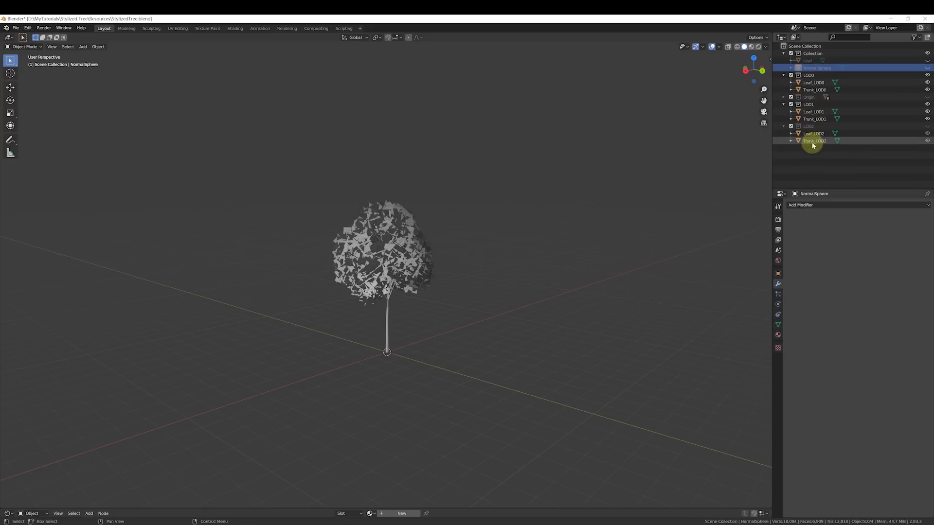
click(928, 126)
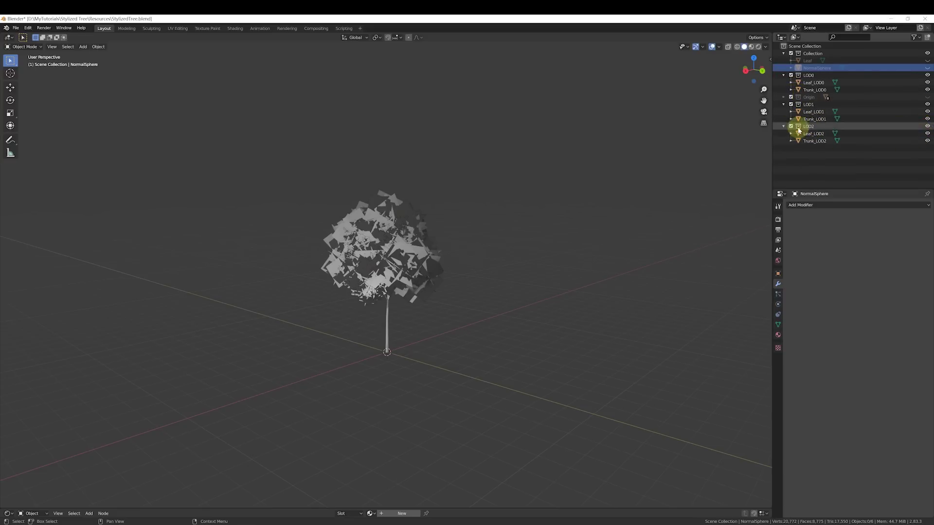
click(806, 75)
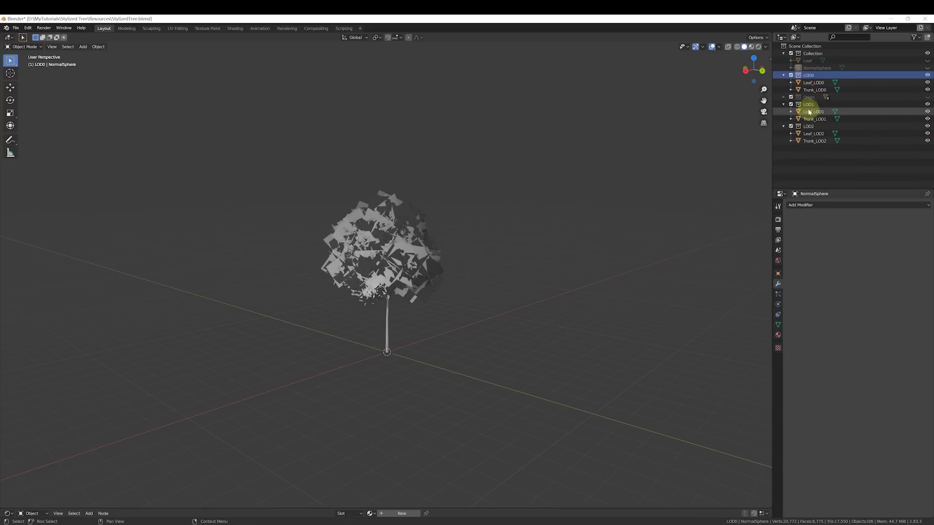
click(809, 104)
click(810, 126)
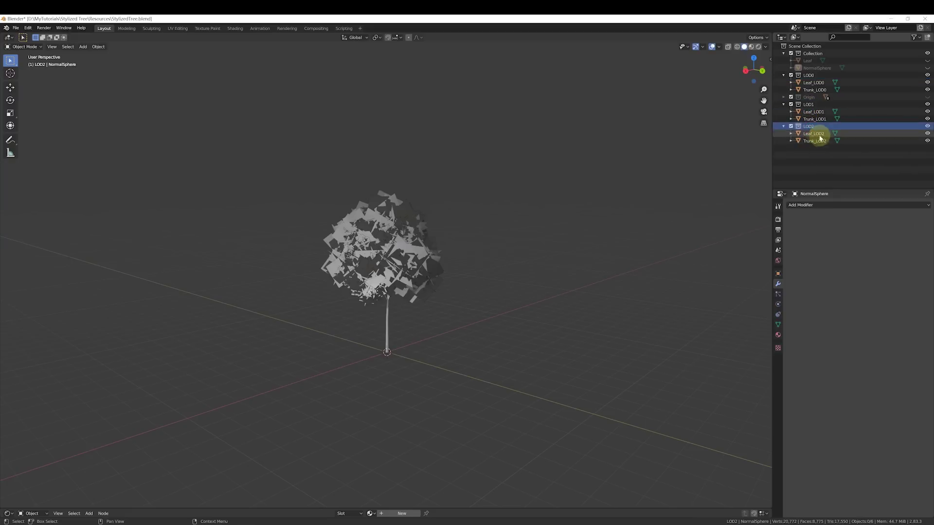
click(820, 83)
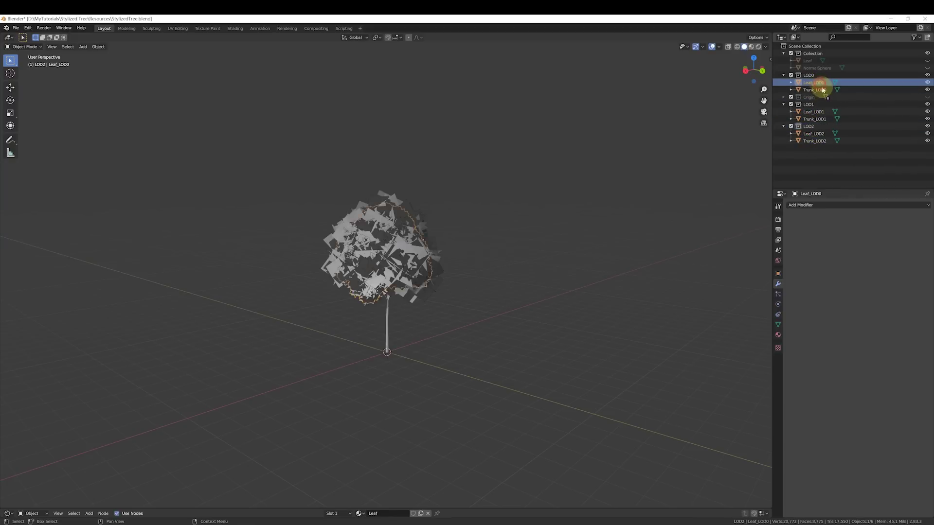
ctrl+click(822, 90)
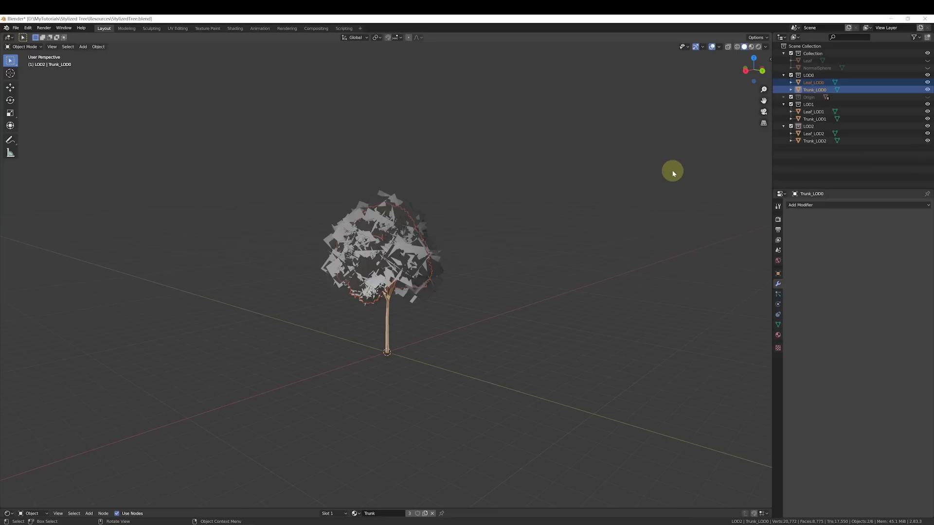
middle_drag(660, 173, 615, 173)
key(a)
key(alt+a)
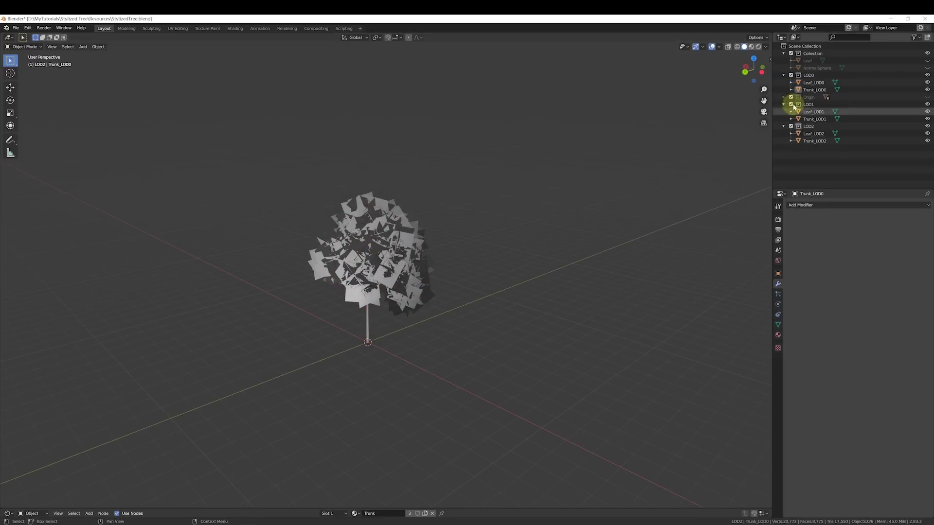
- Select Leaf_LOD0 and Trunk_LOD0, start an FBX export, and set the destination folder to UnityProject\StylizedTree\Assets\Models
click(812, 84)
ctrl+click(813, 90)
key(q)
click(540, 271)
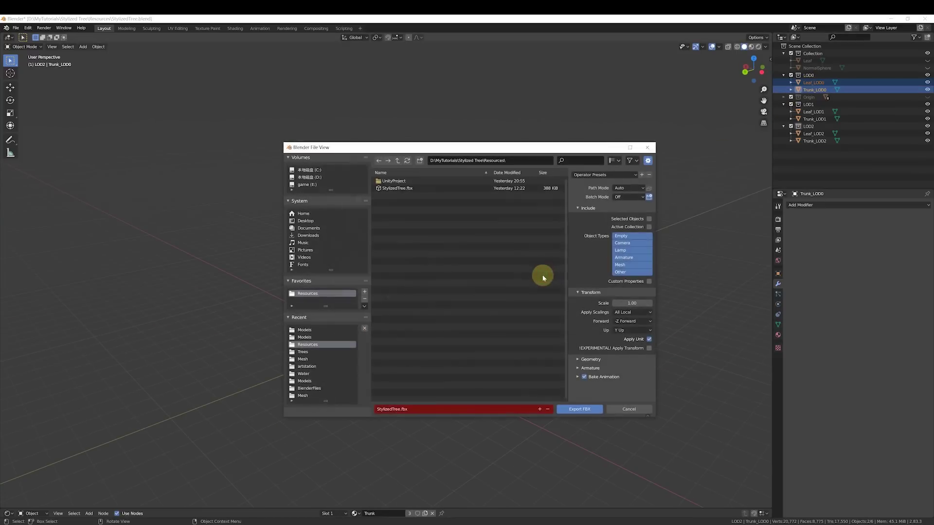
drag(510, 151, 501, 190)
click(543, 160)
text(UnityProject\StylizedTree\Assets\Models)
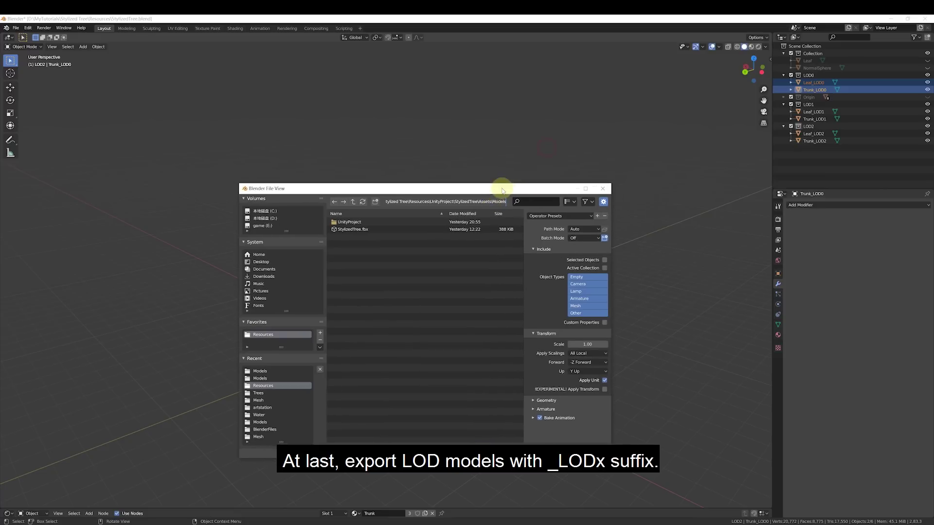
key(Return)
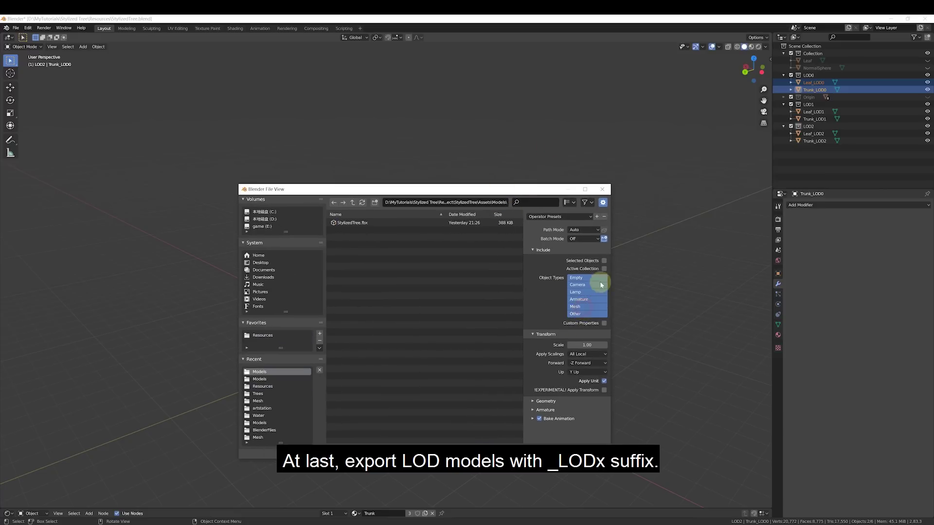
- Limit the FBX export to selected Mesh objects, with scalings set to FBX Units Scale and the experimental Apply Transform enabled
click(584, 306)
click(604, 262)
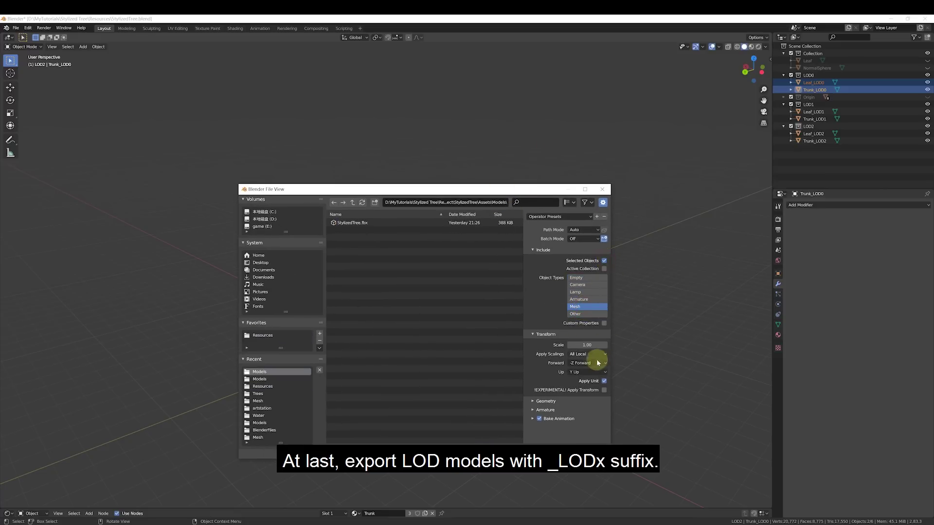
click(591, 354)
click(581, 371)
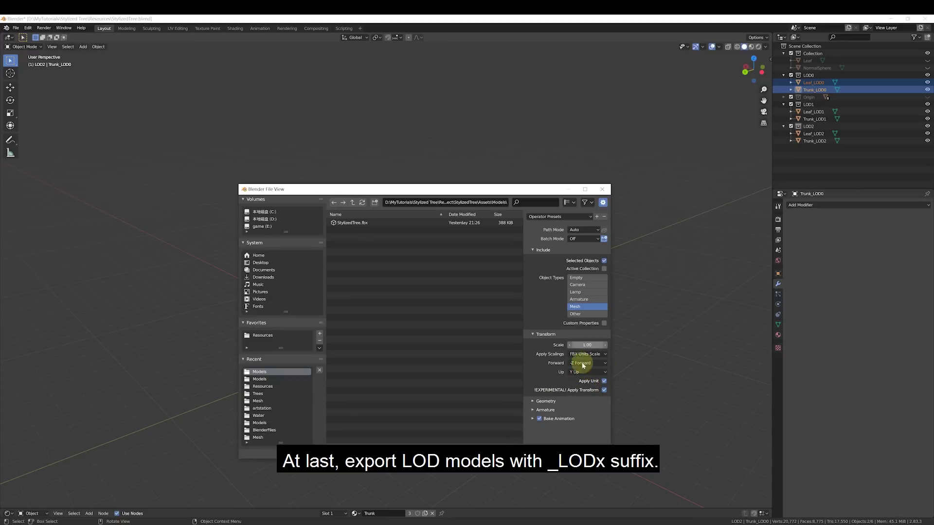
- Name the export file StylizedTree_LOD0.fbx and export the LOD0 leaves and trunk as FBX
click(421, 268)
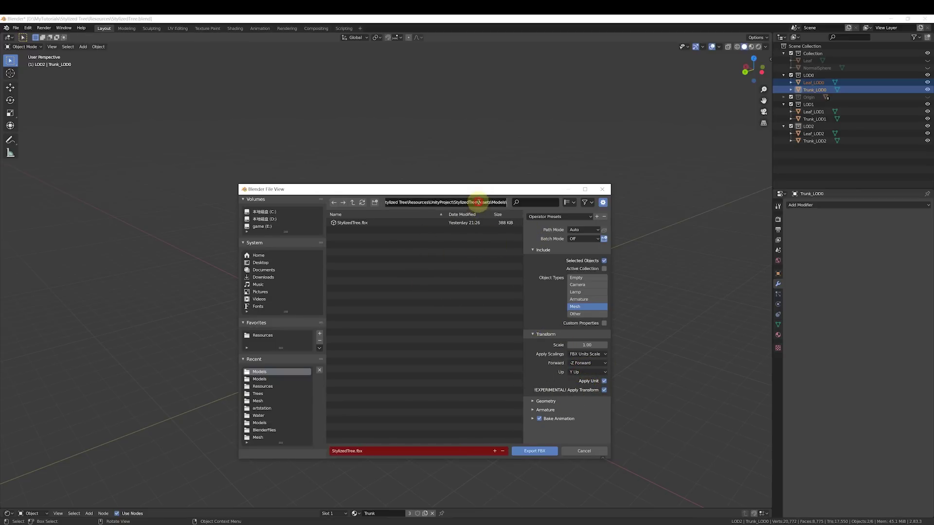
click(482, 273)
click(524, 191)
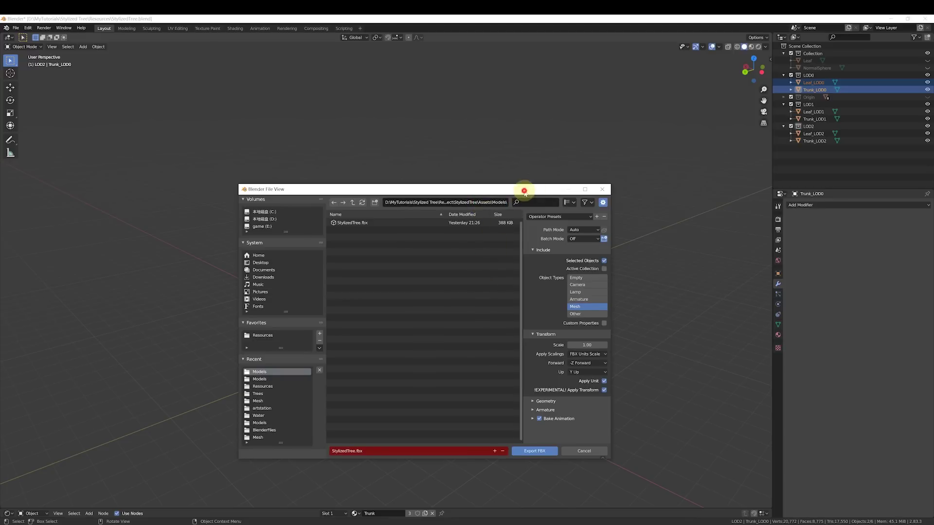
drag(525, 191, 563, 183)
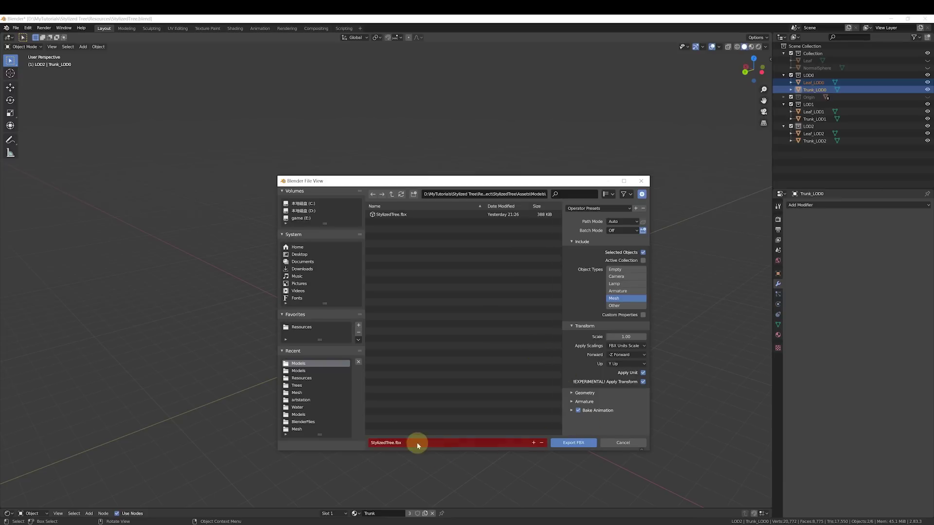
click(405, 443)
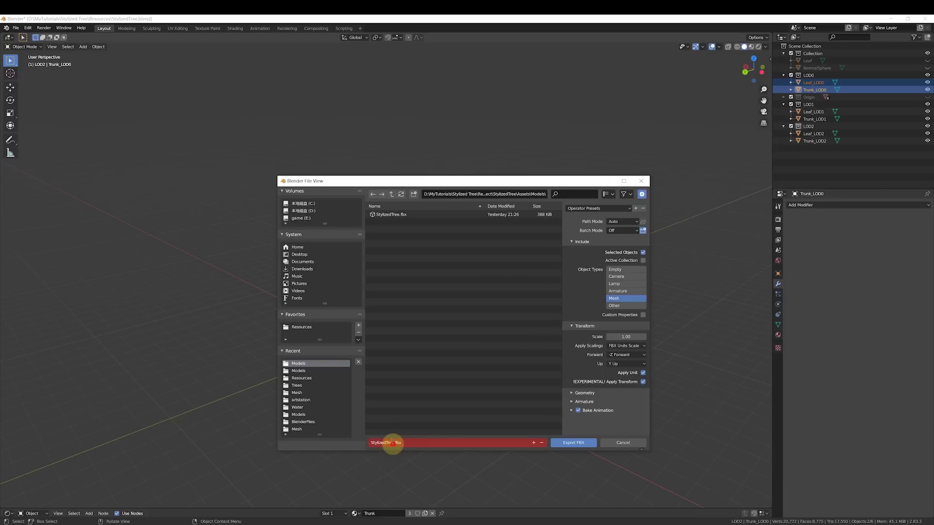
click(392, 443)
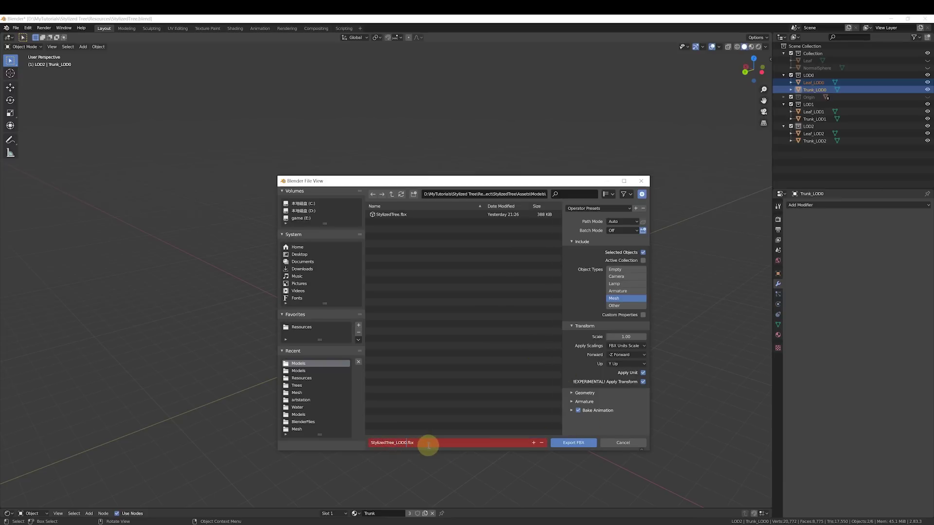
drag(377, 443, 438, 444)
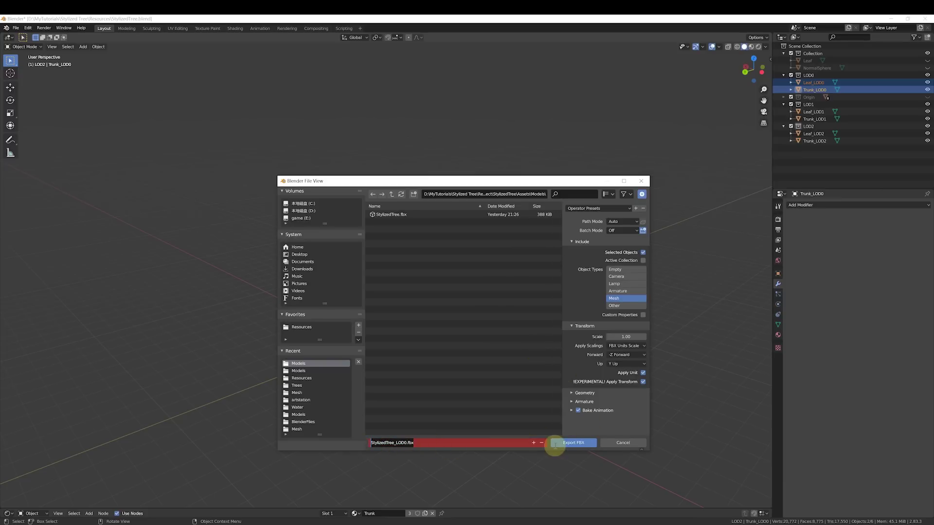
click(564, 443)
click(577, 443)
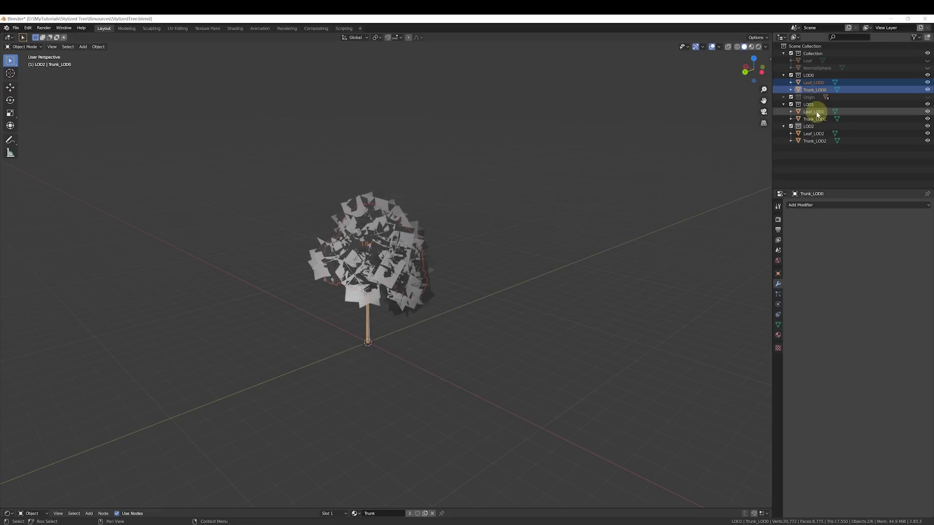
- Export Leaf_LOD1 and Trunk_LOD1 as StylizedTree_LOD1.fbx to the same Models folder with the same FBX settings
click(713, 175)
click(814, 112)
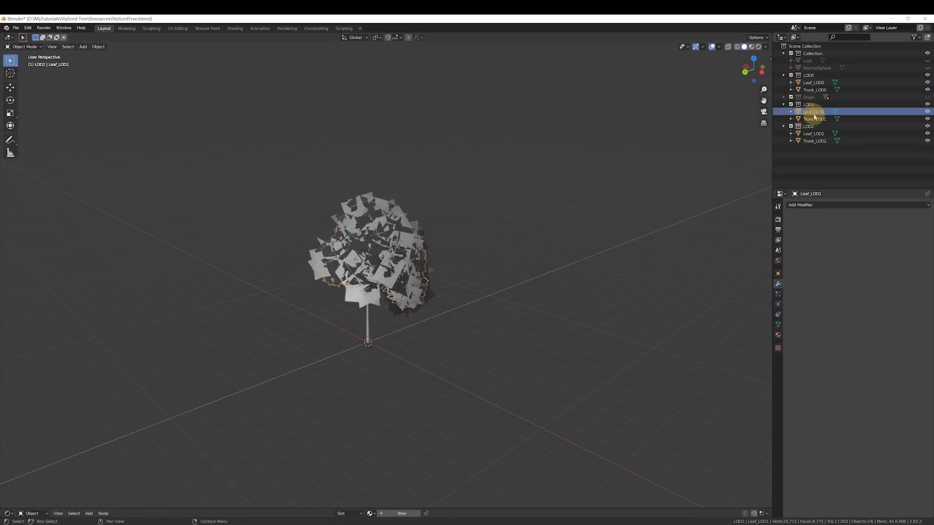
shift+click(815, 118)
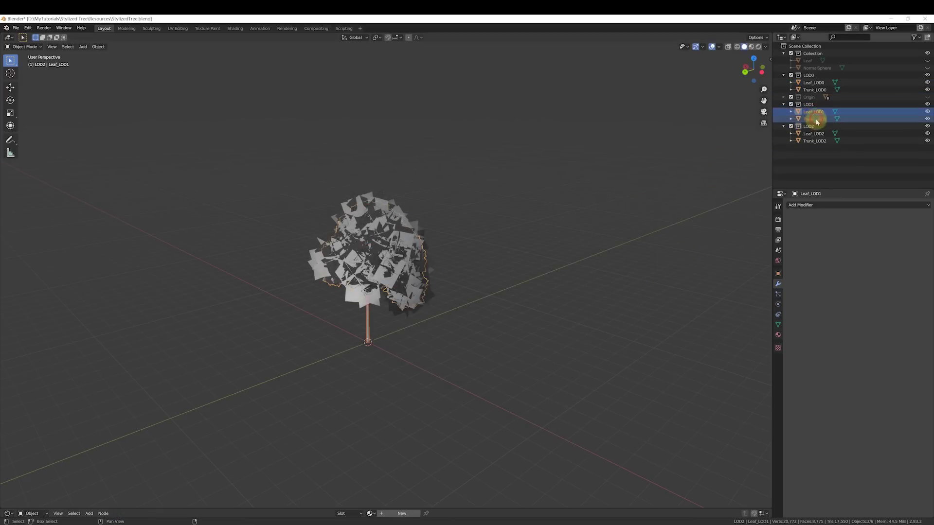
key(q)
click(608, 242)
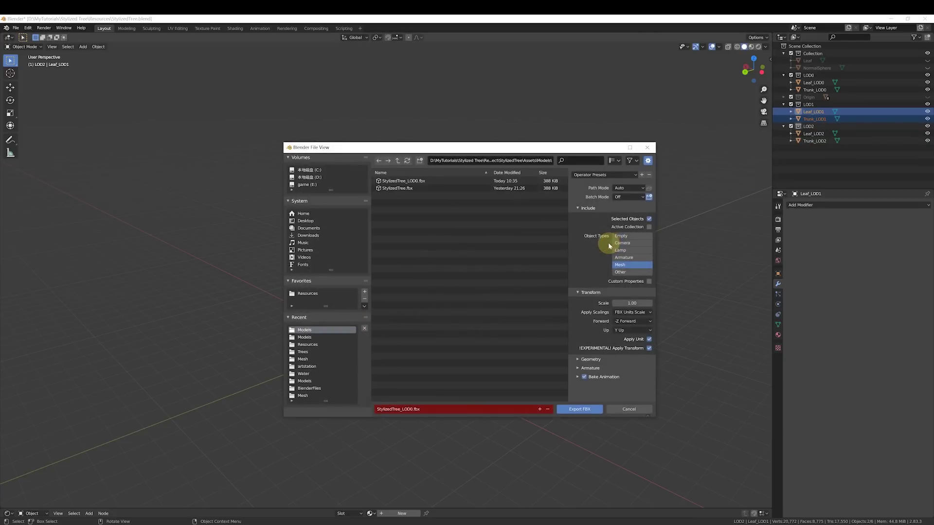
click(415, 410)
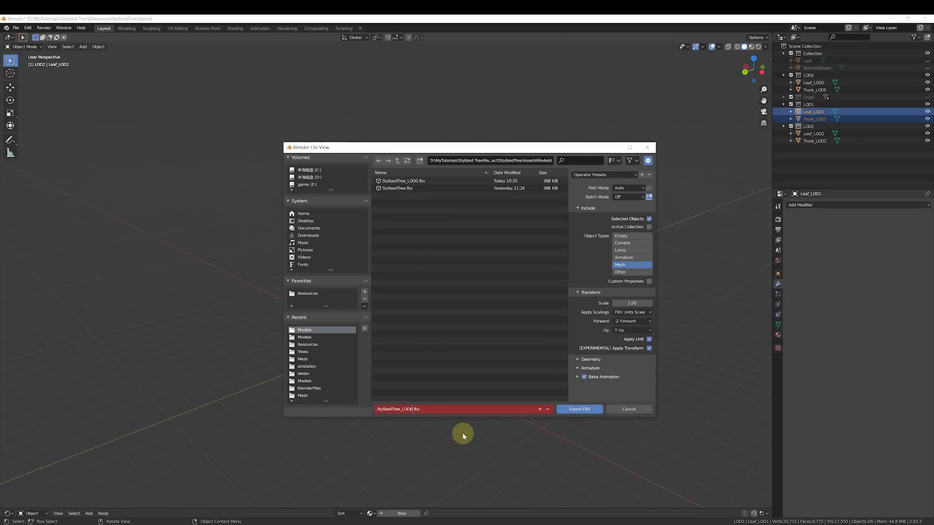
key(BackSpace)
text(1)
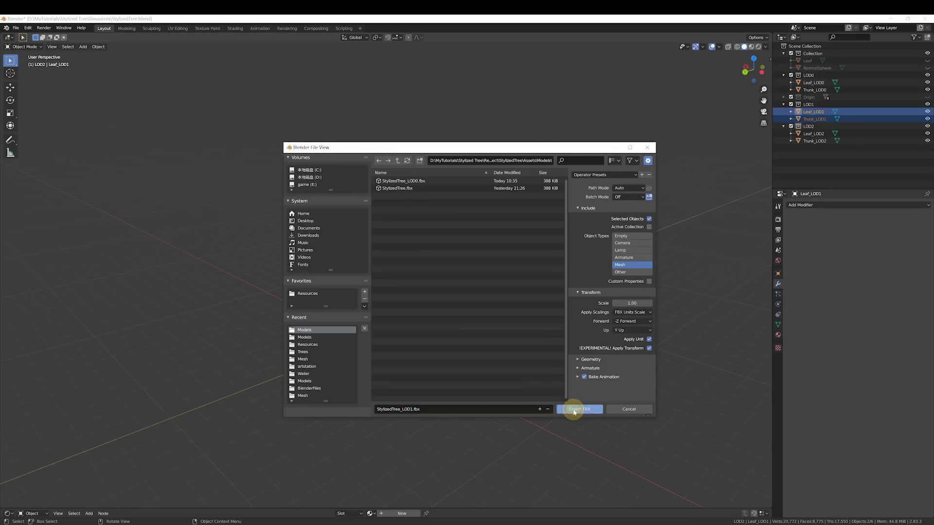
click(577, 410)
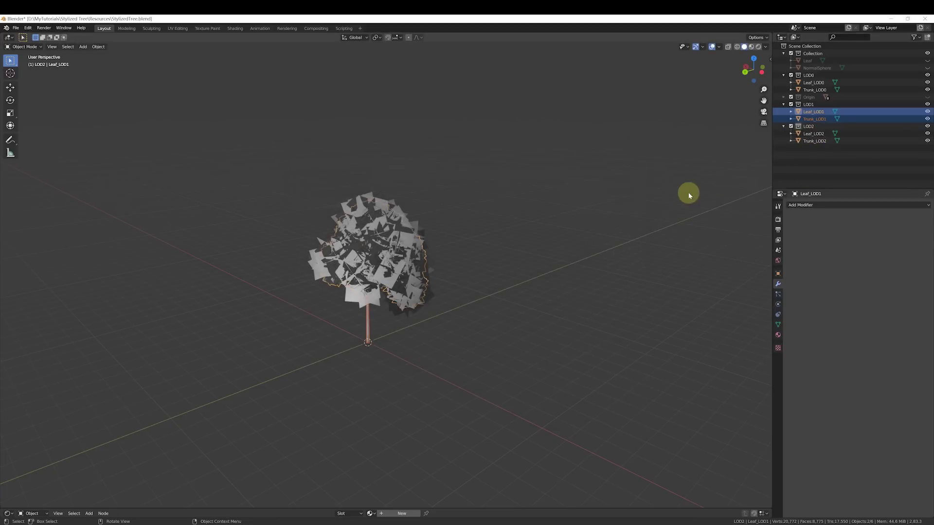
- Export Leaf_LOD2 and Trunk_LOD2 as StylizedTree_LOD2.fbx to the same Models folder with the same FBX settings
key(a)
key(a)
click(814, 133)
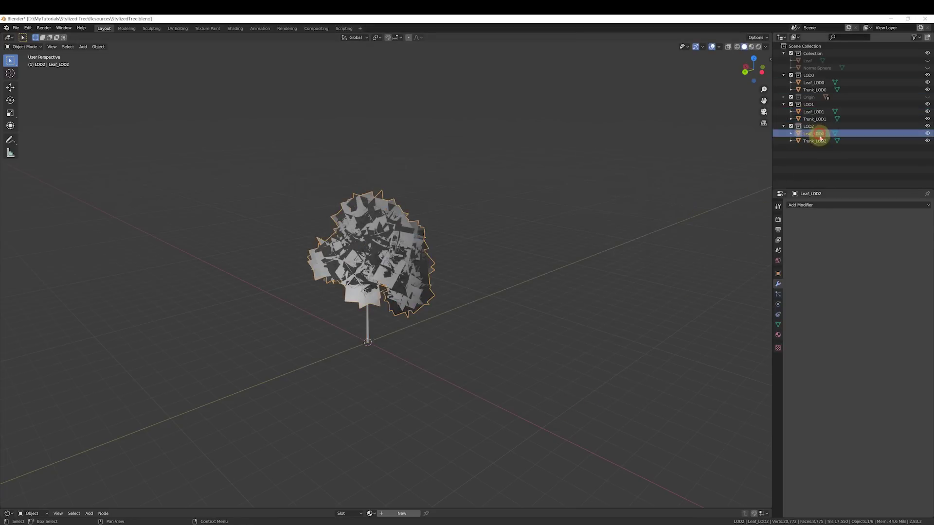
shift+click(814, 140)
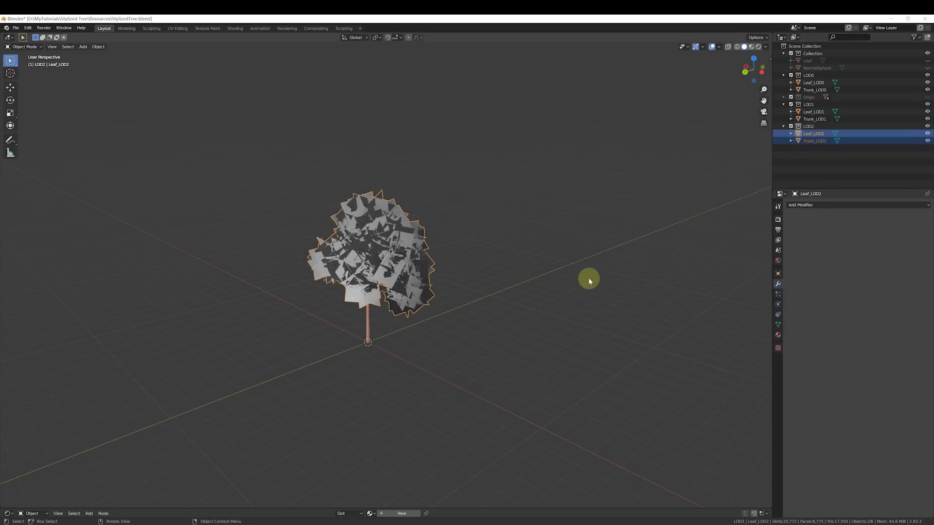
key(F3)
key(Return)
click(434, 409)
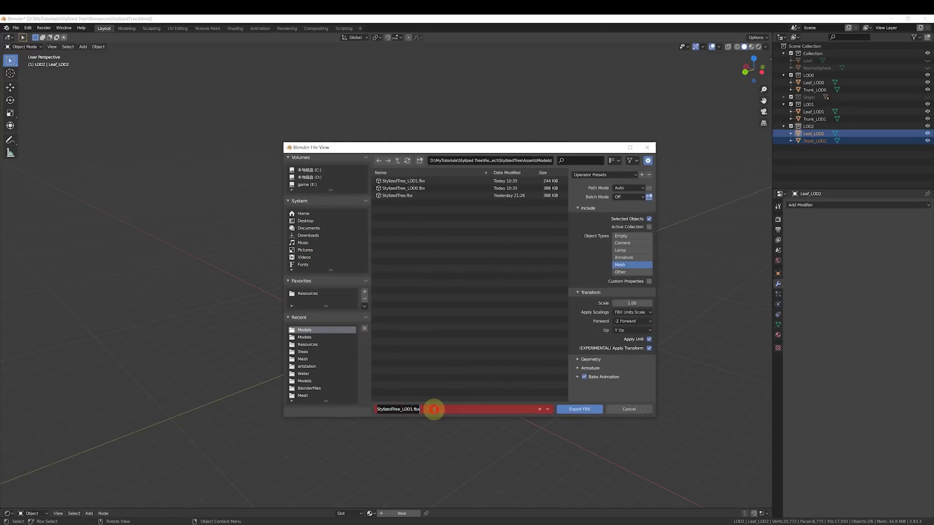
key(Left)
key(Left)
key(Left)
key(Left)
key(BackSpace)
text(2)
click(571, 410)
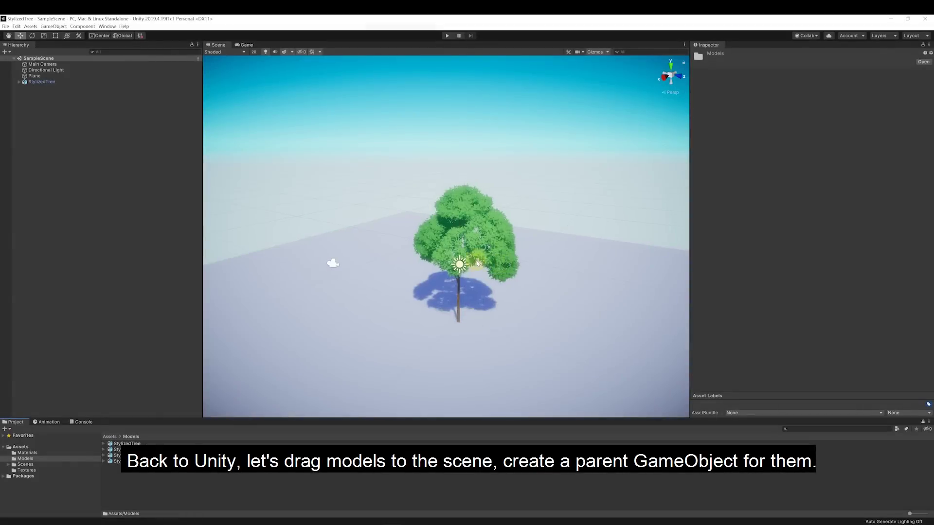
- Switch to Unity and deactivate the existing StylizedTree object in SampleScene
click(148, 450)
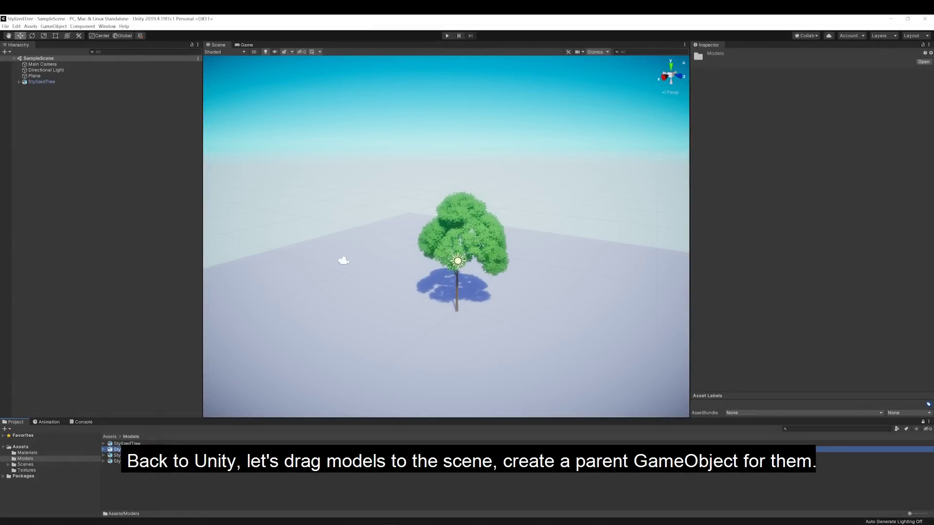
shift+click(149, 461)
click(190, 479)
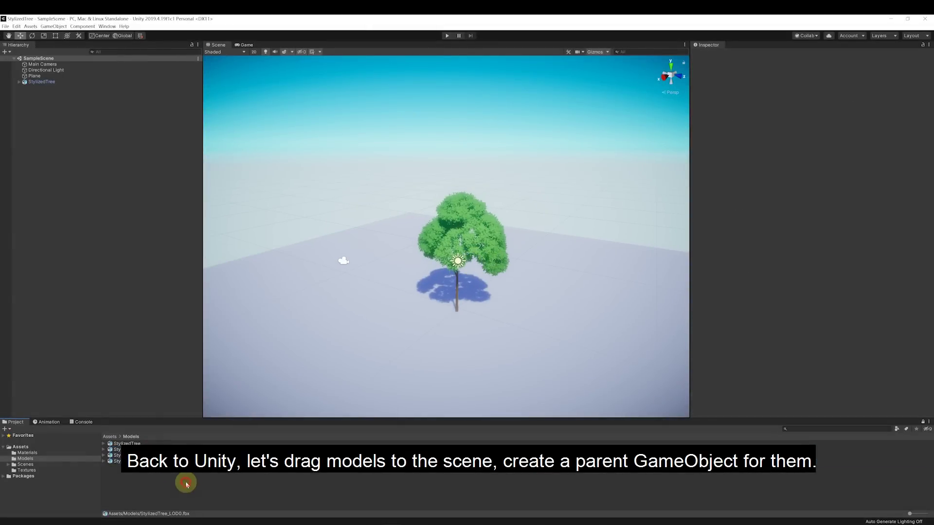
click(40, 82)
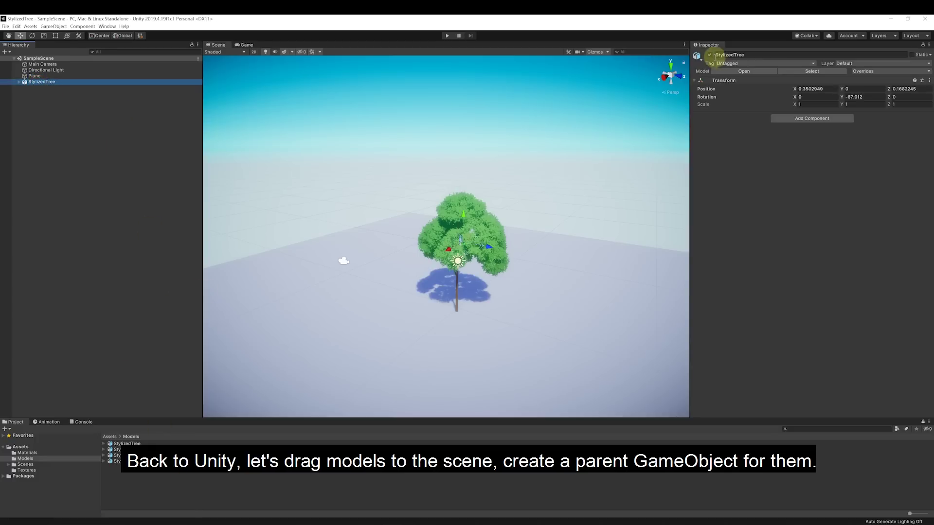
click(710, 54)
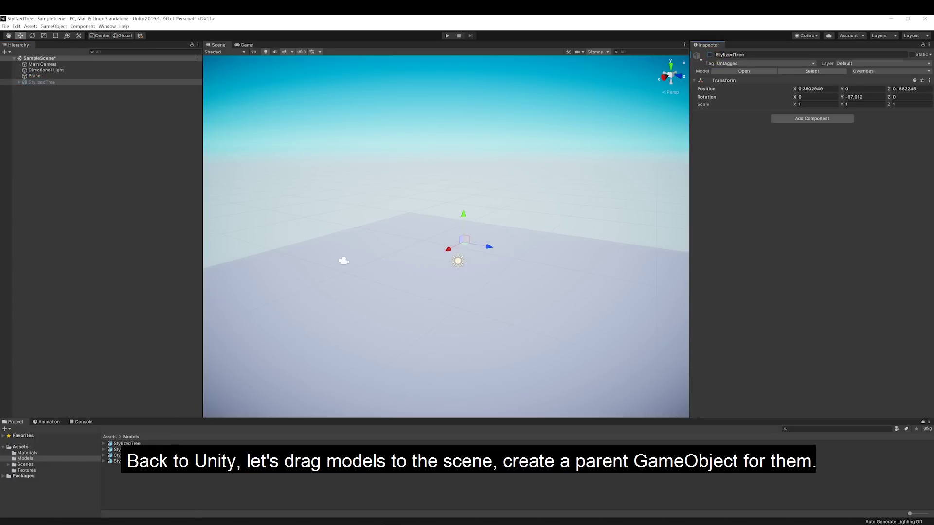
- Add the StylizedTree_LOD0, StylizedTree_LOD1 and StylizedTree_LOD2 models to the scene hierarchy together
drag(150, 443, 146, 462)
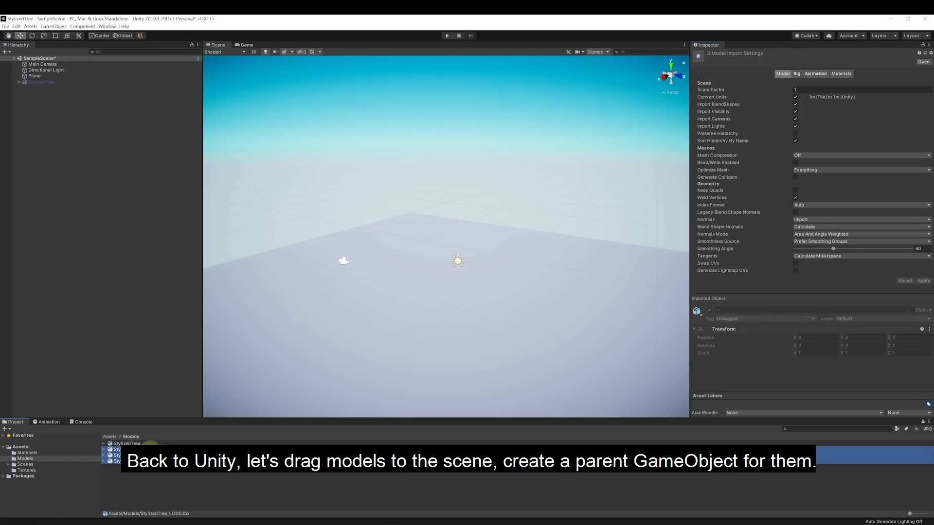
drag(117, 362, 108, 187)
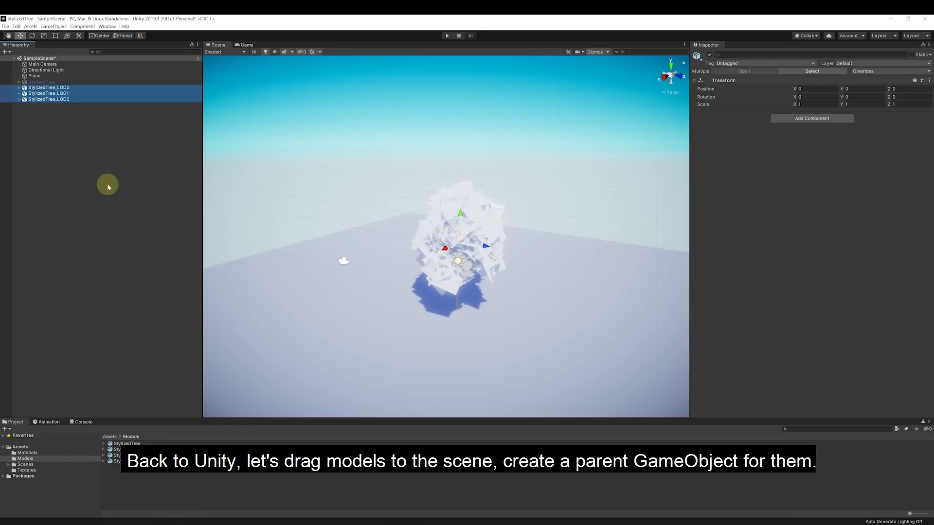
middle_drag(466, 279, 477, 240)
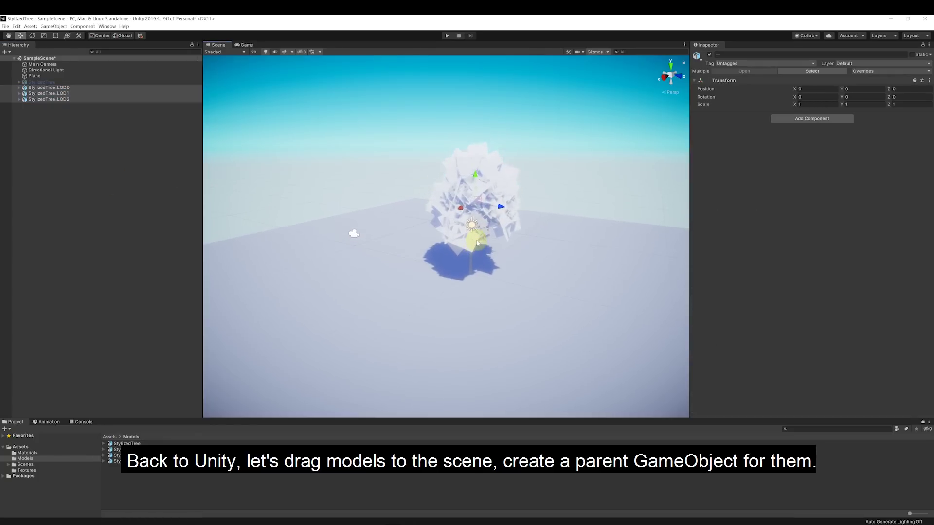
- Create an empty GameObject at the scene's root level and name it StylizedTree
right_click(65, 148)
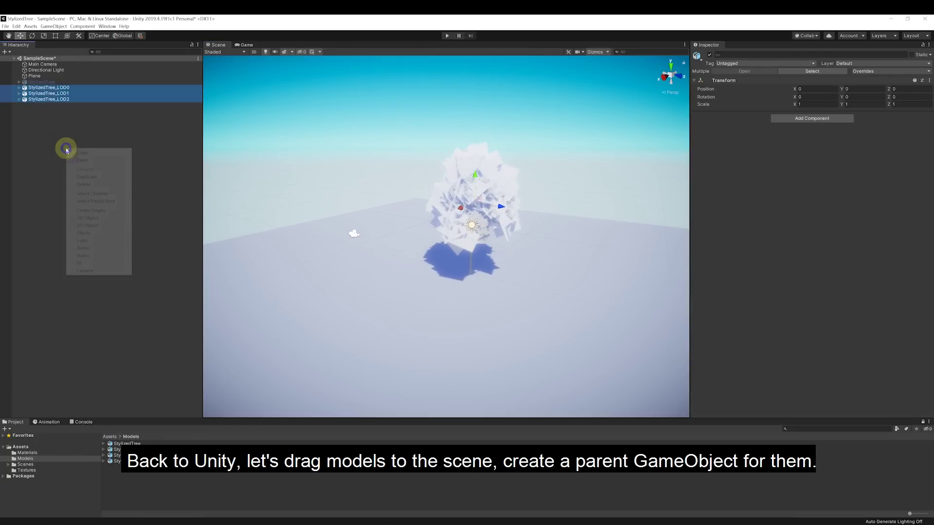
click(97, 213)
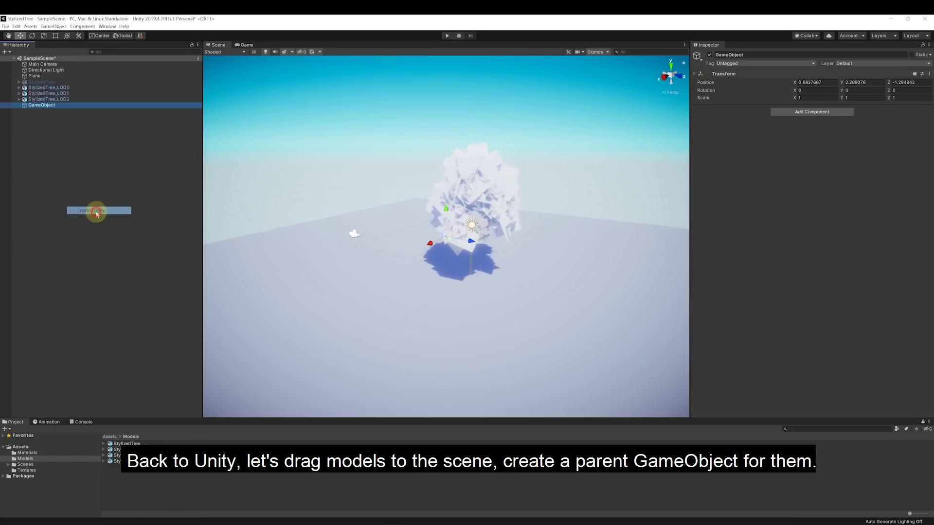
click(52, 107)
text(Stylize)
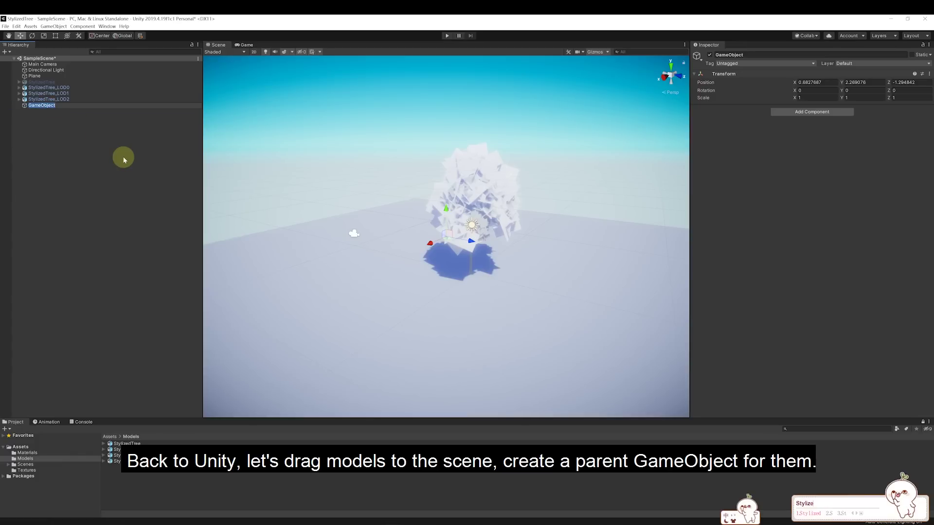
text(d)
key(space)
text(Tree)
key(Return)
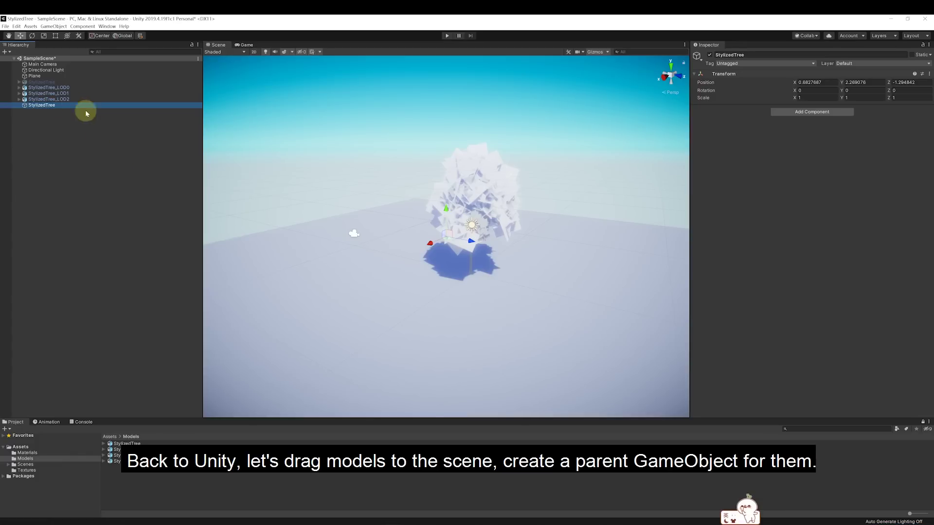
- Make StylizedTree_LOD0, StylizedTree_LOD1 and StylizedTree_LOD2 children of the new StylizedTree object
click(56, 88)
shift+click(66, 100)
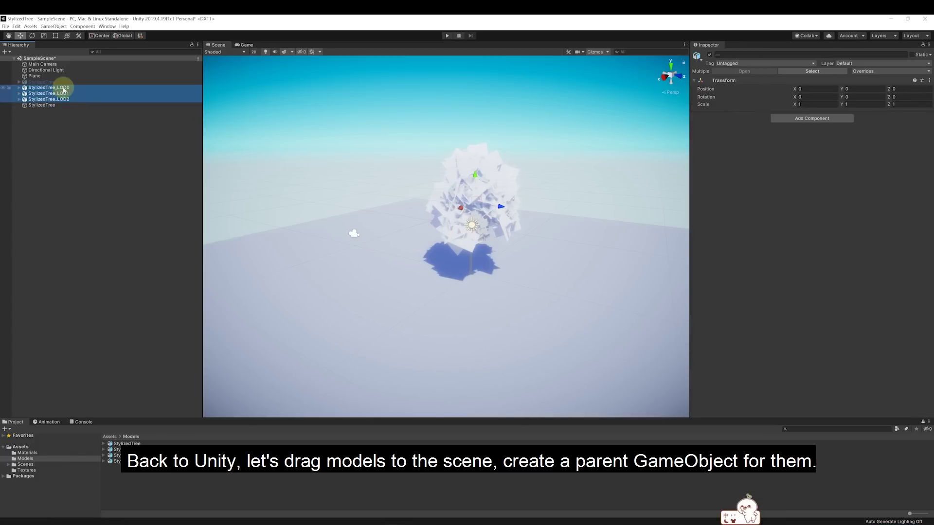
drag(47, 107, 47, 107)
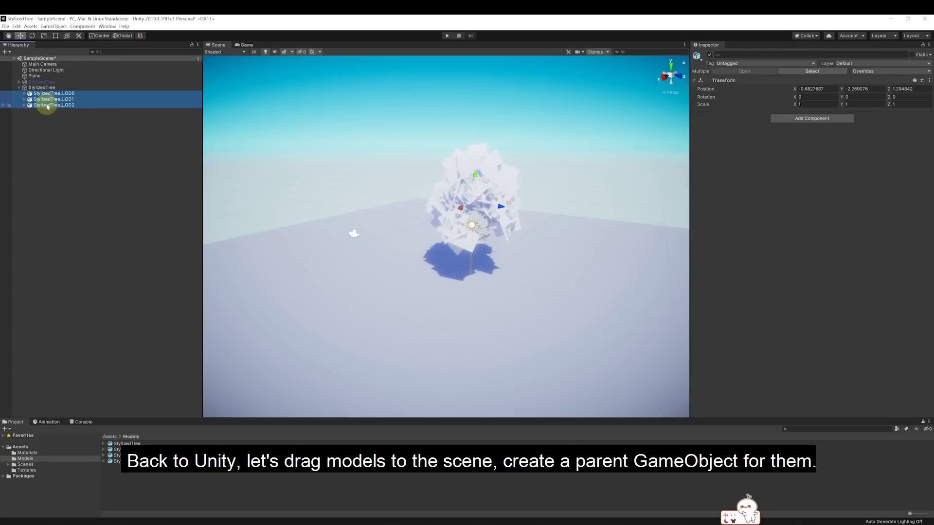
click(62, 139)
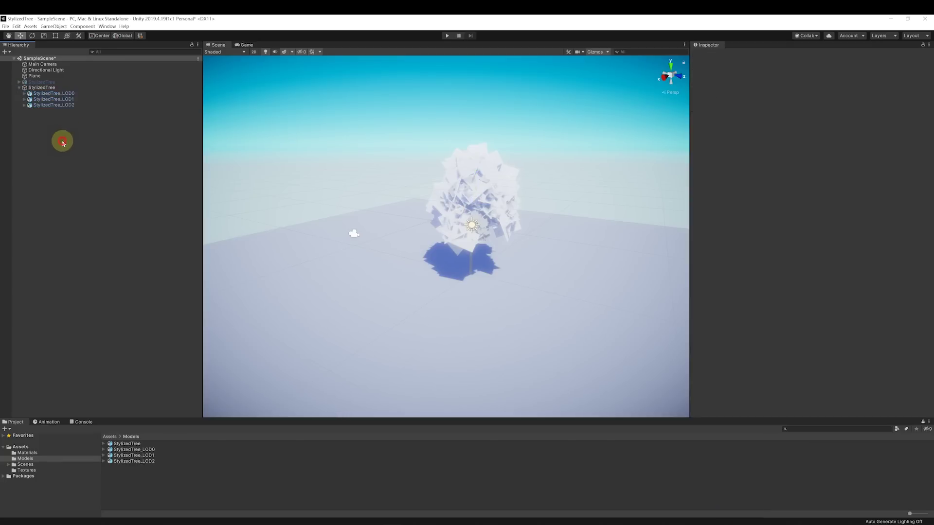
- Rotate the parent StylizedTree object about the vertical axis to a Y rotation of about -119 degrees
click(46, 89)
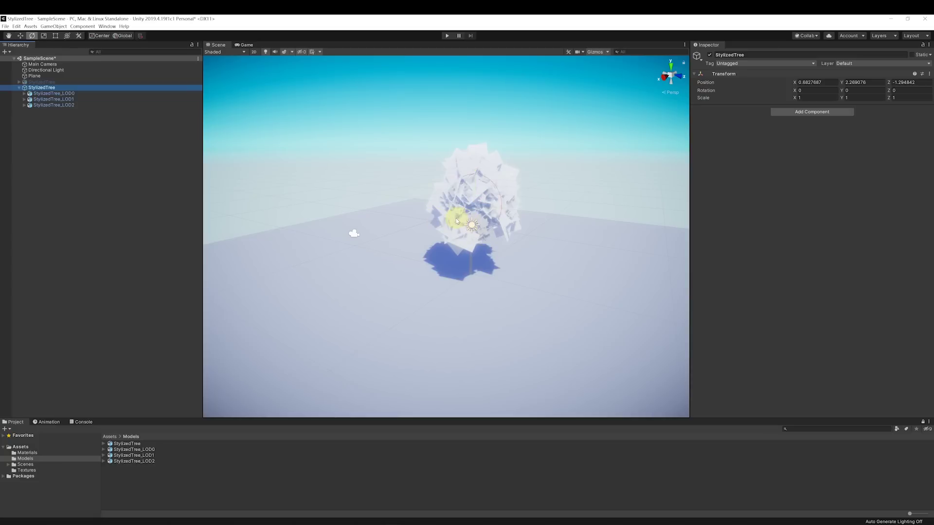
drag(478, 210, 444, 220)
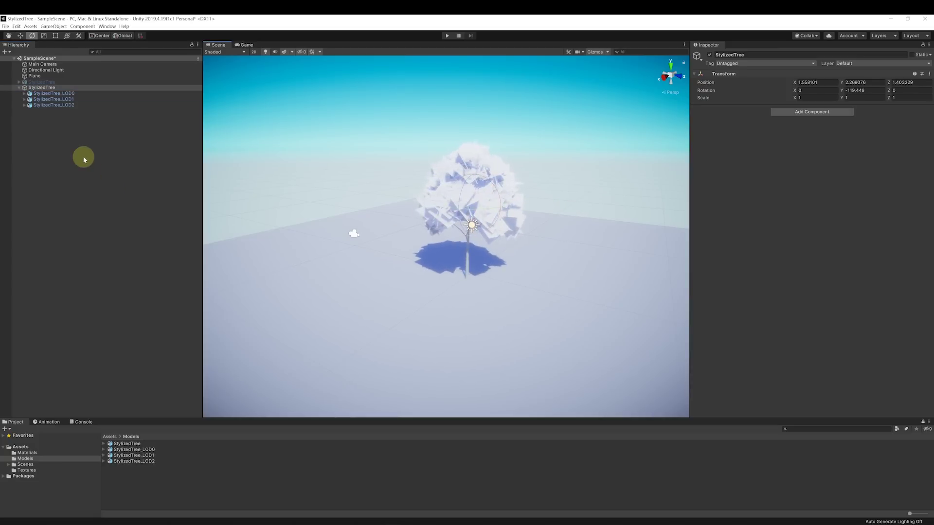
click(54, 93)
click(63, 99)
click(61, 106)
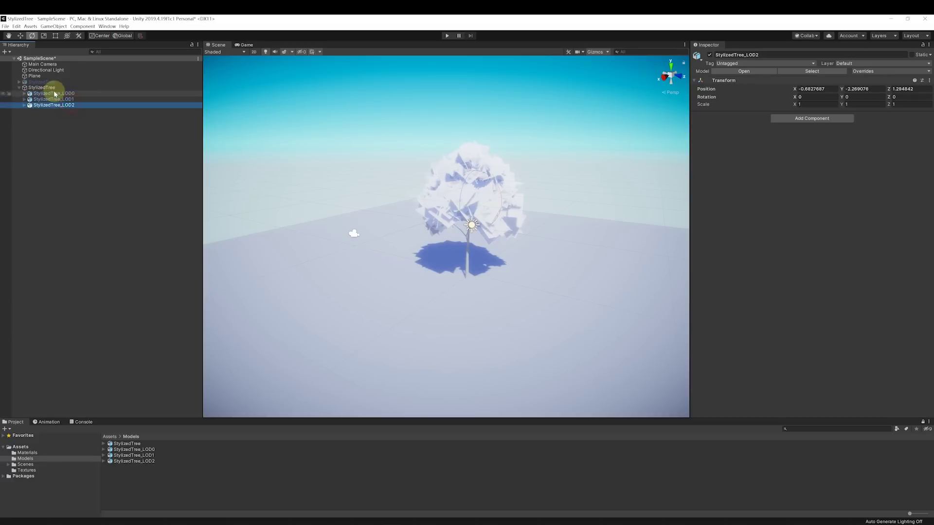
click(54, 94)
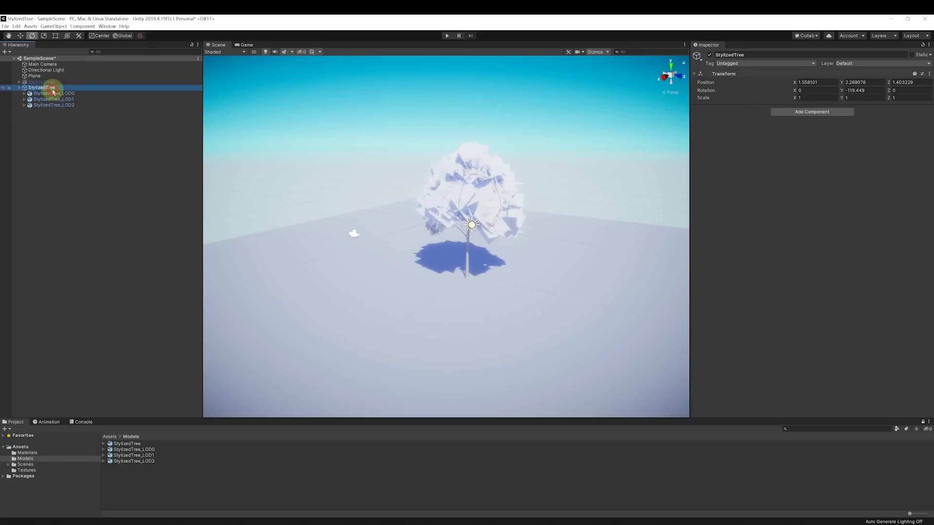
- Expand the LOD models and assign the Leaf material to Leaf_LOD0, Leaf_LOD1 and Leaf_LOD2 together
click(25, 94)
click(24, 111)
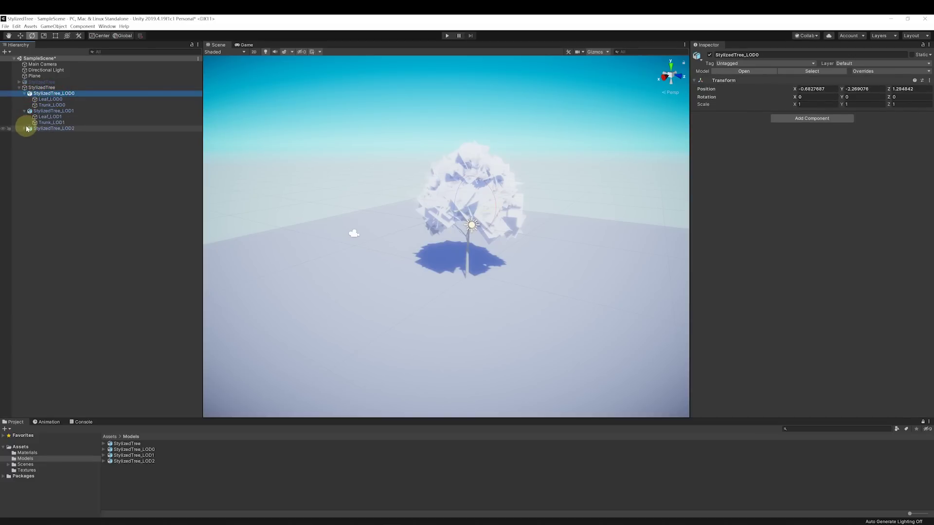
click(57, 99)
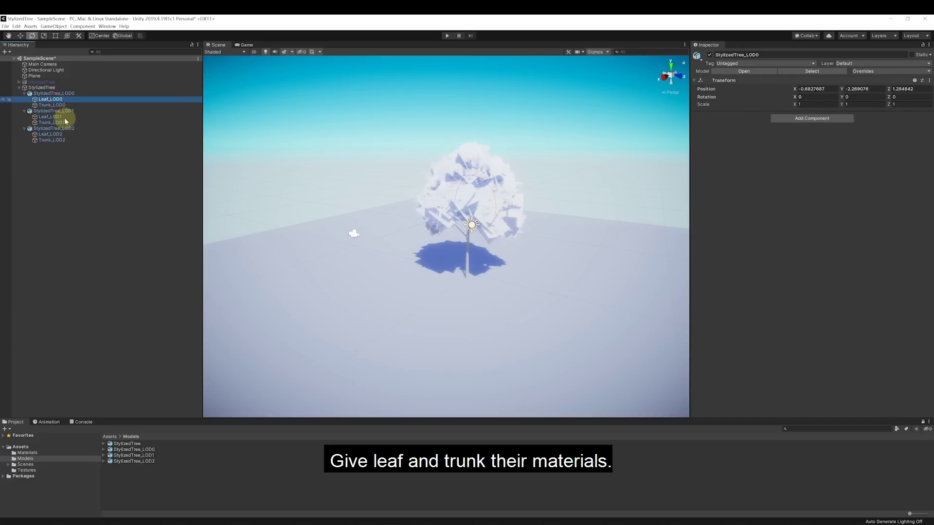
ctrl+click(56, 118)
ctrl+click(58, 135)
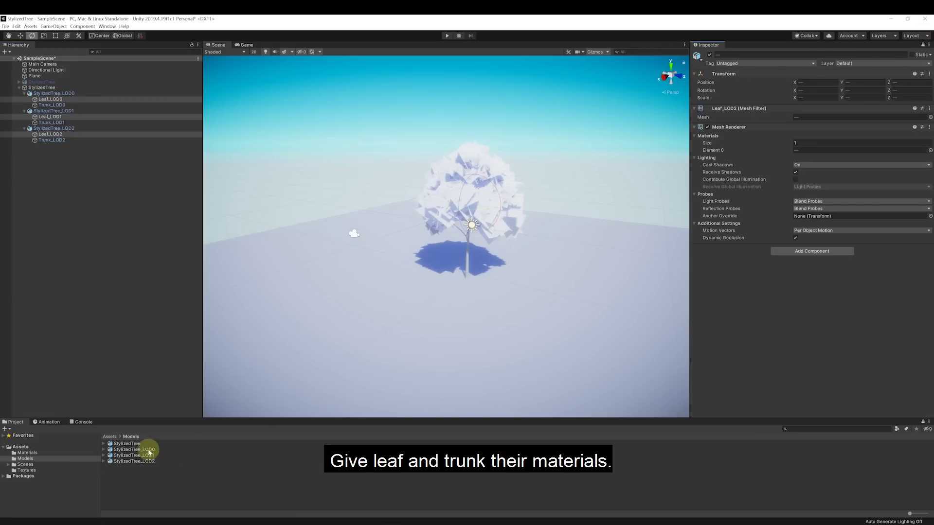
click(111, 437)
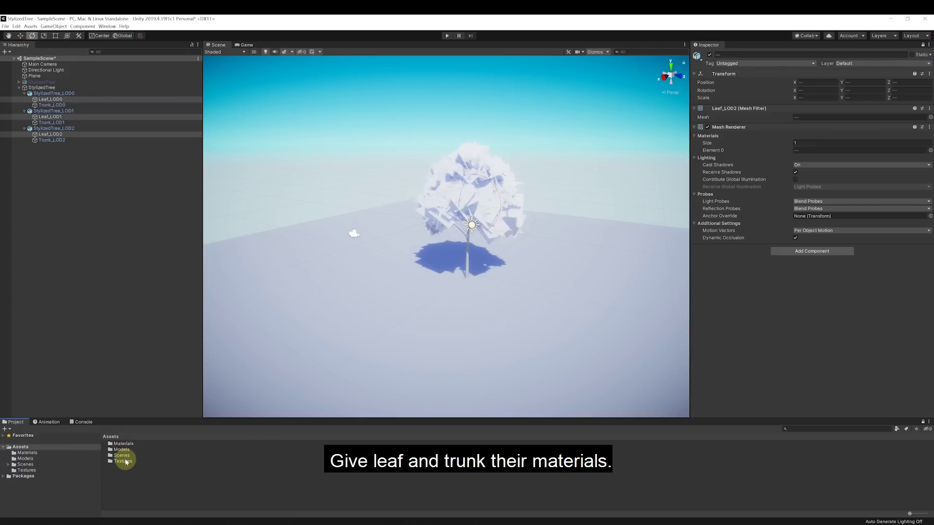
double_click(123, 443)
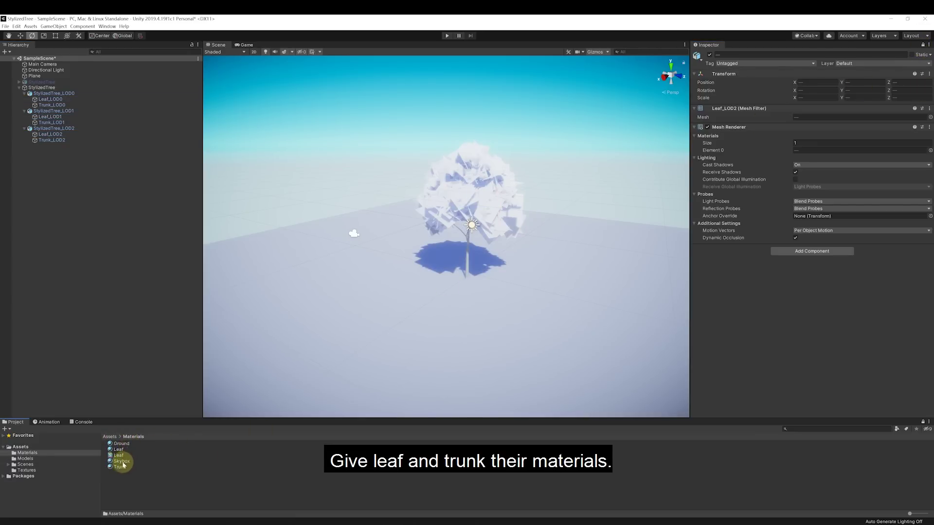
drag(121, 452, 799, 150)
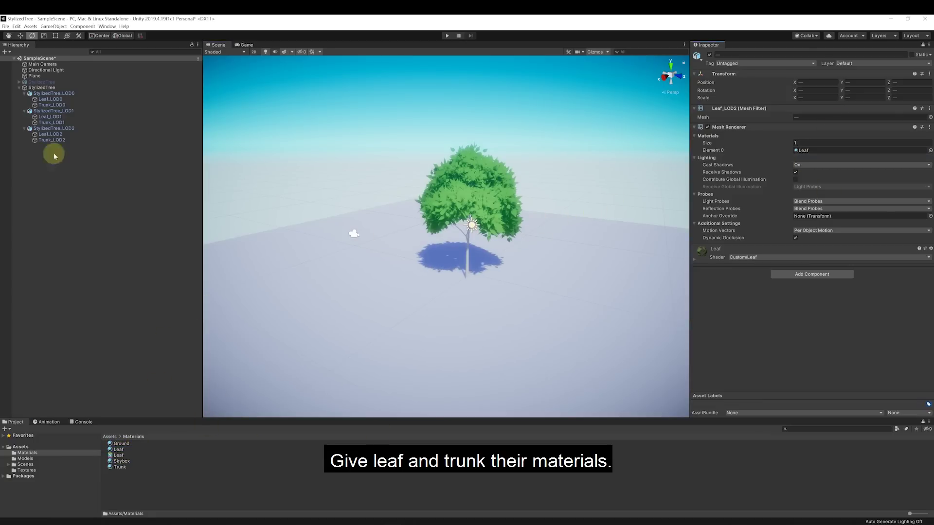
- Assign the Trunk material to Trunk_LOD0, Trunk_LOD1 and Trunk_LOD2 together
click(51, 105)
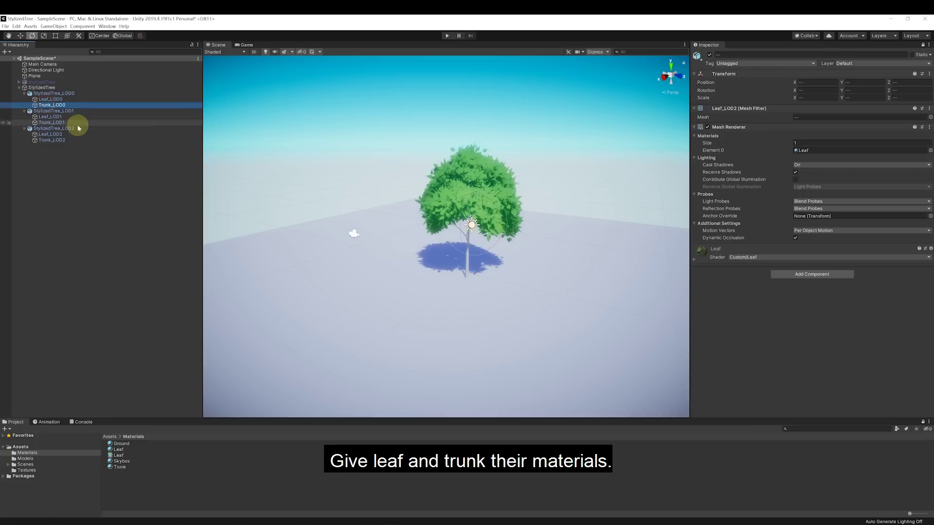
ctrl+click(53, 122)
ctrl+click(57, 141)
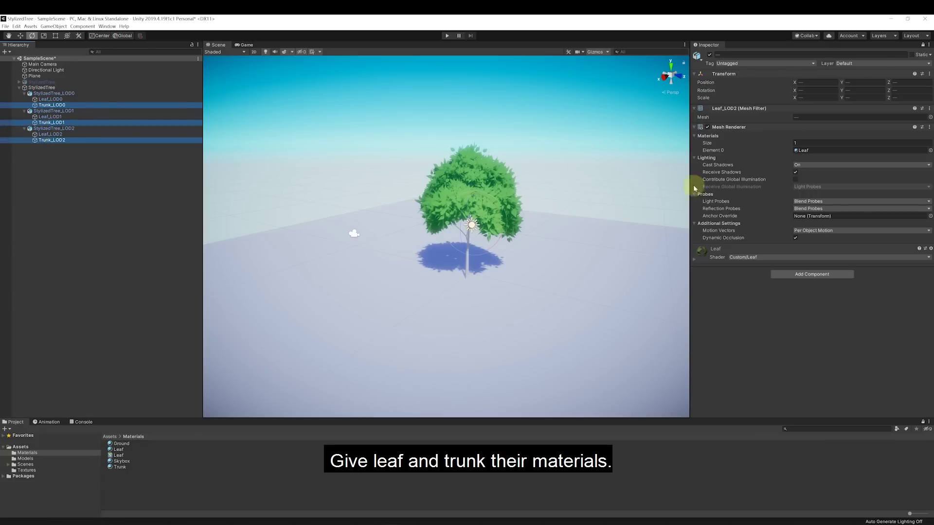
click(922, 46)
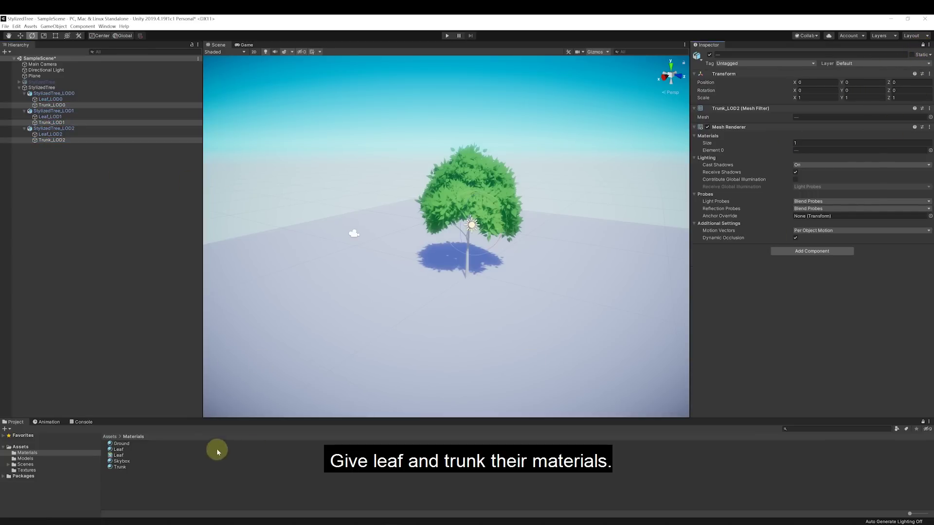
drag(124, 468, 803, 221)
drag(816, 182, 798, 159)
click(79, 221)
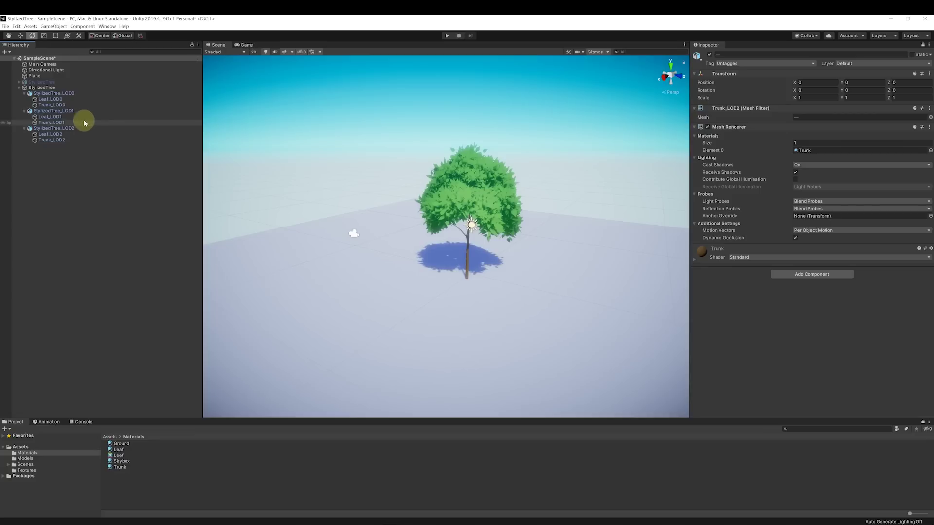
- Unlock the Inspector and add an LOD Group component to the parent StylizedTree object
click(62, 99)
click(71, 94)
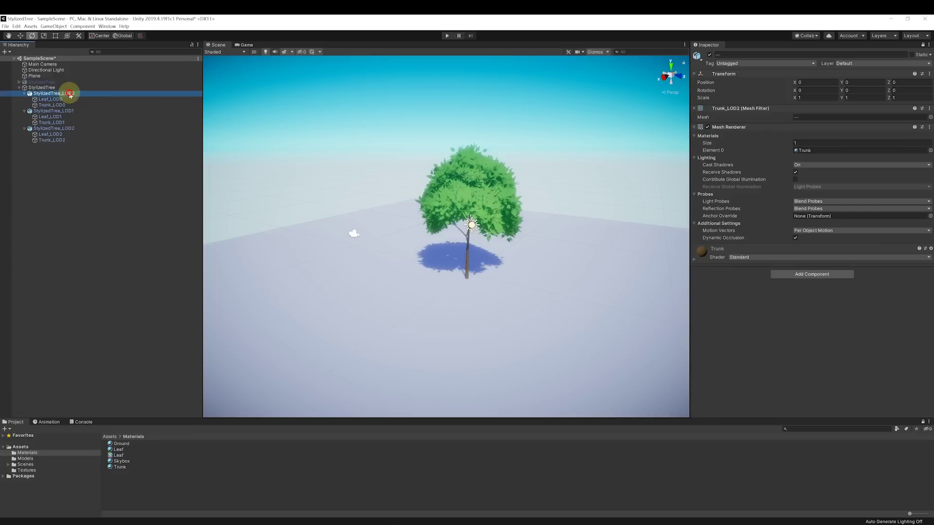
click(46, 88)
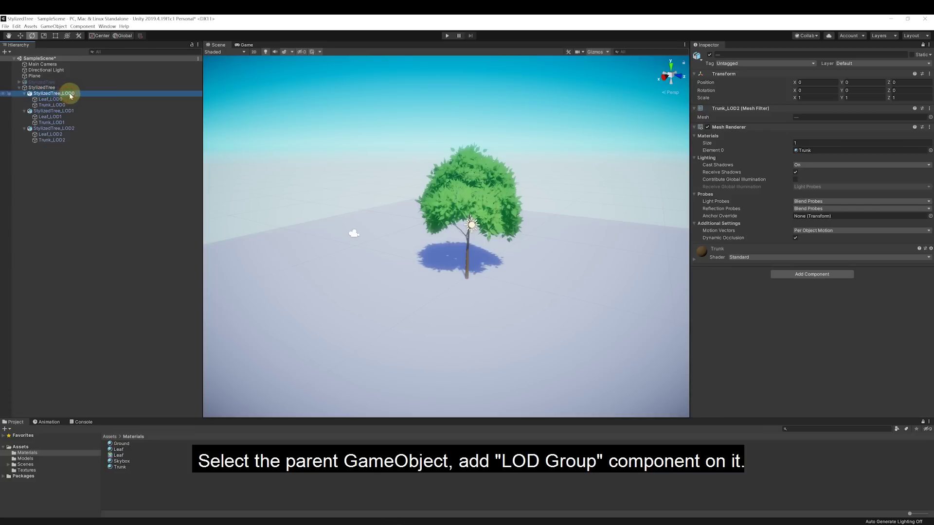
click(923, 45)
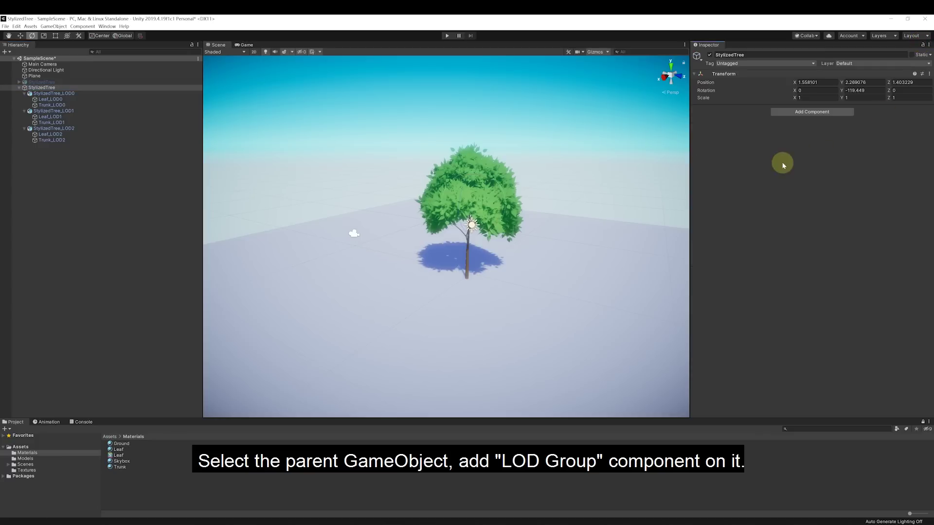
click(829, 115)
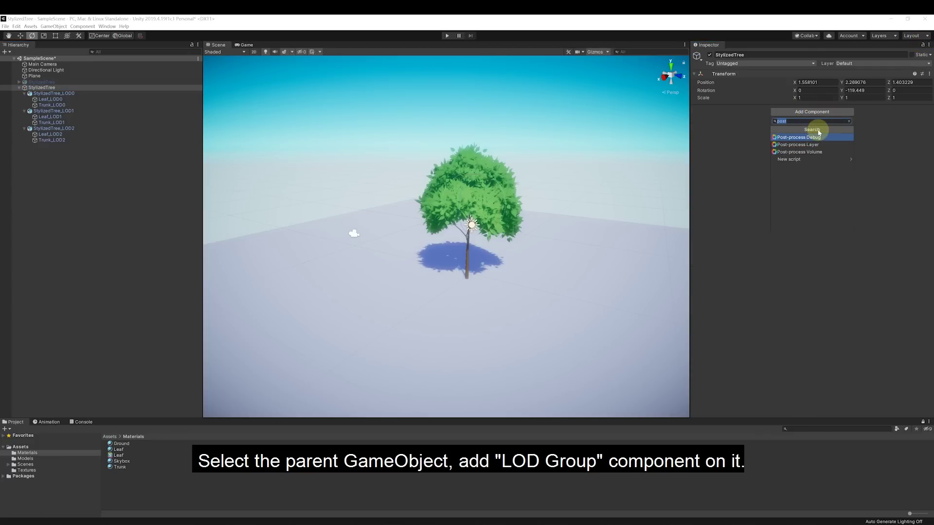
text(lod)
click(797, 137)
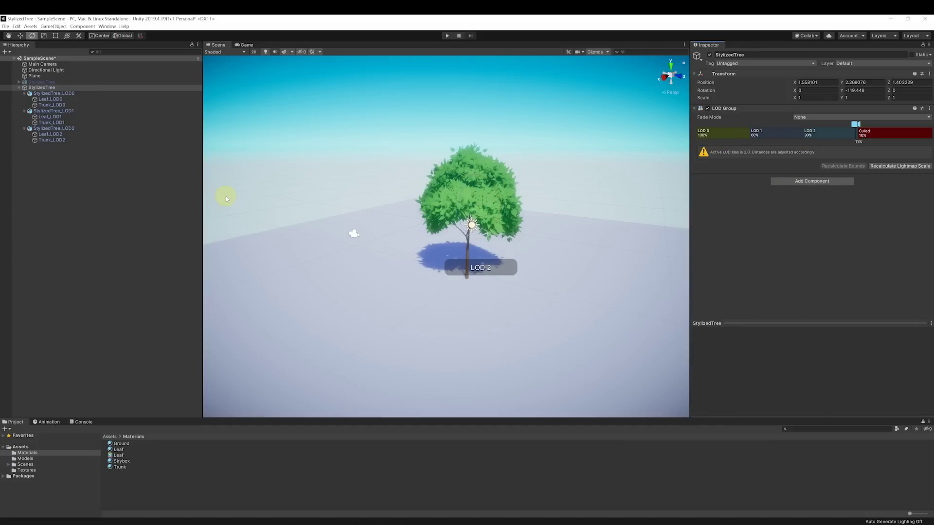
- Assign StylizedTree_LOD0, StylizedTree_LOD1 and StylizedTree_LOD2 to the LOD 0, LOD 1 and LOD 2 levels of the LOD Group respectively
click(65, 93)
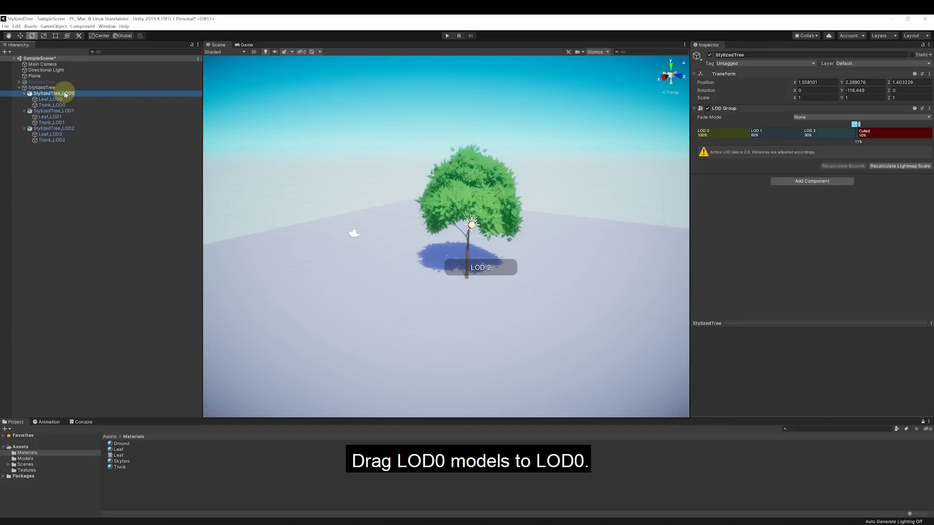
drag(66, 93, 719, 136)
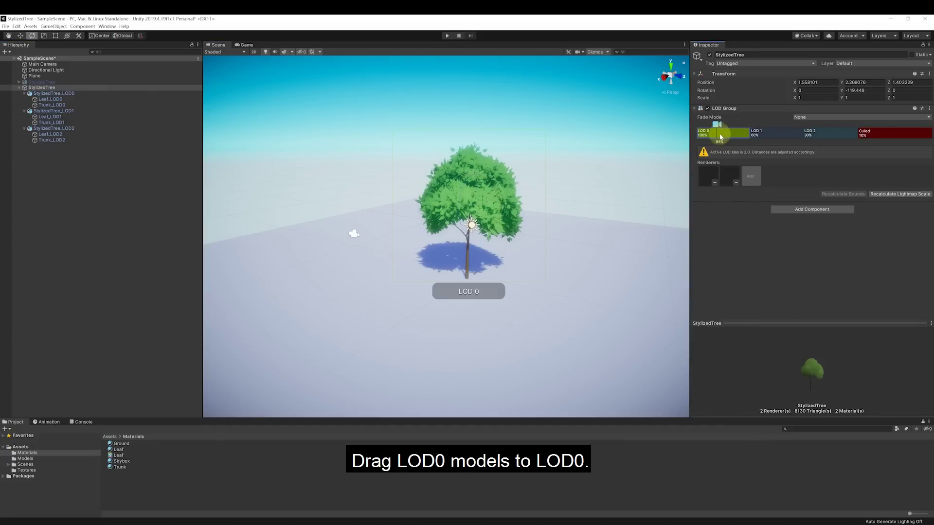
drag(68, 110, 559, 183)
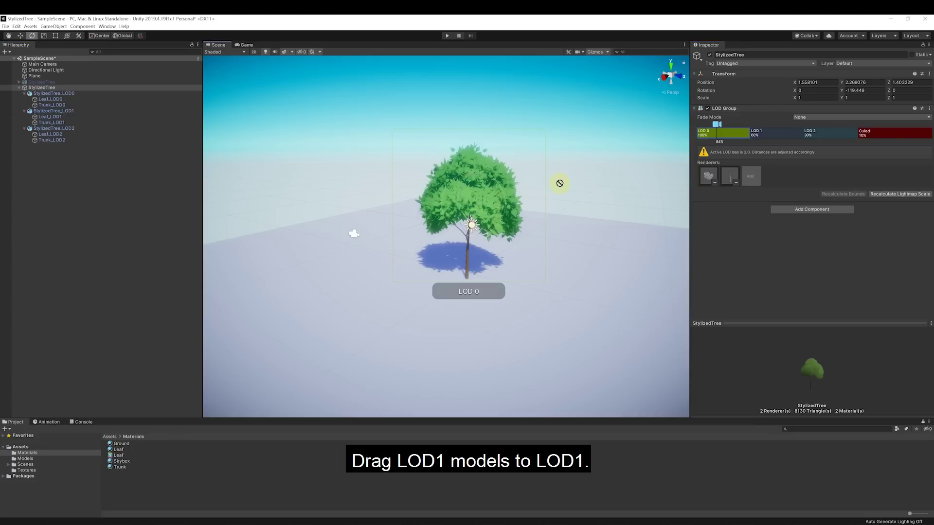
drag(765, 147, 772, 132)
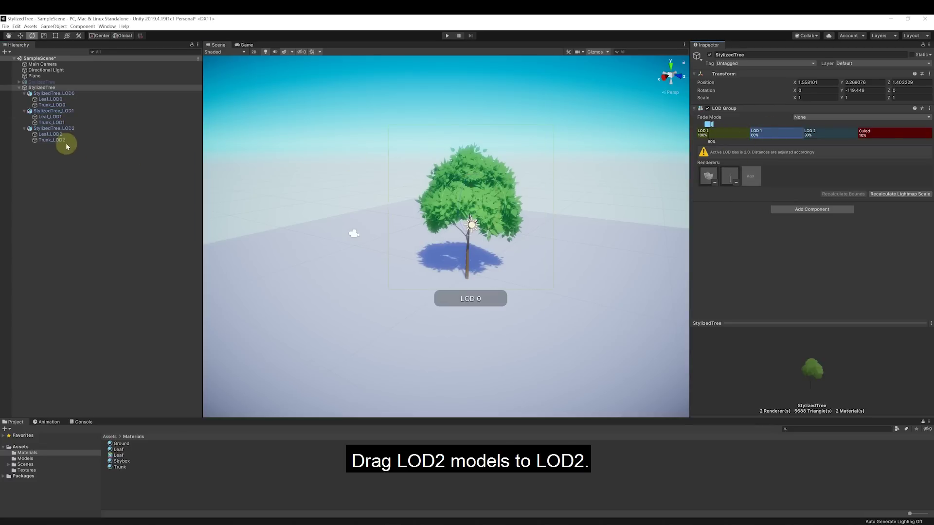
drag(68, 129, 758, 187)
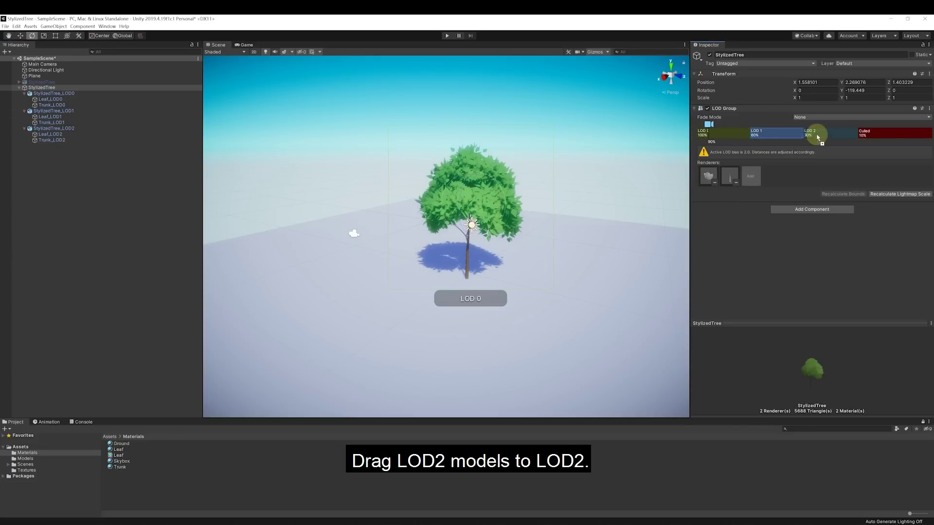
drag(818, 138, 814, 134)
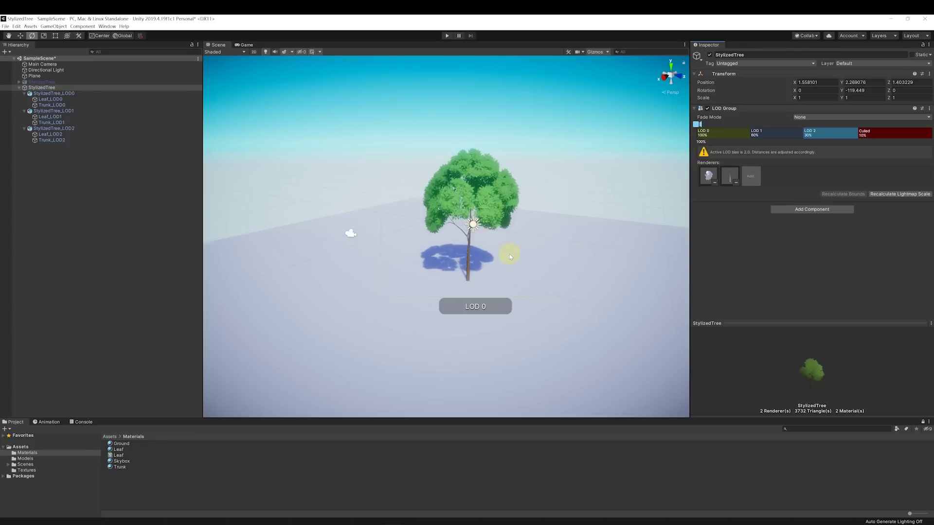
- Examine how the tree switches between LOD levels and gets culled as the scene camera moves closer and farther away
scroll(509, 253, up, 2)
scroll(510, 254, down, 5)
scroll(509, 254, down, 3)
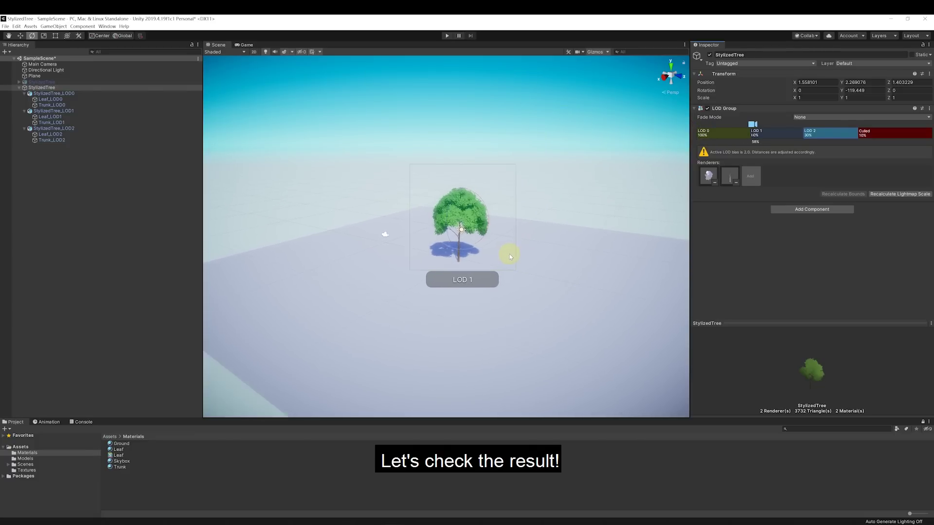
scroll(509, 254, up, 1)
scroll(509, 254, down, 4)
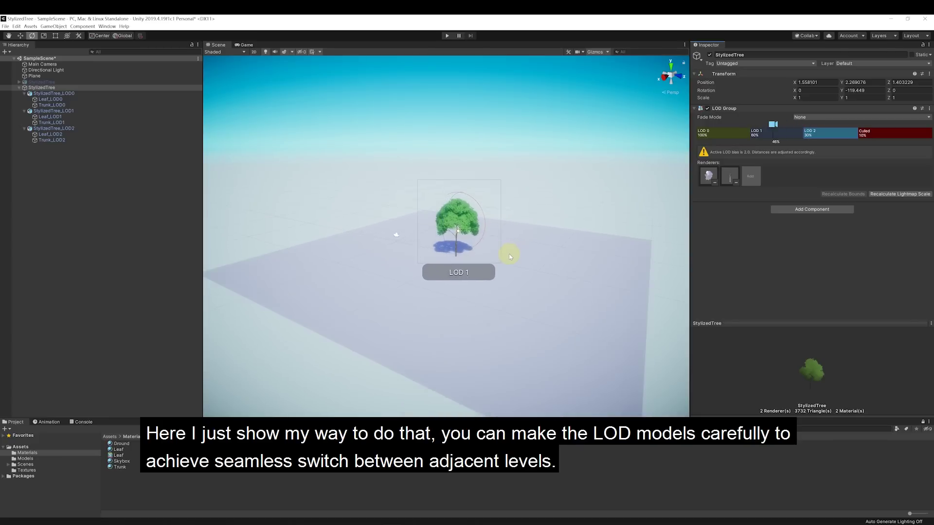
scroll(510, 254, up, 4)
scroll(509, 256, down, 5)
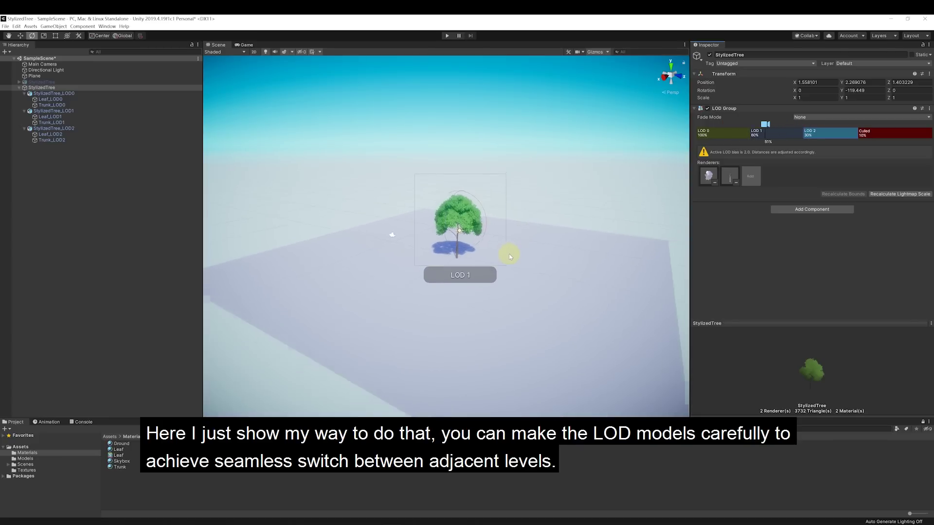
scroll(509, 256, up, 3)
scroll(509, 256, down, 4)
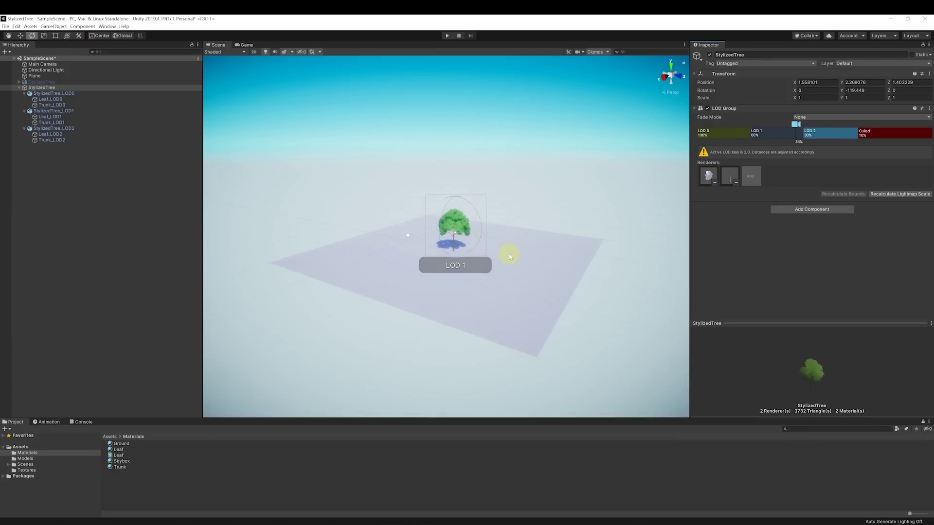
scroll(509, 256, up, 3)
scroll(510, 257, up, 2)
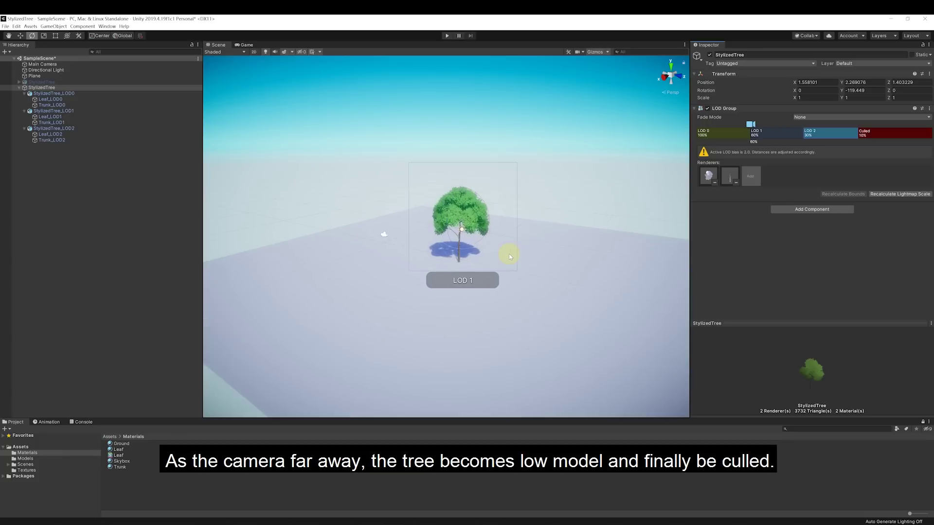
scroll(509, 256, down, 5)
scroll(509, 257, down, 3)
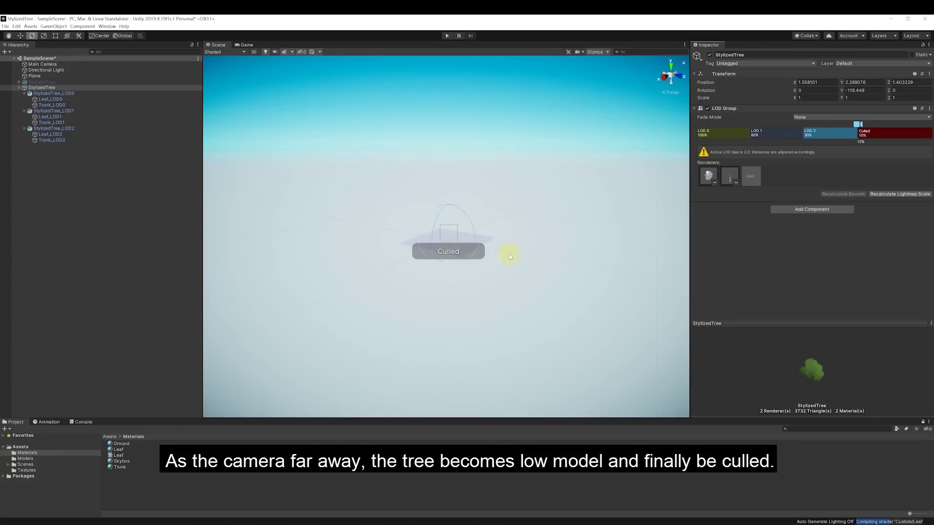
scroll(508, 254, up, 3)
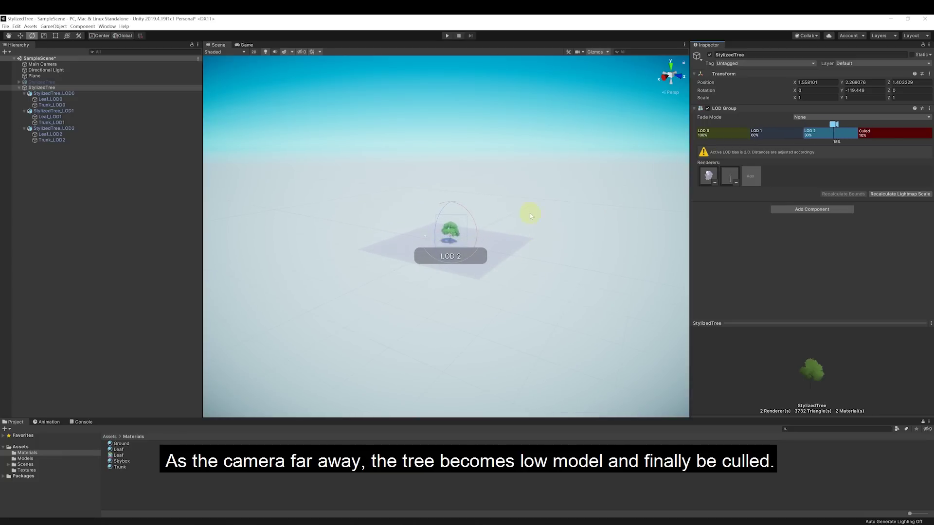
scroll(481, 243, up, 5)
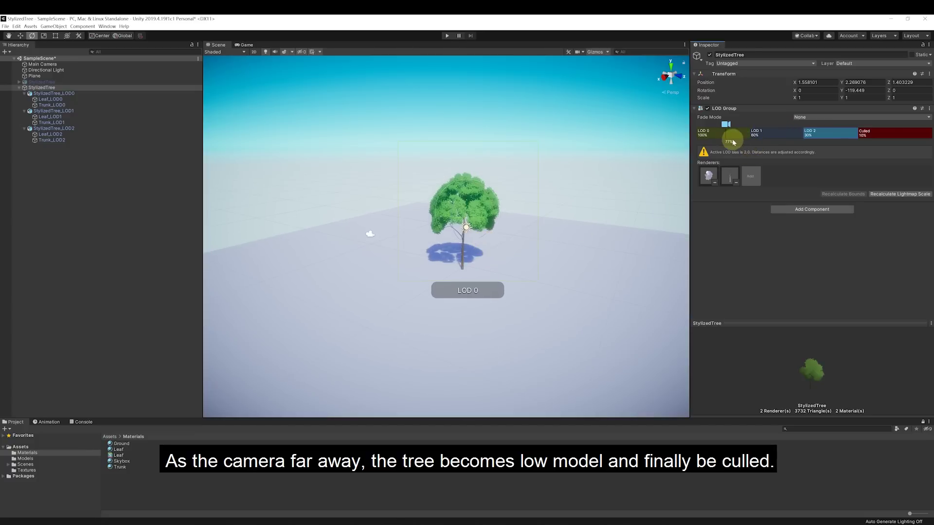
- Review the renderers and preview of LOD 0, LOD 1 and LOD 2 in the LOD Group one after another
click(734, 138)
click(783, 132)
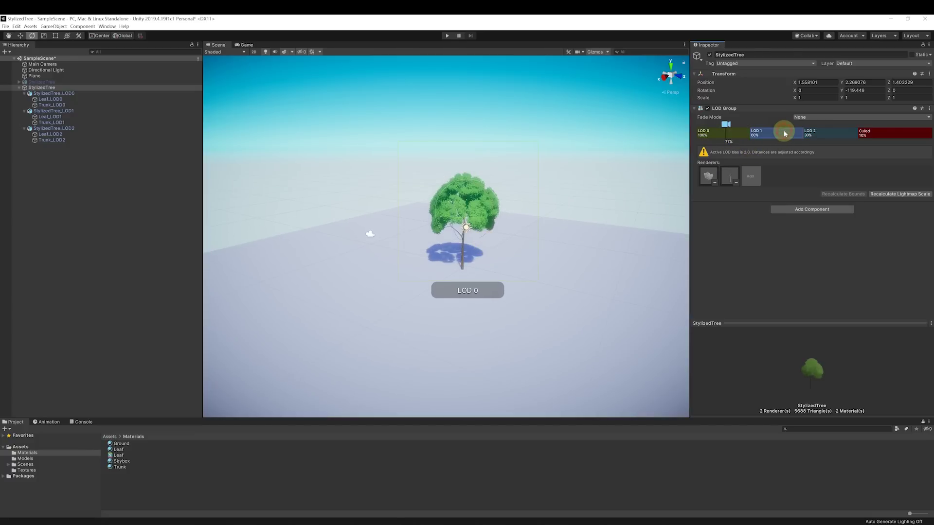
click(839, 136)
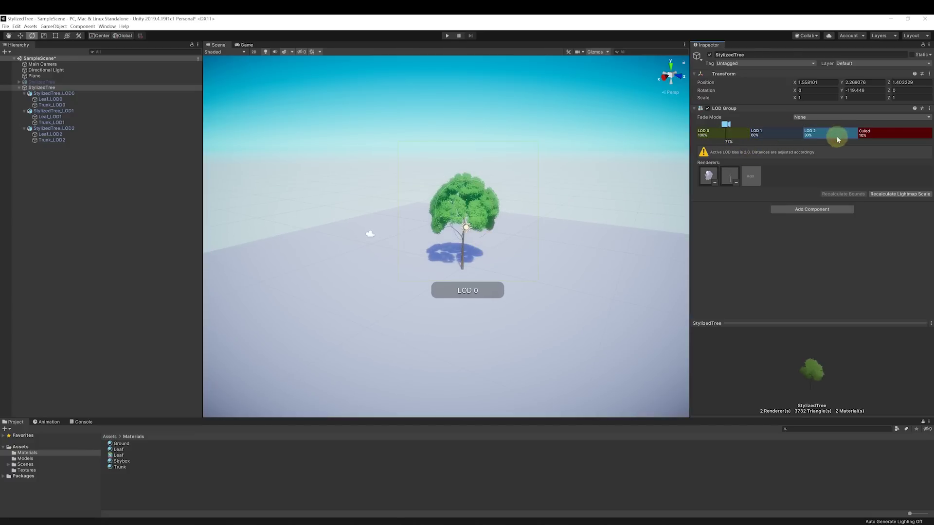